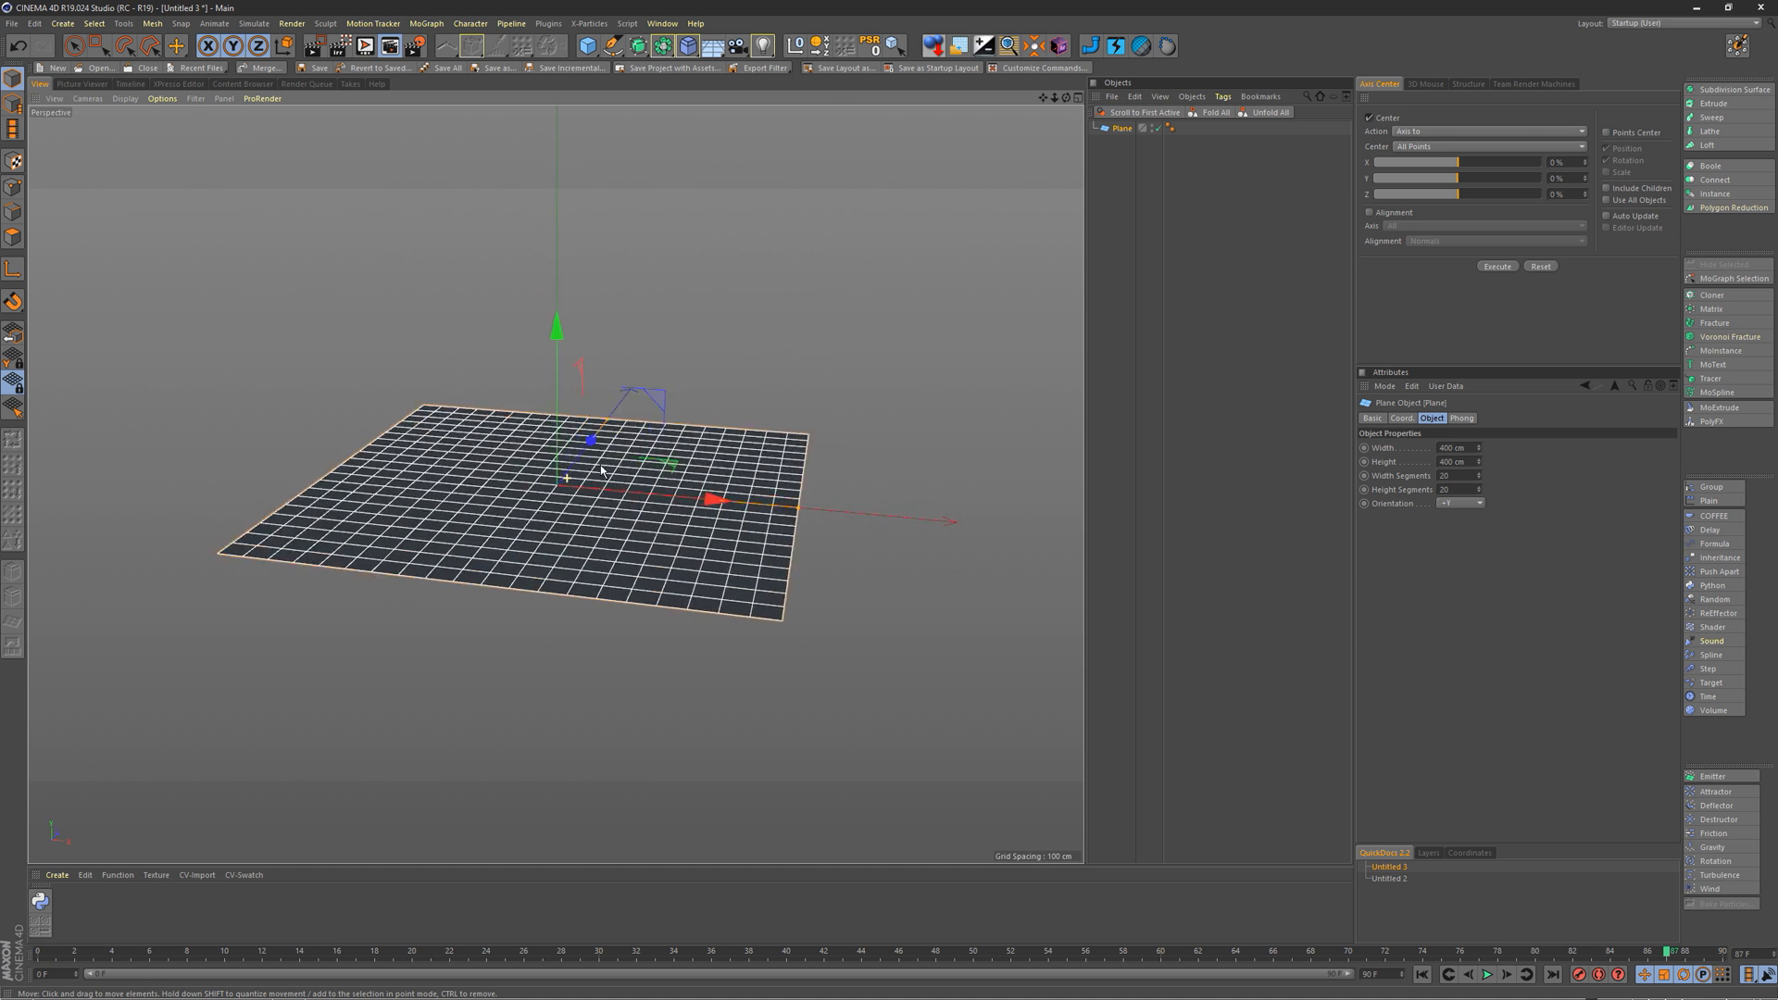
Step: Set the plane's orientation to -Z so it stands upright
left_click(1455, 503)
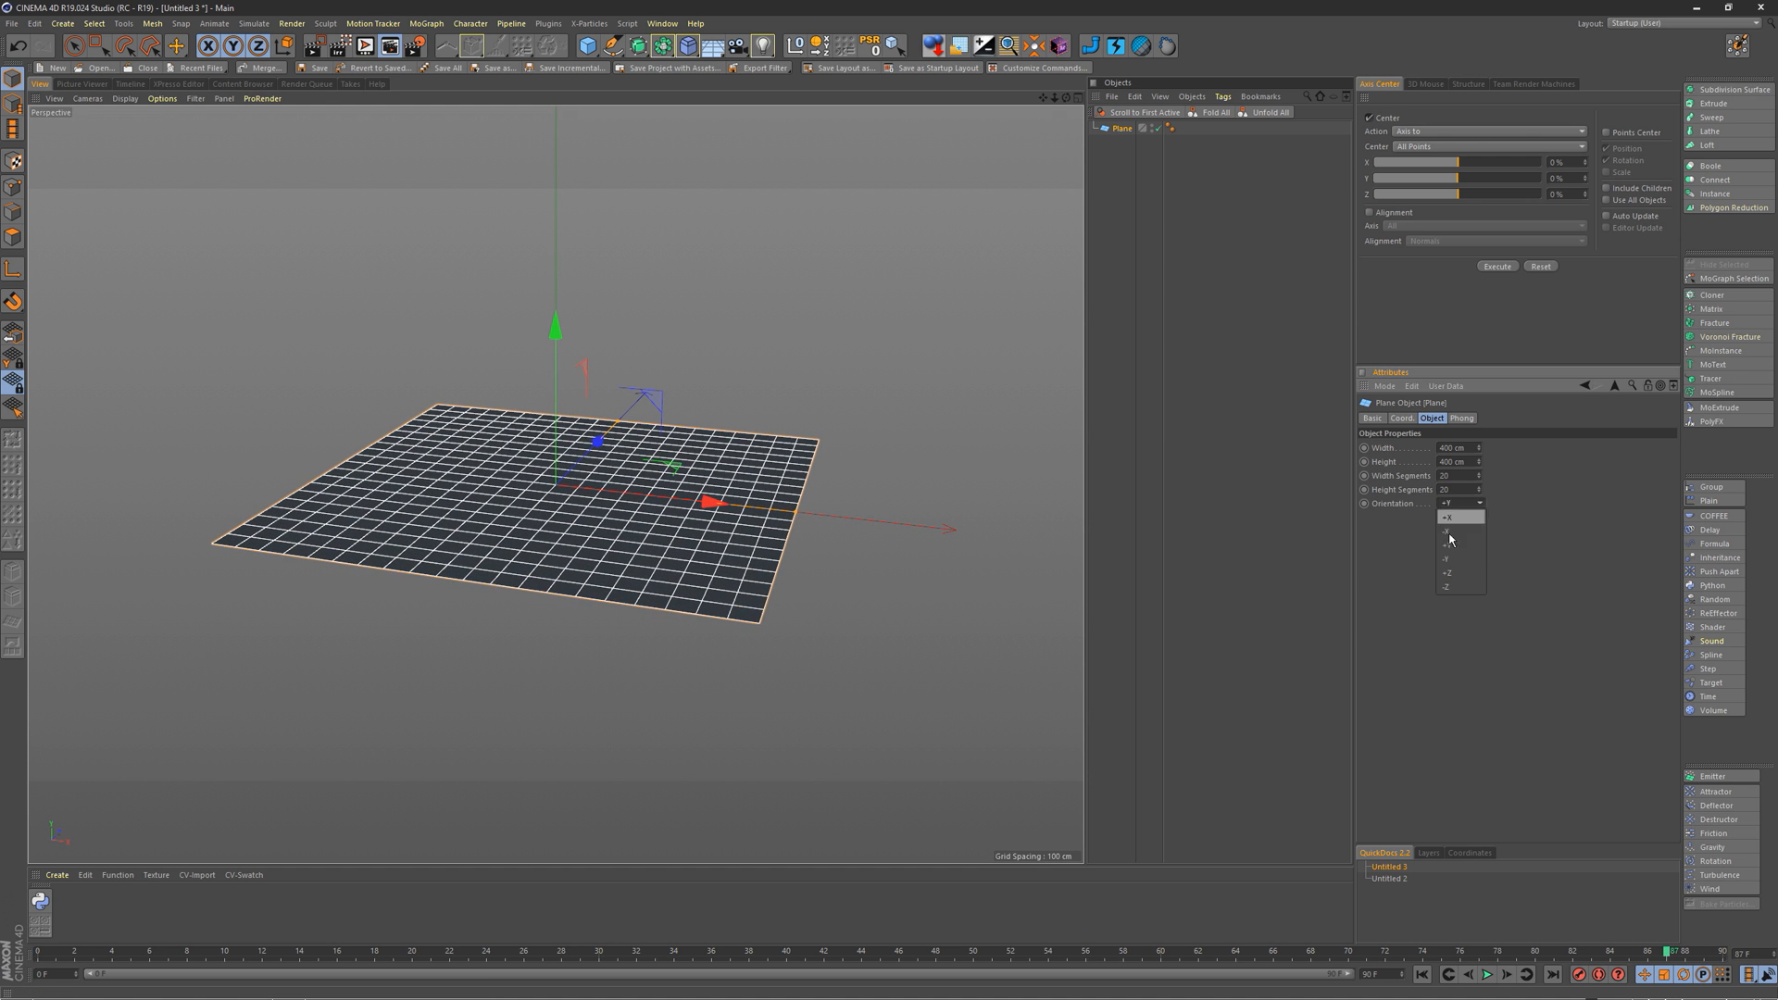
left_click(1449, 585)
left_click_drag(663, 501, 650, 490, "alt")
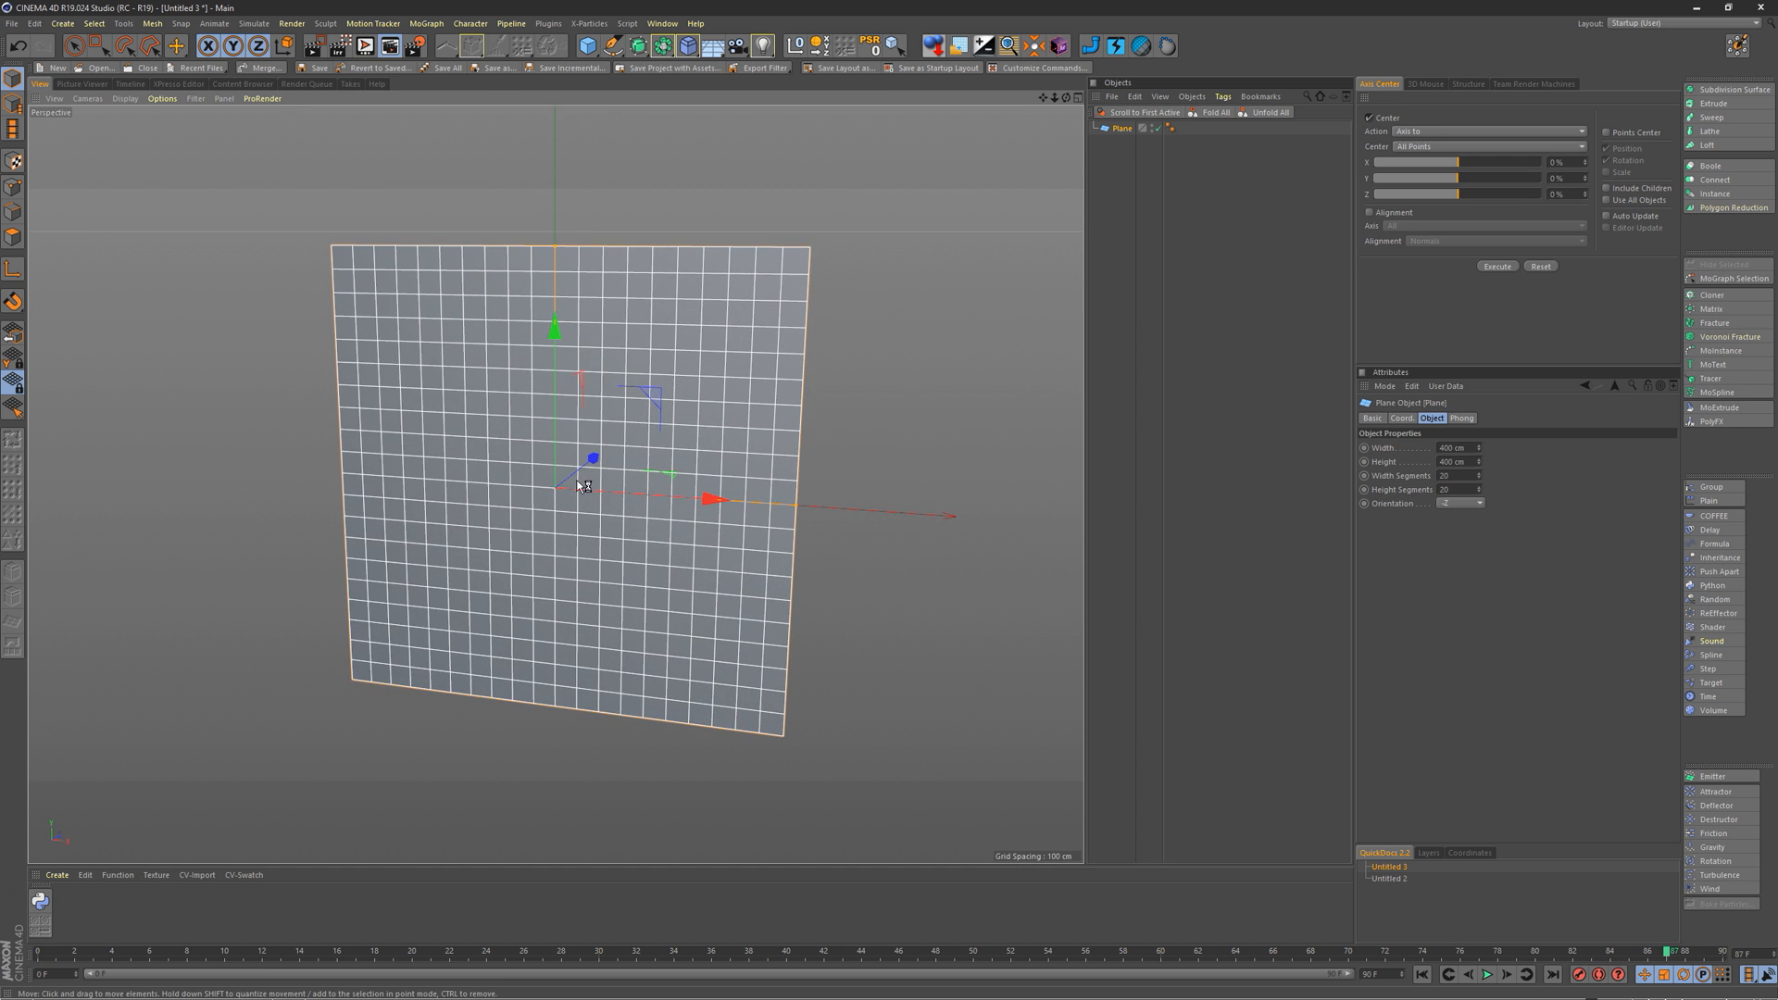
right_click_drag(567, 473, 579, 453, "alt")
left_click_drag(581, 459, 419, 333, "alt")
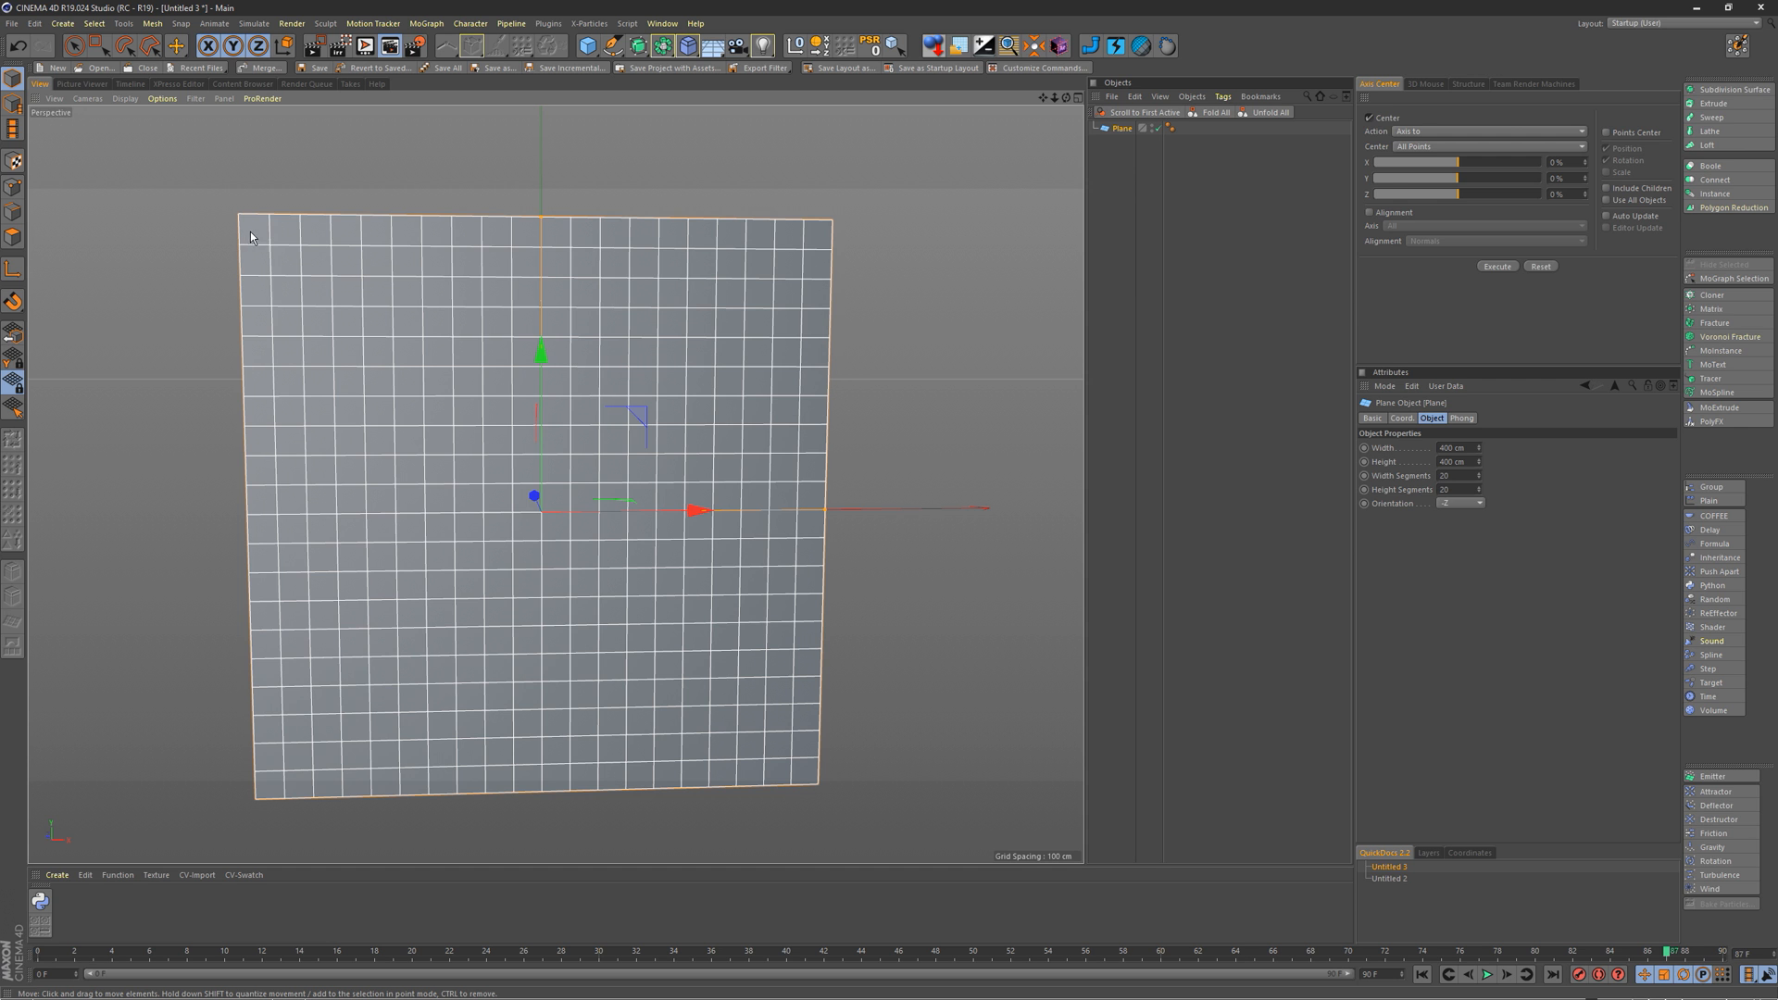
right_click_drag(250, 231, 432, 176, "alt")
right_click_drag(565, 322, 355, 310, "alt")
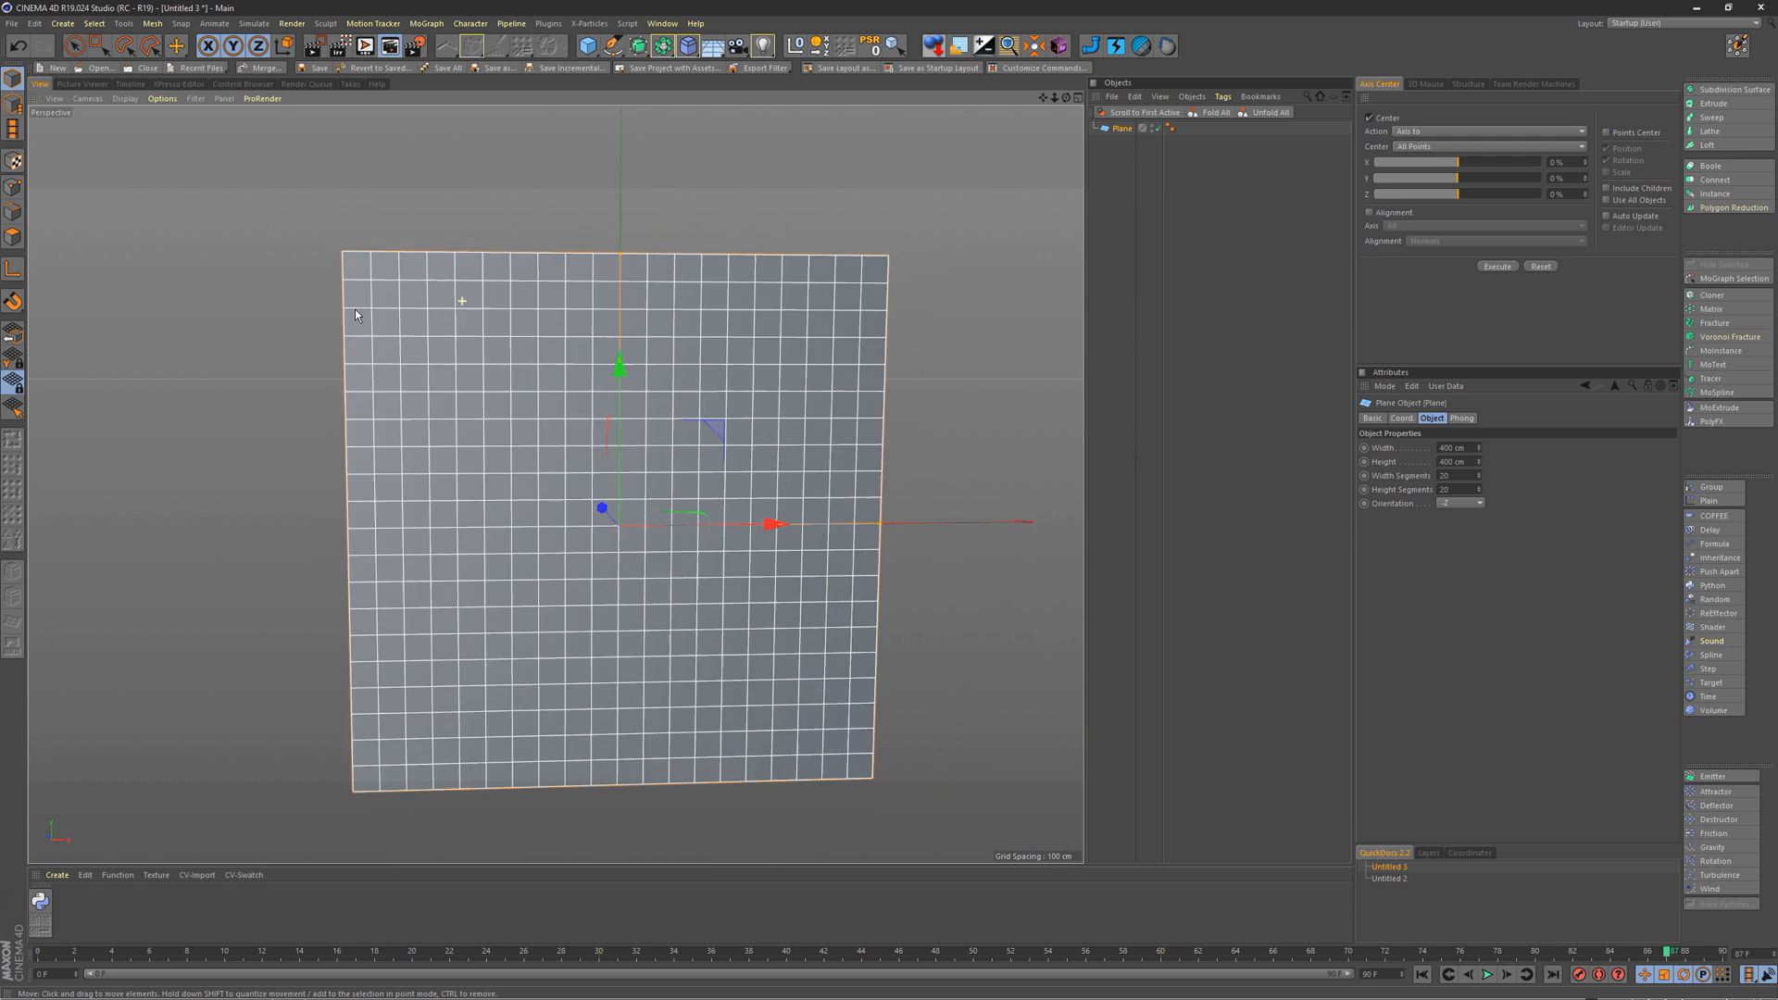
left_click_drag(355, 315, 413, 328, "alt")
Step: Try widening the plane and raising its width segments, and undo both changes
left_click_drag(822, 496, 1235, 484)
key("ctrl+z")
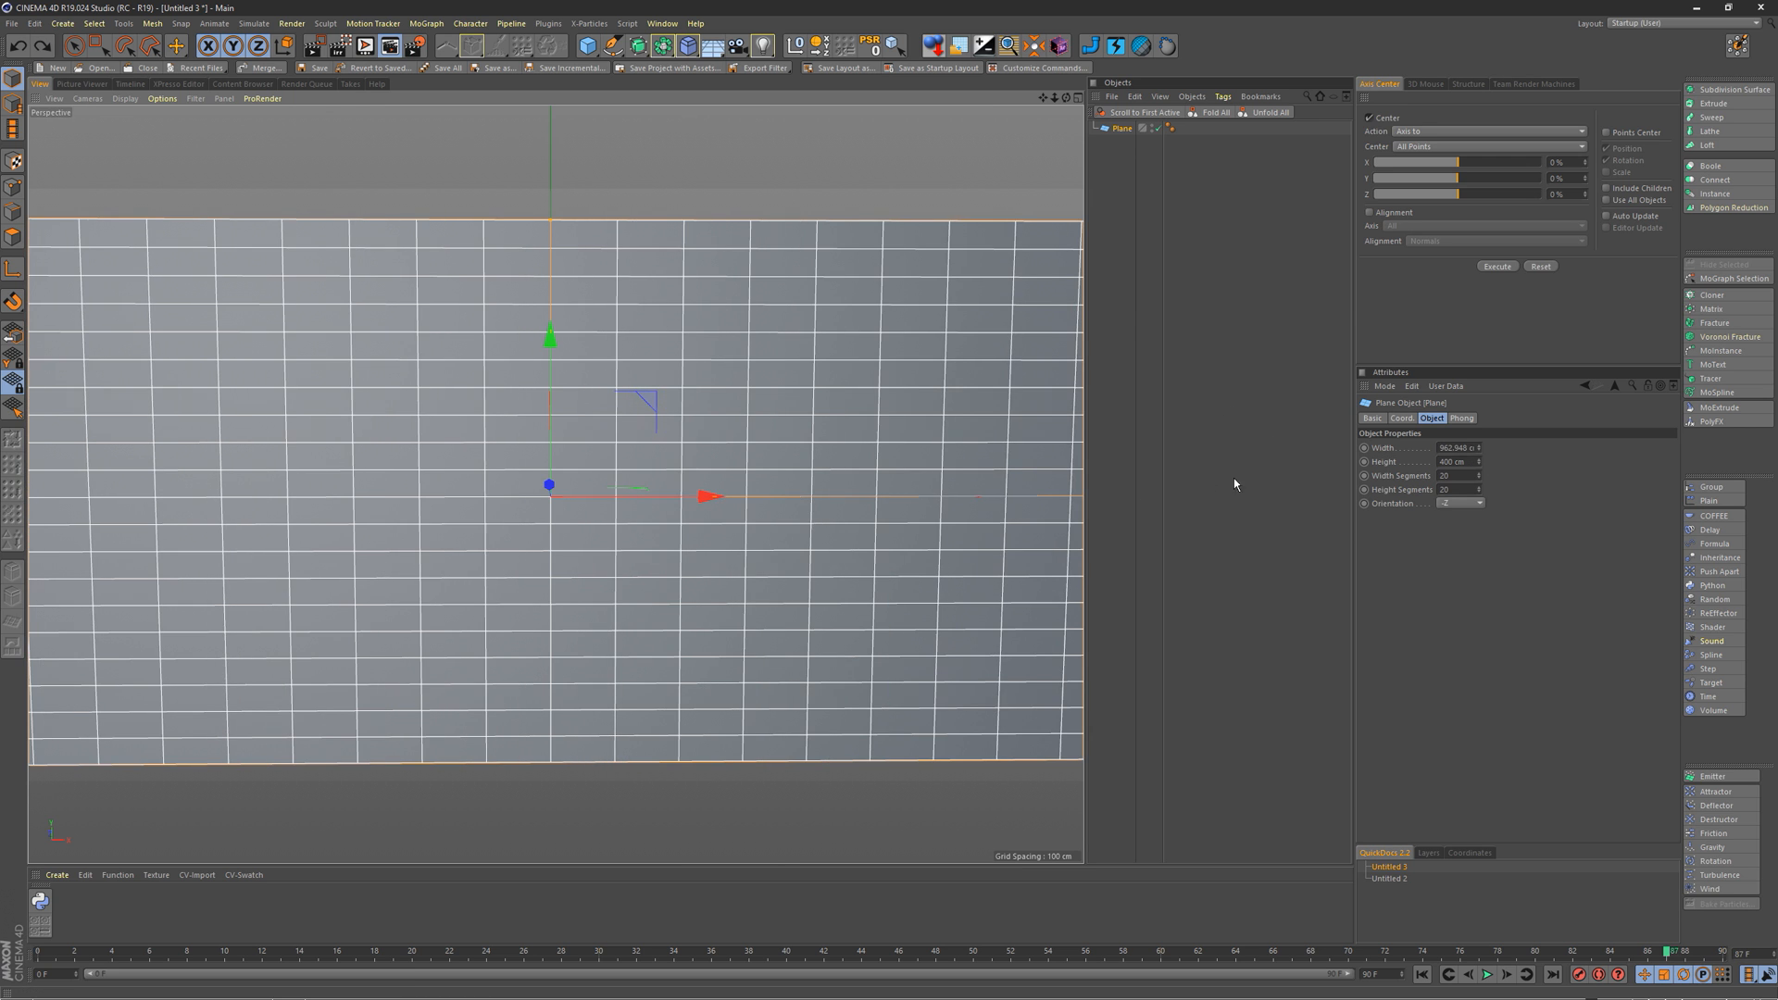
left_click_drag(1478, 475, 1481, 461)
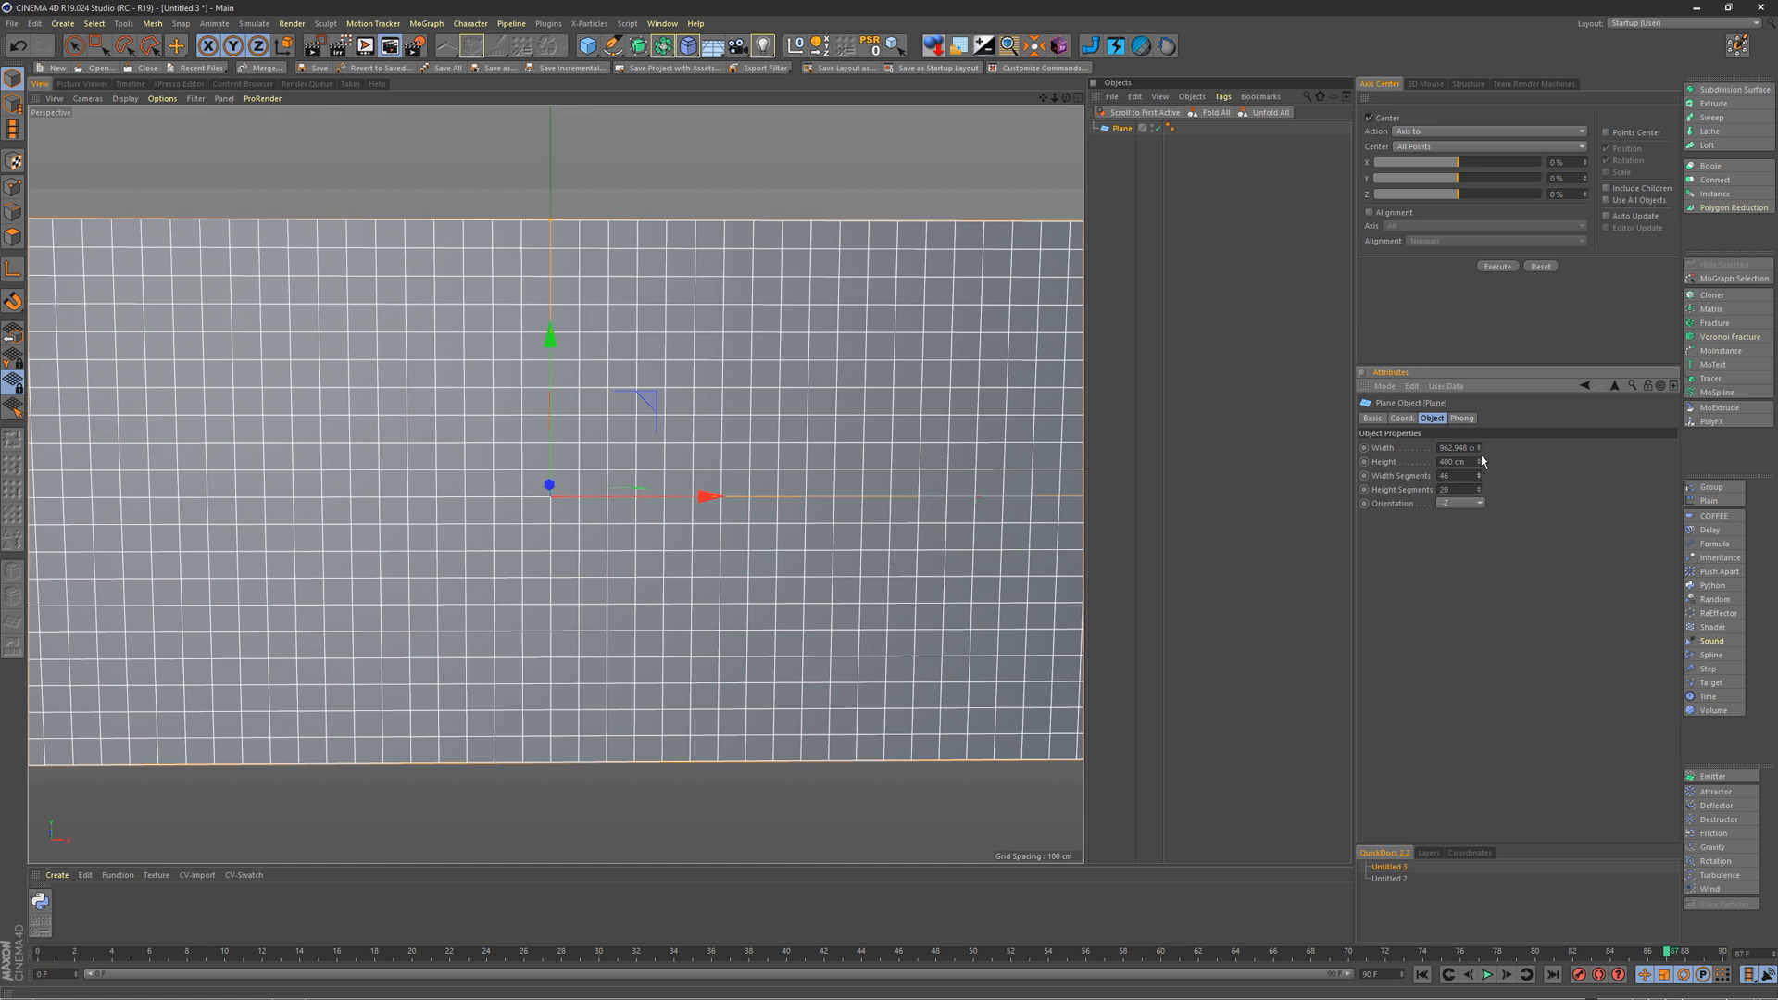
scroll(442, 352, "down", 4)
key("ctrl+z")
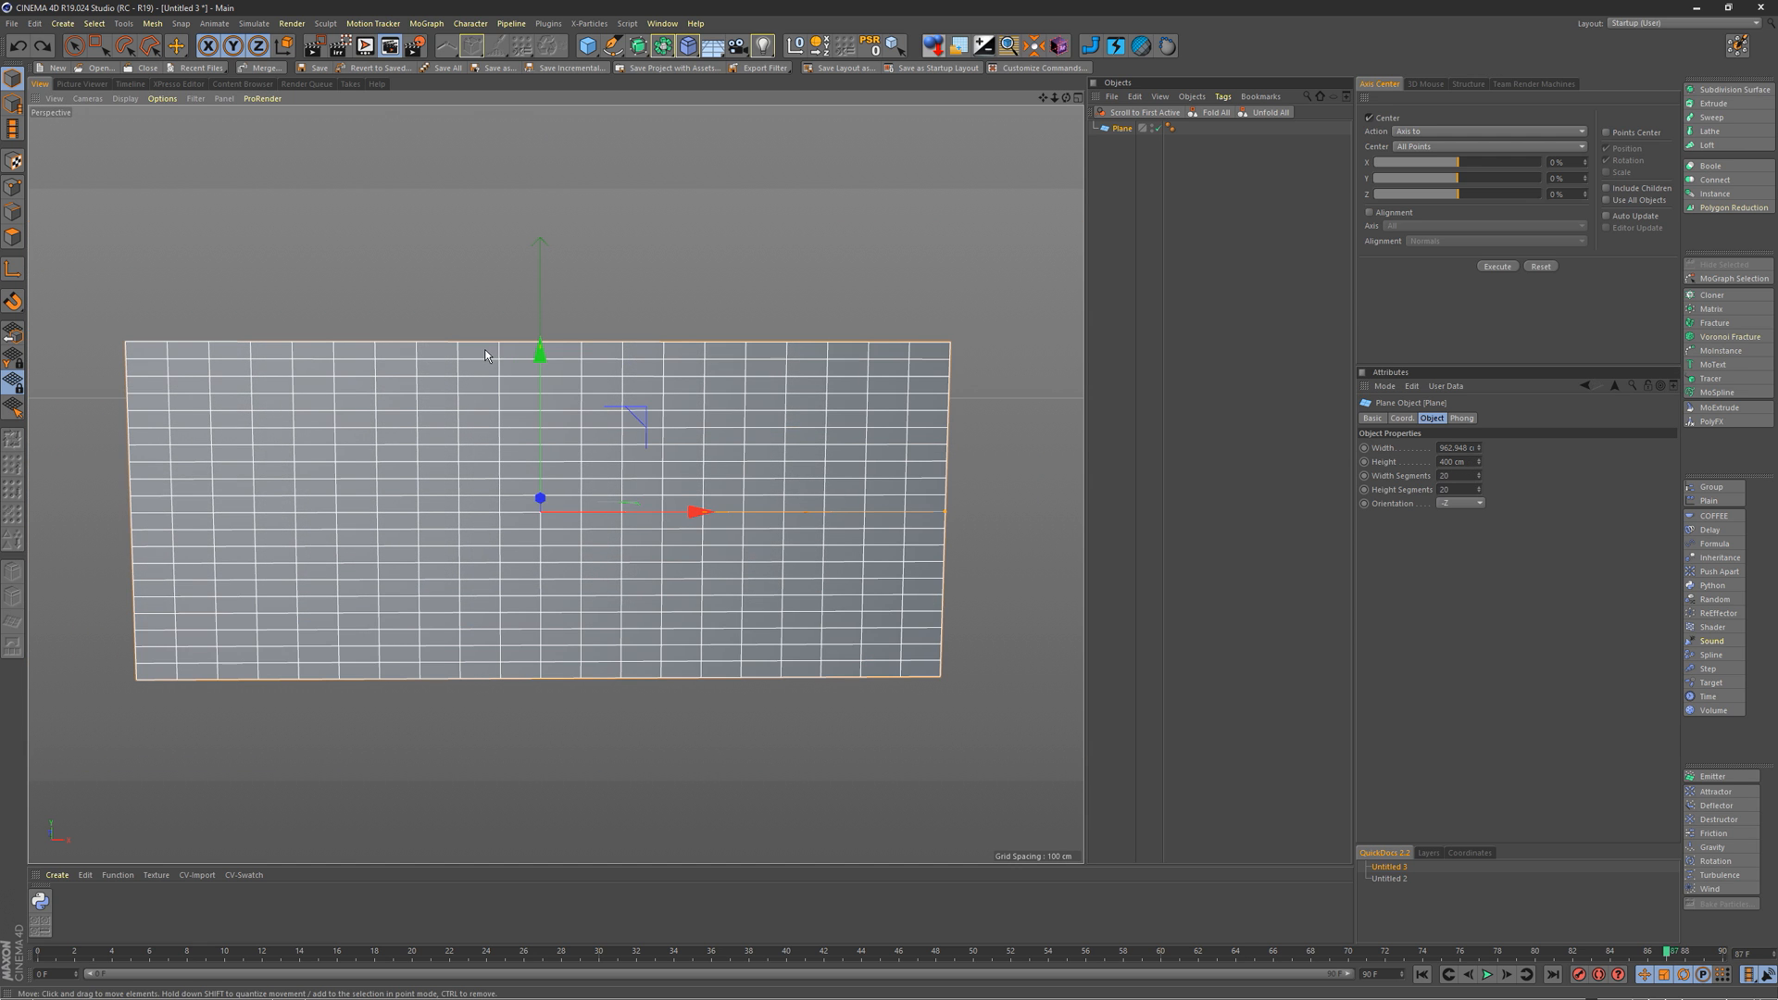
key("ctrl+z")
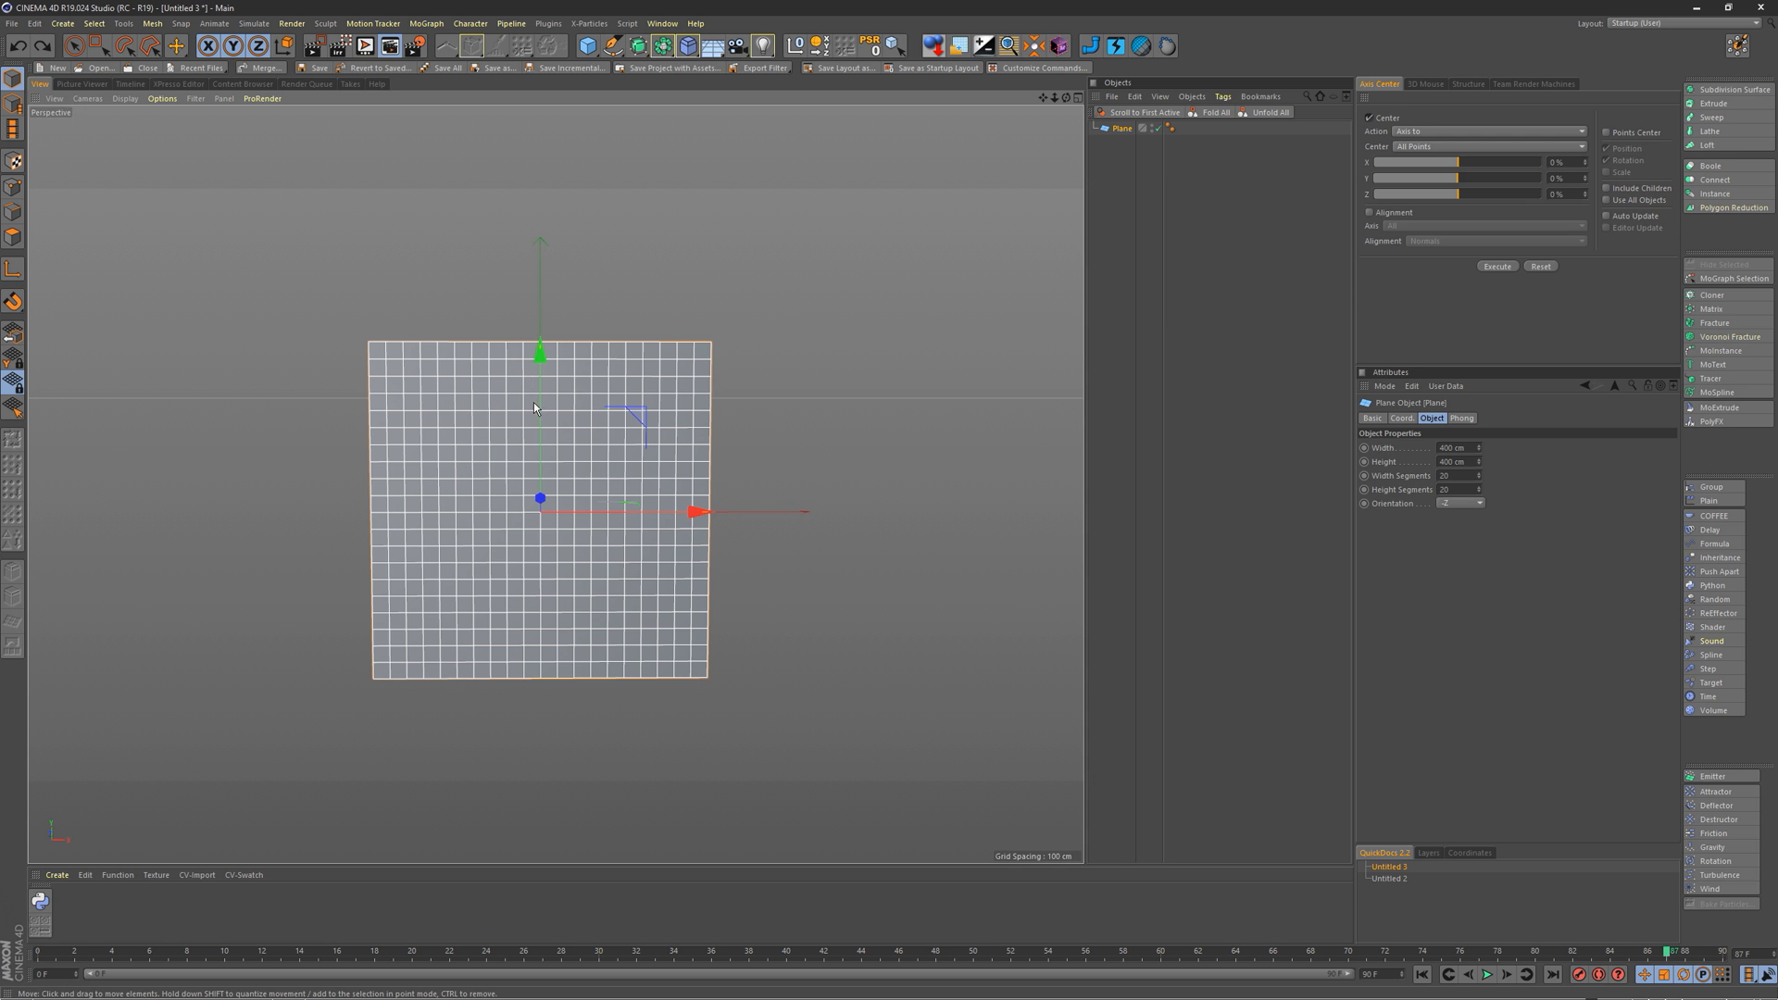
scroll(535, 407, "up", 4)
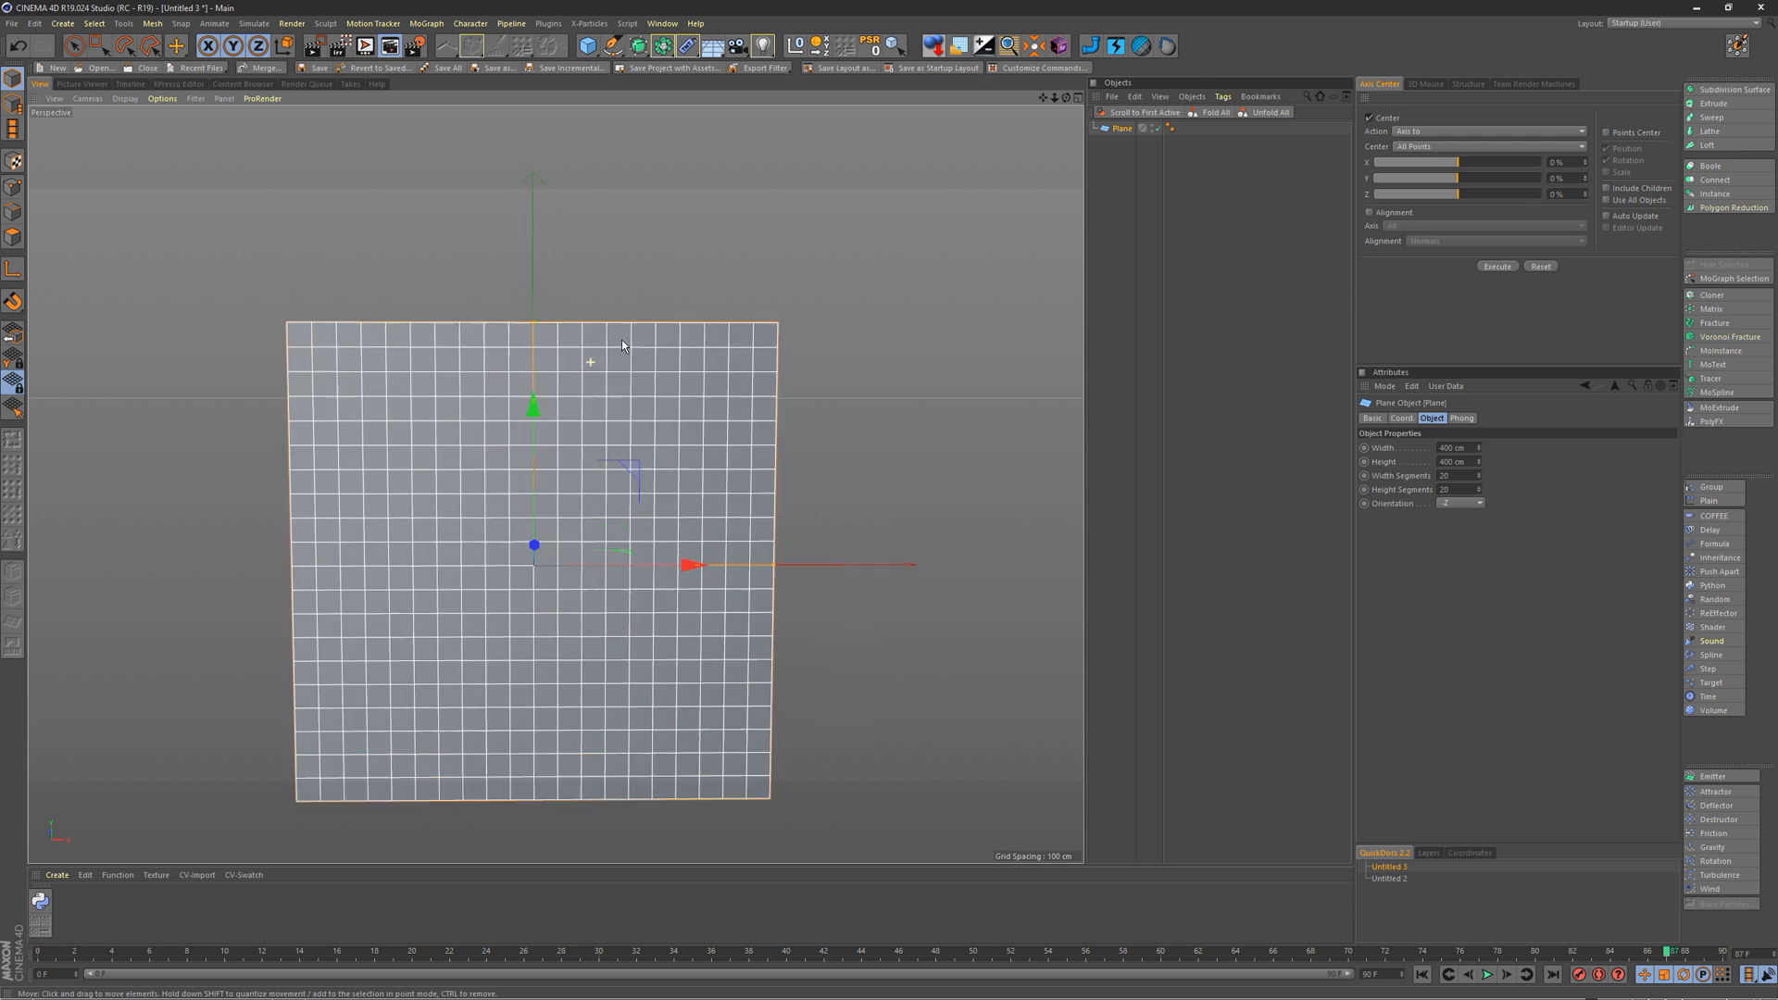
Step: Add an Explosion FX deformer and make it a child of the plane
left_click(689, 45)
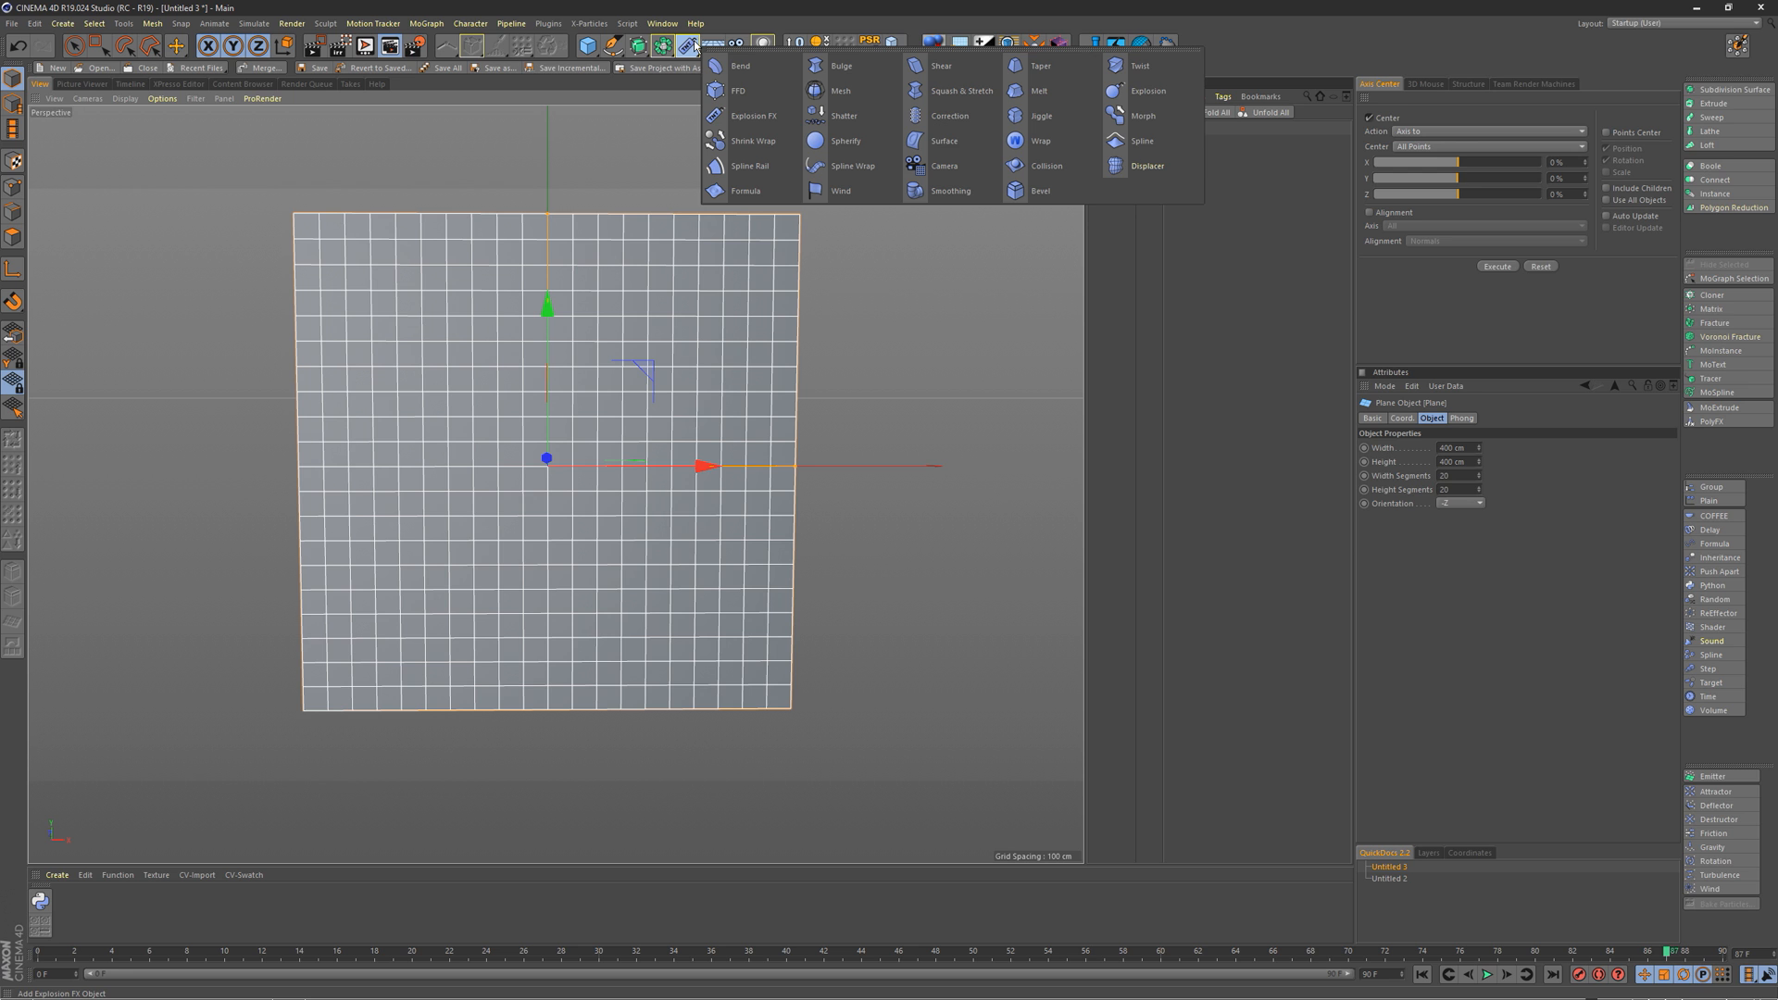
left_click(742, 116)
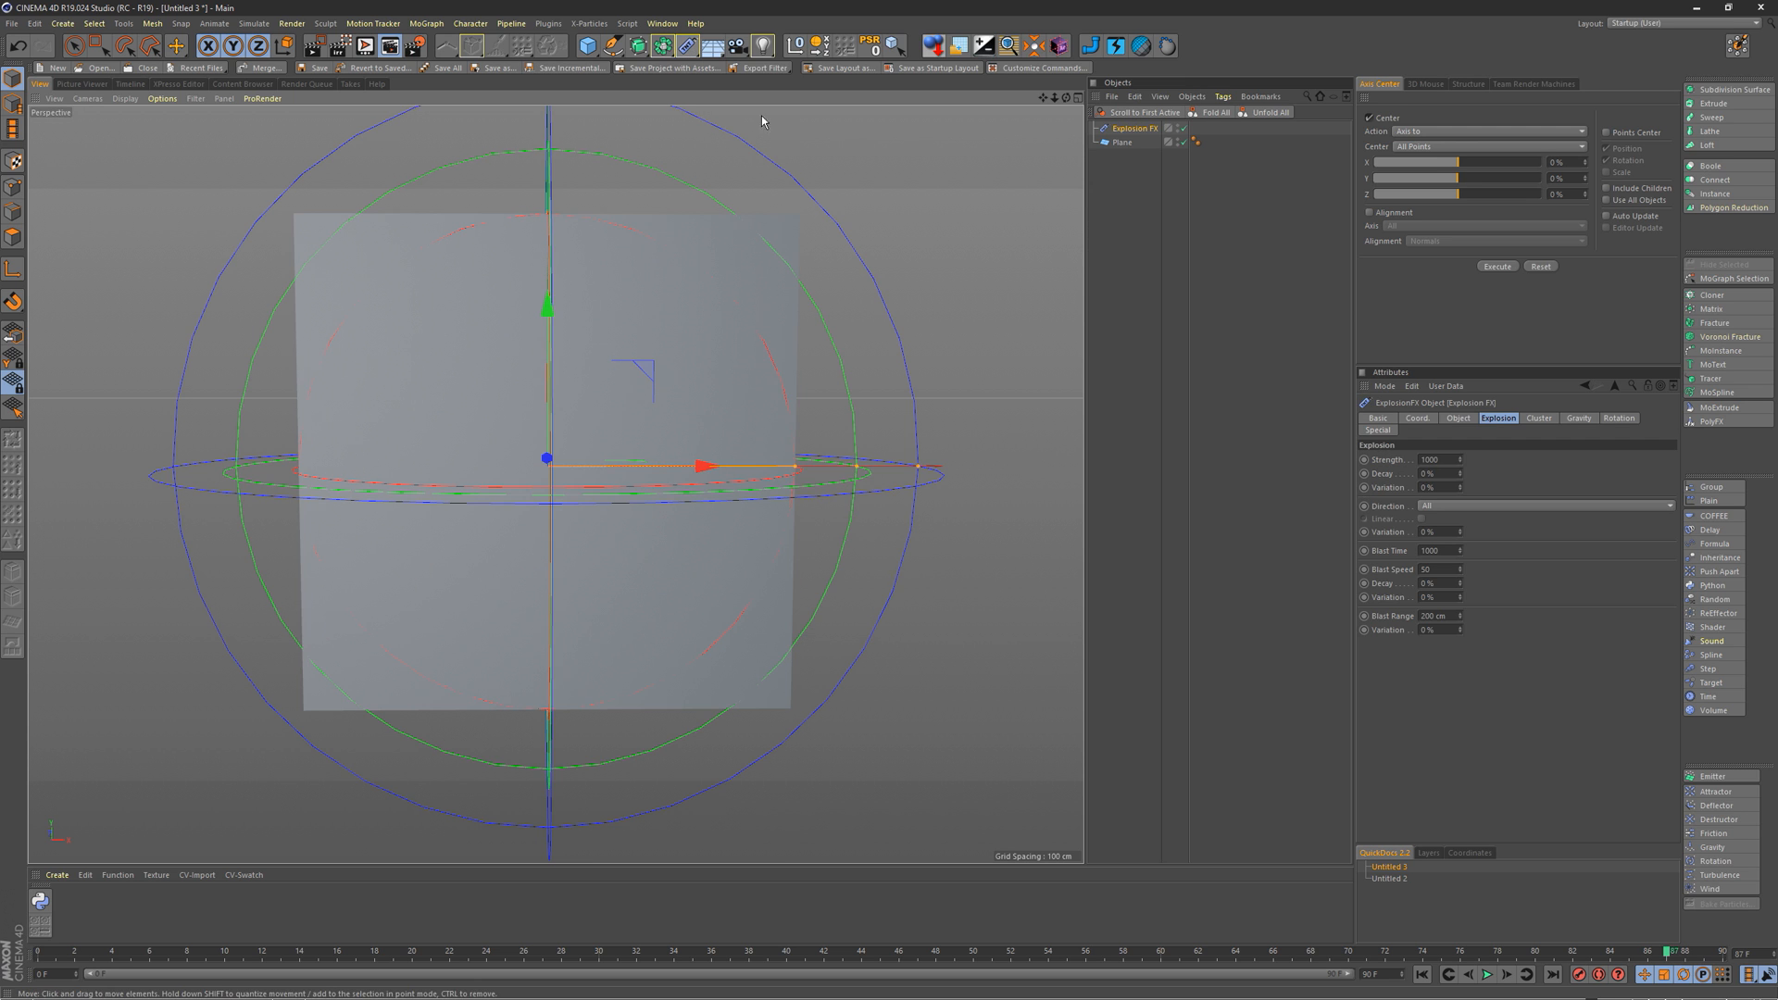
left_click_drag(1120, 129, 1122, 143)
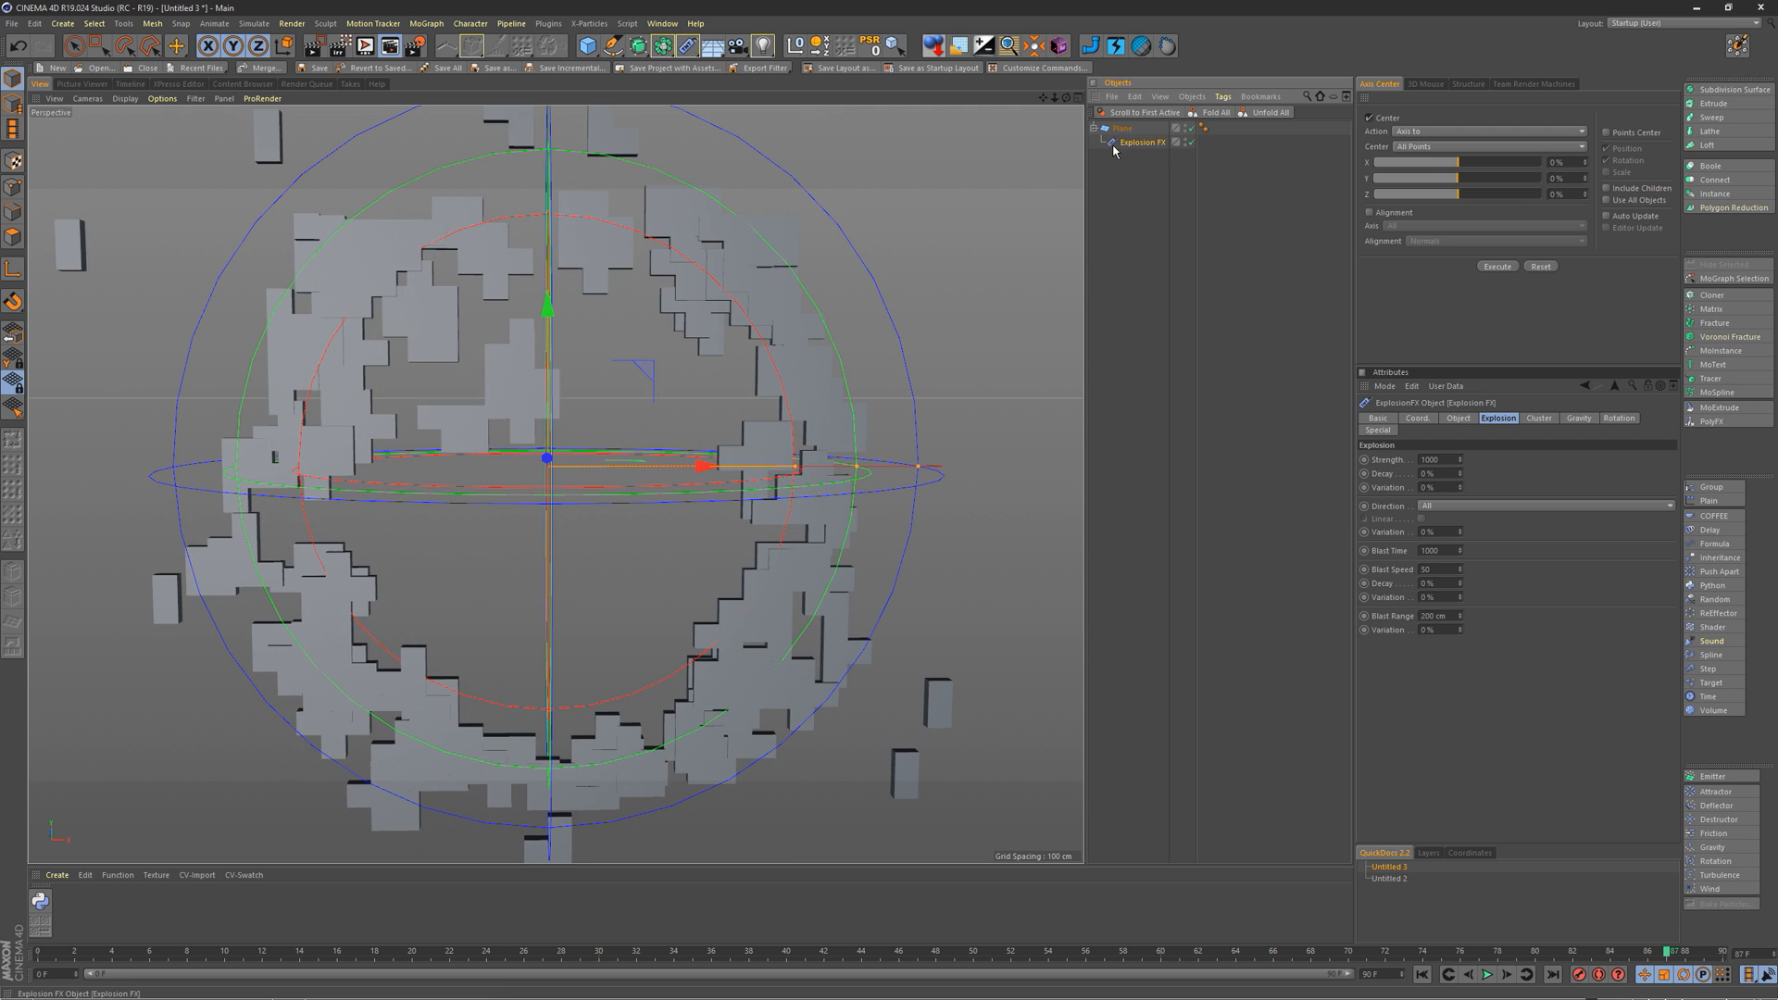
left_click_drag(557, 372, 559, 282, "alt")
left_click_drag(509, 365, 544, 330, "alt")
scroll(569, 337, "up", 3)
scroll(559, 343, "down", 3)
Step: Raise the Explosion FX time slightly and set its explosion strength to 1
left_click(1458, 418)
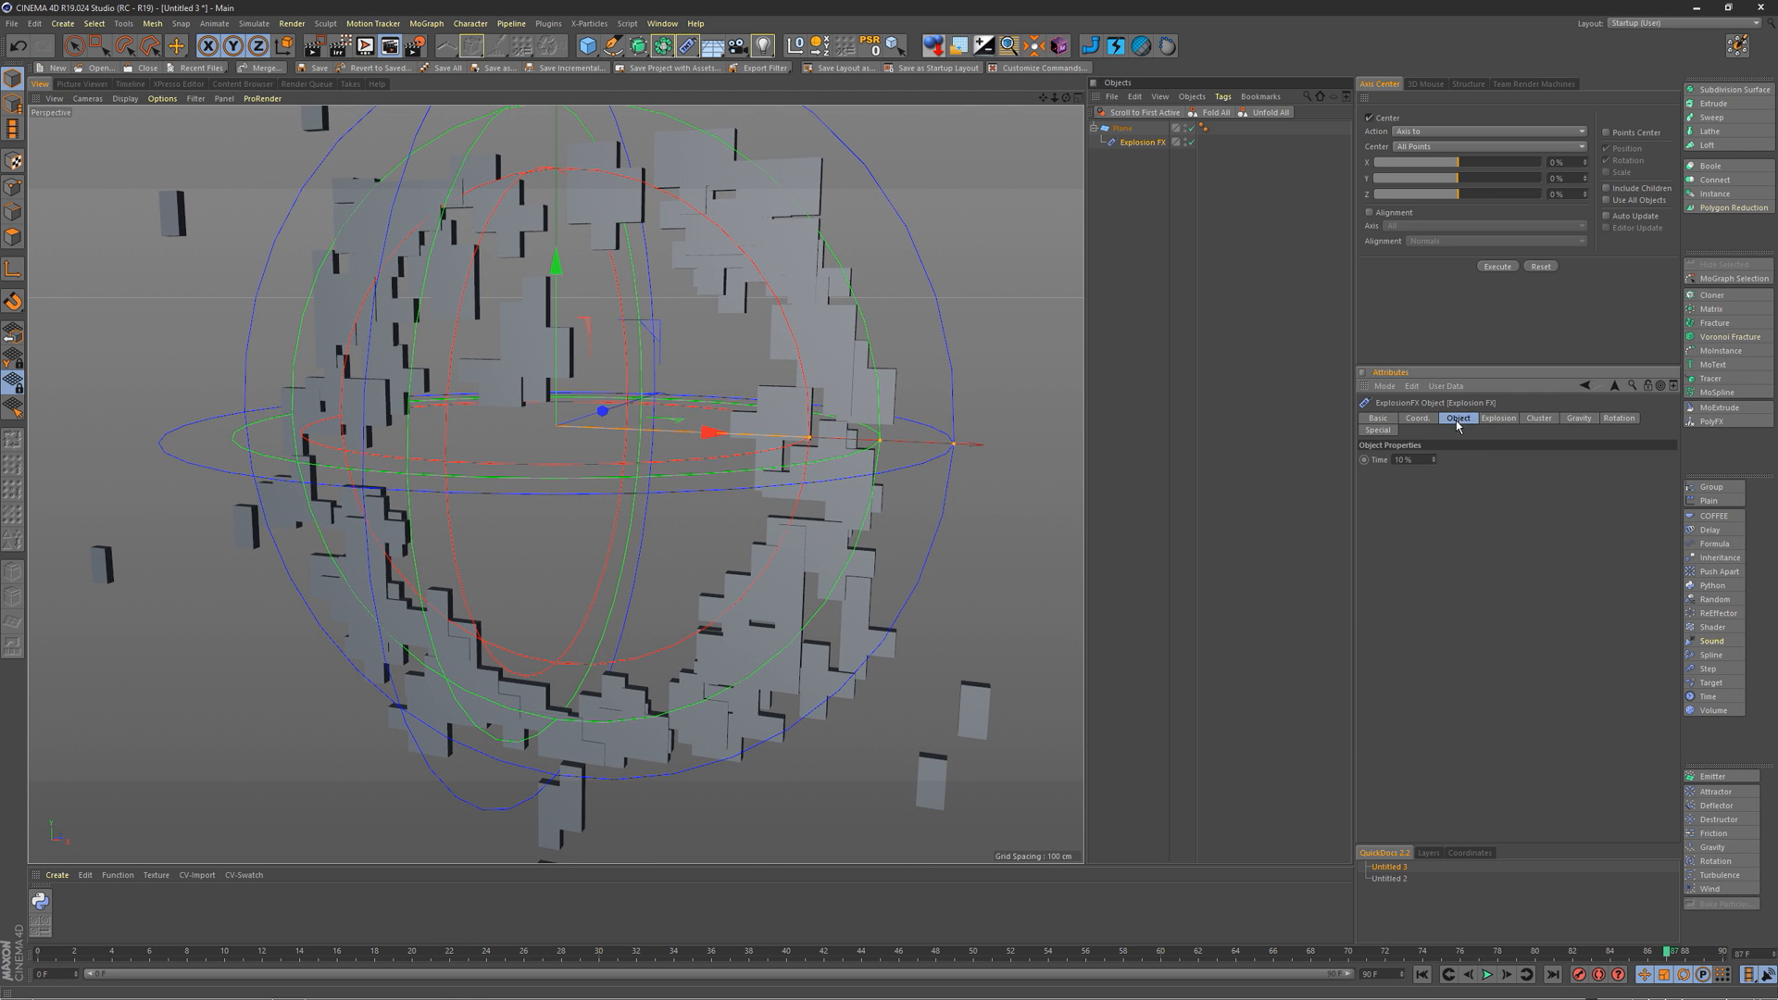
left_click_drag(1434, 461, 1439, 452)
left_click(1495, 419)
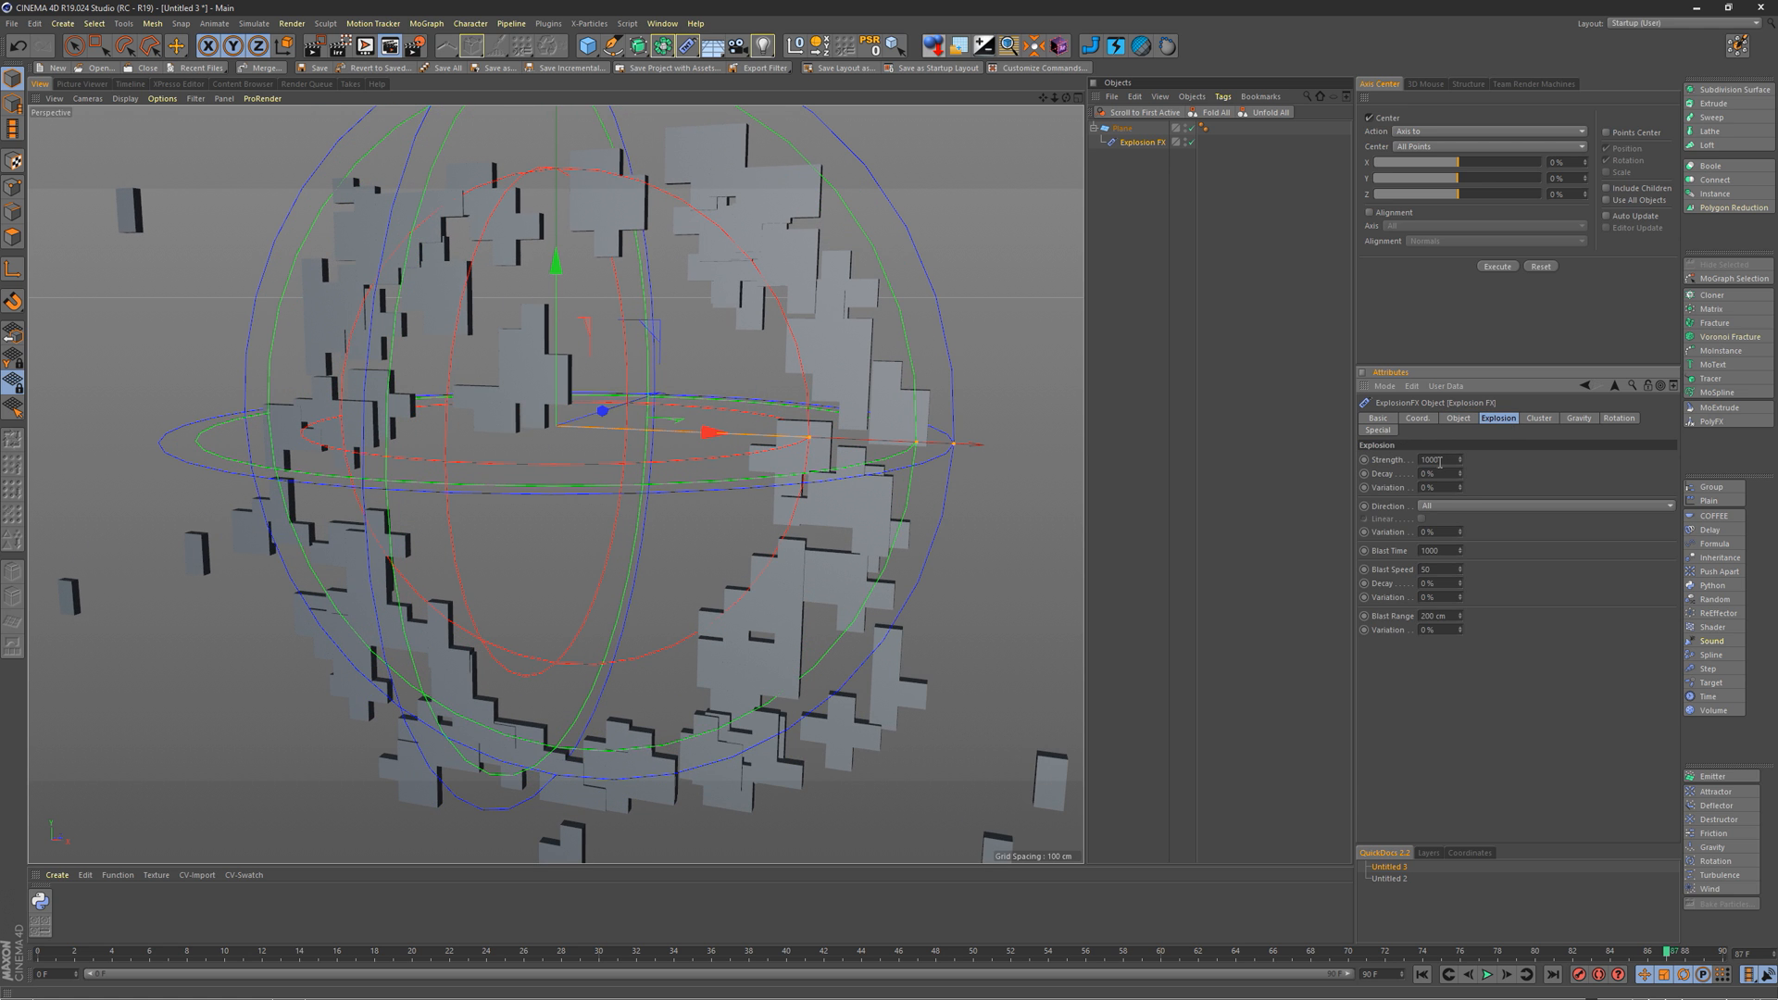
type("1")
key("Return")
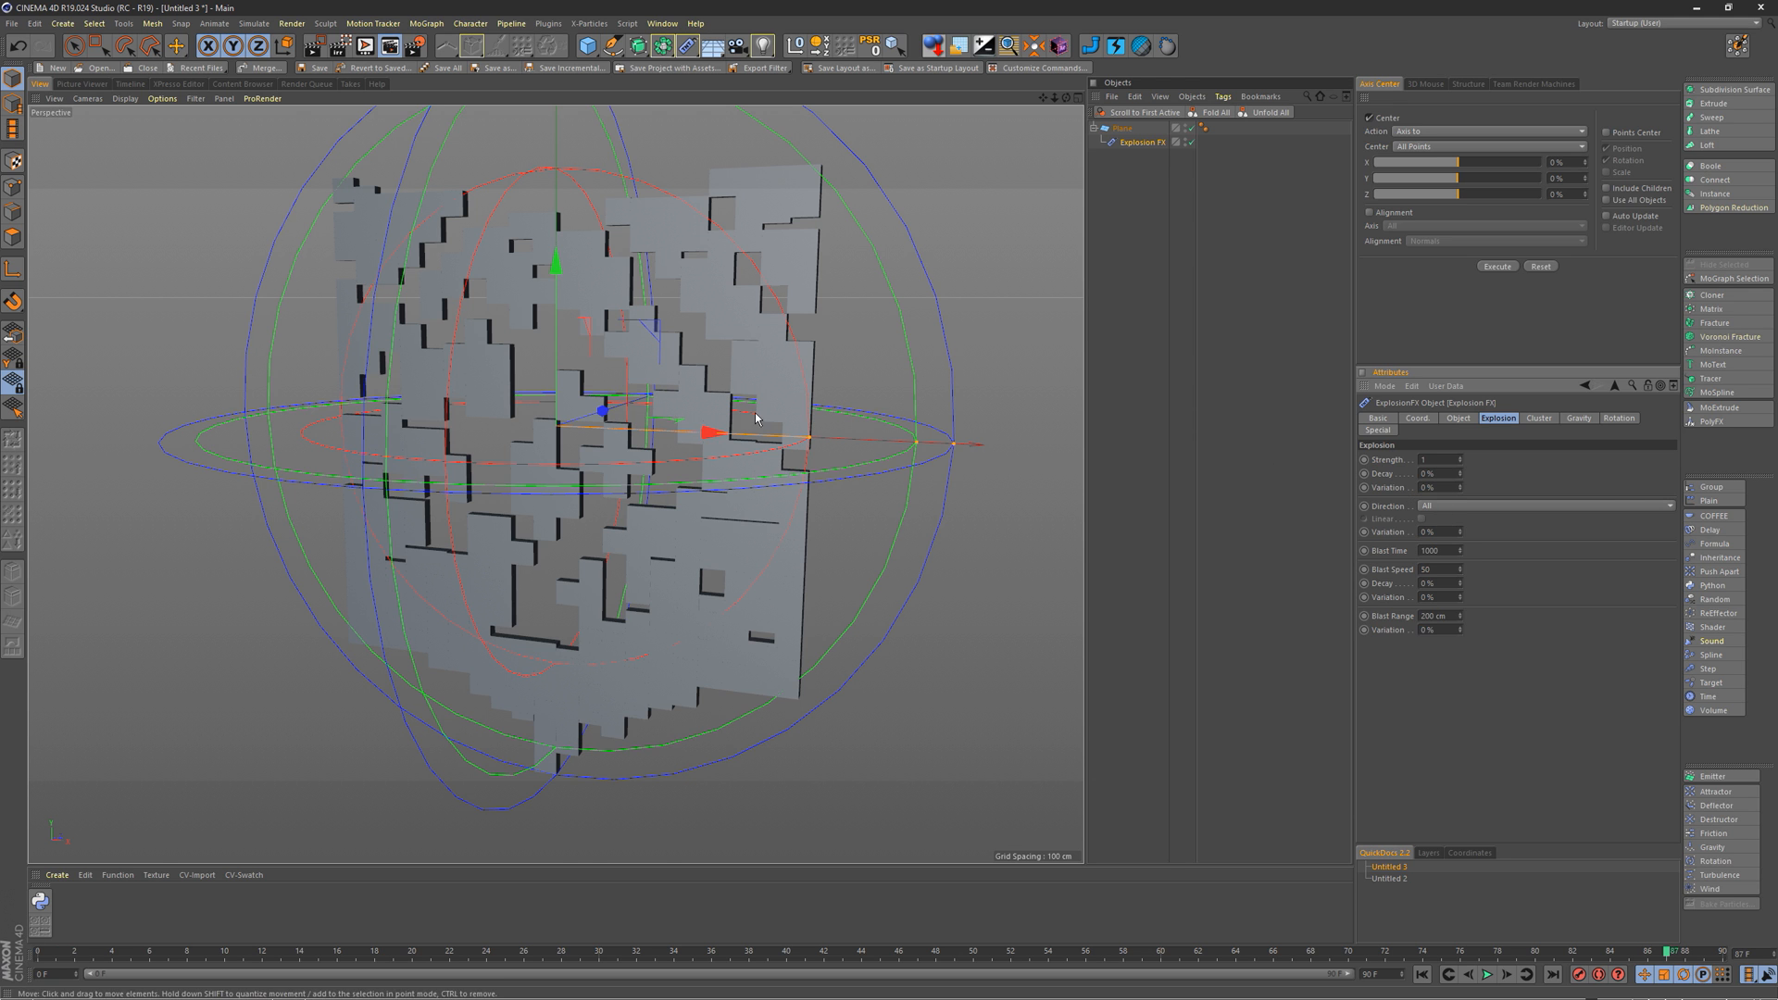
Step: Set the Explosion FX gravity acceleration to 0
scroll(545, 407, "up", 5)
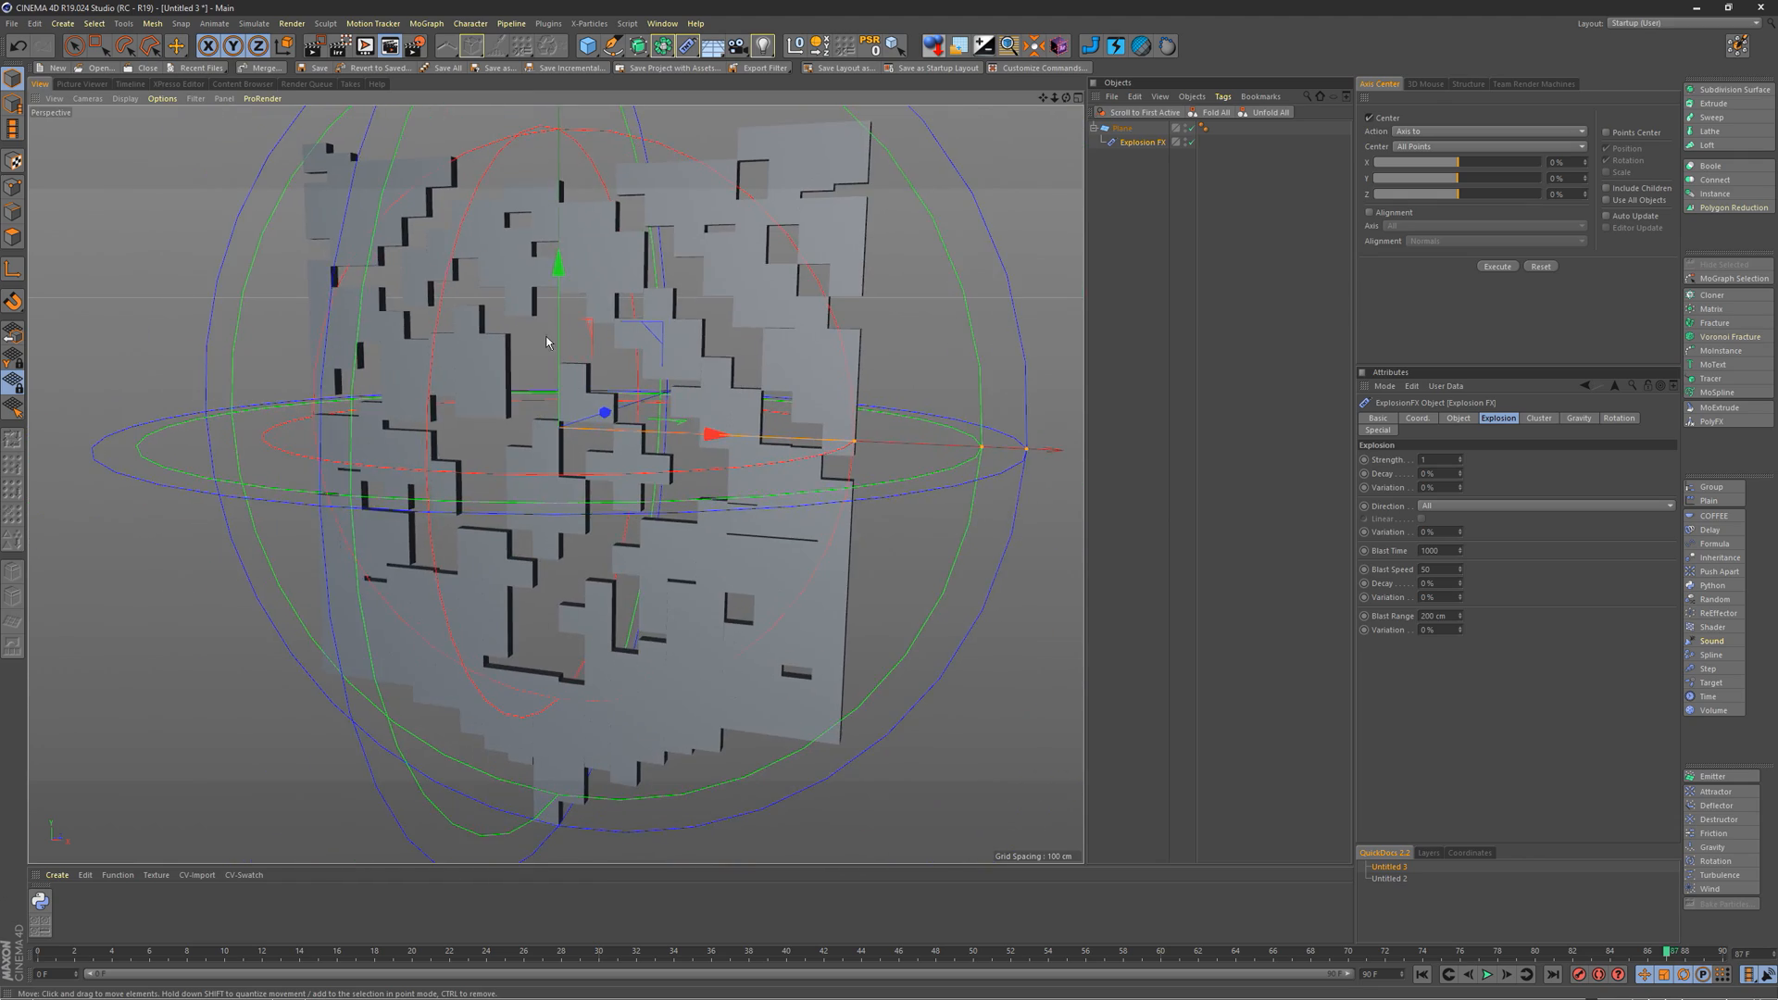
scroll(574, 334, "up", 5)
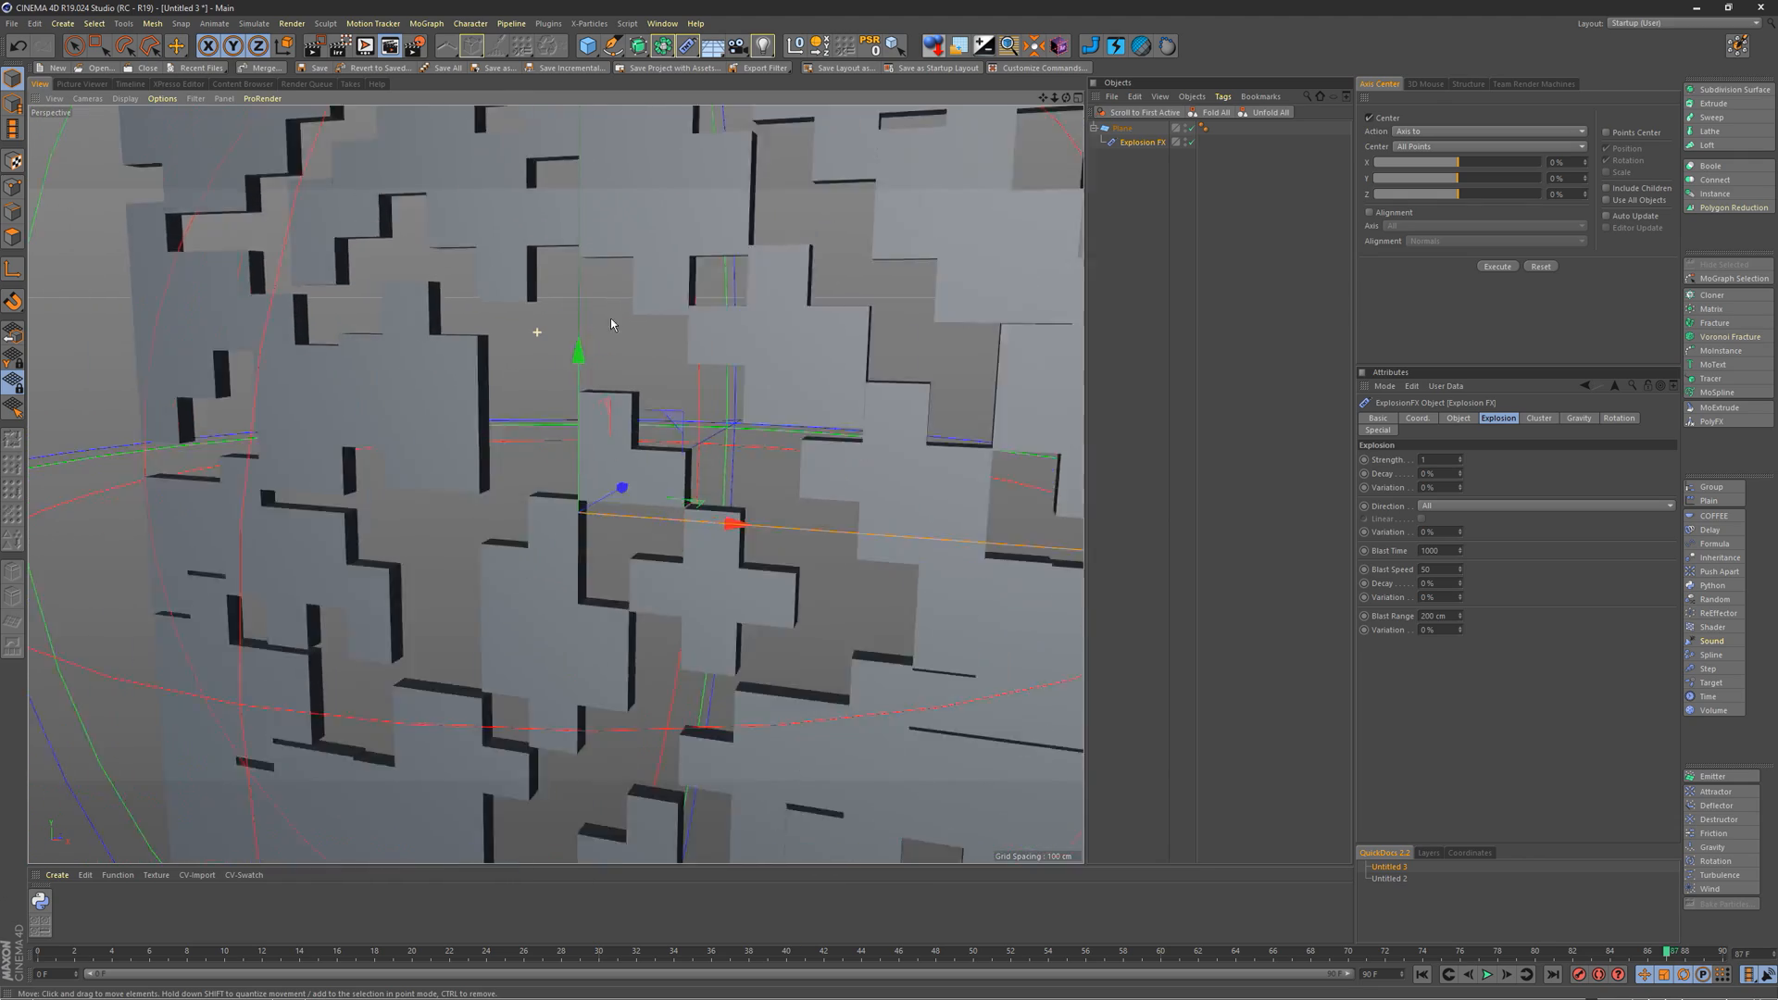
scroll(649, 352, "down", 2)
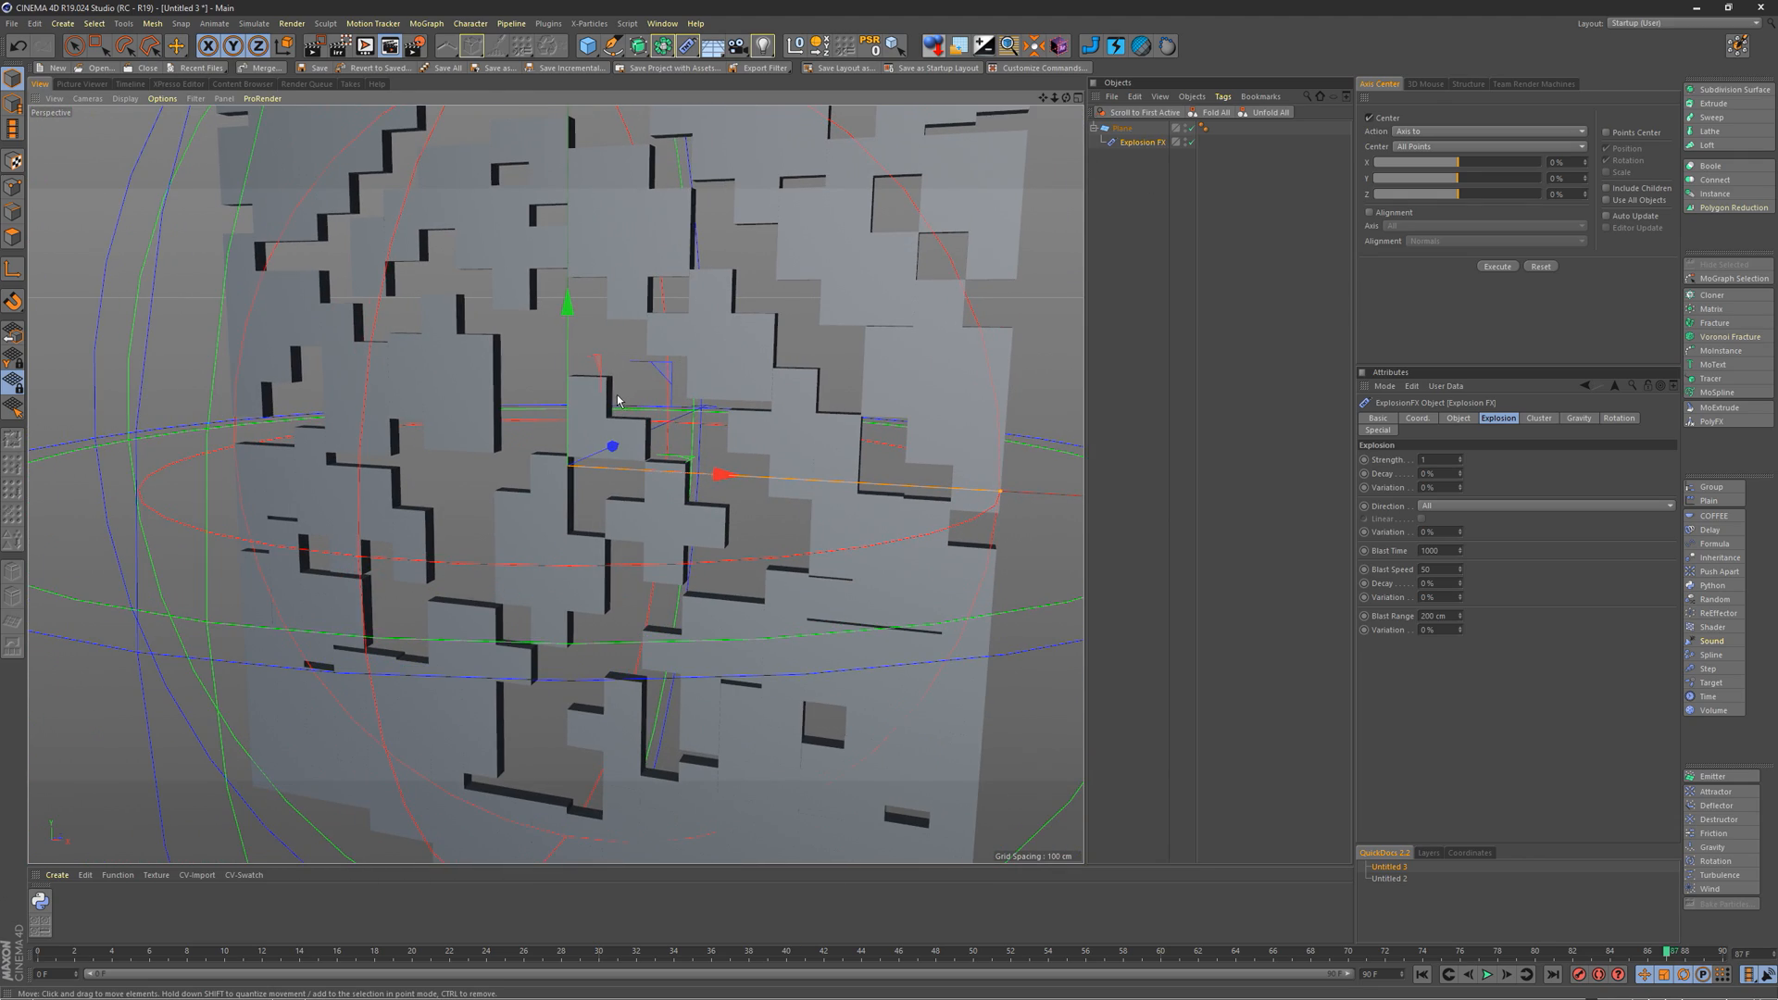
mouse_move(618, 401)
left_mouse_down("alt")
mouse_move(551, 433)
mouse_move(618, 405)
mouse_move(682, 418)
mouse_move(607, 372)
left_mouse_up("alt")
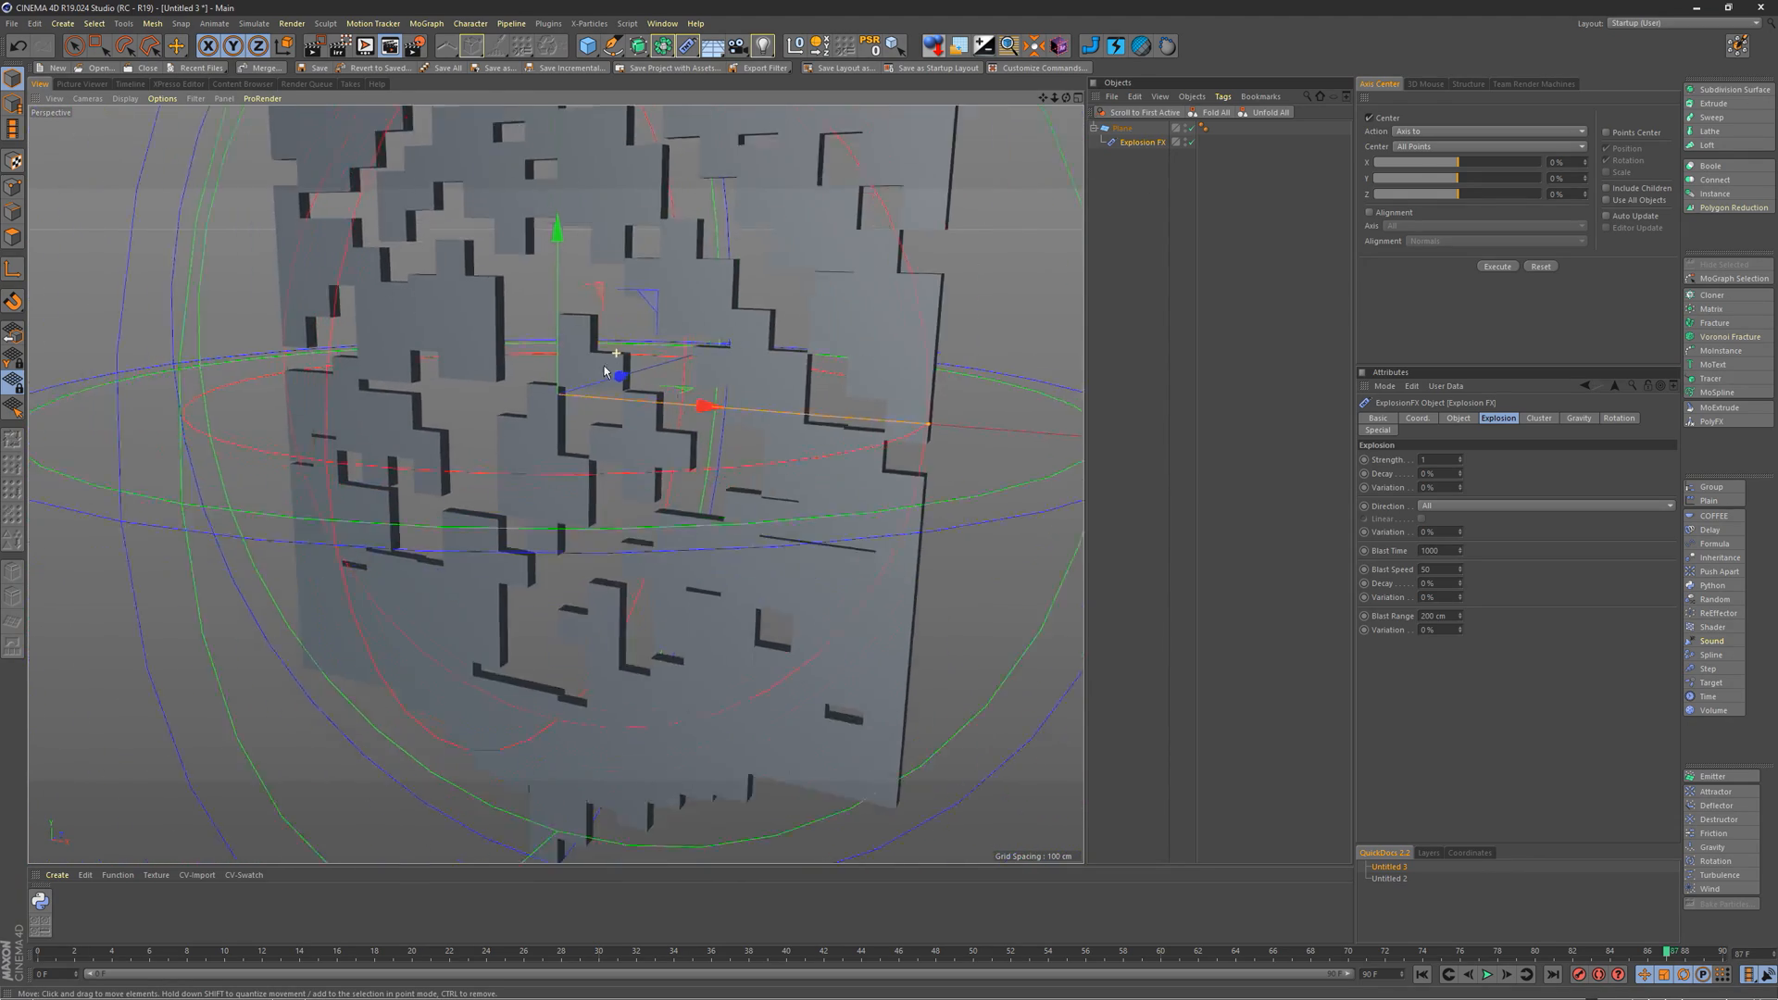
right_click_drag(604, 369, 585, 380, "alt")
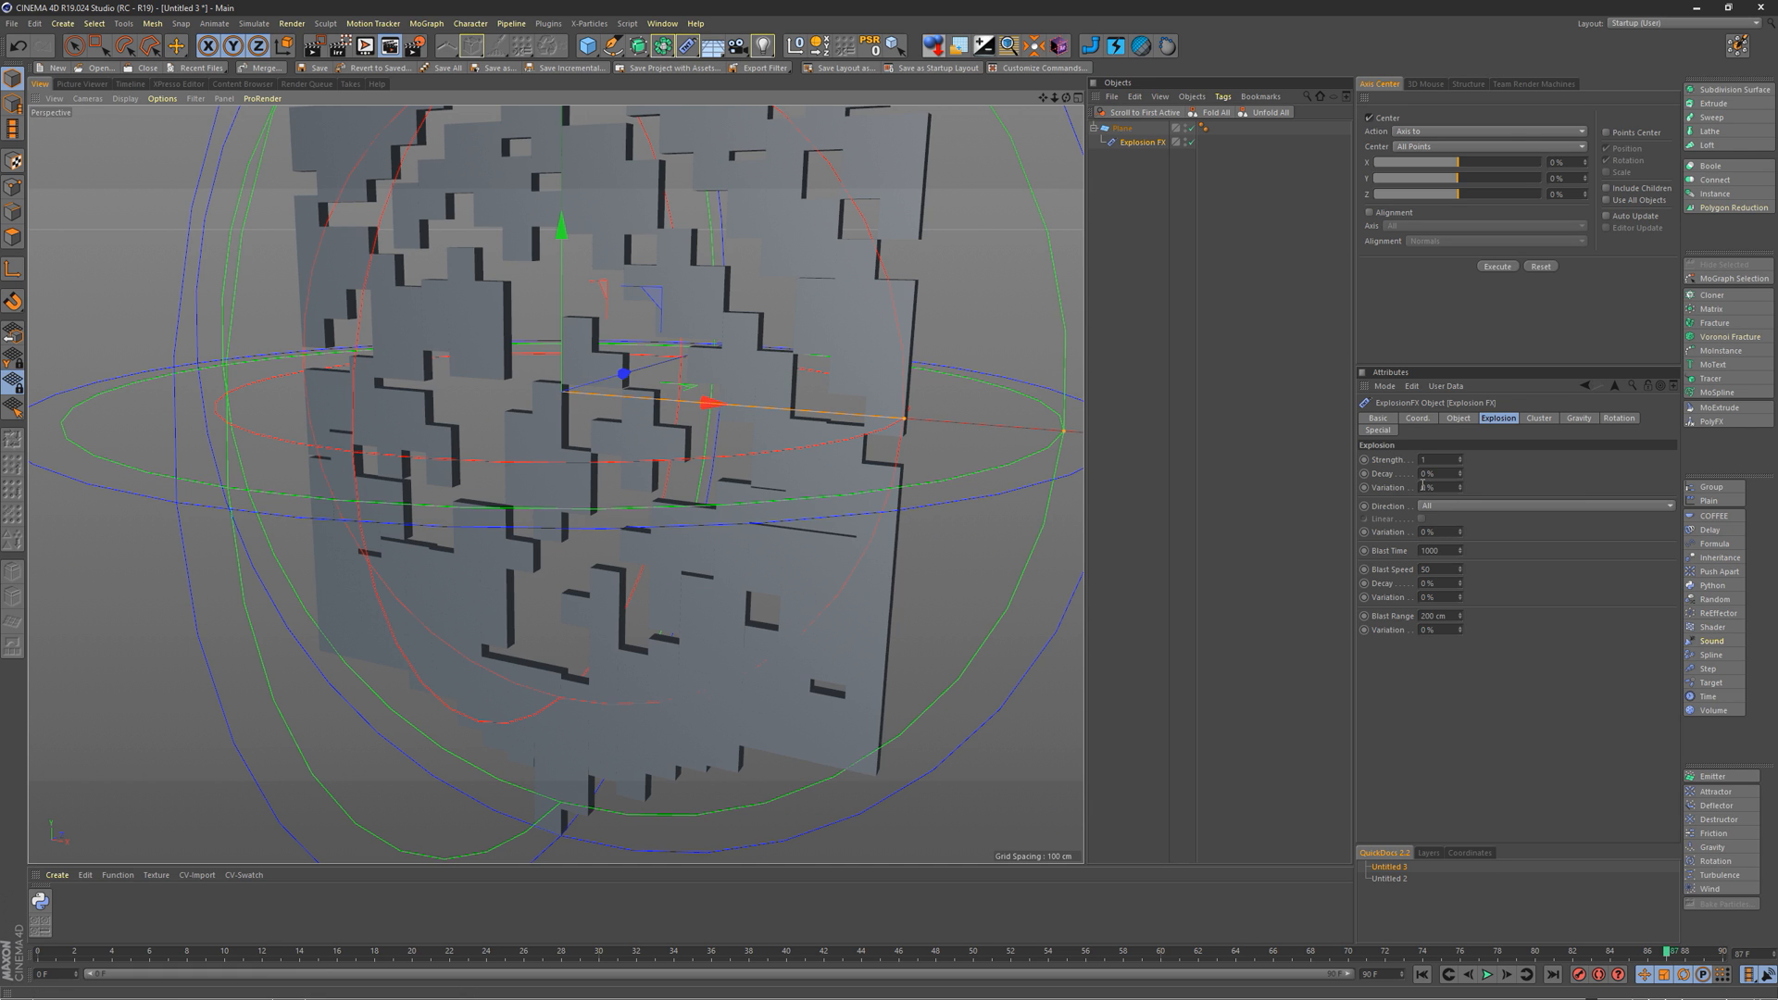
left_click(1577, 418)
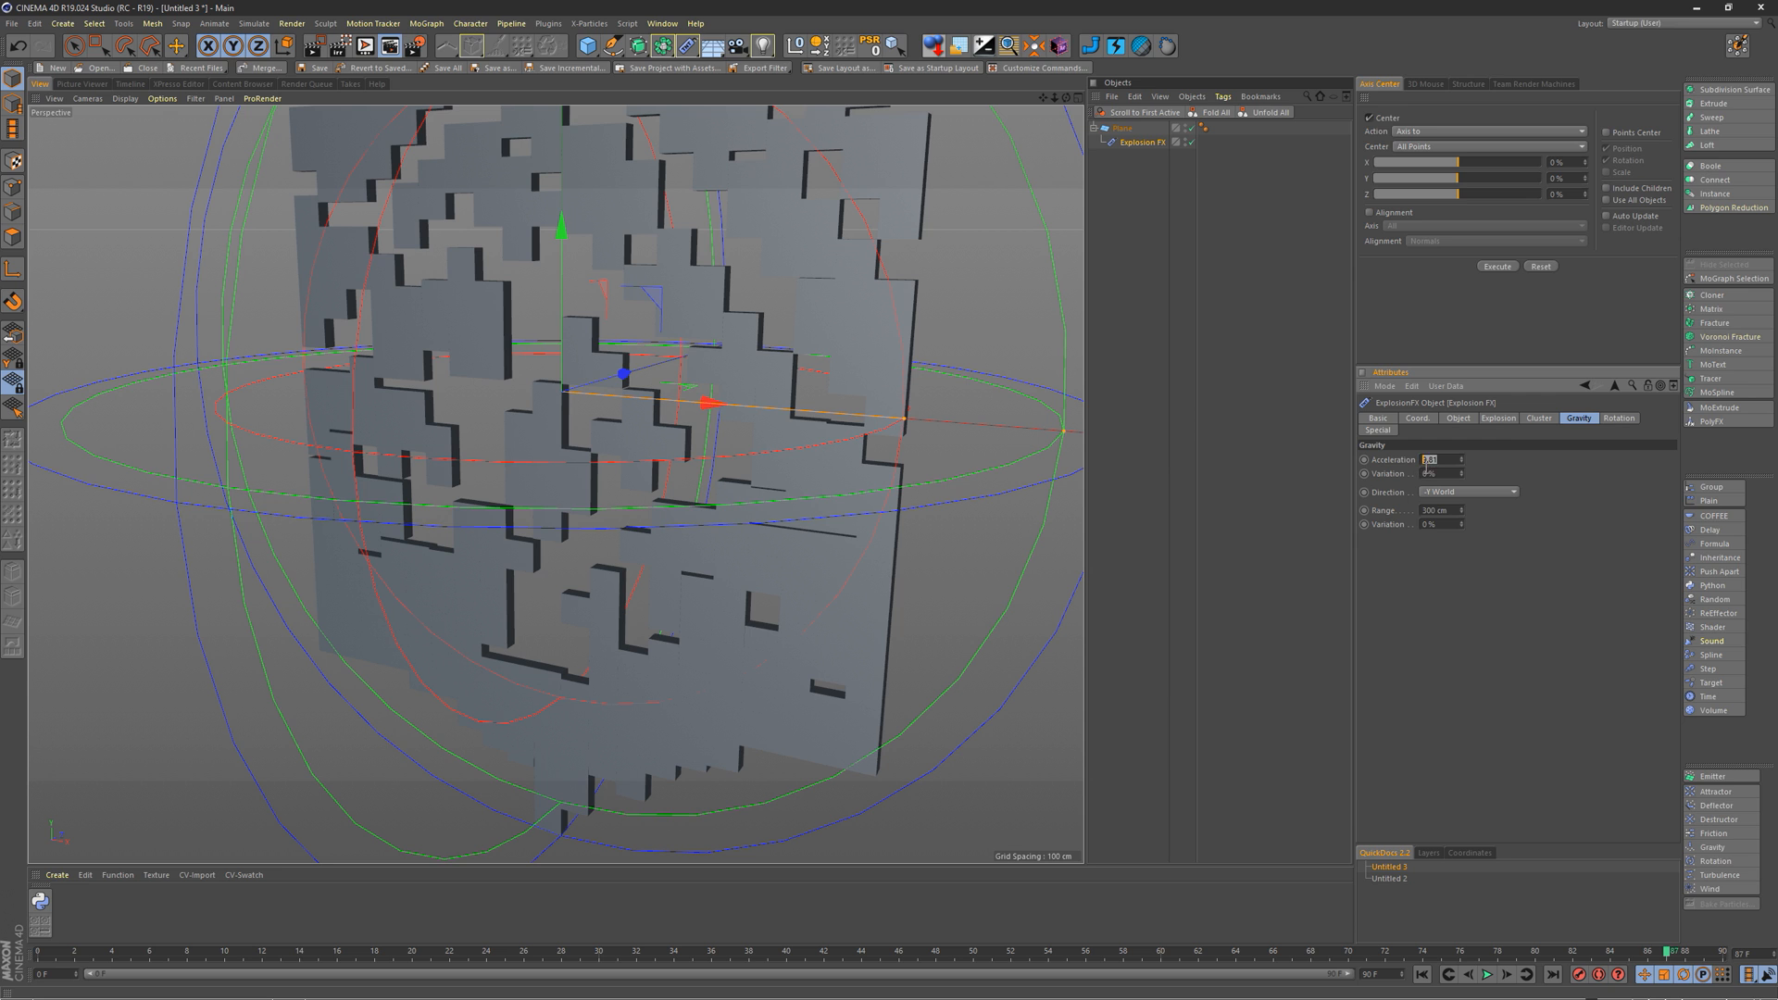
left_click(1464, 423)
left_click(1566, 423)
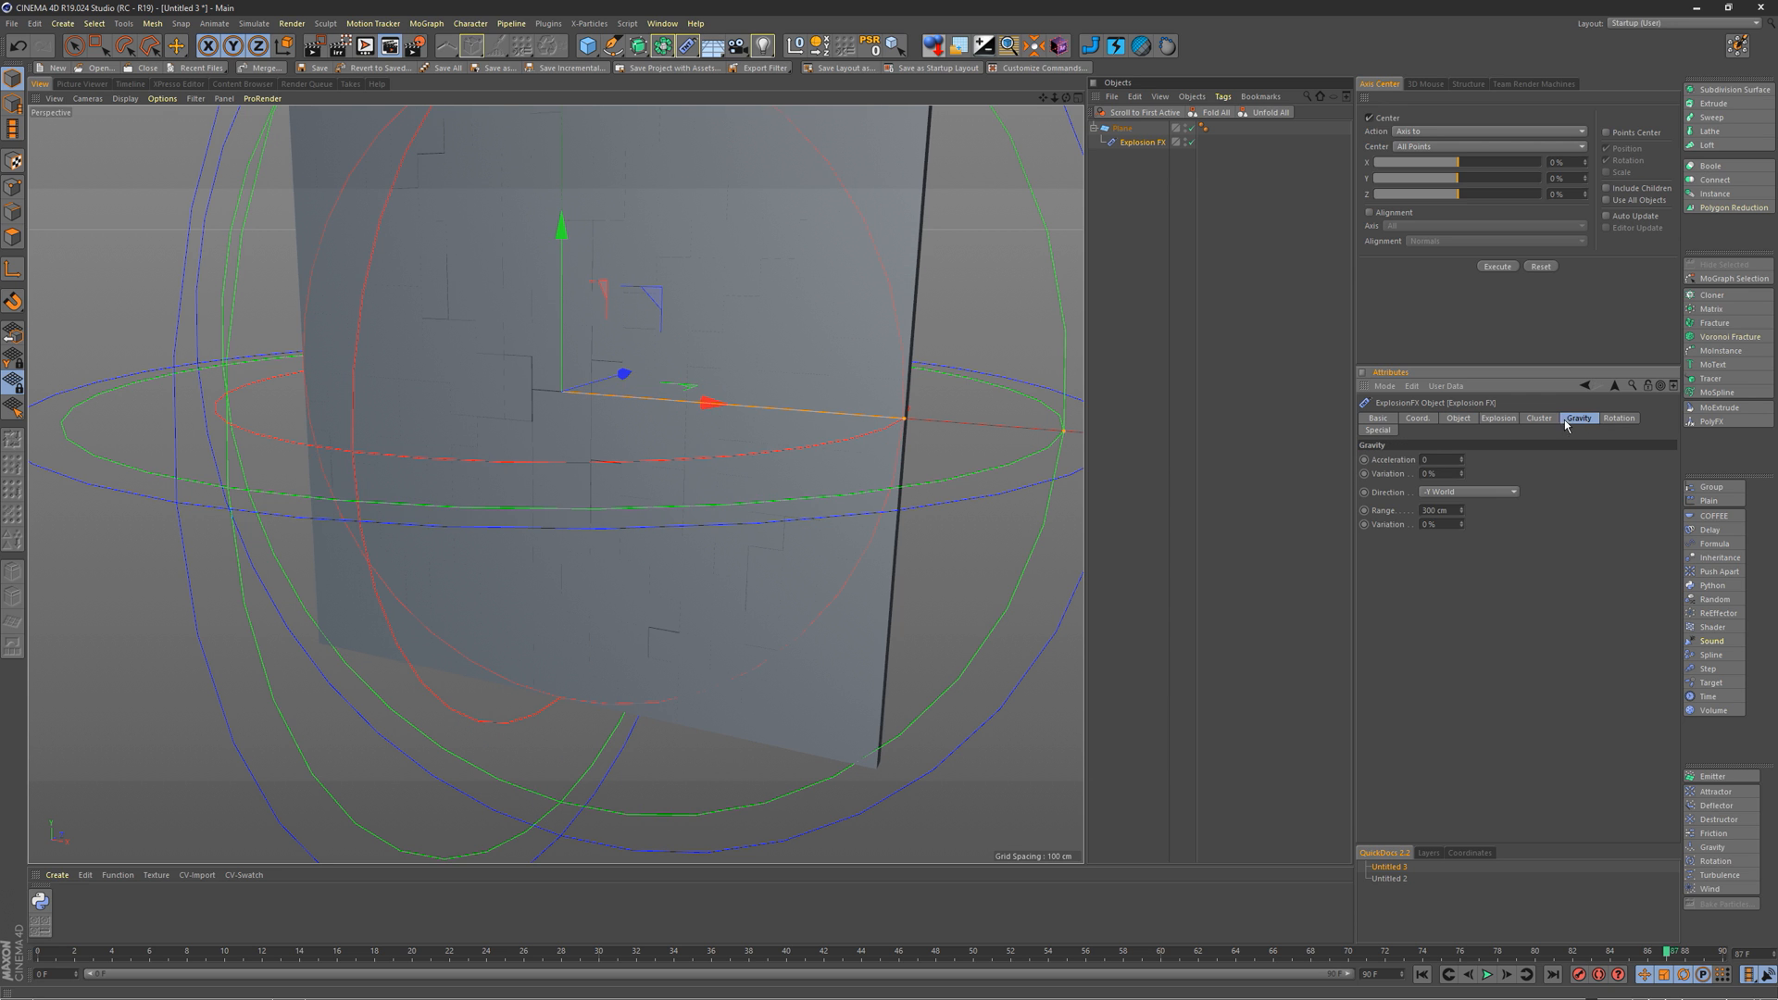
Step: Try to set the Explosion FX explosion strength to 0
left_click(1459, 420)
left_click(1493, 419)
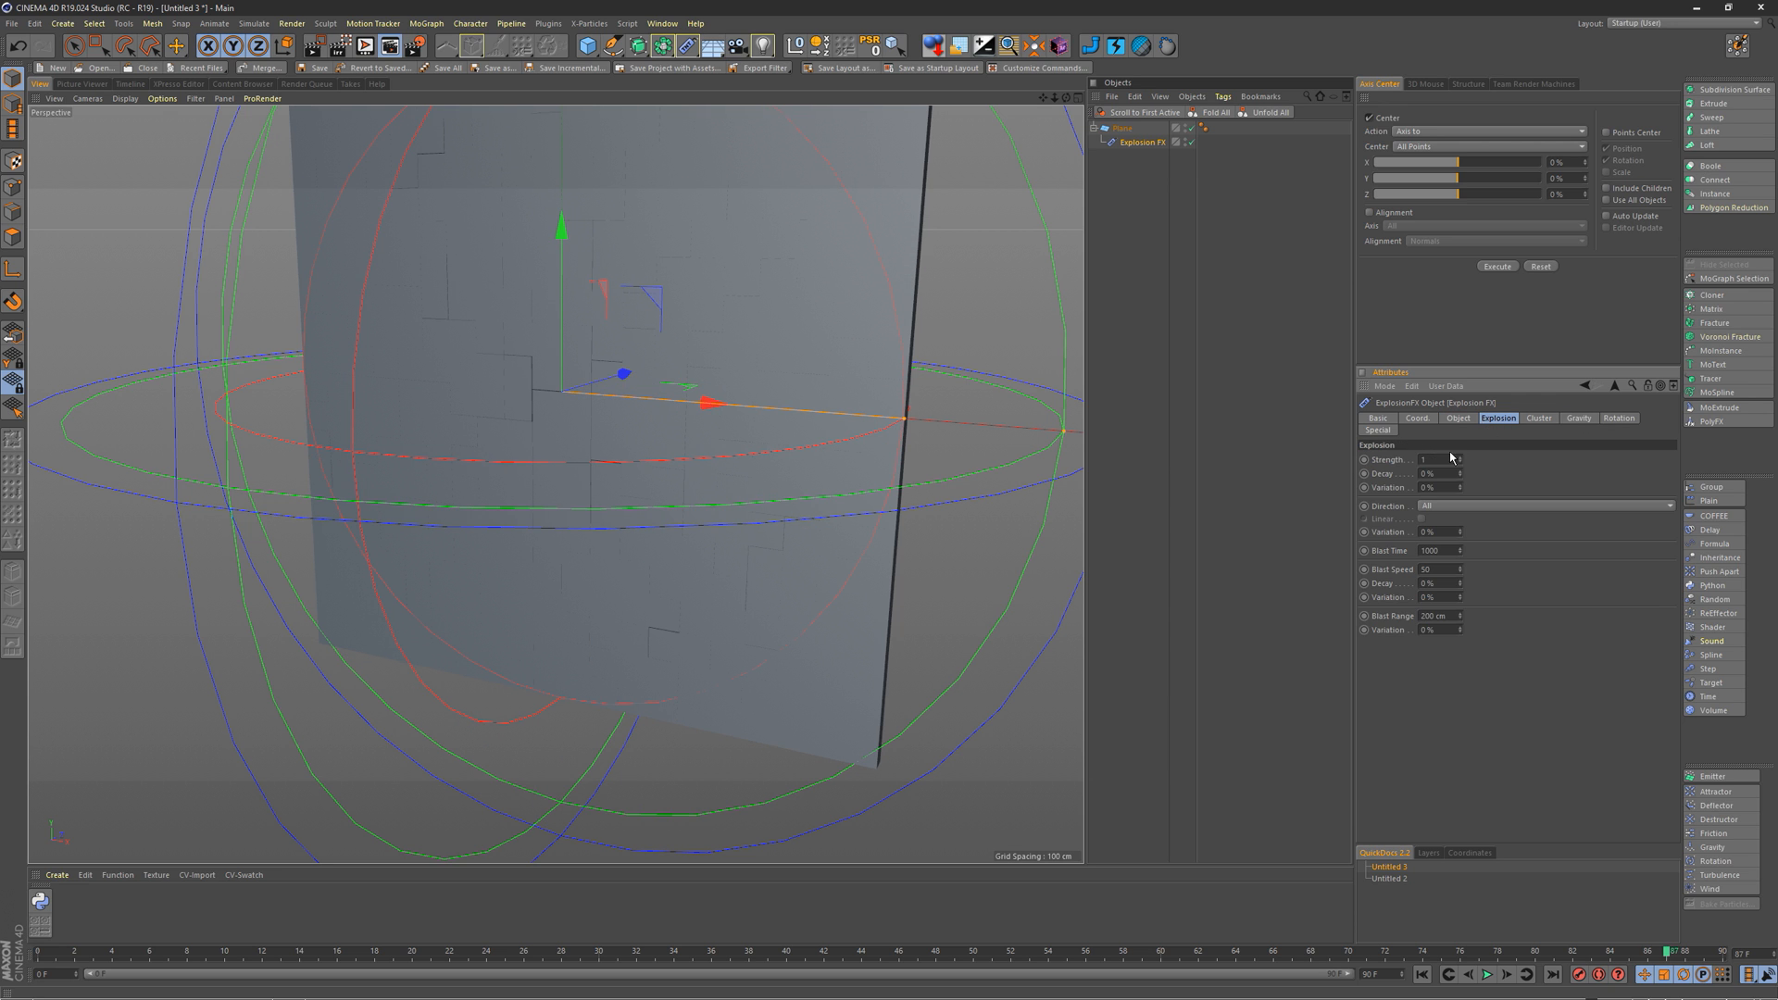
scroll(596, 392, "up", 5)
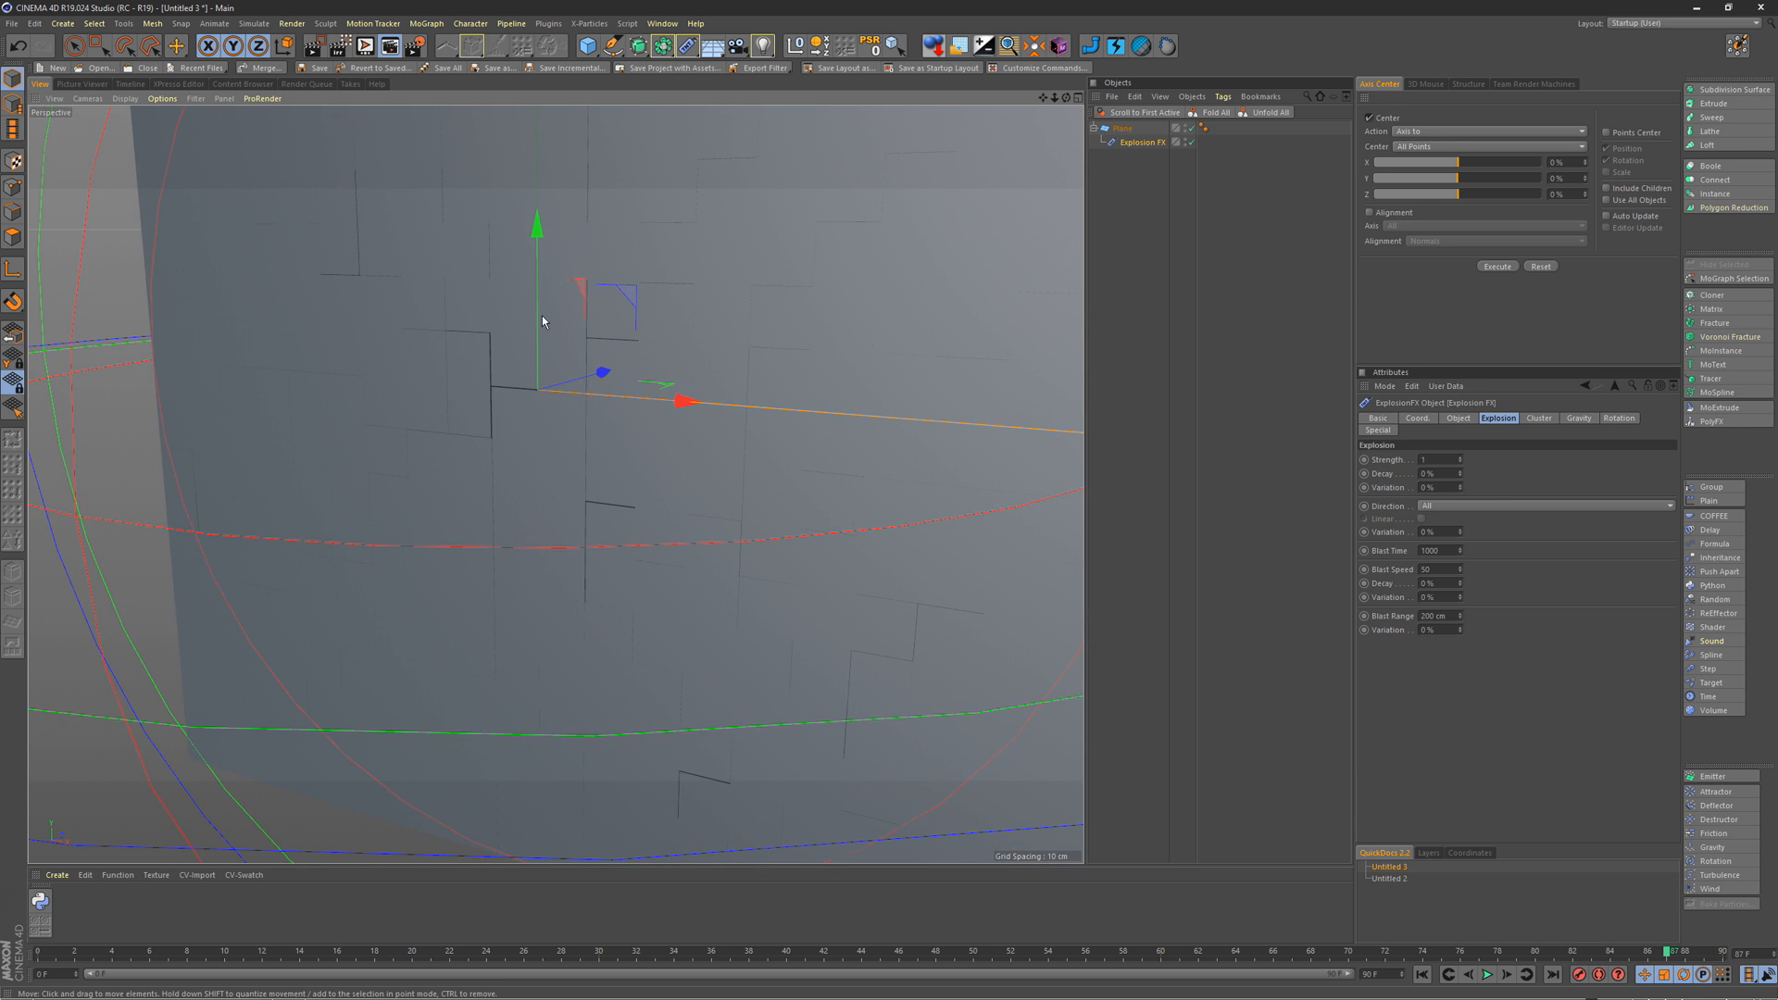
mouse_move(528, 307)
left_mouse_down("alt")
mouse_move(486, 342)
mouse_move(732, 307)
left_mouse_up("alt")
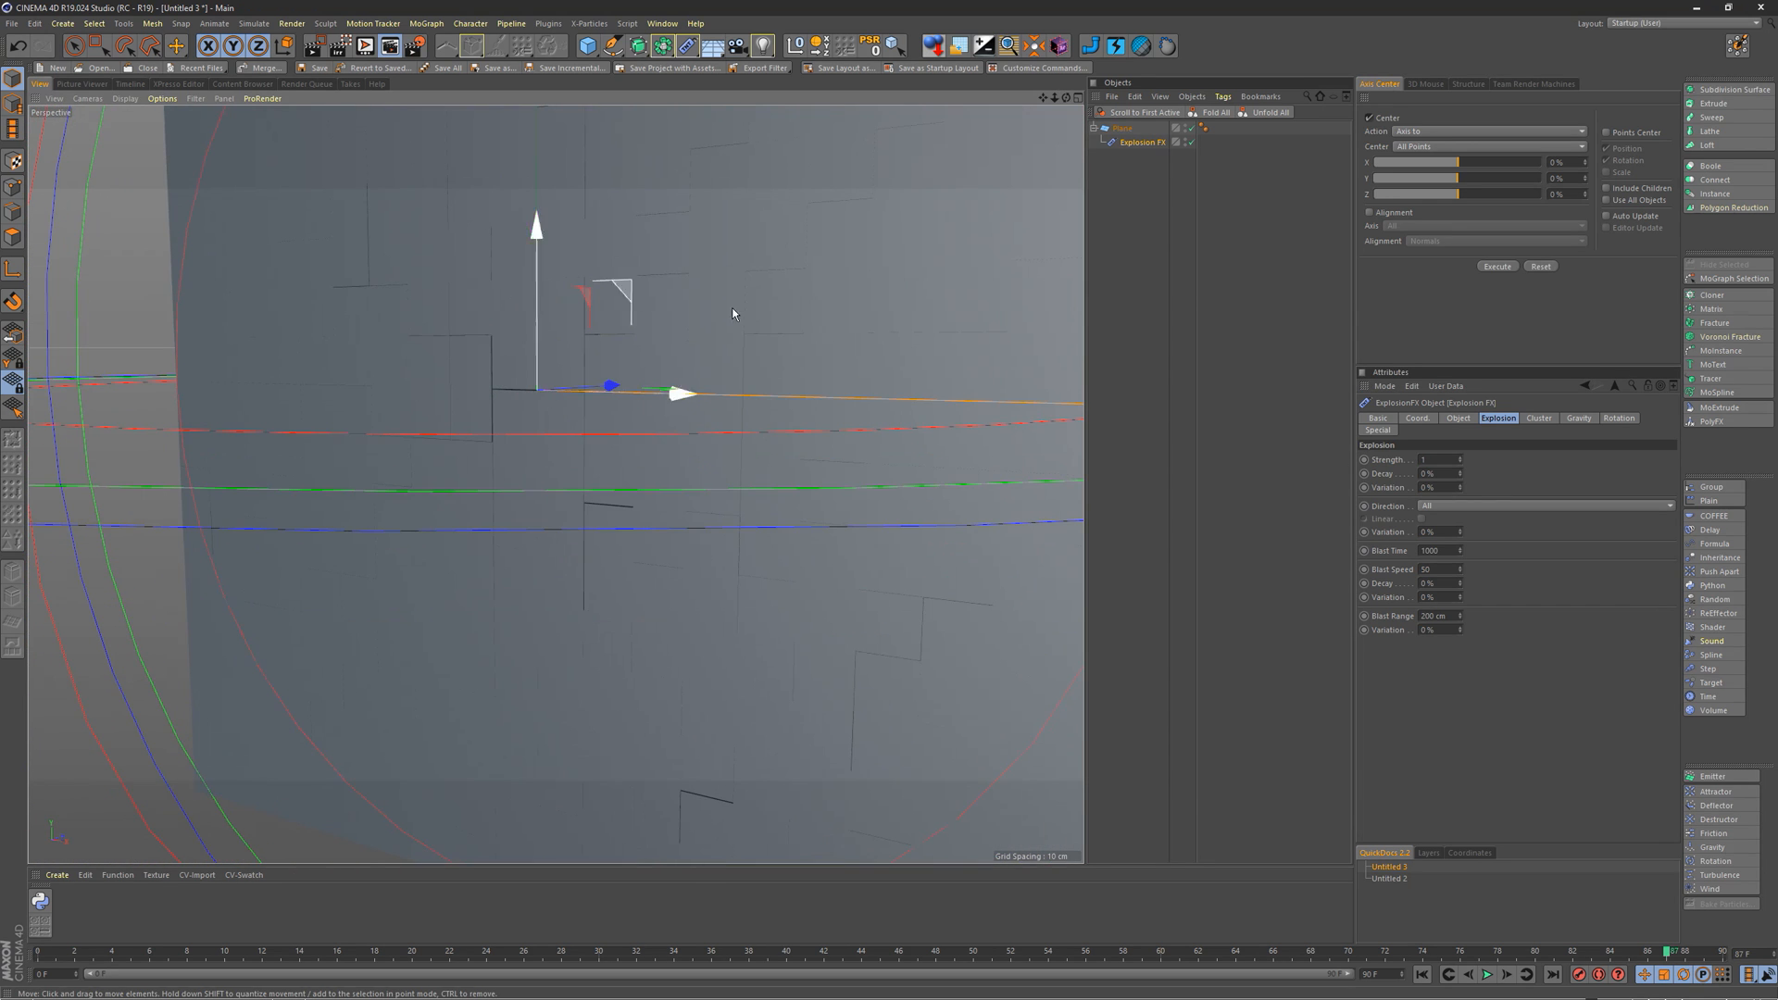
left_click(1438, 459)
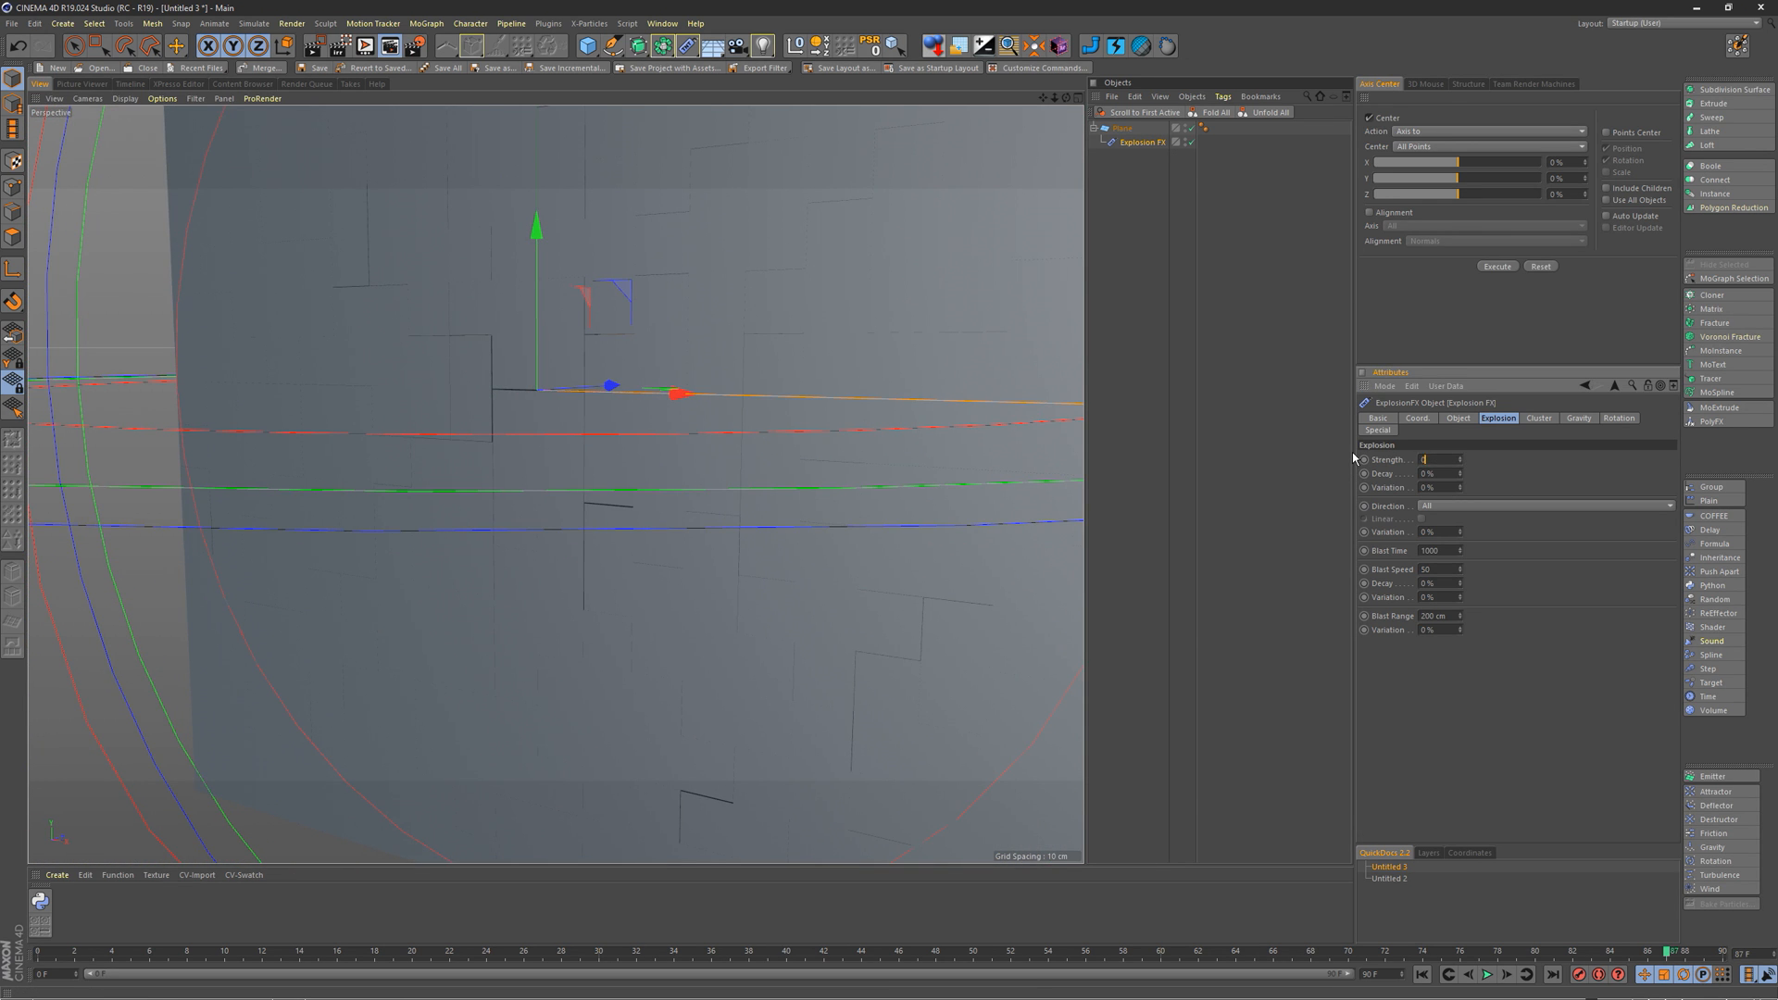
type("0")
key("Return")
key("Return")
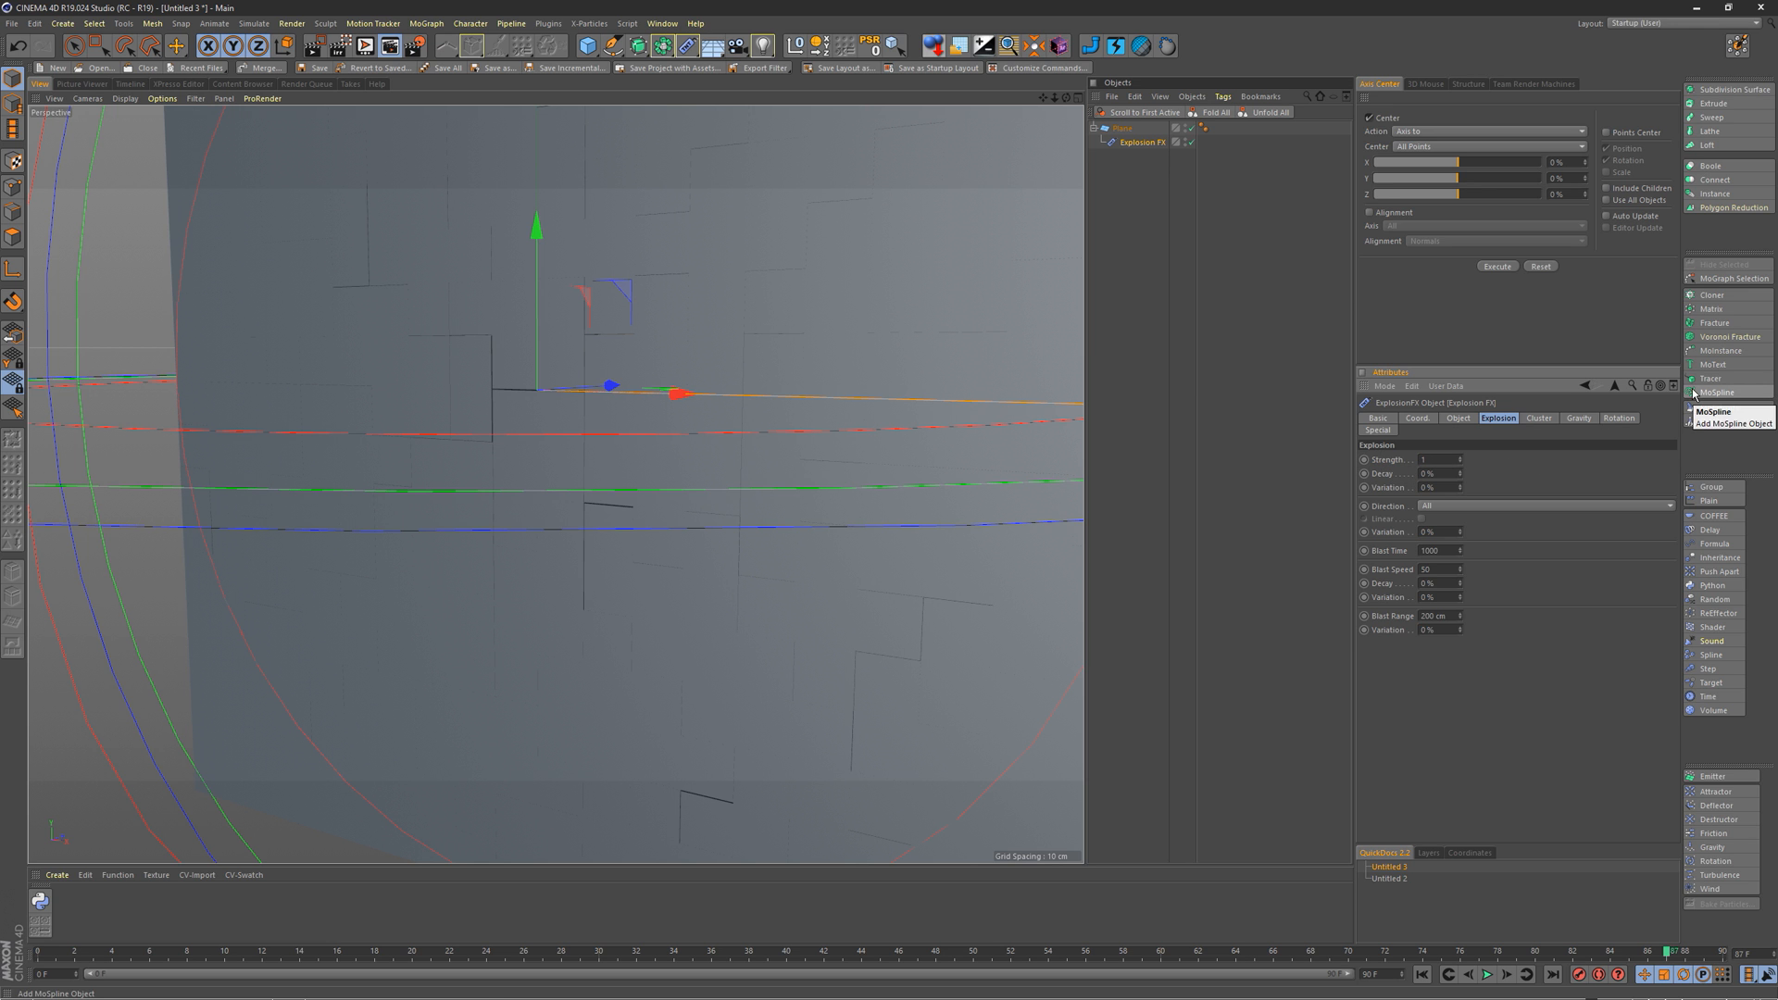
Step: Raise the Phong Angle in the plane's Phong tag to about 129°
left_click_drag(669, 467, 737, 439, "alt")
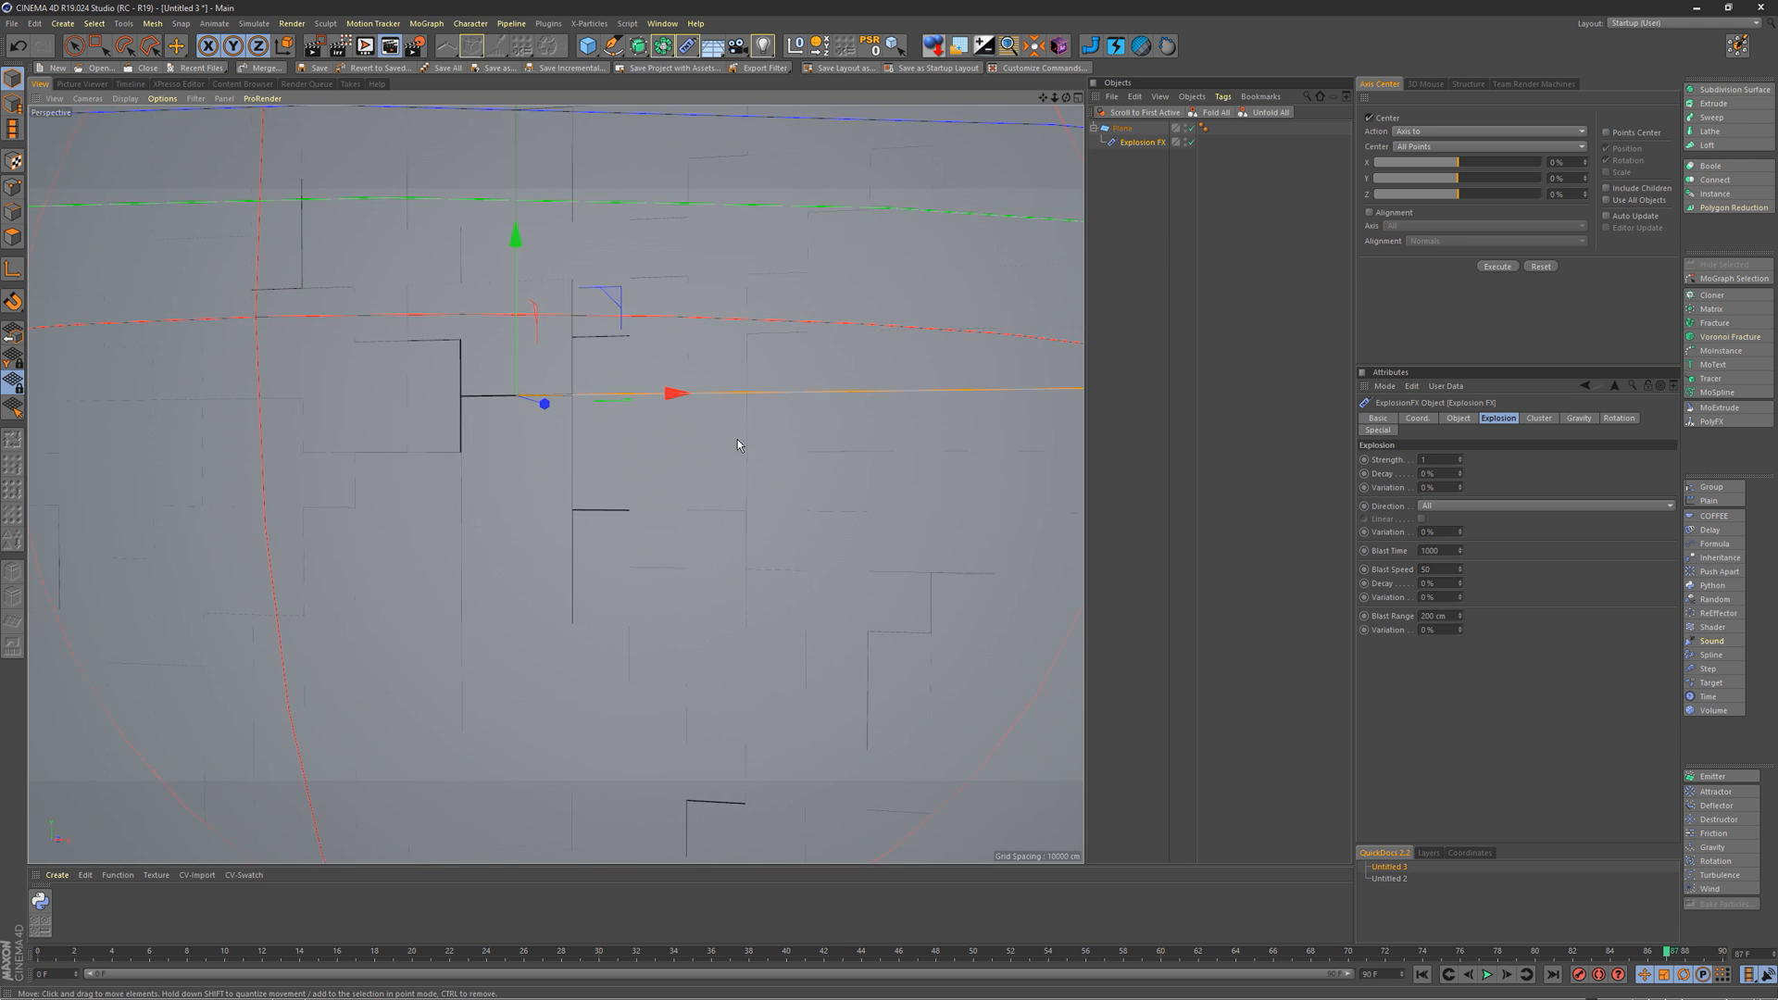
scroll(702, 370, "down", 3)
left_click_drag(701, 270, 702, 365, "alt")
right_click_drag(702, 365, 653, 359, "alt")
middle_click_drag(653, 360, 632, 415, "alt")
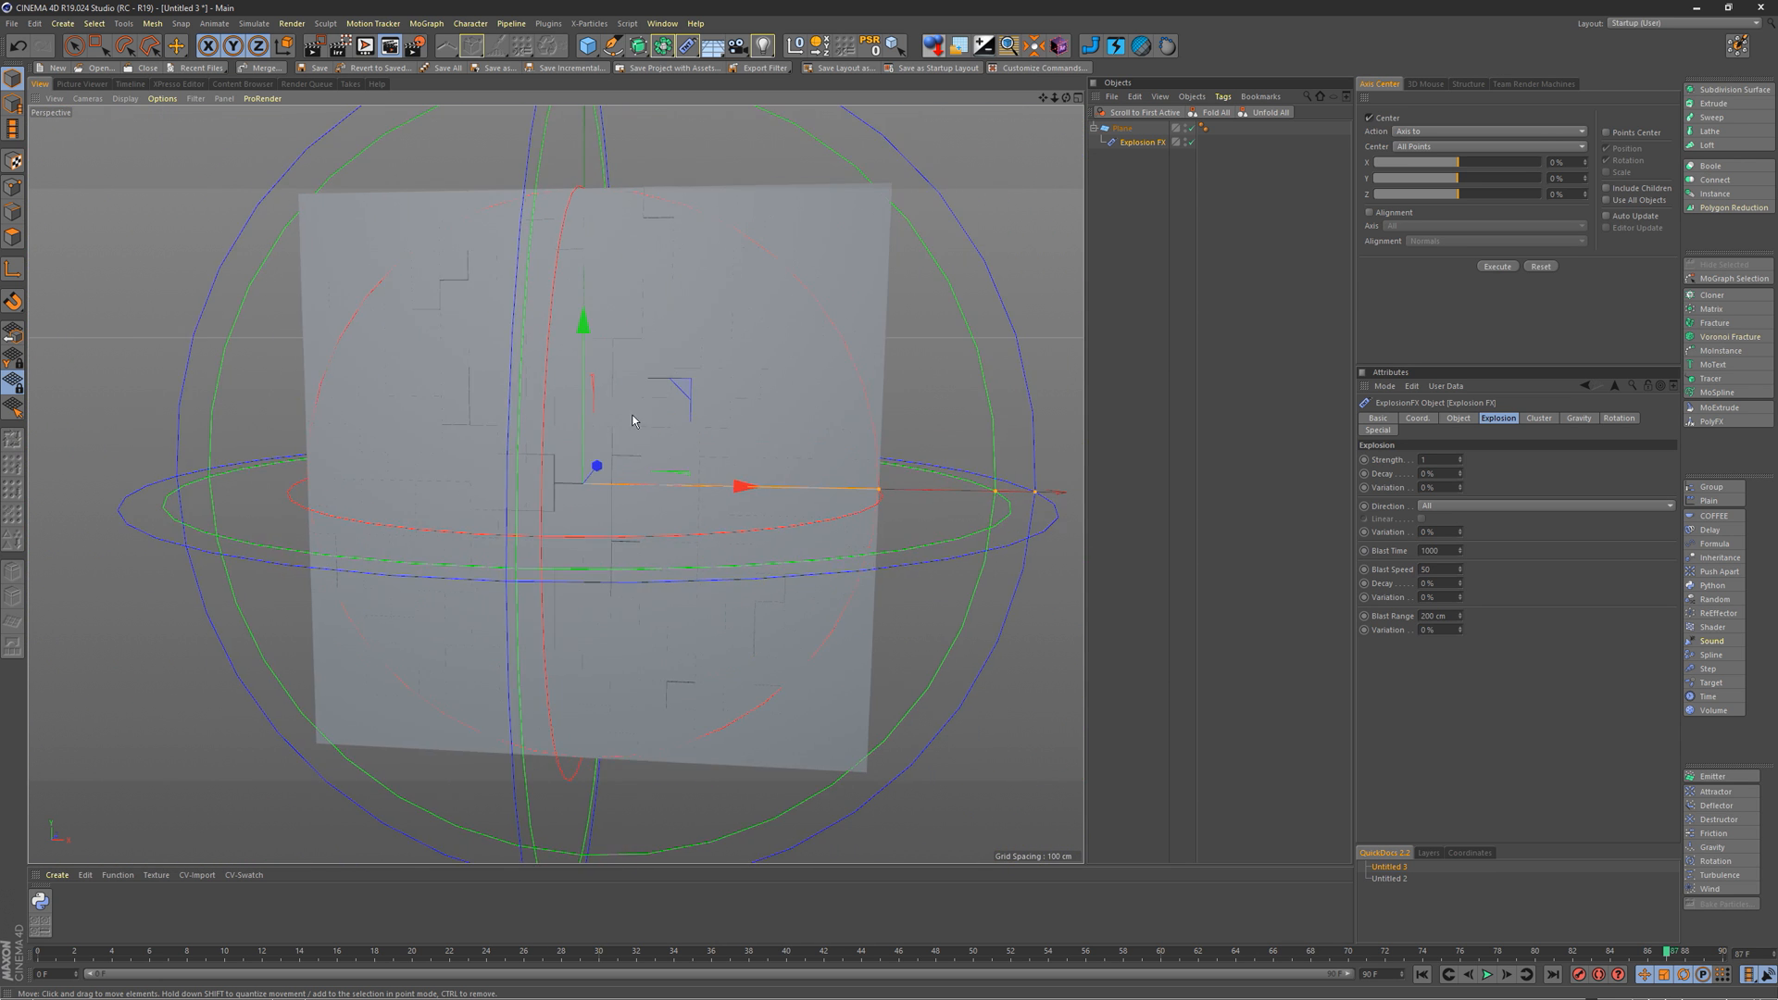
left_click_drag(632, 415, 643, 406, "alt")
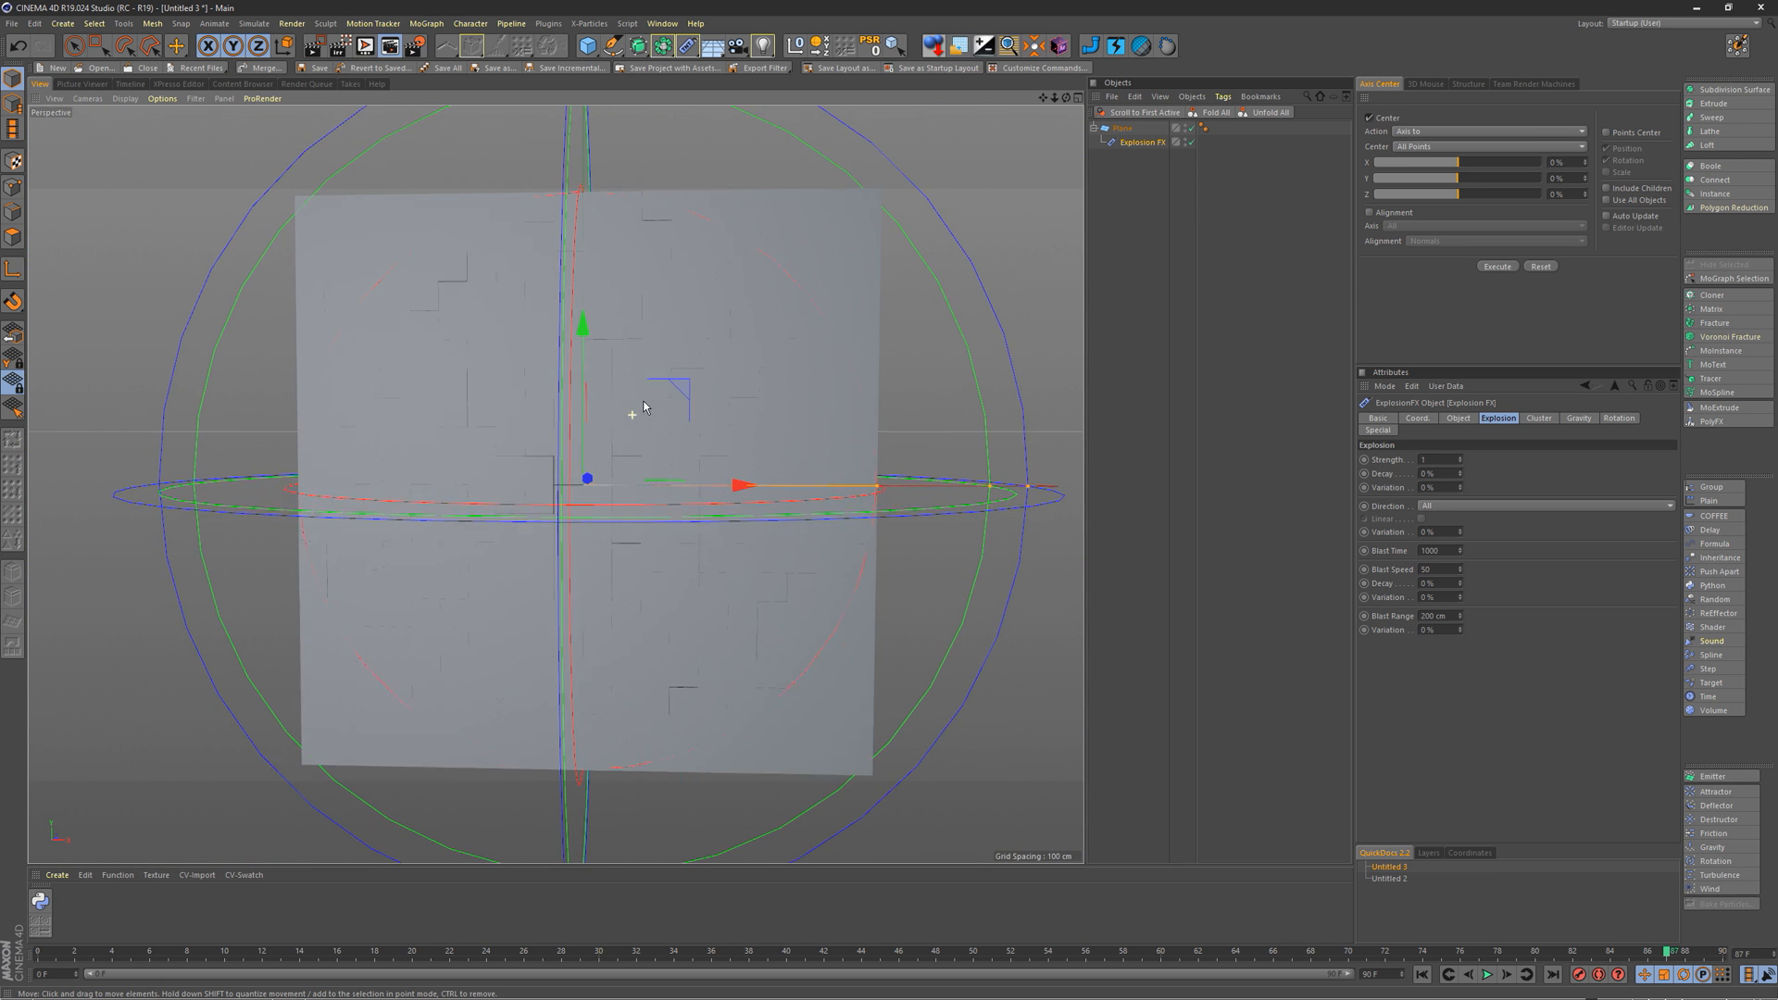
left_click(1120, 129)
left_click(1204, 127)
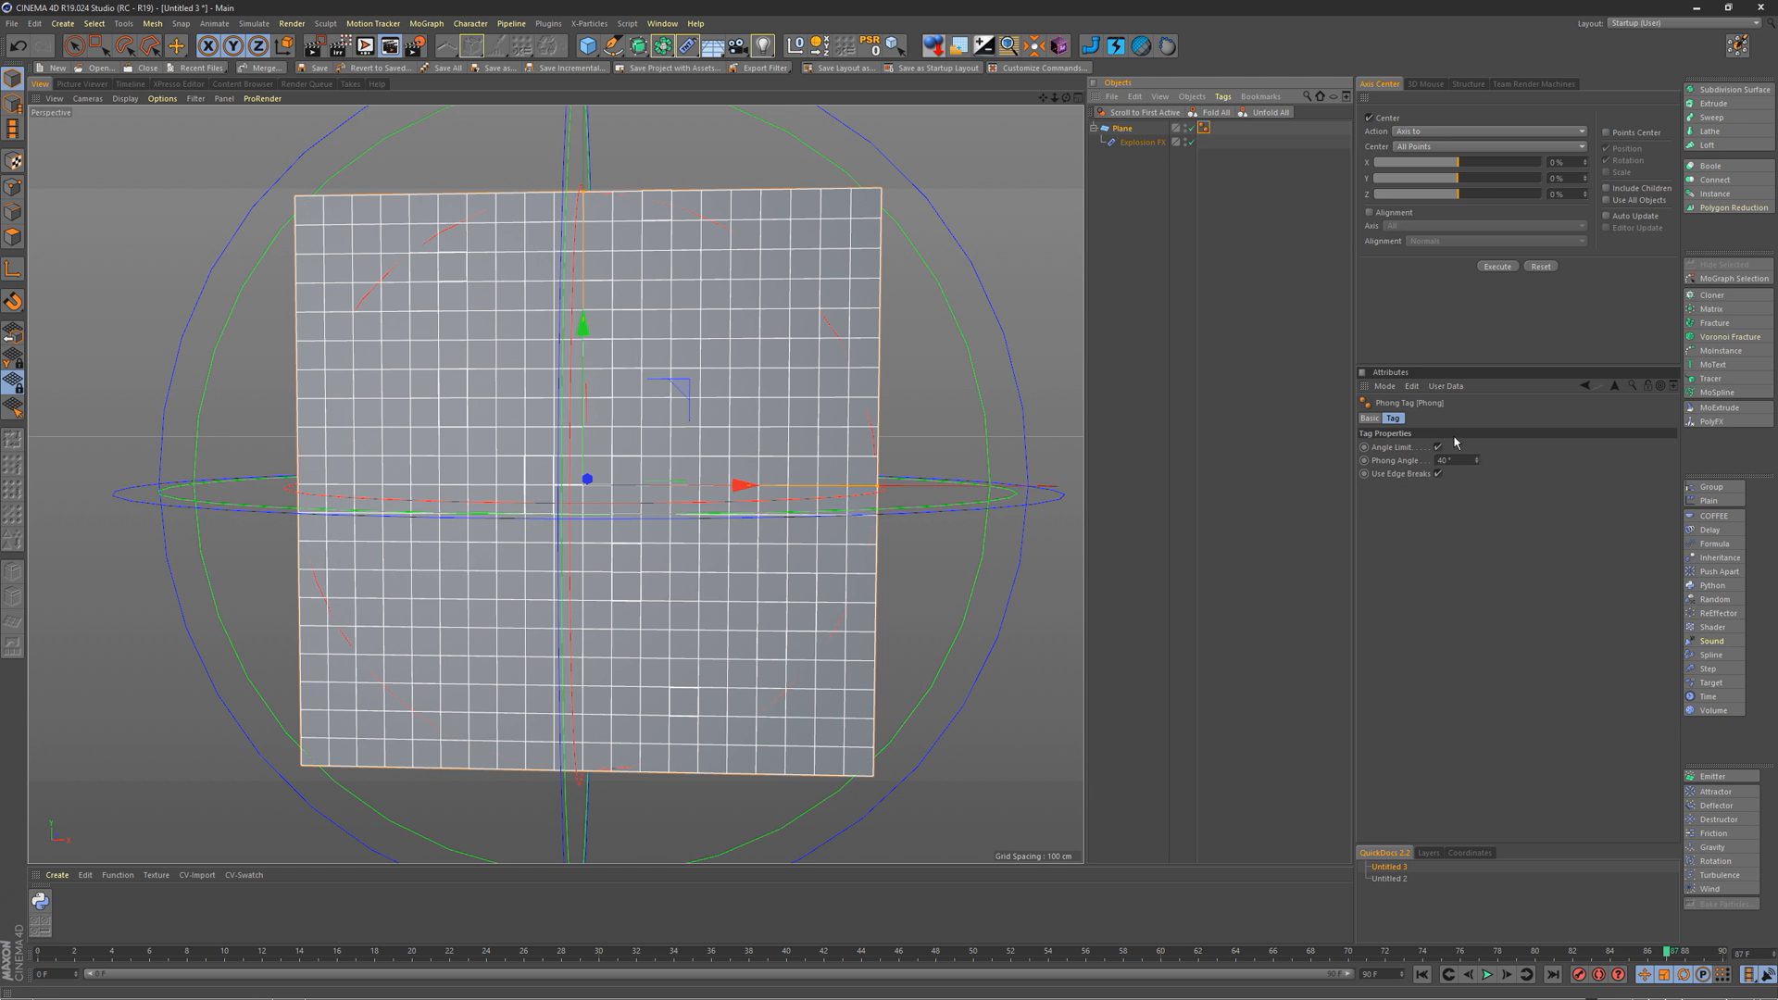
left_click_drag(1476, 460, 1498, 397)
Step: Deselect everything and inspect the shading of the plane's fragments from different angles and distances
left_click_drag(775, 367, 604, 416, "alt")
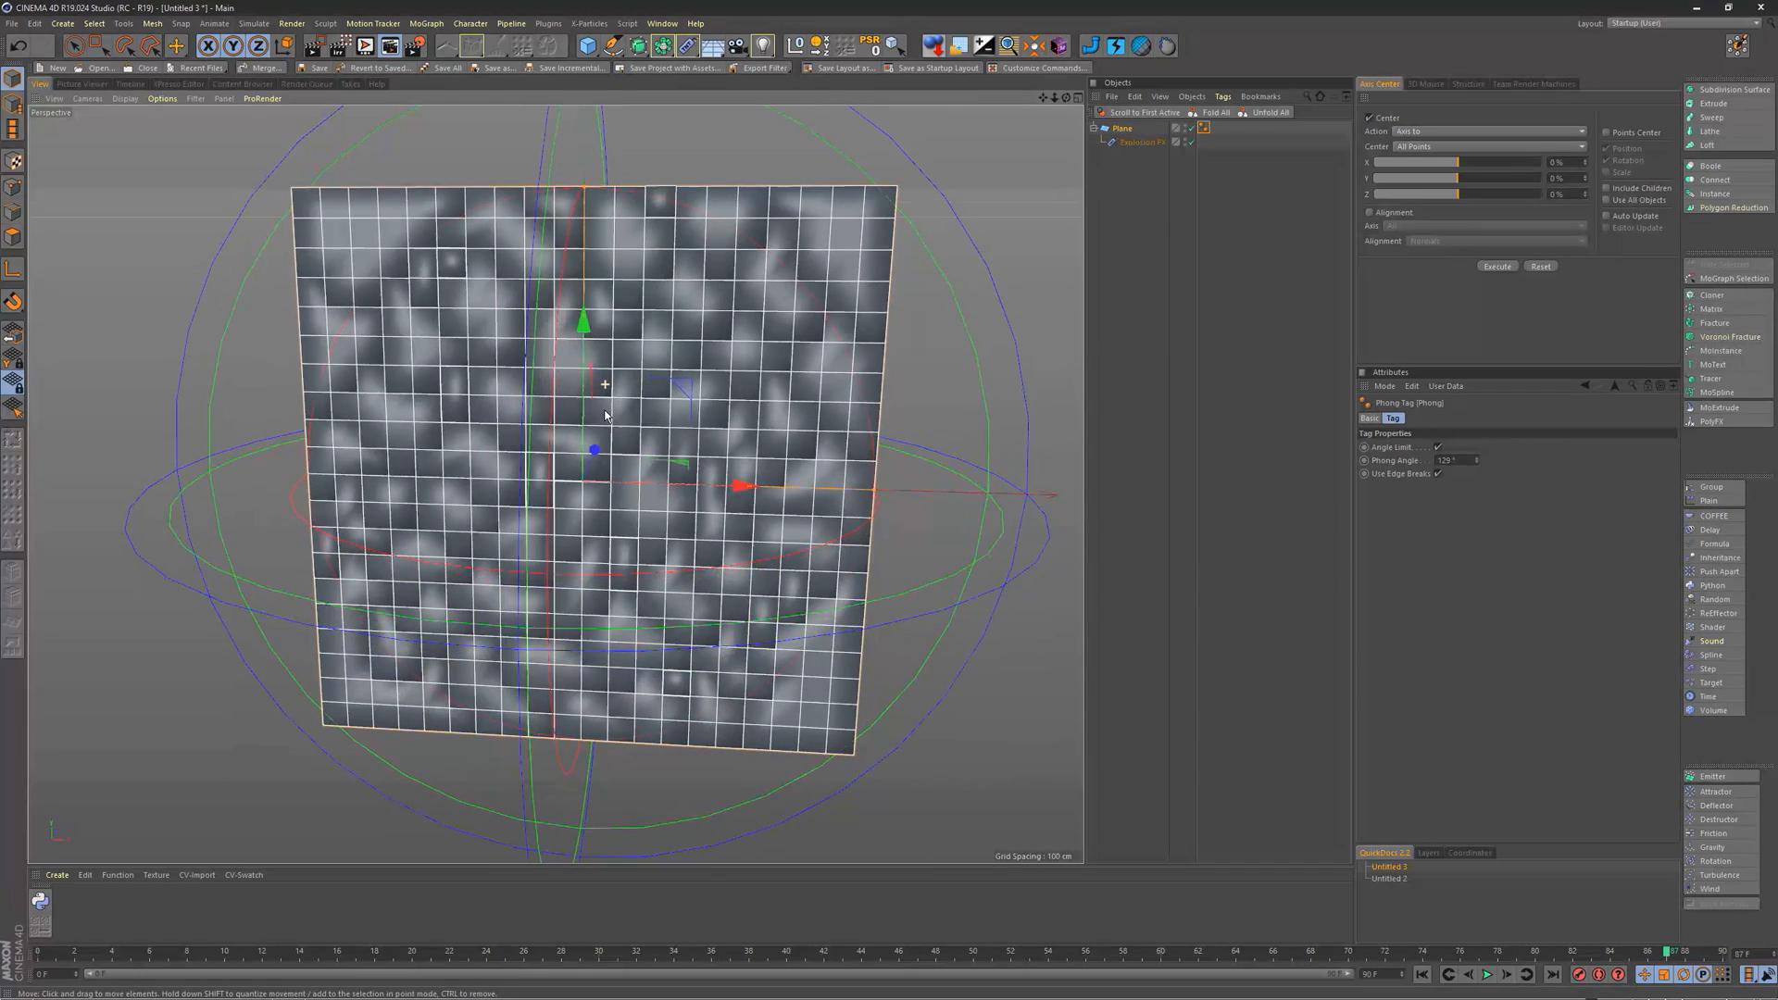
left_click(1158, 273)
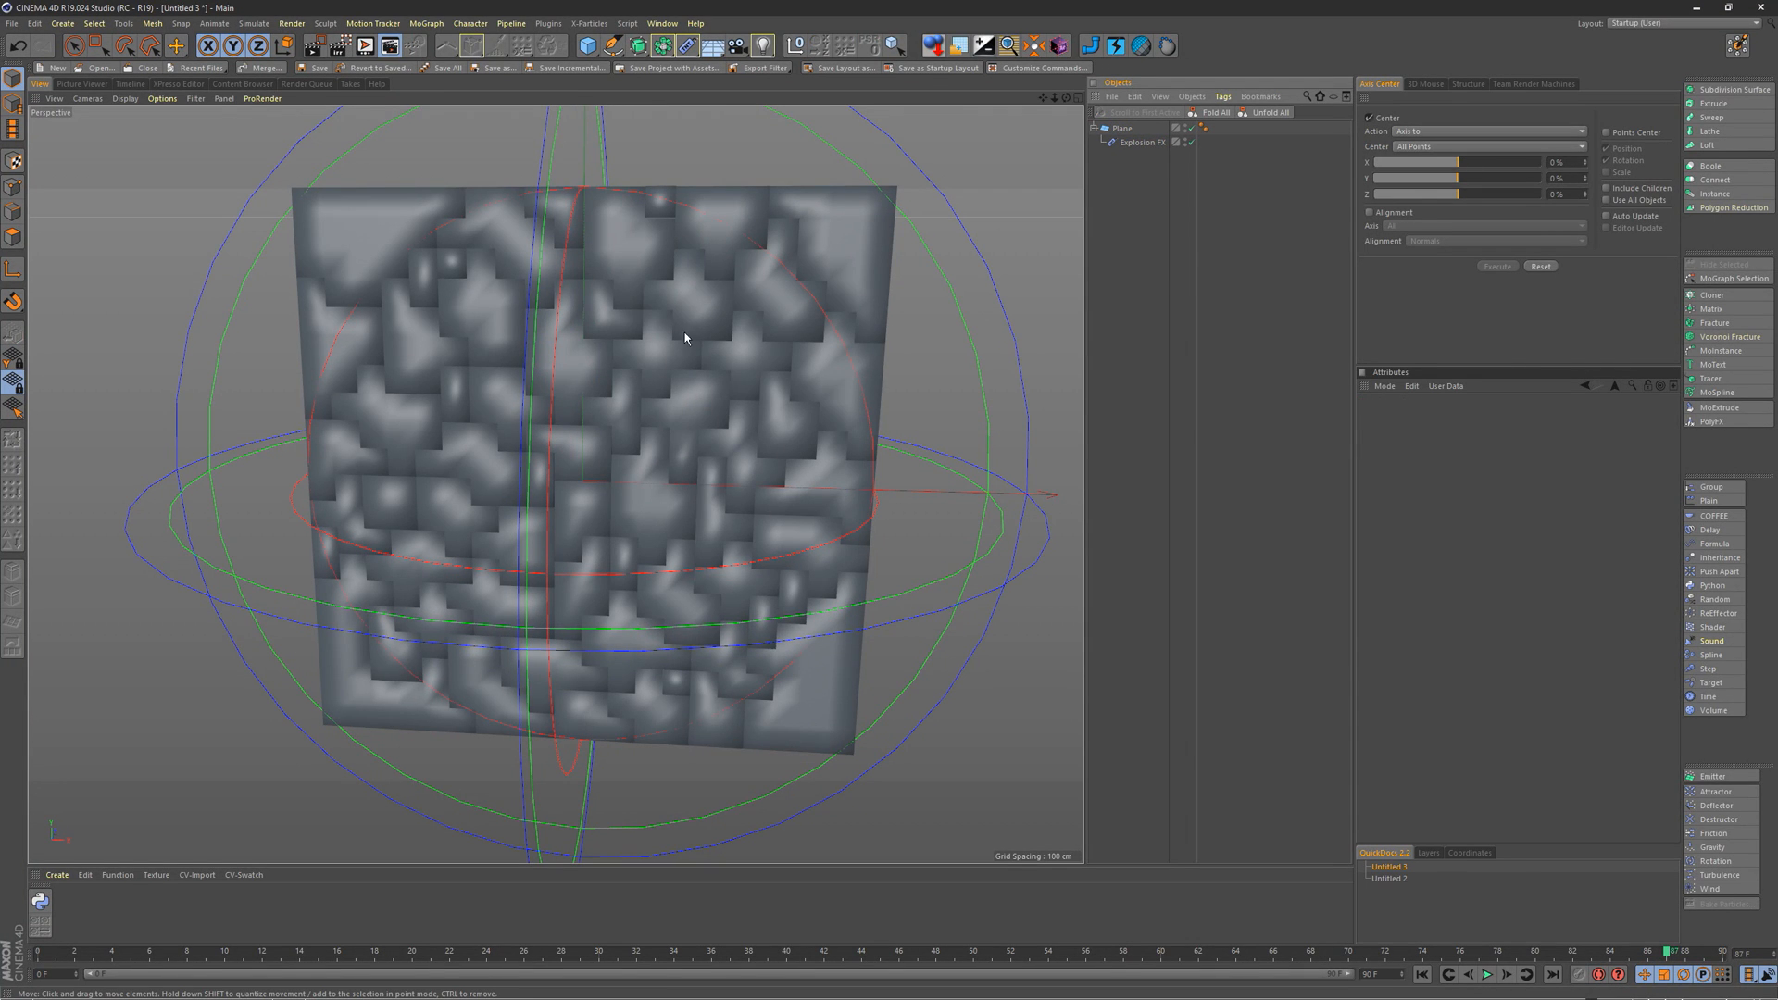
mouse_move(658, 381)
left_mouse_down("alt")
mouse_move(707, 354)
mouse_move(629, 375)
left_mouse_up("alt")
right_click_drag(627, 377, 694, 370, "alt")
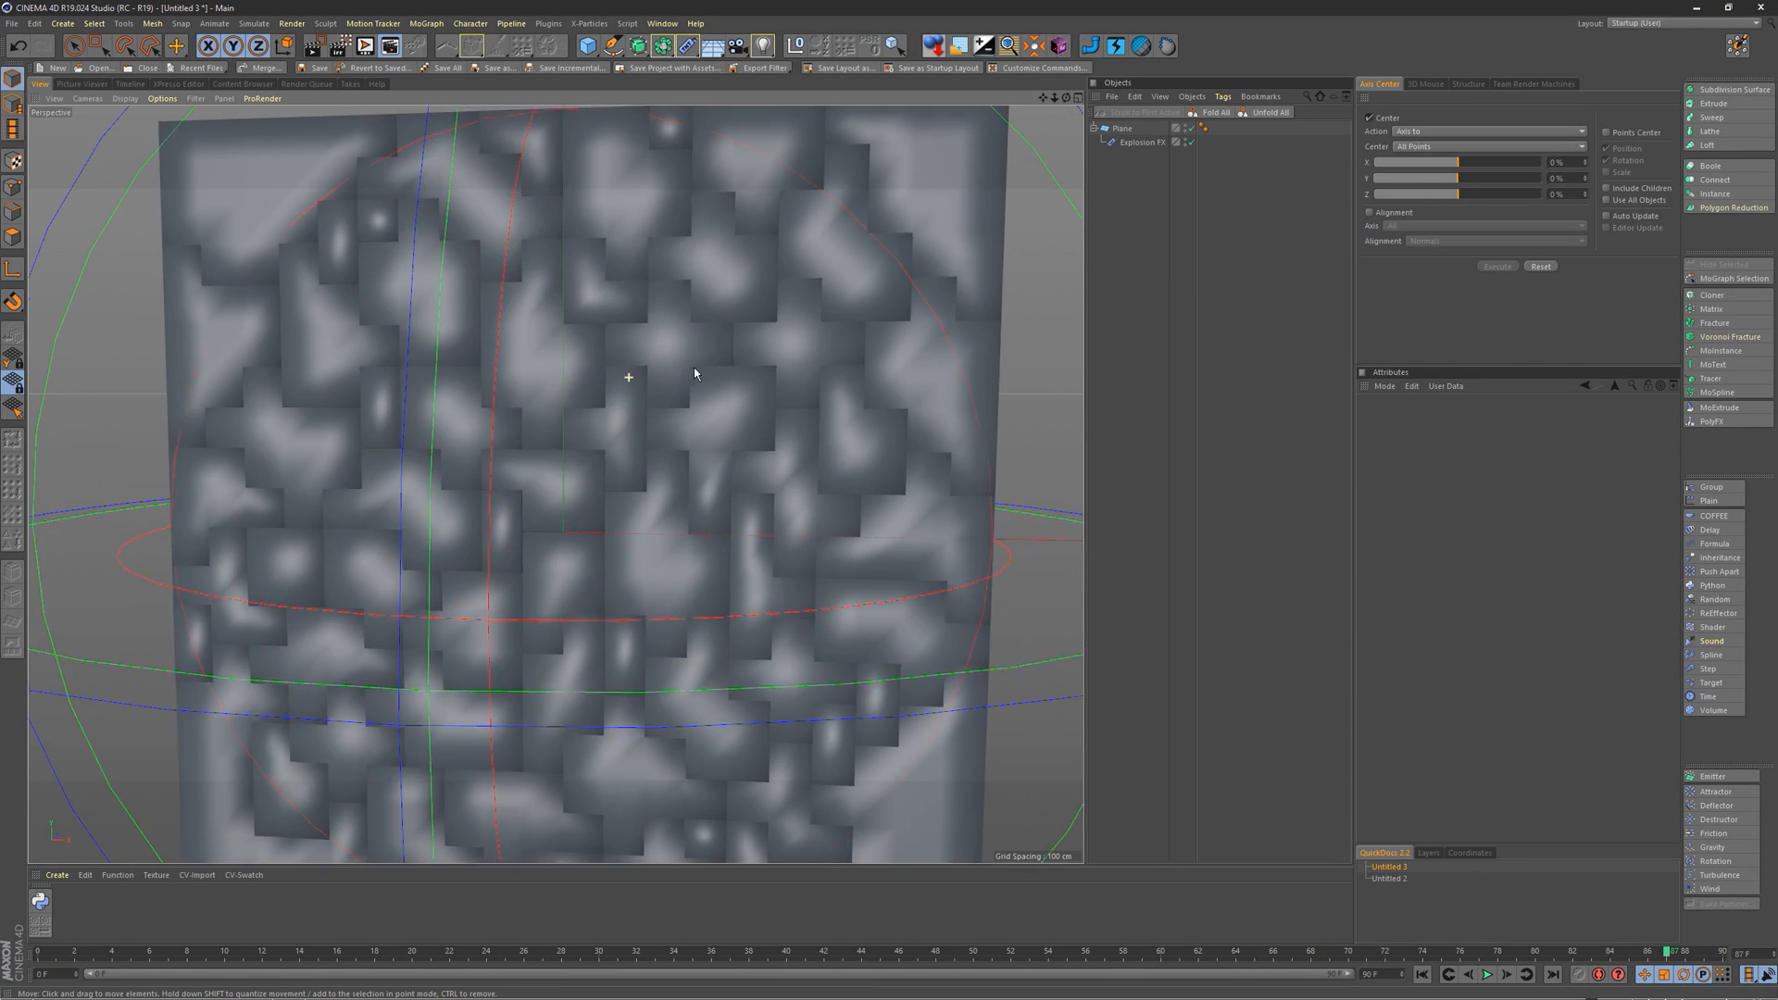
left_click_drag(603, 413, 629, 425, "alt")
scroll(630, 429, "down", 8)
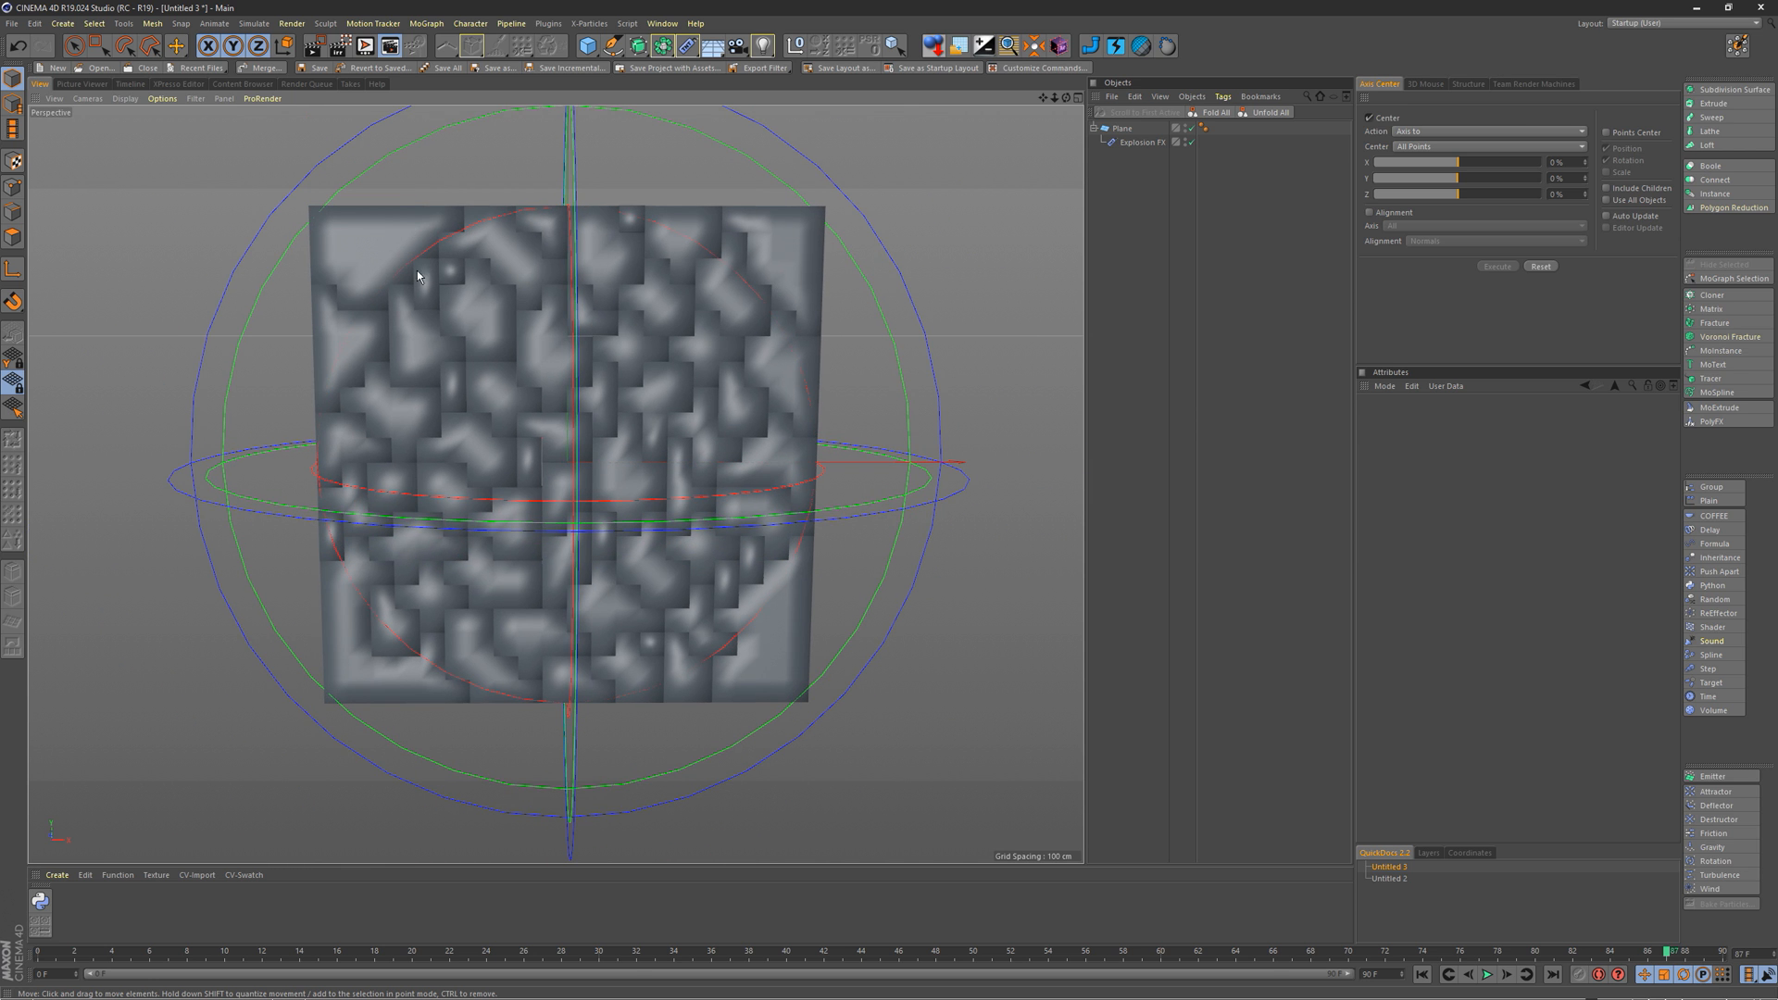
Step: Select the Explosion FX deformer and enlarge its time, blast and gravity range spheres beyond the plane's edges
mouse_move(442, 293)
left_mouse_down("alt")
mouse_move(315, 300)
mouse_move(418, 297)
left_mouse_up("alt")
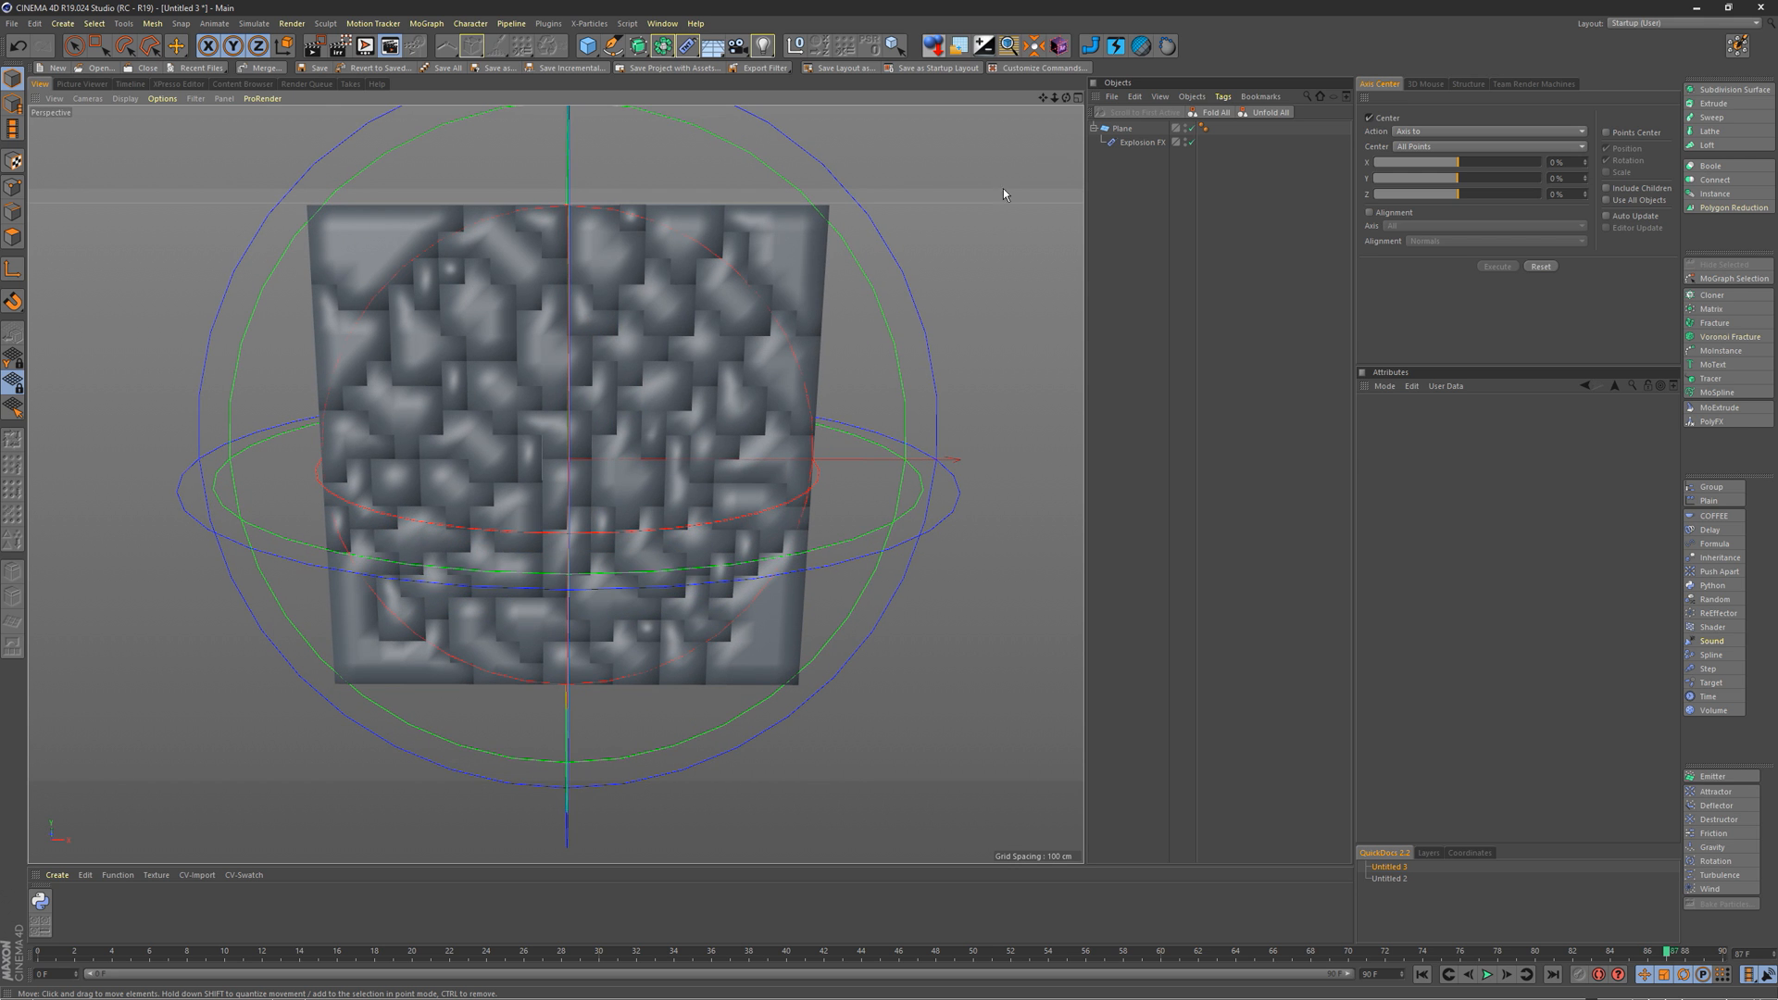
left_click(1094, 144)
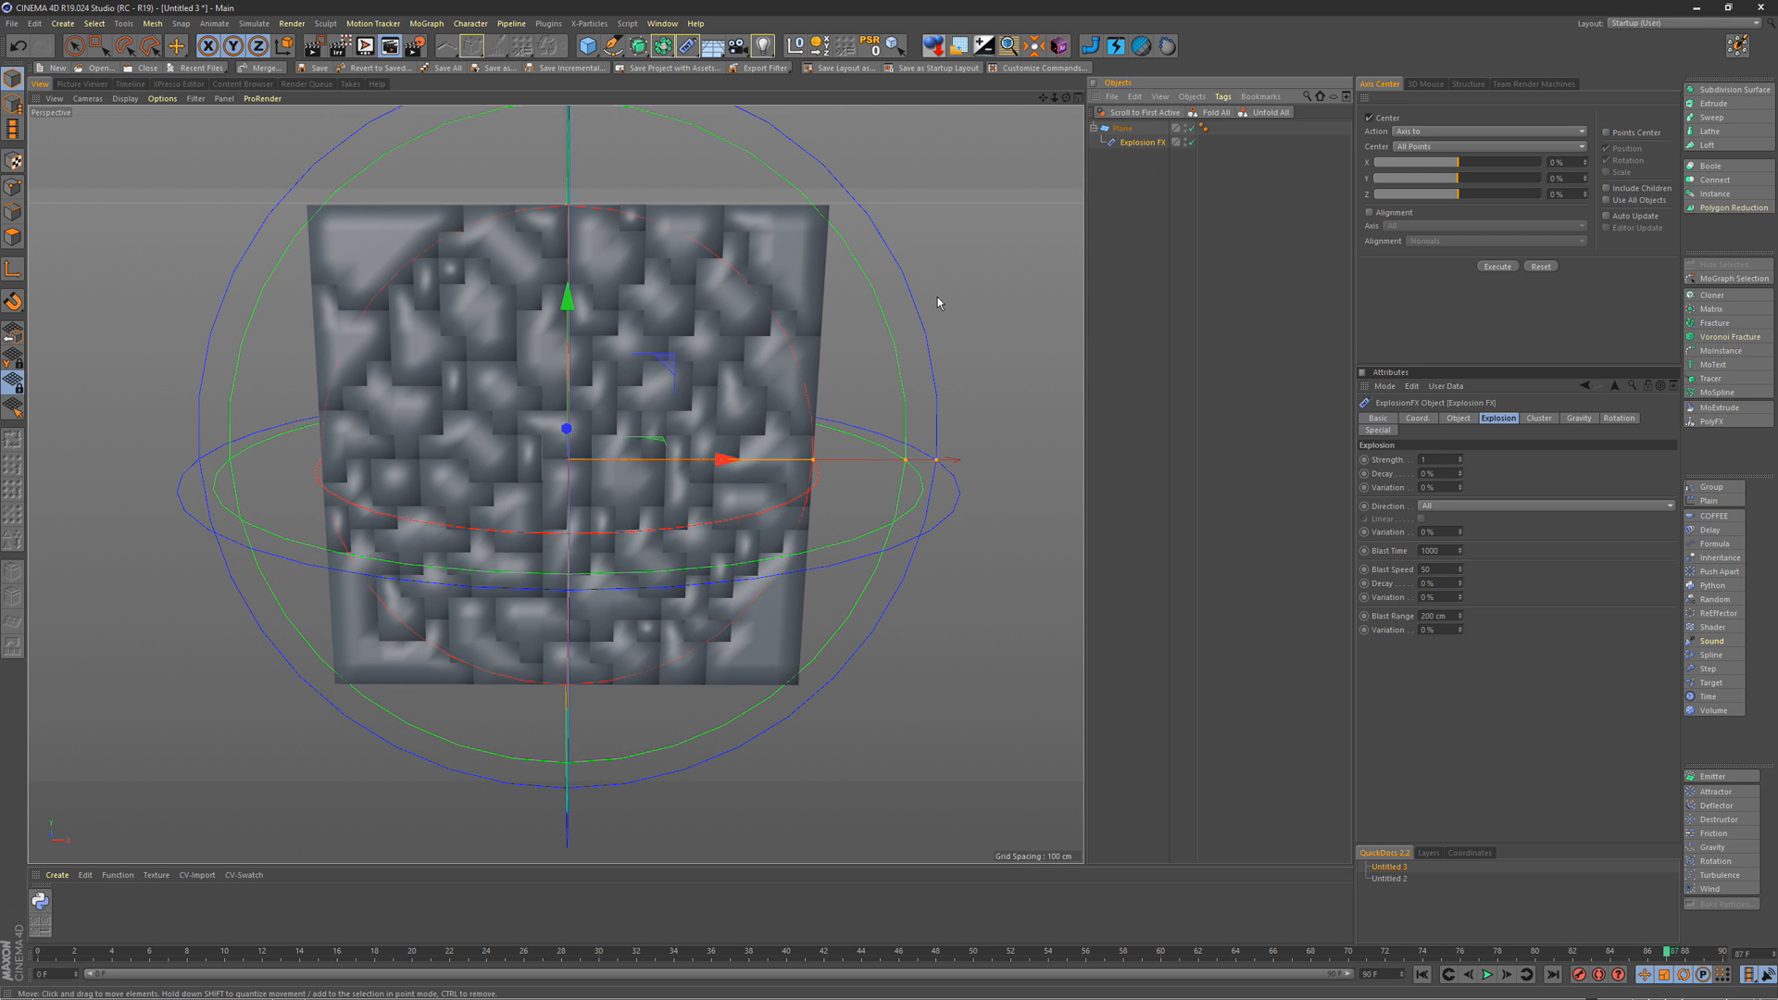
left_click_drag(667, 362, 1017, 460, "alt")
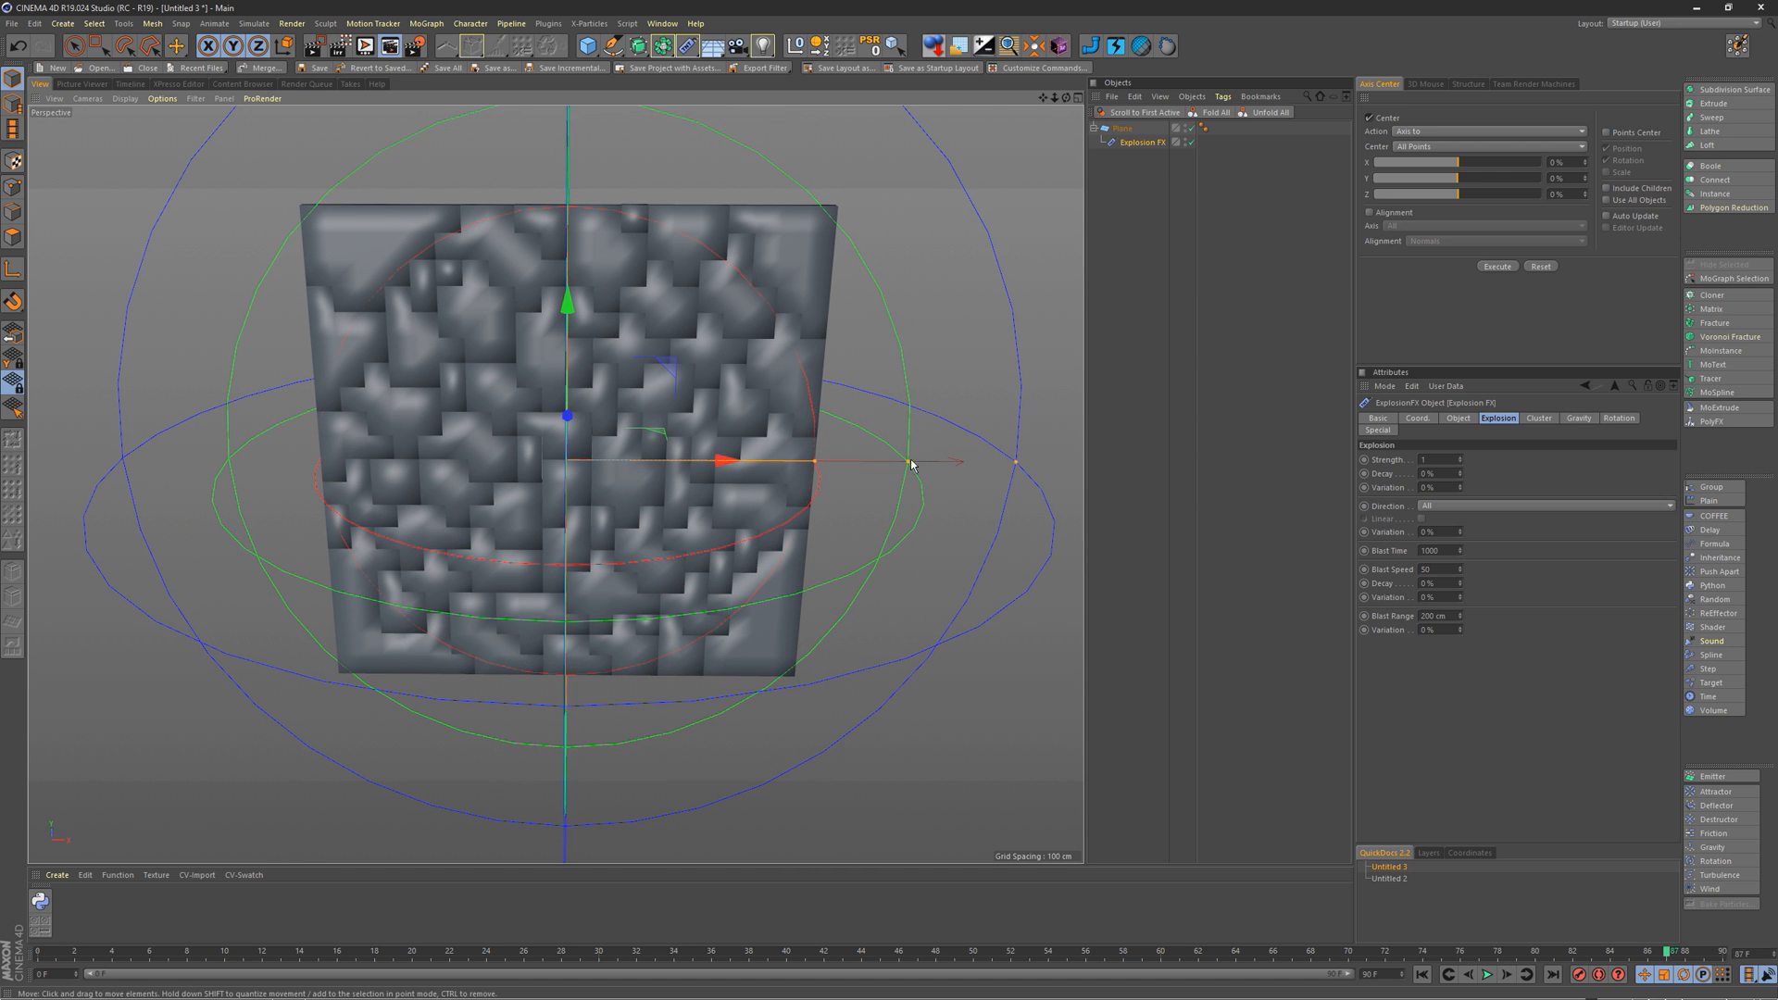
left_click_drag(908, 461, 1002, 460)
left_click_drag(811, 461, 1070, 332)
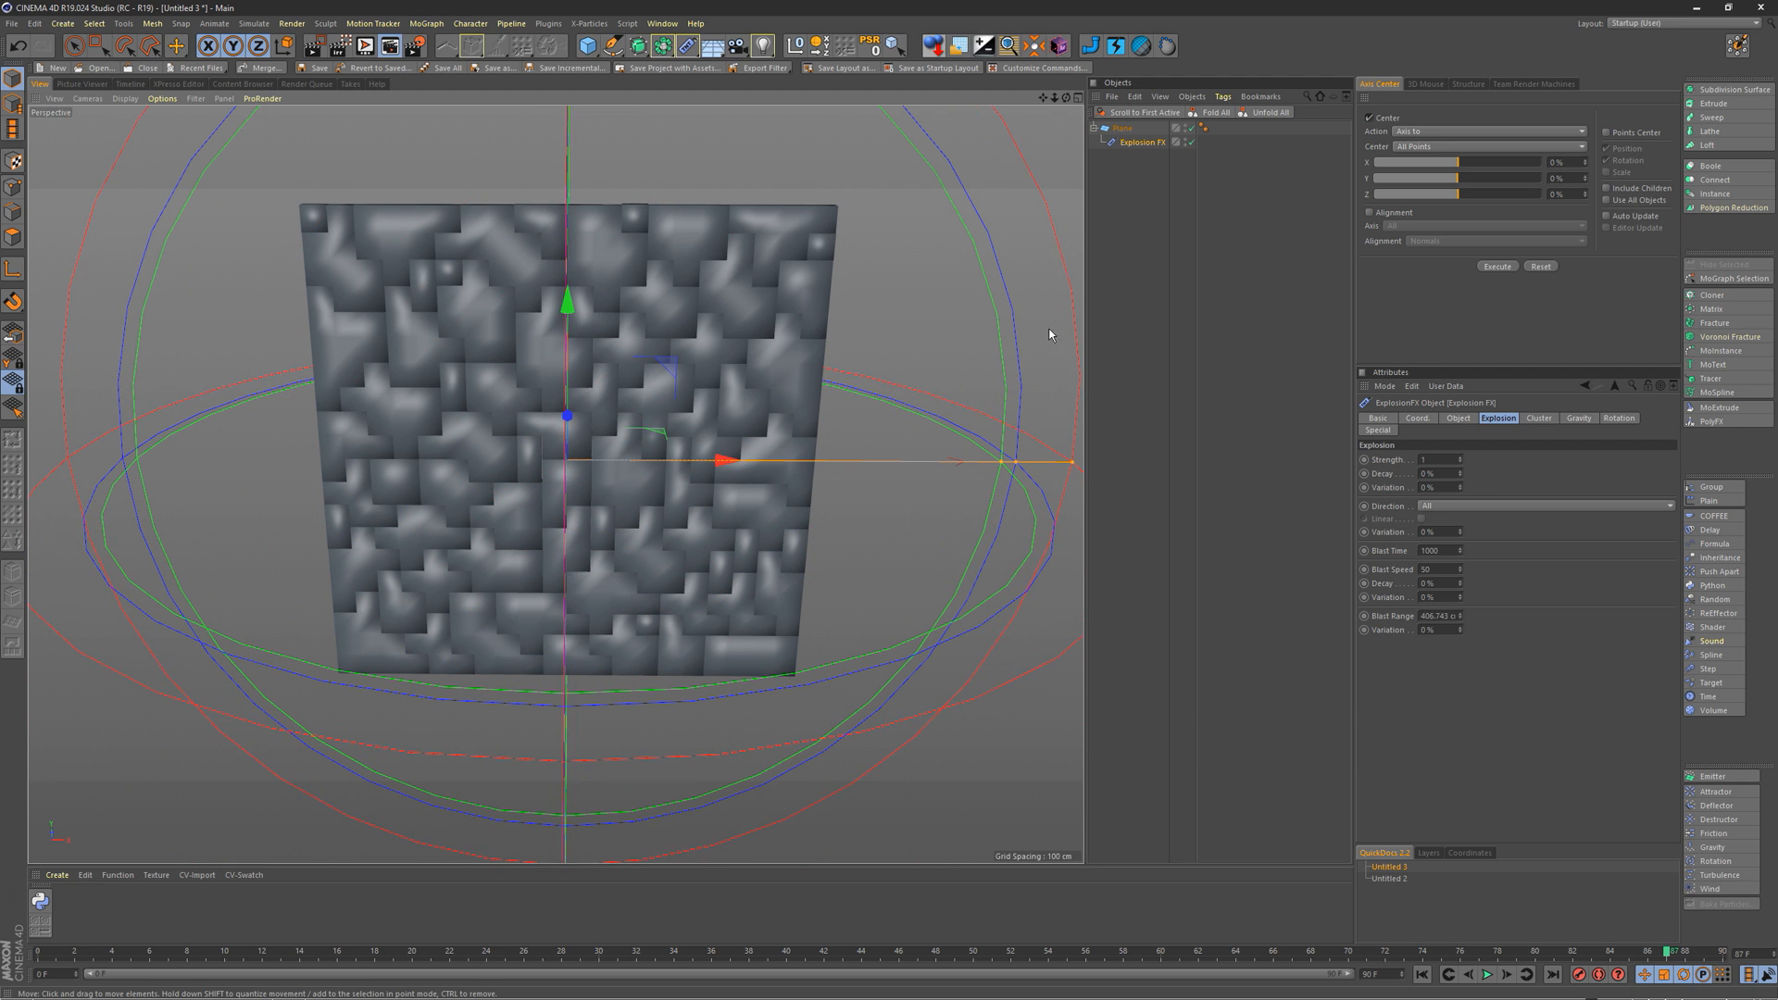
Step: Inspect the seams and gaps between the plane's fragments from different angles and up close
left_click_drag(557, 407, 512, 391, "alt")
right_click_drag(512, 391, 559, 381, "alt")
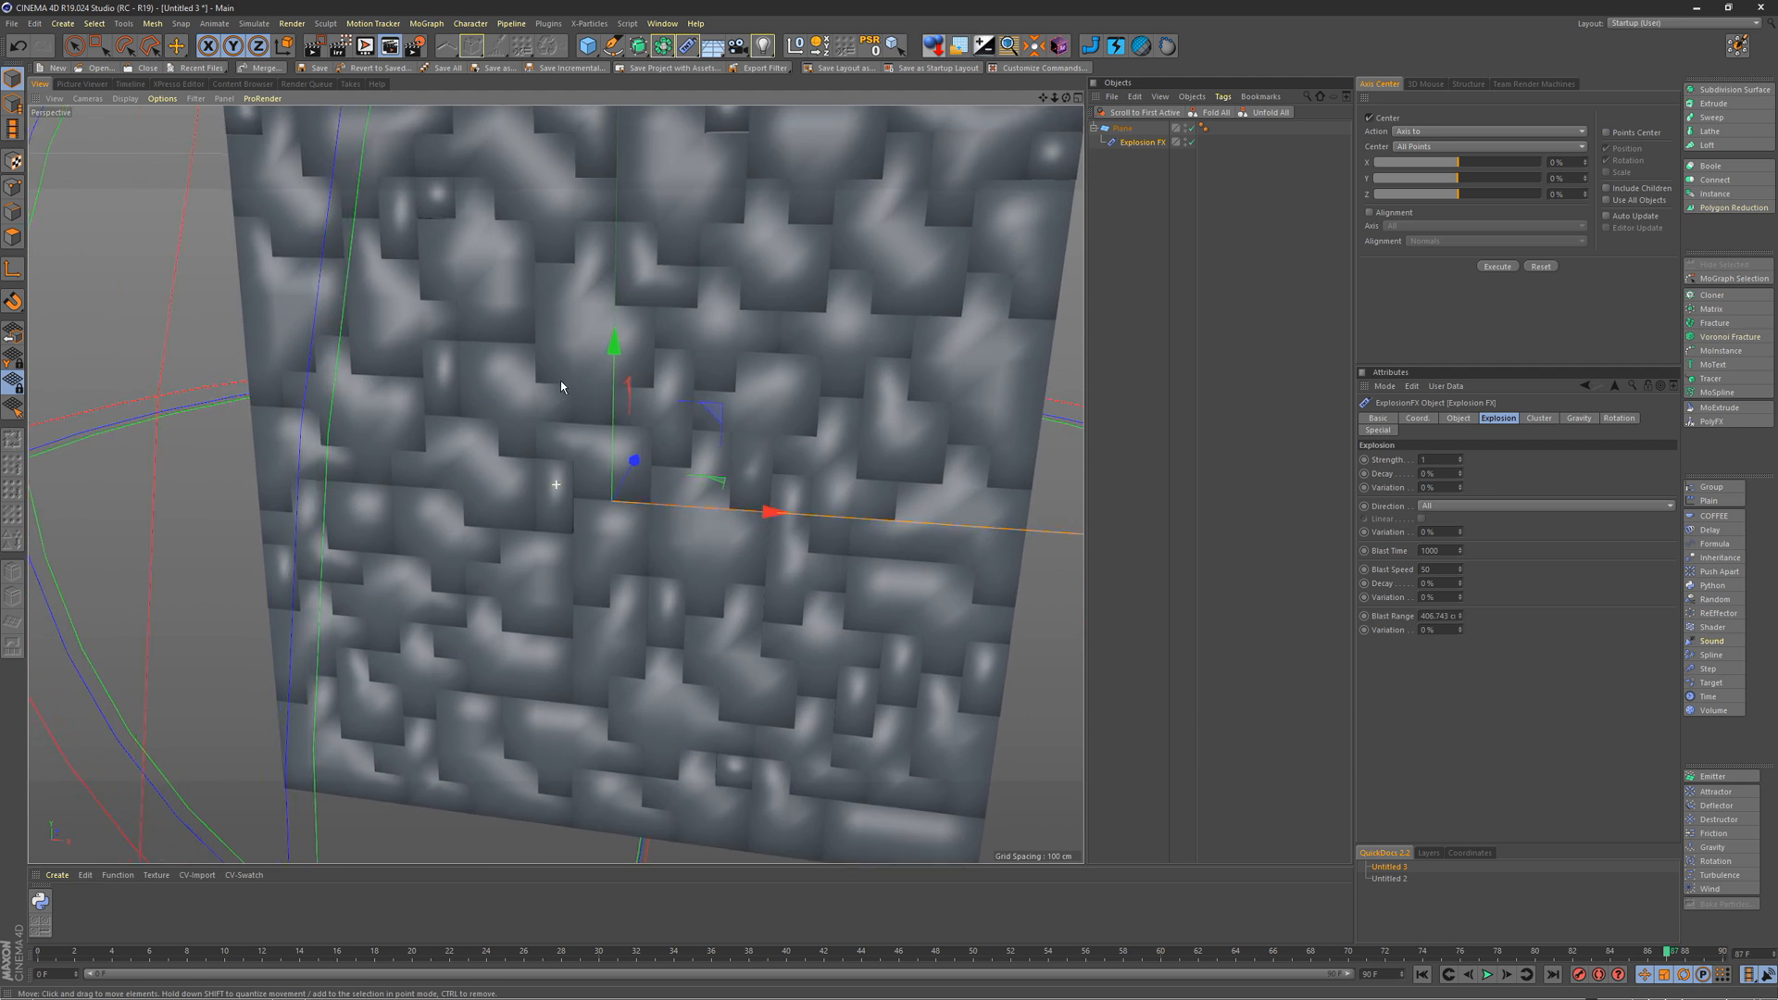
left_click_drag(560, 381, 590, 361, "alt")
right_click_drag(578, 358, 533, 360, "alt")
left_click_drag(526, 287, 577, 320, "alt")
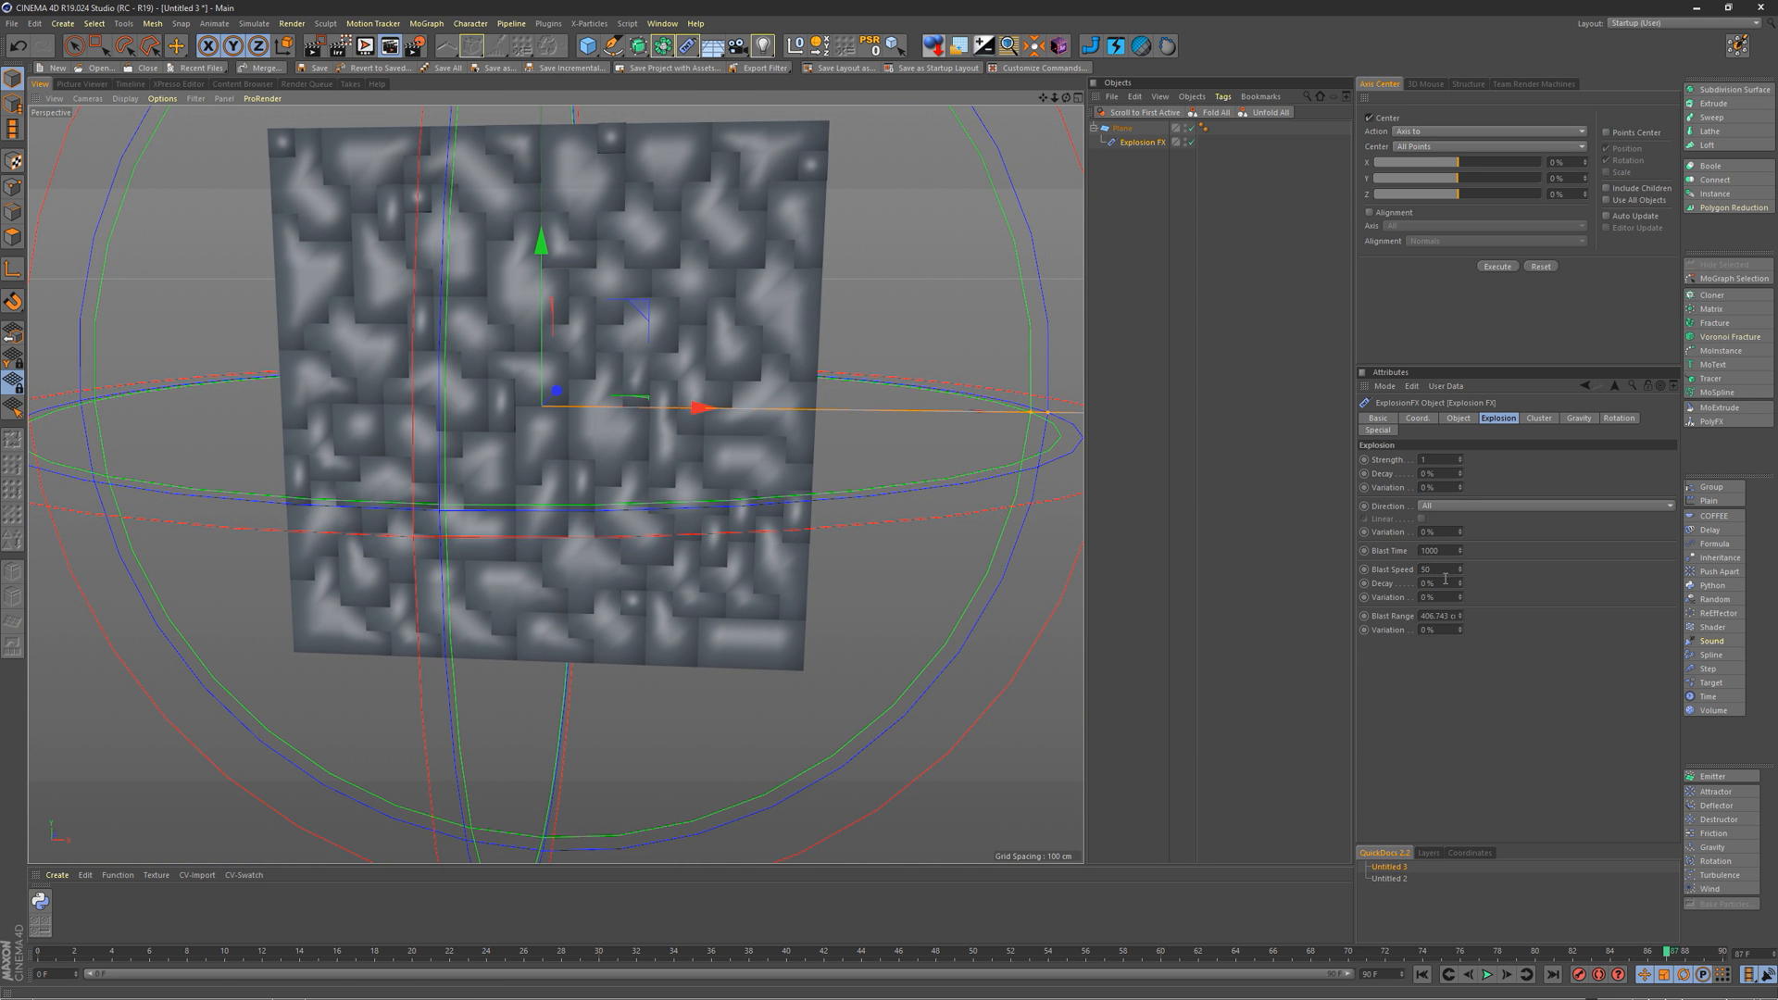
right_click_drag(547, 400, 699, 340, "alt")
mouse_move(509, 424)
left_mouse_down("alt")
mouse_move(549, 420)
mouse_move(508, 420)
left_mouse_up("alt")
right_click_drag(509, 420, 652, 414, "alt")
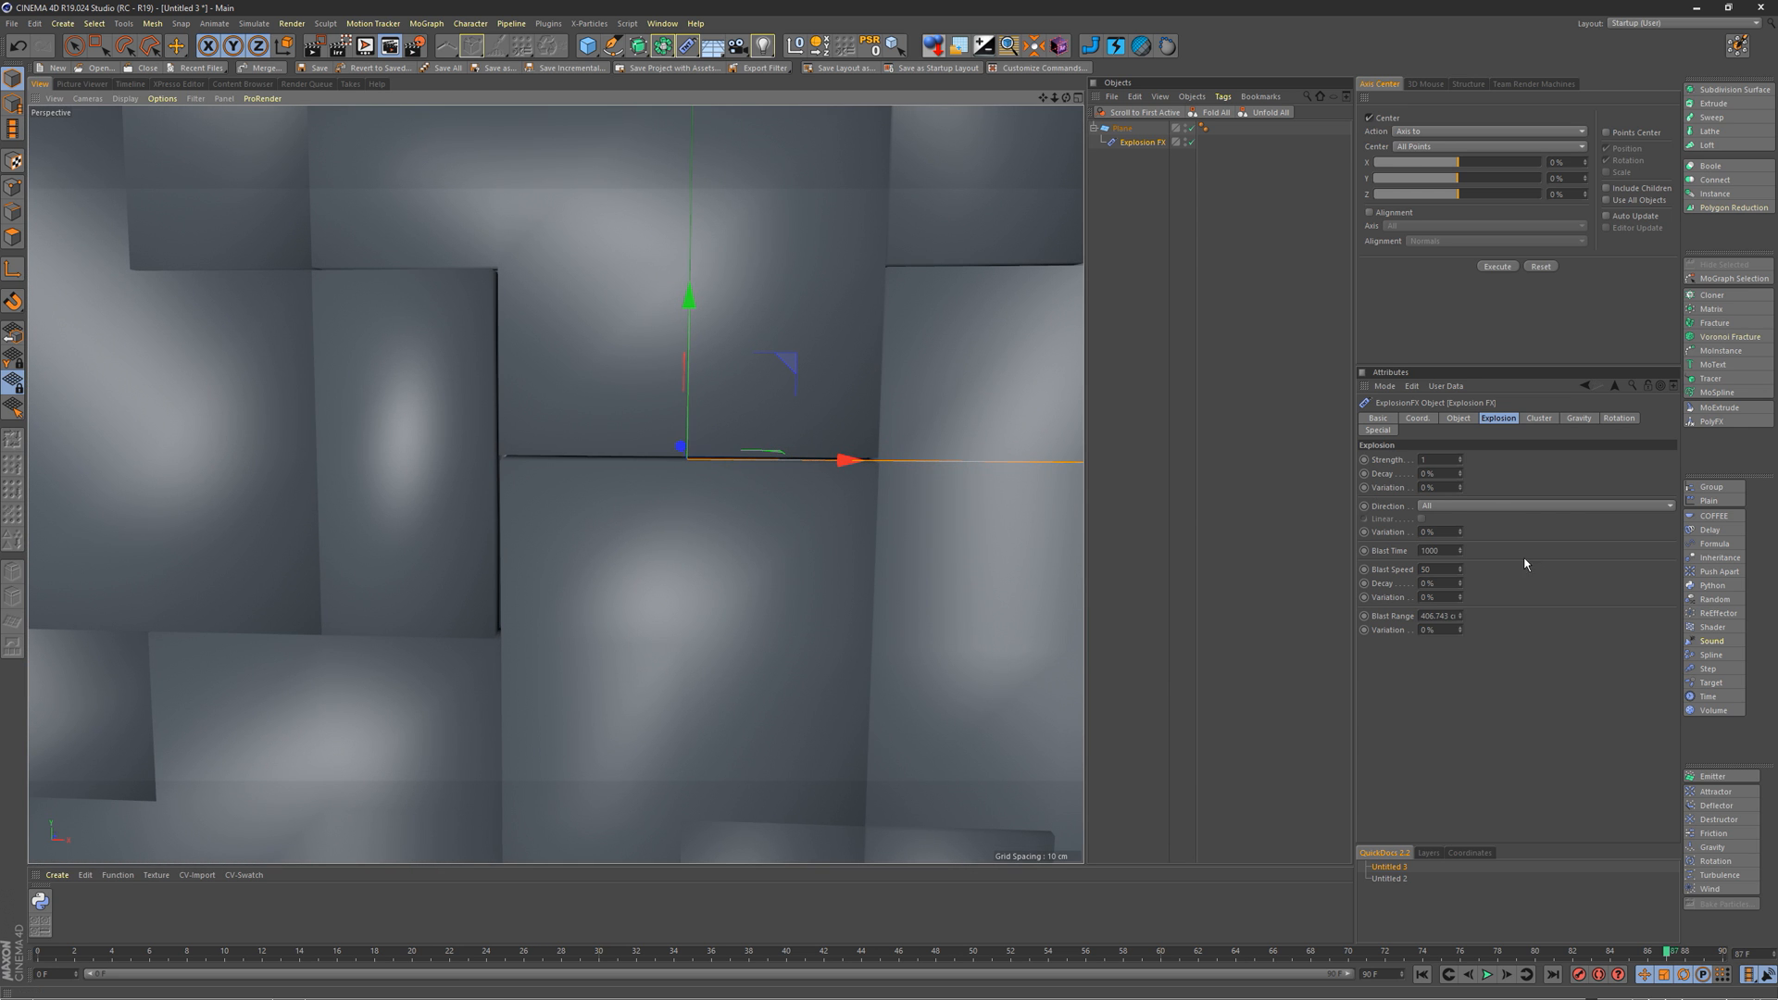
Step: Set the Explosion FX blast time to 1
left_click(1460, 552)
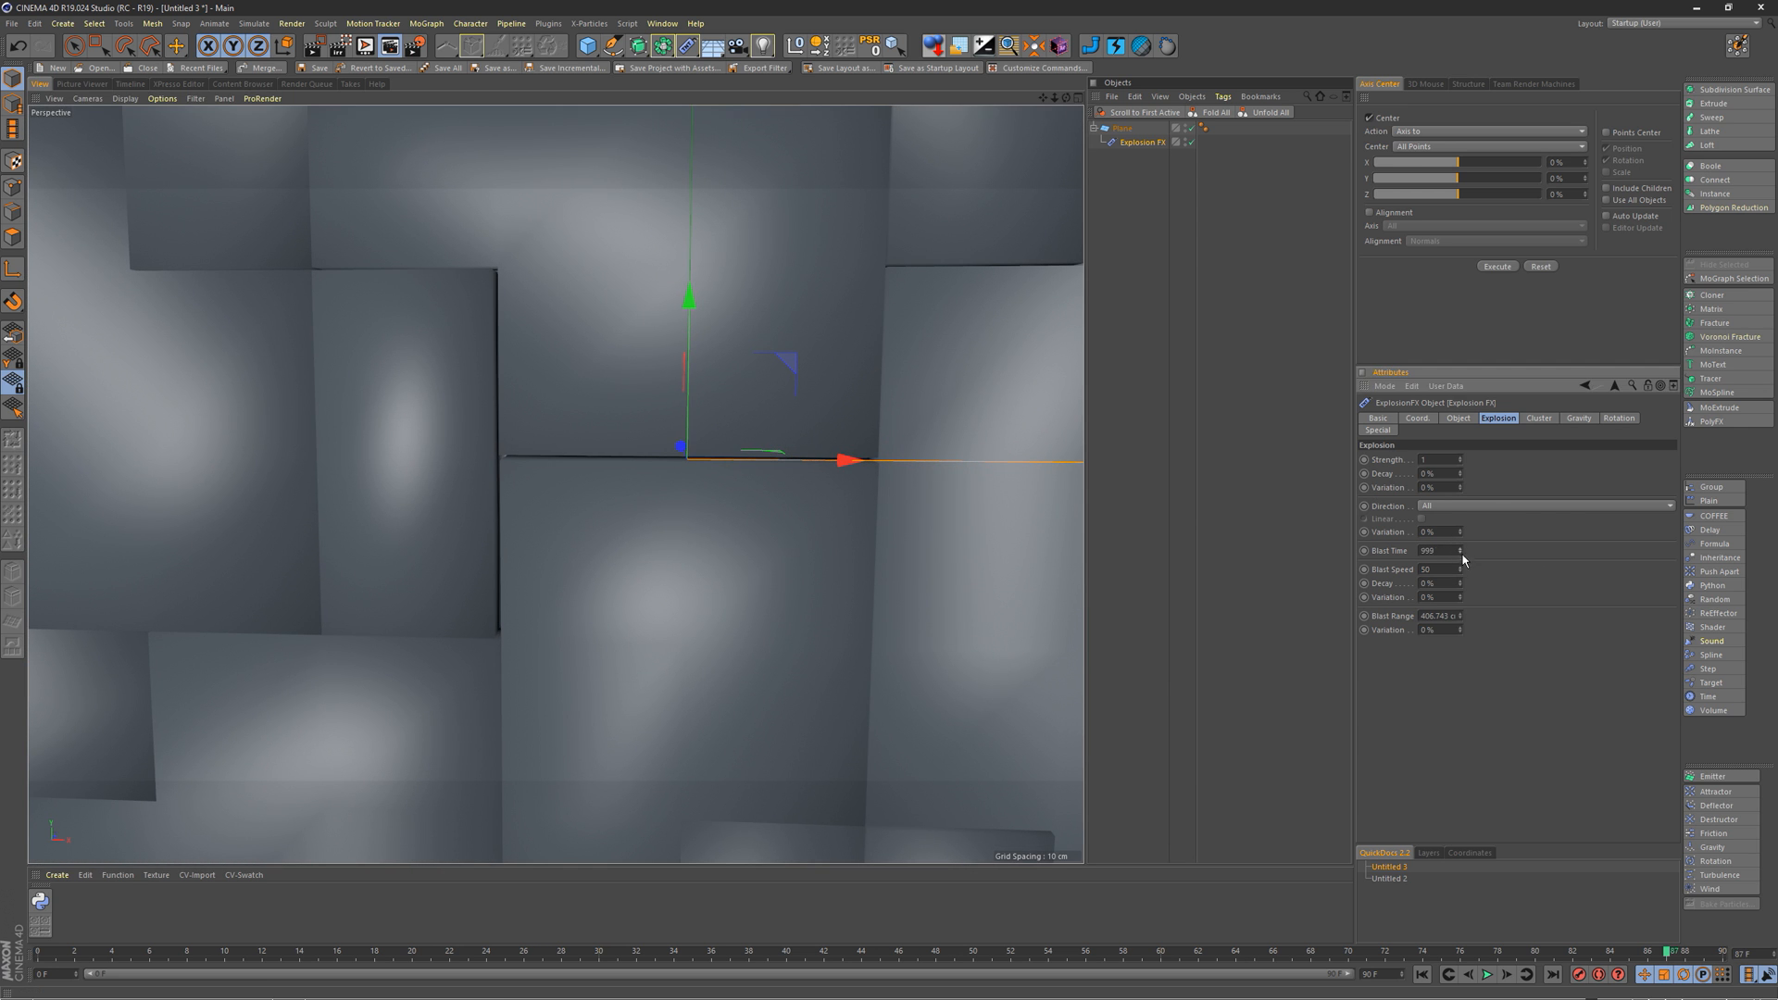
left_click_drag(1468, 607, 1479, 701)
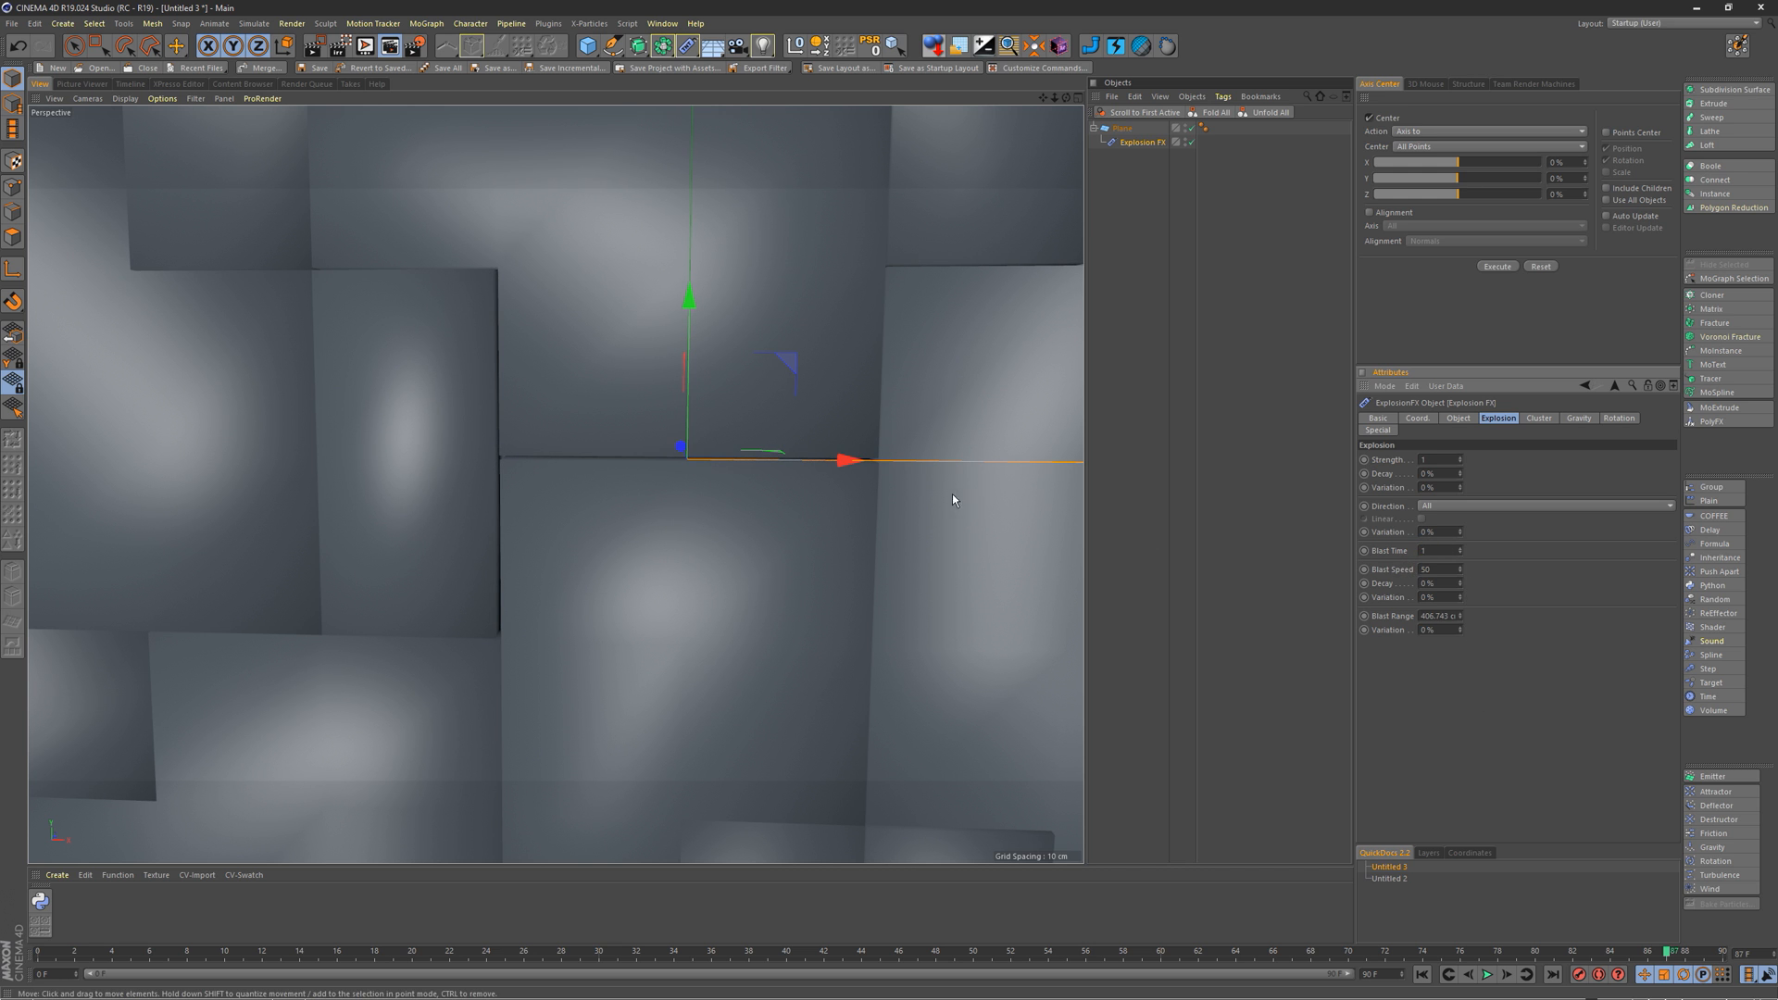
left_click(1539, 611)
mouse_move(612, 470)
left_mouse_down("alt")
mouse_move(653, 472)
mouse_move(624, 472)
left_mouse_up("alt")
left_click(1460, 556)
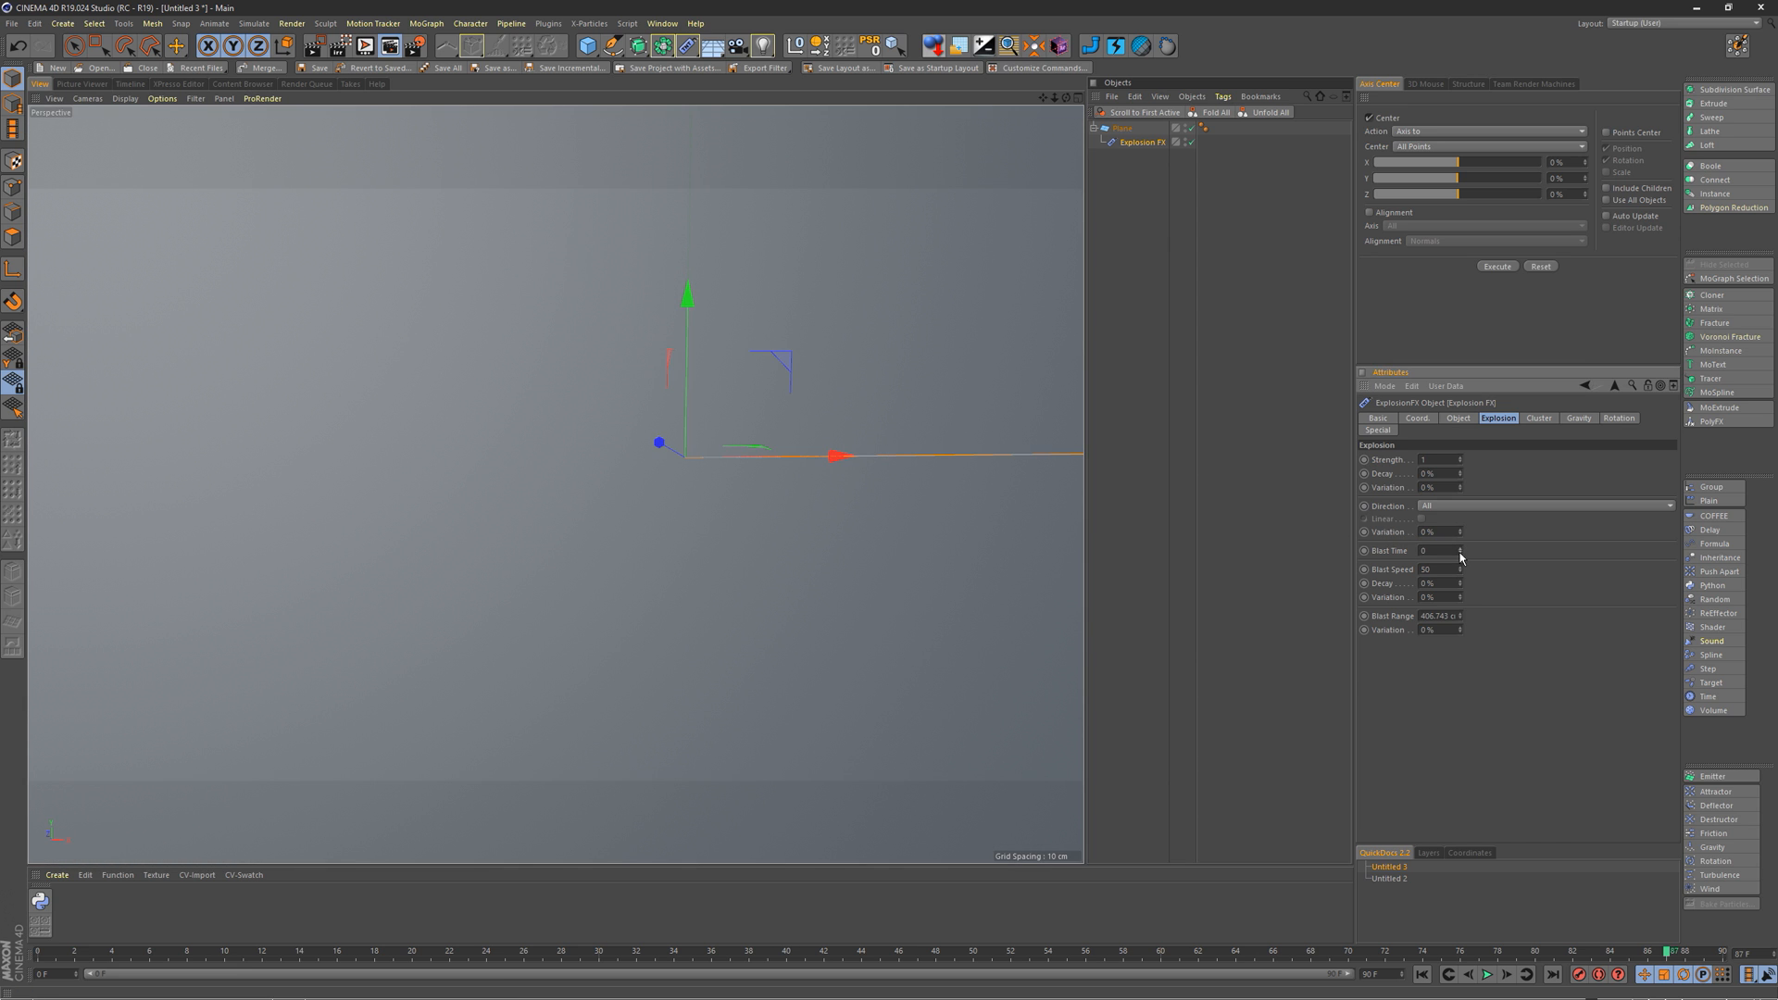
left_click(1461, 547)
scroll(685, 419, "down", 10)
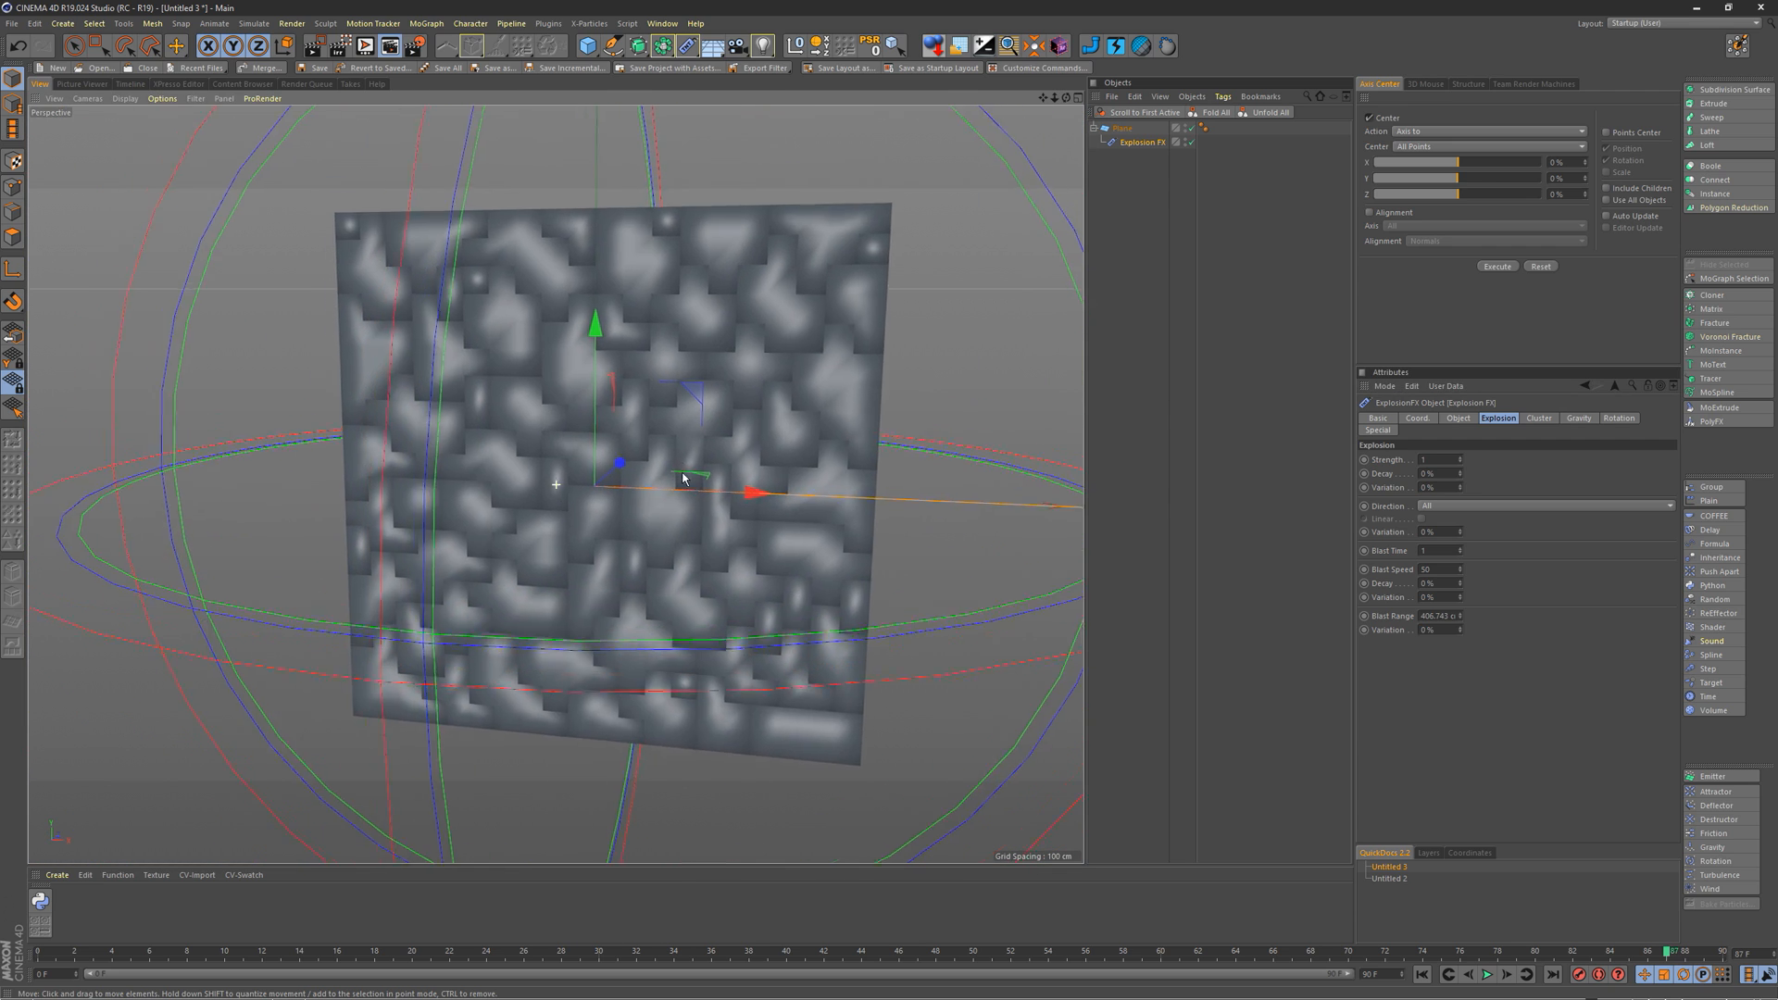
Step: Face the plane frontally and compare its fragments with the Tetris reference image in the browser window
left_click_drag(683, 478, 690, 465, "alt")
middle_click_drag(690, 466, 675, 449, "alt")
left_click_drag(675, 449, 670, 445, "alt")
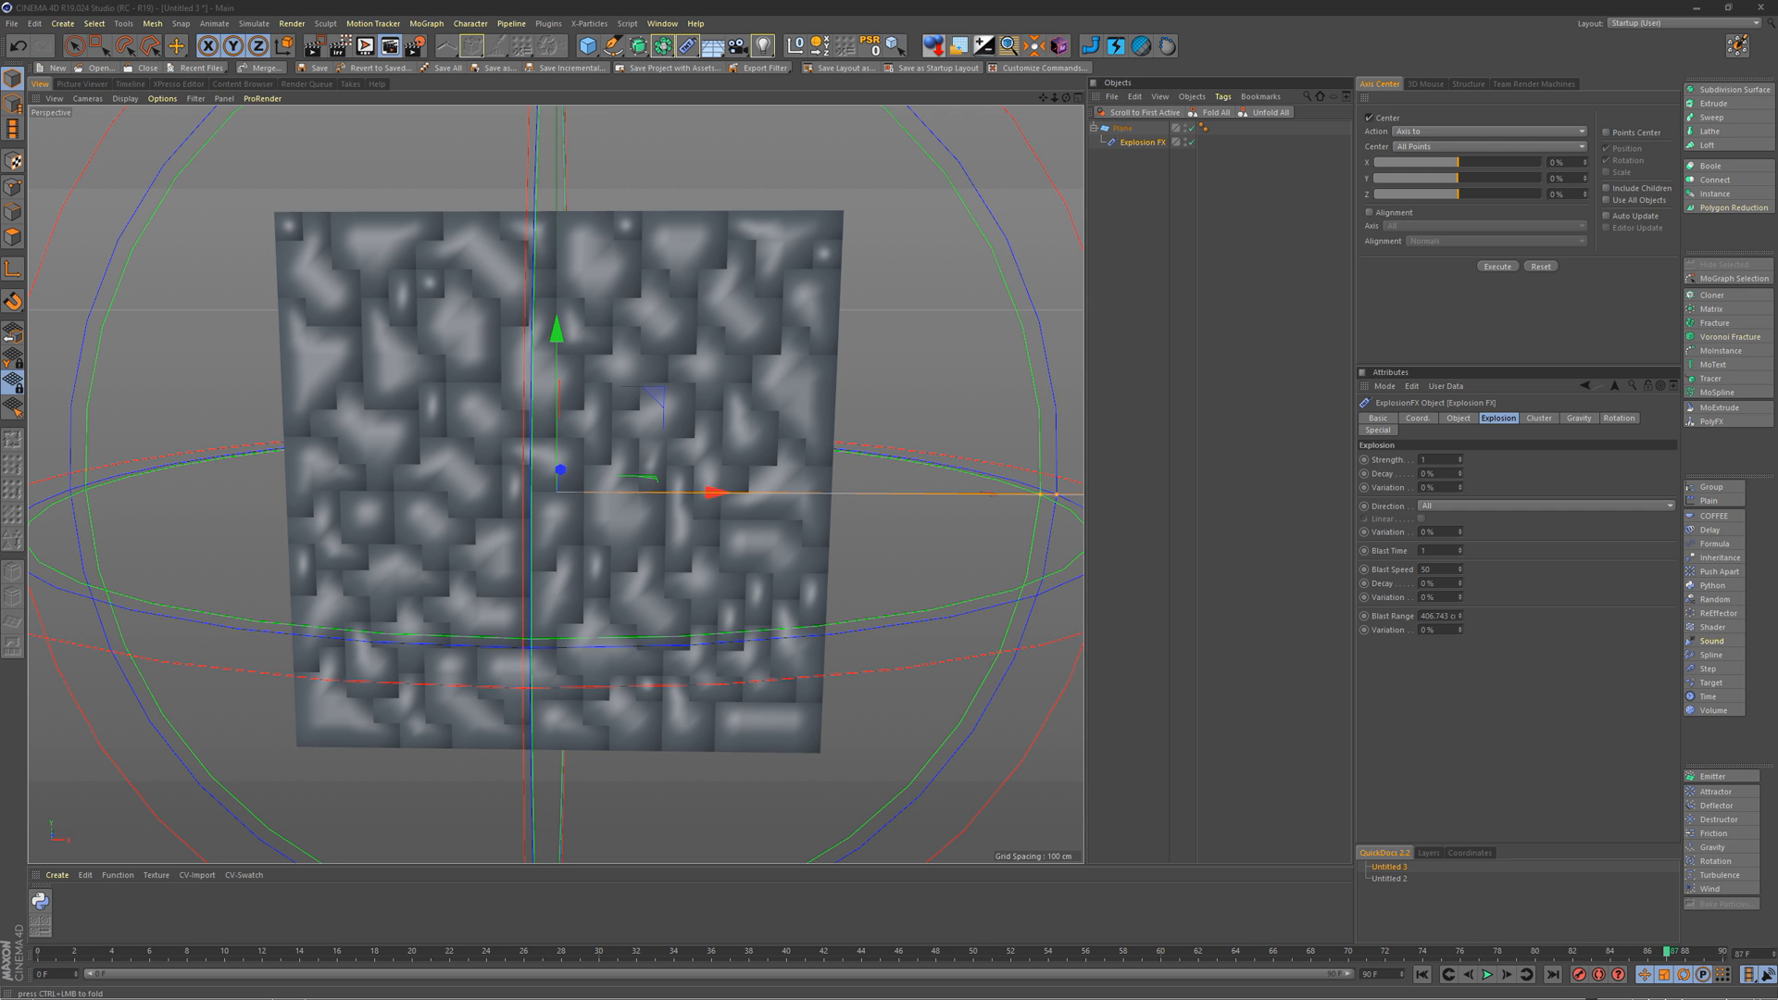
left_click_drag(1777, 171, 1006, 159)
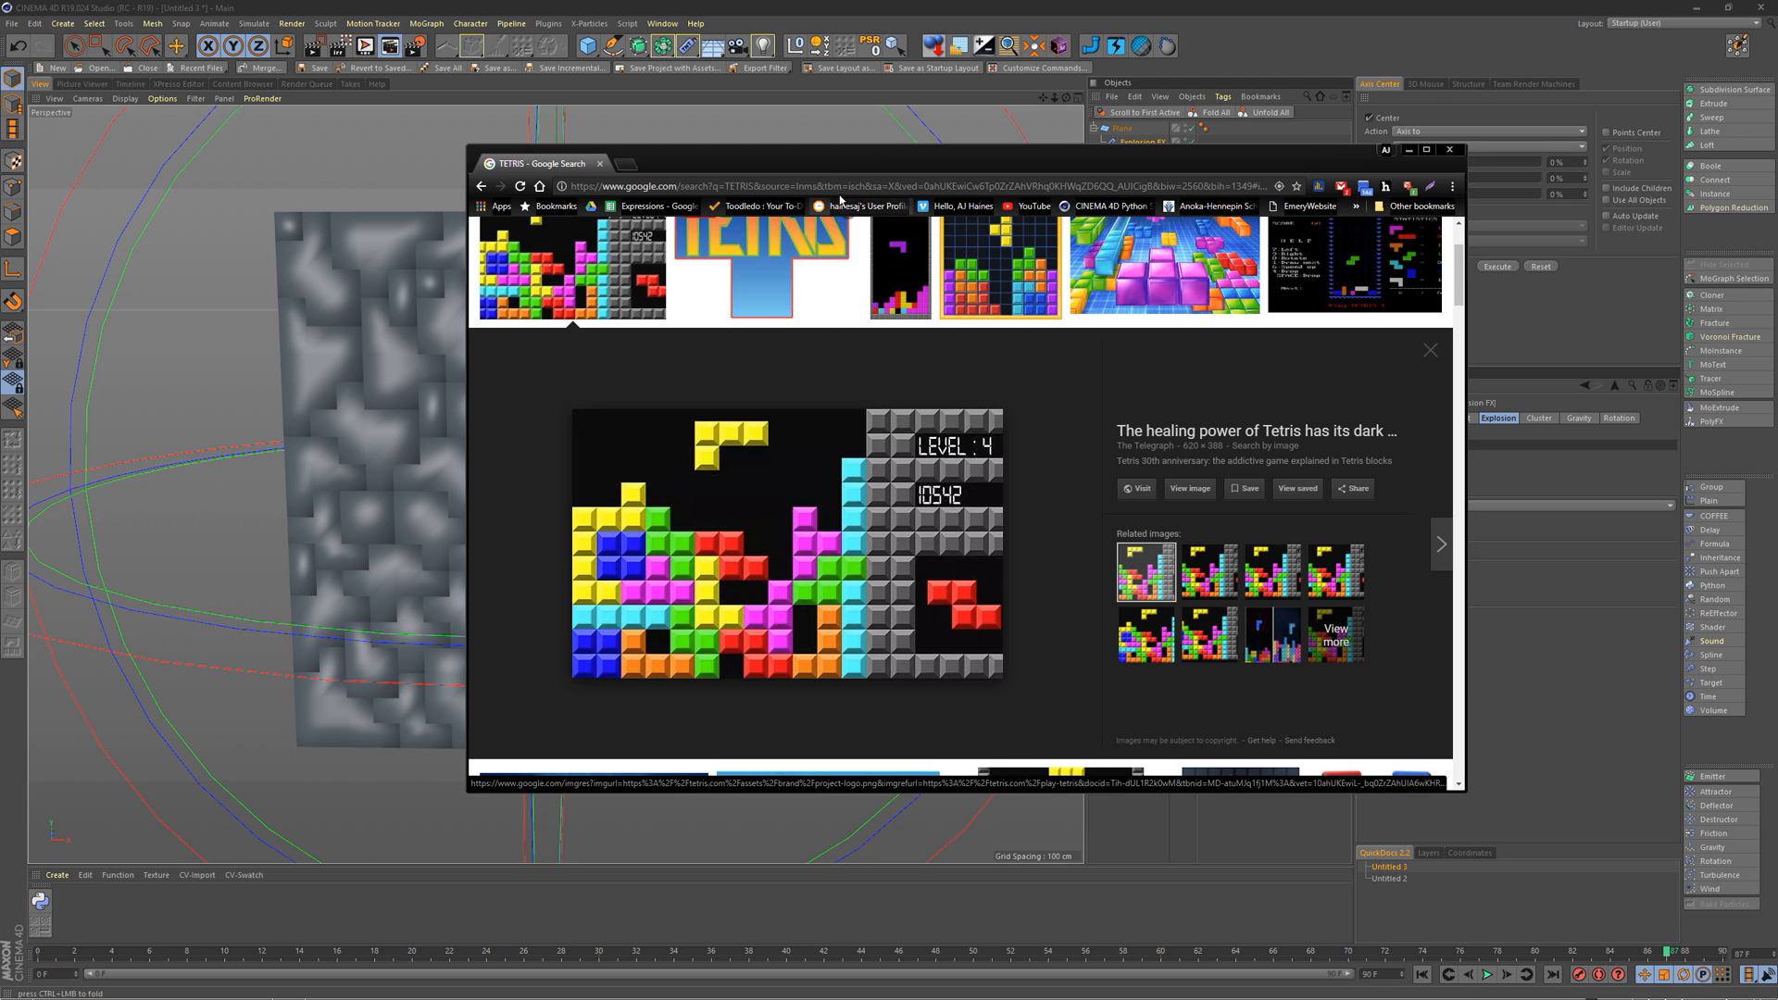
left_click_drag(848, 166, 1777, 159)
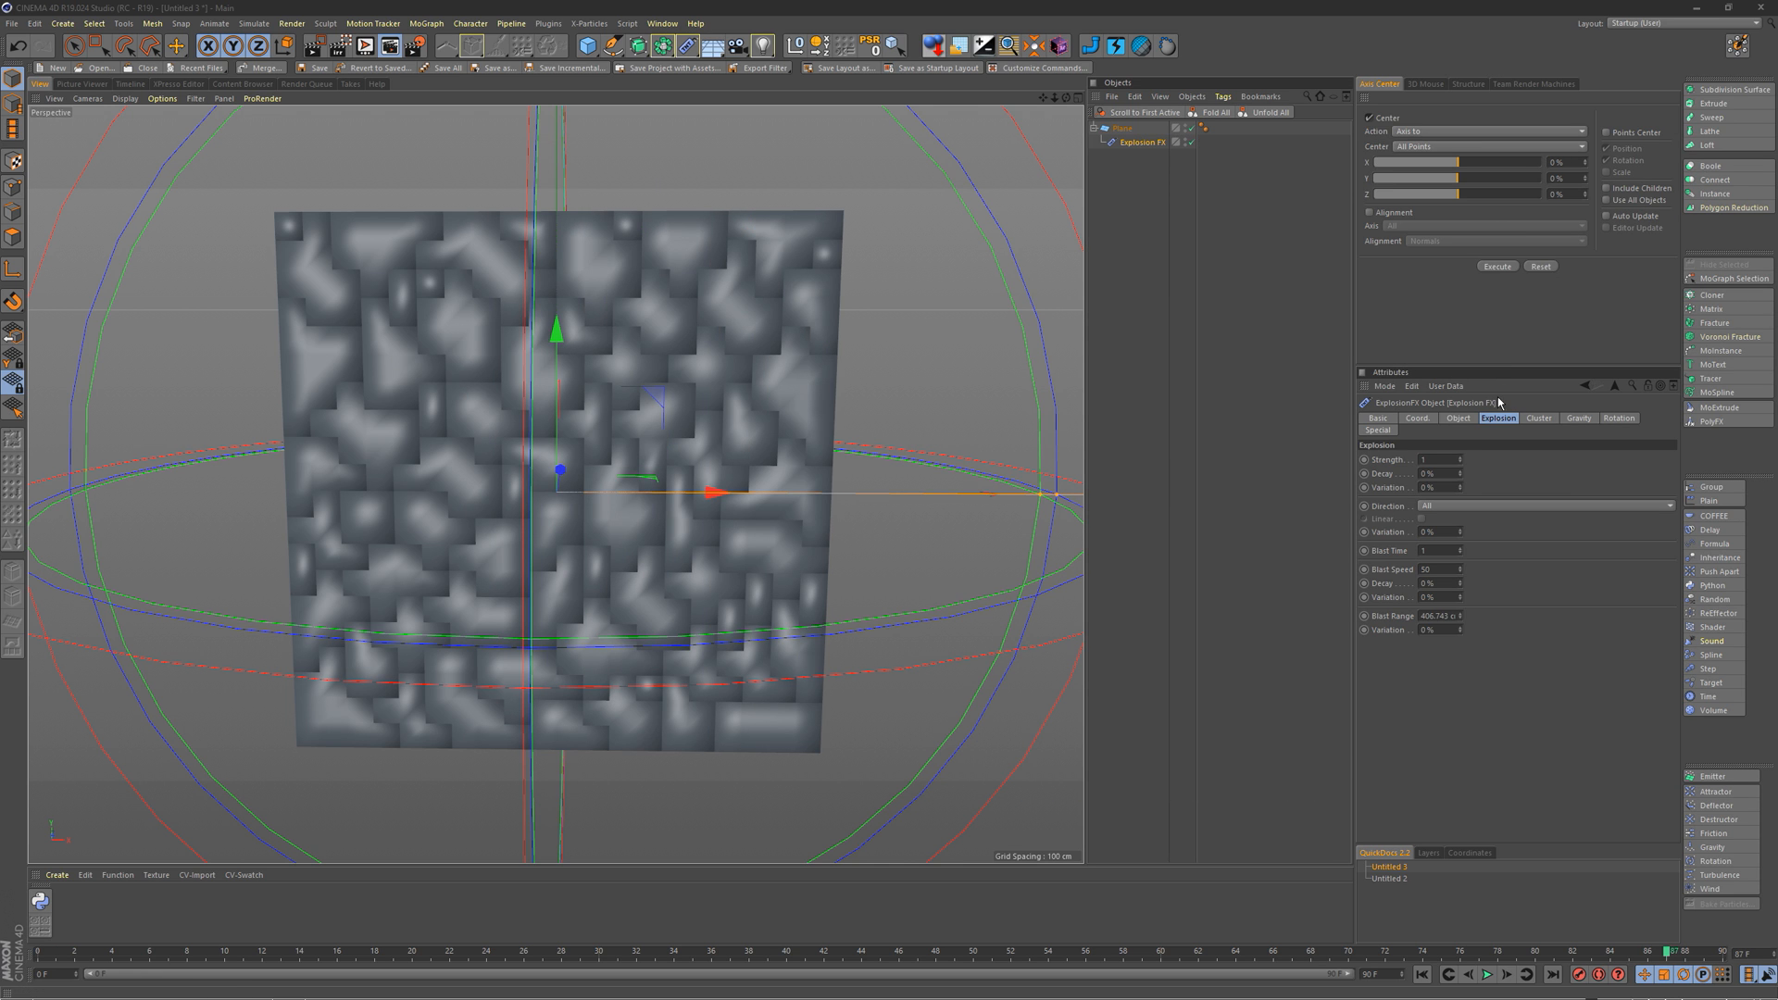
Step: Set the Explosion FX cluster thickness to 20 cm and check the fragments from the side and front
left_click(1539, 419)
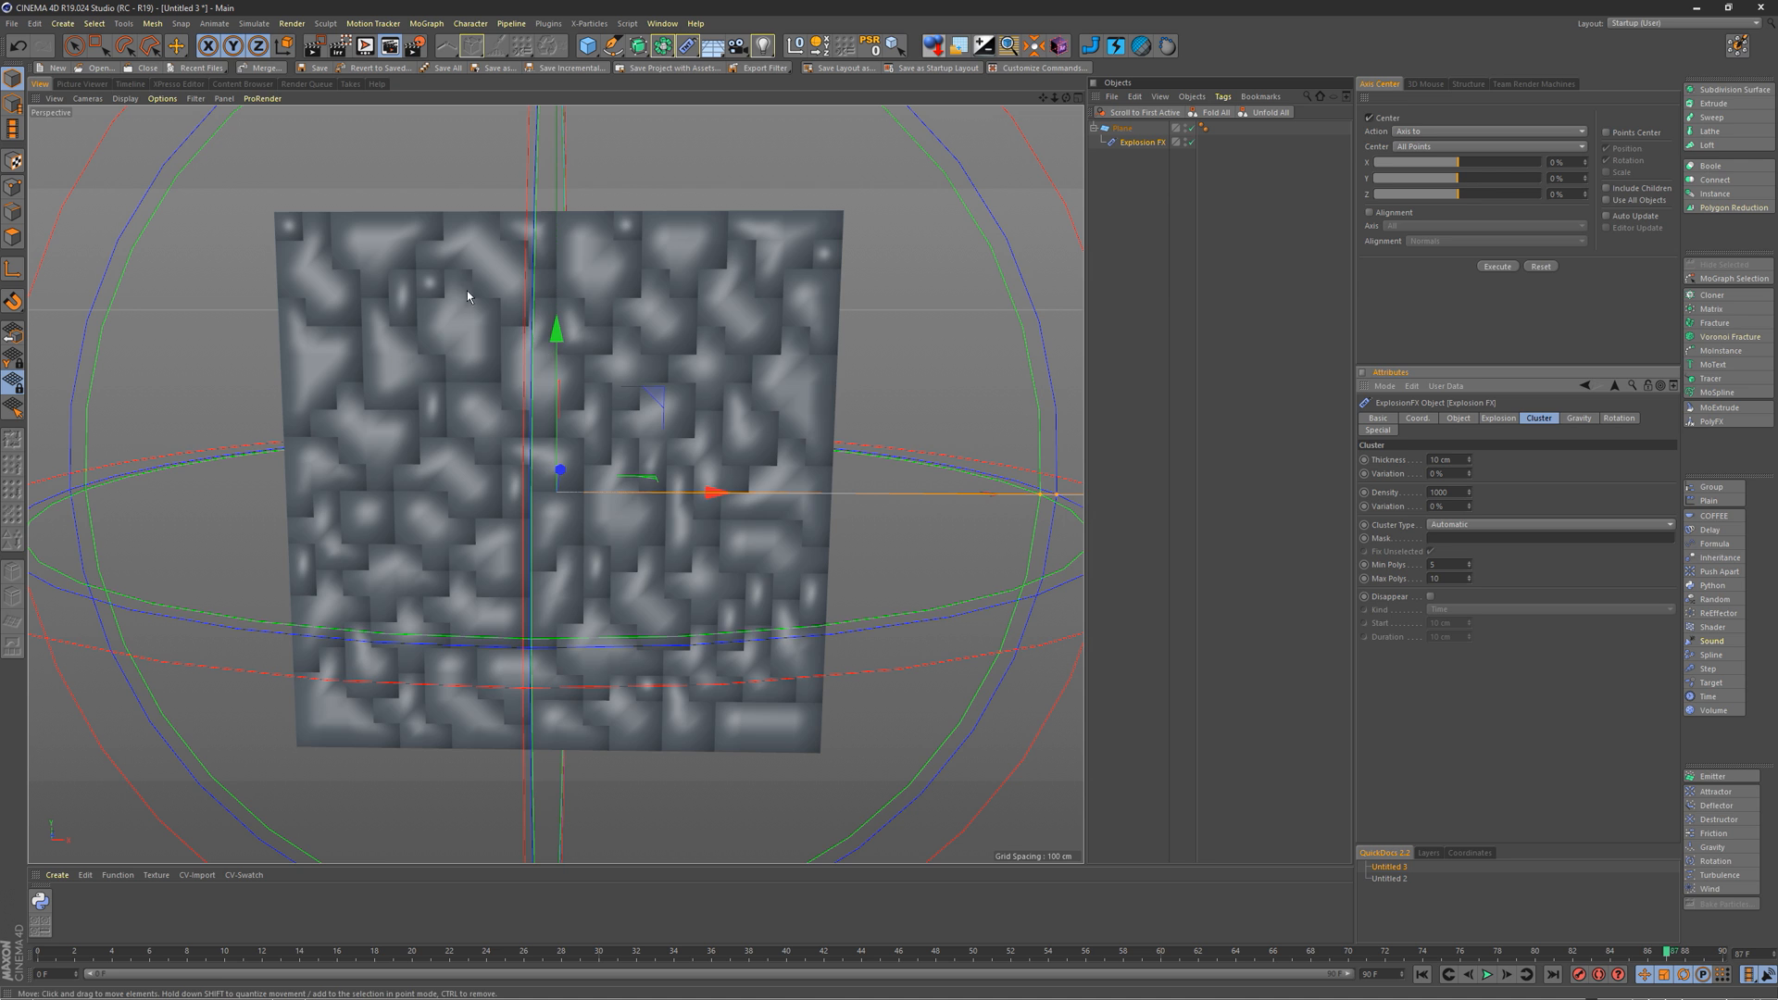
left_click_drag(456, 290, 410, 285, "alt")
left_click_drag(1458, 460, 1371, 455)
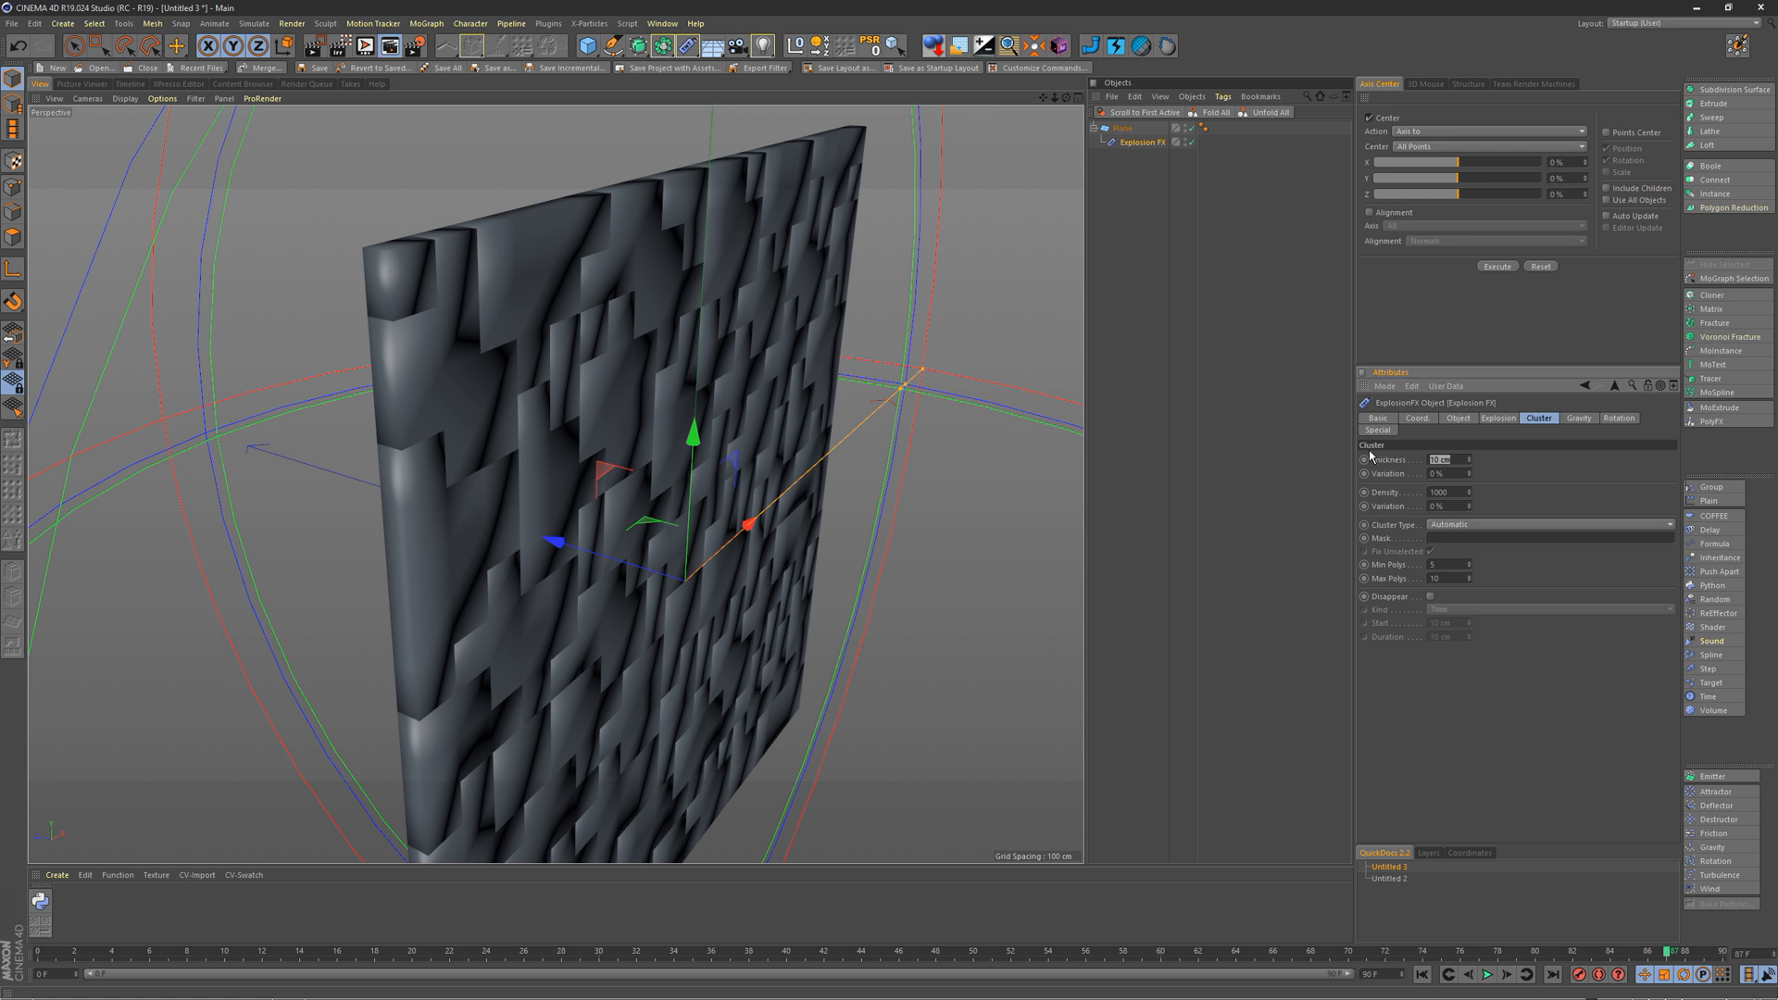
left_click_drag(468, 347, 705, 322, "alt")
right_click_drag(705, 322, 533, 318, "alt")
left_click_drag(529, 342, 570, 406, "alt")
middle_click_drag(570, 406, 558, 364, "alt")
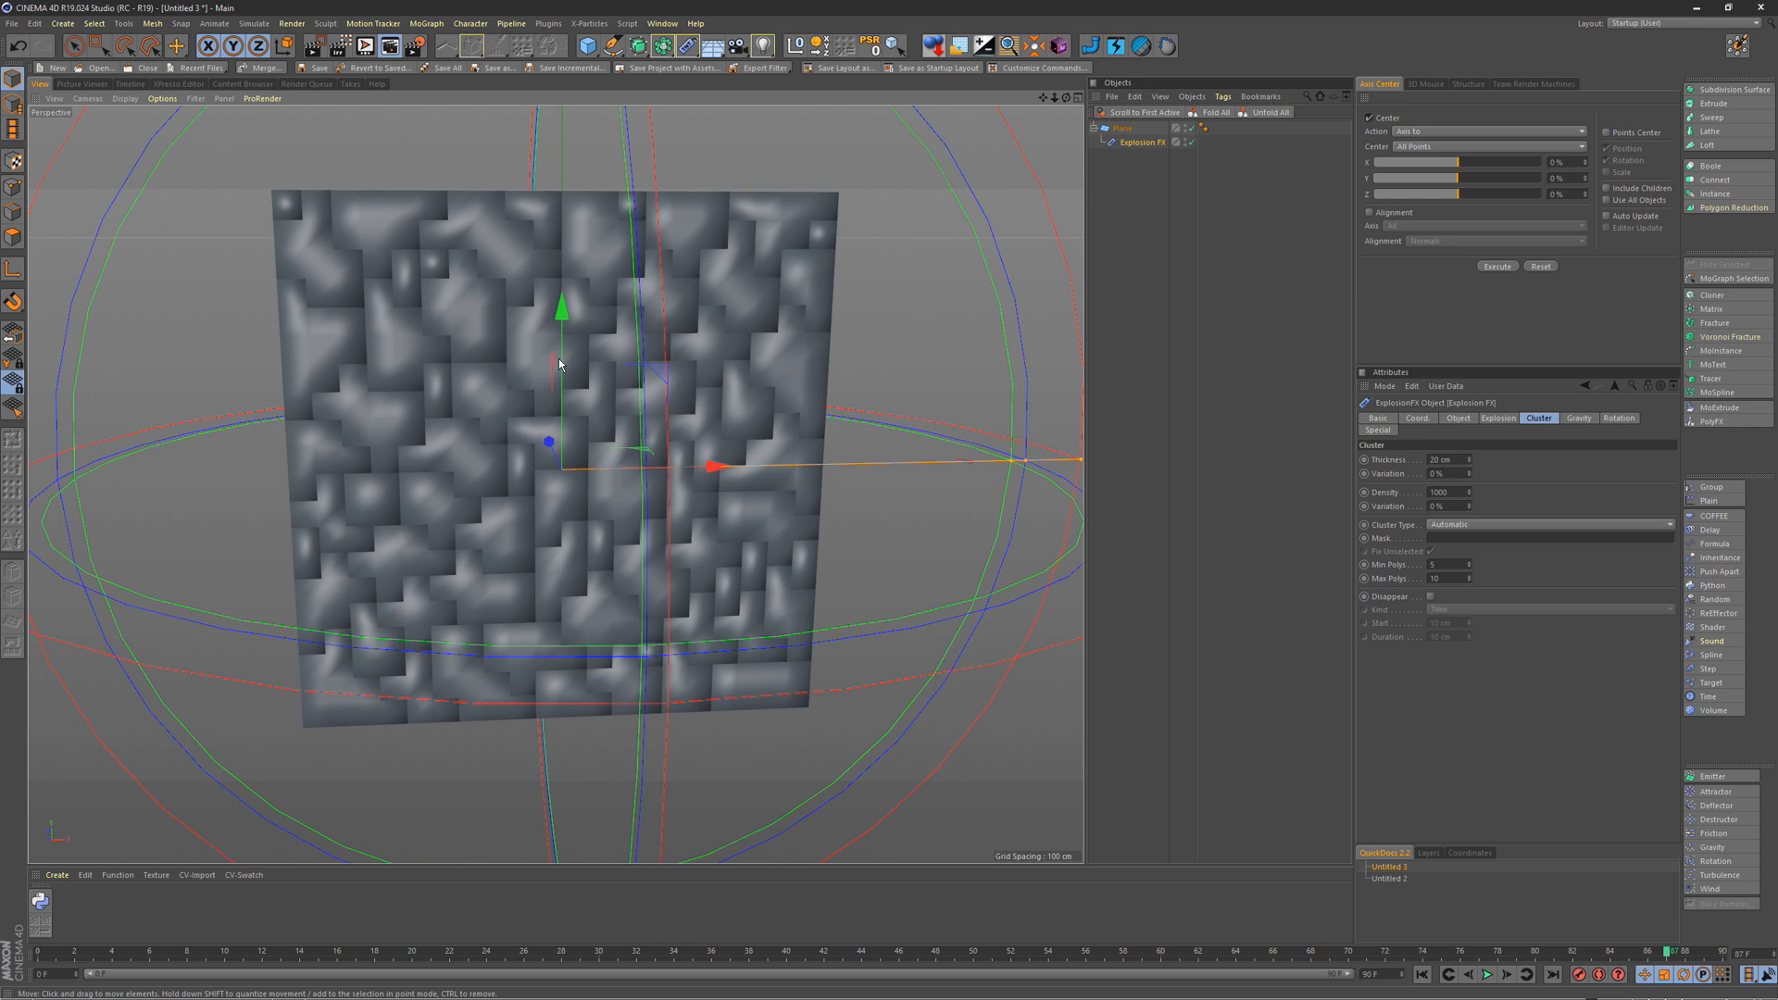
Step: Set both the minimum and maximum polygons per cluster to 4 for the Explosion FX fragments
left_click(1389, 565)
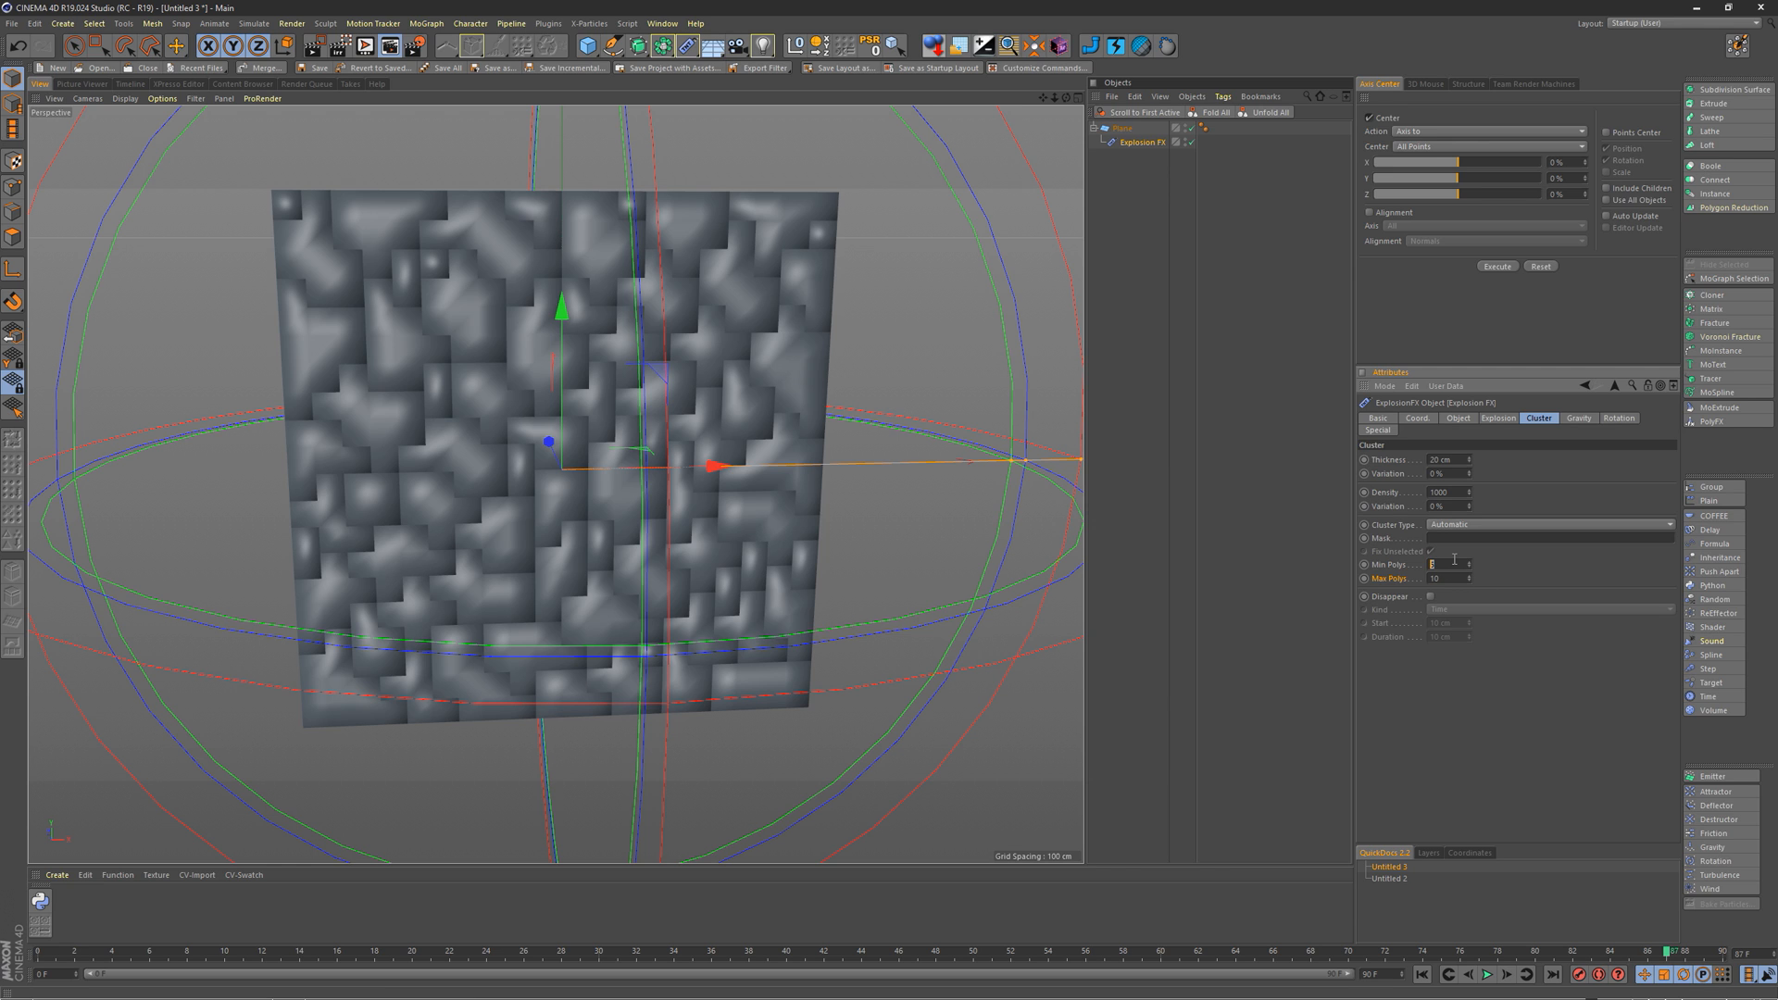
key("Tab")
type("4")
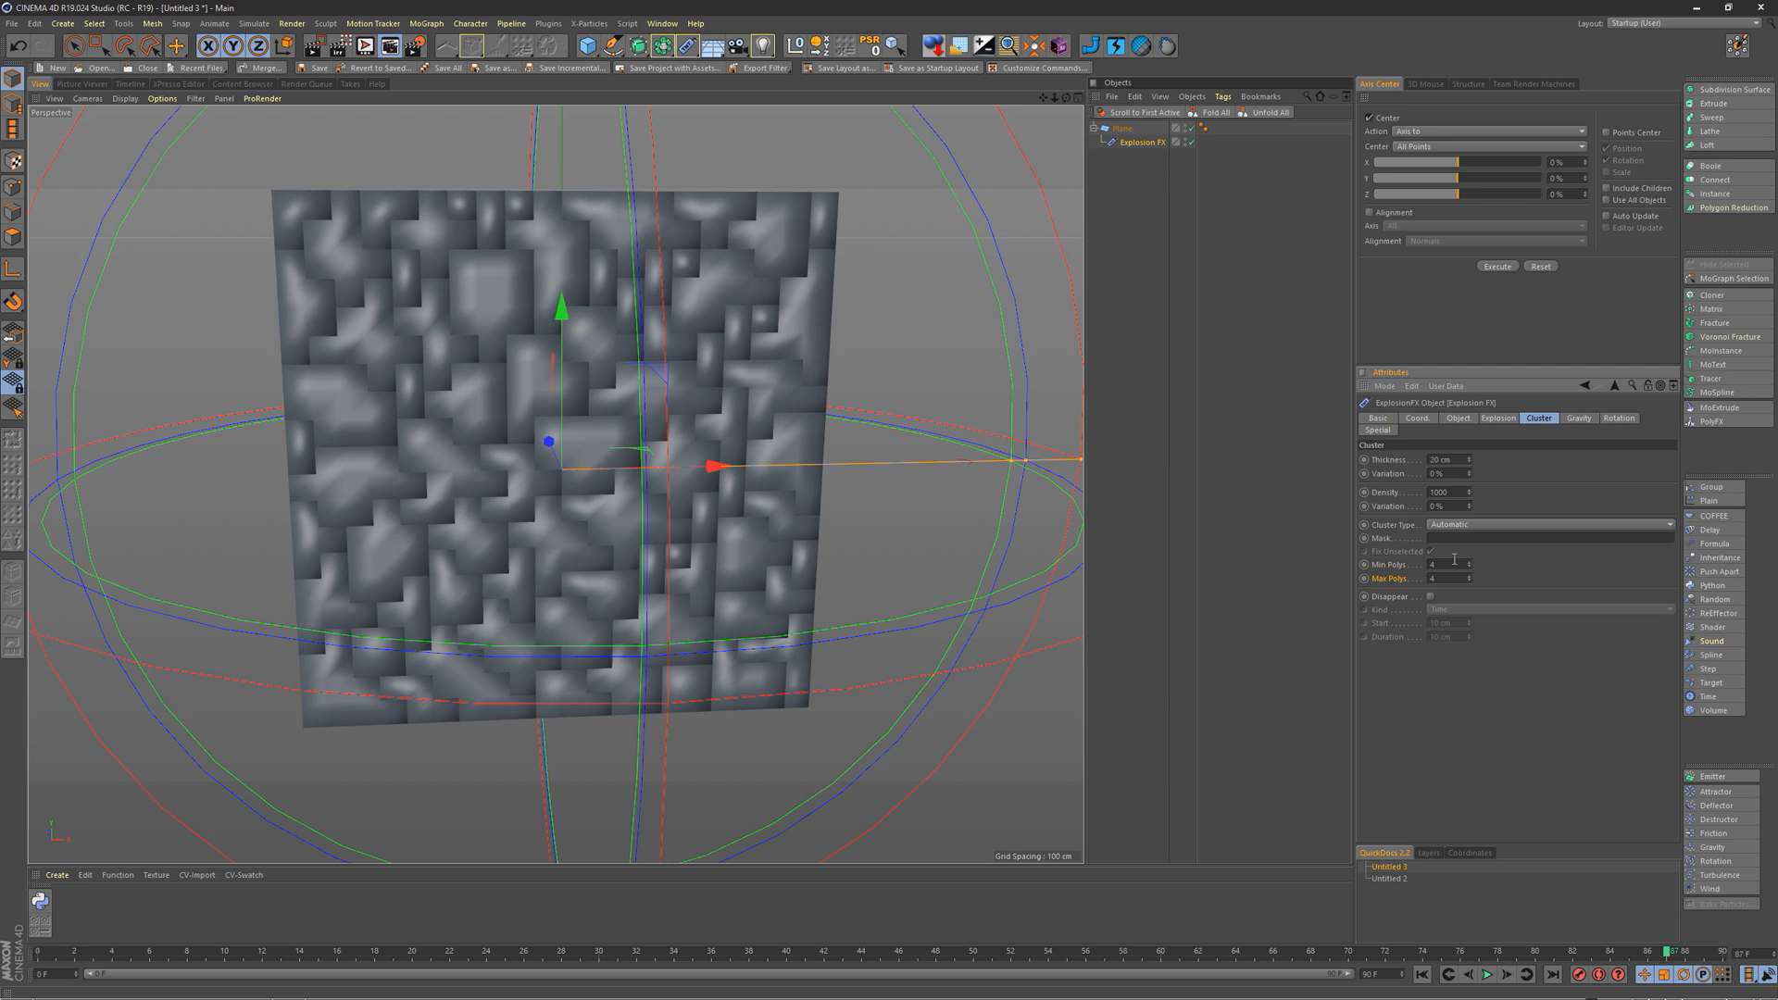
key("Return")
Step: Examine the shapes of the four-polygon fragments across the whole plane from oblique and frontal views
scroll(491, 412, "up", 8)
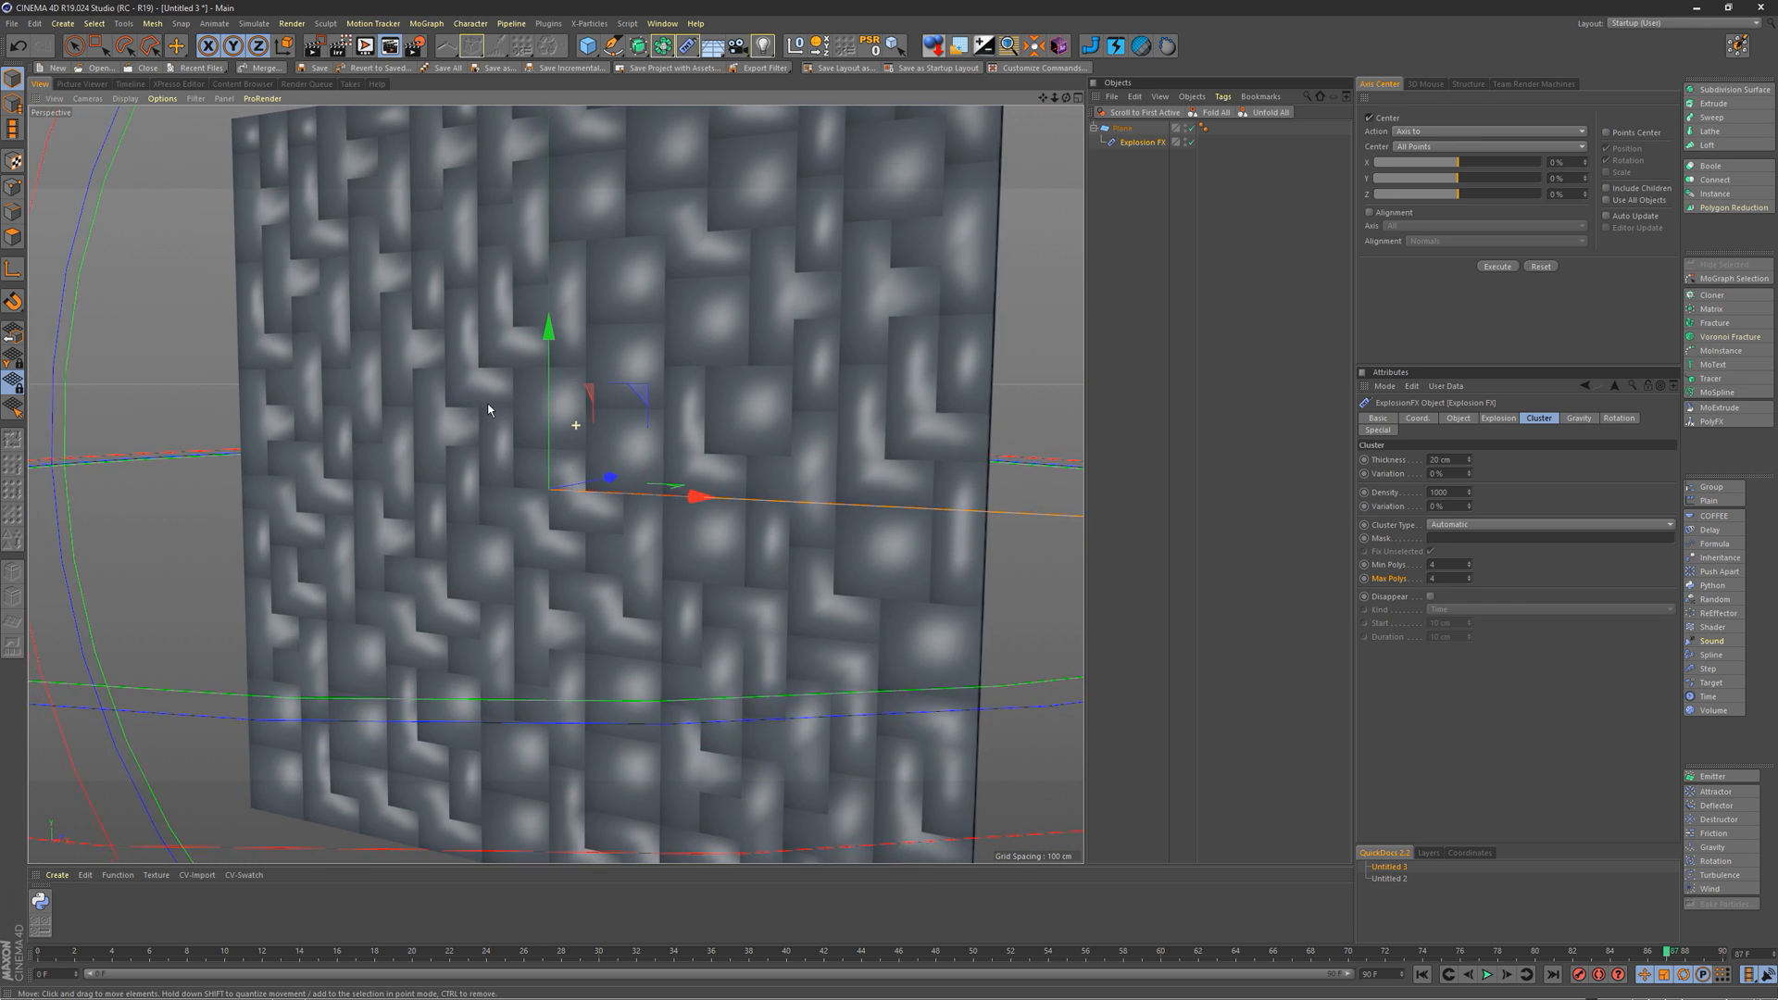
scroll(463, 420, "down", 3)
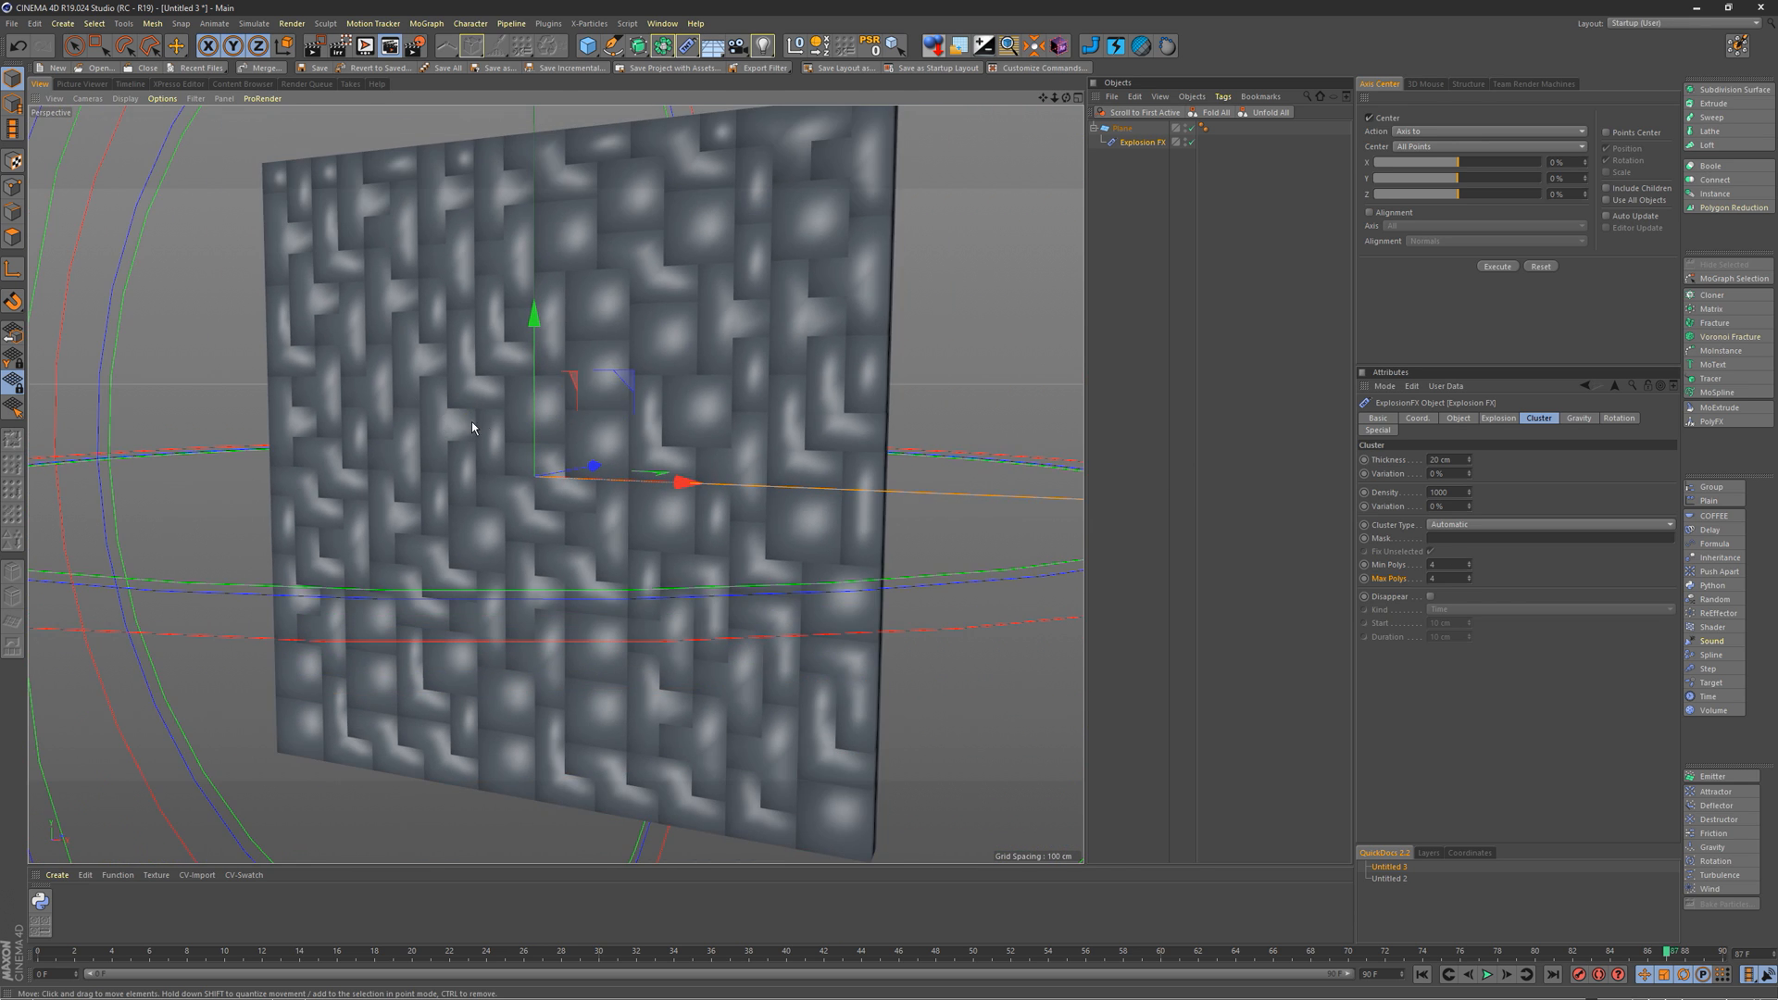
left_click_drag(471, 420, 389, 396, "alt")
right_click_drag(389, 396, 459, 376, "alt")
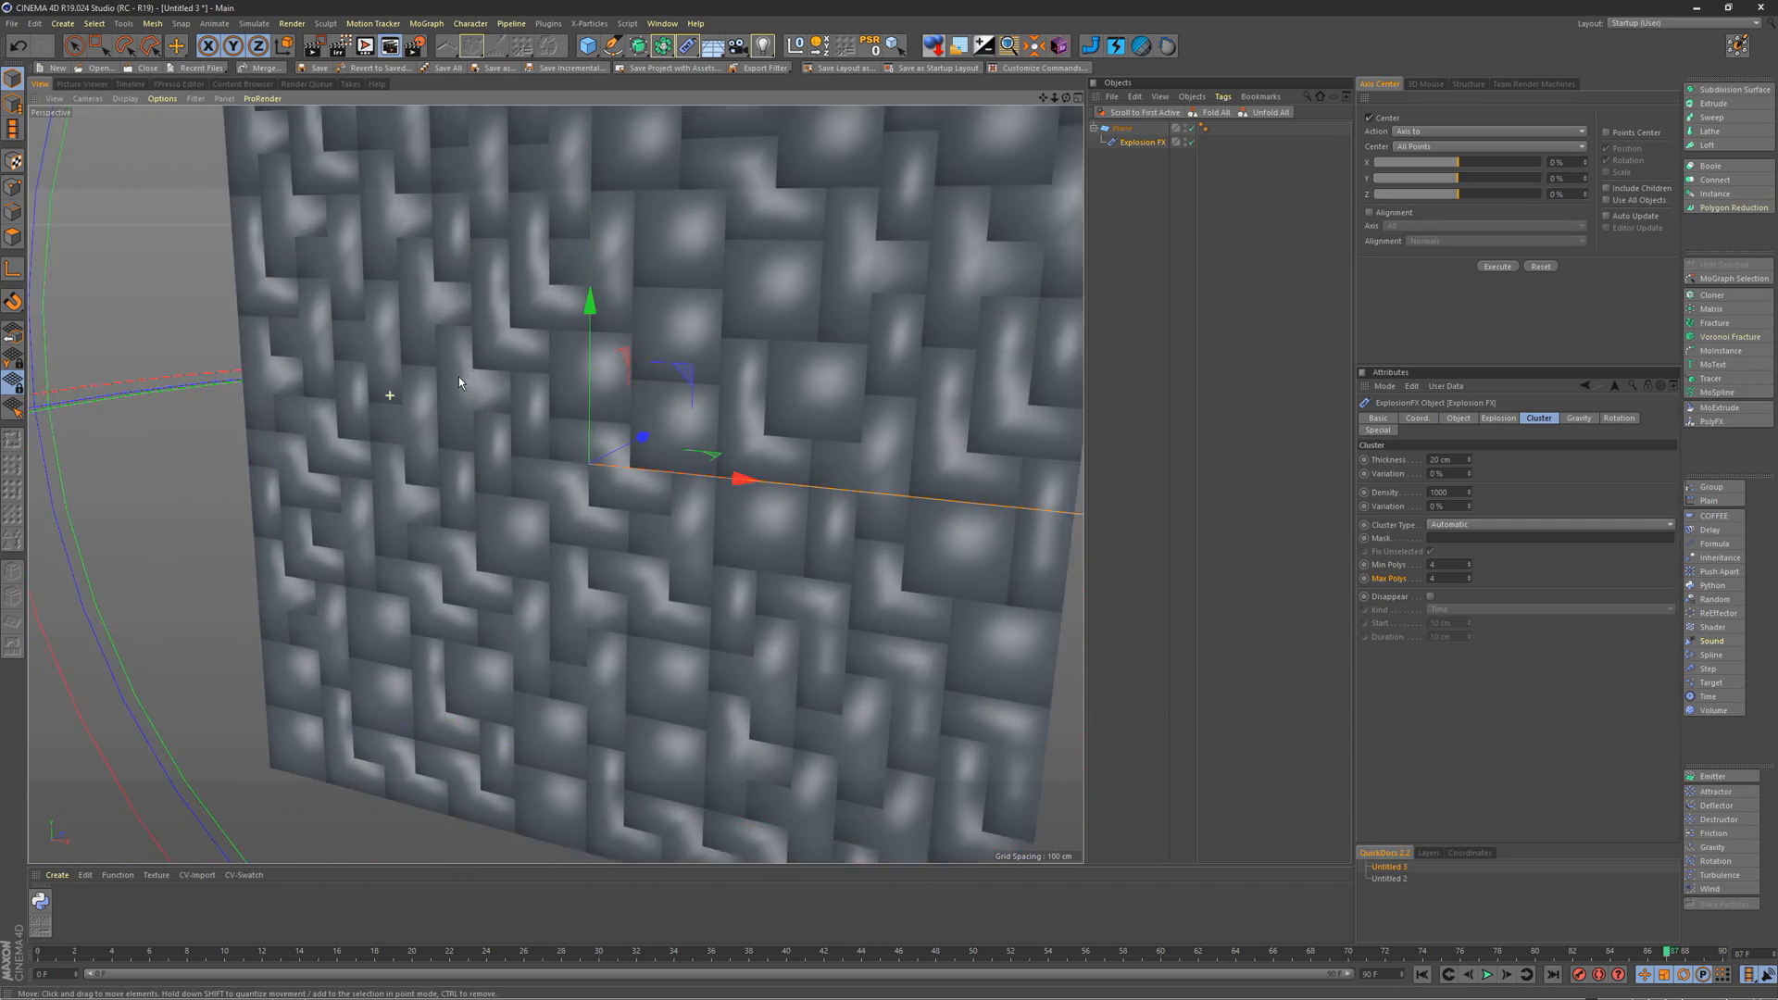
left_click_drag(459, 376, 514, 422, "alt")
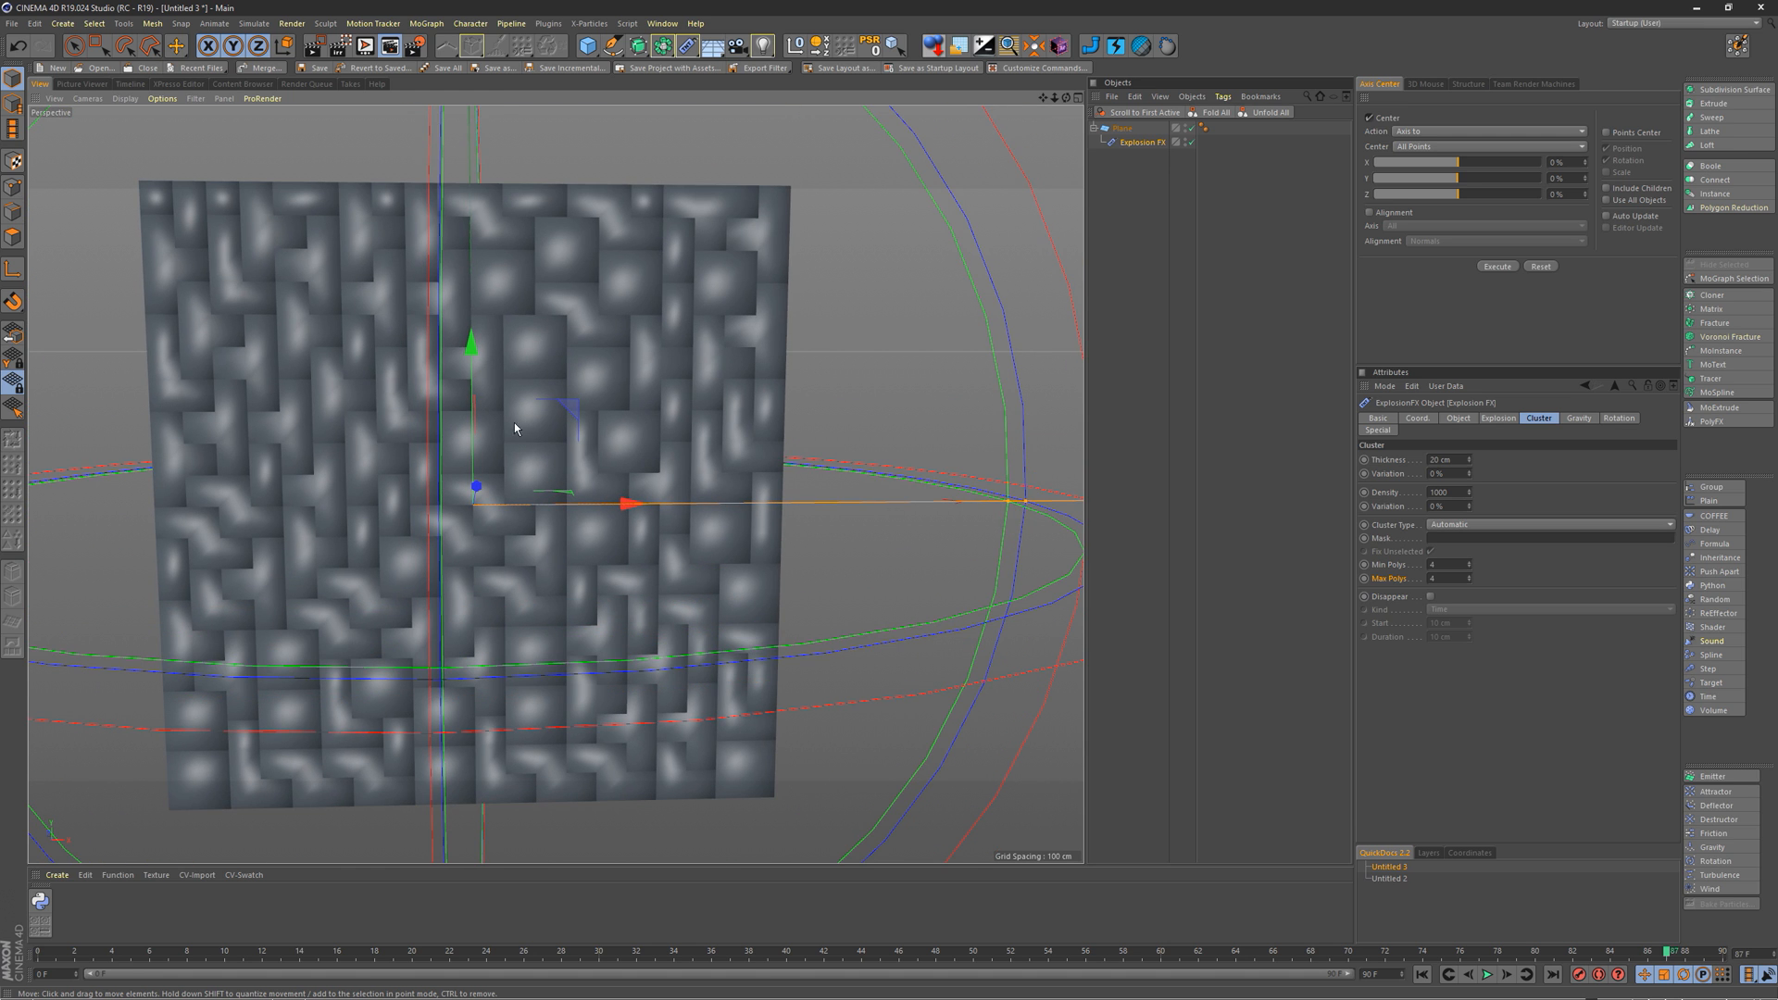
left_click_drag(522, 305, 480, 331, "alt")
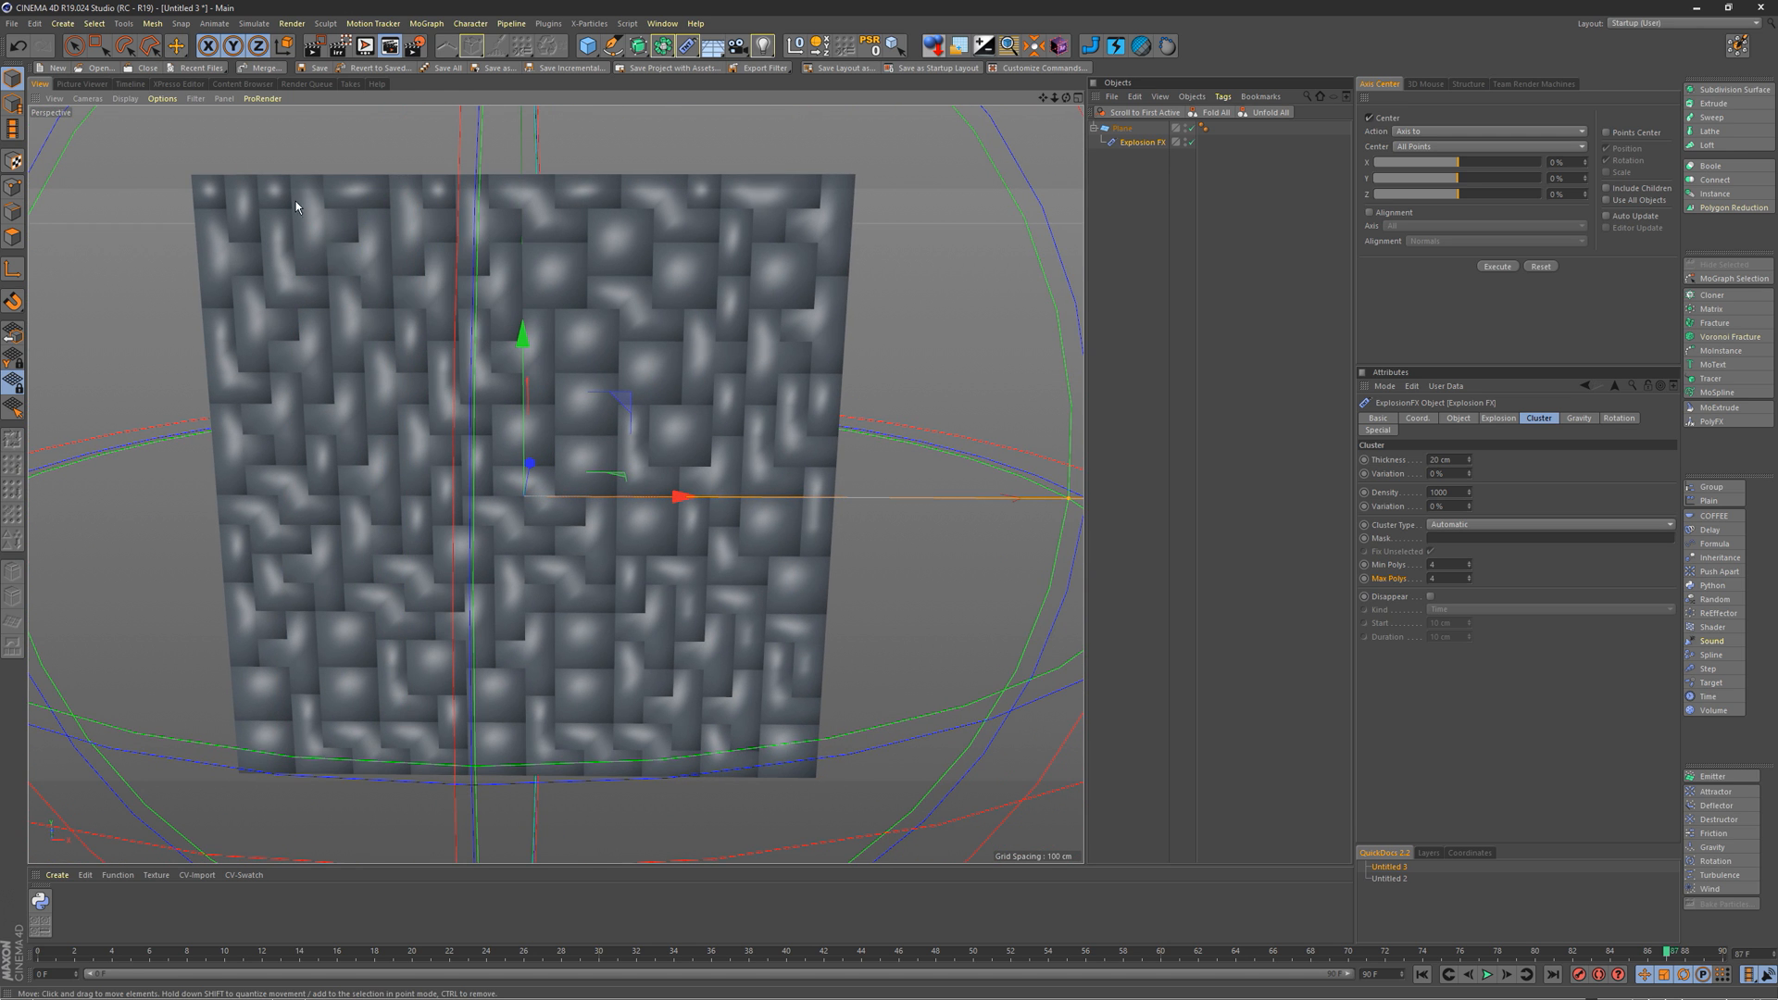
Step: Examine the fragments at the plane's upper corner up close, and review the pattern over the full plane
right_click_drag(196, 184, 427, 136, "alt")
mouse_move(280, 235)
left_mouse_down("alt")
mouse_move(379, 226)
mouse_move(271, 235)
mouse_move(288, 214)
left_mouse_up("alt")
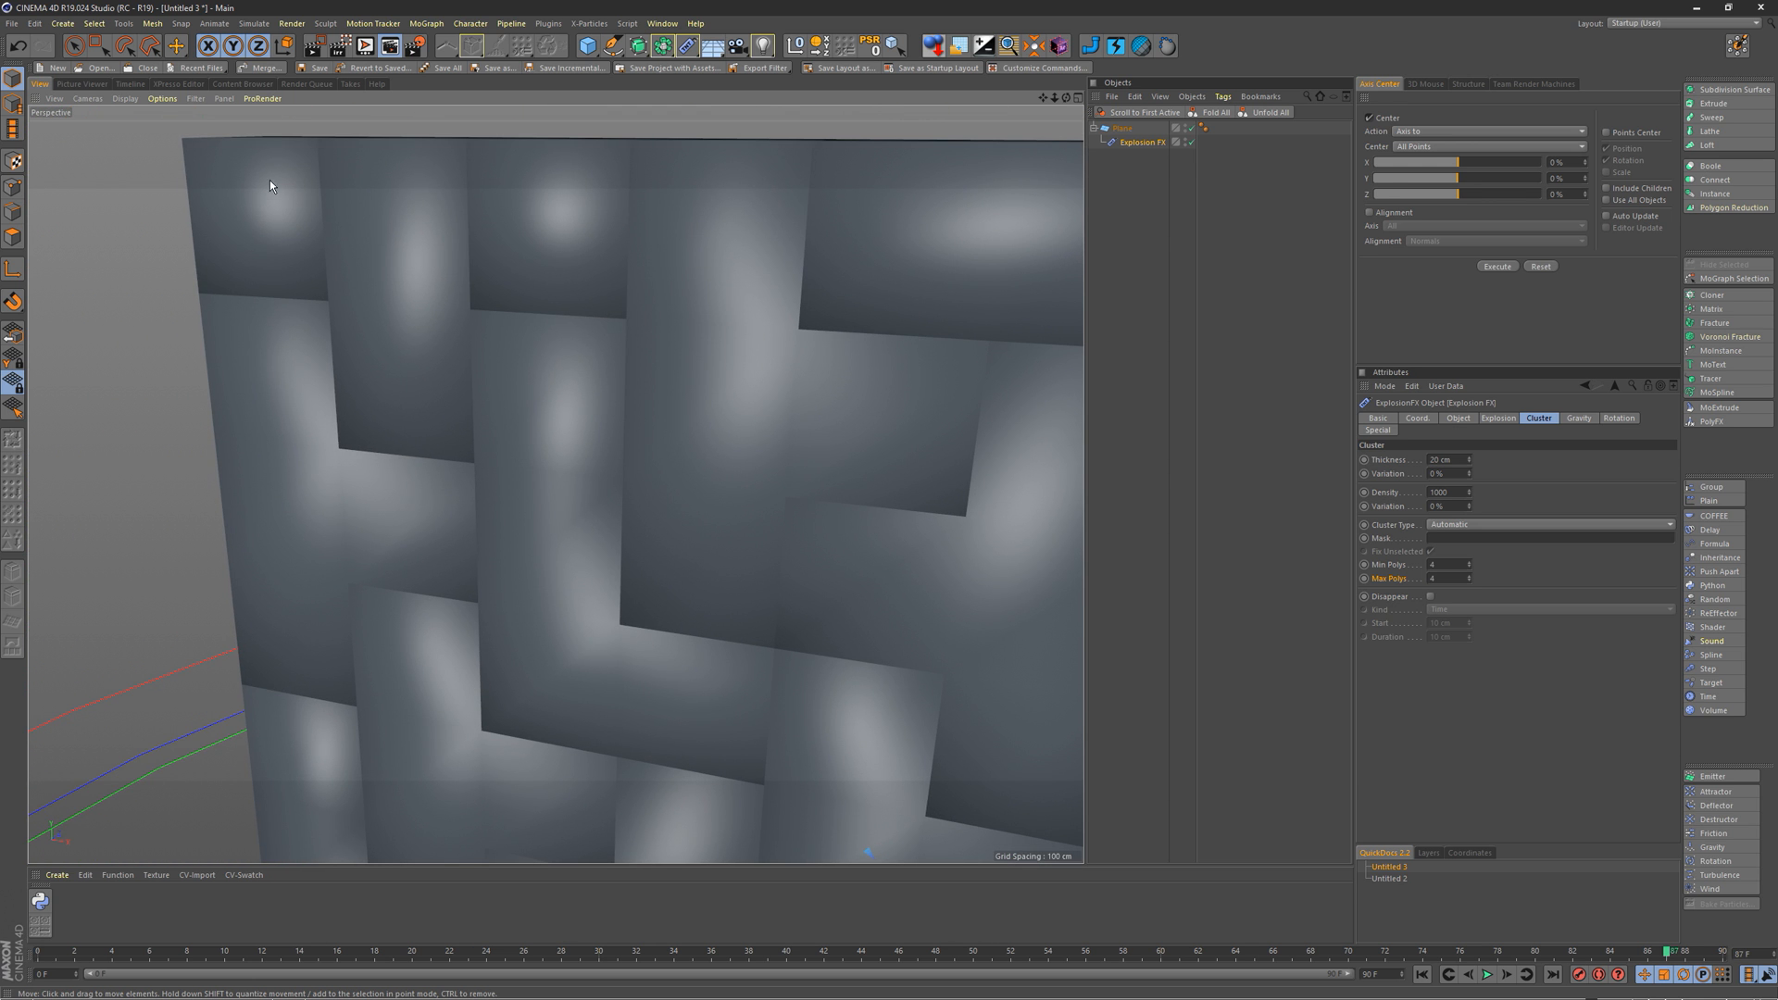
right_click_drag(757, 393, 597, 380, "alt")
middle_click_drag(648, 332, 375, 314, "alt")
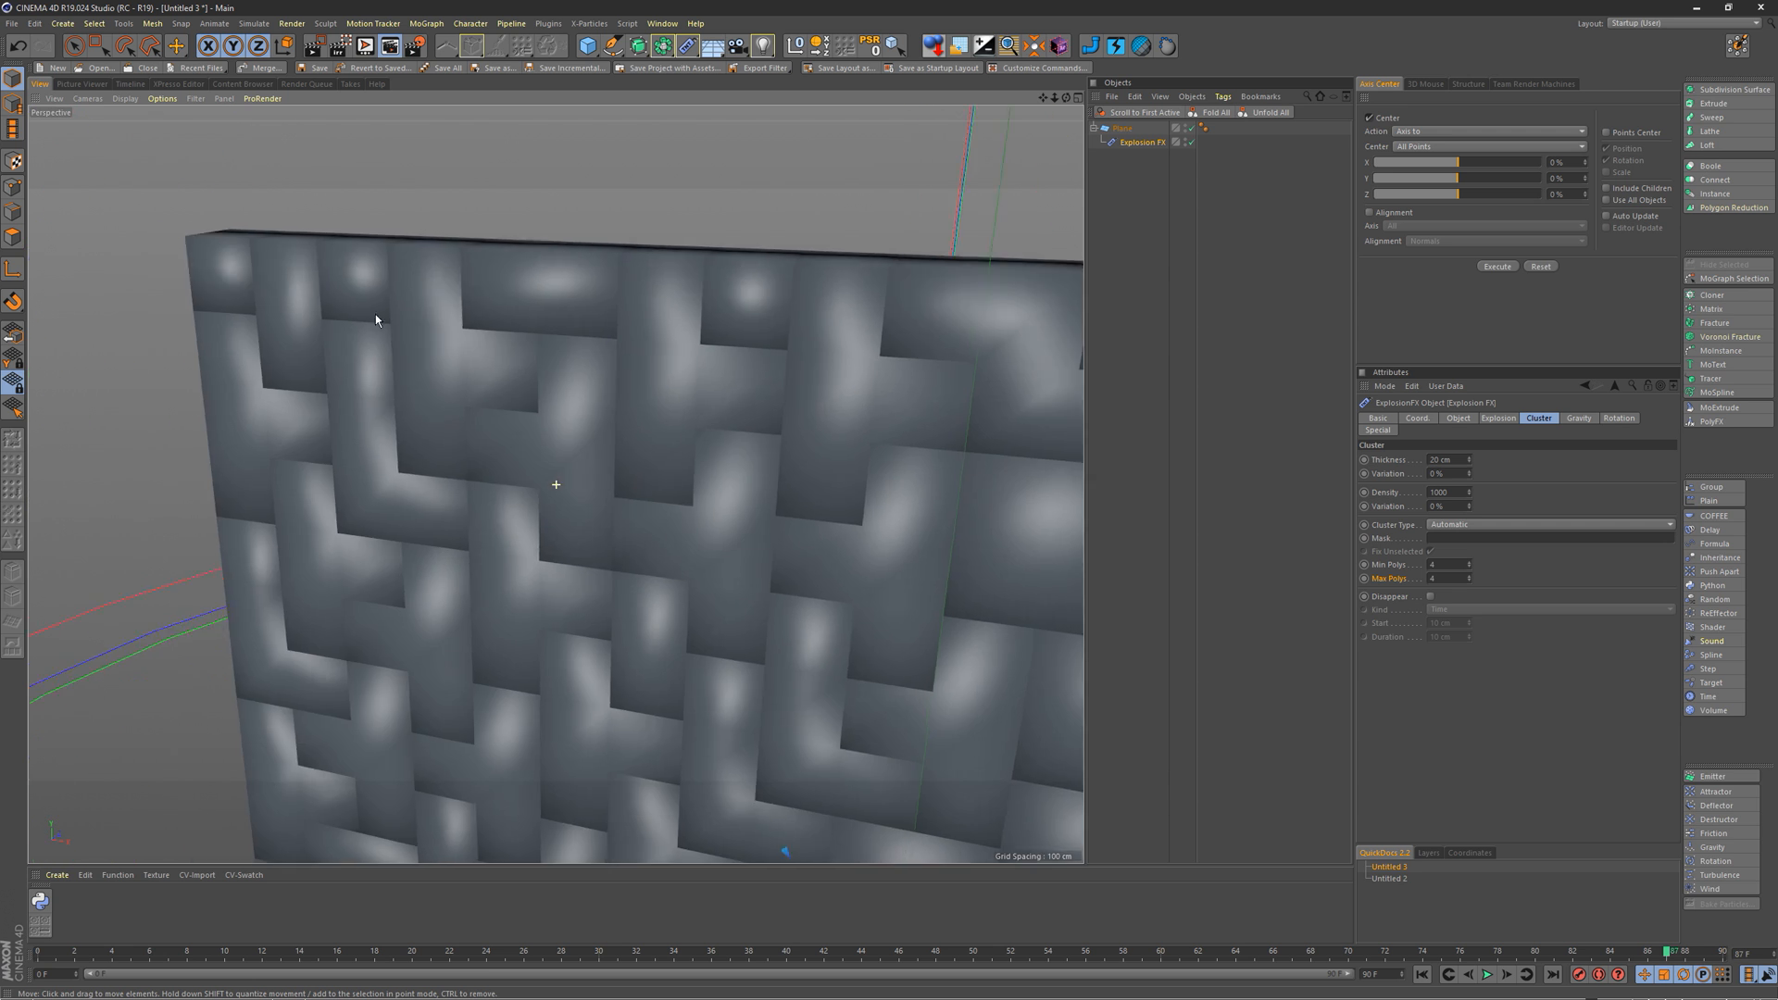
right_click_drag(459, 335, 305, 360, "alt")
middle_click_drag(524, 452, 461, 374, "alt")
left_click_drag(461, 374, 446, 279, "alt")
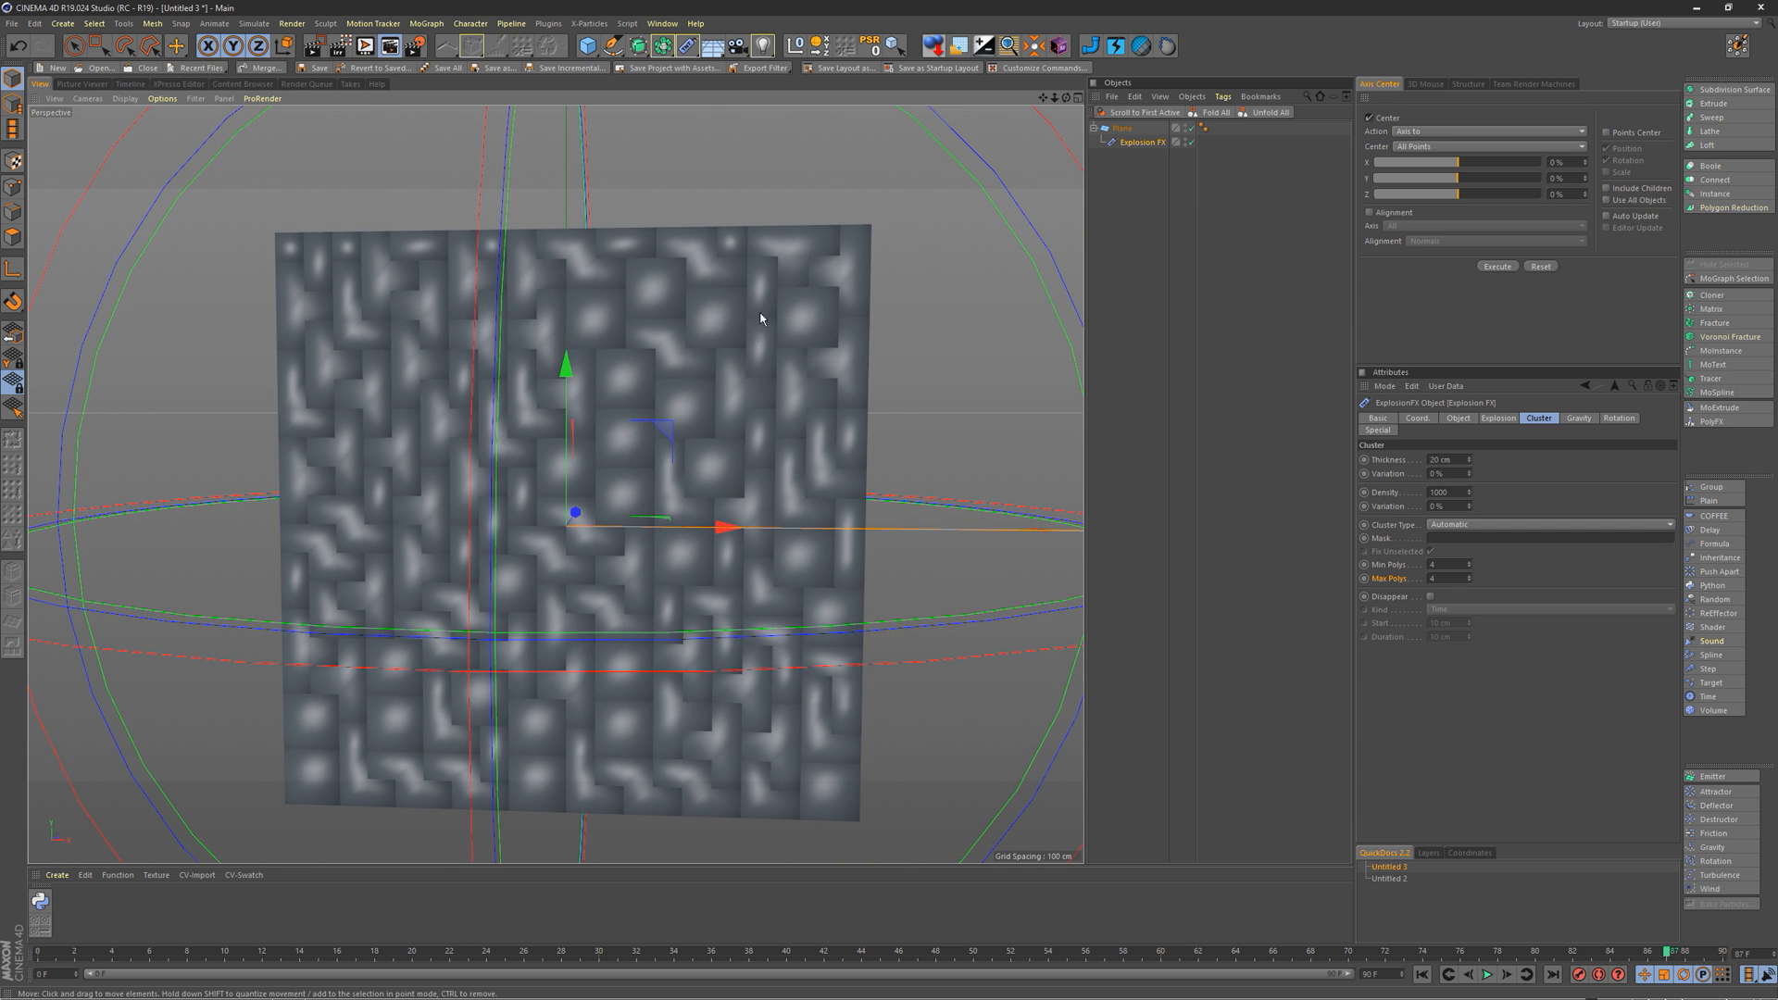
scroll(603, 582, "up", 3)
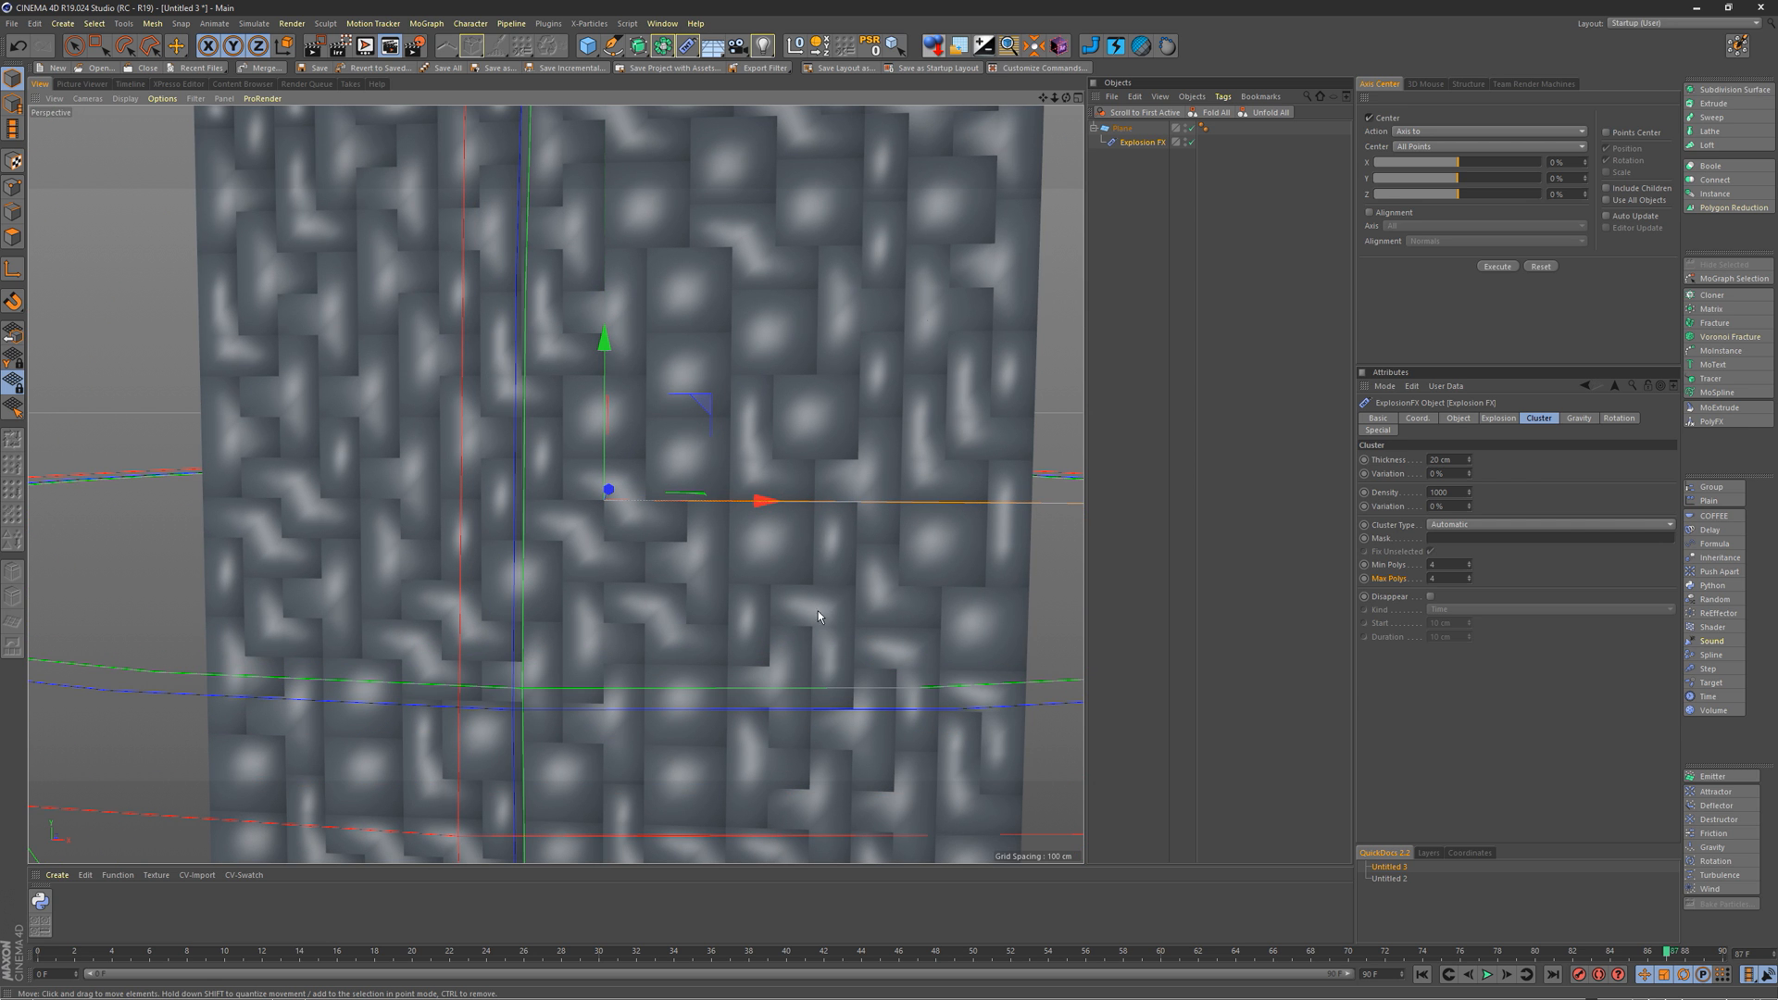
scroll(528, 600, "down", 3)
middle_click_drag(528, 600, 413, 555, "alt")
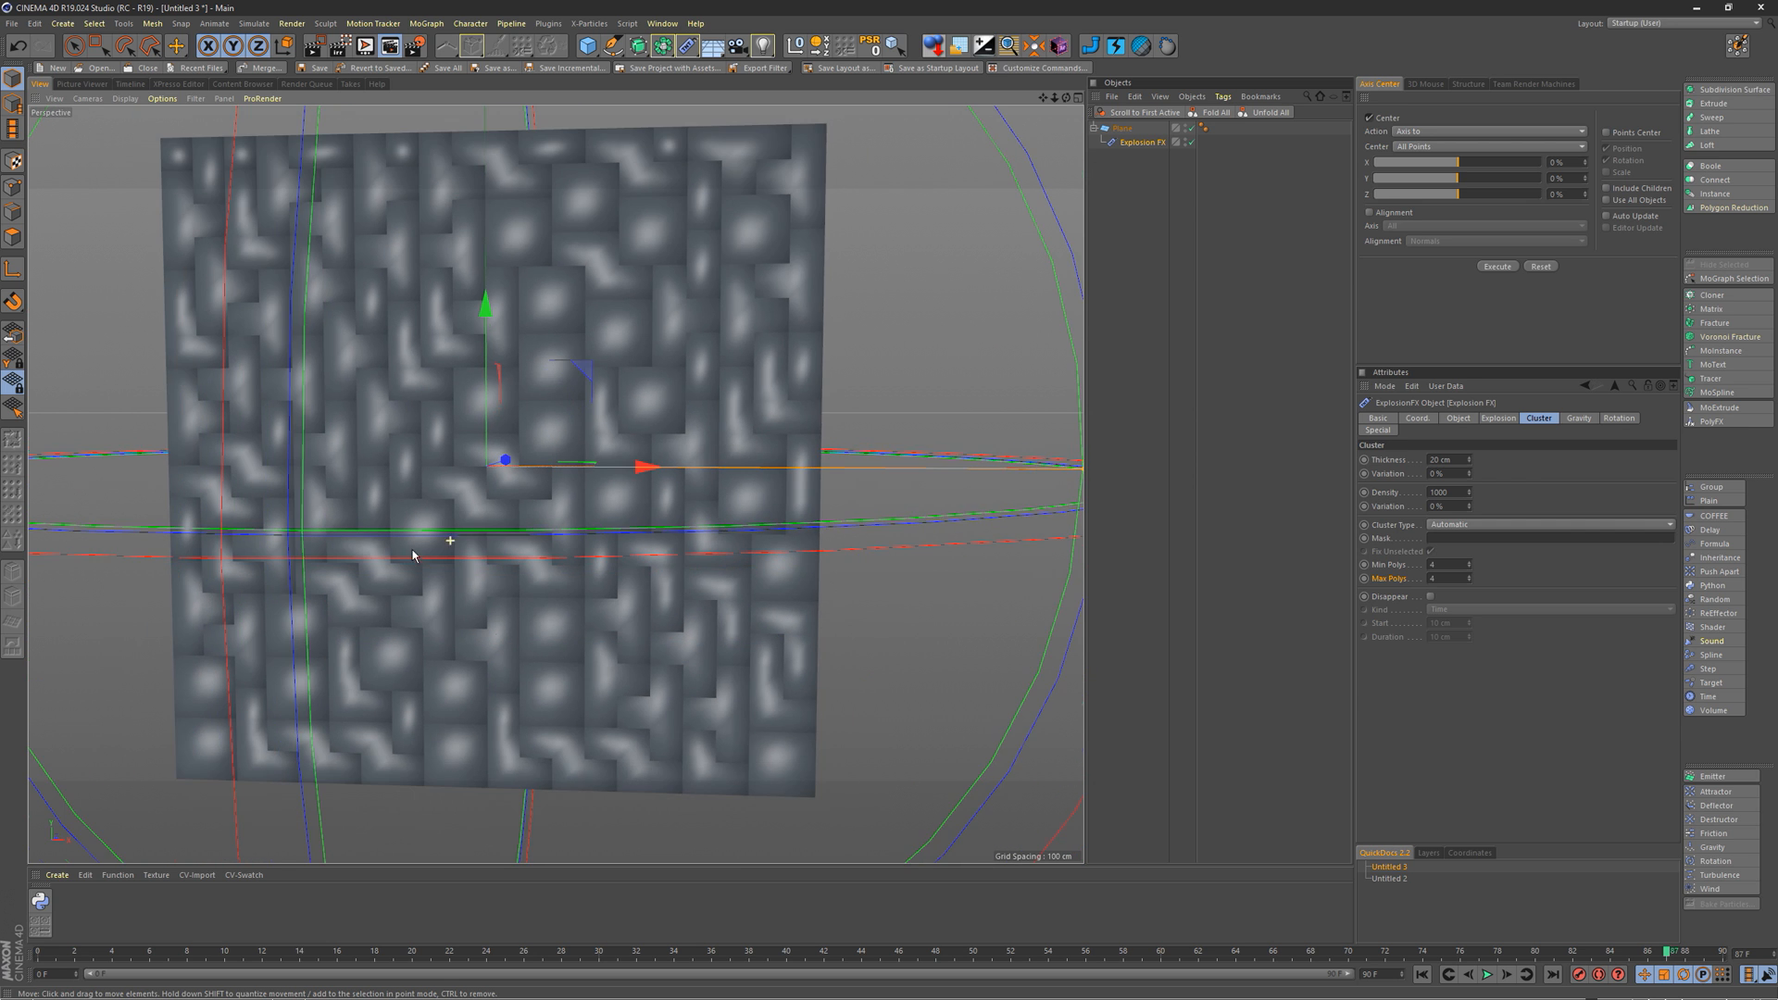
middle_click_drag(492, 426, 501, 468, "alt")
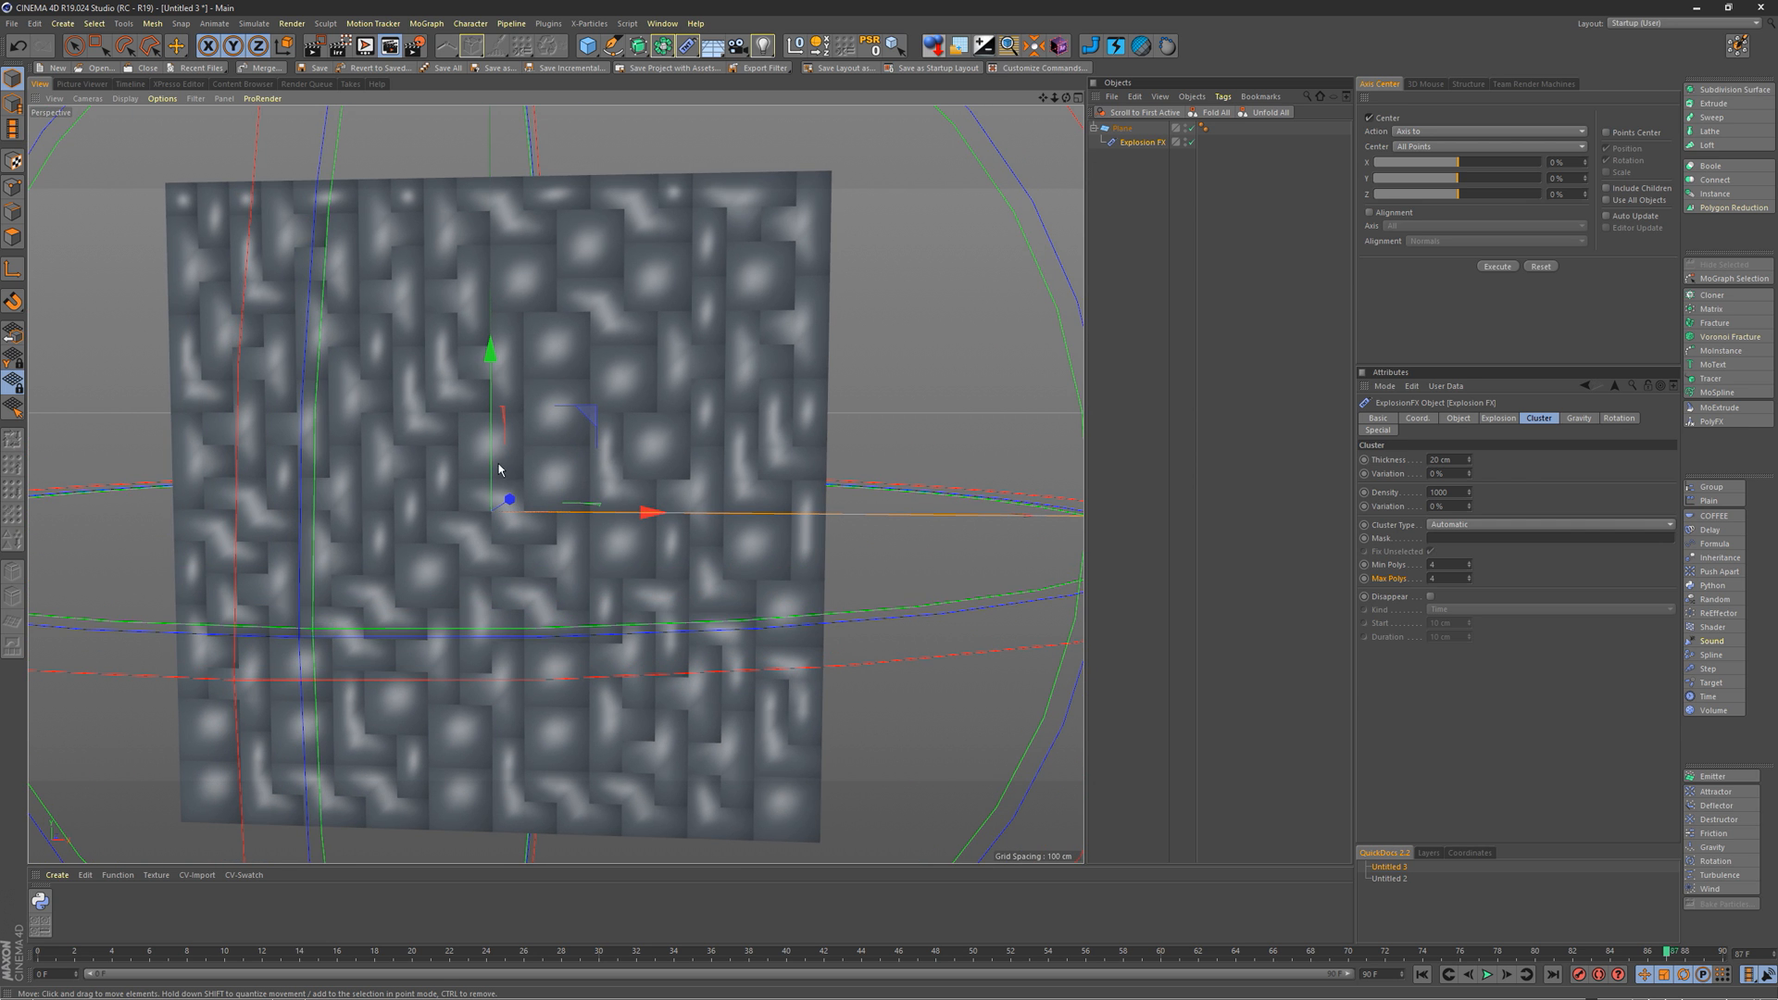
mouse_move(561, 455)
right_mouse_down("alt")
mouse_move(487, 463)
mouse_move(542, 448)
right_mouse_up("alt")
Step: Activate the Move tool and inspect the fragments along the plane's top edge and over its front face
key("e")
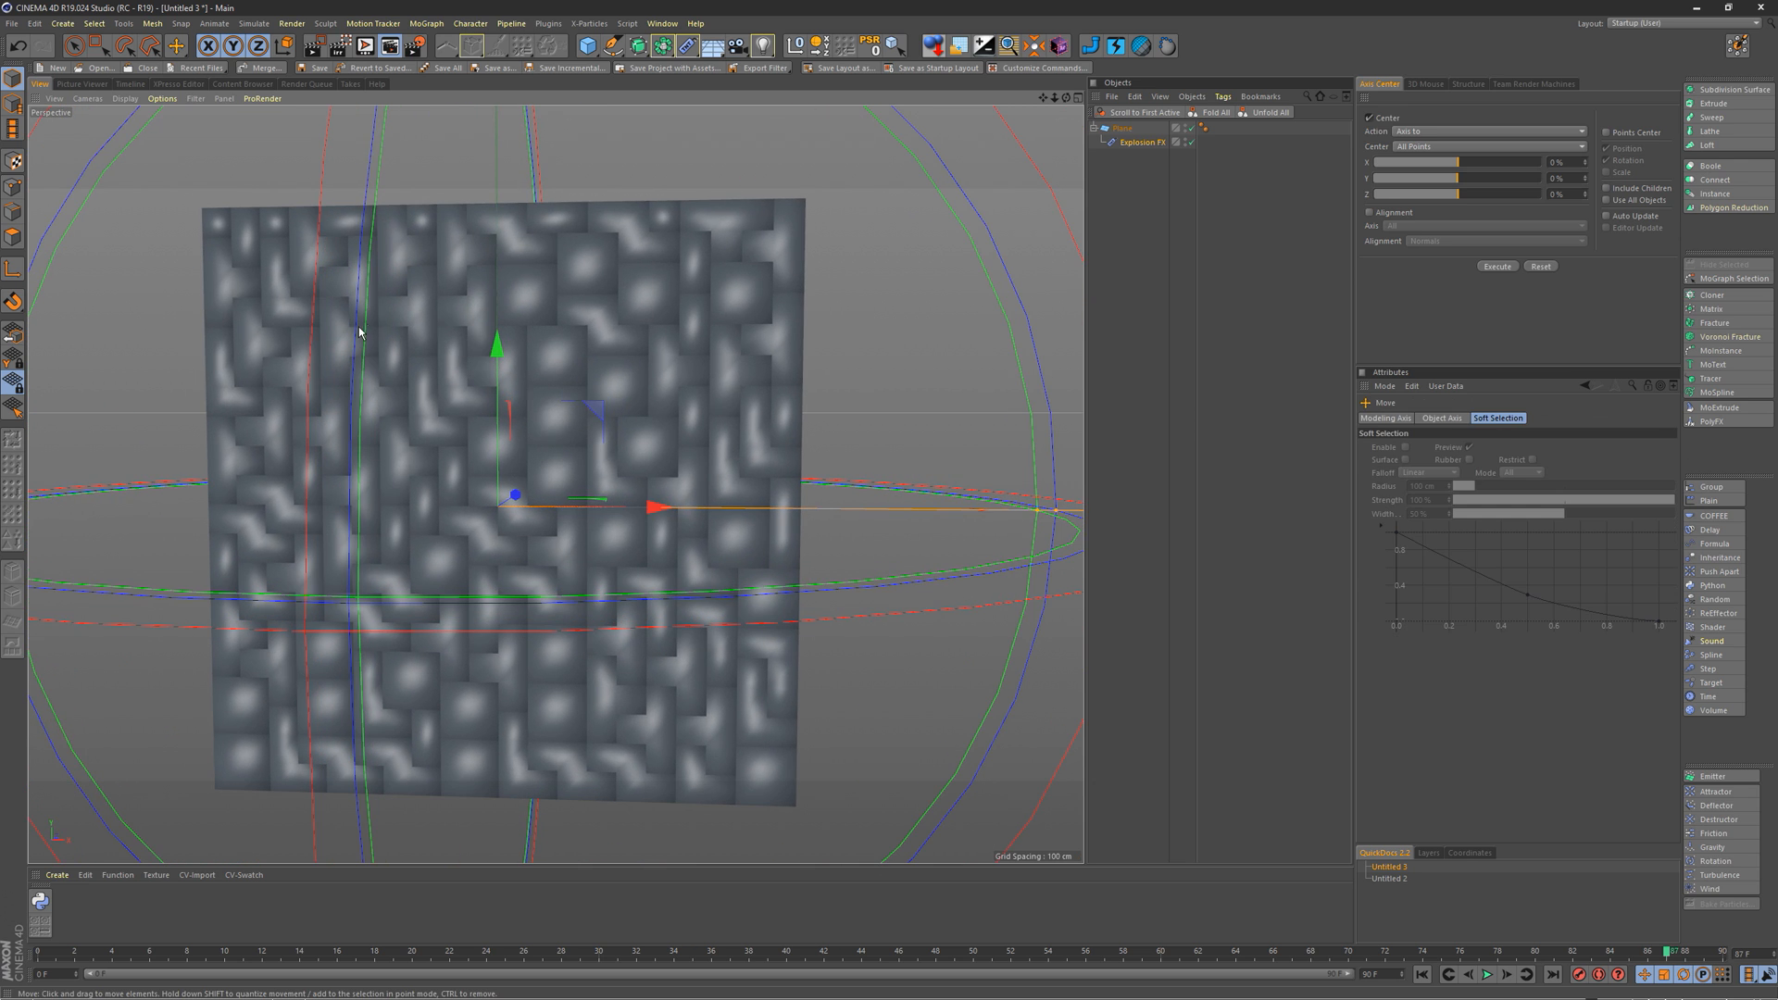
left_click_drag(407, 271, 422, 308, "alt")
middle_click_drag(350, 220, 359, 354, "alt")
right_click_drag(333, 344, 453, 302, "alt")
mouse_move(532, 375)
left_mouse_down("alt")
mouse_move(437, 357)
mouse_move(565, 384)
left_mouse_up("alt")
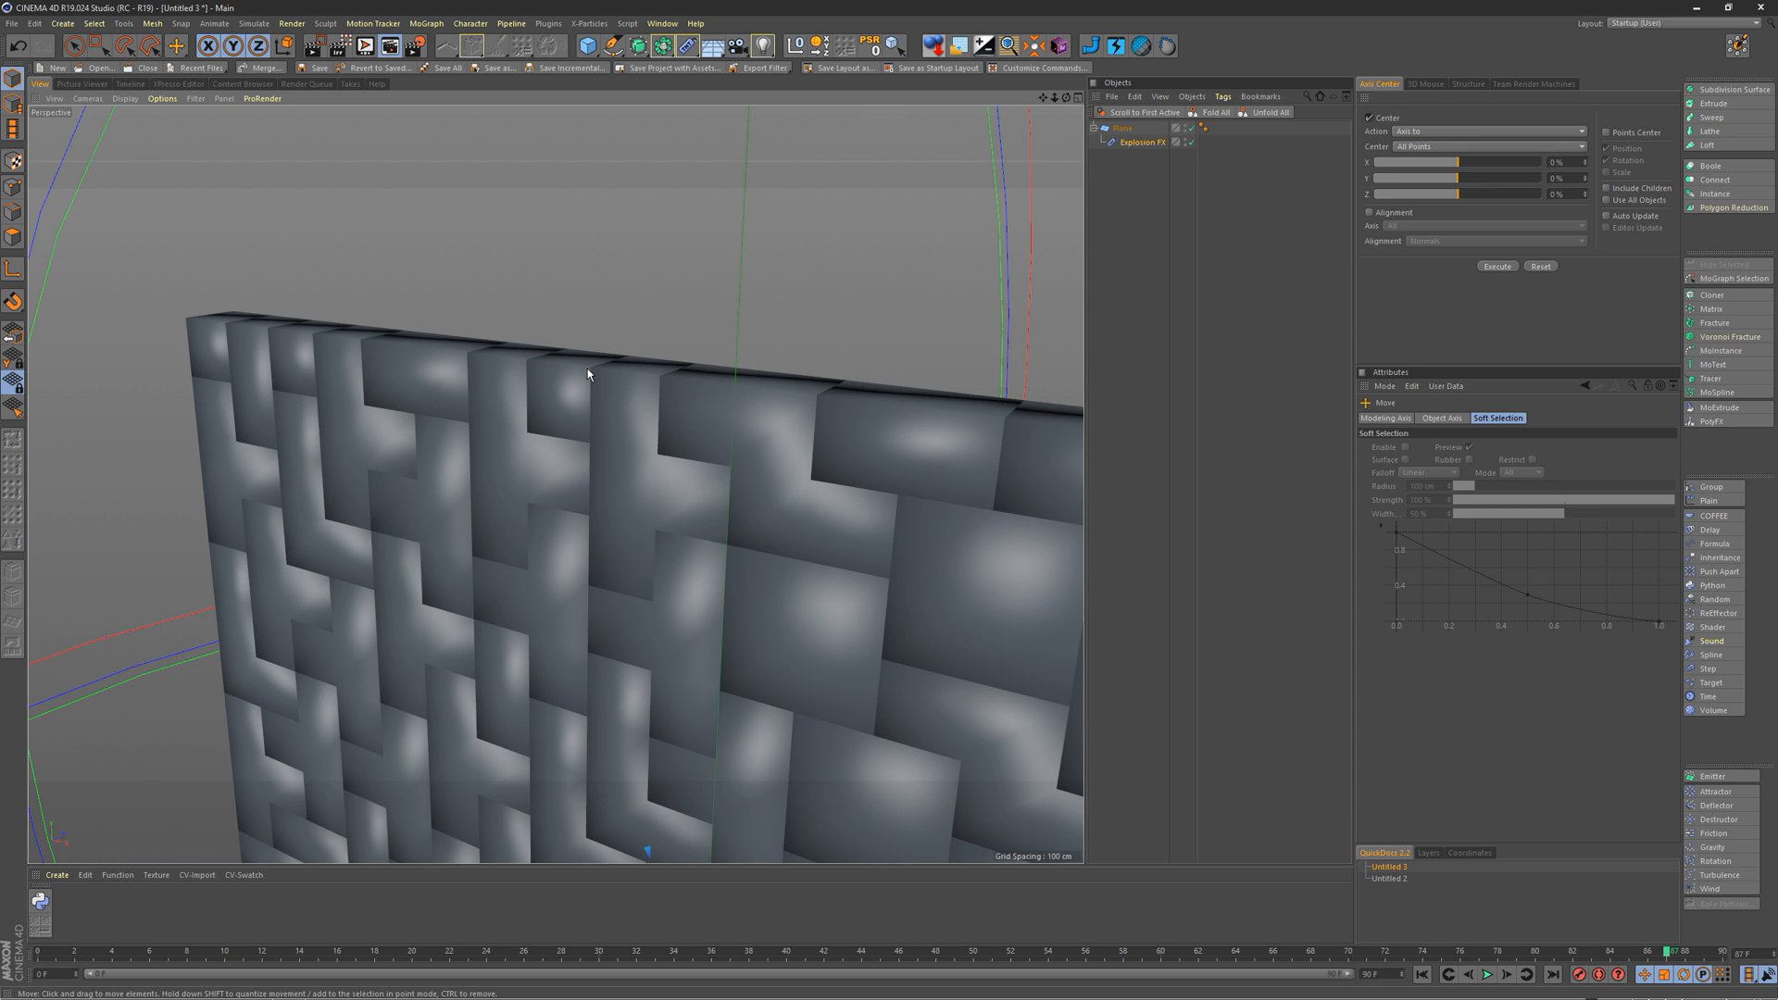
right_click_drag(702, 493, 602, 482, "alt")
middle_click_drag(593, 491, 534, 413, "alt")
left_click_drag(533, 413, 596, 439, "alt")
right_click_drag(596, 438, 507, 463, "alt")
middle_click_drag(500, 485, 512, 413, "alt")
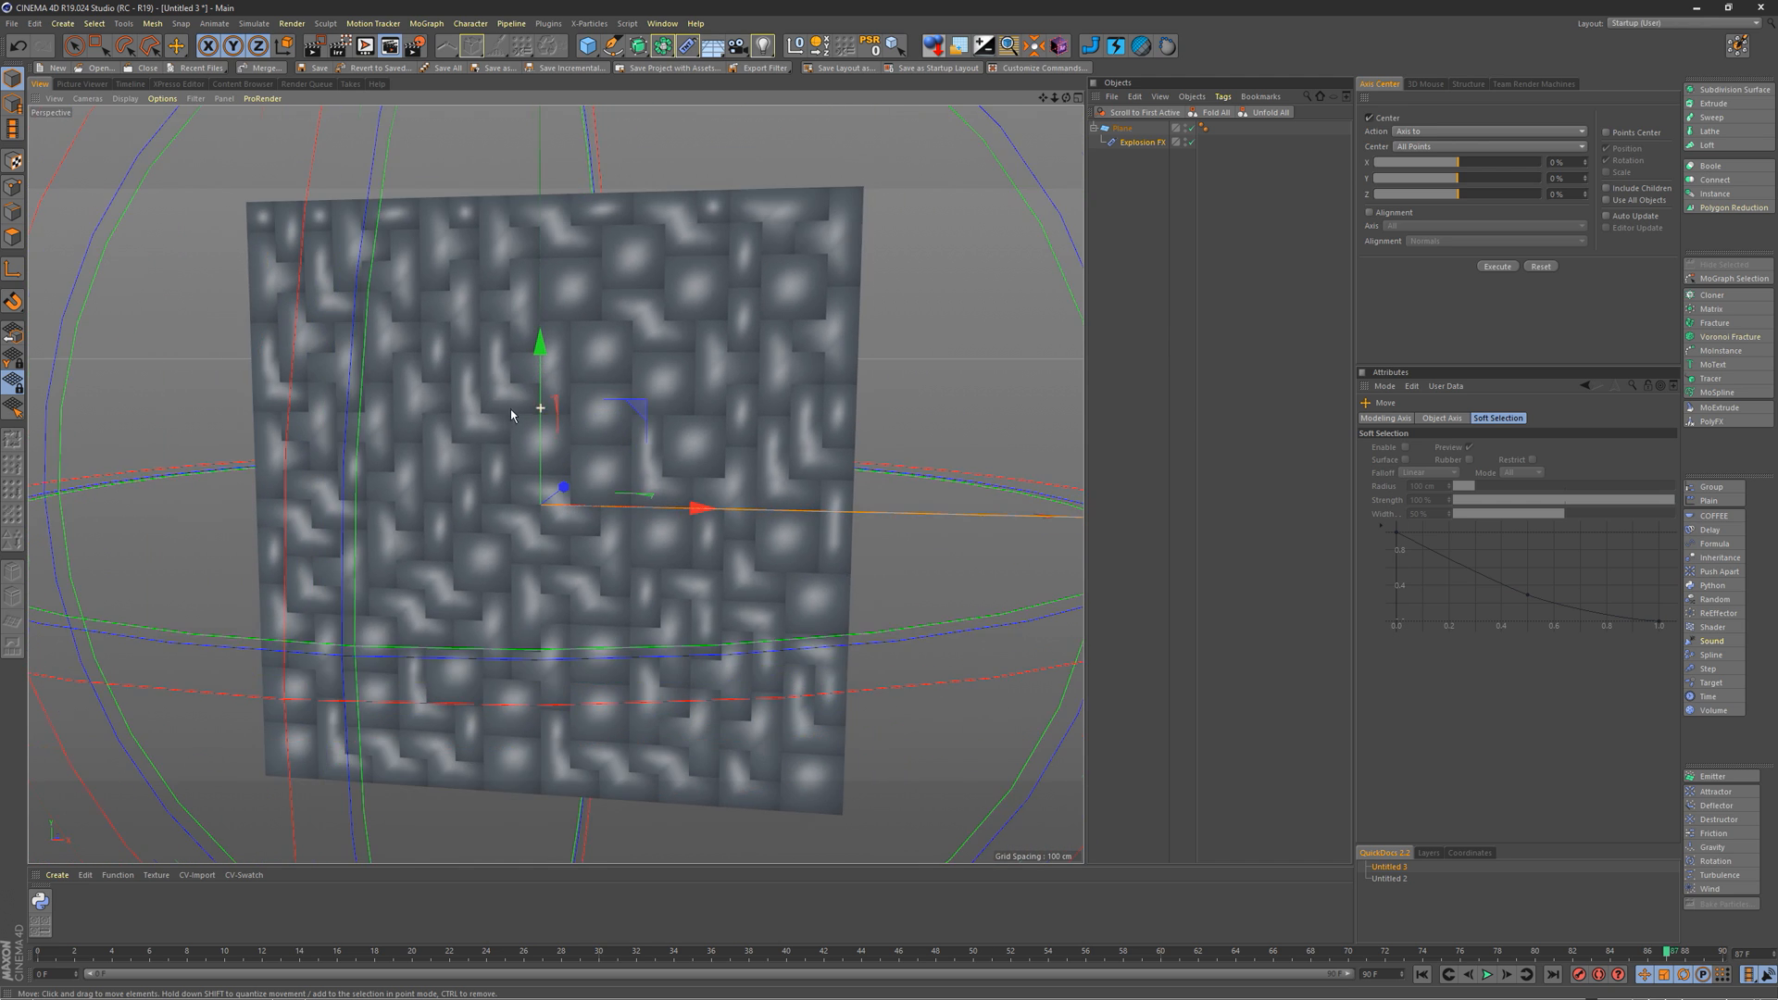
left_click_drag(512, 413, 548, 359, "alt")
middle_click_drag(549, 360, 545, 398, "alt")
mouse_move(544, 402)
left_mouse_down("alt")
mouse_move(603, 401)
mouse_move(540, 393)
left_mouse_up("alt")
middle_click_drag(592, 459, 567, 371, "alt")
left_click_drag(567, 370, 600, 375, "alt")
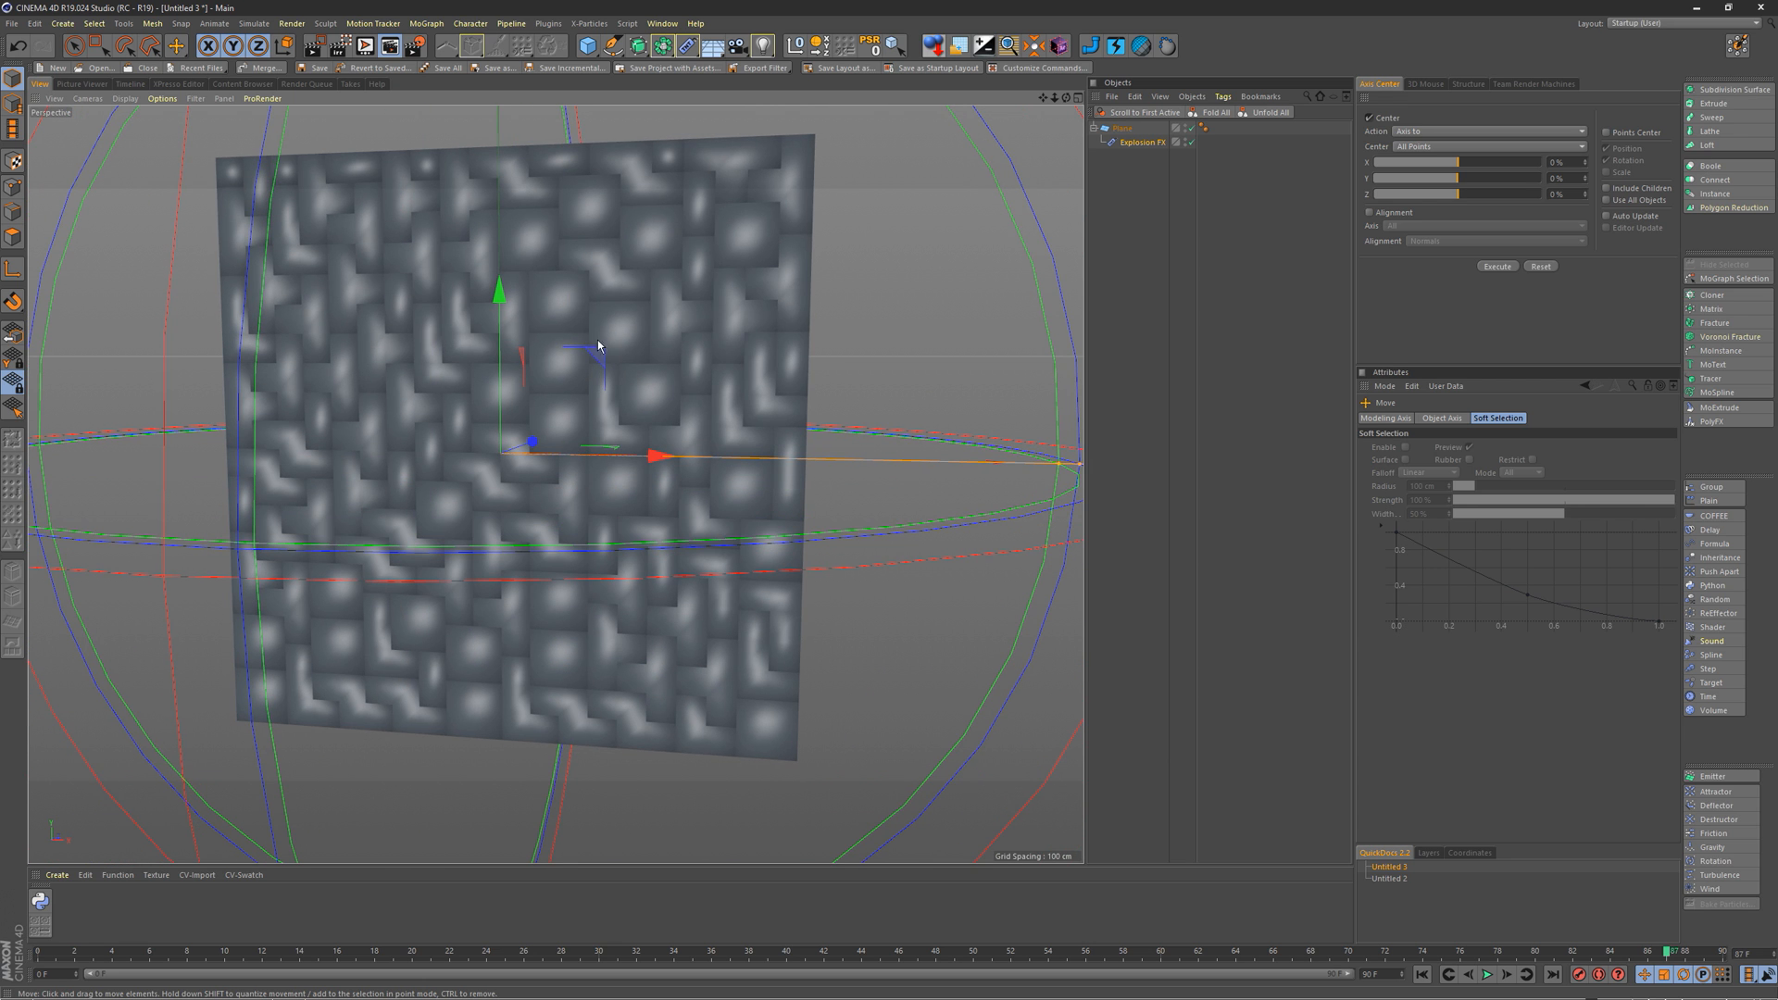
mouse_move(541, 321)
middle_mouse_down("alt")
mouse_move(531, 353)
mouse_move(551, 342)
middle_mouse_up("alt")
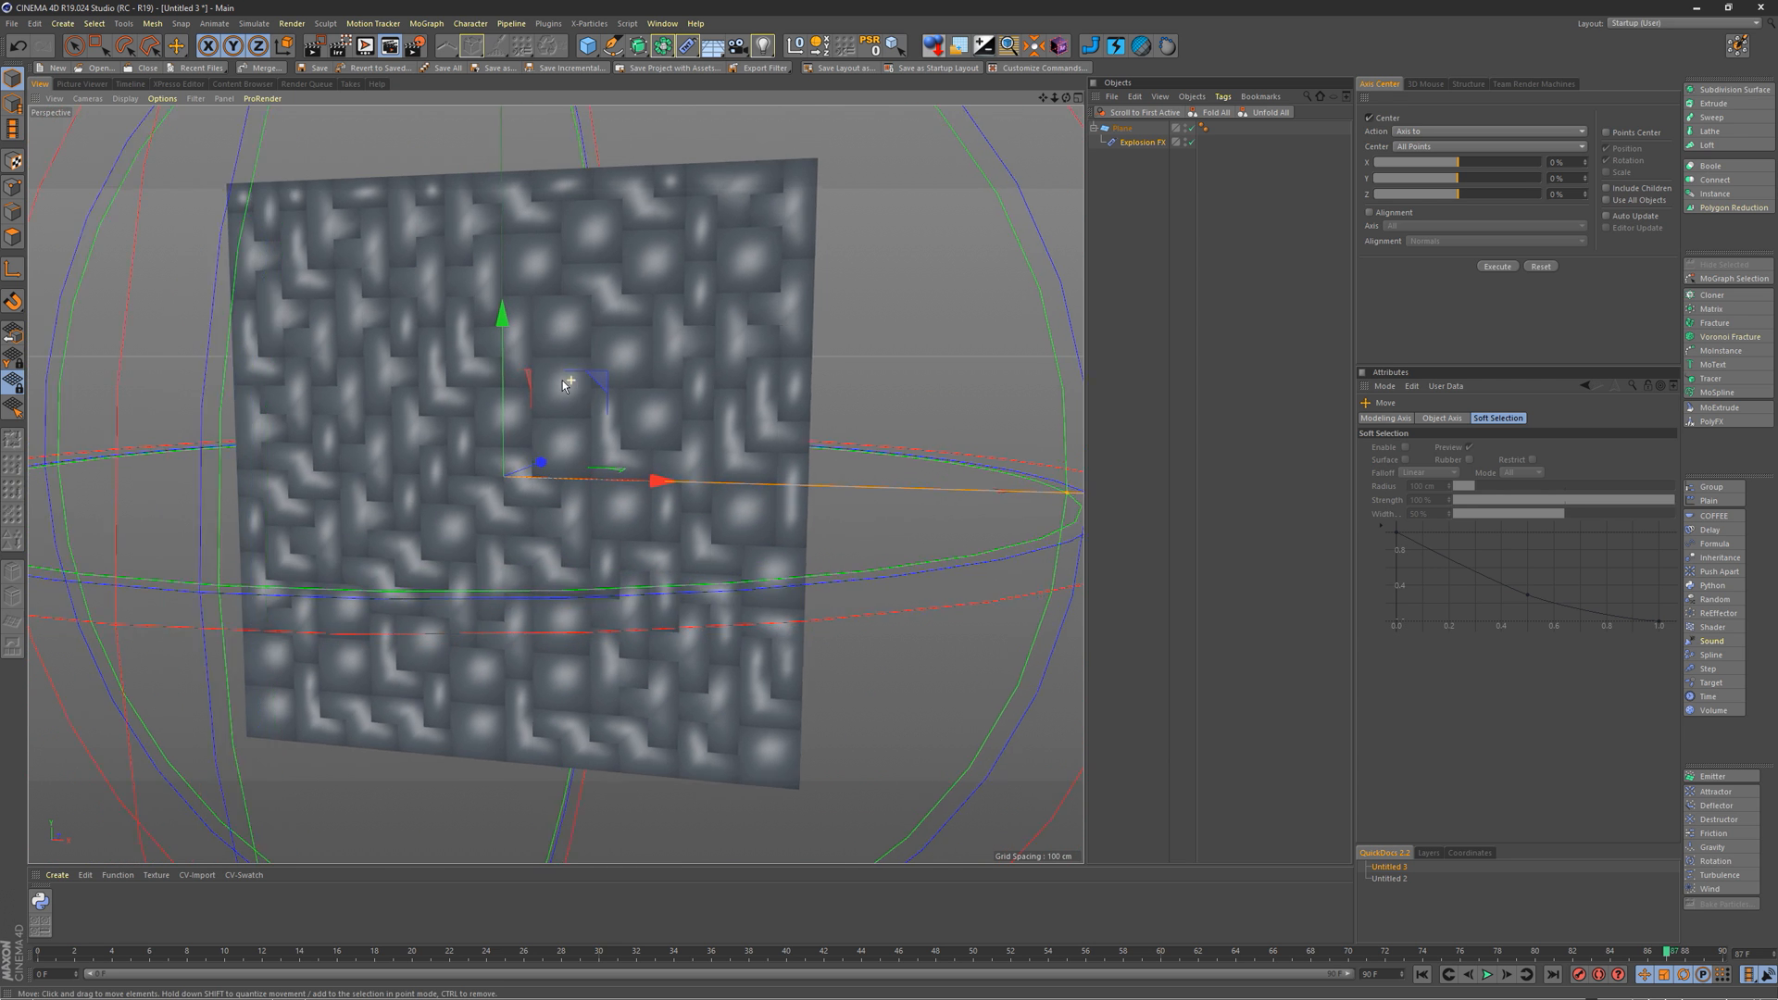
Step: Deselect the deformer and examine the four-polygon fragments across the plane from frontal and oblique views
mouse_move(571, 380)
left_mouse_down("alt")
mouse_move(500, 372)
mouse_move(611, 393)
mouse_move(533, 378)
mouse_move(561, 384)
left_mouse_up("alt")
right_click_drag(561, 380, 521, 381, "alt")
middle_click_drag(521, 381, 517, 367, "alt")
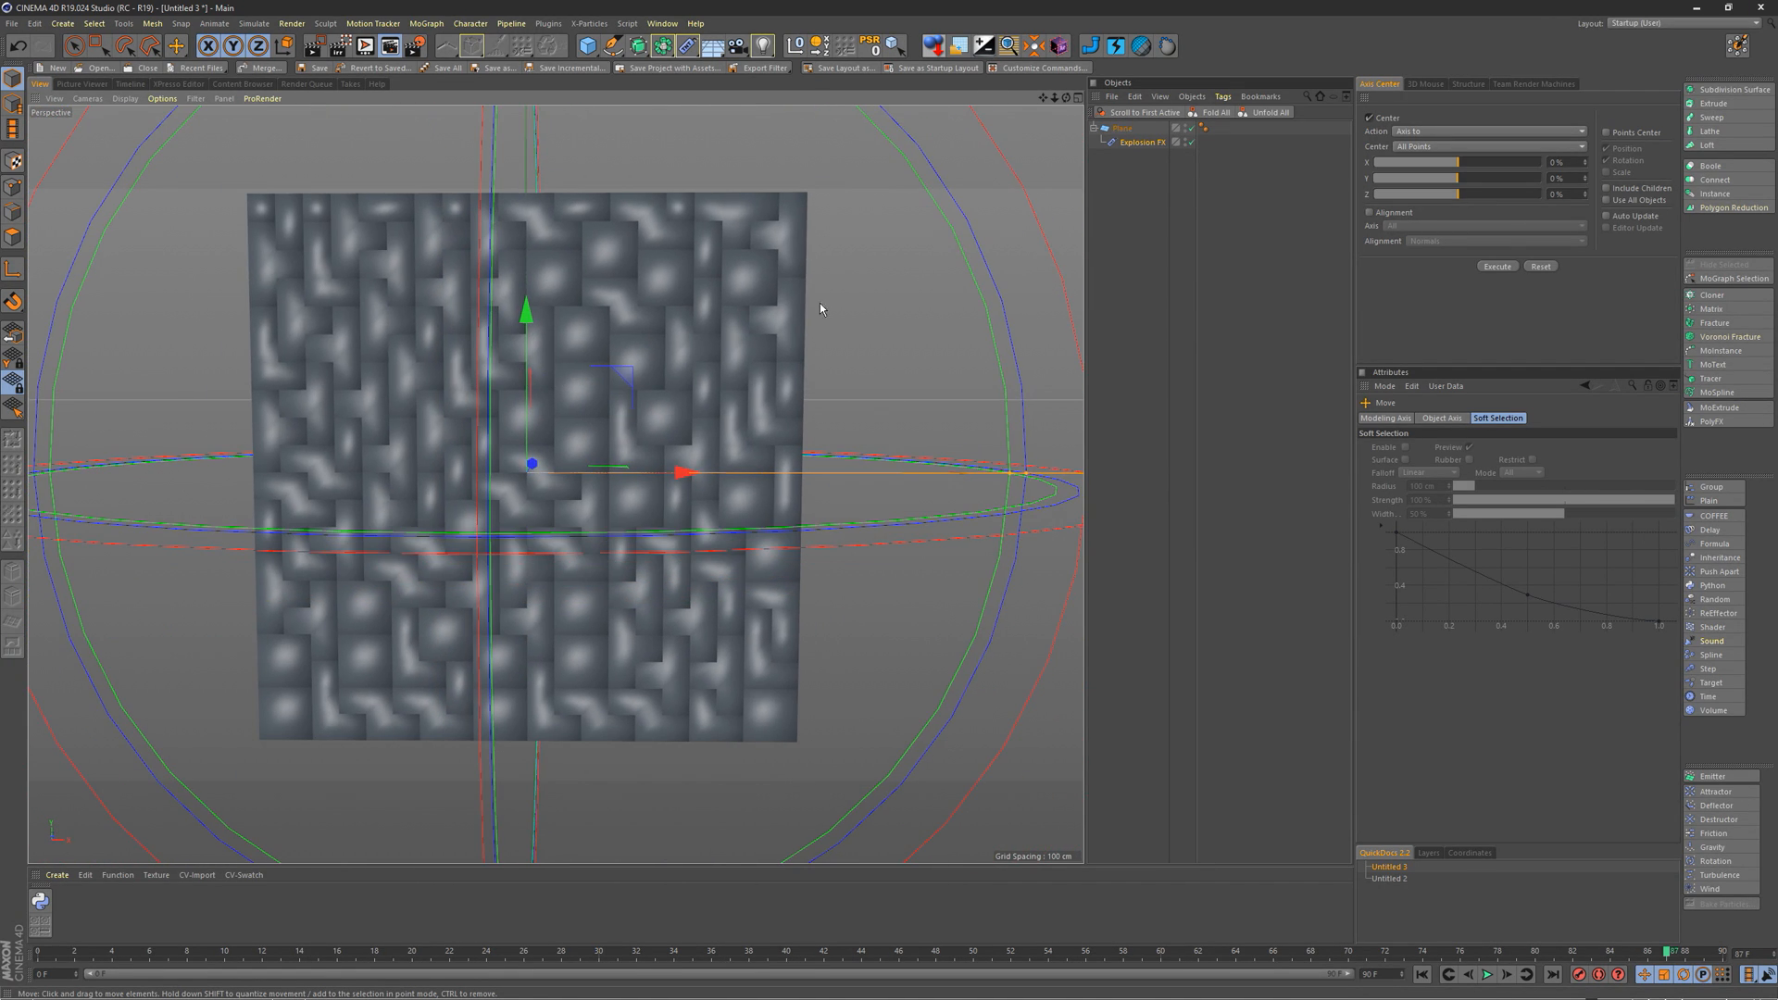
left_click(820, 303)
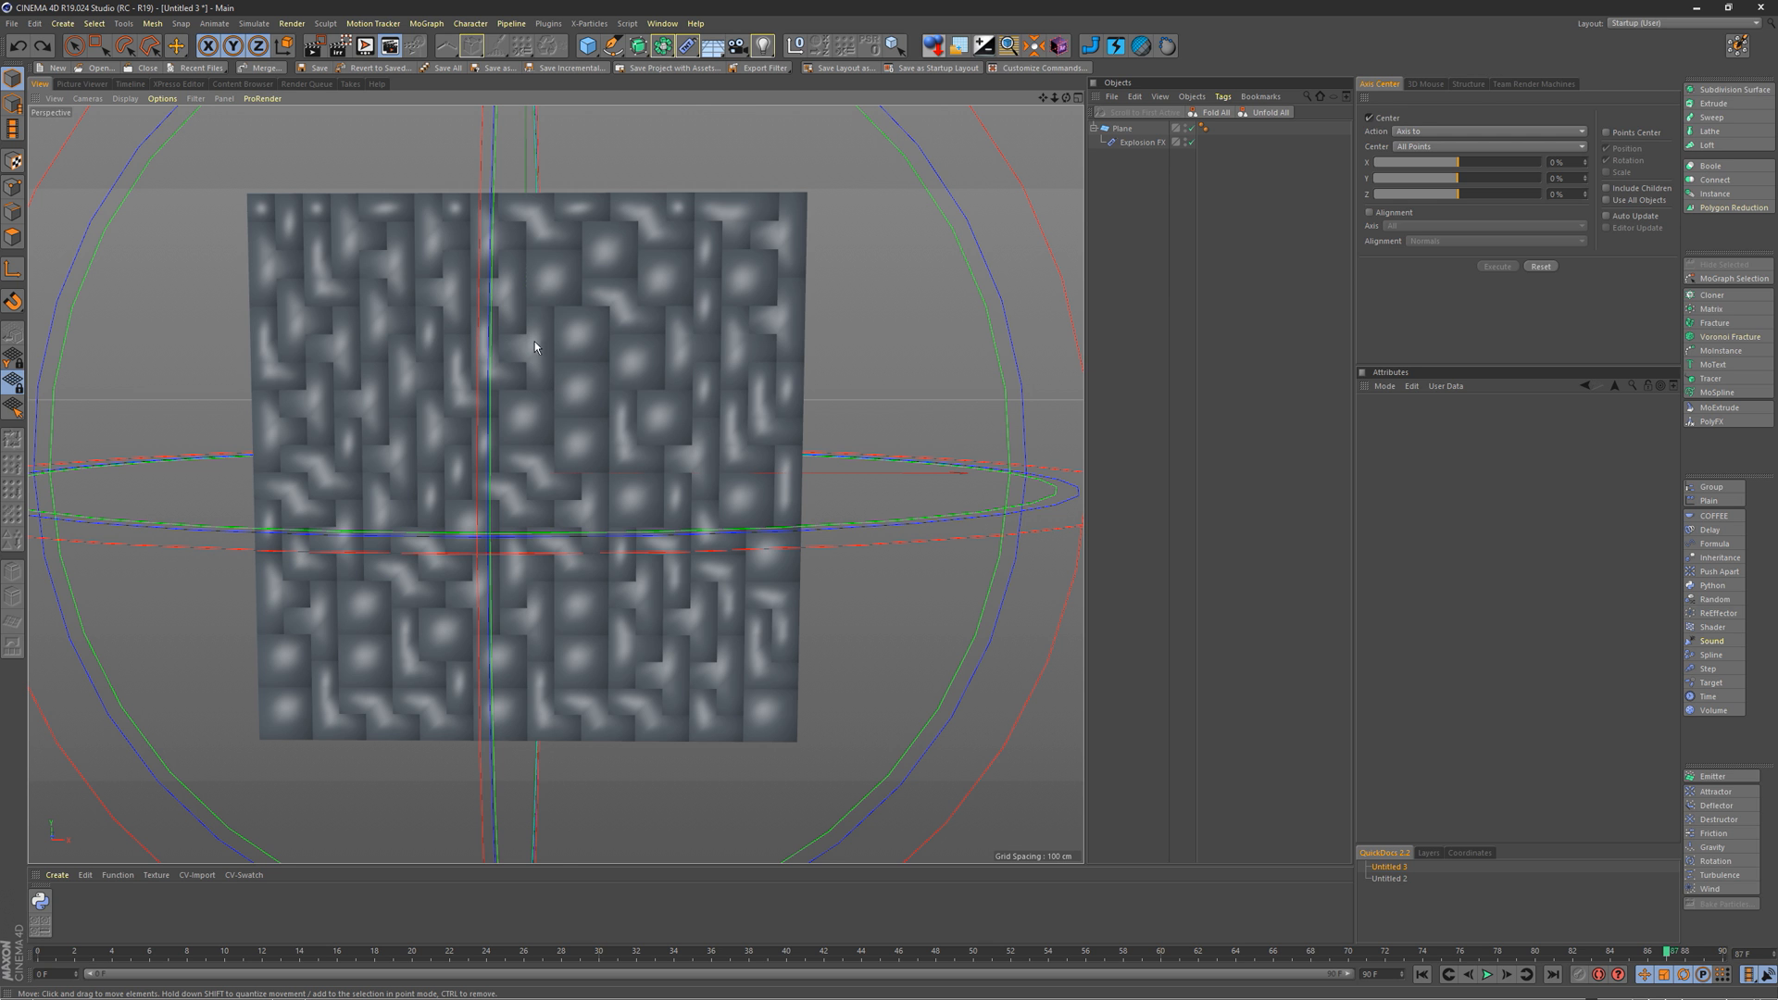
left_click_drag(535, 340, 454, 359, "alt")
right_click_drag(454, 359, 553, 315, "alt")
left_click_drag(570, 335, 786, 276, "alt")
Step: Add a MoGraph Fracture object and make the plane with its Explosion FX deformer a child of it
left_click(1135, 131)
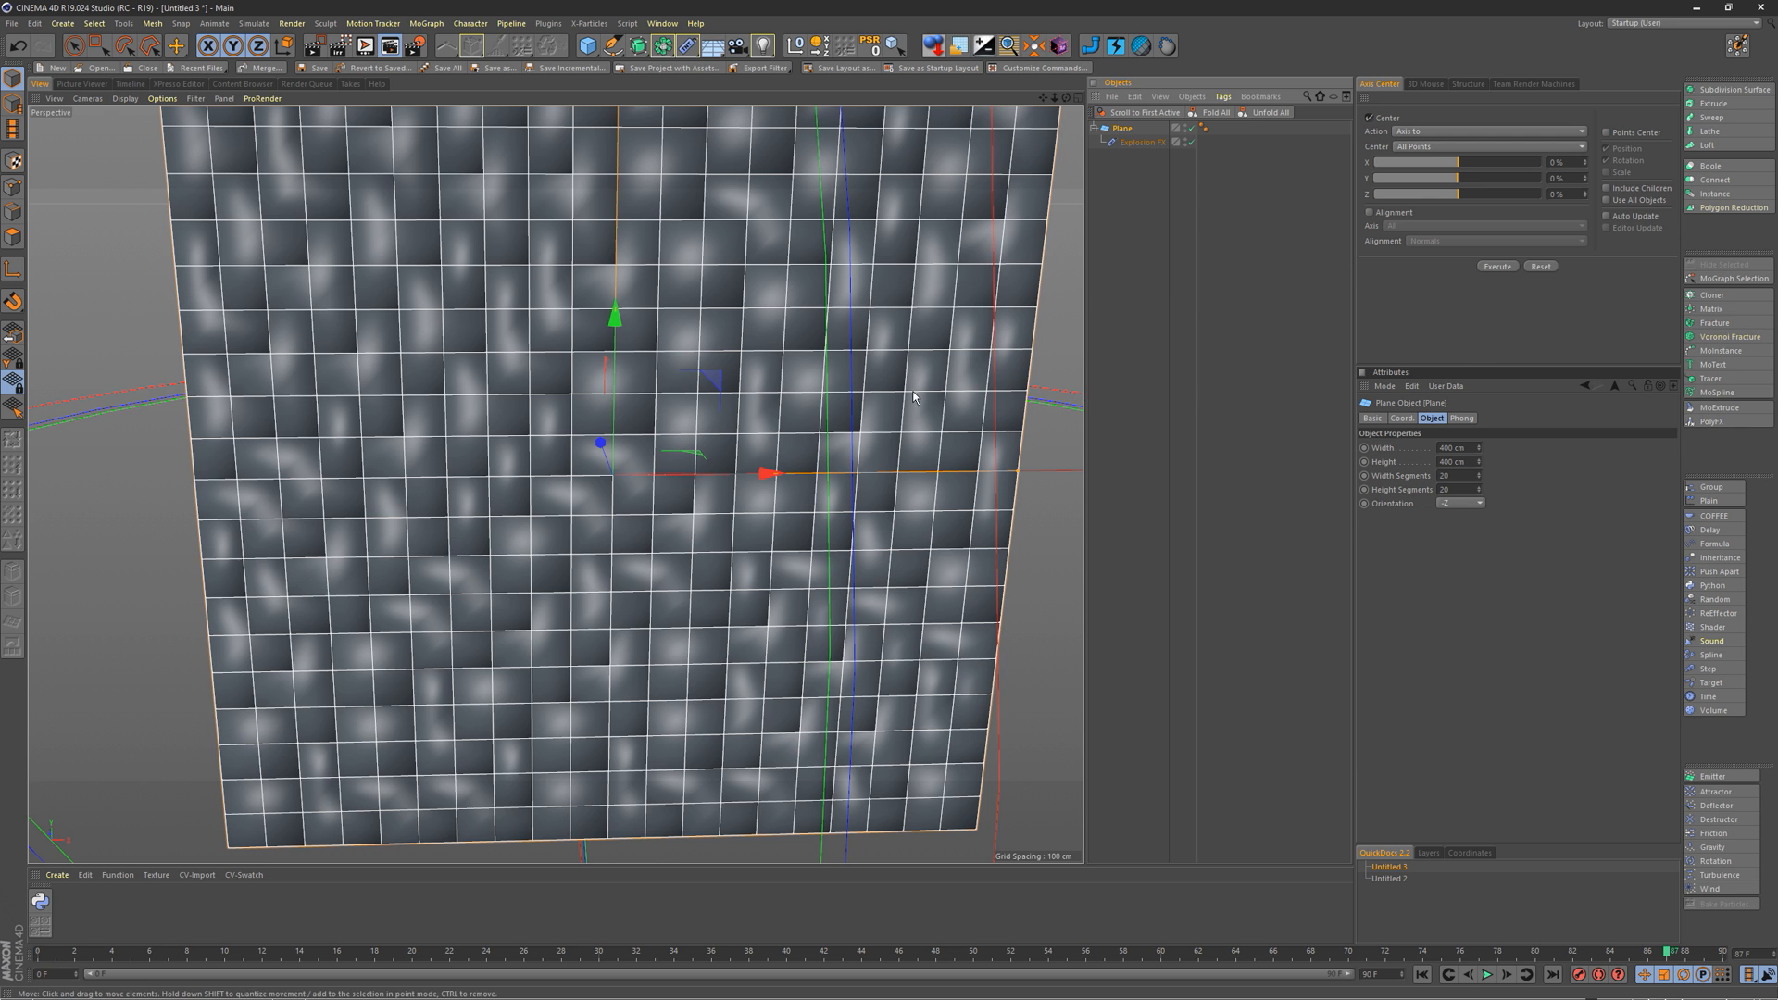
left_click_drag(917, 393, 839, 369, "alt")
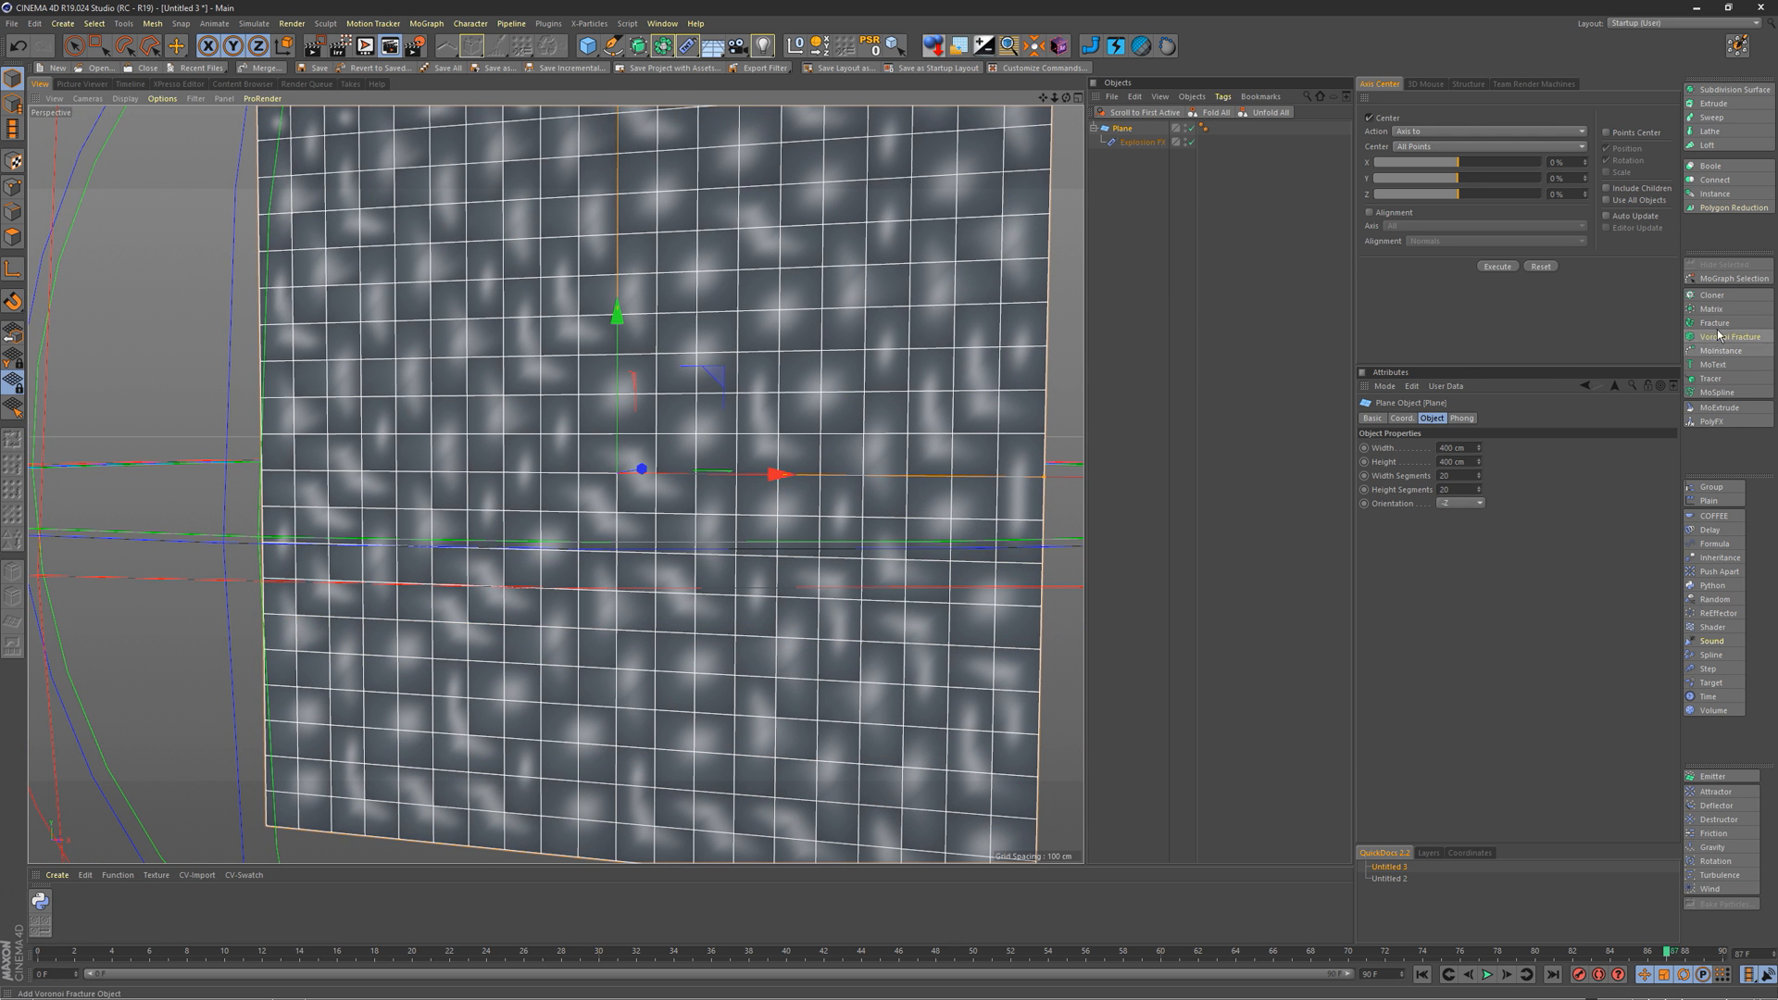
left_click(1715, 323)
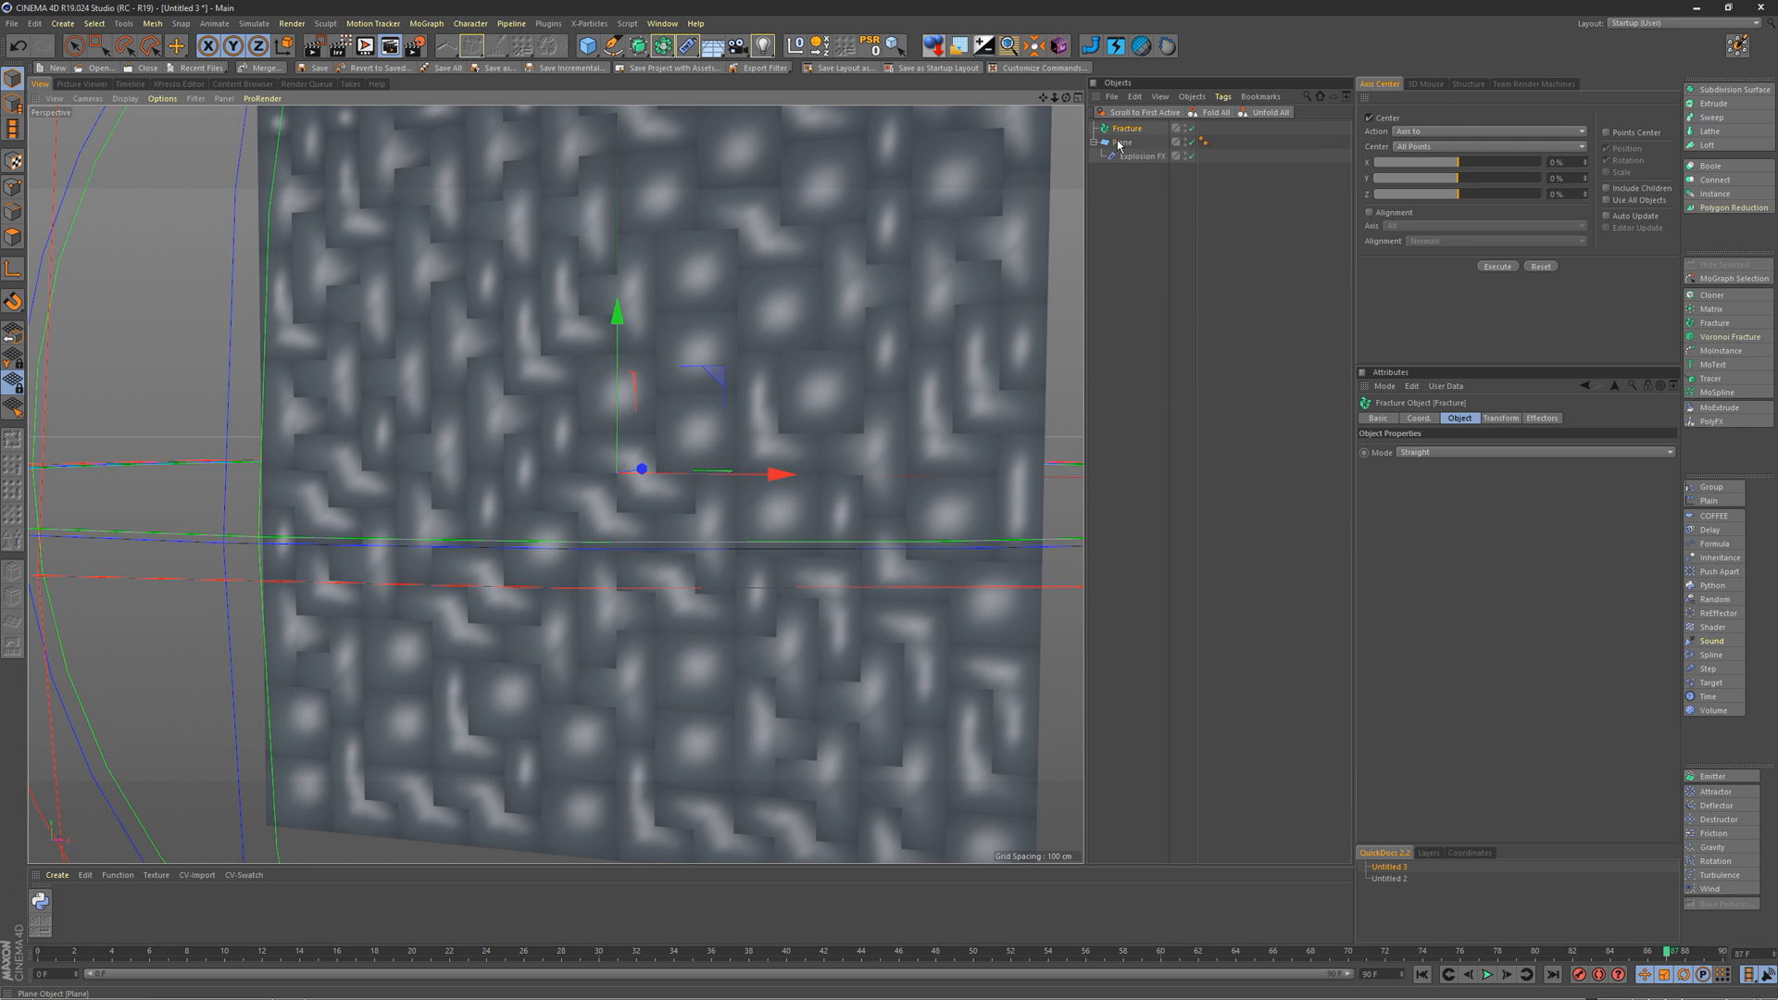
left_click_drag(1118, 145, 1126, 131)
left_click_drag(841, 290, 608, 329, "alt")
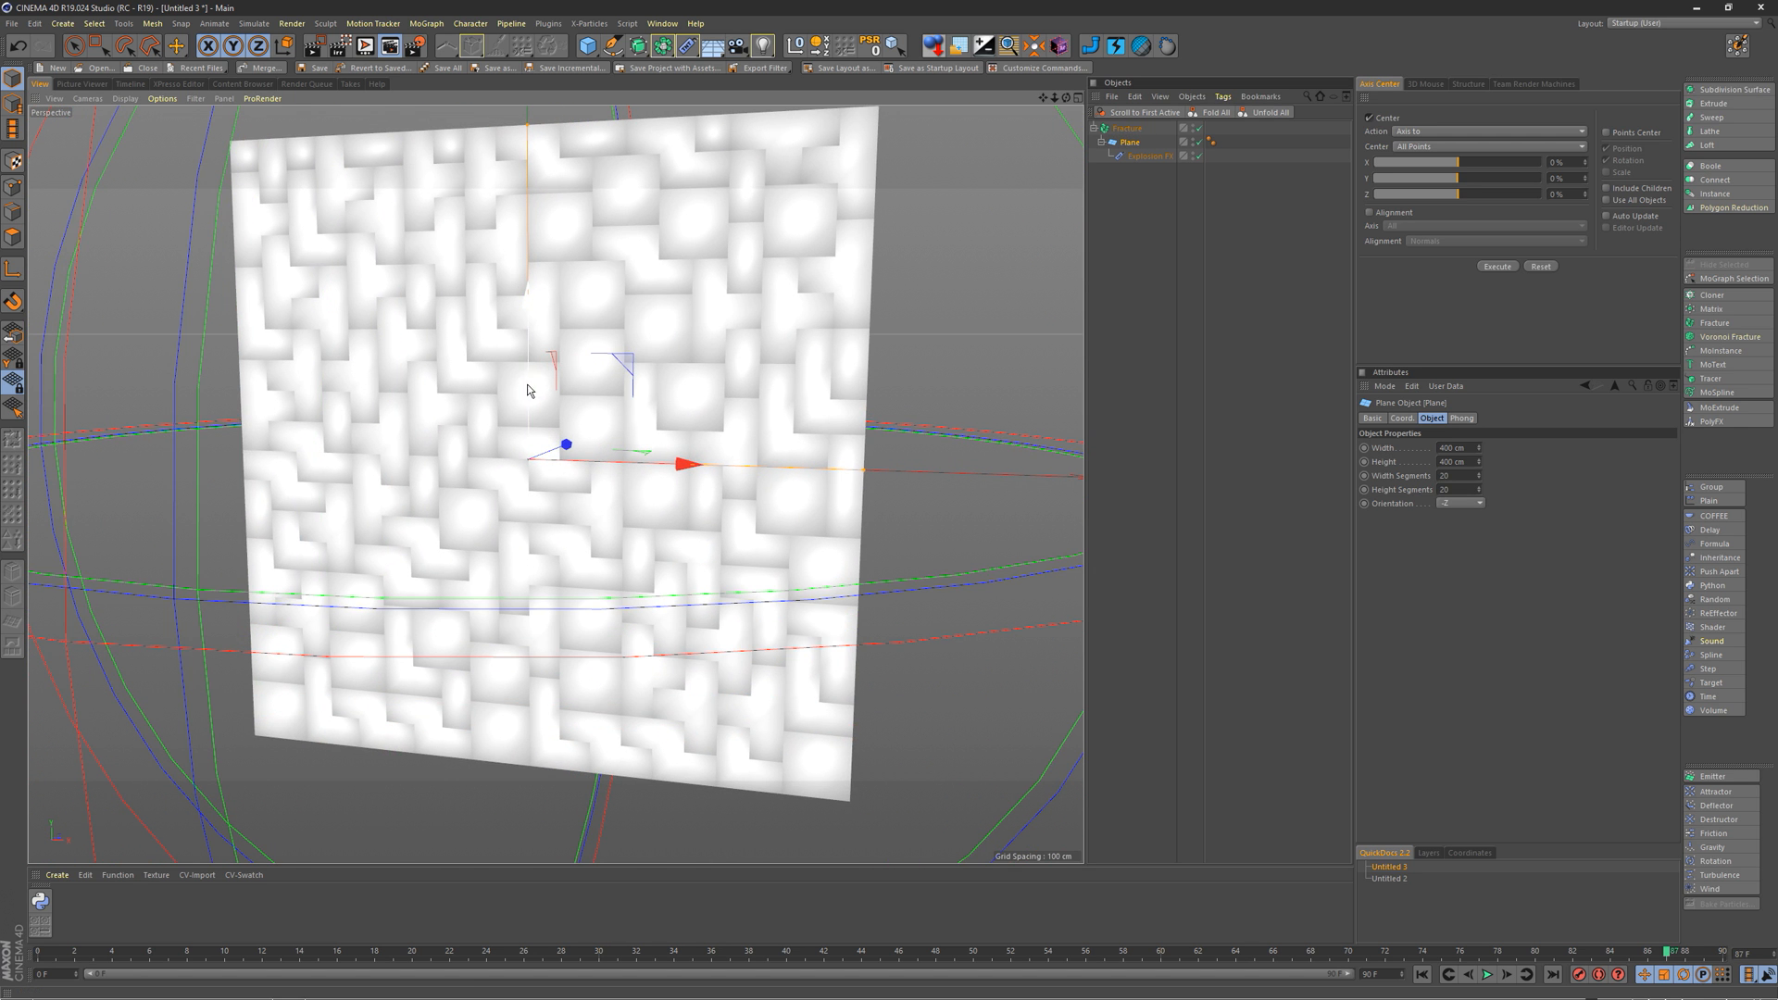
Step: Set the Fracture object's mode to Explode Segments so each fragment is treated as a separate clone
left_click(1128, 129)
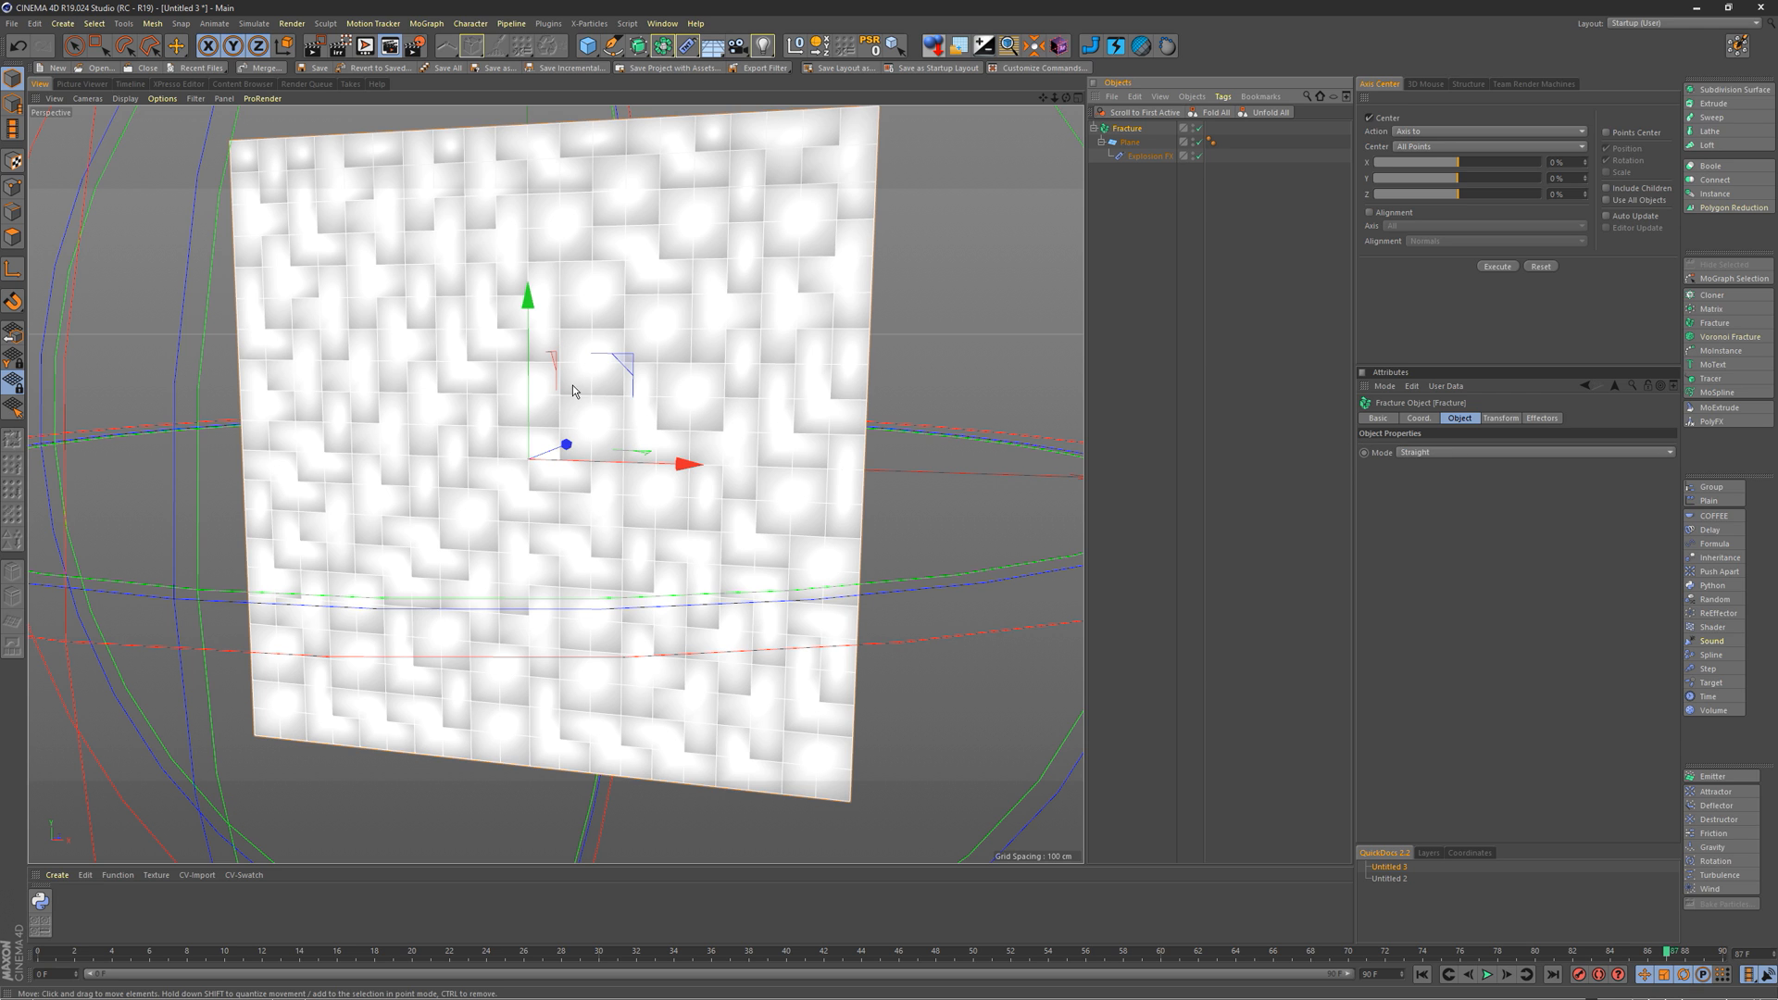
left_click(1433, 453)
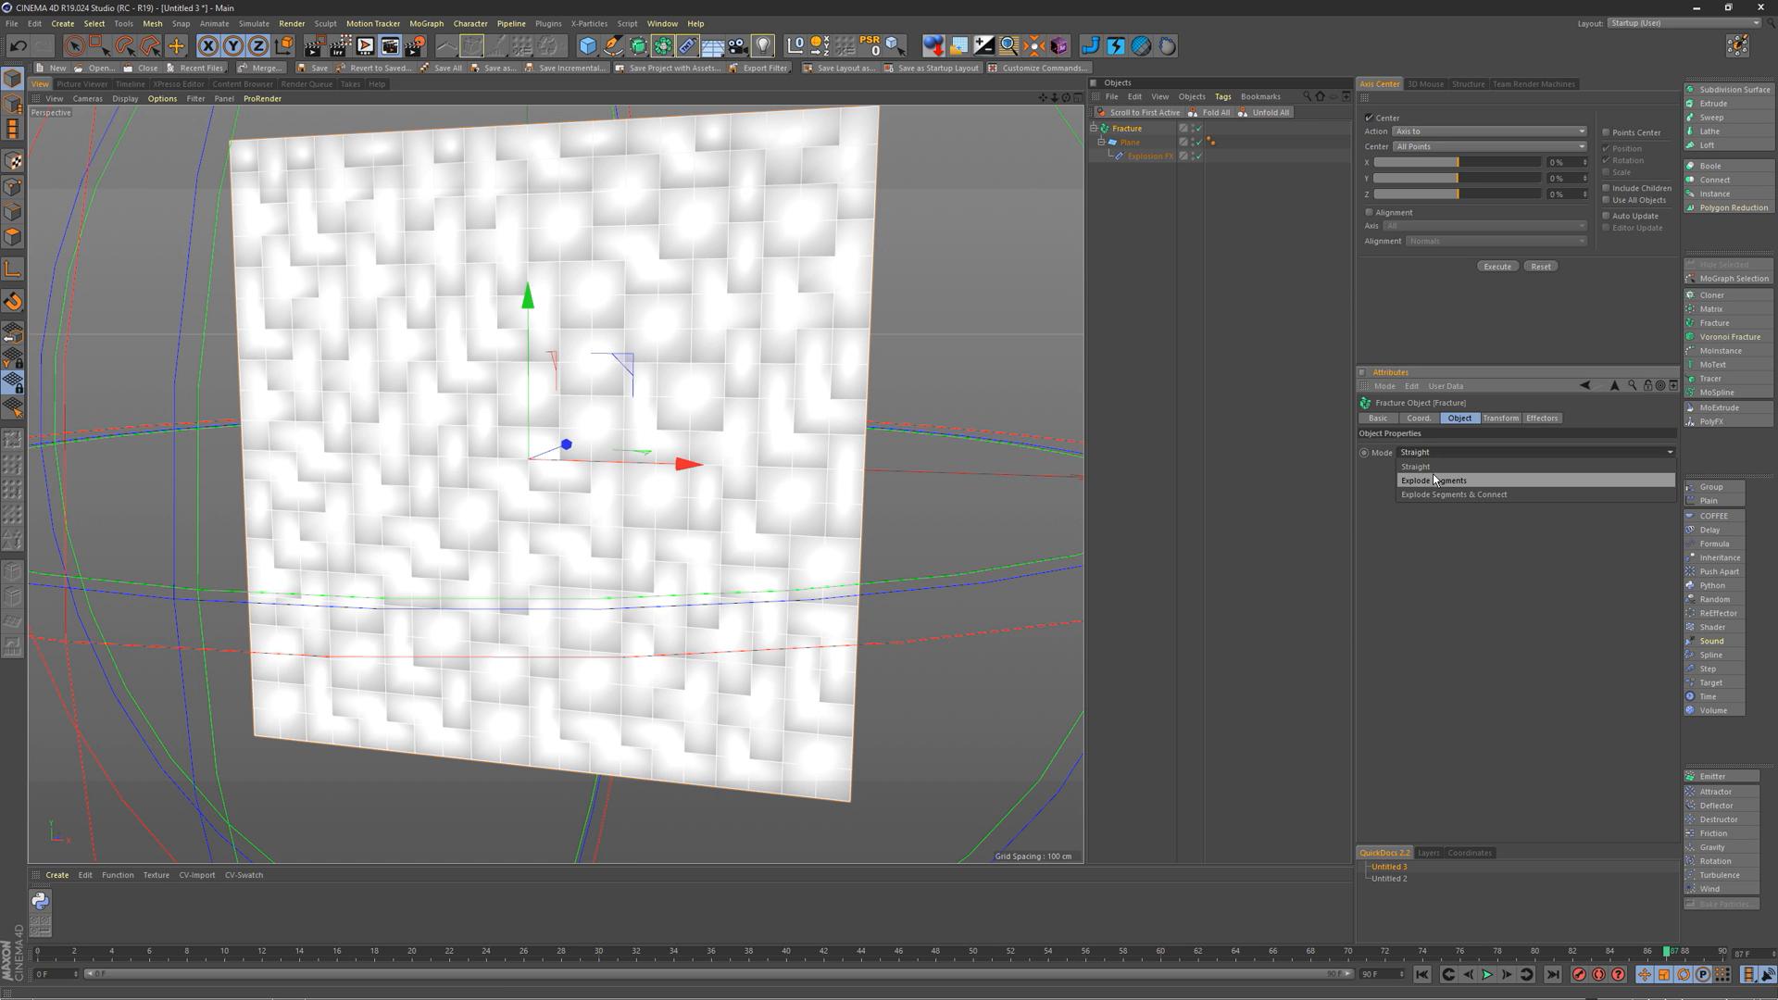
left_click(1417, 480)
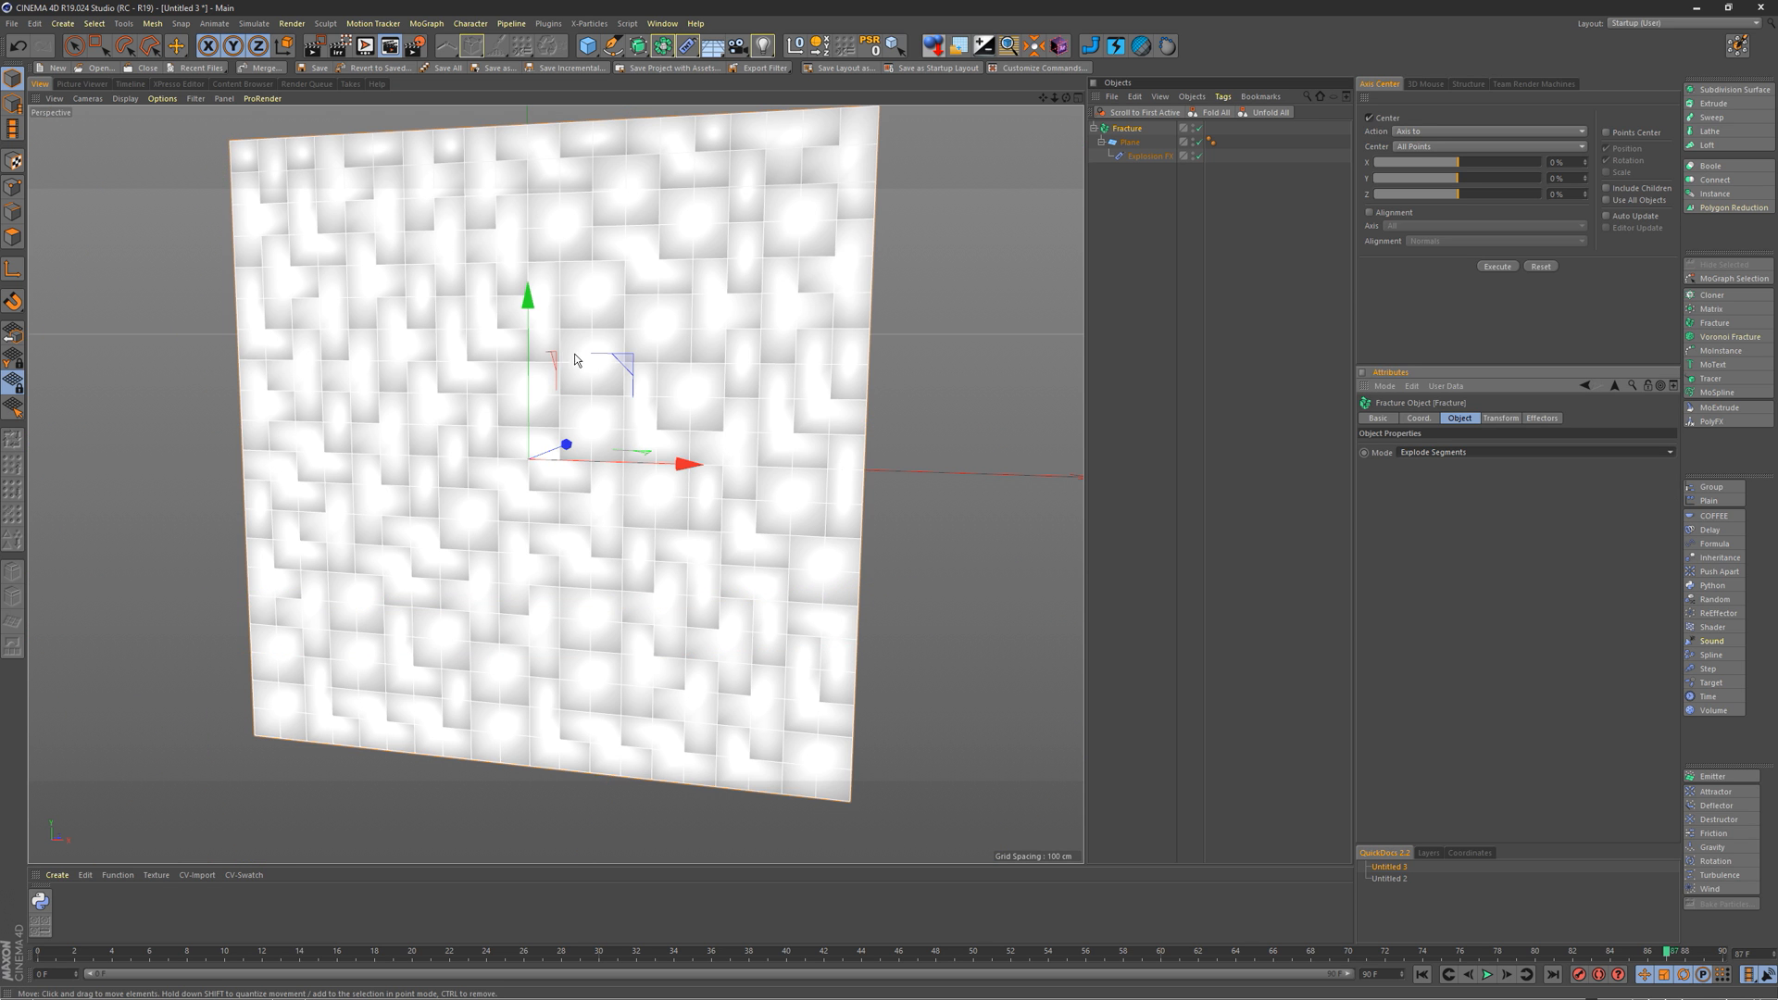
right_click_drag(574, 353, 527, 358, "alt")
middle_click_drag(528, 357, 530, 413, "alt")
left_click_drag(531, 413, 590, 382, "alt")
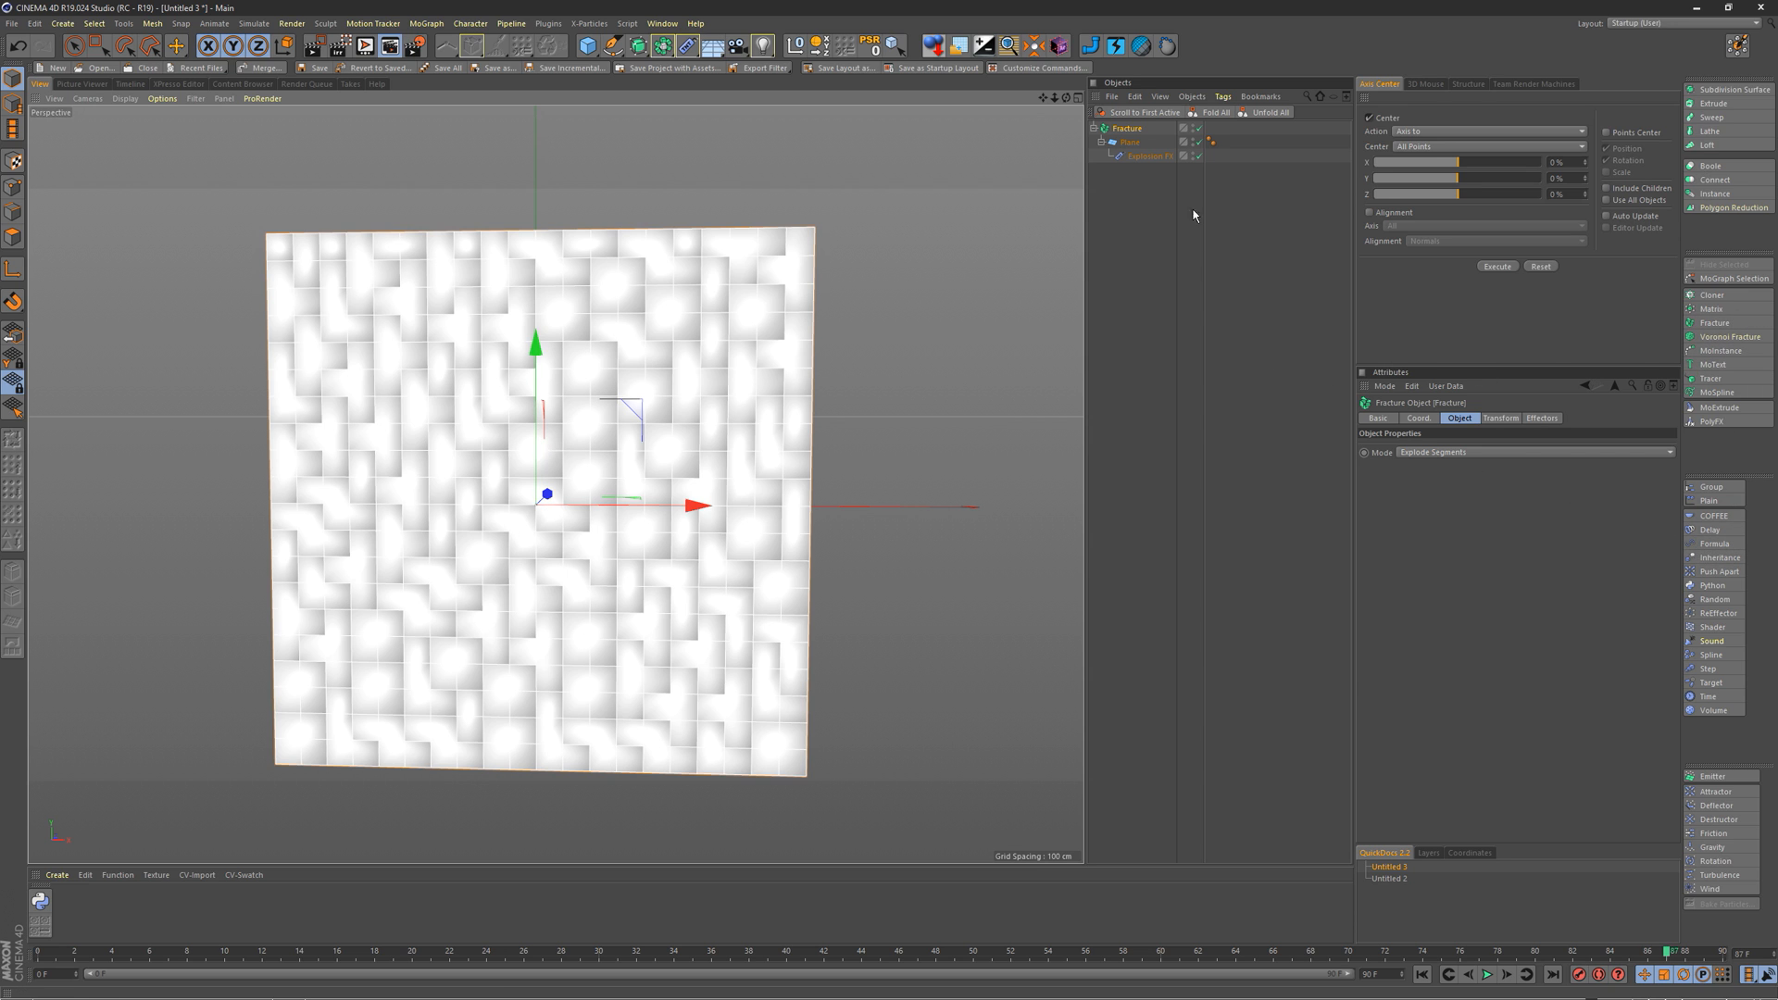
Step: Add a Plain effector to the Fracture object with a Y position offset of 200 cm and a Linear falloff
left_click(1125, 127)
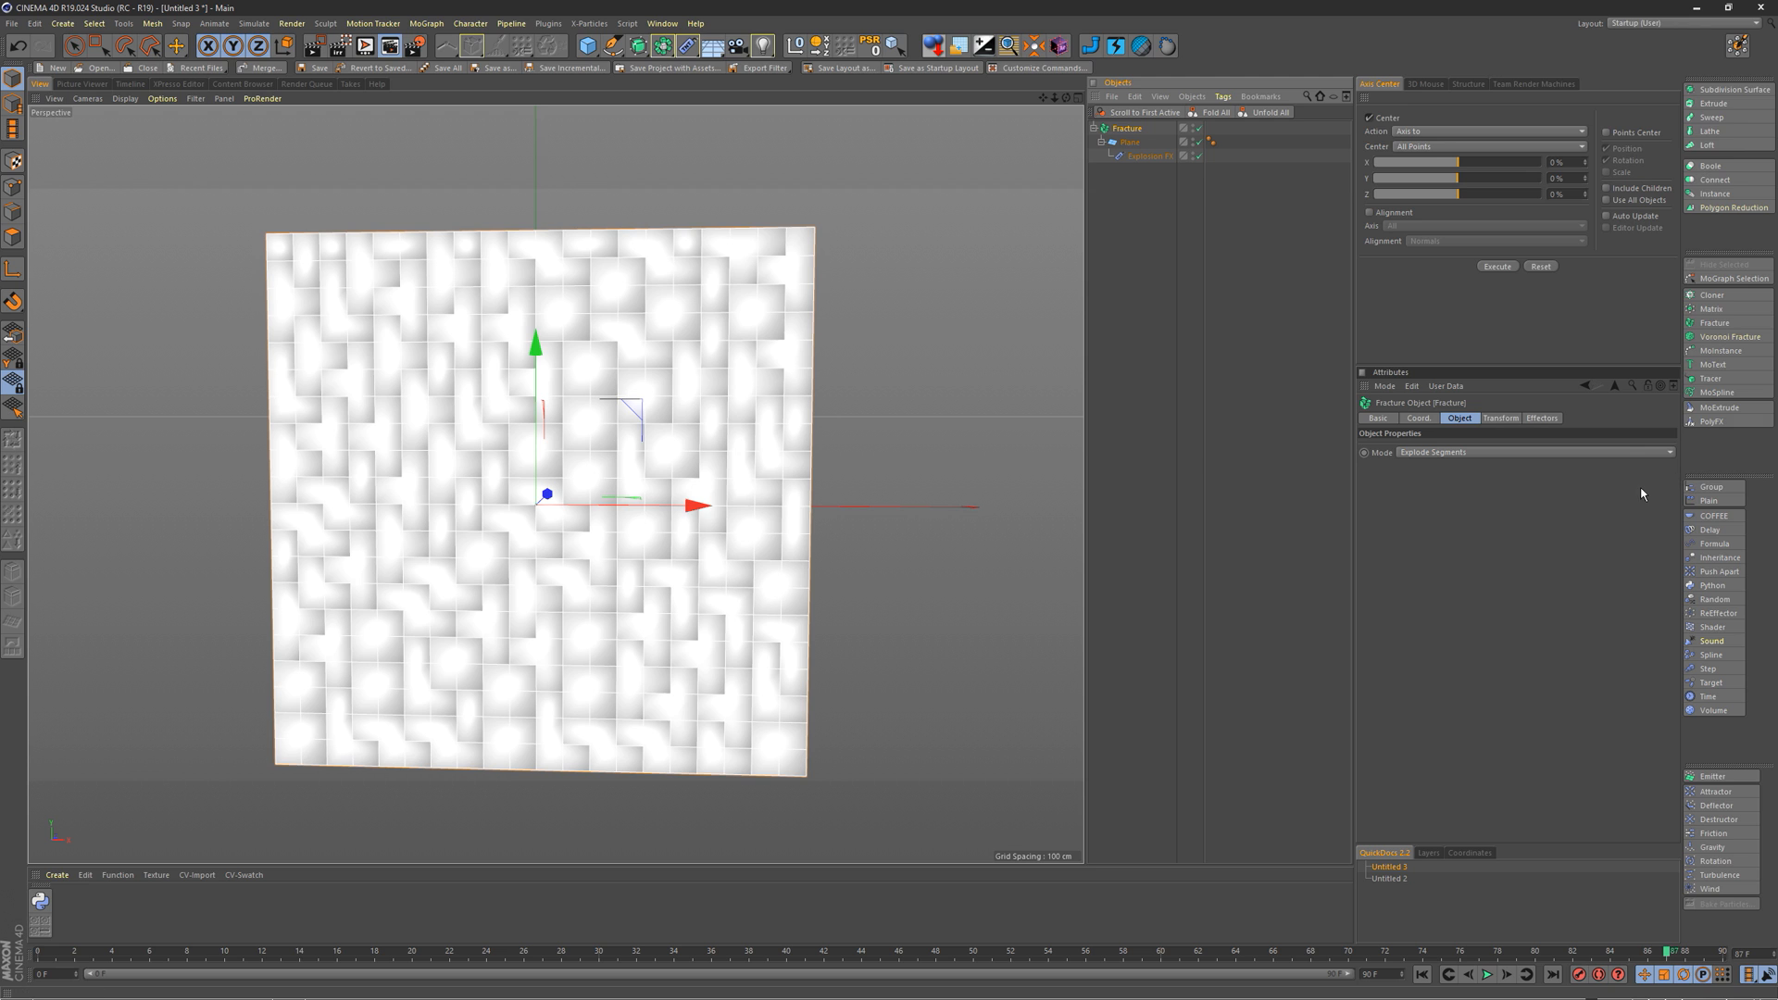
left_click(1708, 501)
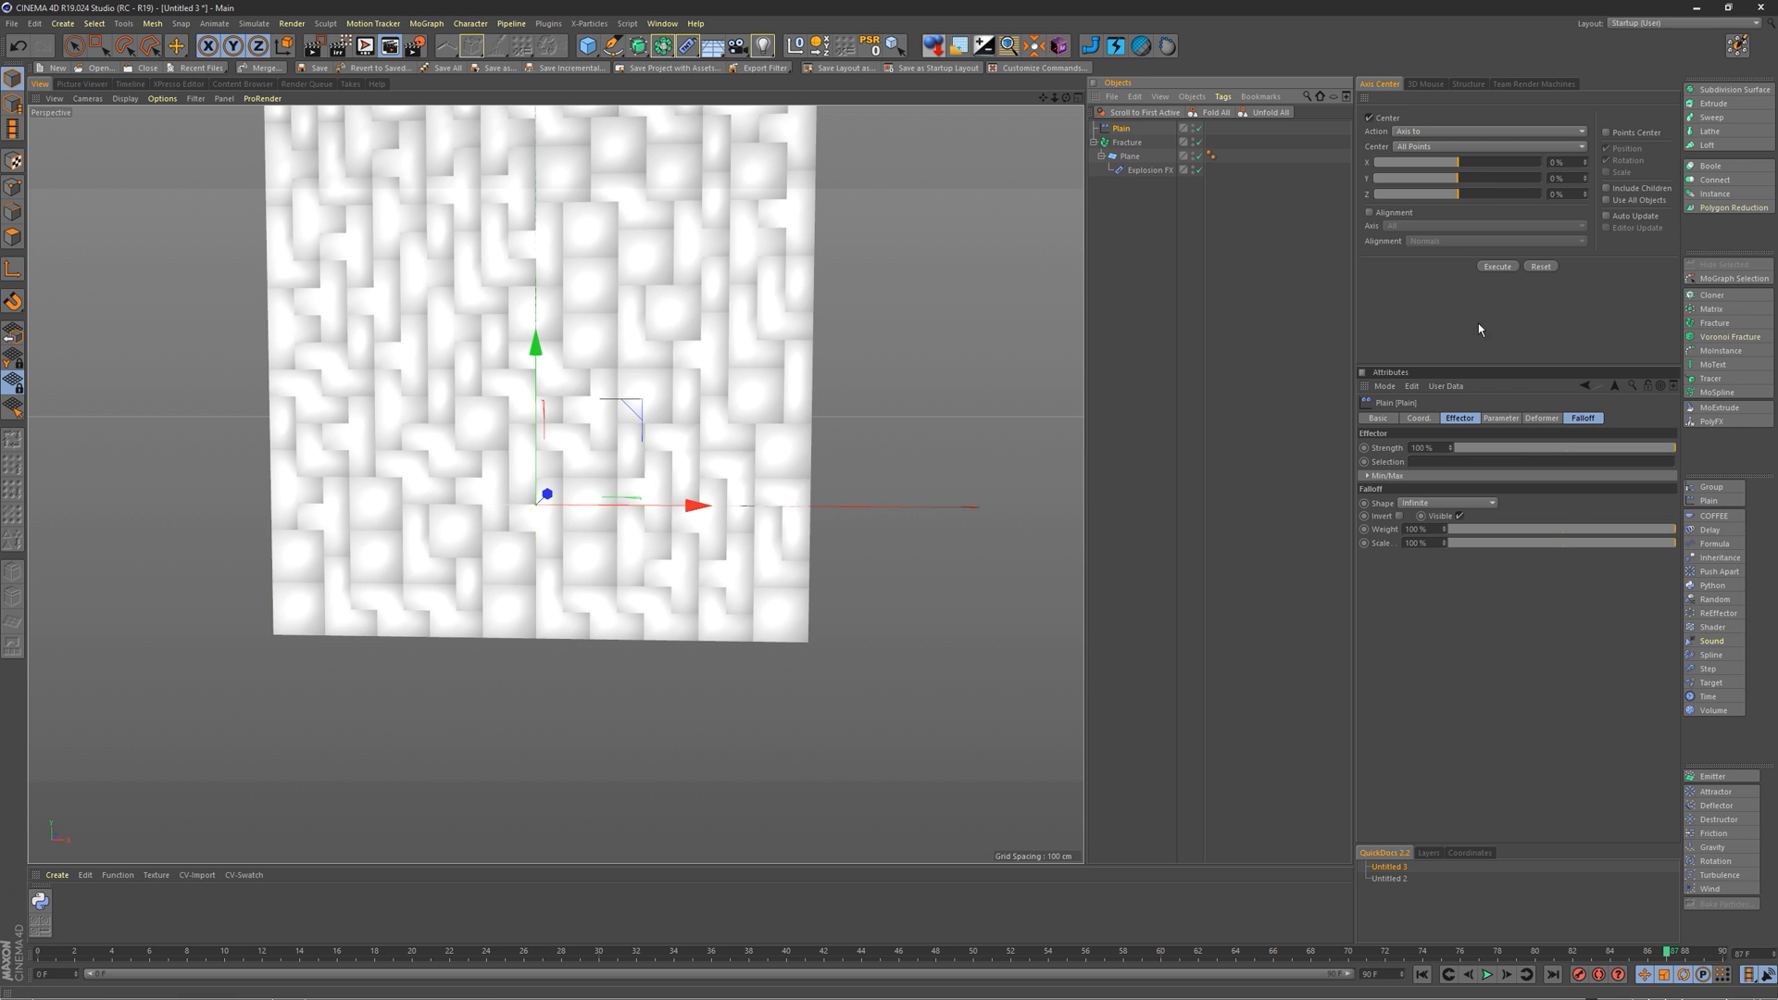
left_click(1501, 419)
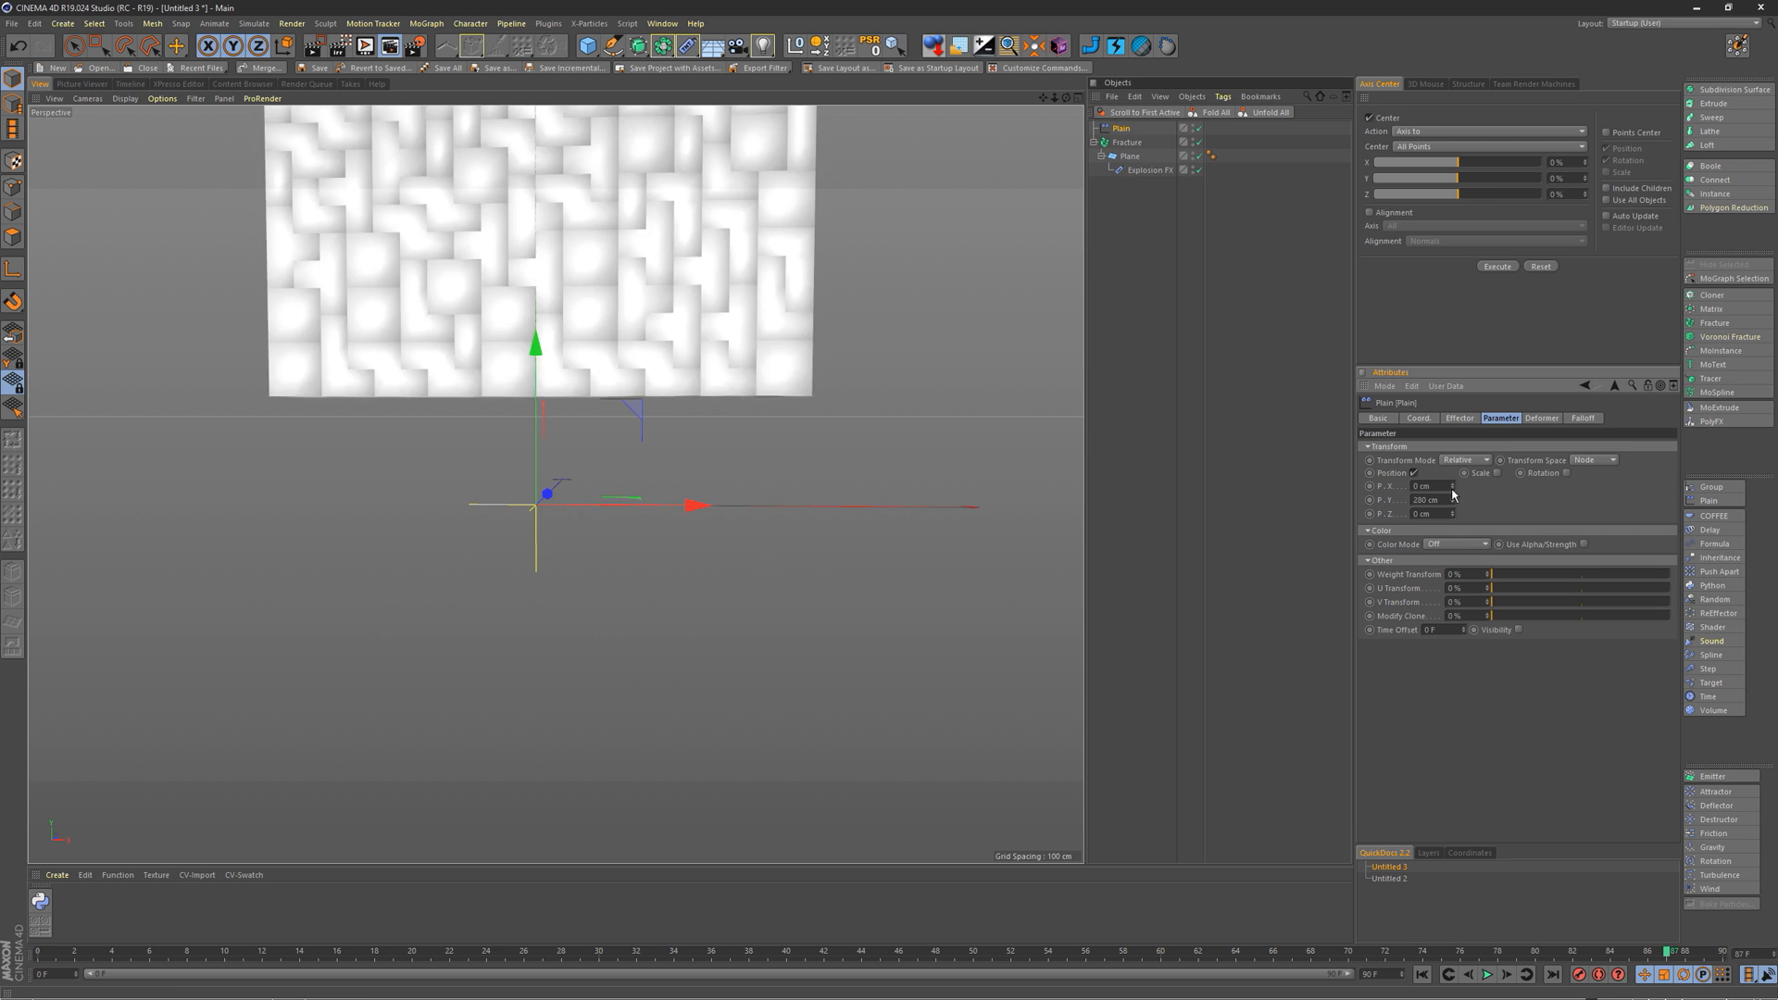
left_click(1591, 420)
left_click(1450, 449)
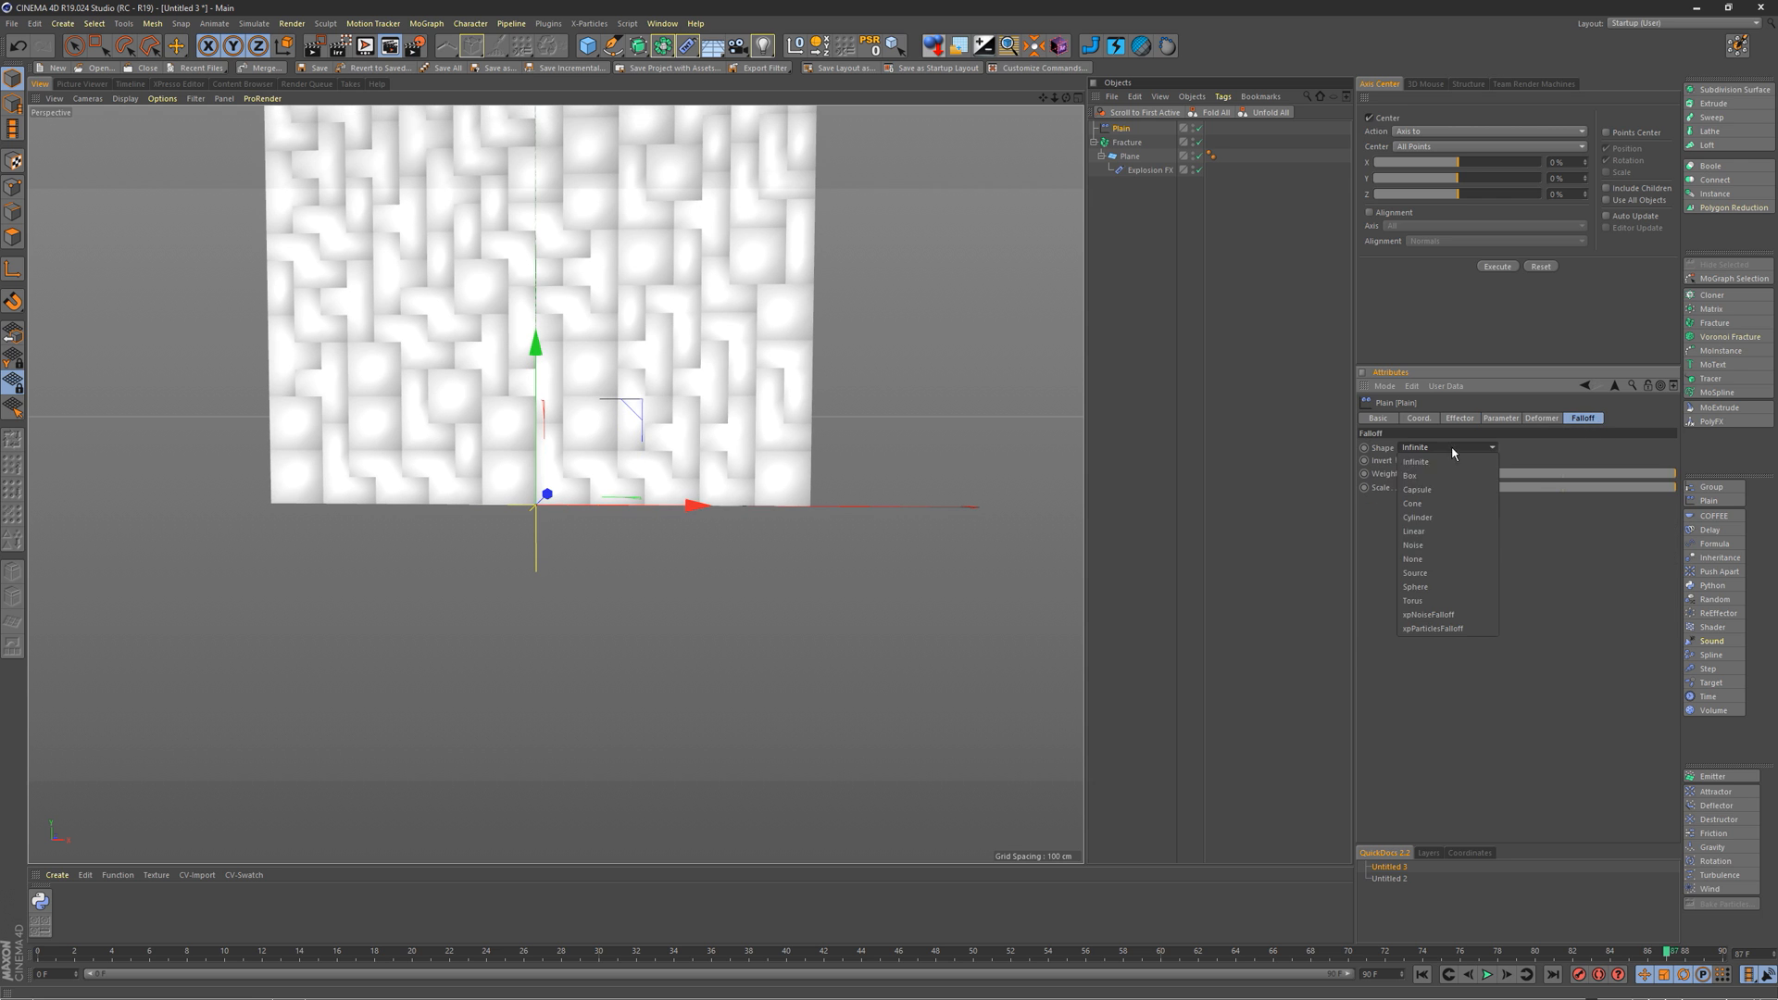
left_click(1414, 530)
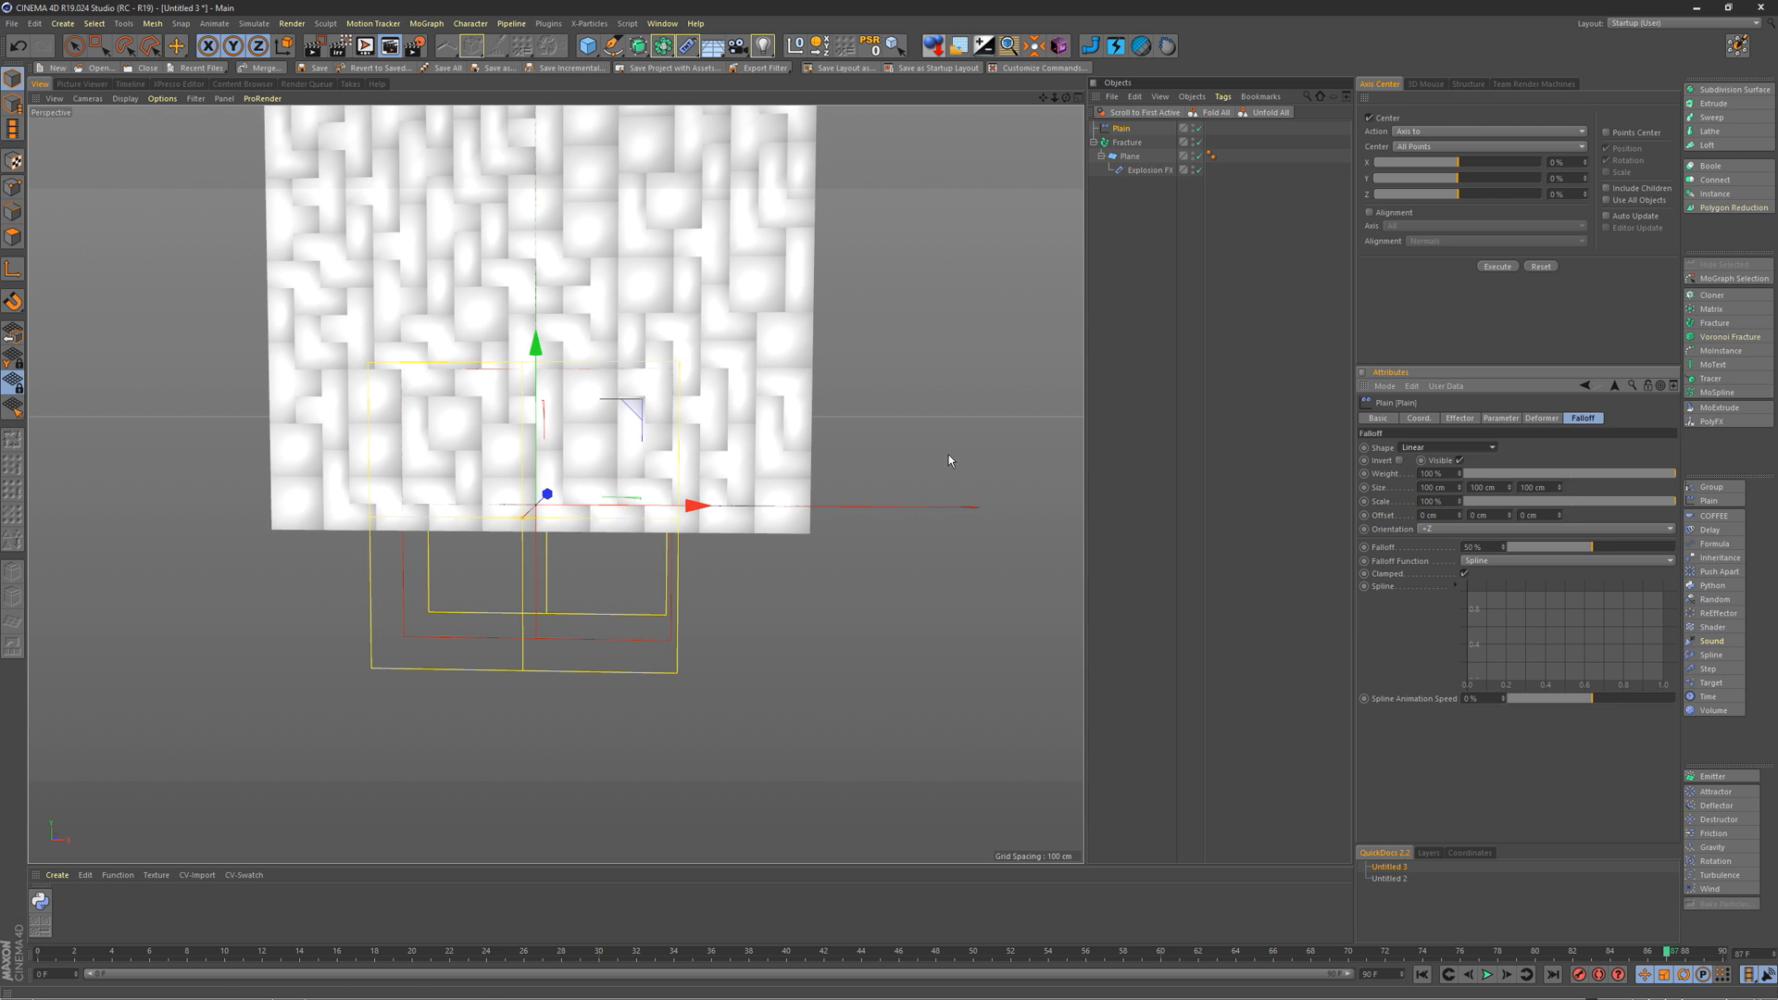
Step: Rotate the Plain effector about 90° so its linear falloff runs vertically along the plane, and raise it slightly
key("r")
left_click_drag(536, 408, 525, 574)
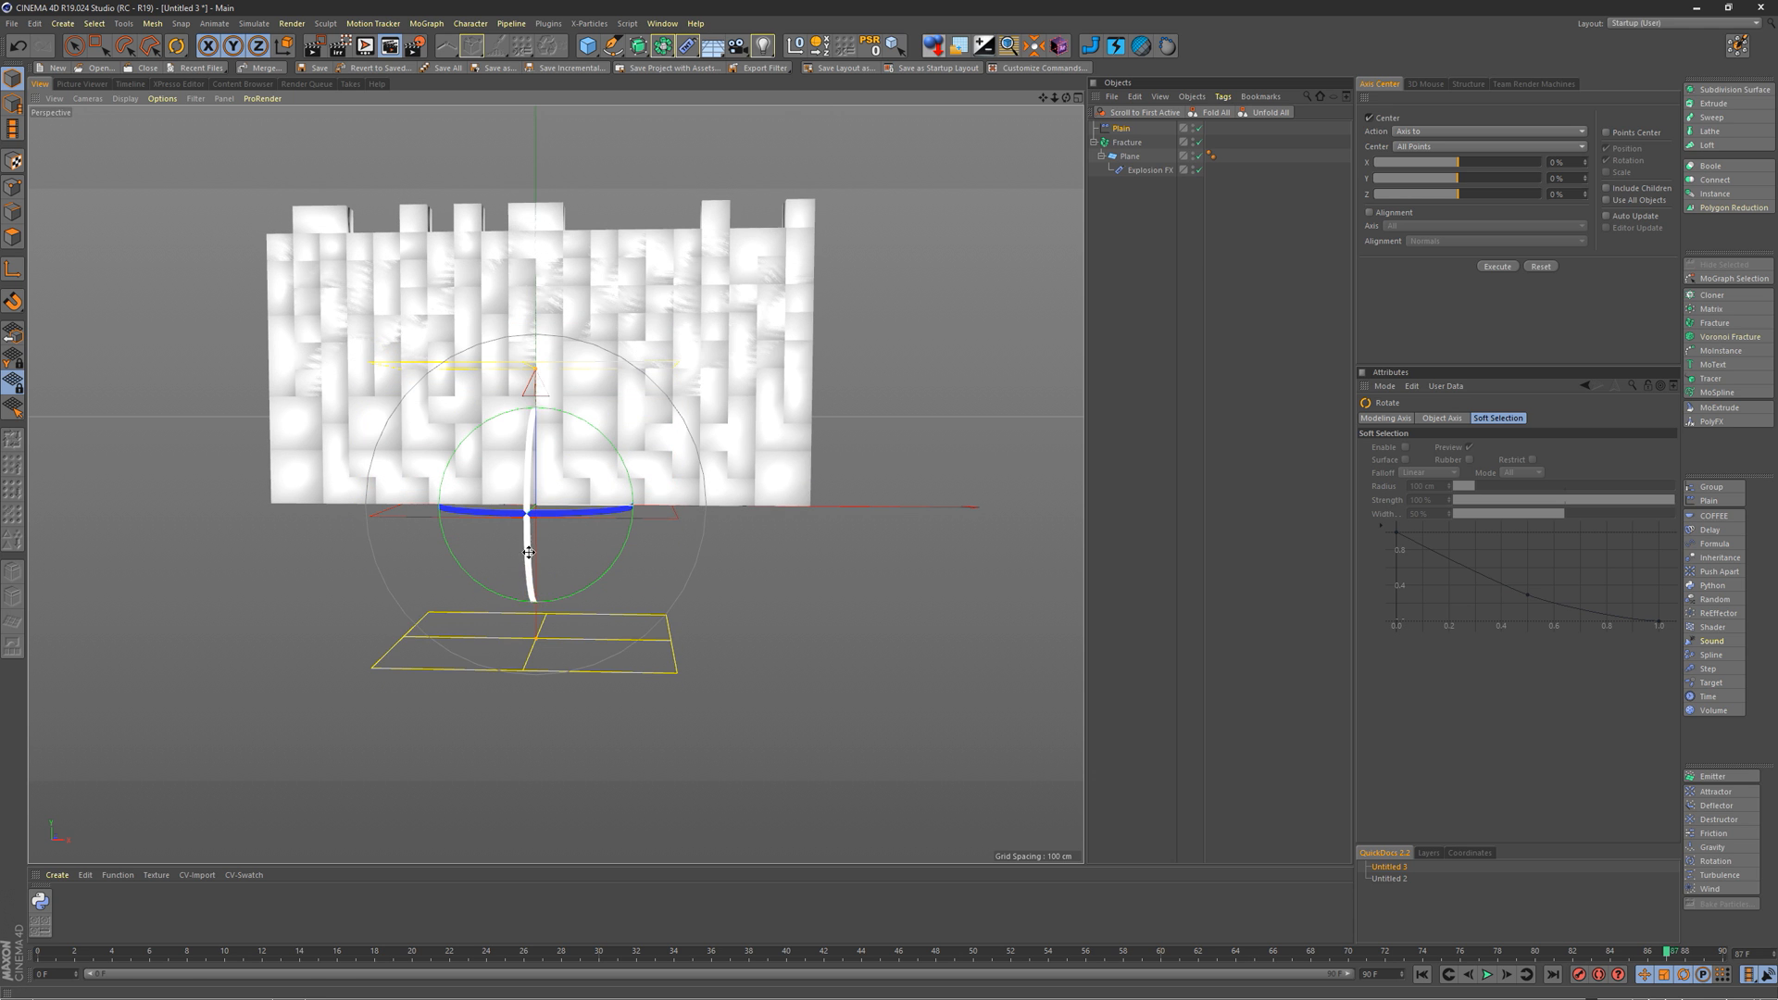
key("e")
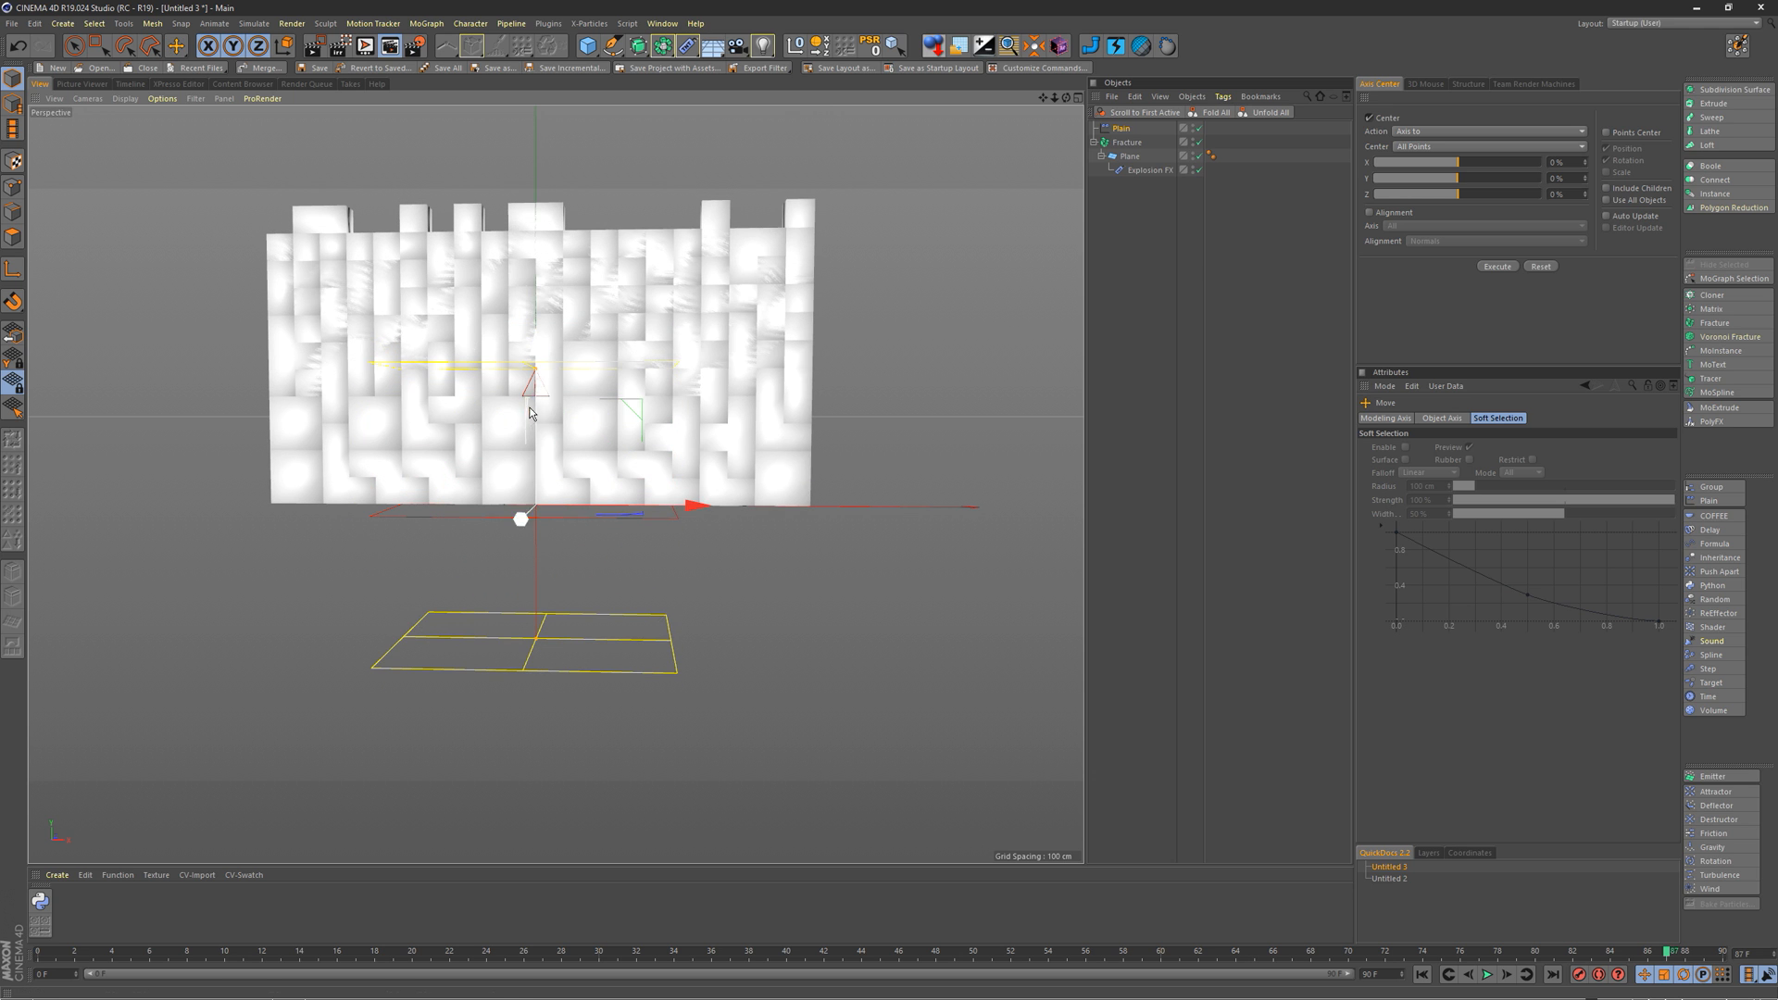
left_click_drag(535, 350, 730, 313)
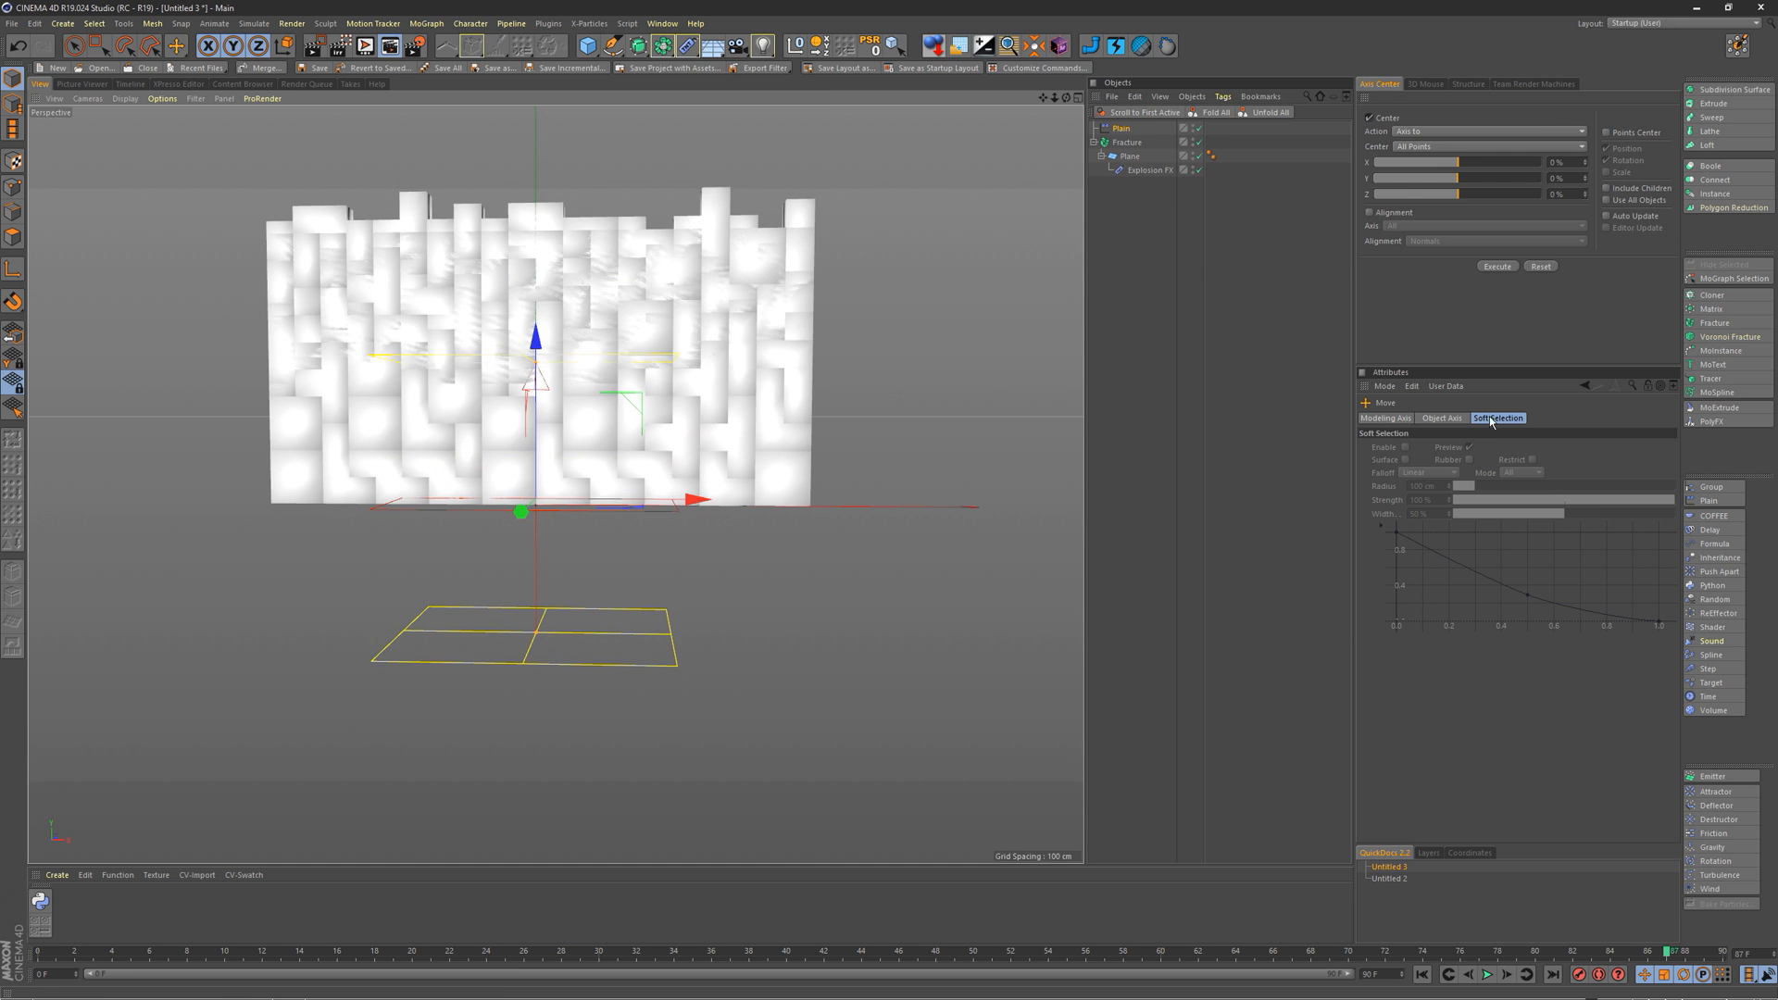
Step: Invert the Plain effector's linear falloff and shift the effector to test how the upper fragments lift off
left_click(1136, 130)
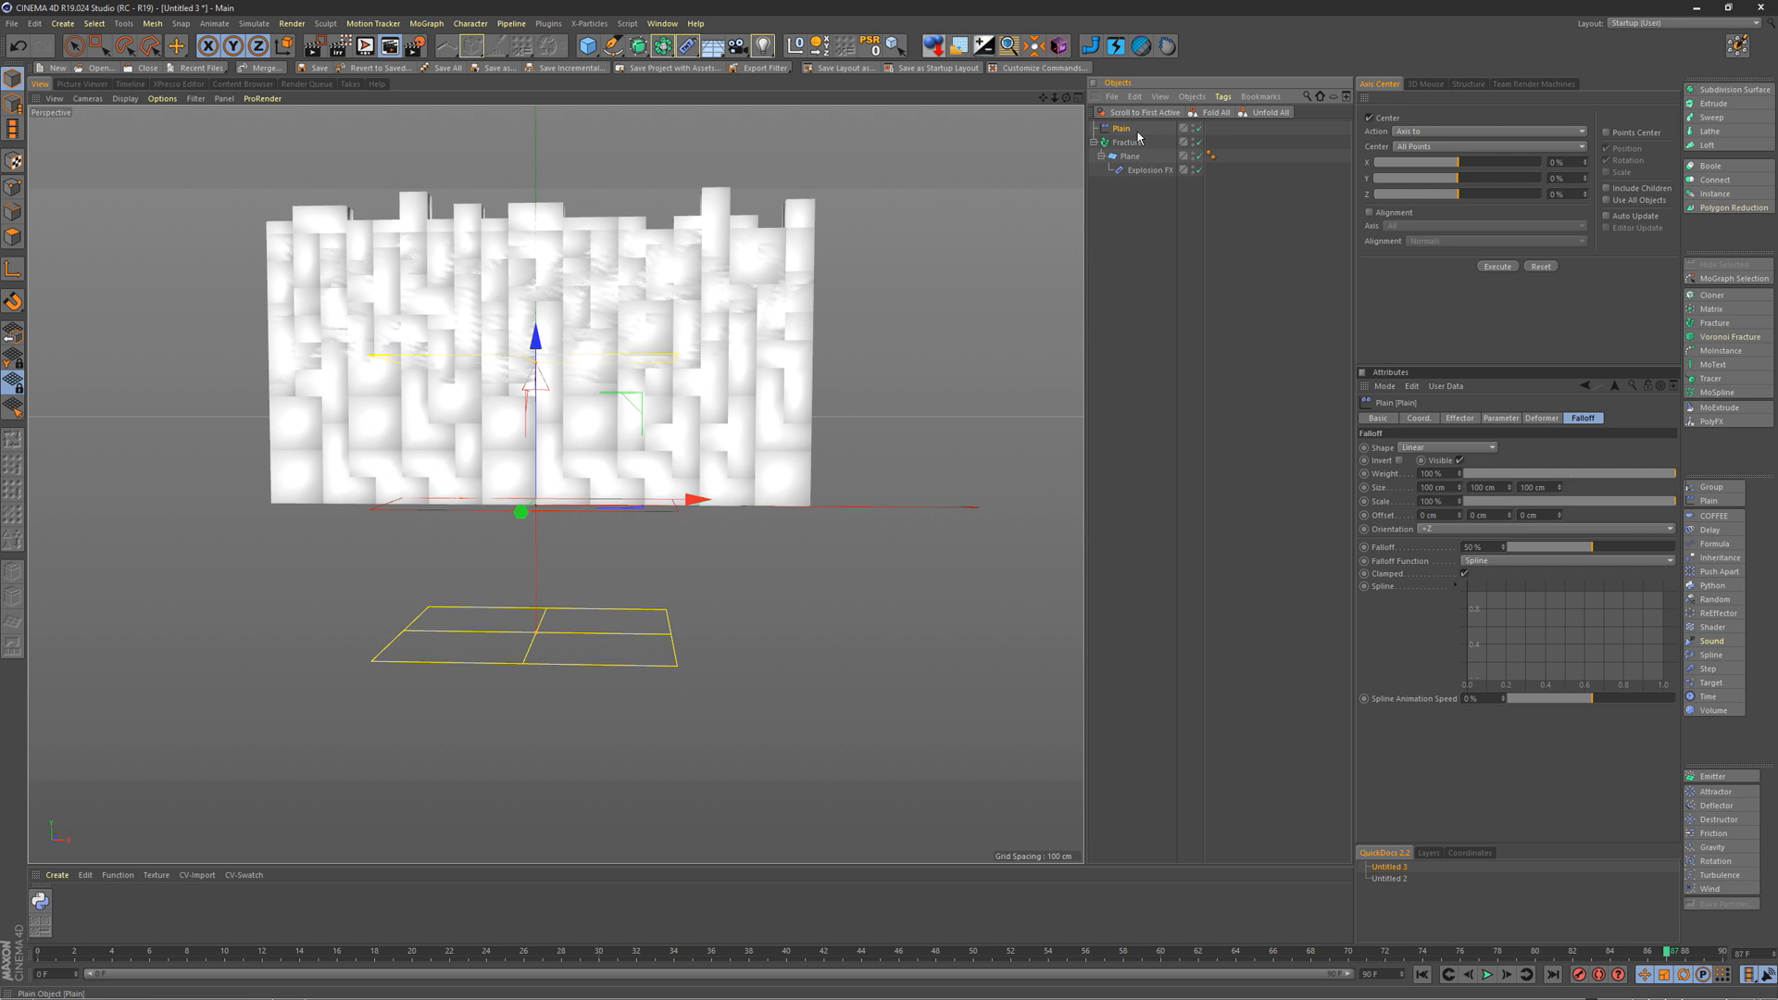
left_click(1584, 420)
left_click(1399, 459)
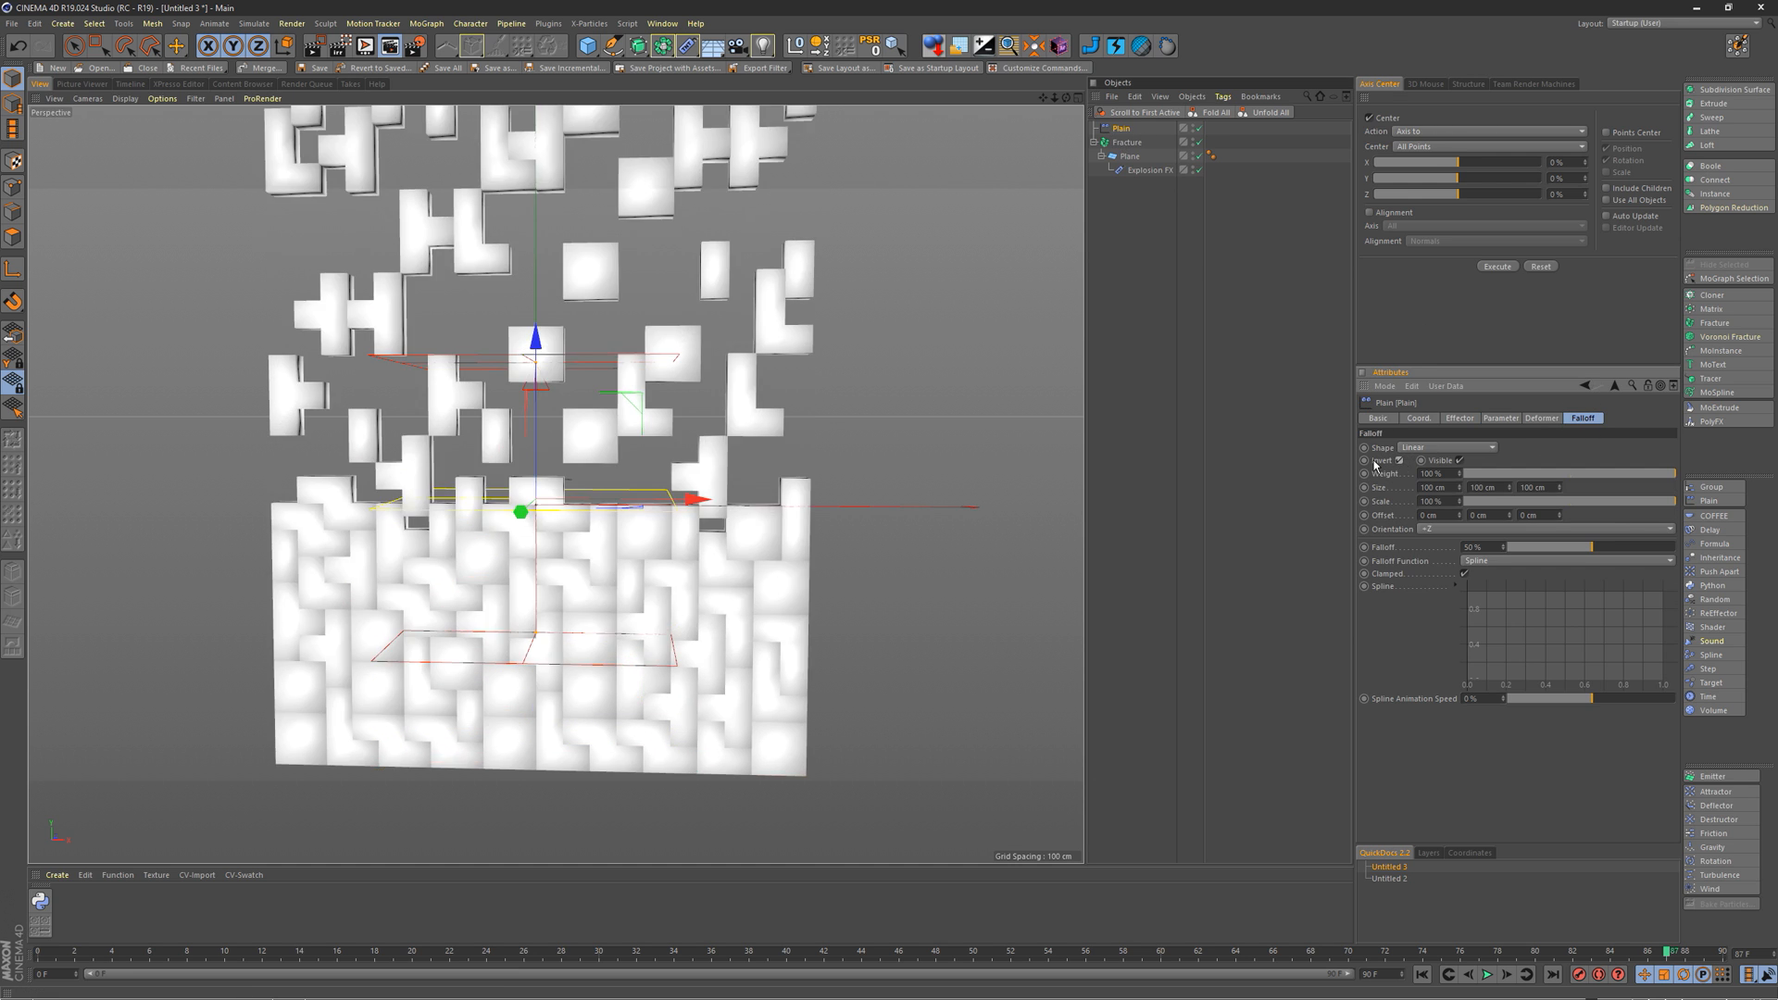
left_click_drag(531, 340, 611, 372)
mouse_move(588, 454)
left_mouse_down("alt")
mouse_move(365, 547)
mouse_move(518, 505)
mouse_move(770, 498)
mouse_move(514, 504)
mouse_move(592, 426)
left_mouse_up("alt")
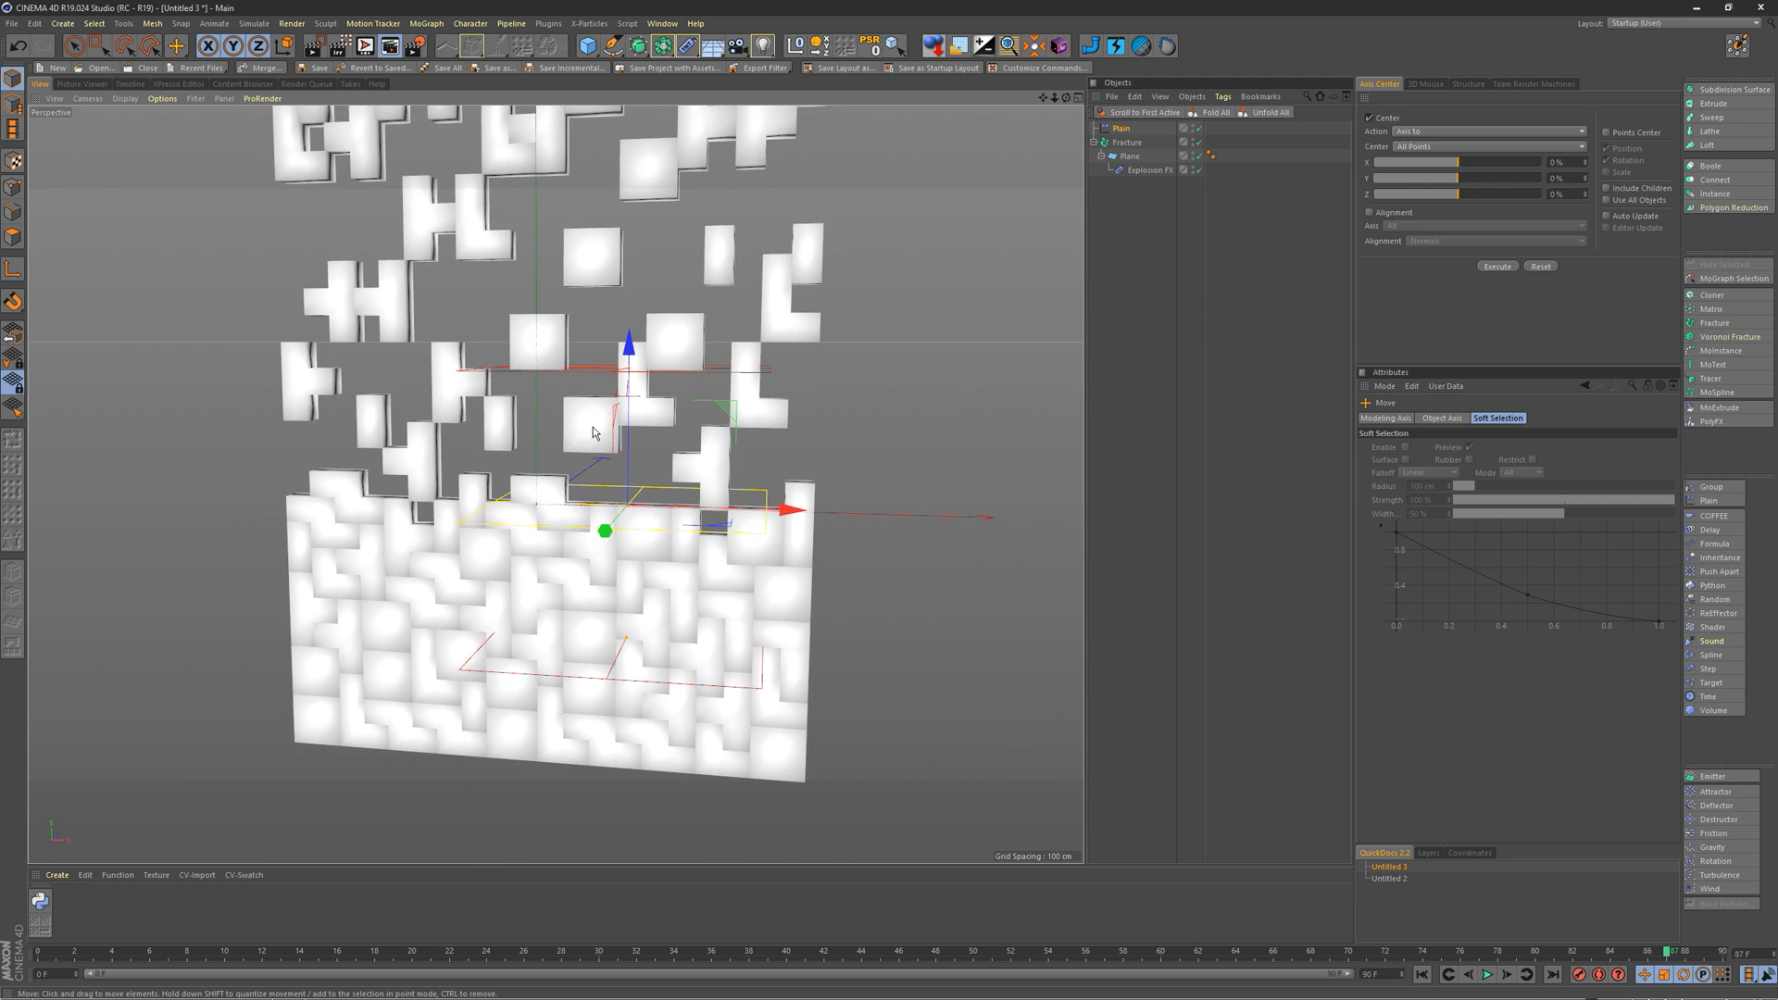
Step: Lower the Plain effector's falloff zone to the bottom rows of the plane so more fragments separate upward
middle_click_drag(601, 398, 553, 474, "alt")
scroll(560, 357, "down", 3)
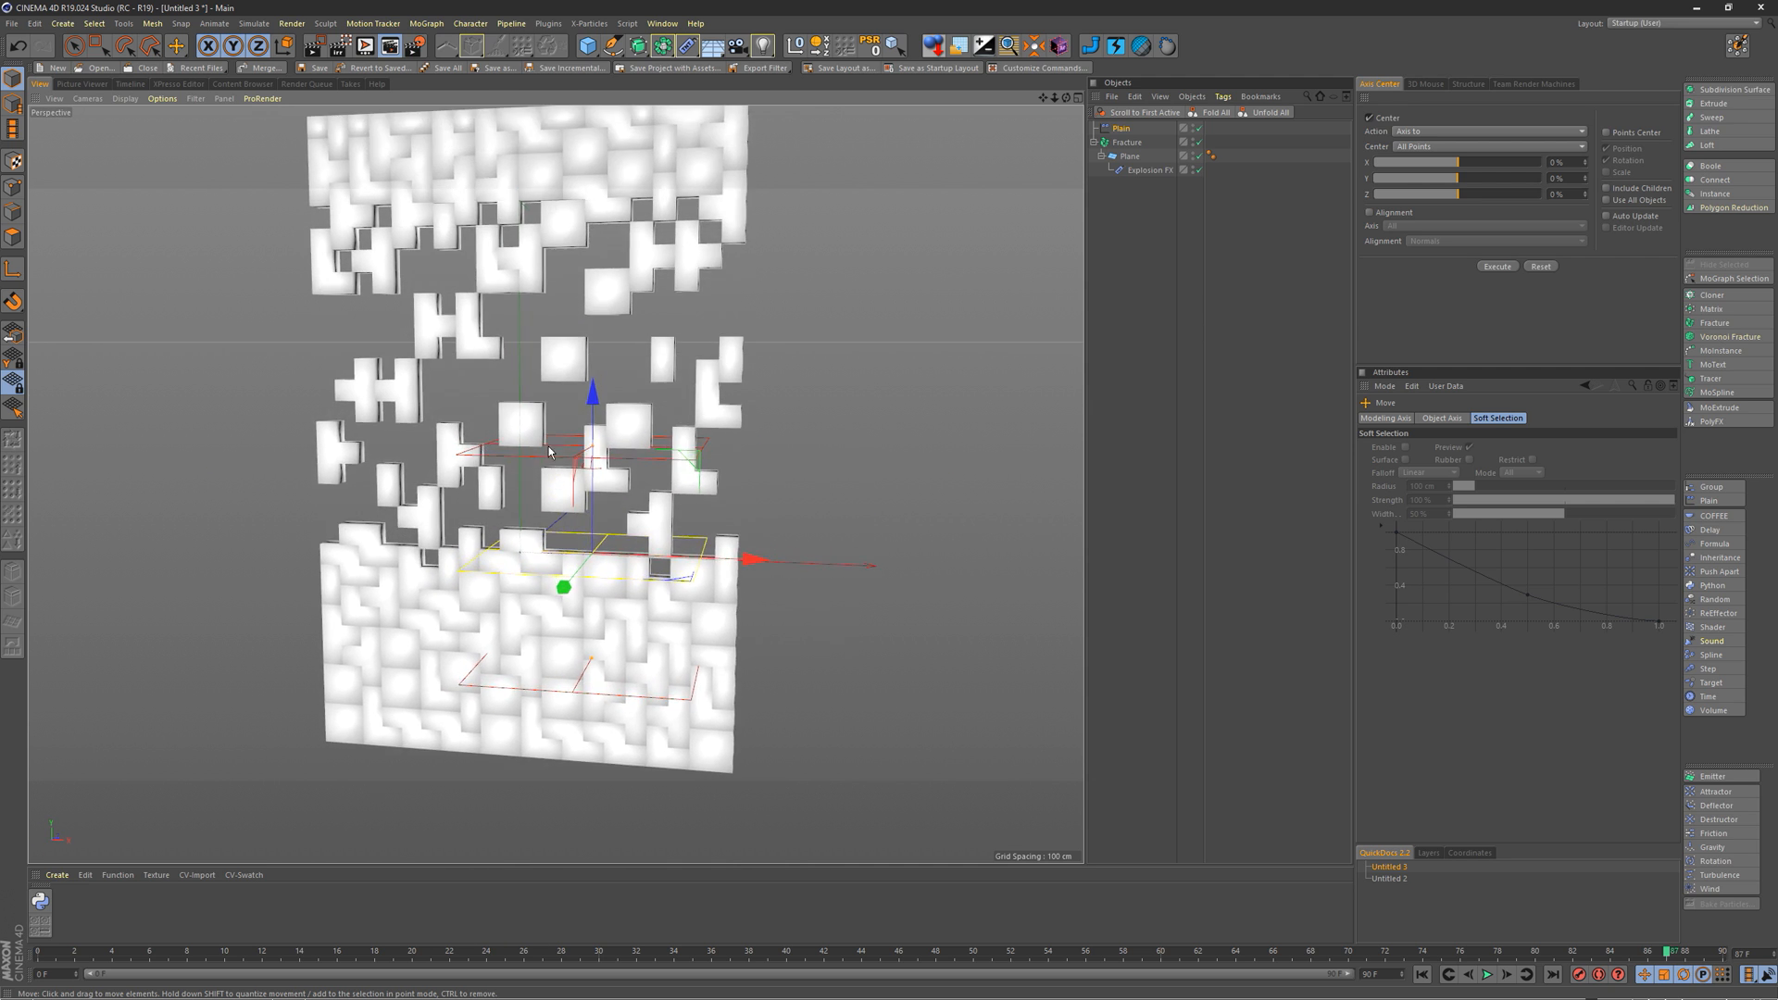
mouse_move(552, 474)
right_mouse_down("alt")
mouse_move(625, 454)
mouse_move(560, 446)
right_mouse_up("alt")
middle_click_drag(560, 445, 559, 364, "alt")
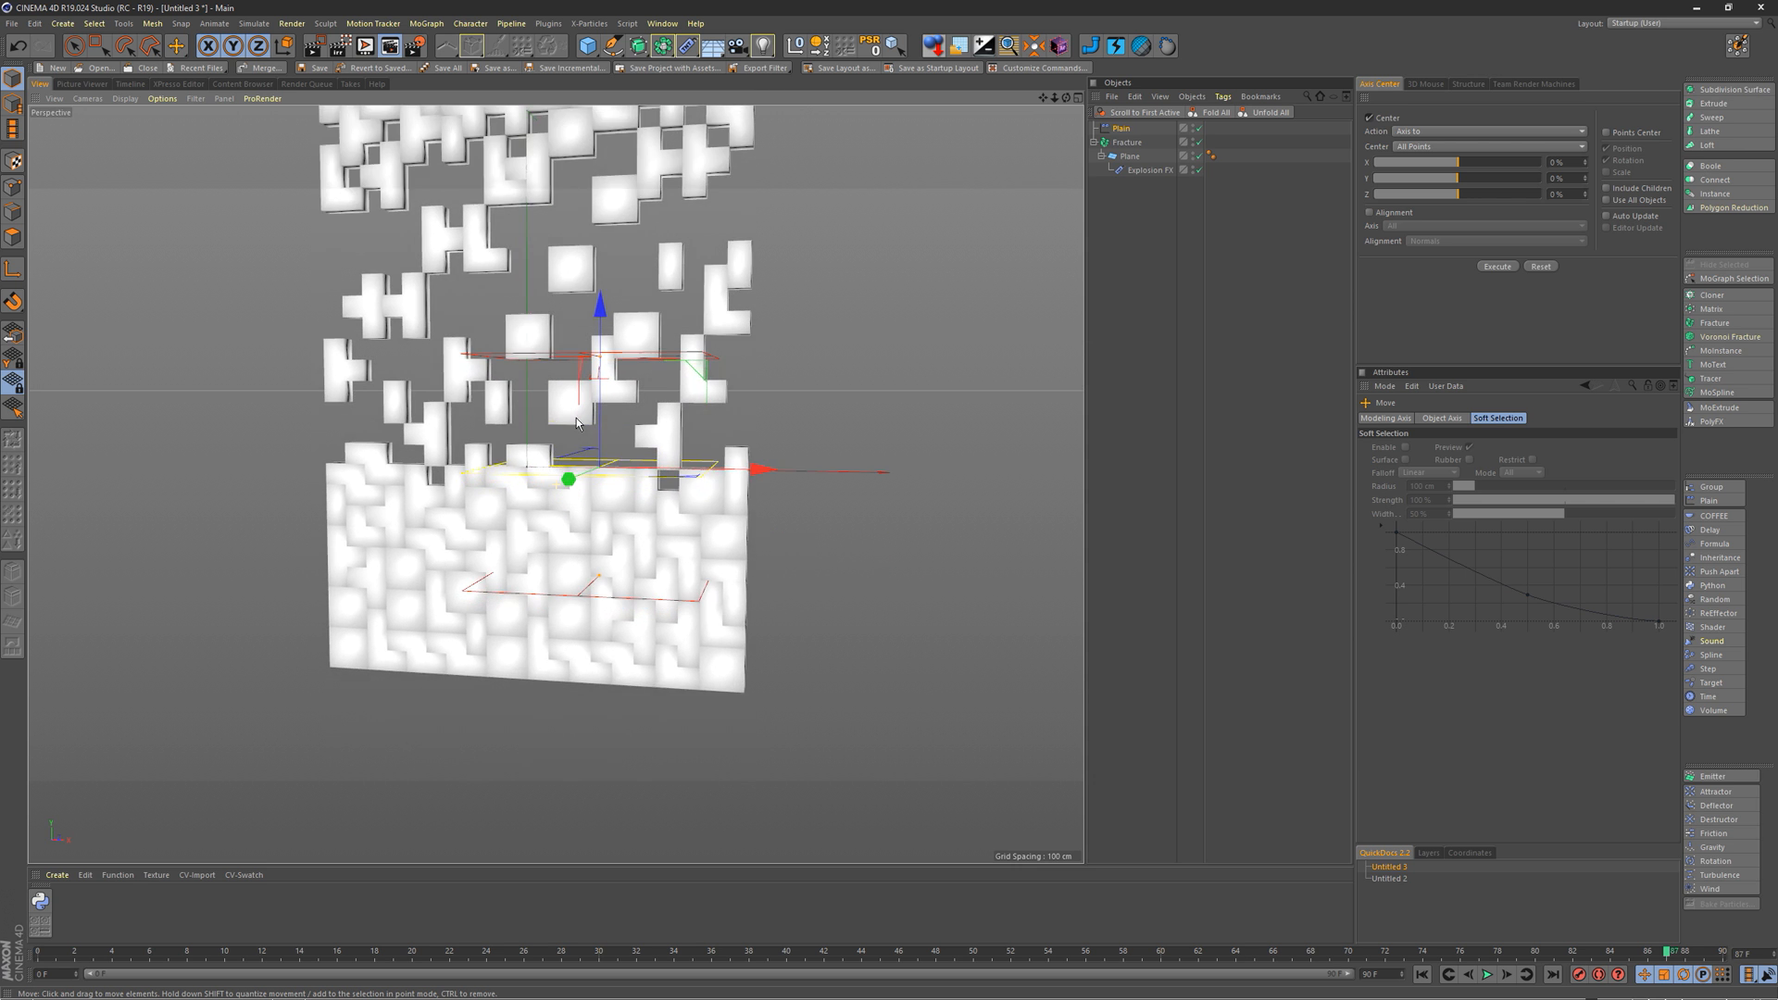
right_click_drag(558, 364, 597, 445, "alt")
left_click_drag(598, 445, 550, 467, "alt")
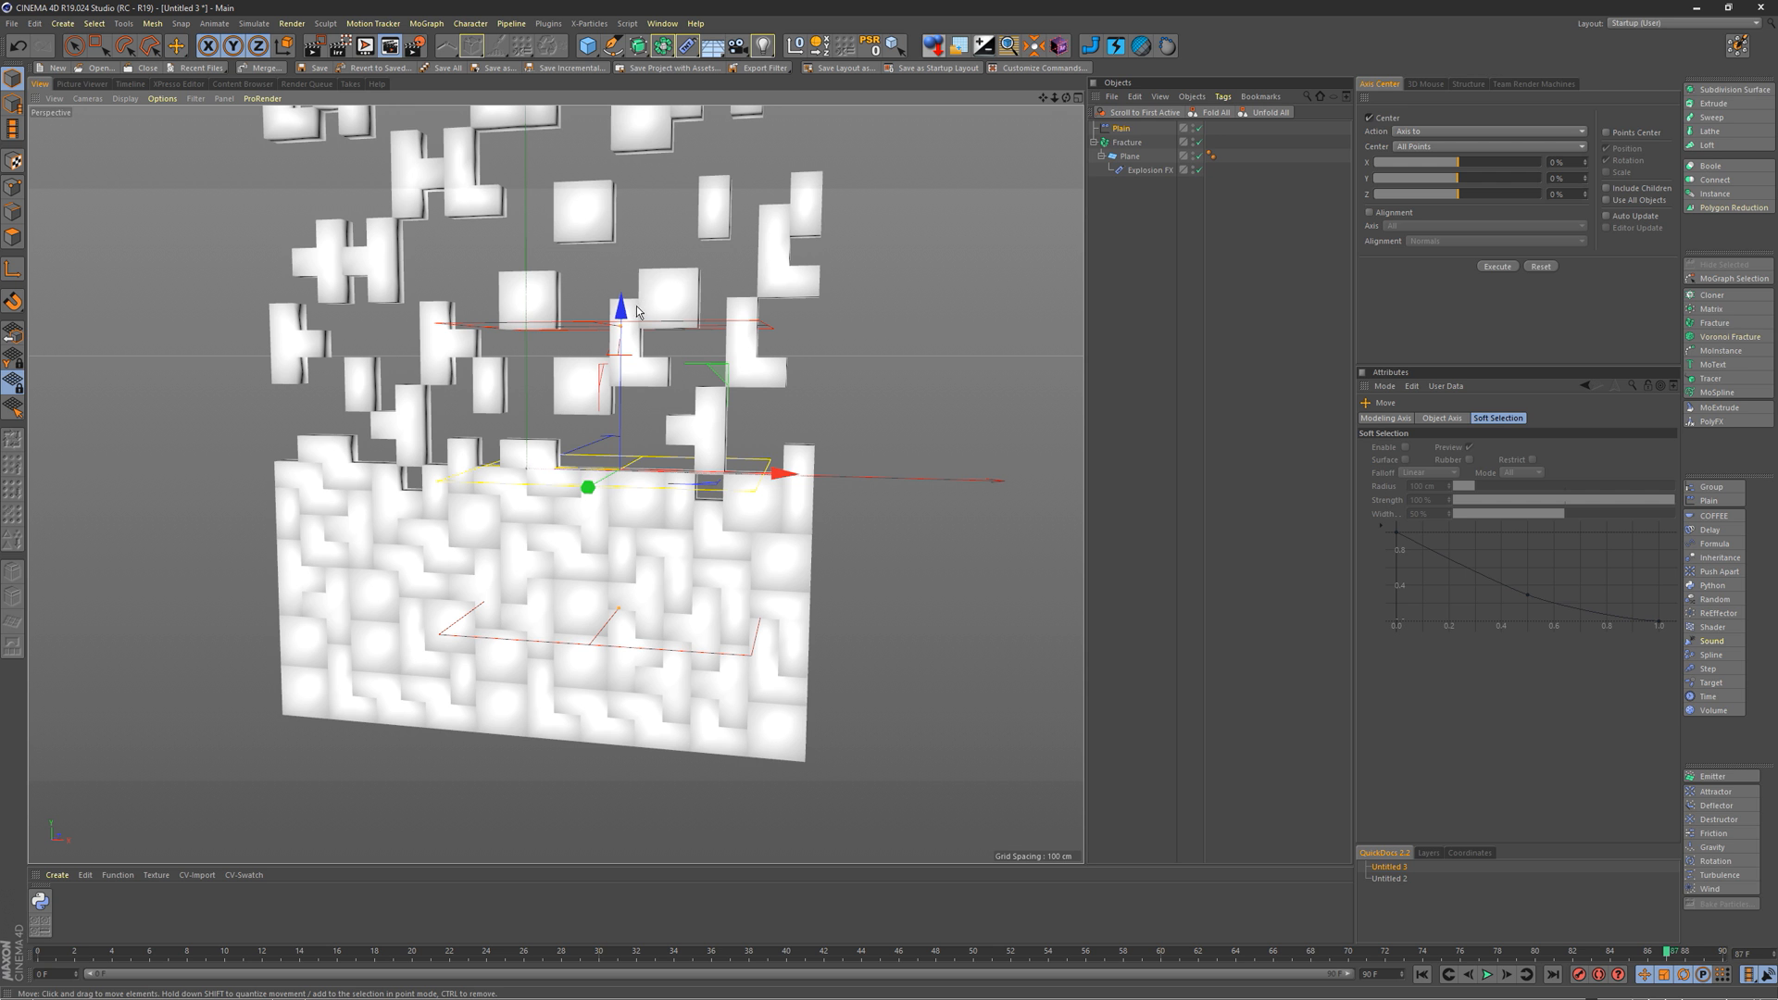
left_click_drag(637, 312, 836, 479)
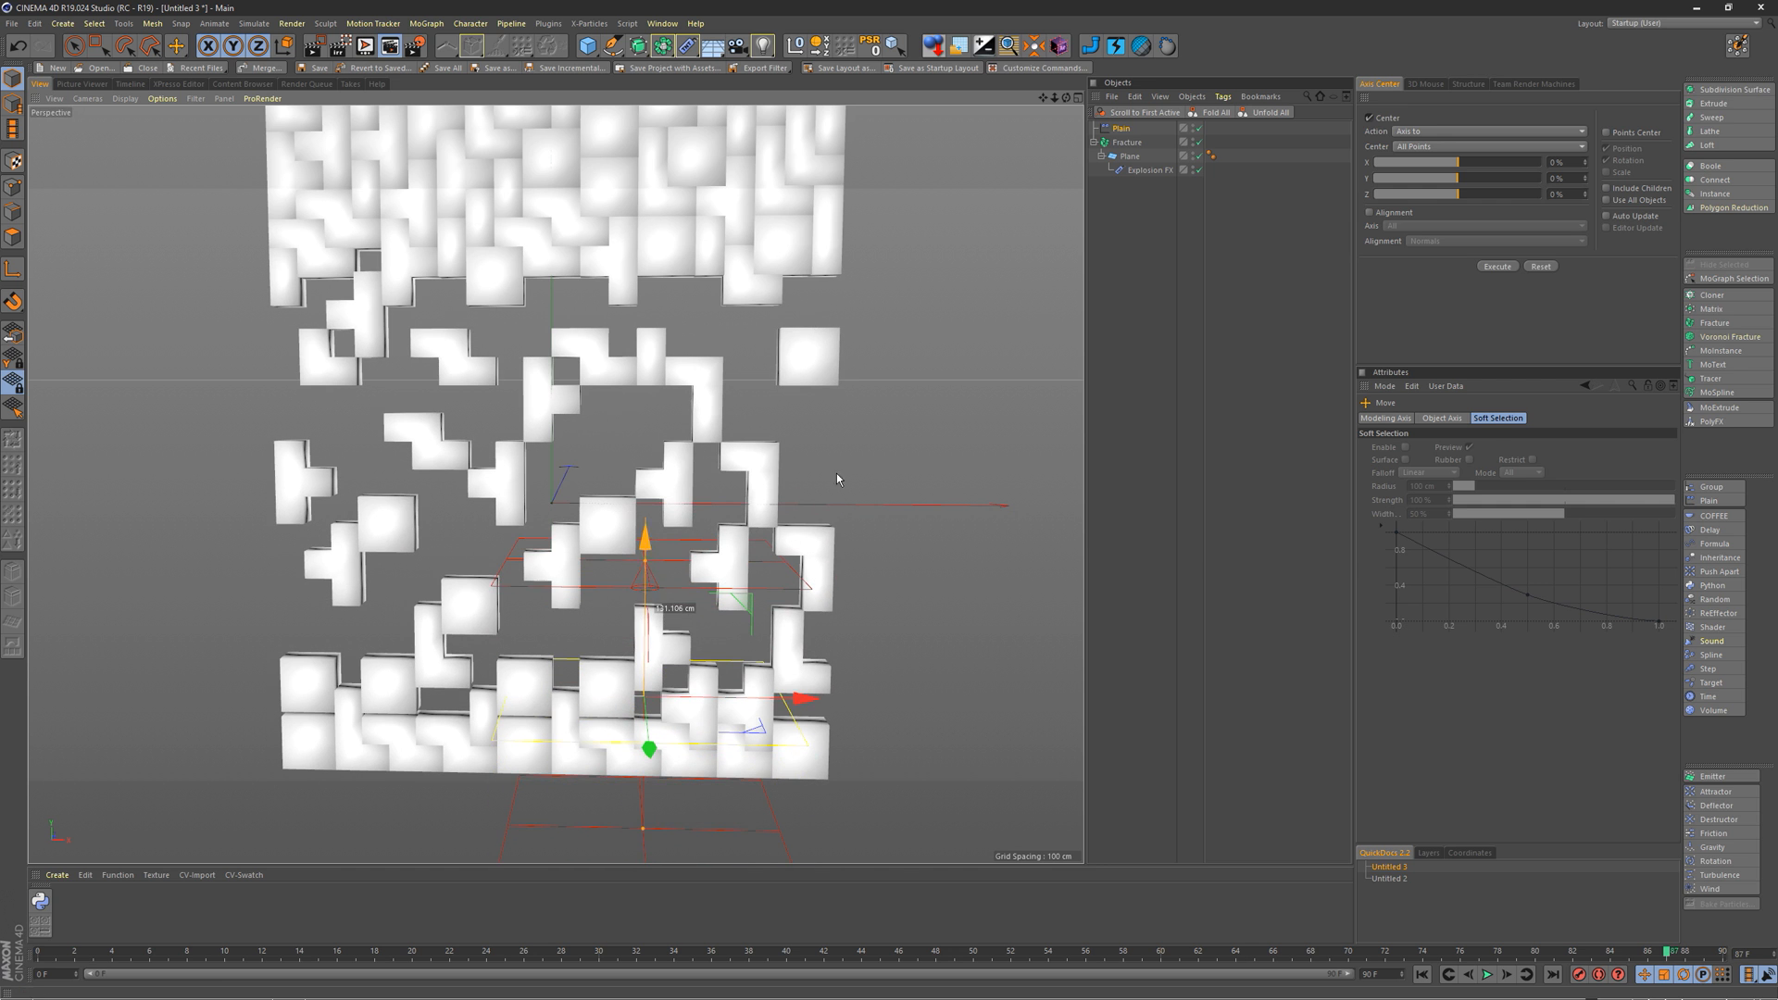
Step: Greatly increase the Plain effector's Y position offset and raise its falloff zone toward the plane's mid-height
left_click(1132, 127)
left_click(1499, 418)
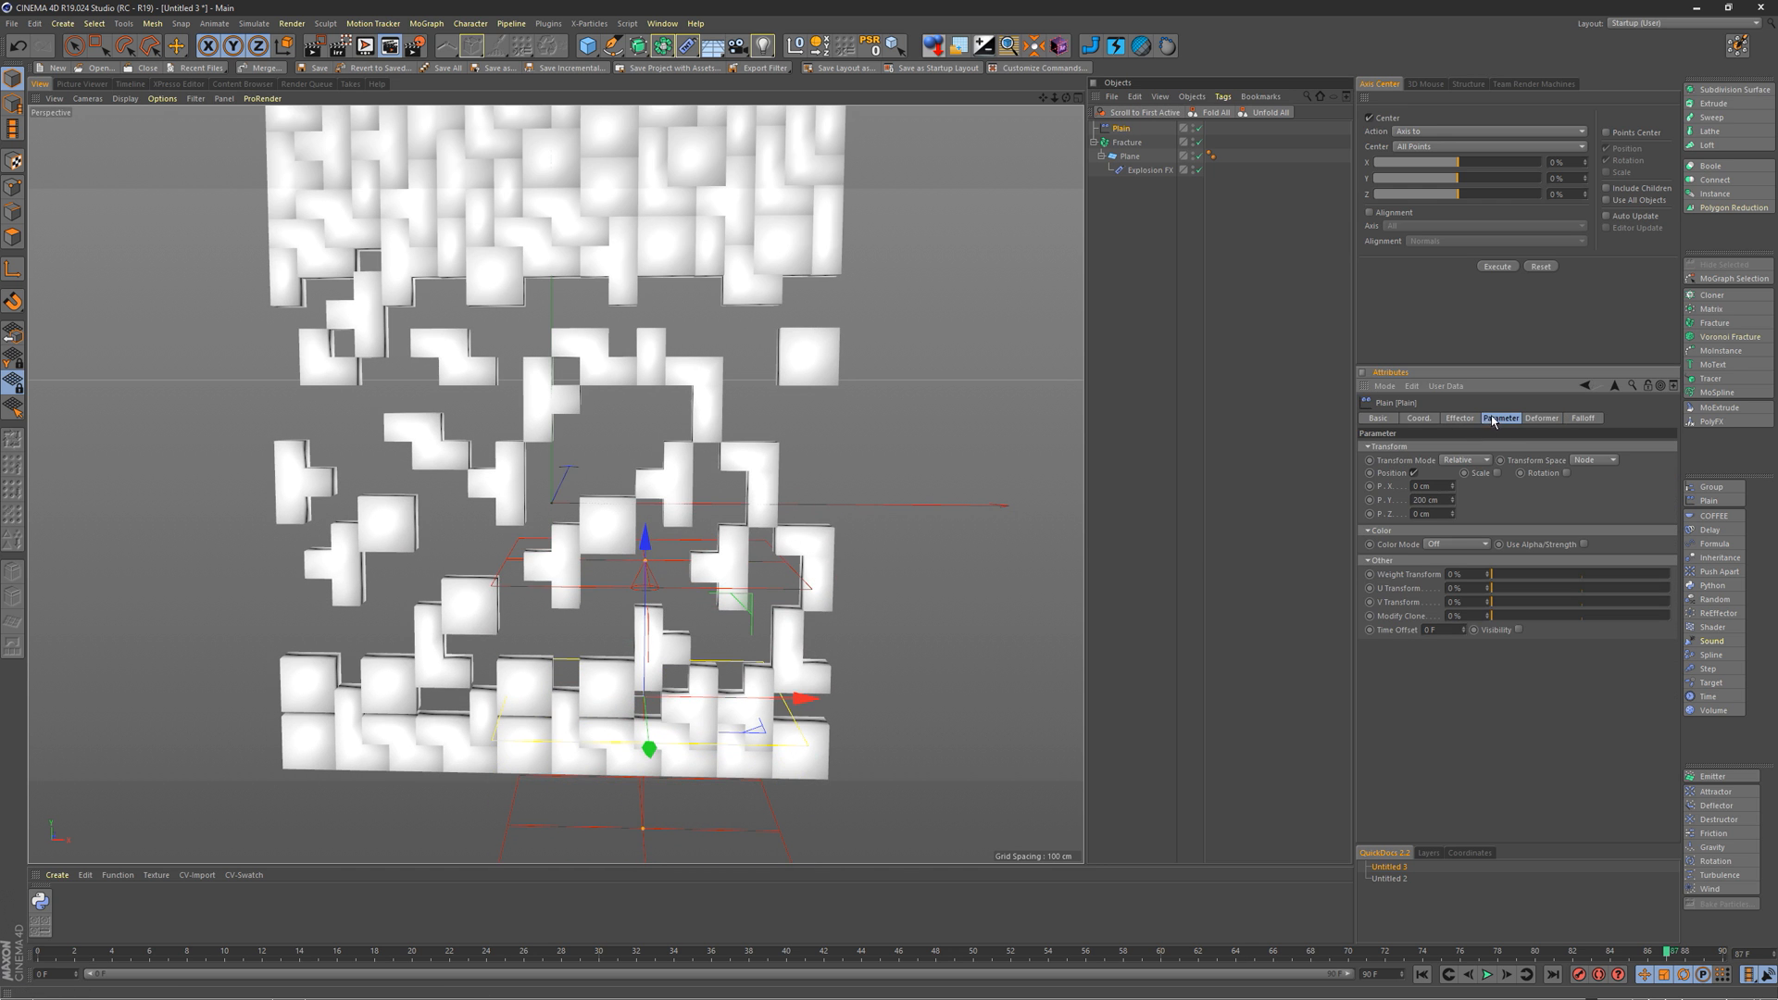
left_click_drag(1453, 499, 1453, 370)
left_click_drag(651, 551, 656, 415)
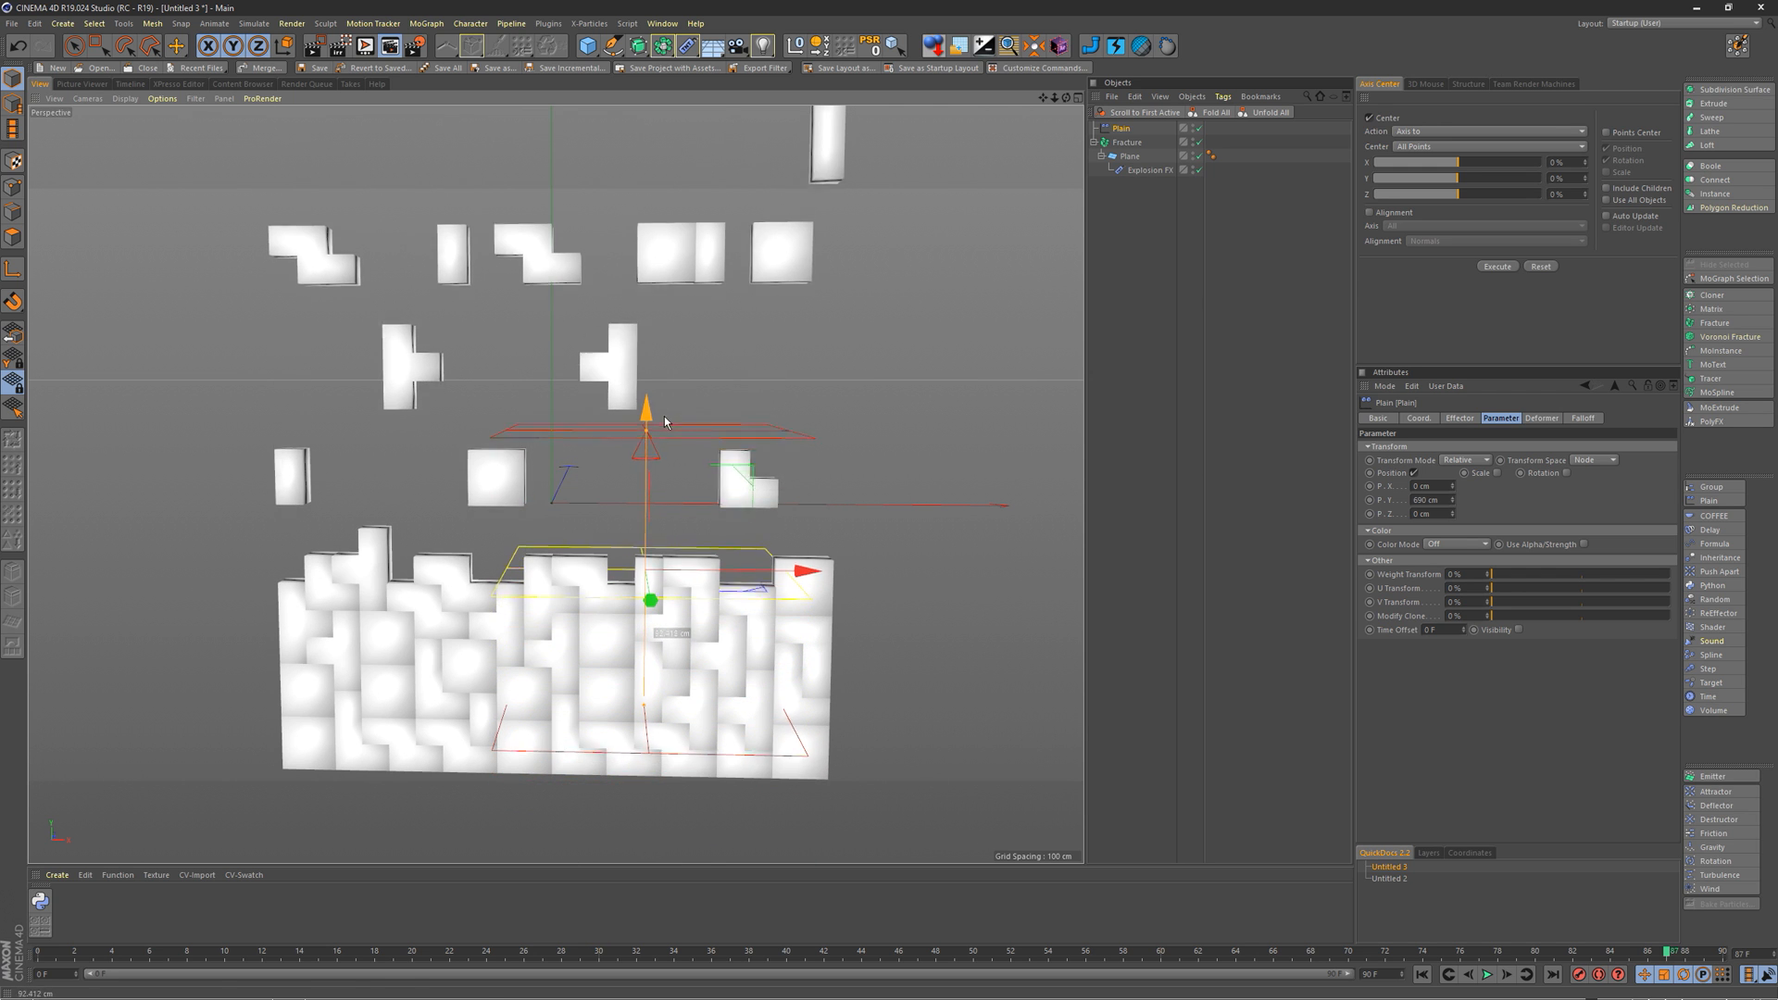
Step: Disable the Plain effector and add a Shader effector to the Fracture object
left_click(1199, 129)
left_click(1126, 142)
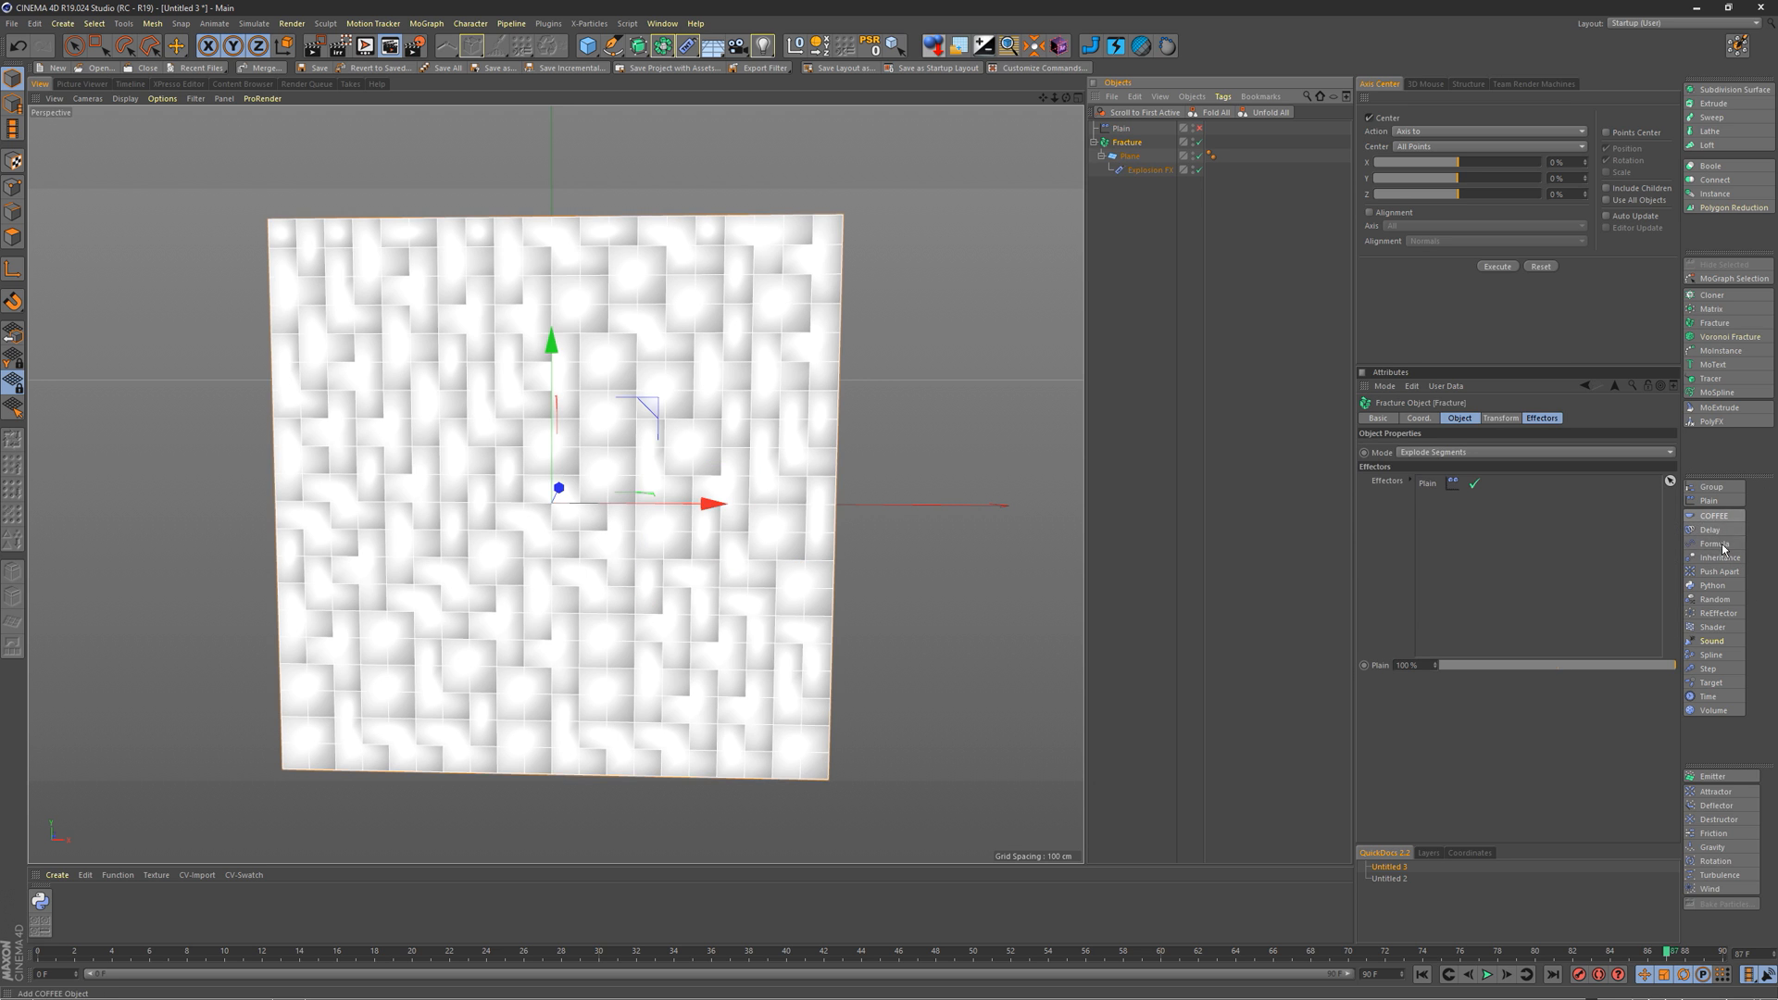
left_click(1713, 627)
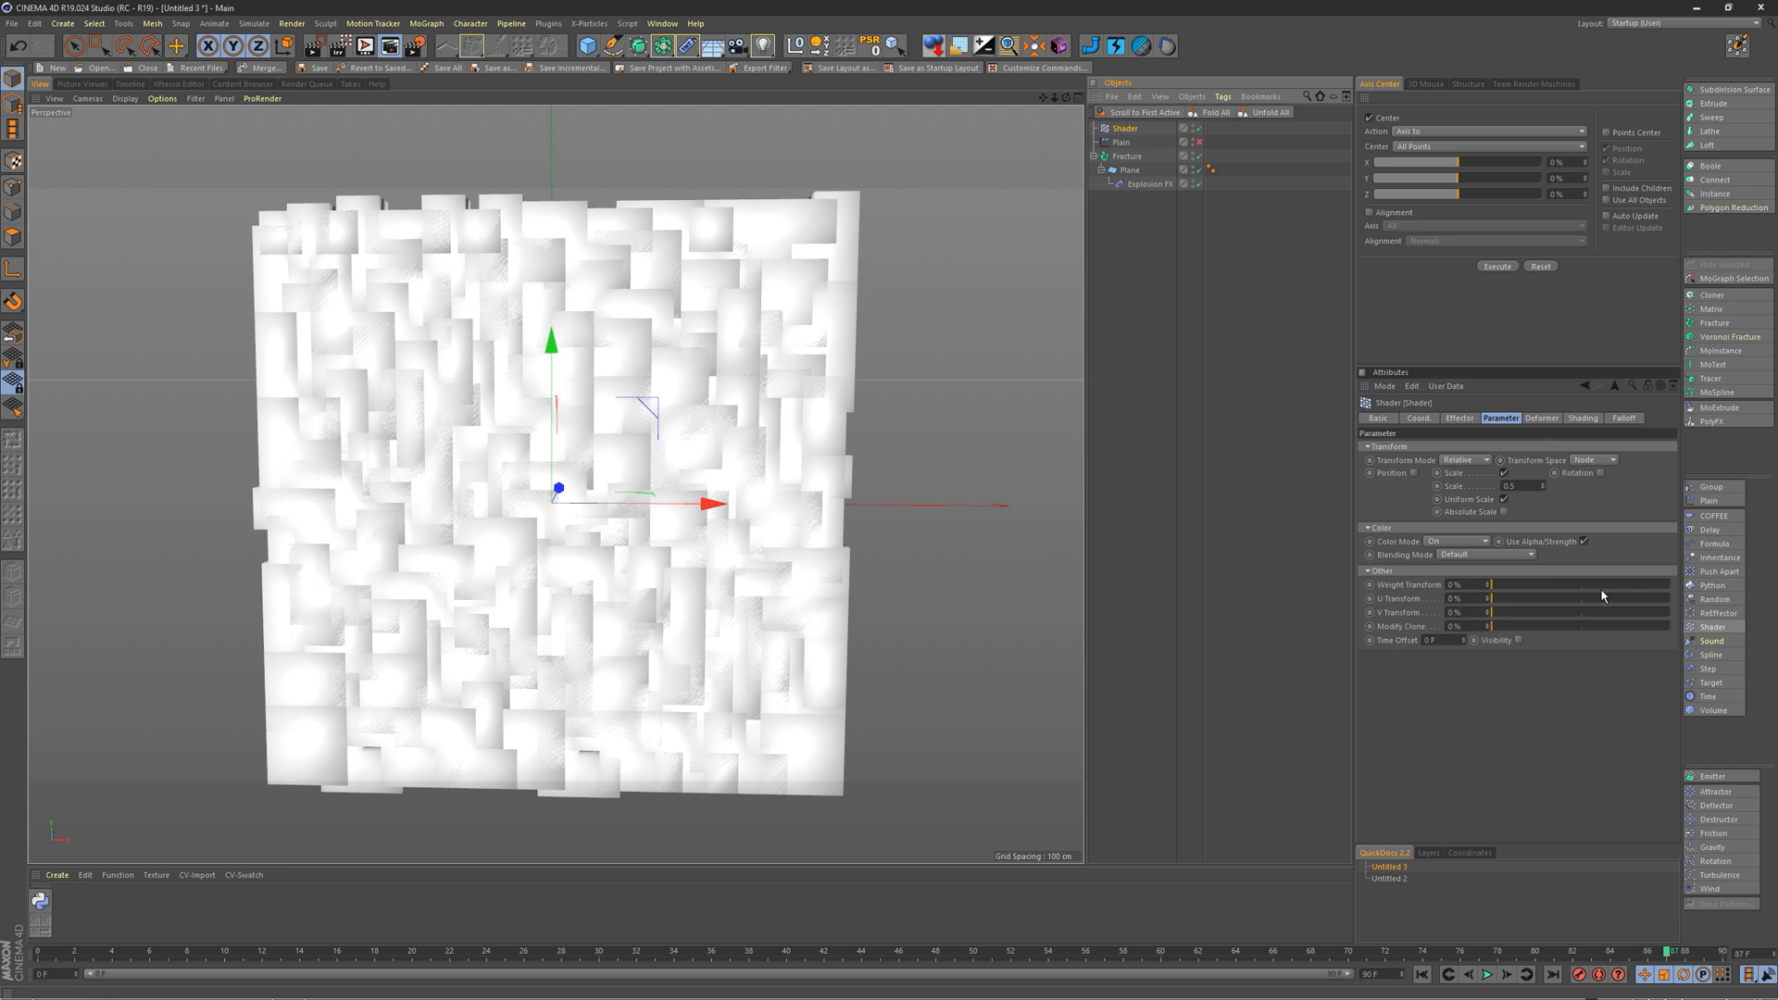
Step: Switch the Shader effector from scale to position and set its Y offset to 39 cm
left_click(1505, 473)
left_click(1414, 473)
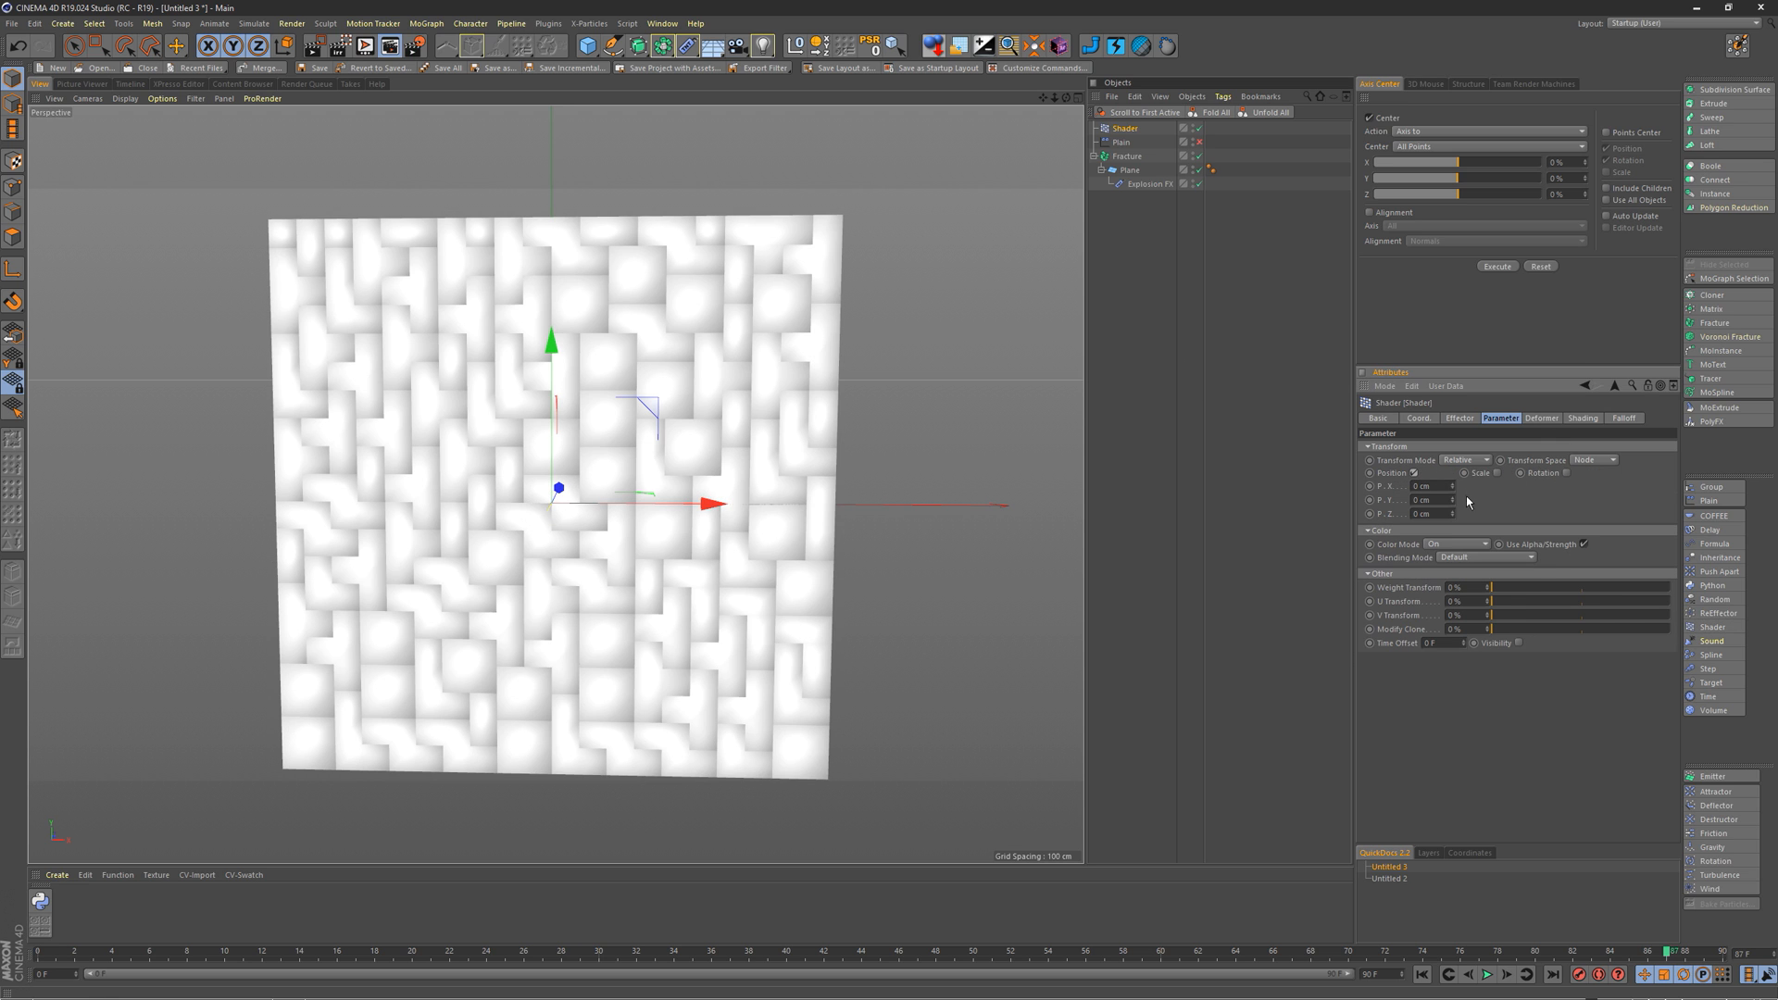
left_click_drag(1453, 503, 1560, 399)
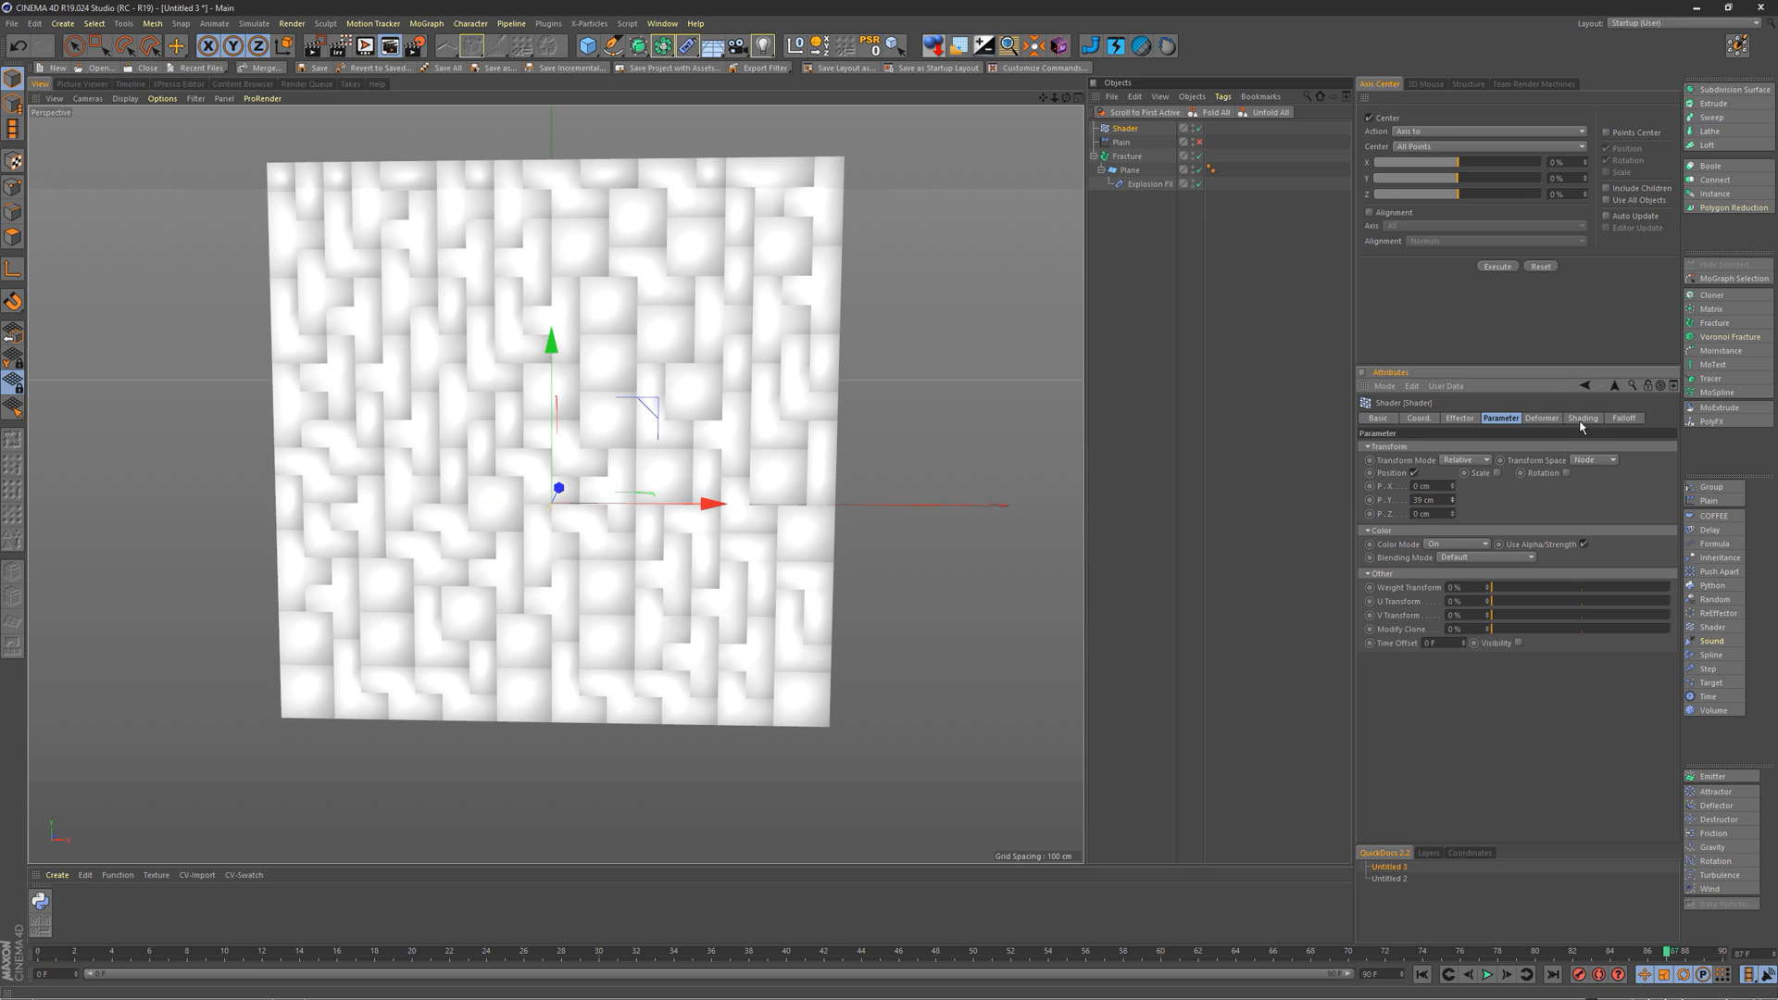
Step: Give the Shader effector a Linear falloff and rotate it about 90° so the falloff runs vertically along the plane
left_click(1635, 420)
left_click(1446, 448)
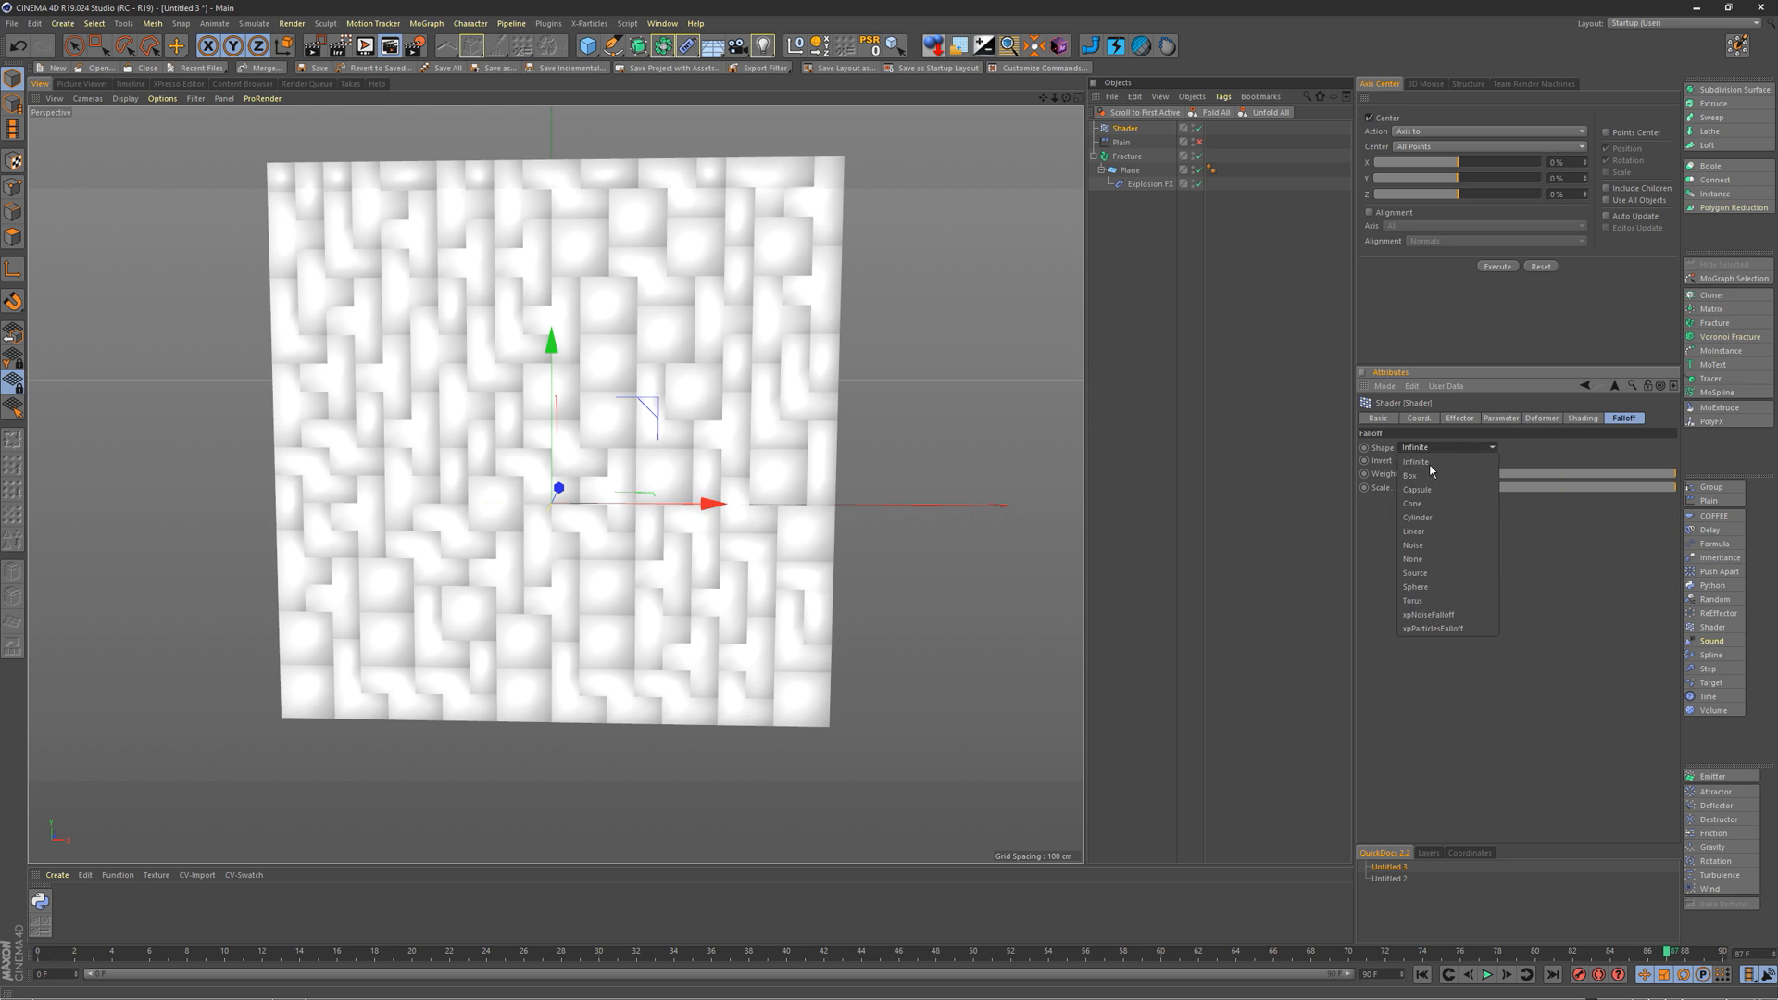
left_click(1444, 532)
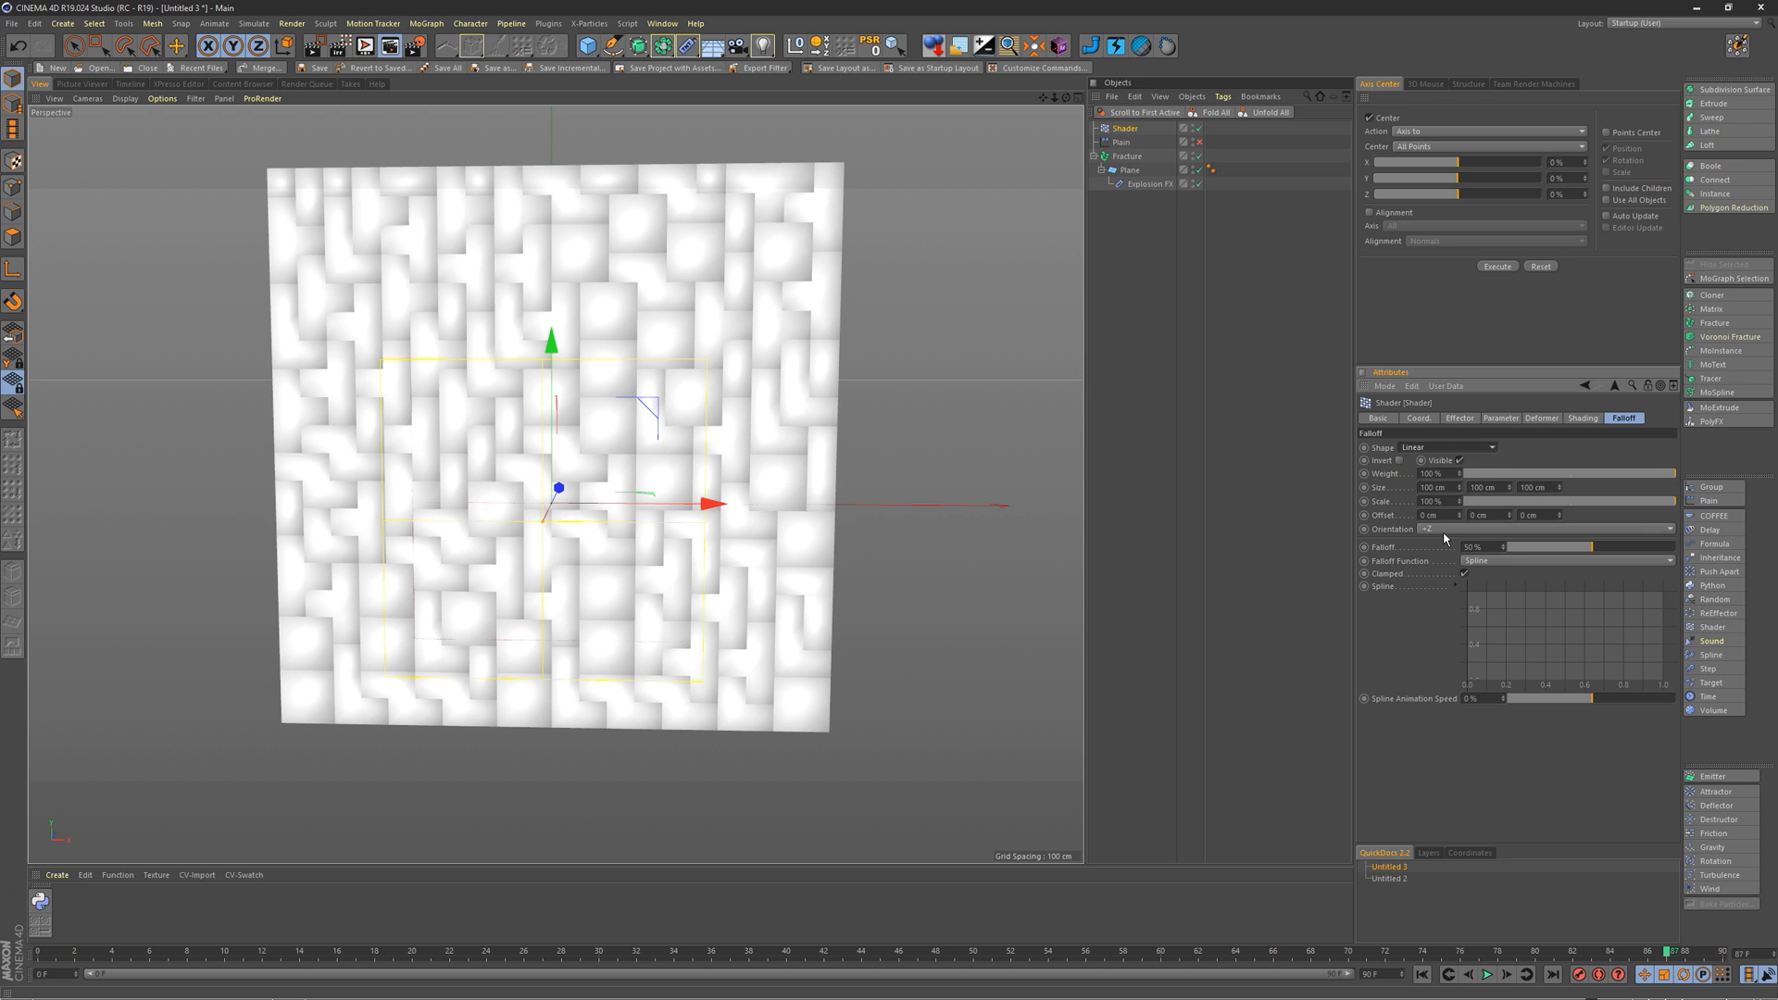
left_click(1498, 420)
key("r")
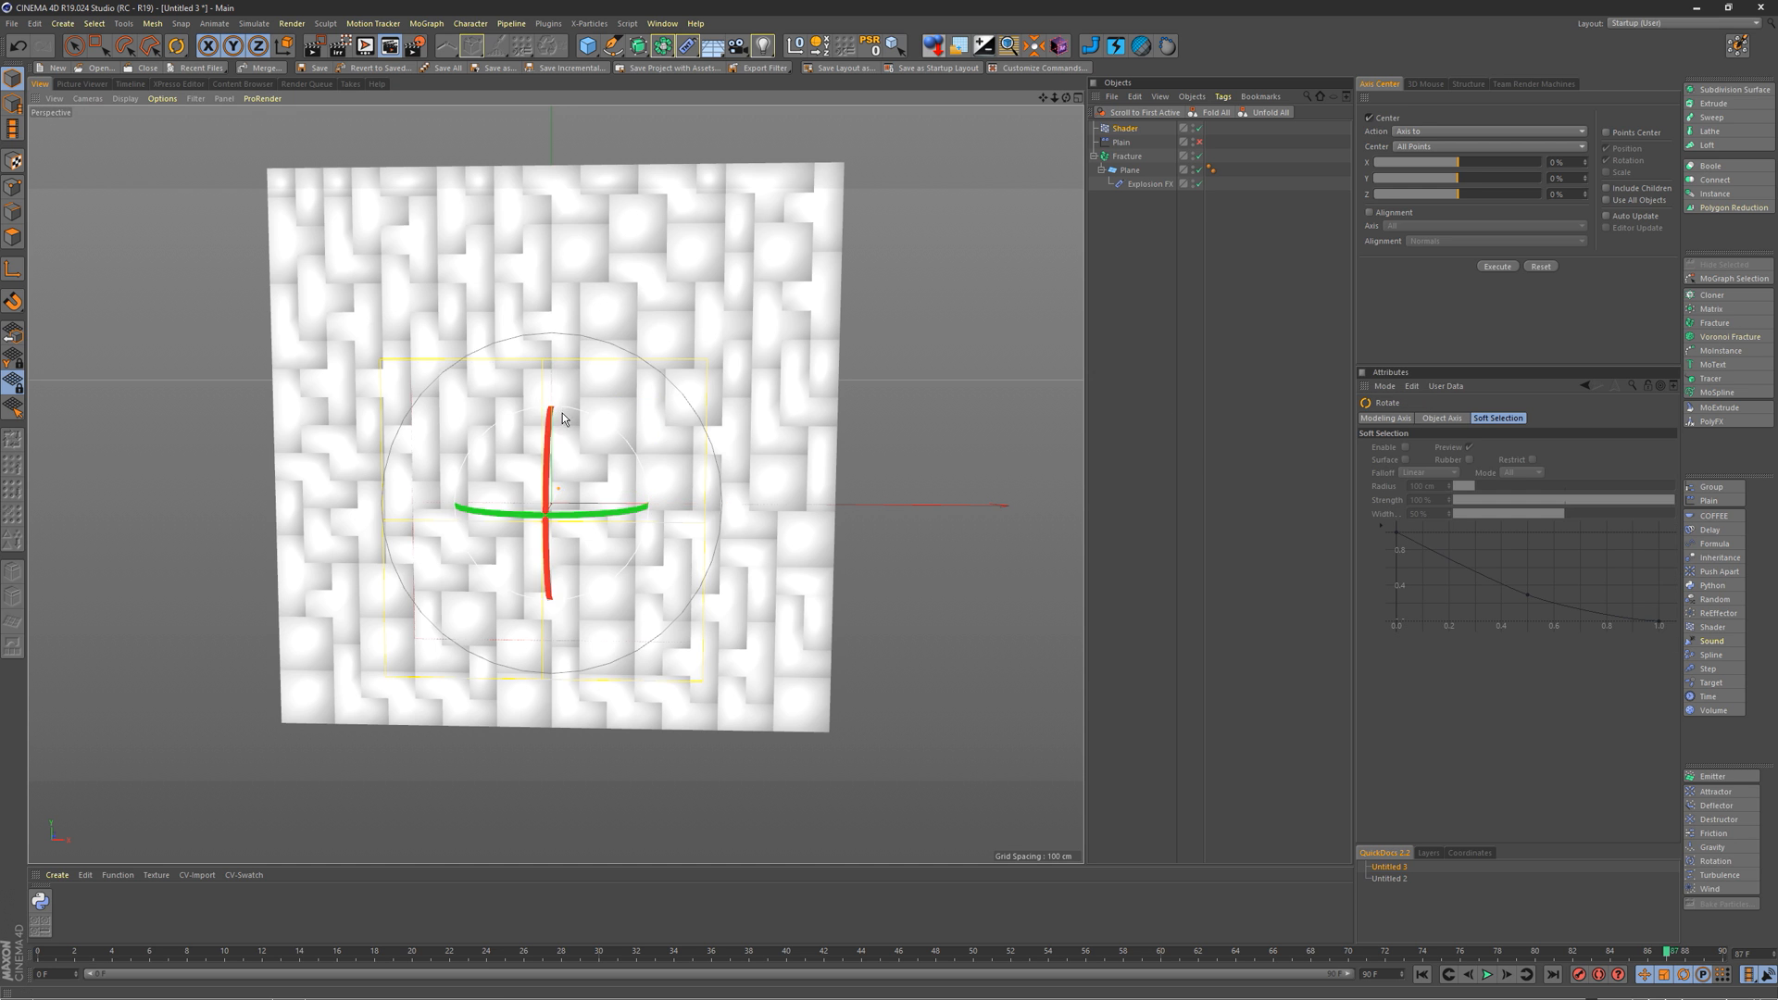
left_click_drag(563, 413, 539, 576)
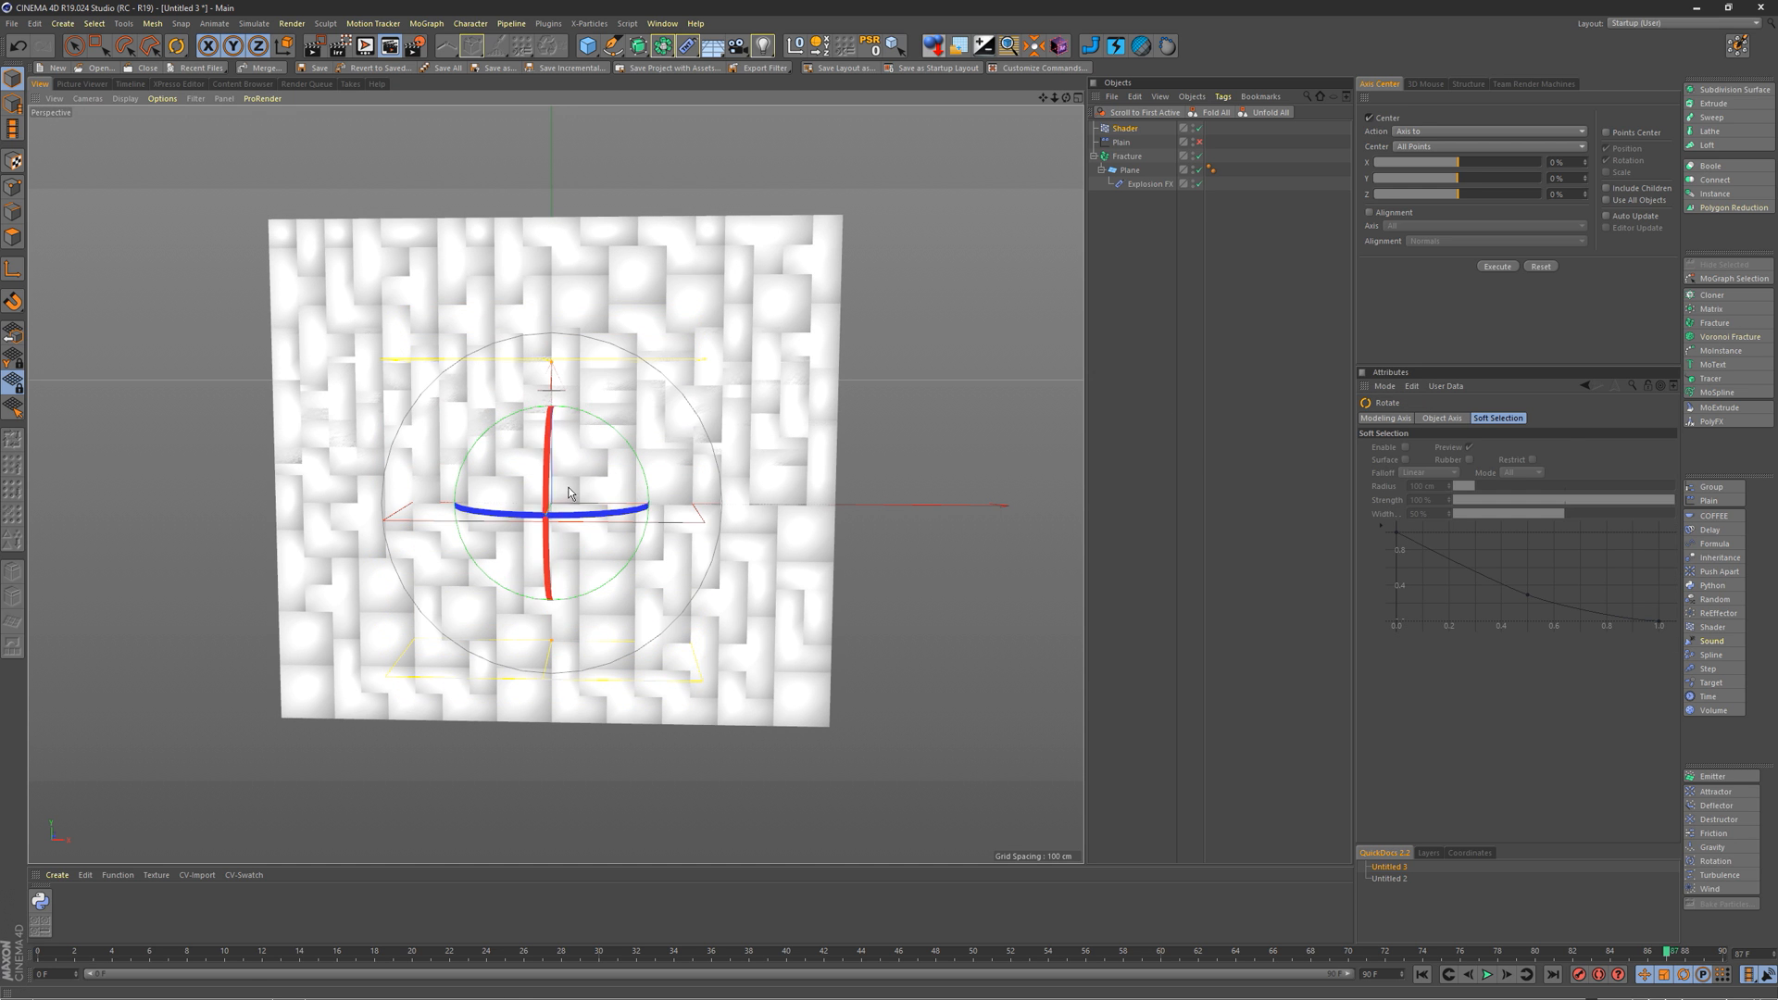
Step: Invert the Shader effector's linear falloff
left_click(1126, 130)
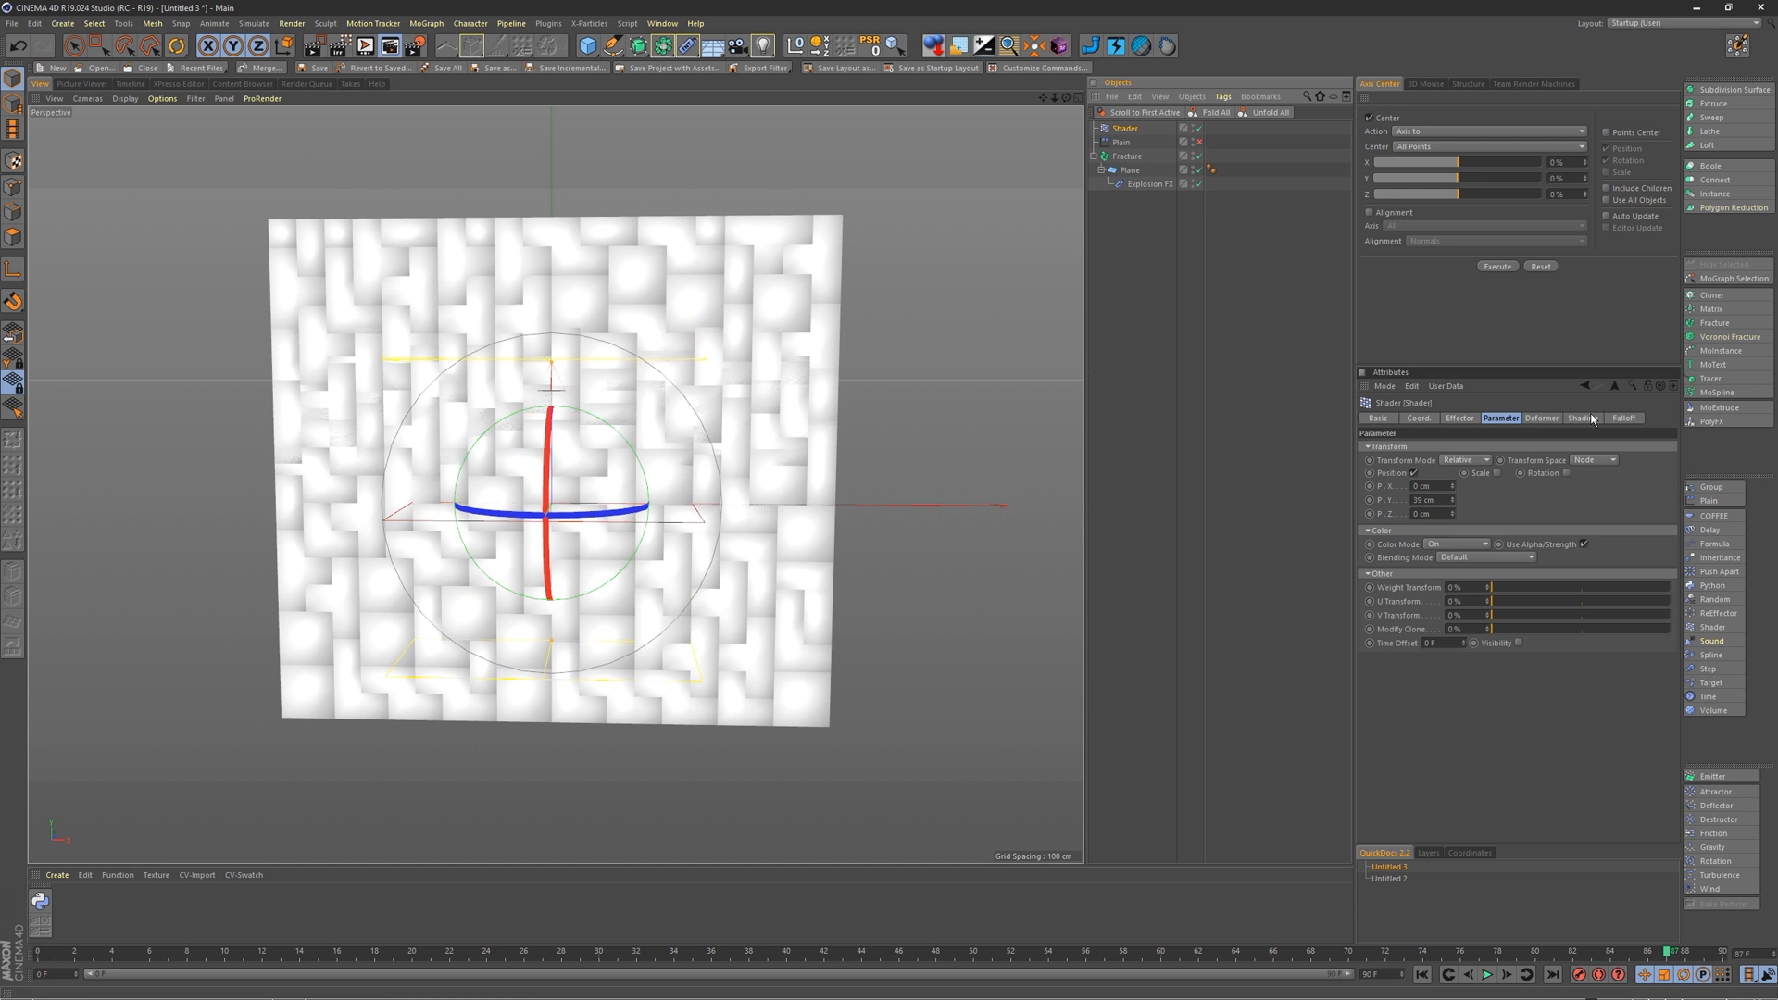
left_click(1621, 418)
left_click(1401, 461)
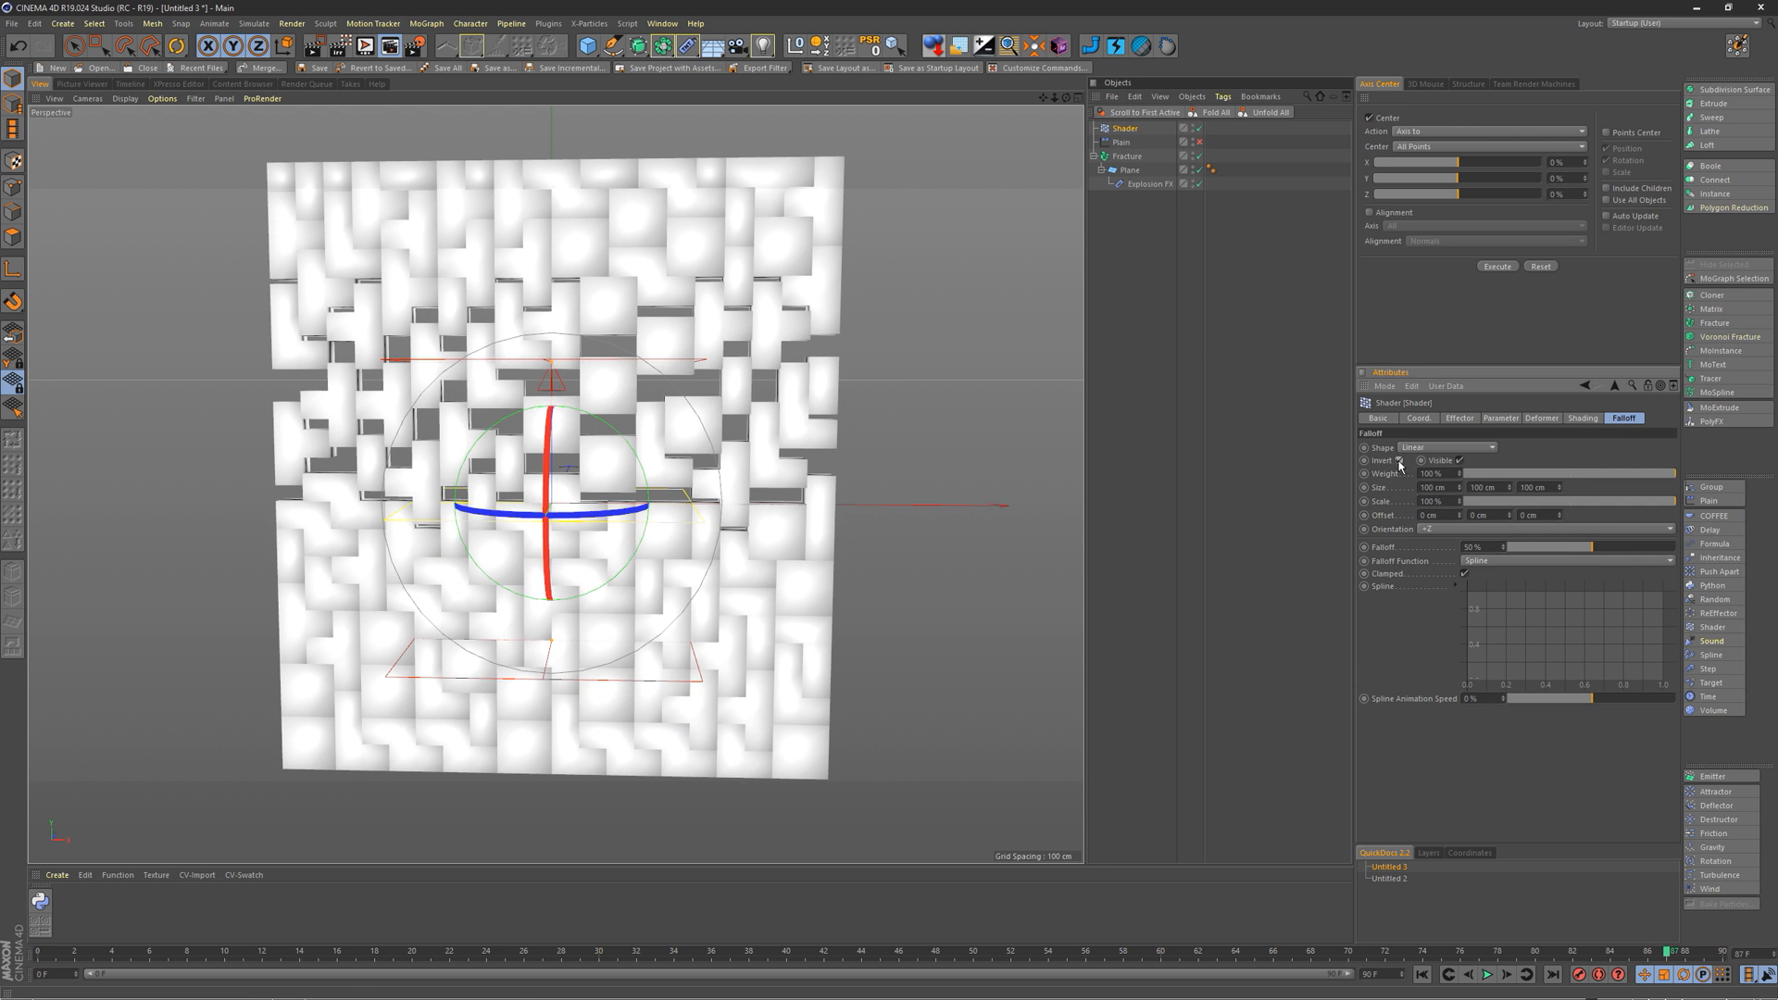
key("e")
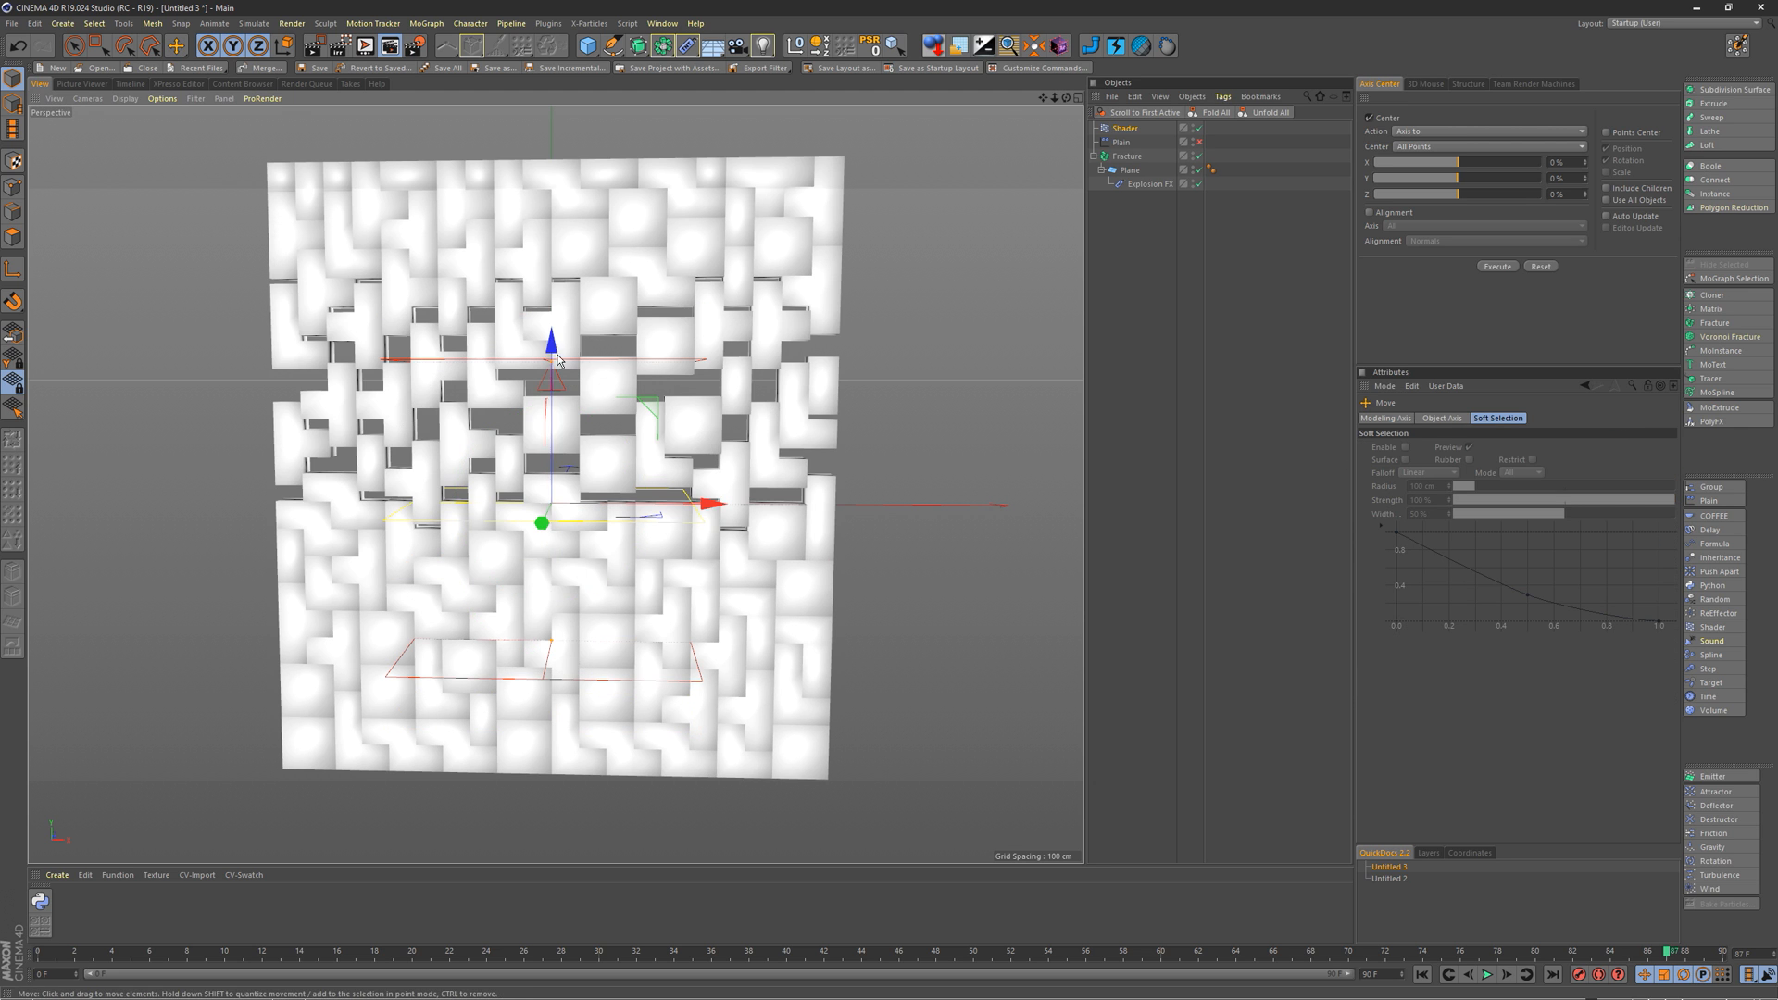
Step: Increase the Shader effector's Y position offset to 2509 cm and move its falloff zone down to the plane's lower part
left_click(1123, 133)
left_click(1502, 417)
left_click_drag(1453, 499, 1493, 321)
key("e")
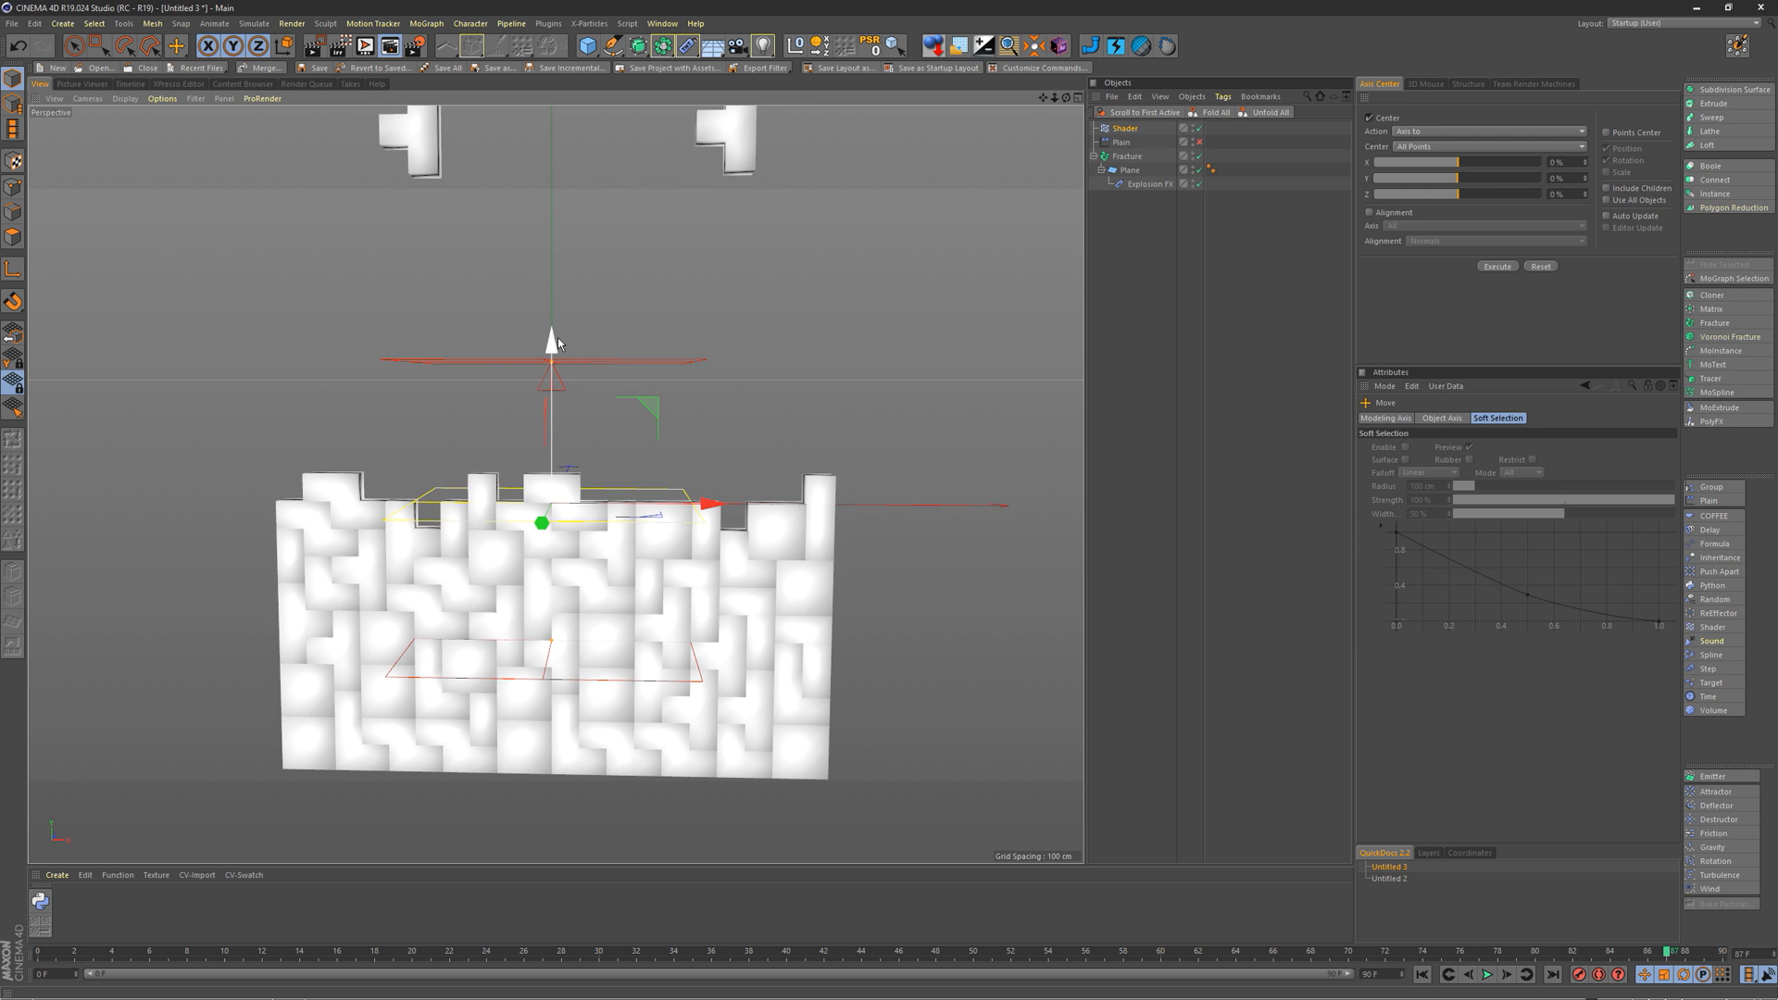
left_click_drag(557, 337, 602, 548)
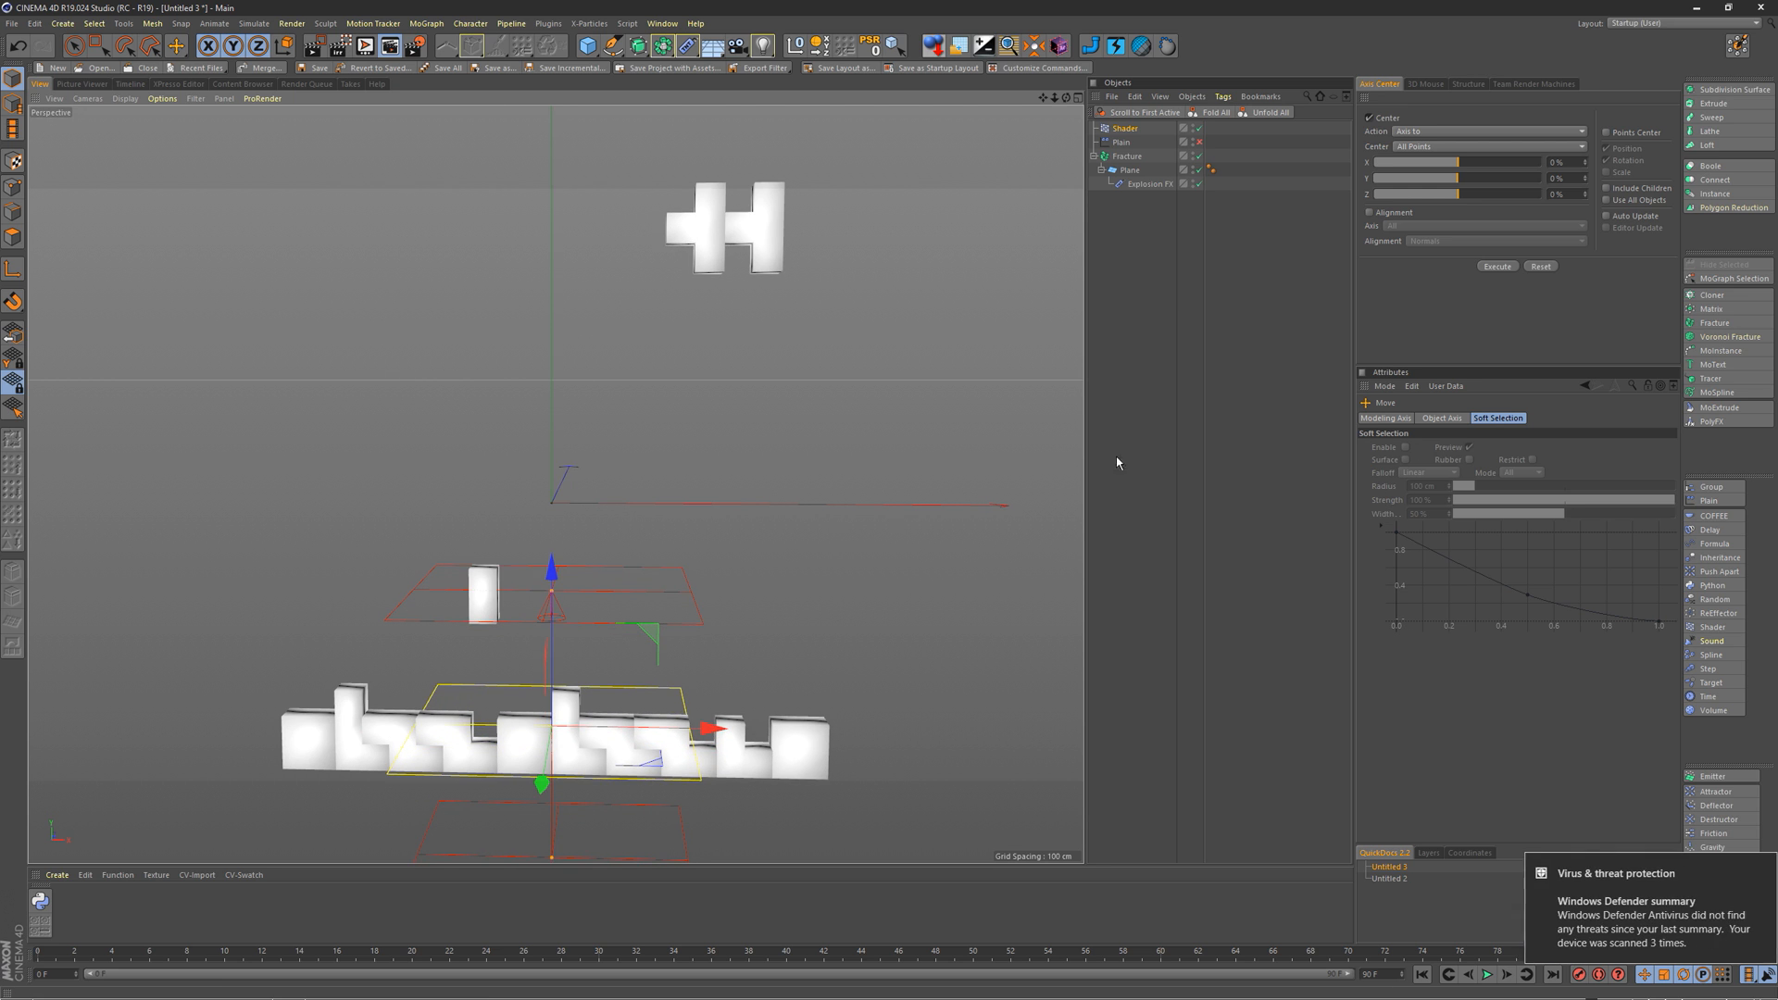
left_click(1751, 867)
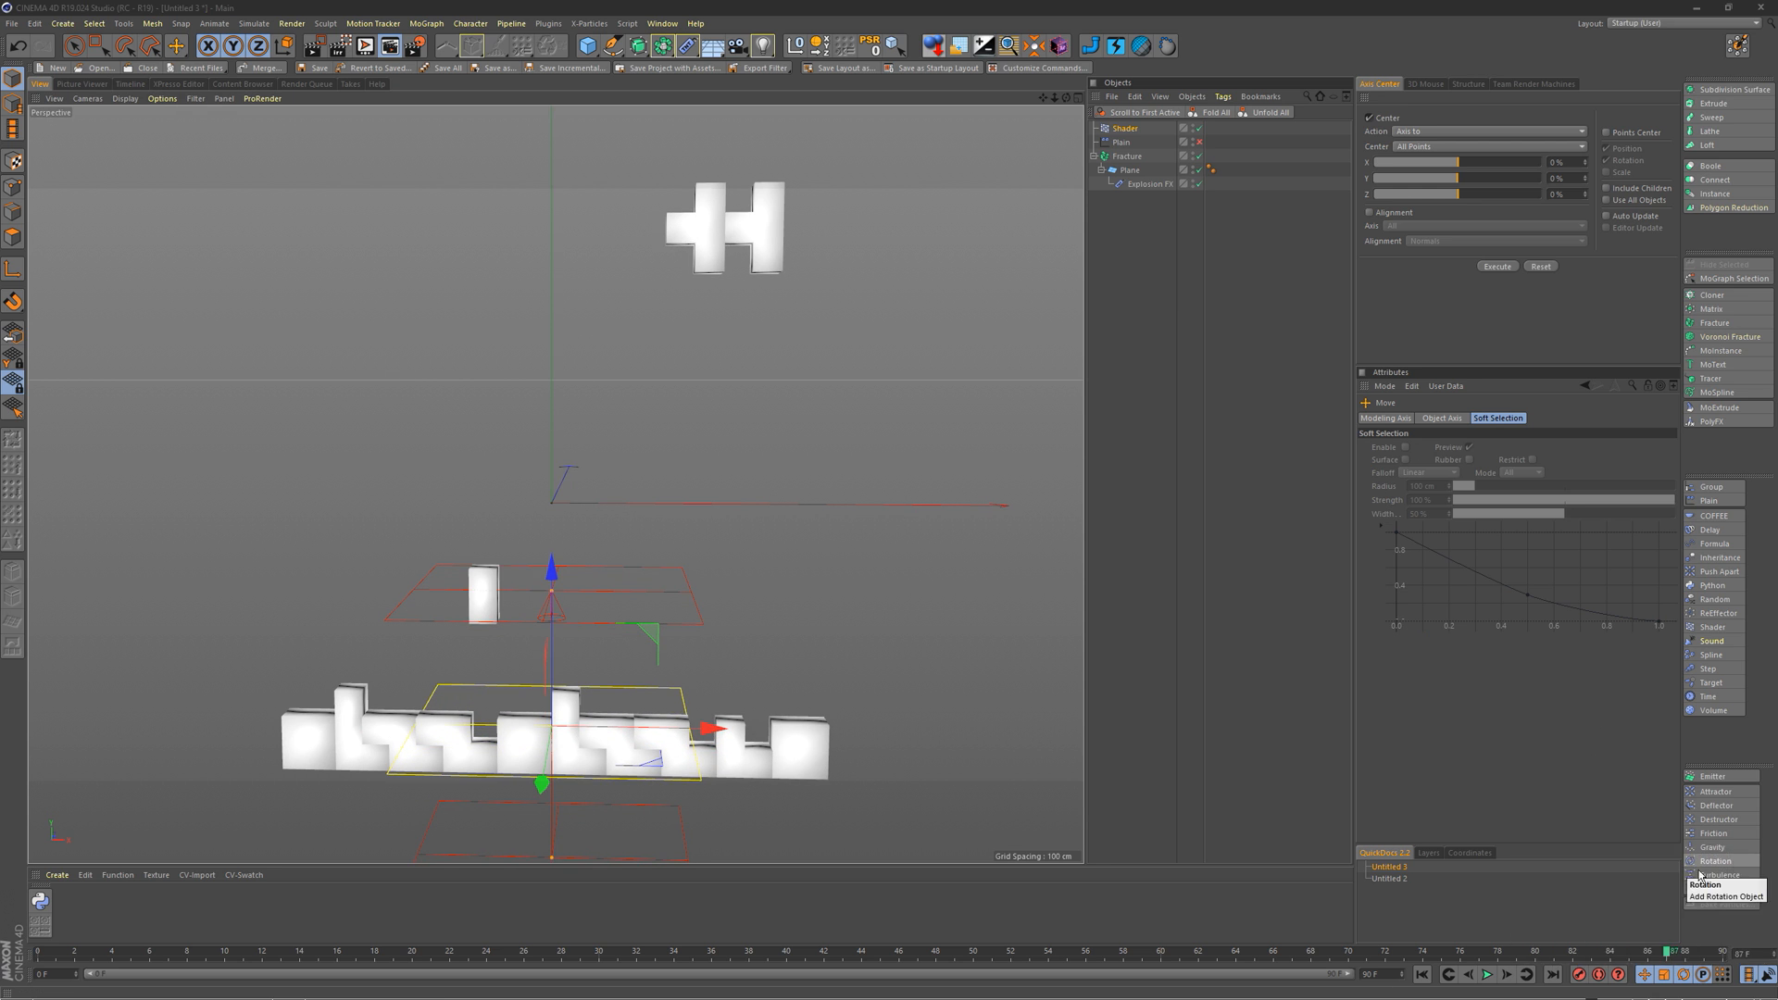
left_click_drag(683, 507, 574, 507, "alt")
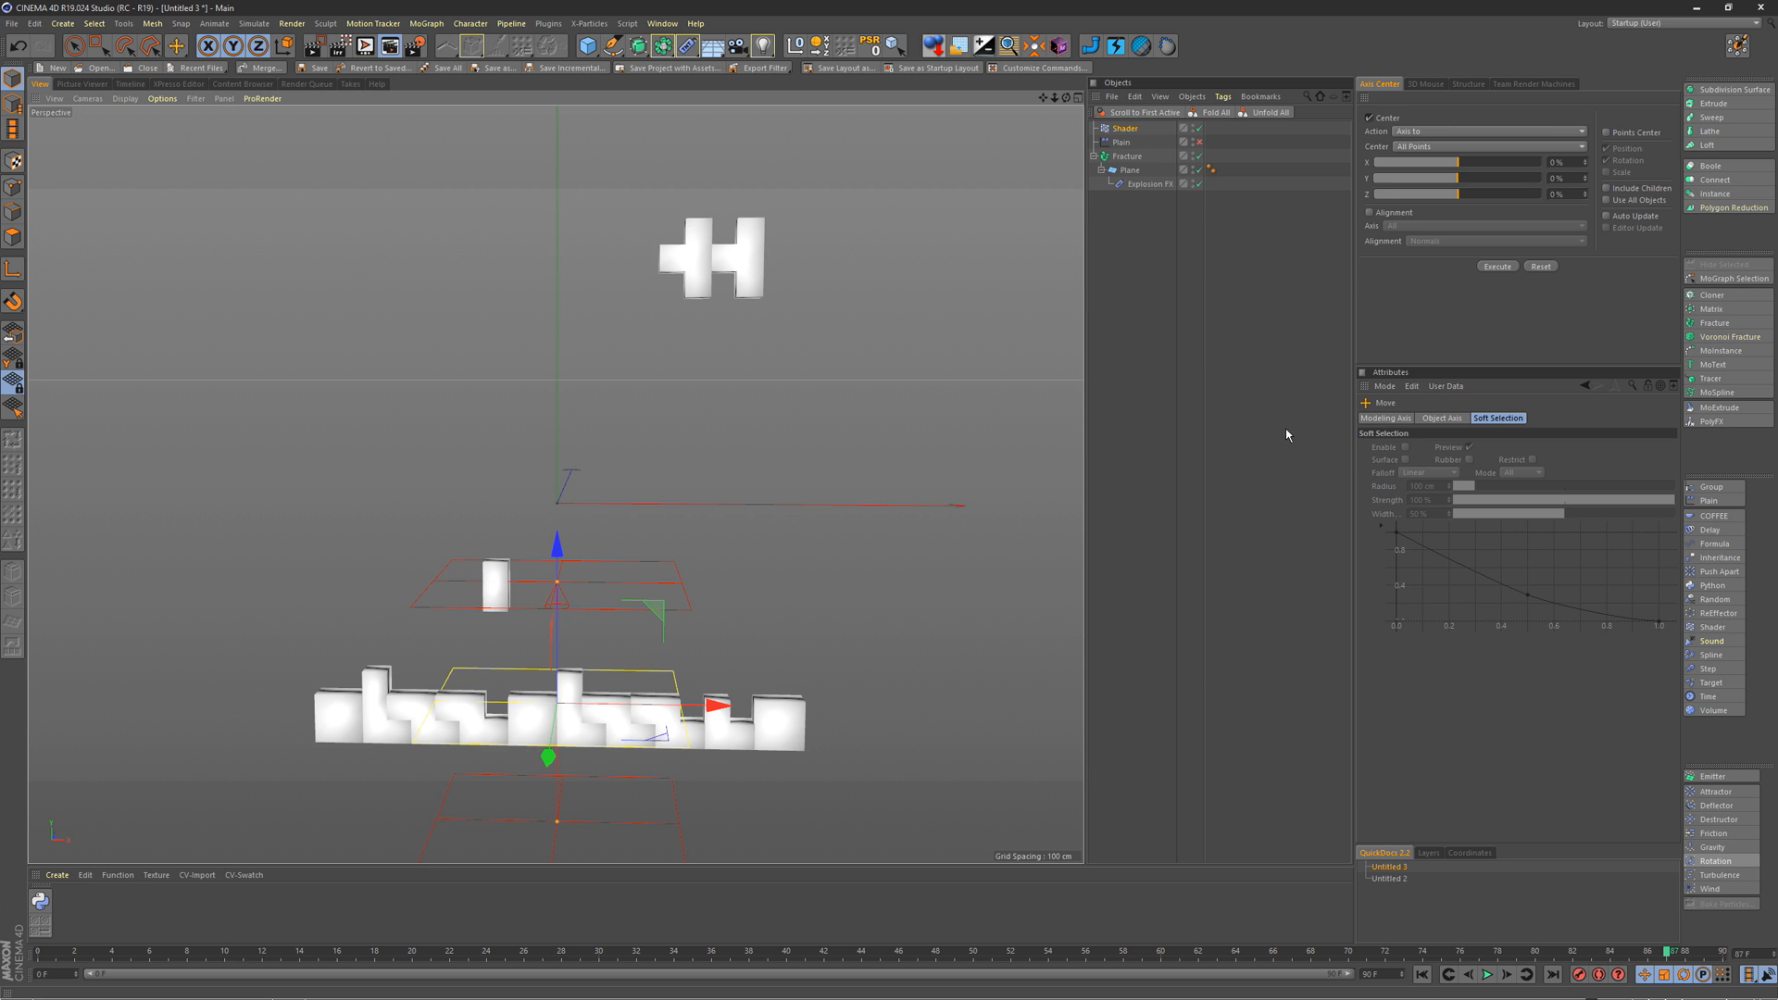
Step: Raise the Shader effector's falloff zone to about the plane's mid-height and reduce its Y position offset
left_click(1126, 129)
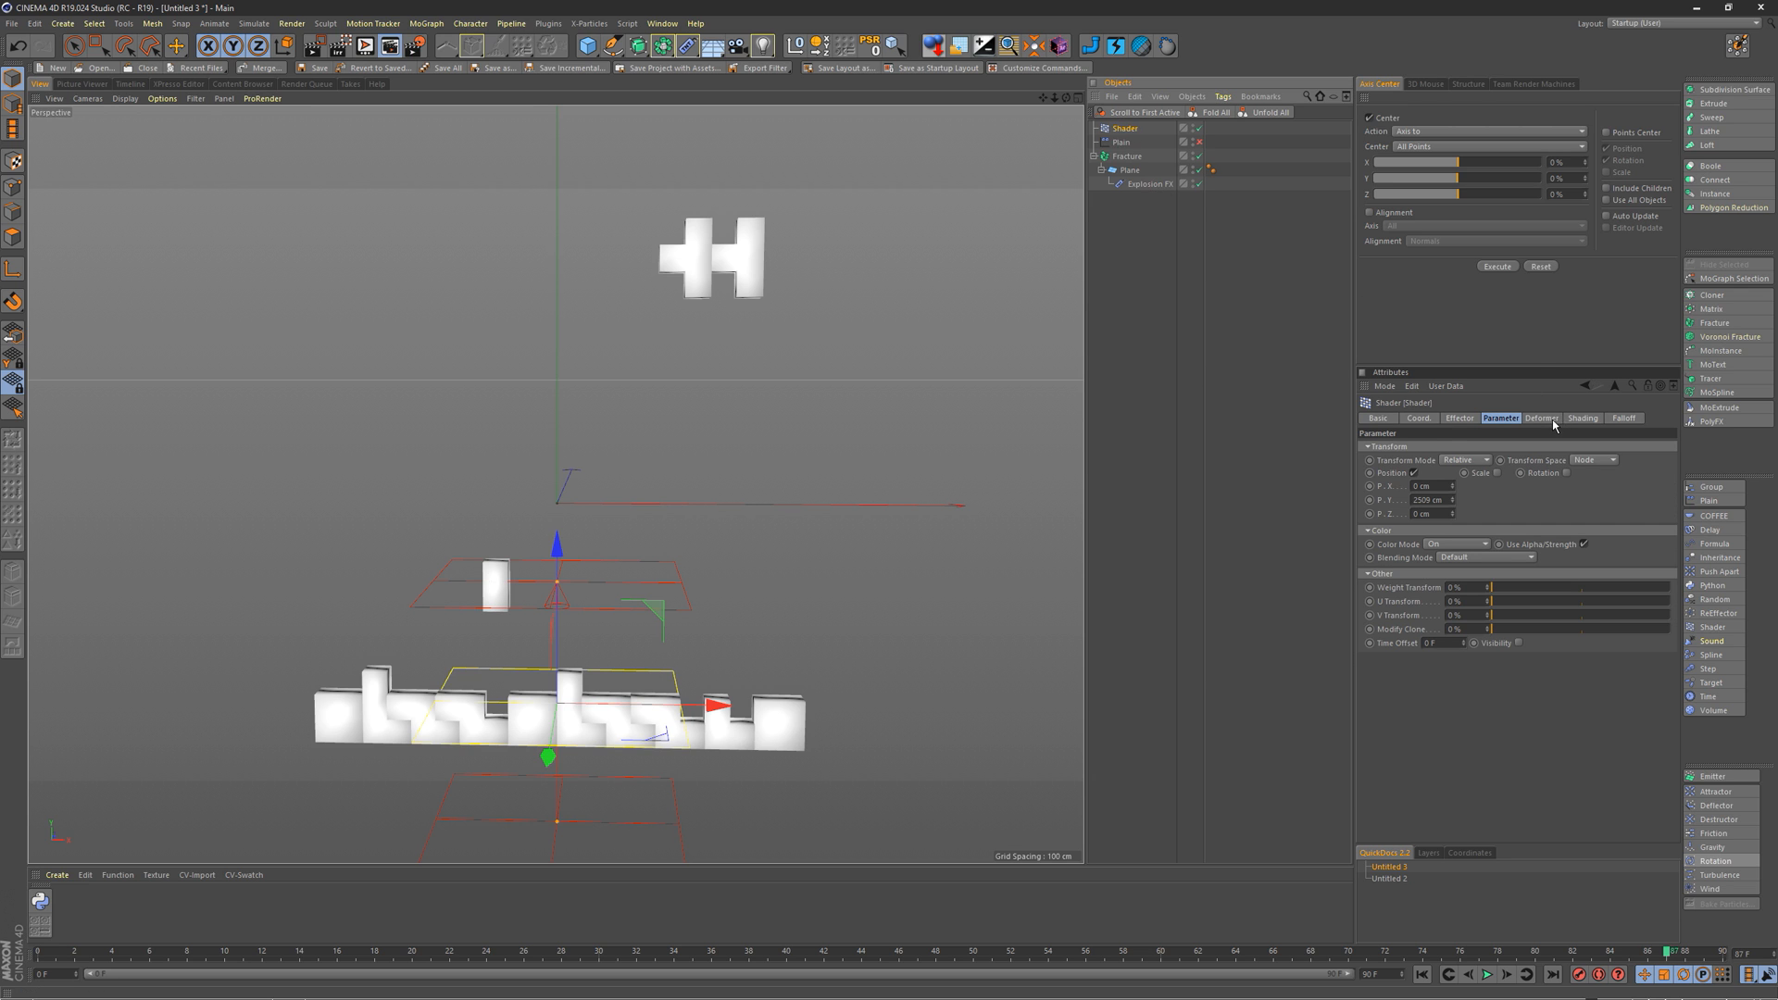
left_click(1583, 418)
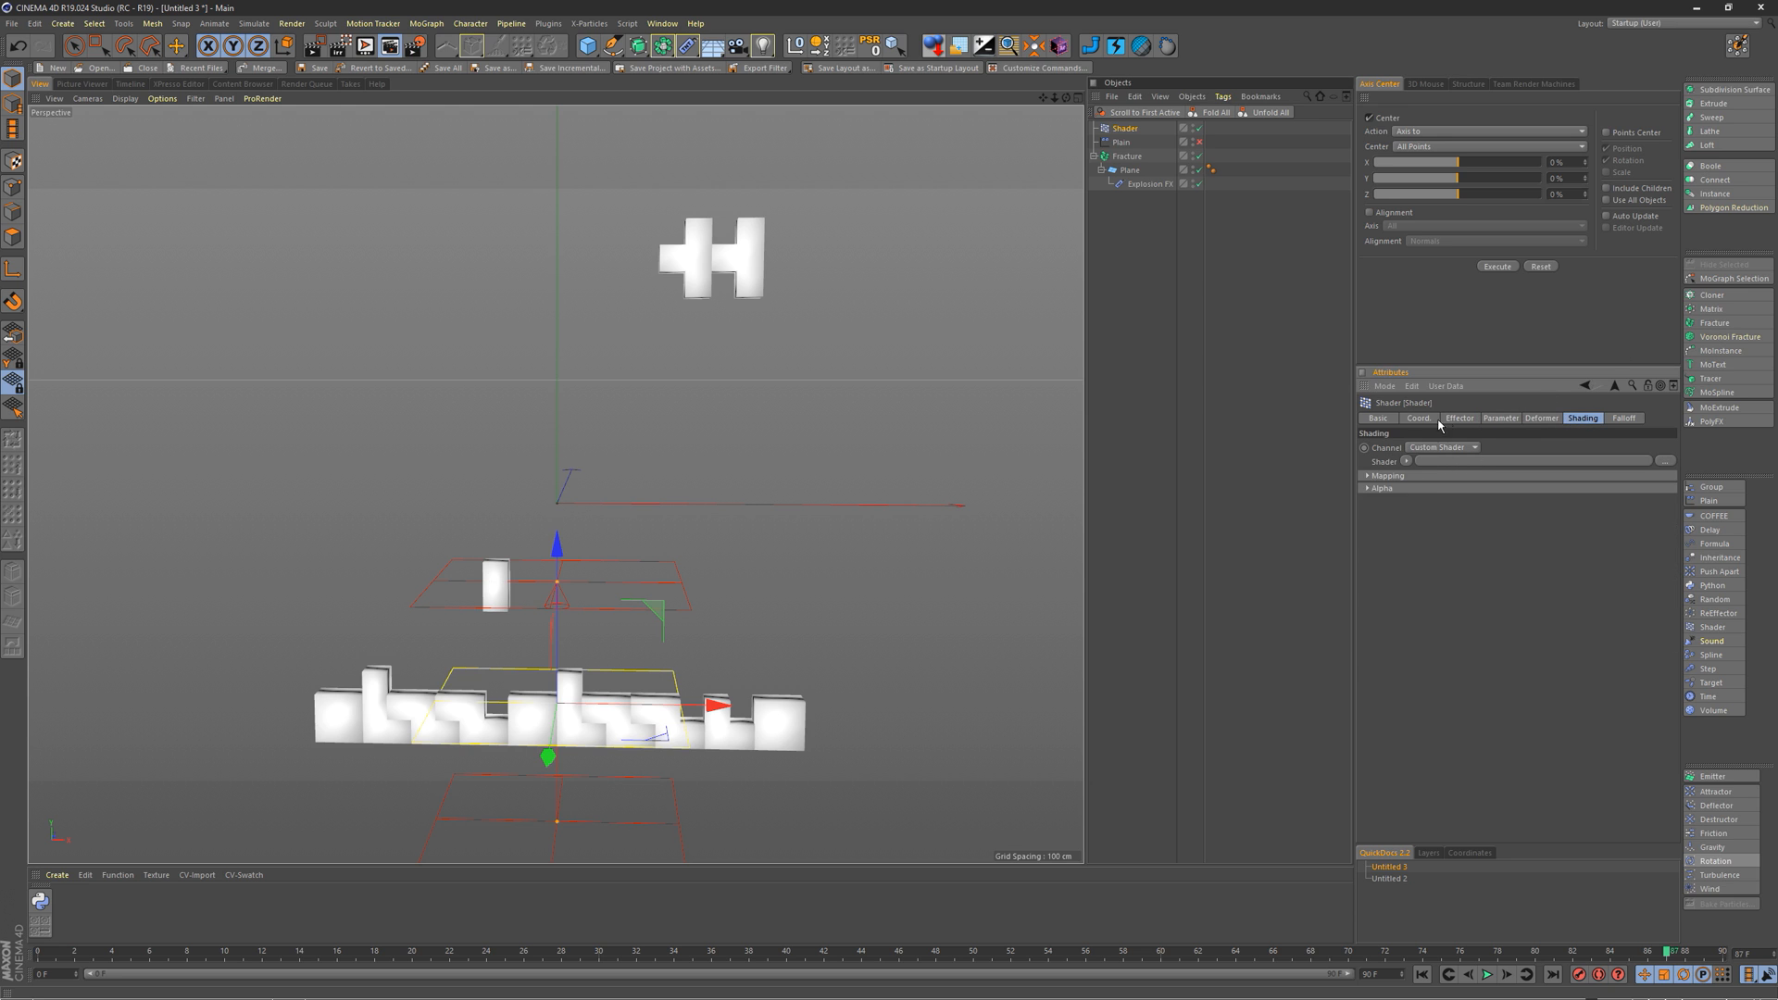
left_click(1405, 462)
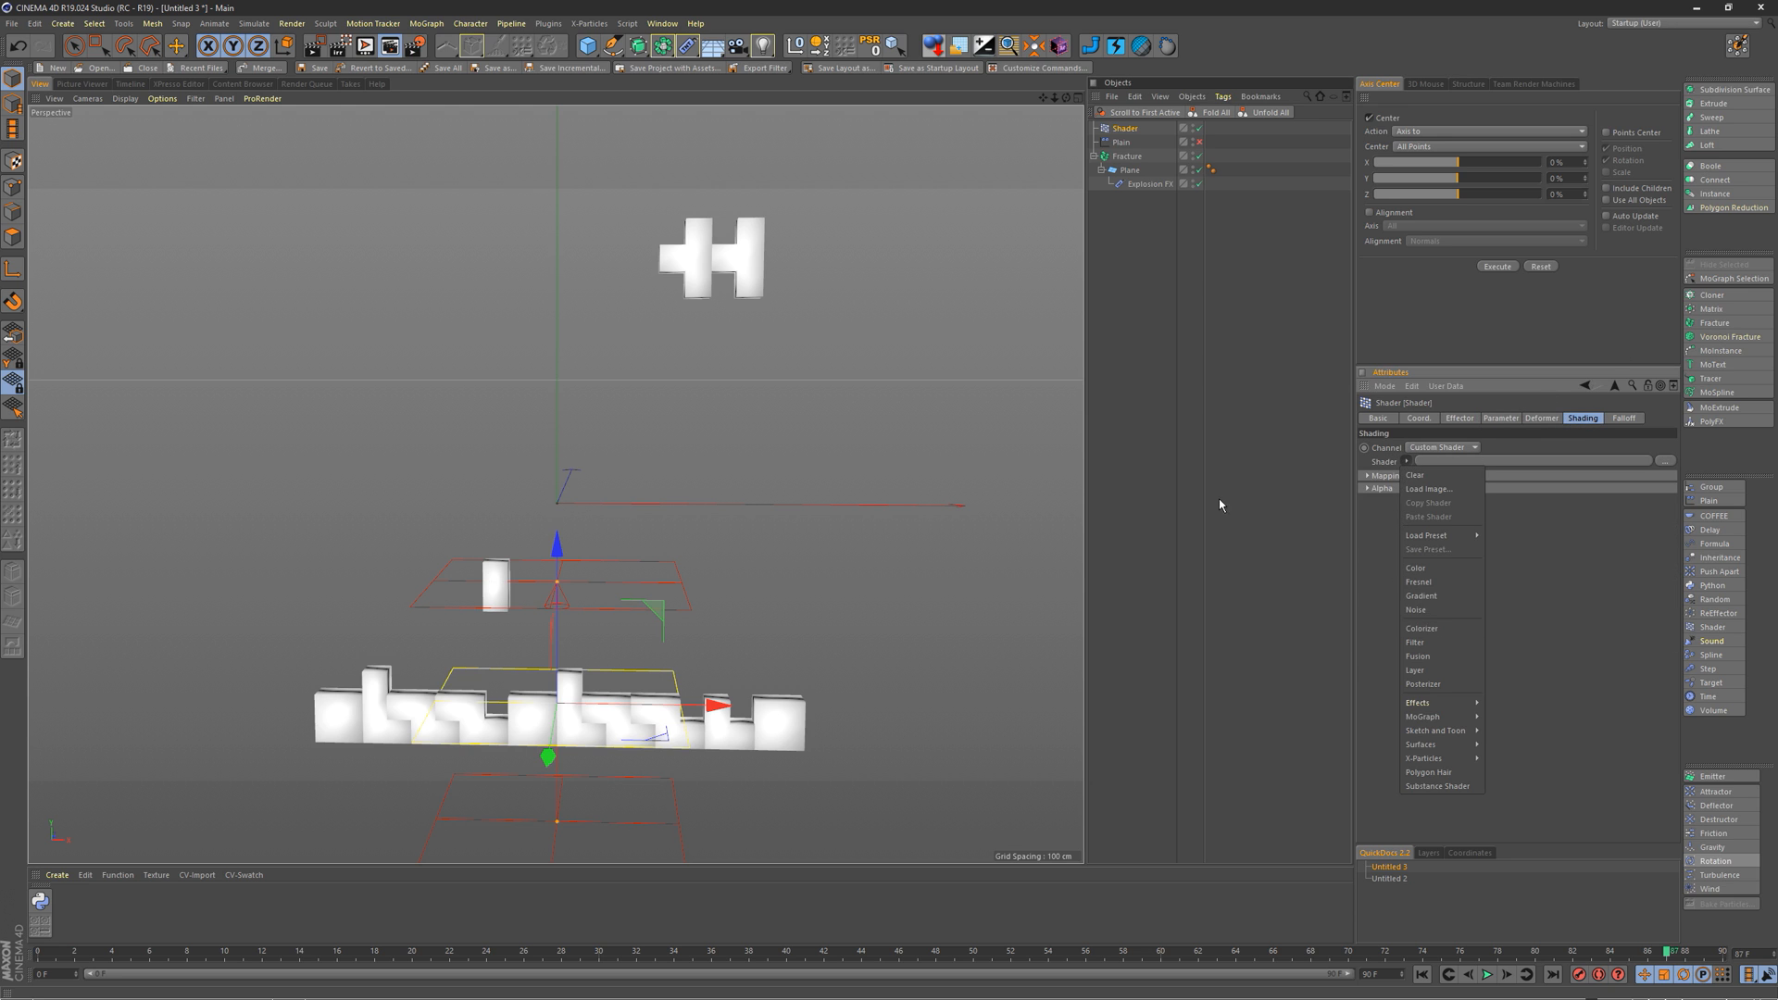
left_click_drag(567, 549, 572, 452)
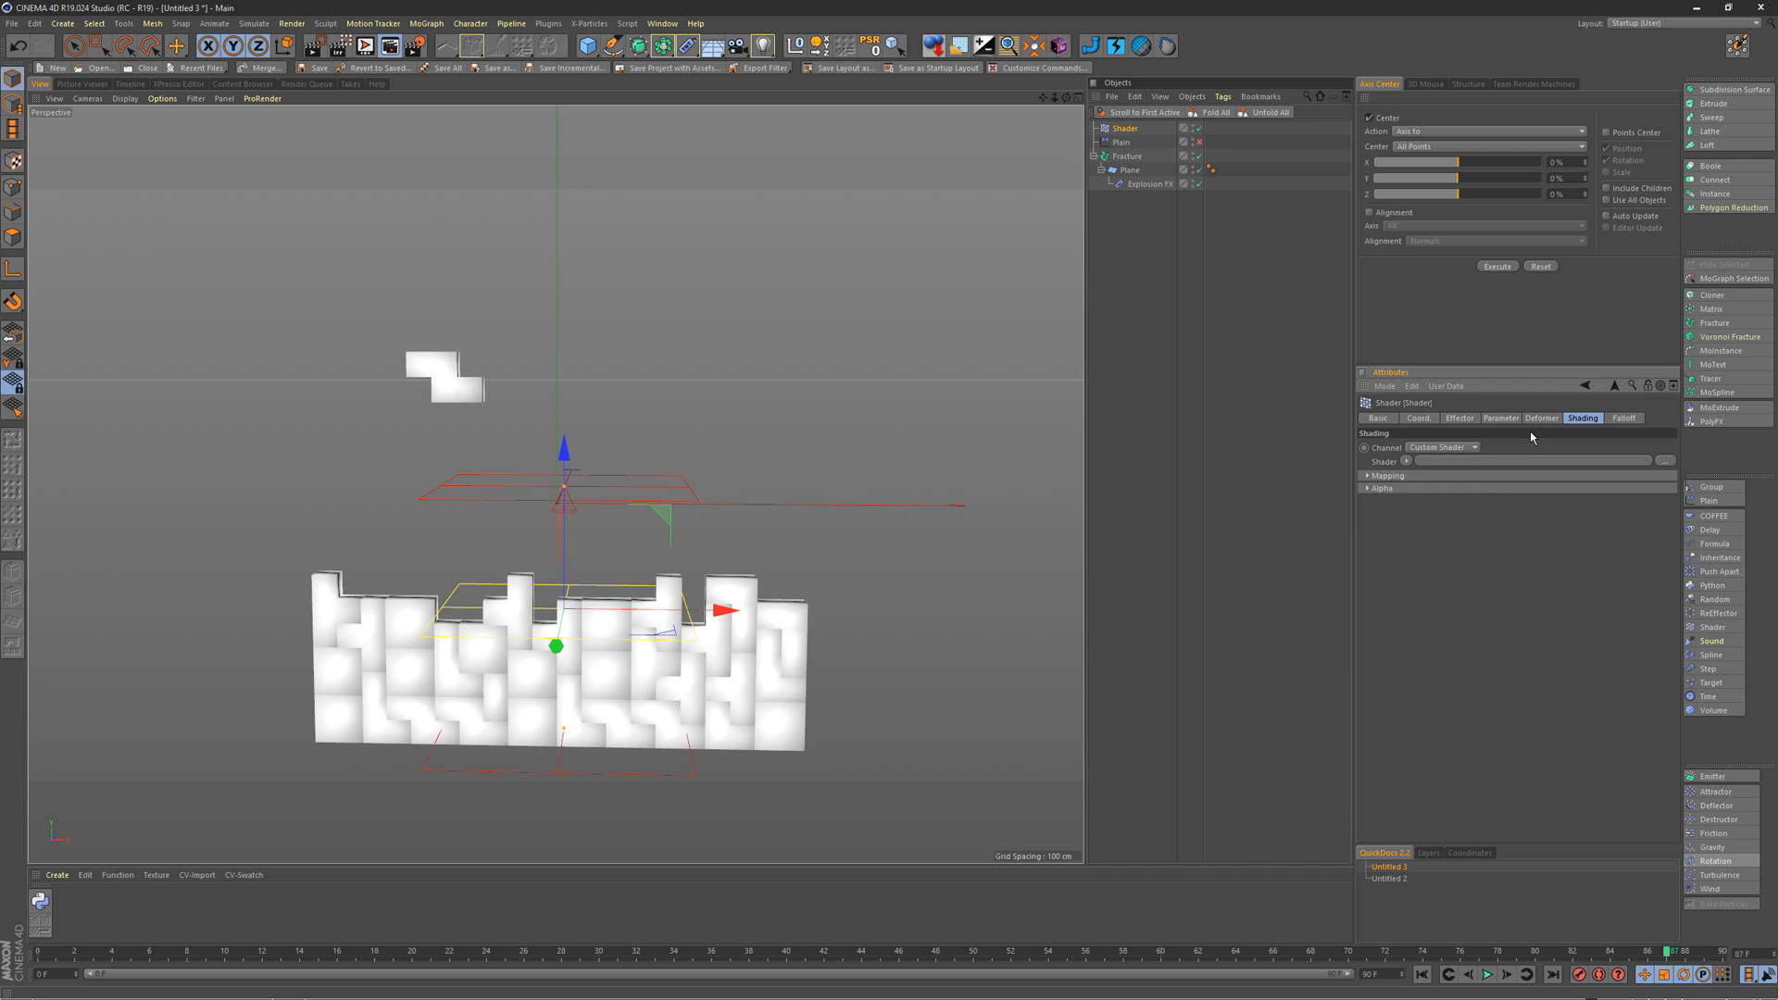
left_click(1500, 419)
left_click_drag(1453, 506, 1500, 767)
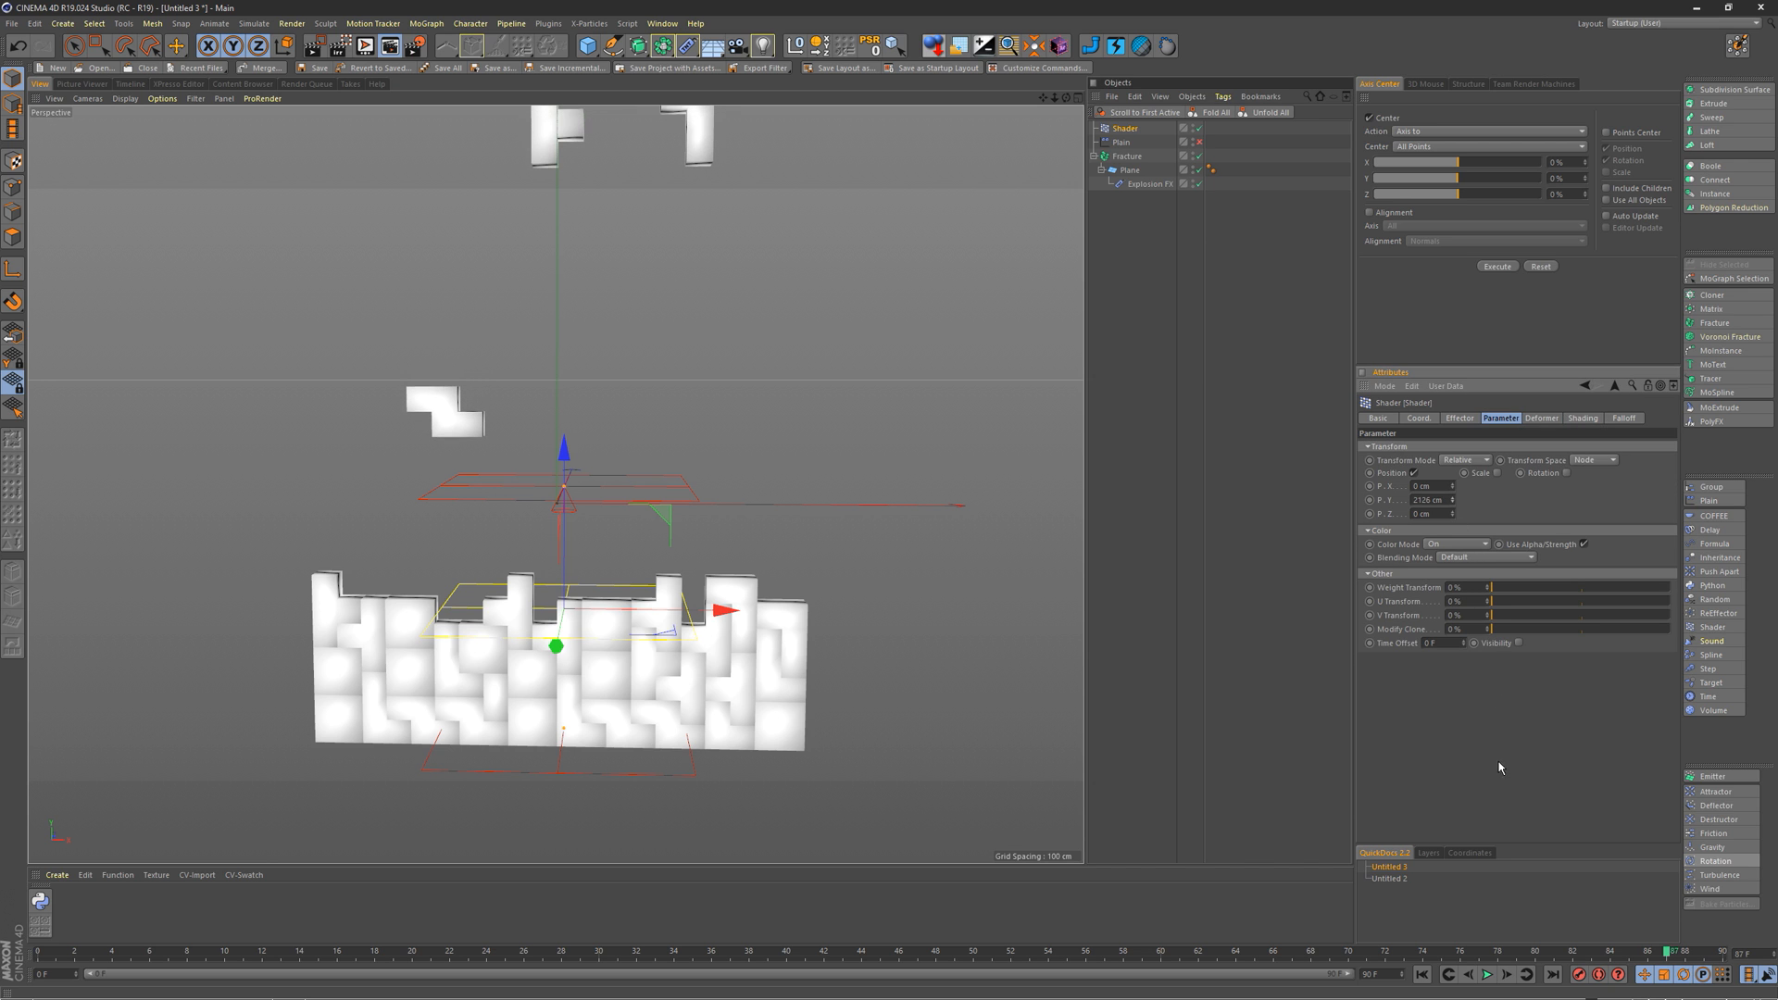
left_click_drag(1454, 501, 1490, 613)
Step: Load a Noise shader into the Shader effector's custom shader channel
left_click(1583, 420)
left_click(1406, 460)
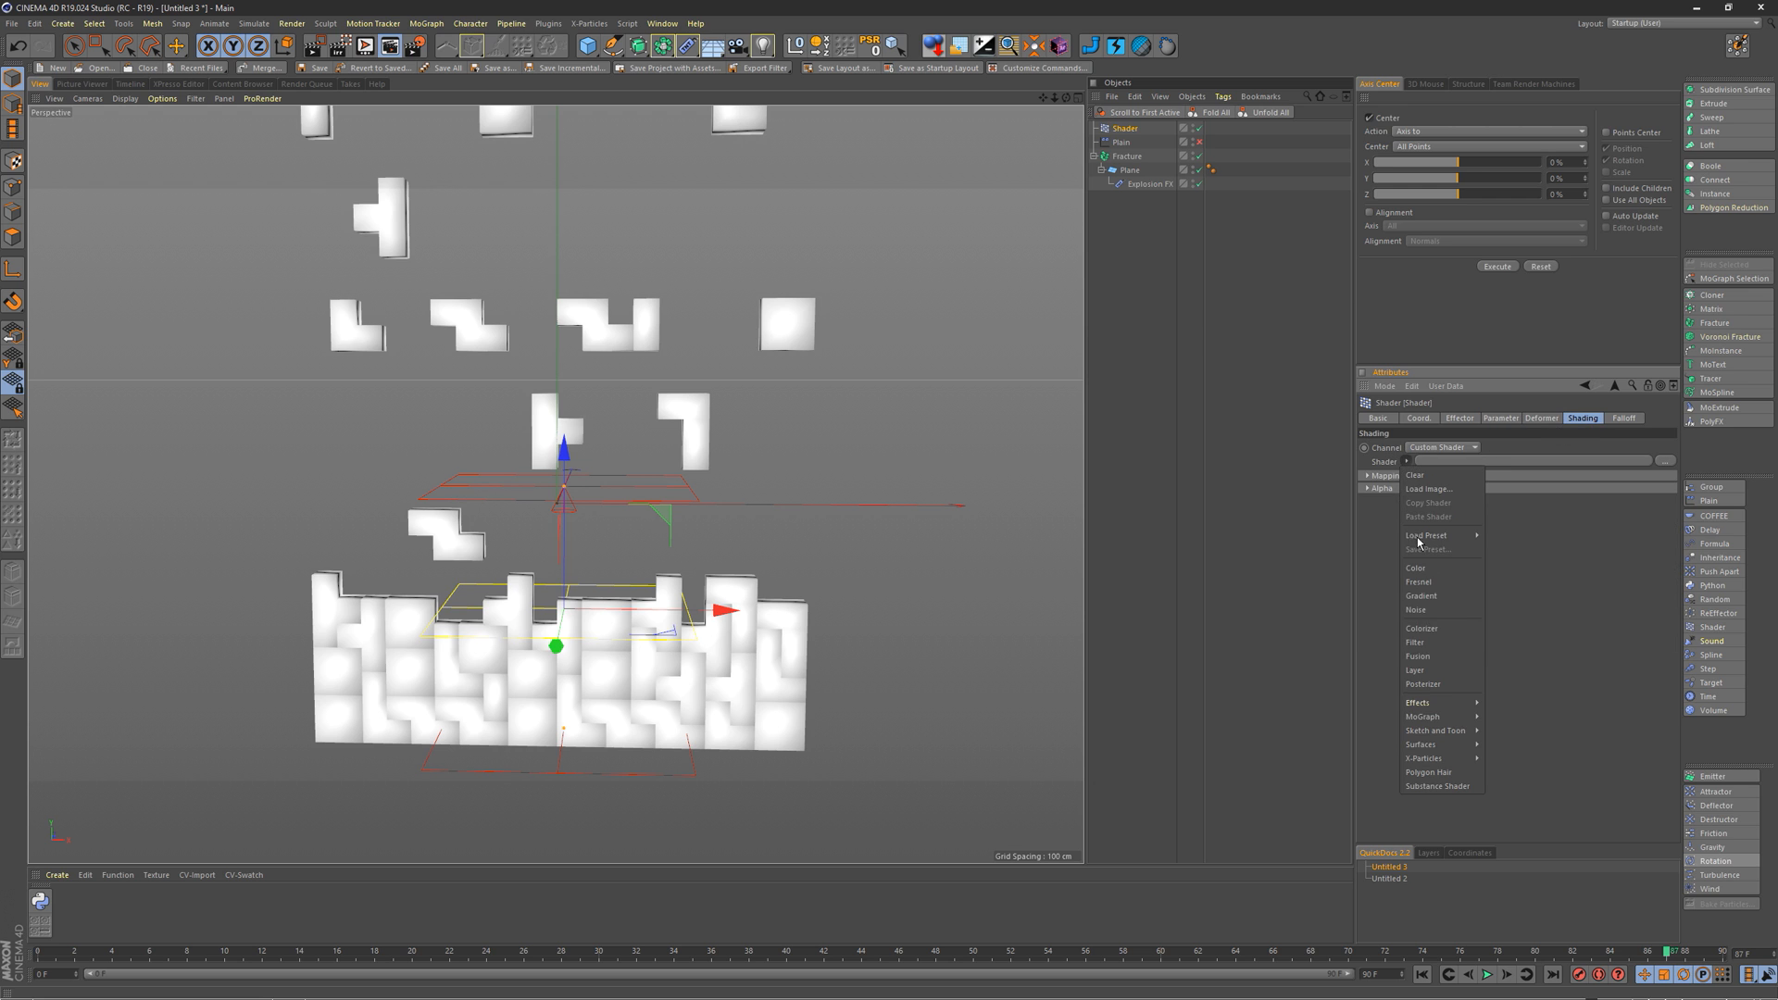
left_click(1440, 610)
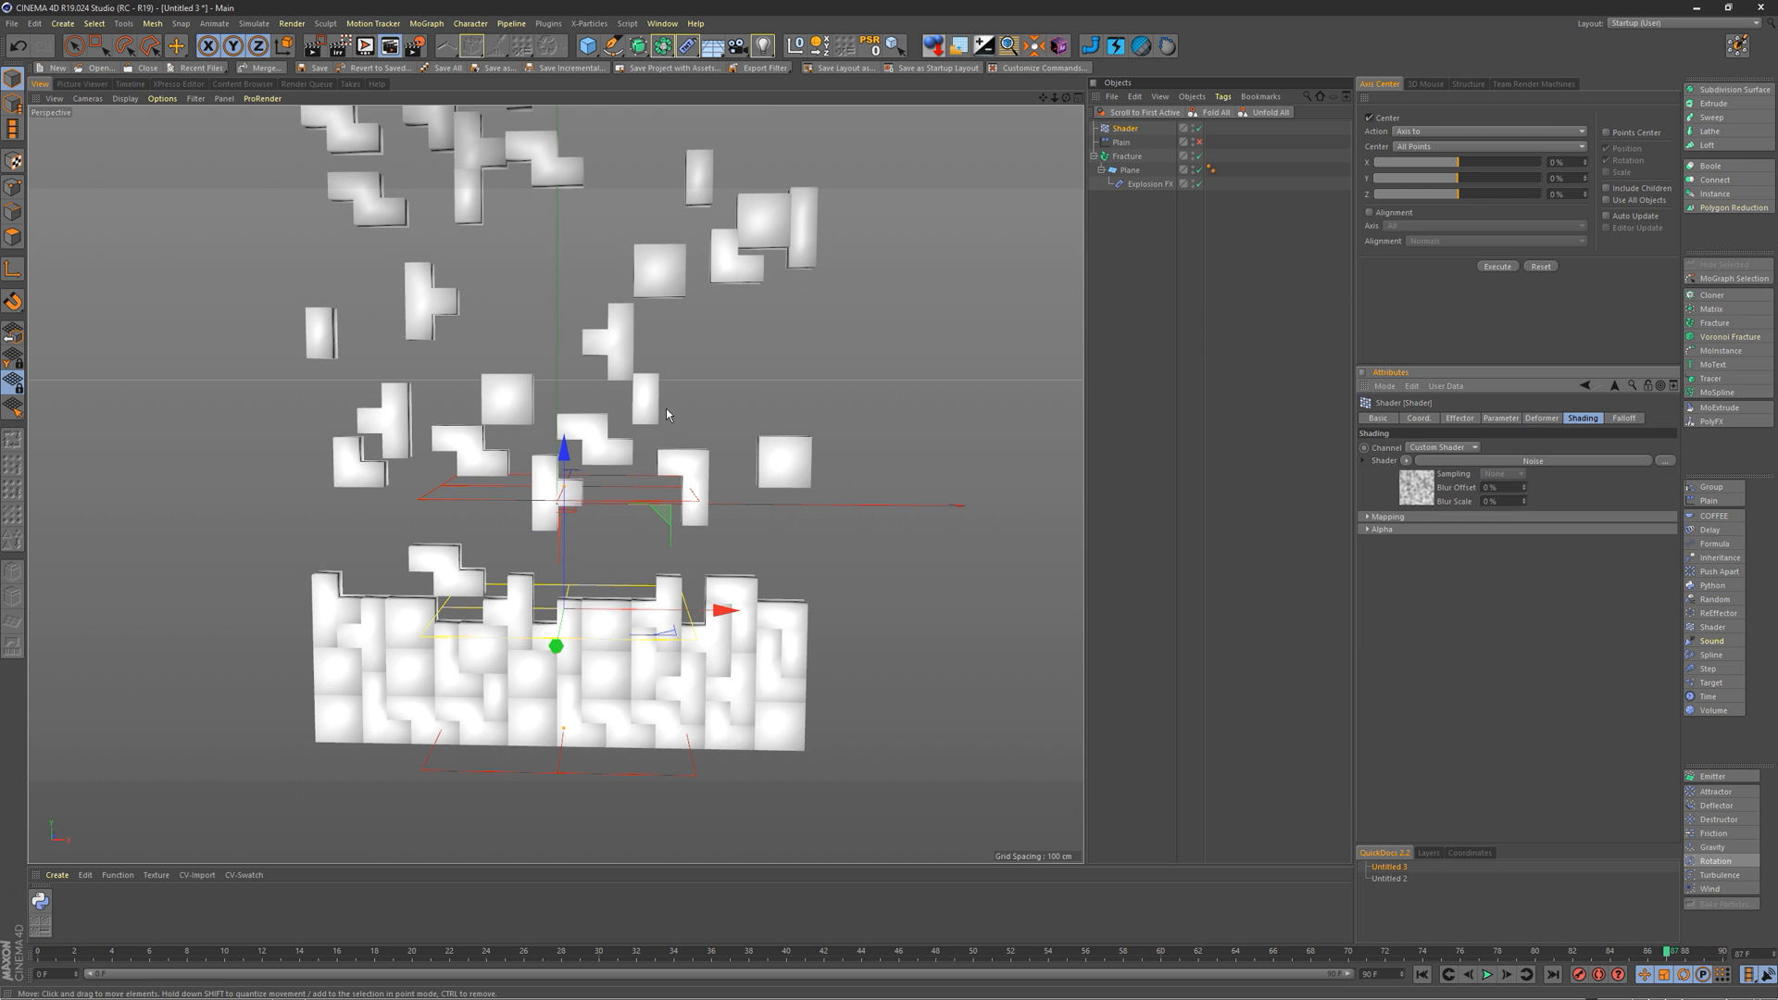
Step: Set the Noise shader's global scale to 29% and its second relative scale value to 26%
left_click(1416, 479)
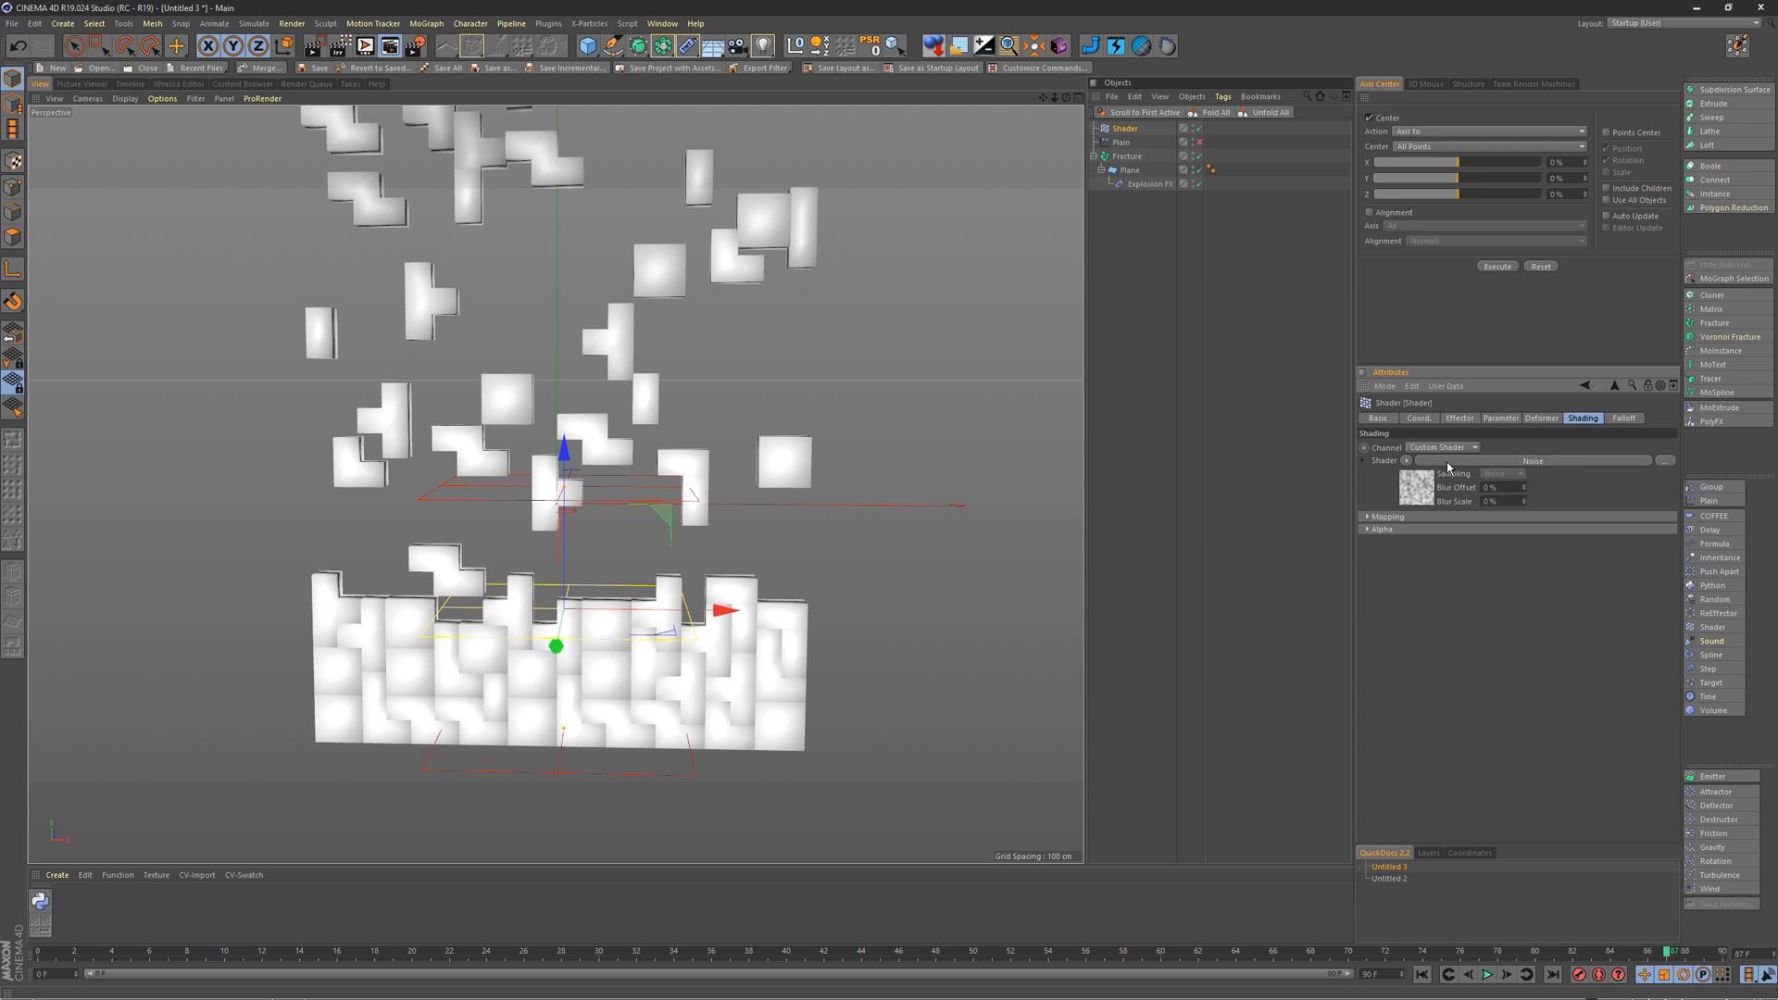
left_click(1447, 463)
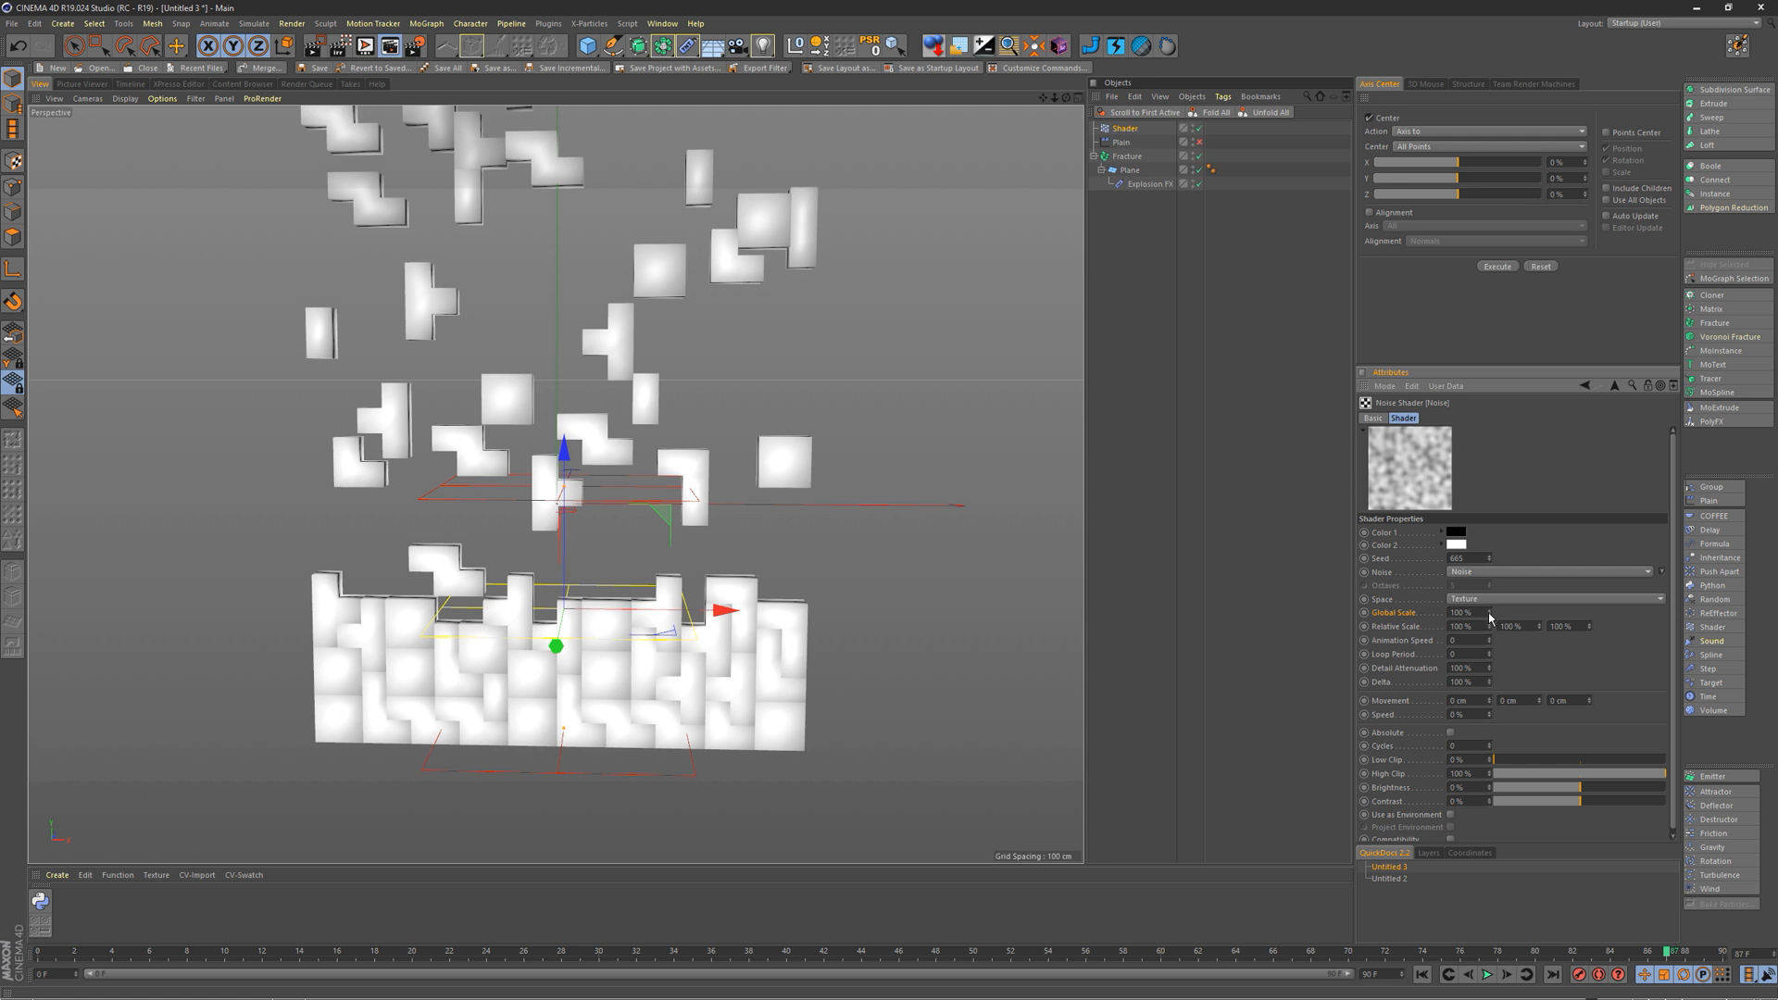
left_click_drag(1490, 613, 1516, 659)
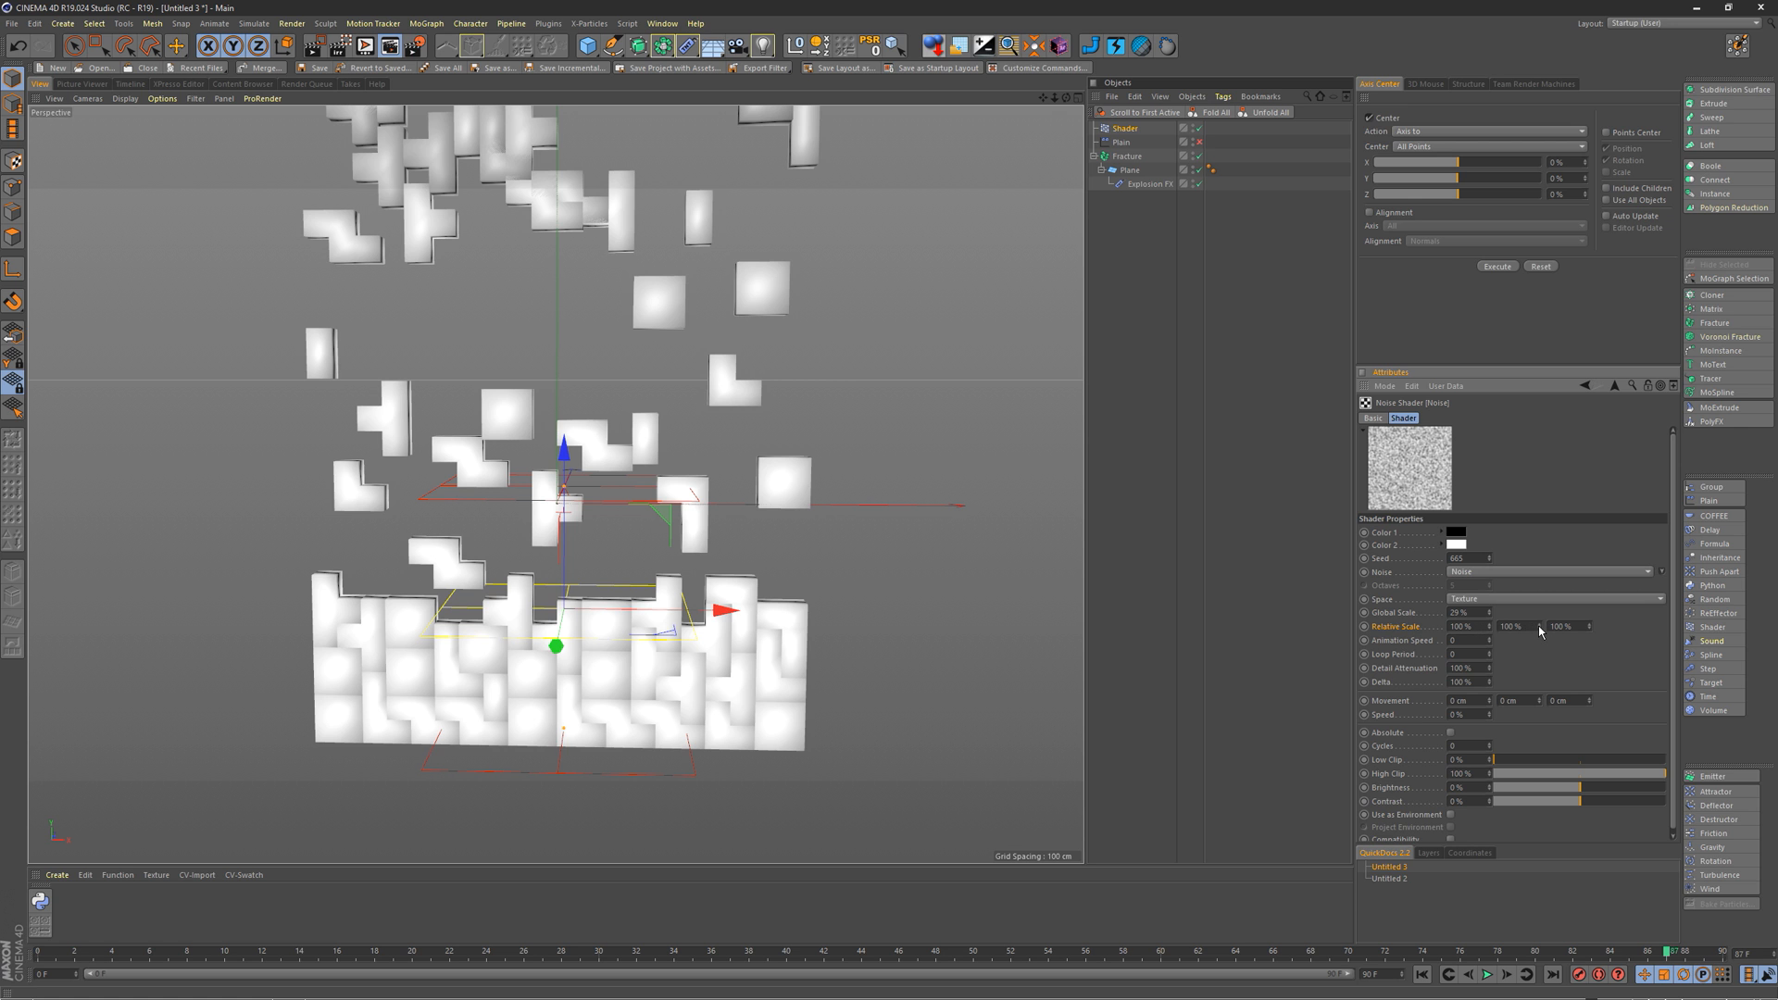
left_click_drag(1540, 632, 1551, 684)
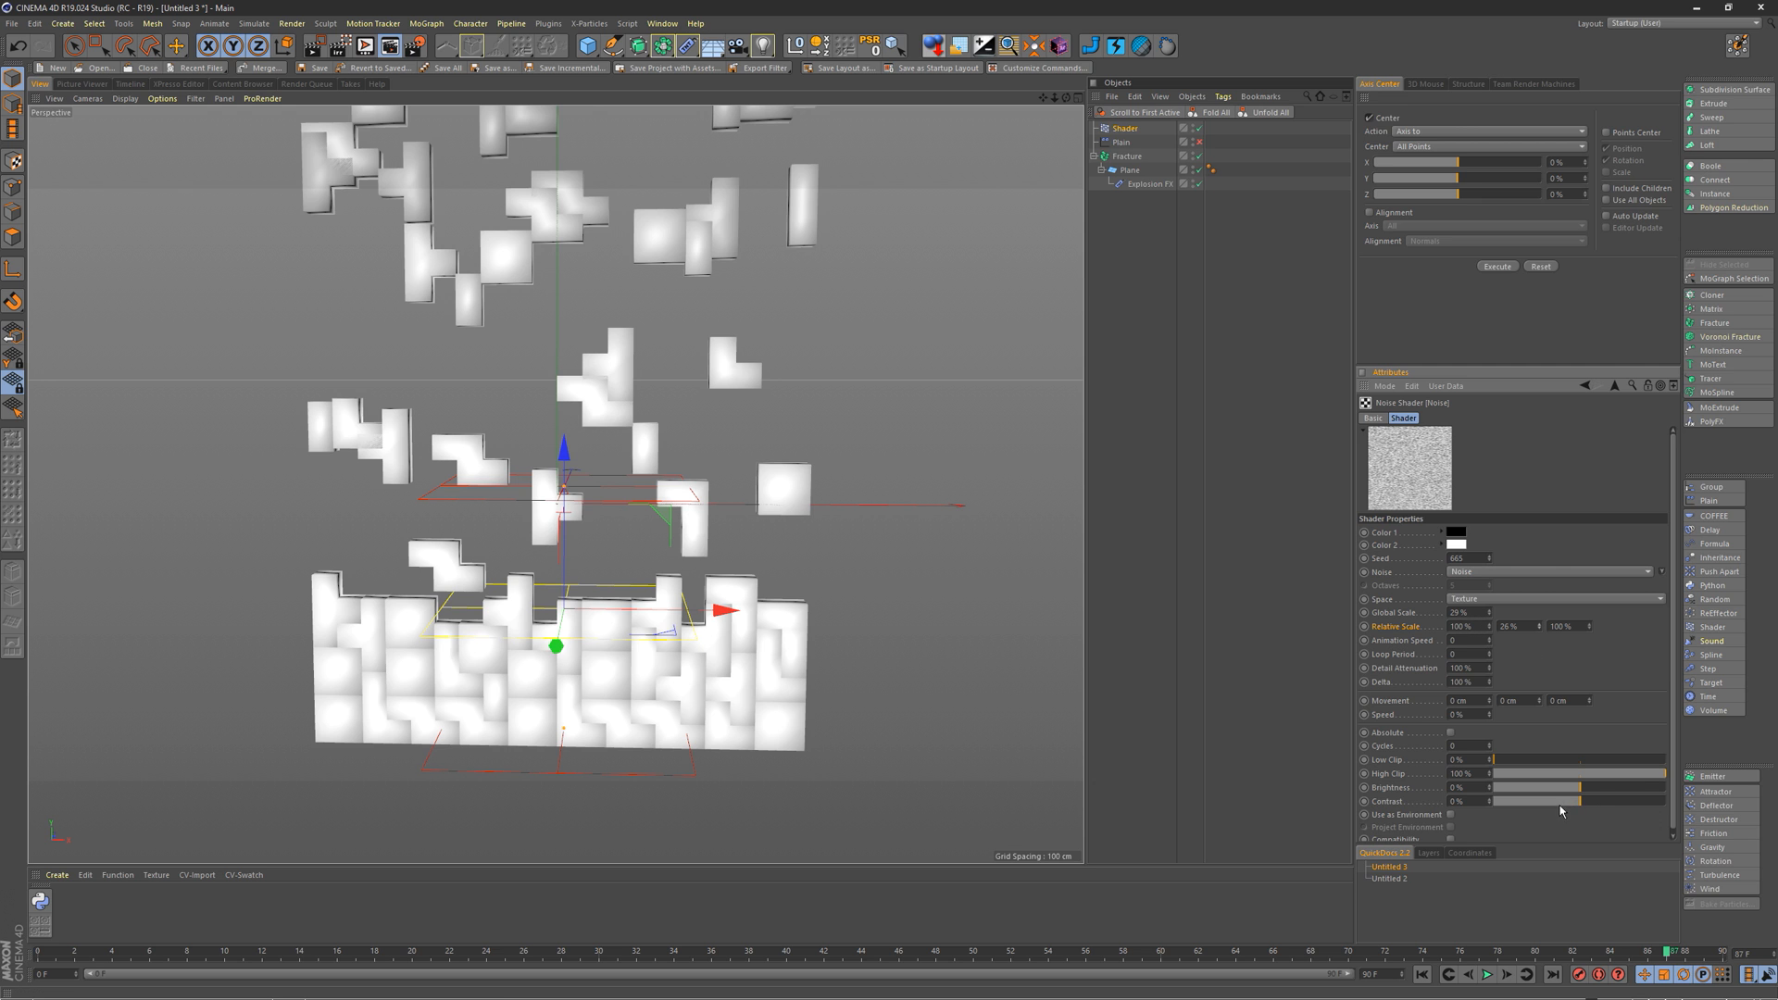
mouse_move(1580, 802)
left_mouse_down()
mouse_move(1563, 803)
mouse_move(1580, 804)
left_mouse_up()
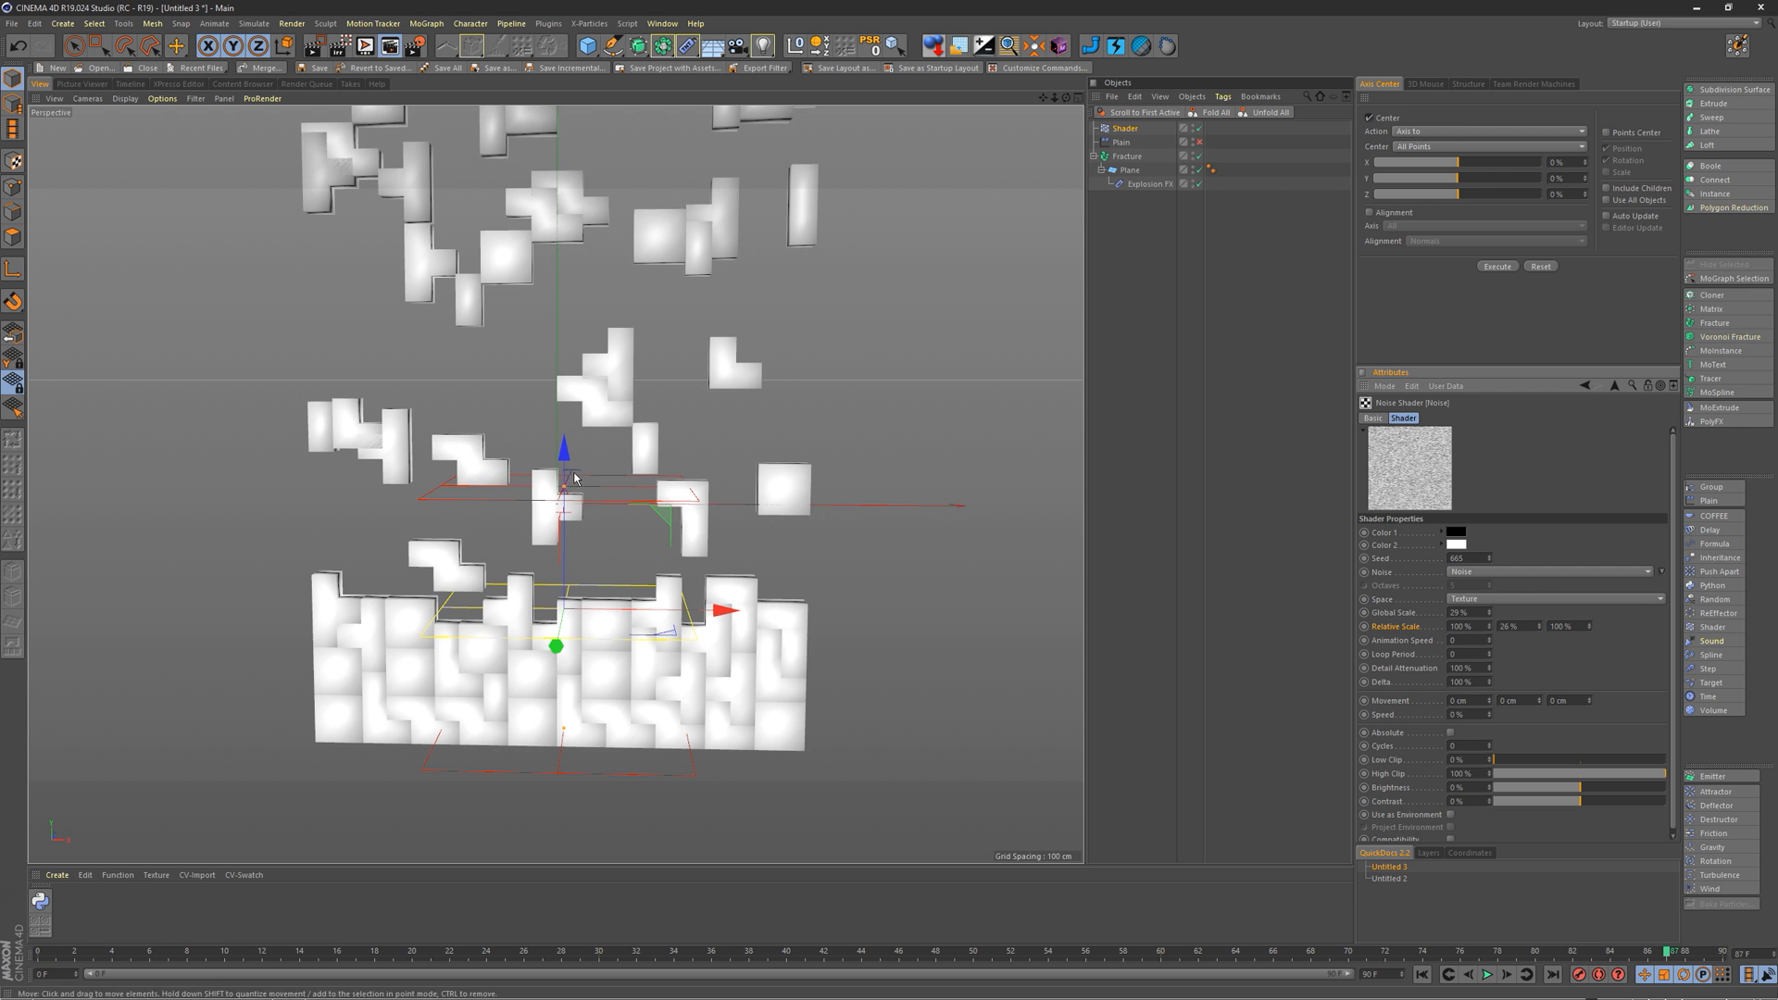
Step: Move the Shader effector's falloff zone down past the lower edge of the plane
left_click_drag(567, 452, 583, 580)
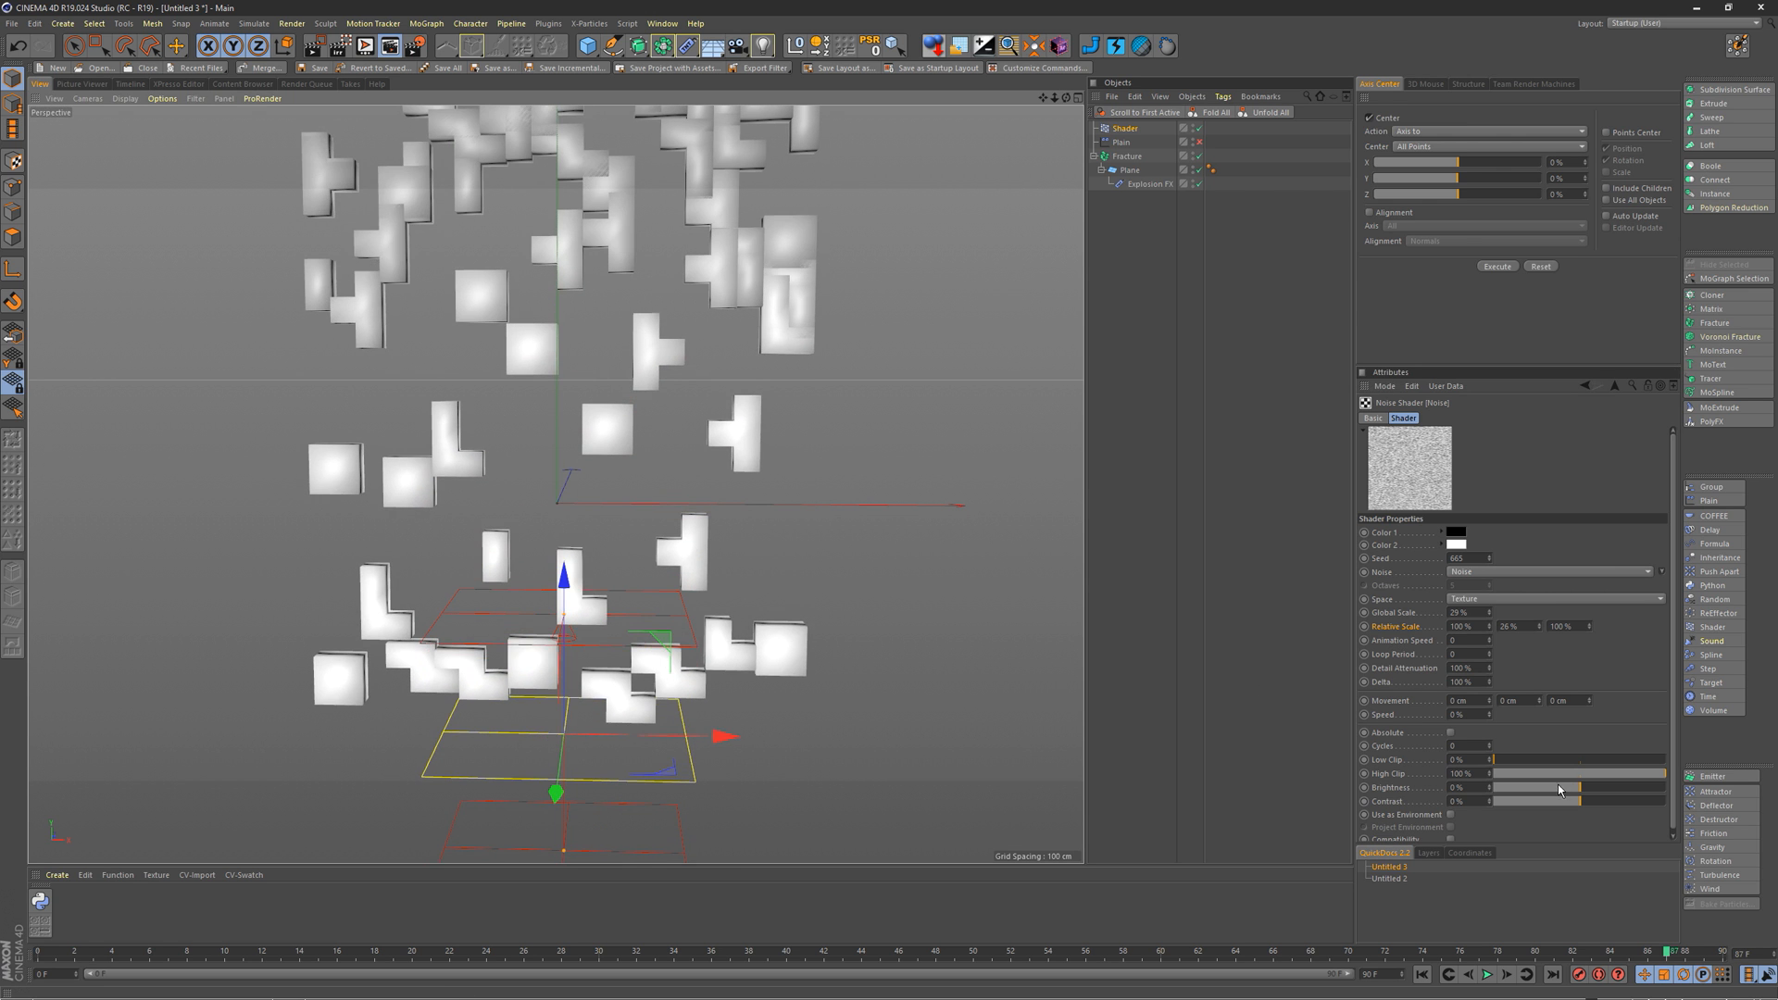
mouse_move(1581, 802)
left_mouse_down()
mouse_move(1597, 804)
mouse_move(1581, 800)
left_mouse_up()
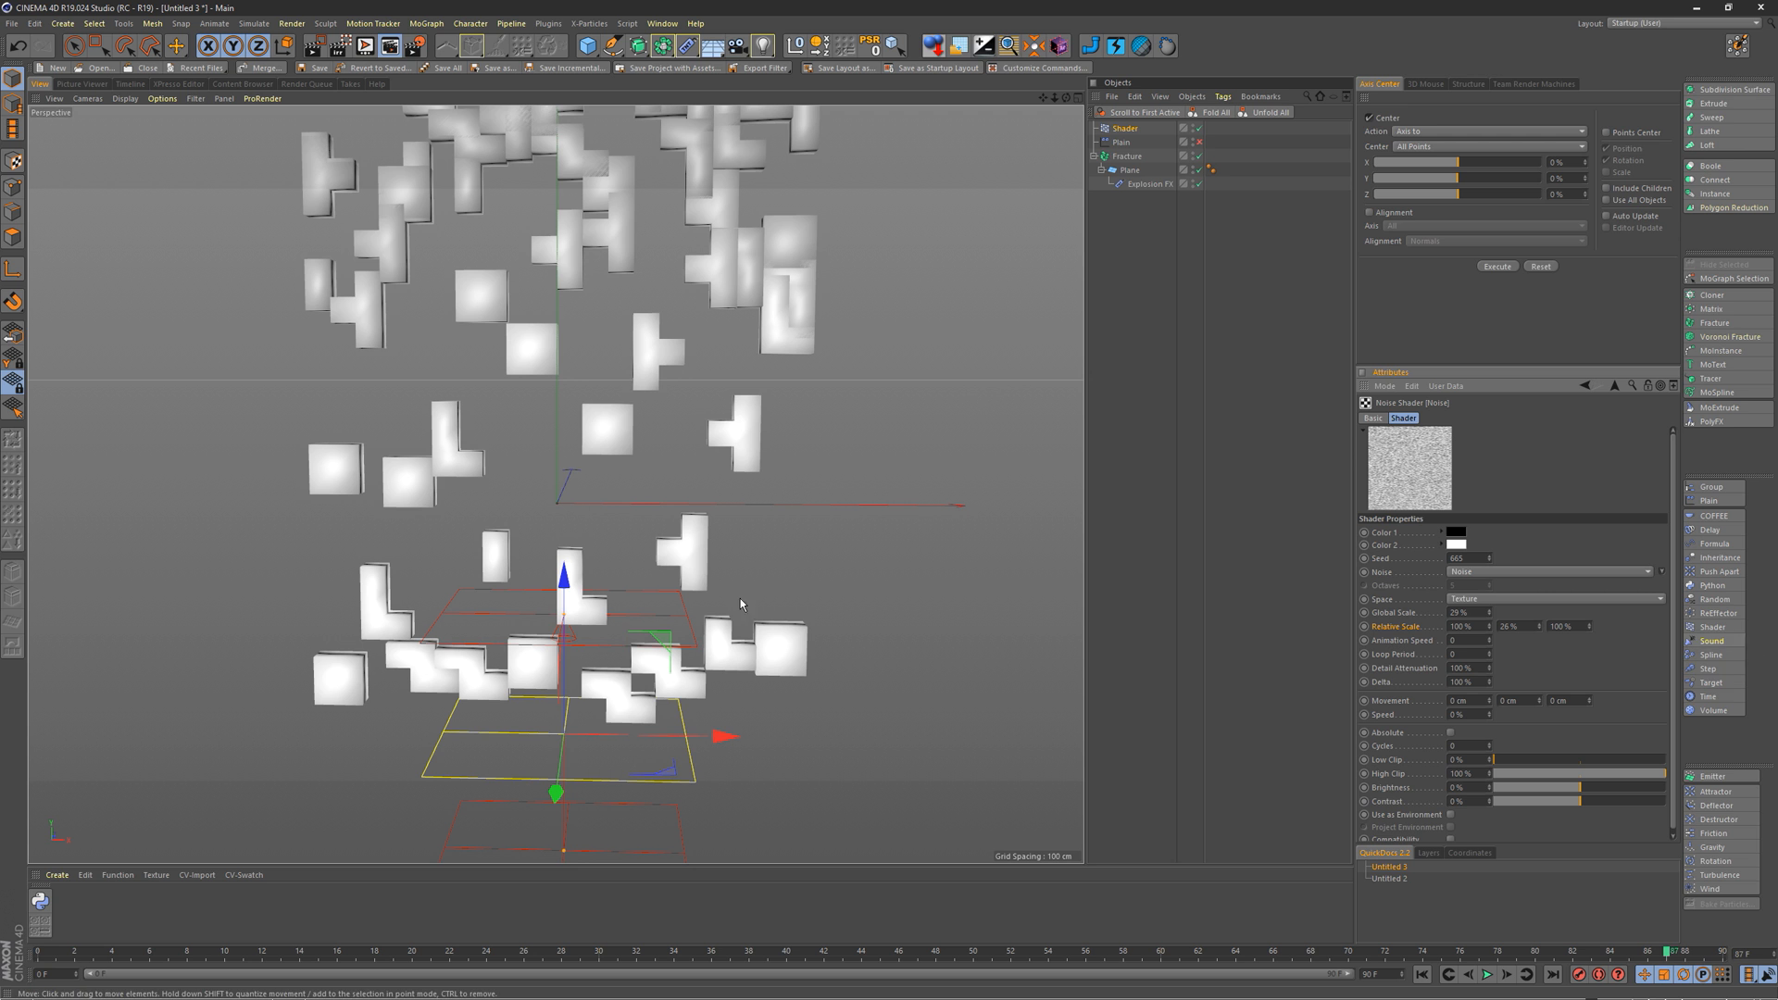
left_click_drag(568, 586, 509, 659)
Step: Set the Shader effector's Y position offset to 2110 cm and lower it further so the fragments fly higher
left_click(1123, 128)
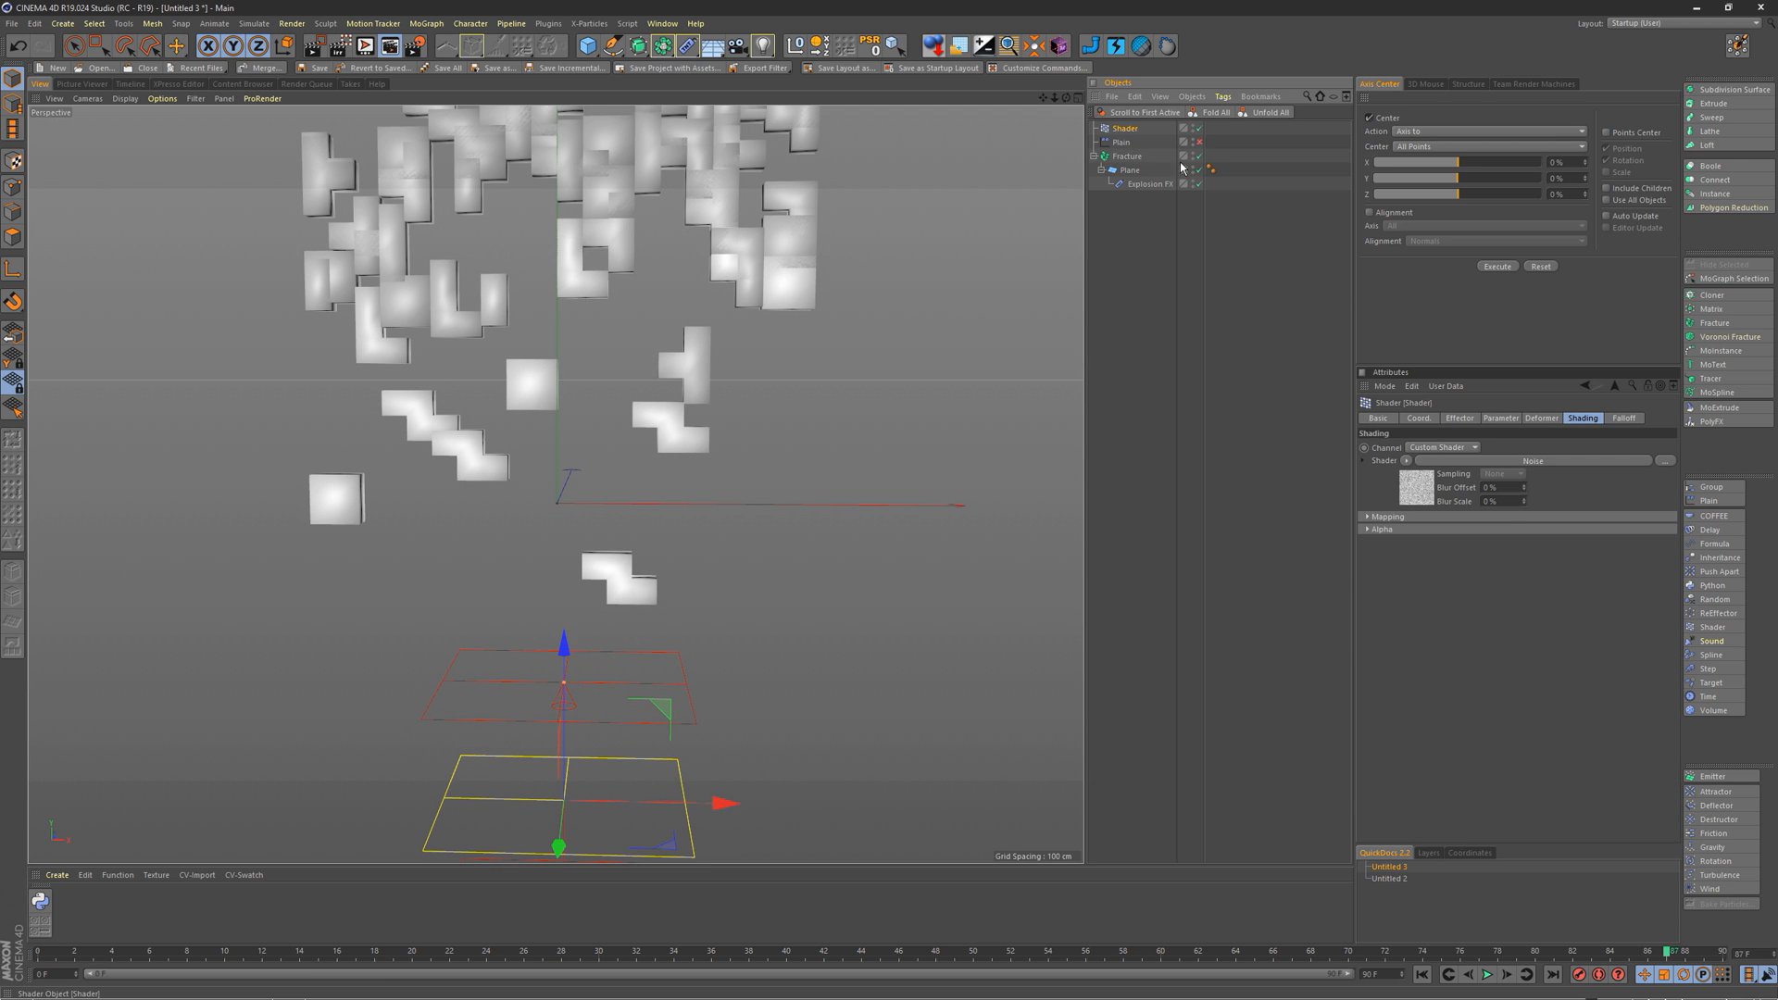
left_click(1484, 423)
left_click_drag(1453, 500, 1458, 437)
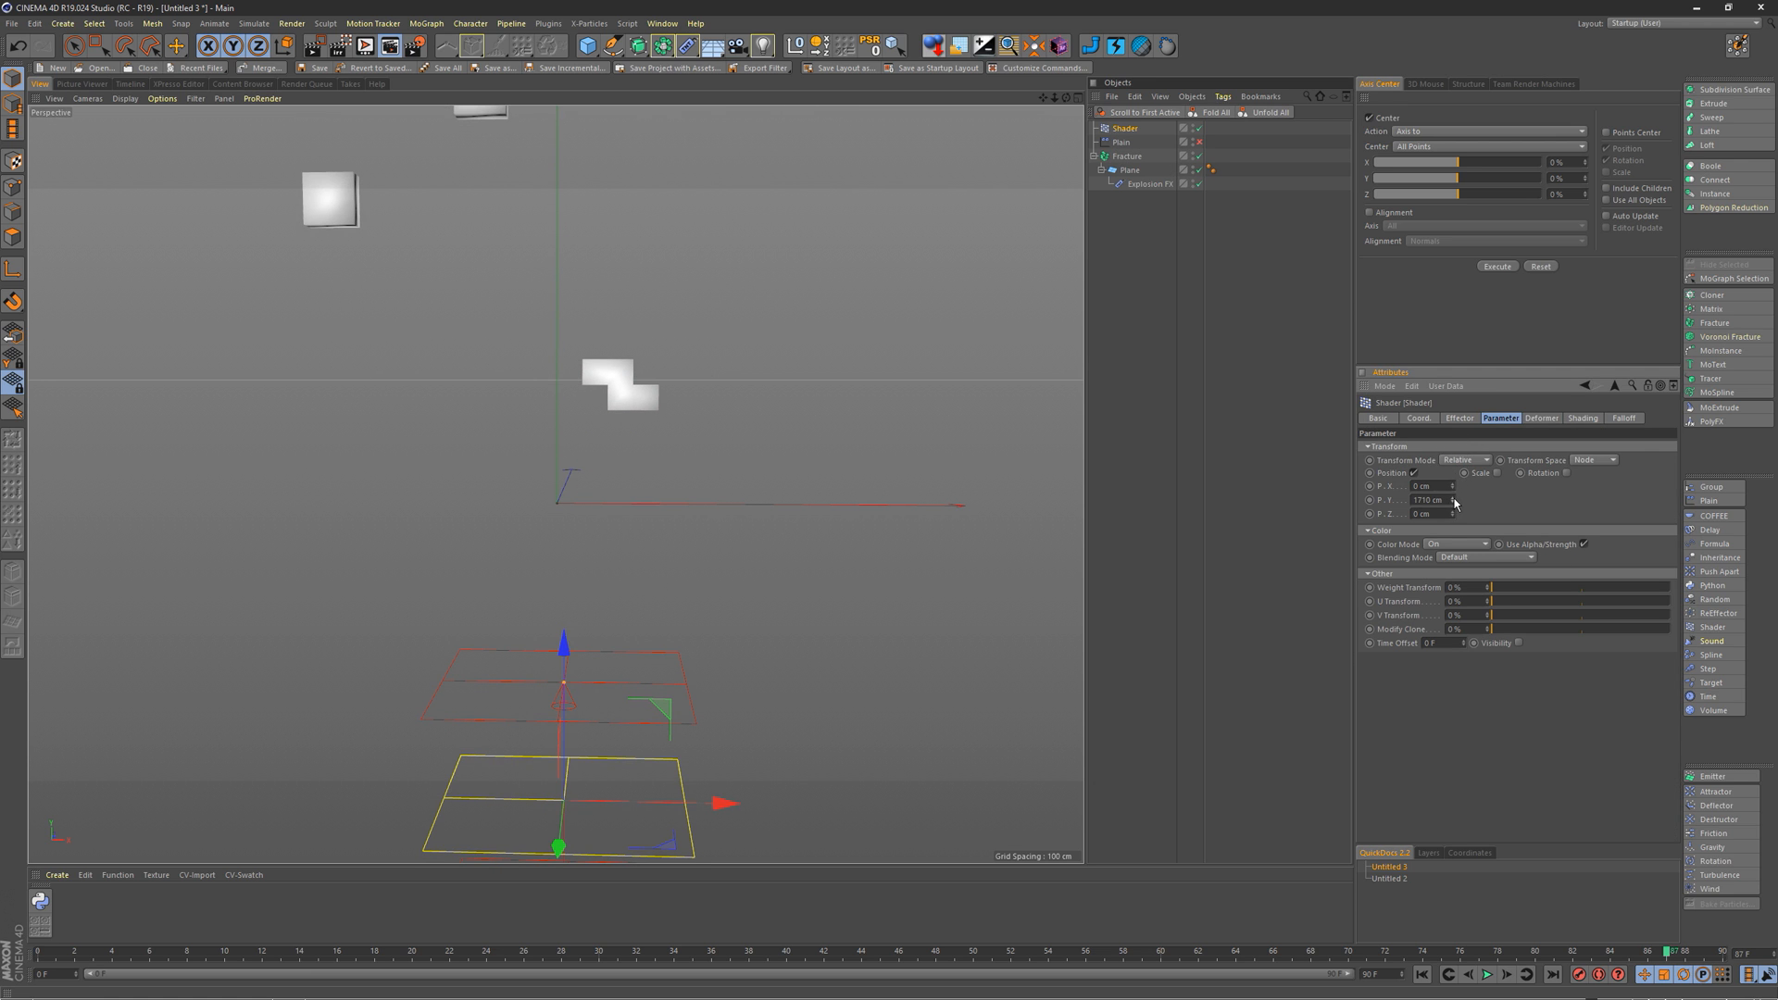
left_click_drag(1453, 500, 1455, 465)
left_click_drag(560, 641, 680, 623)
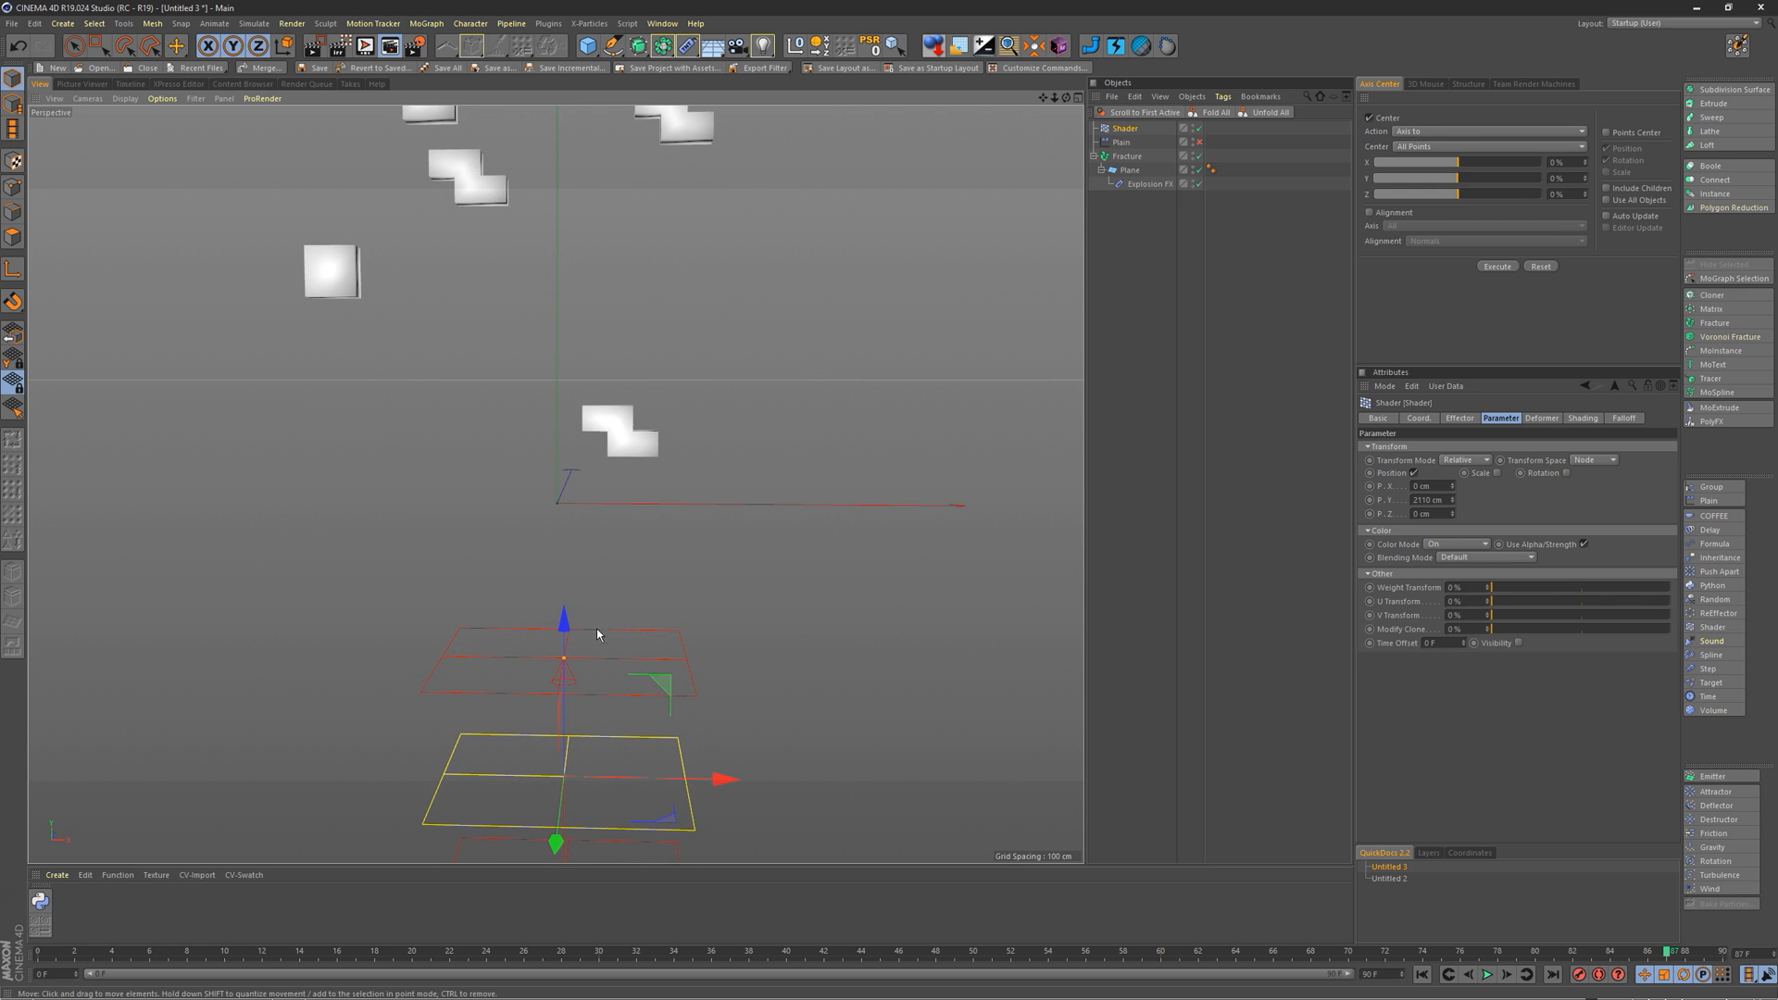
left_click_drag(563, 619, 564, 680)
Step: Keyframe the Shader effector moving from below the plane at frame 0 to above its upper edge at frame 90
left_click_drag(74, 956, 11, 961)
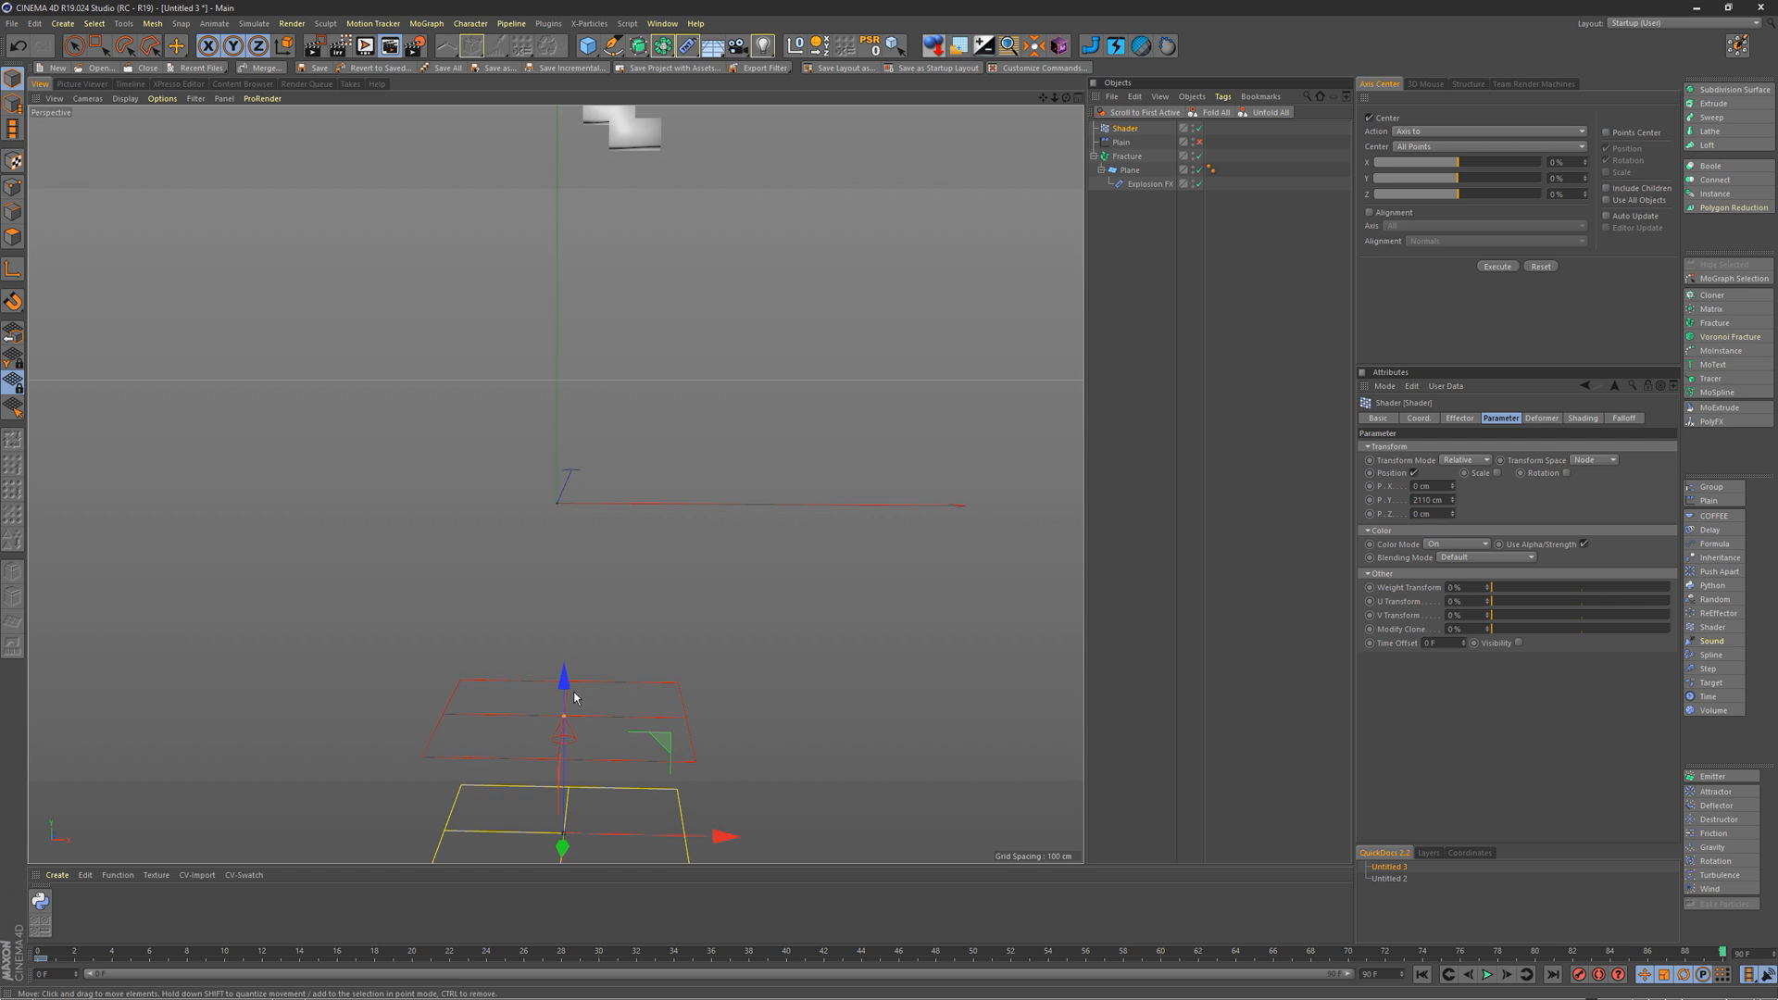
left_click_drag(562, 845, 556, 197)
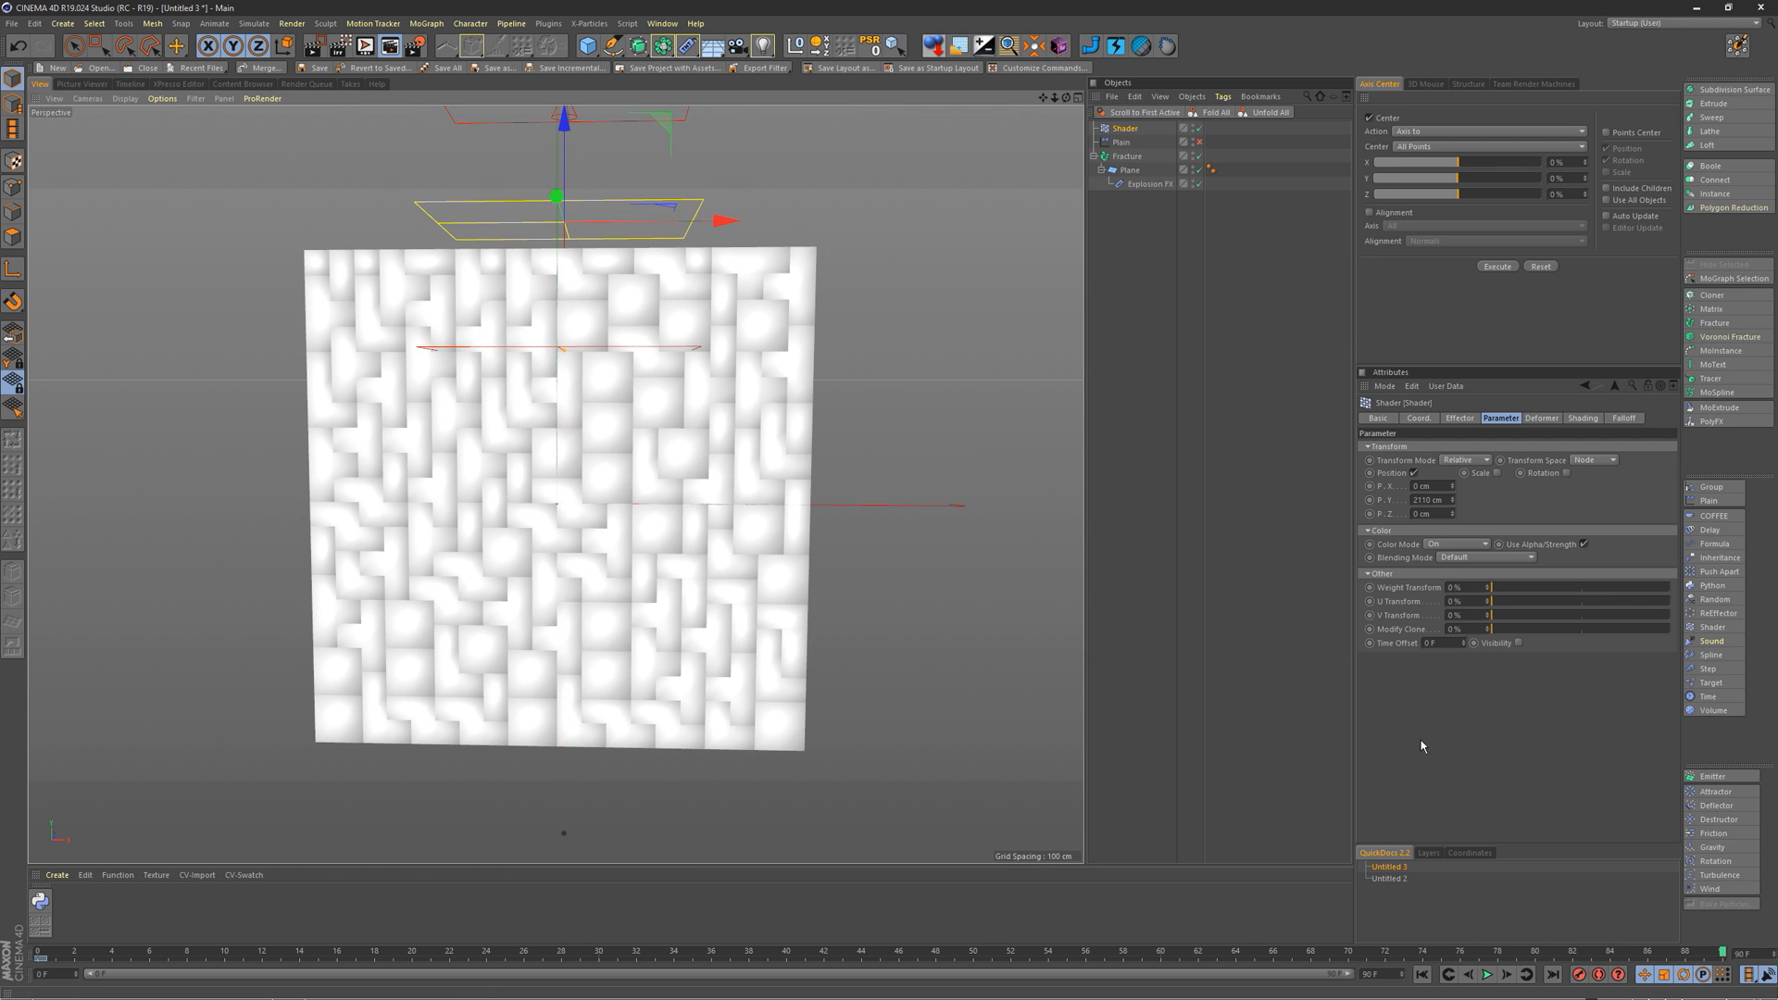
left_click_drag(1574, 953, 2, 942)
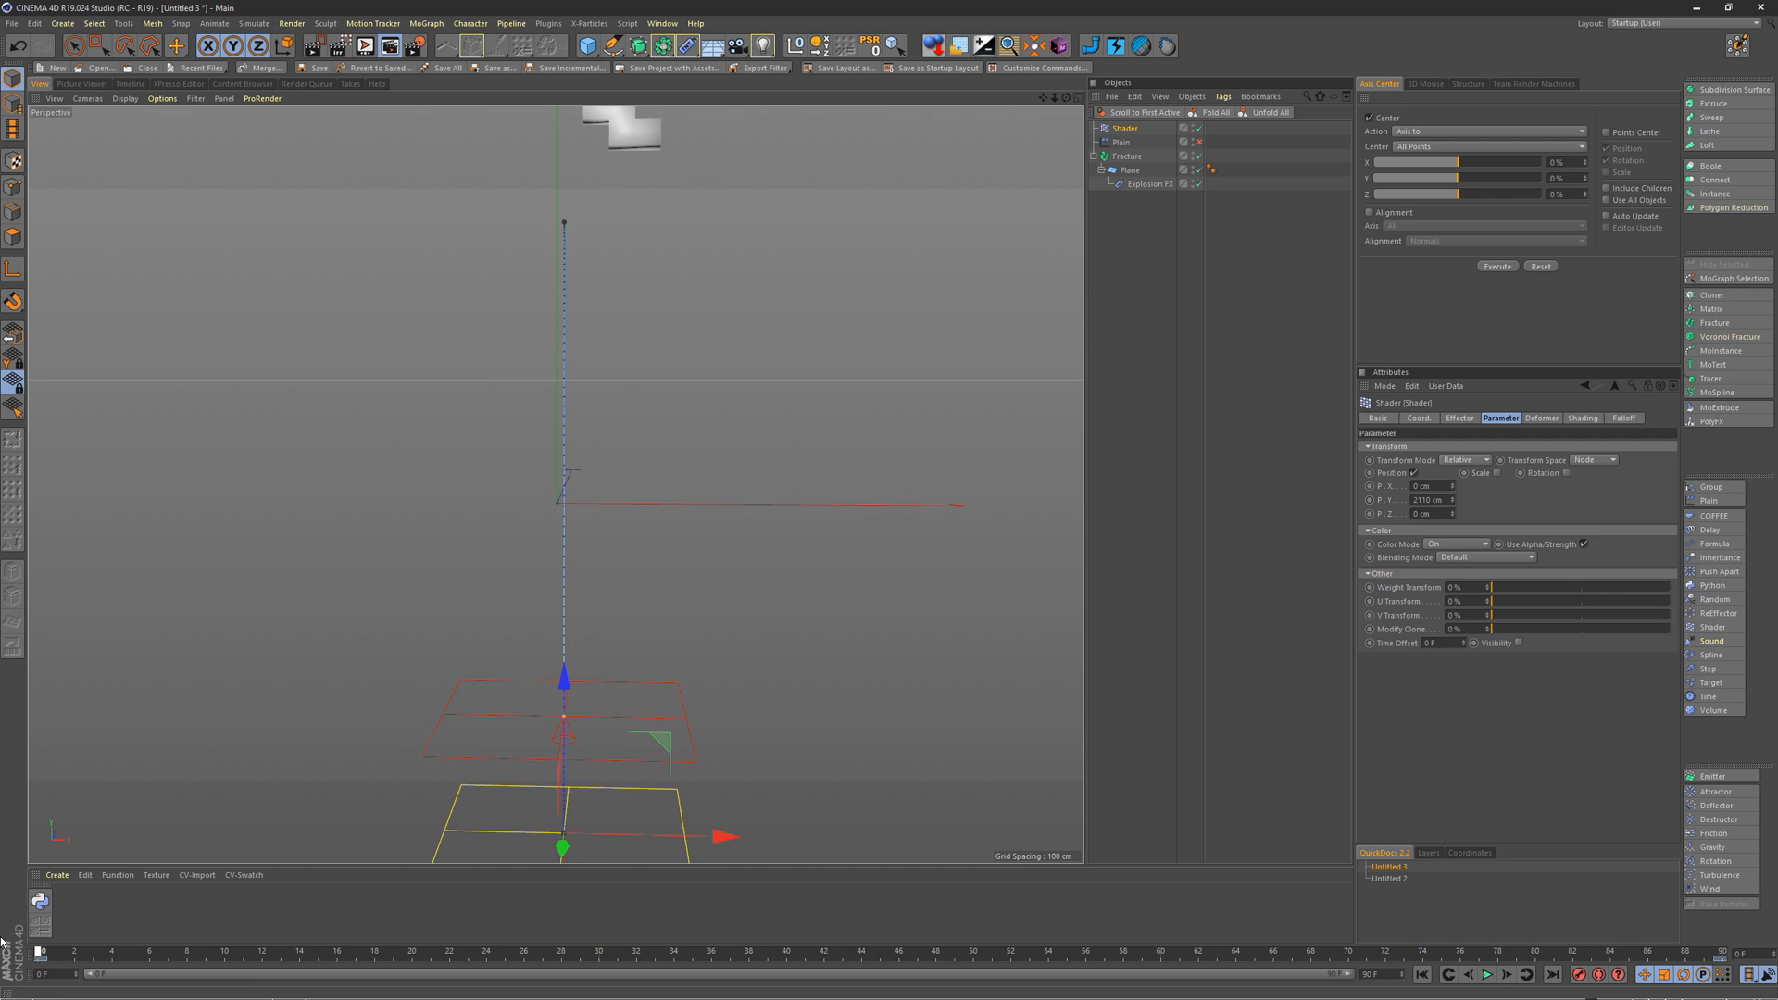
Step: Add a Random effector to the Fracture object with the timeline at frame 90
left_click(1146, 219)
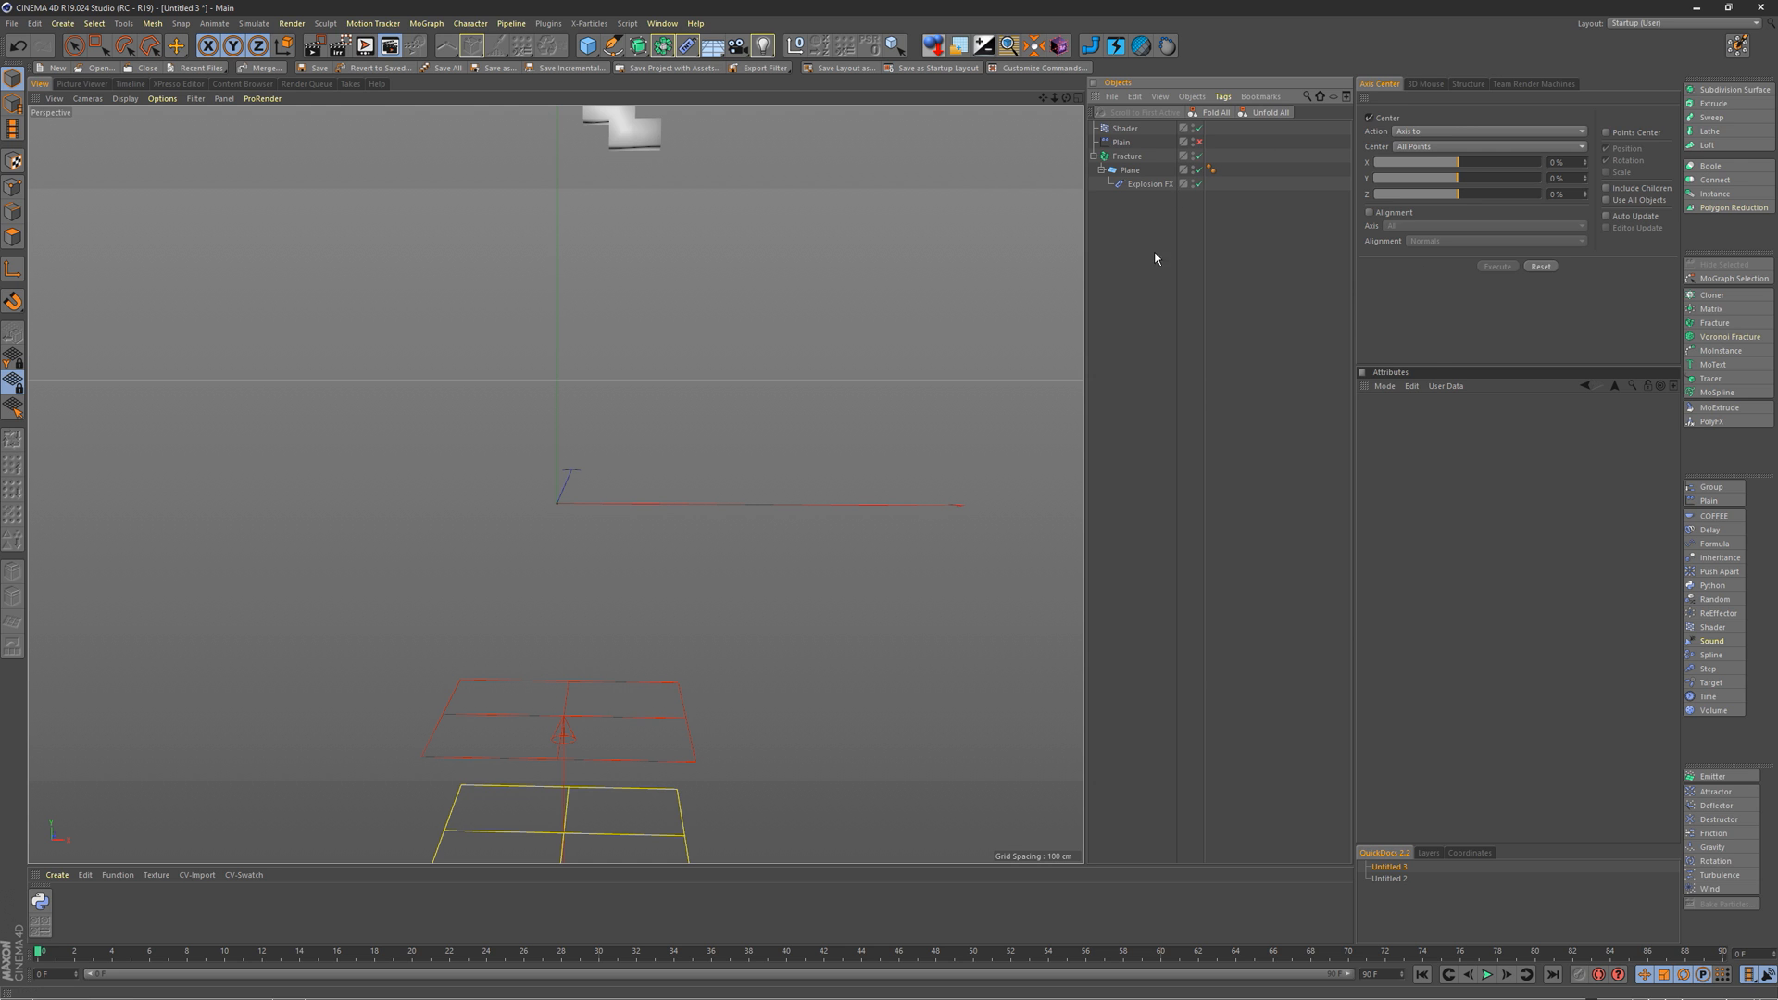
left_click(1128, 156)
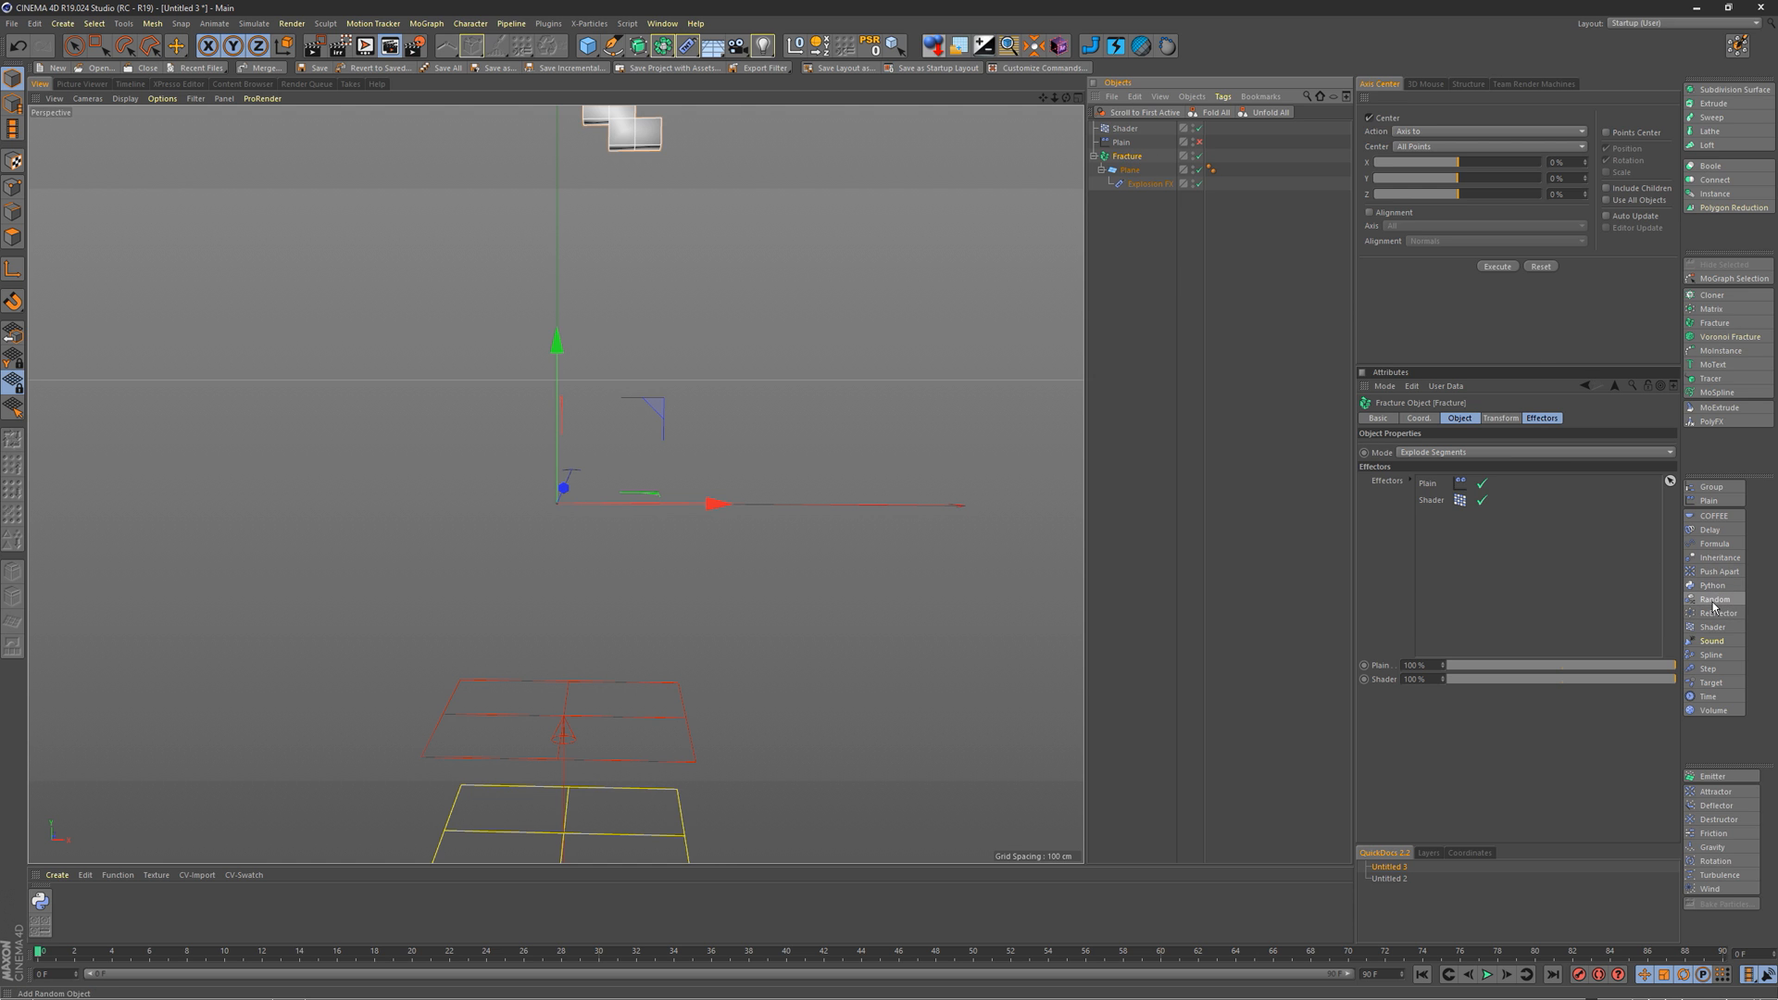
left_click_drag(40, 953, 1724, 954)
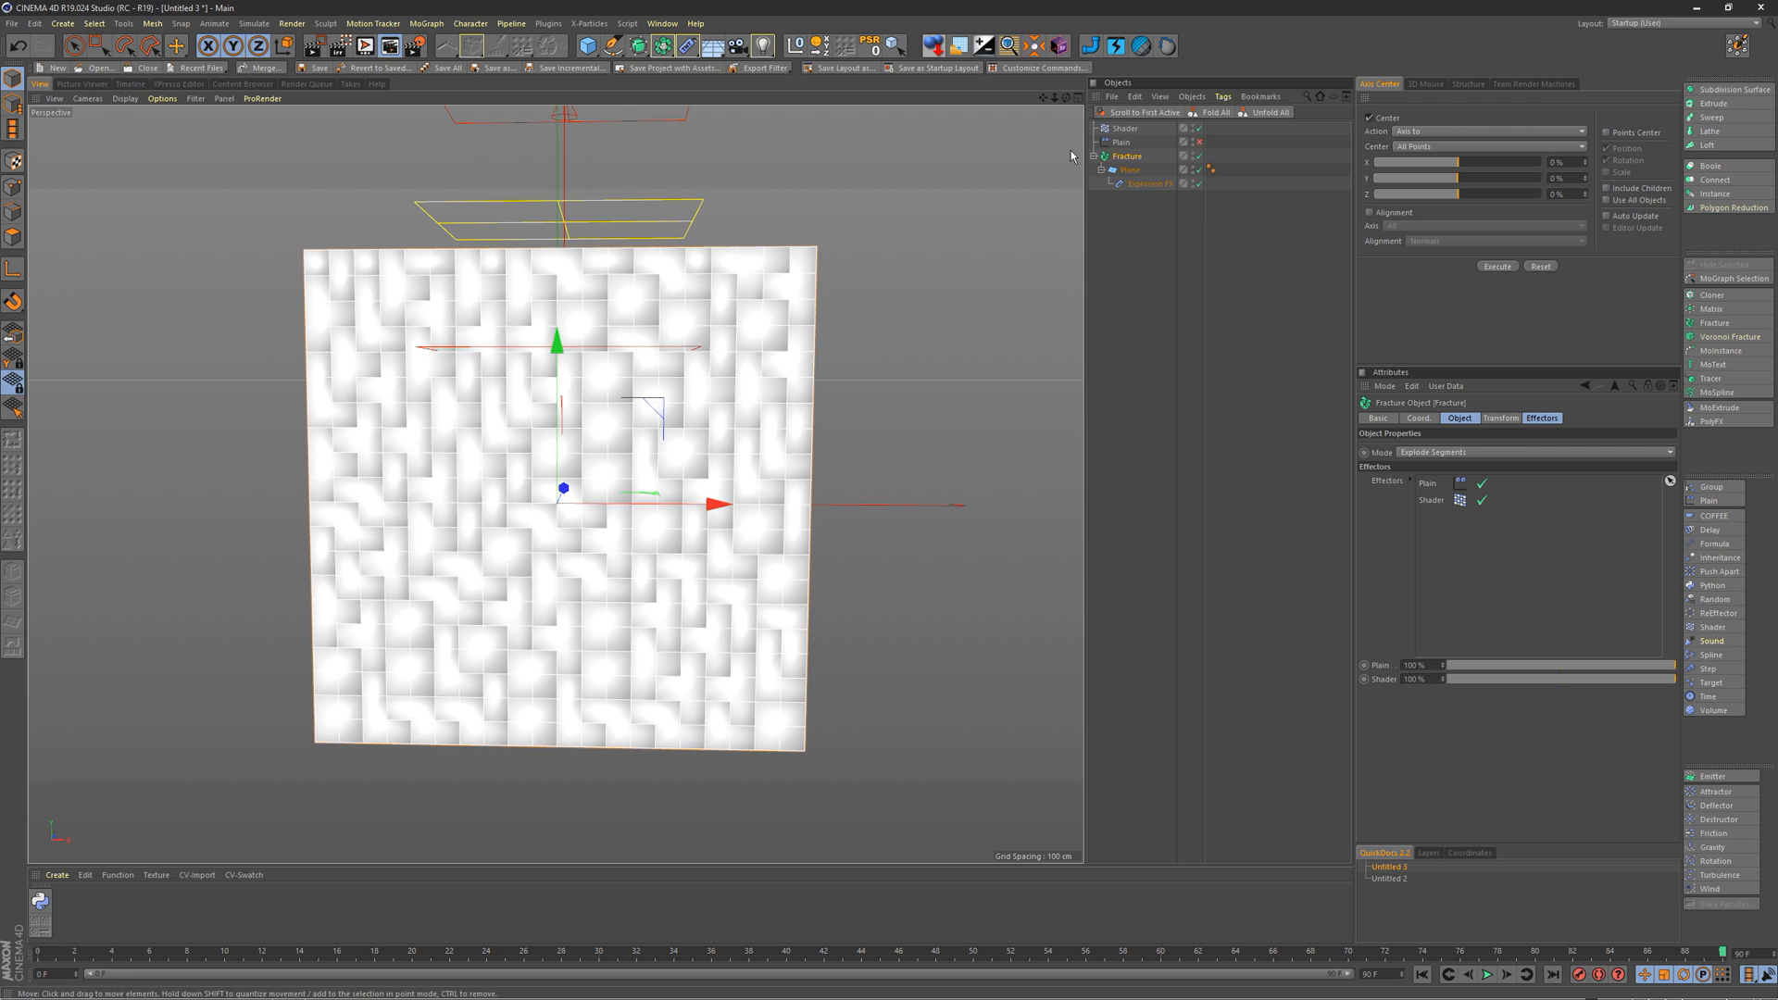
left_click(1711, 600)
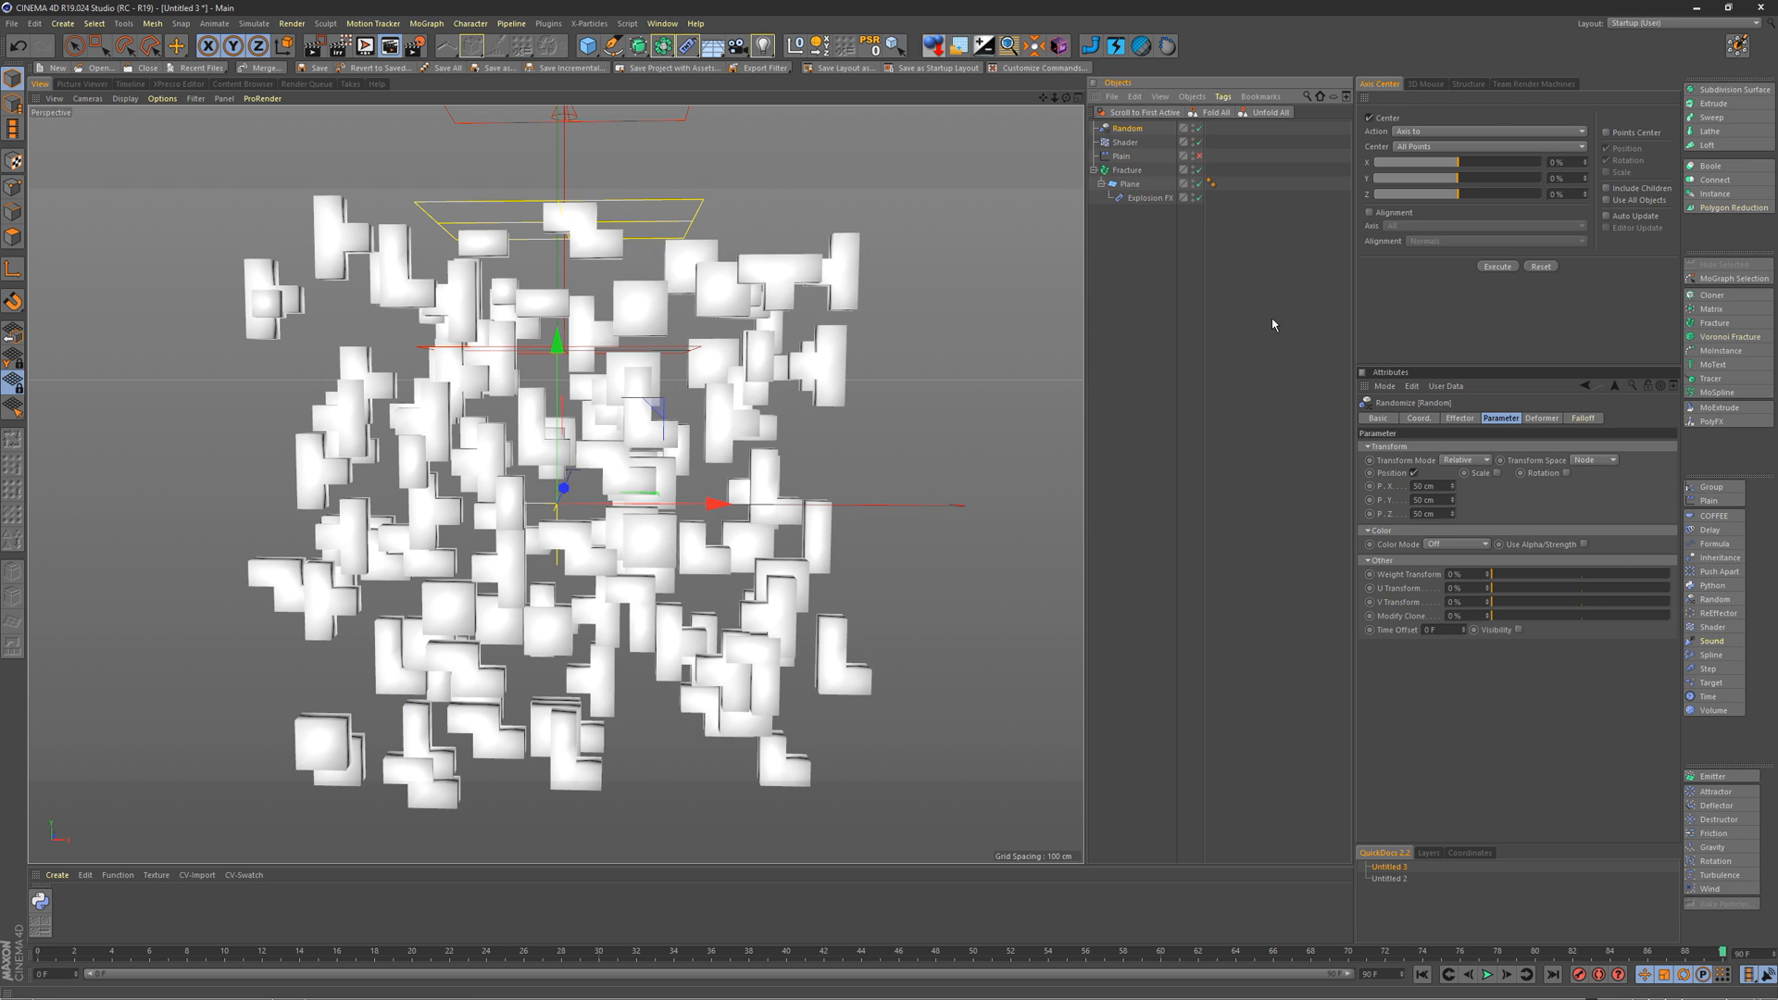
Step: Disable the Random effector's position transform and set its color mode to On
left_click(1414, 472)
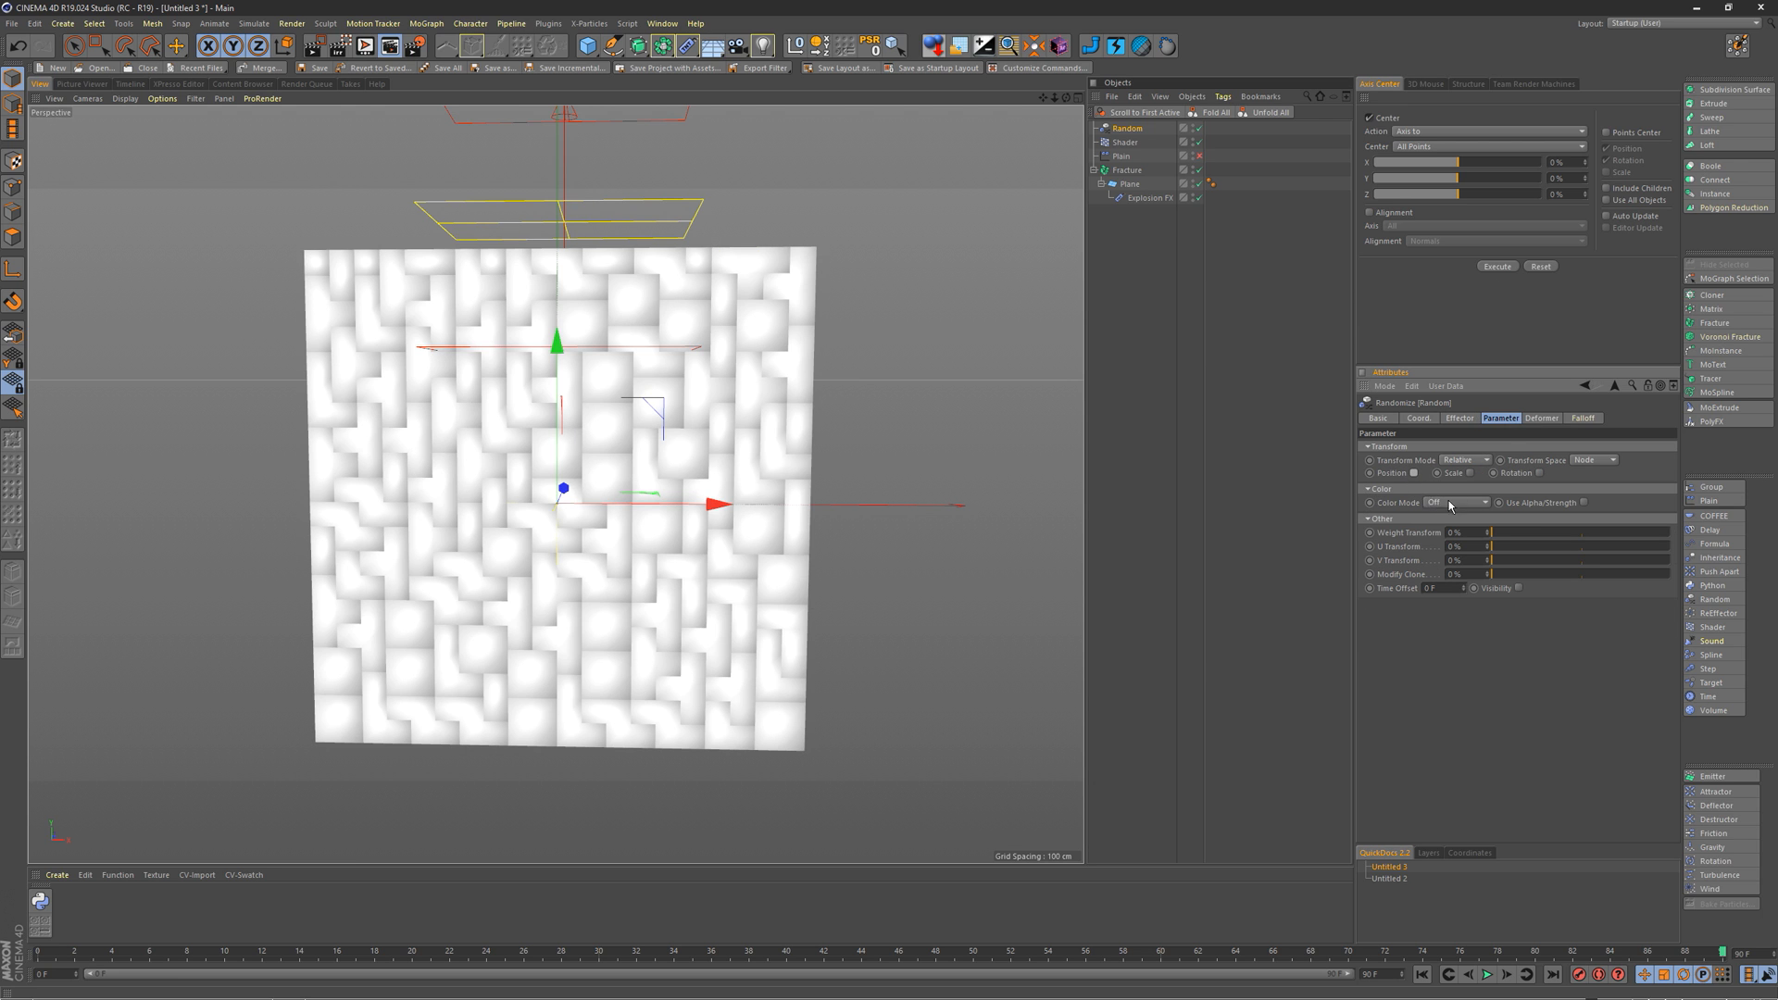
left_click(1455, 501)
left_click(1450, 516)
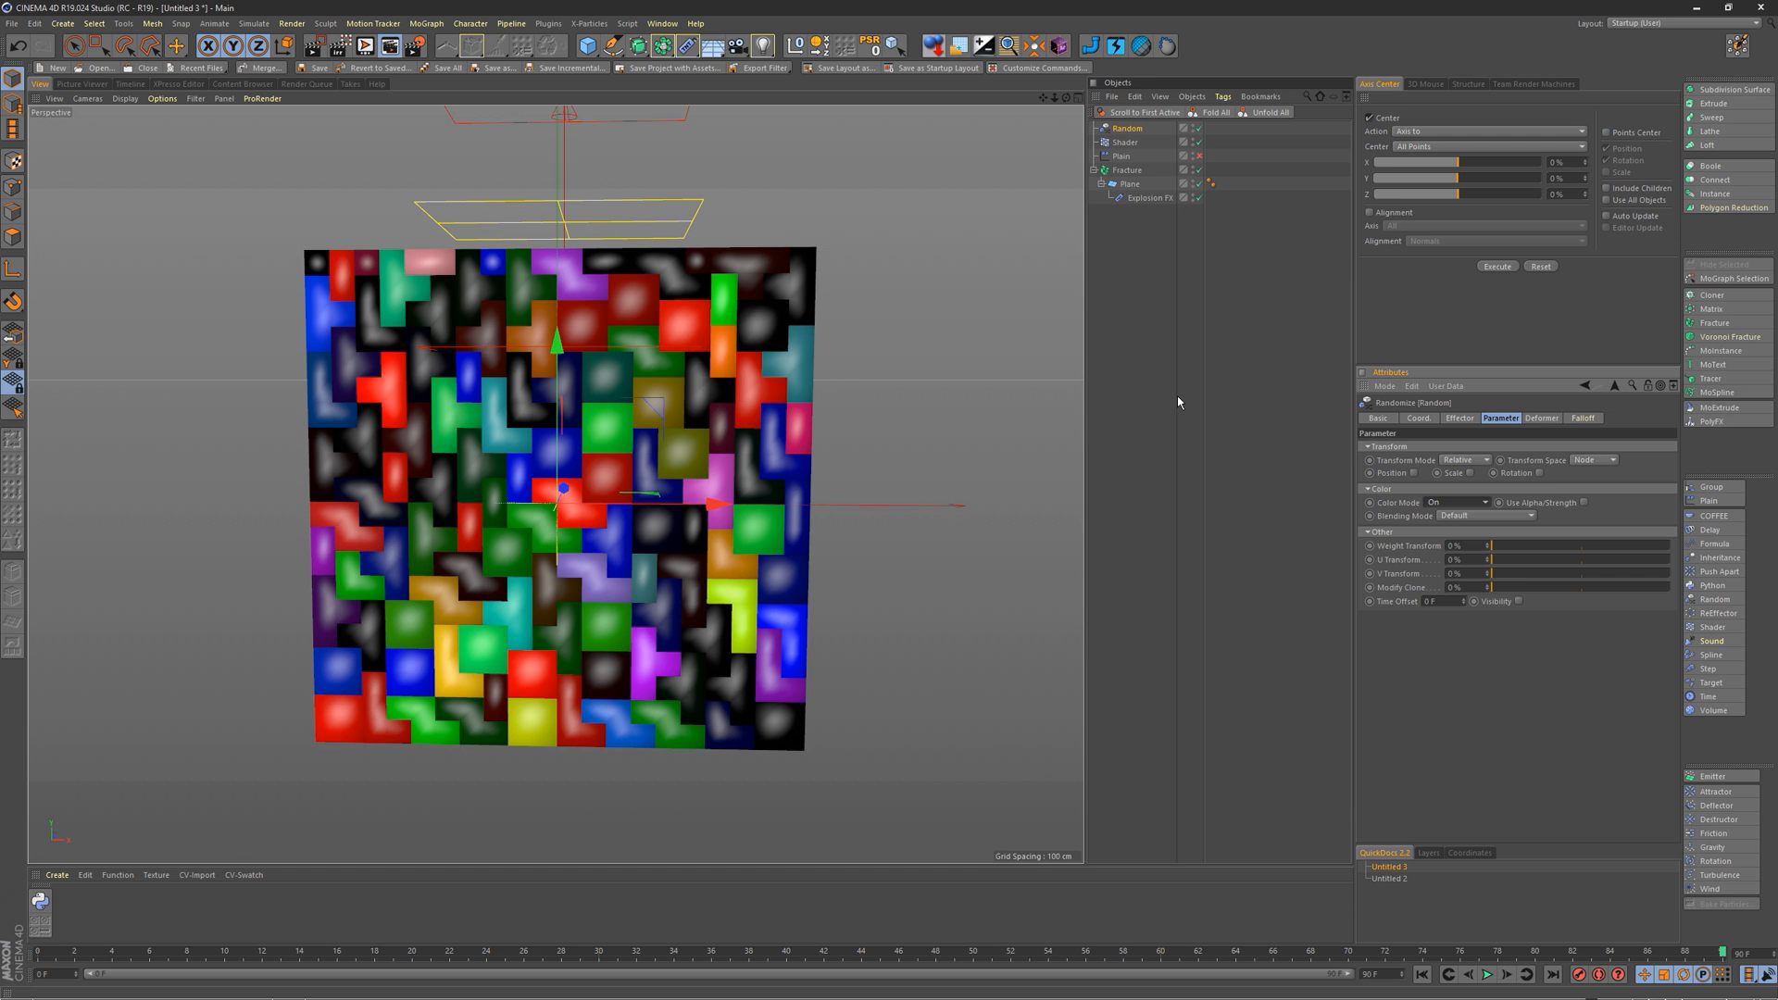
Step: Create a new material and load the MoGraph Color Shader as its color texture, keeping the shader's channel on Color
mouse_move(570, 447)
left_mouse_down("alt")
mouse_move(483, 463)
mouse_move(581, 452)
mouse_move(567, 474)
mouse_move(613, 466)
mouse_move(597, 469)
left_mouse_up("alt")
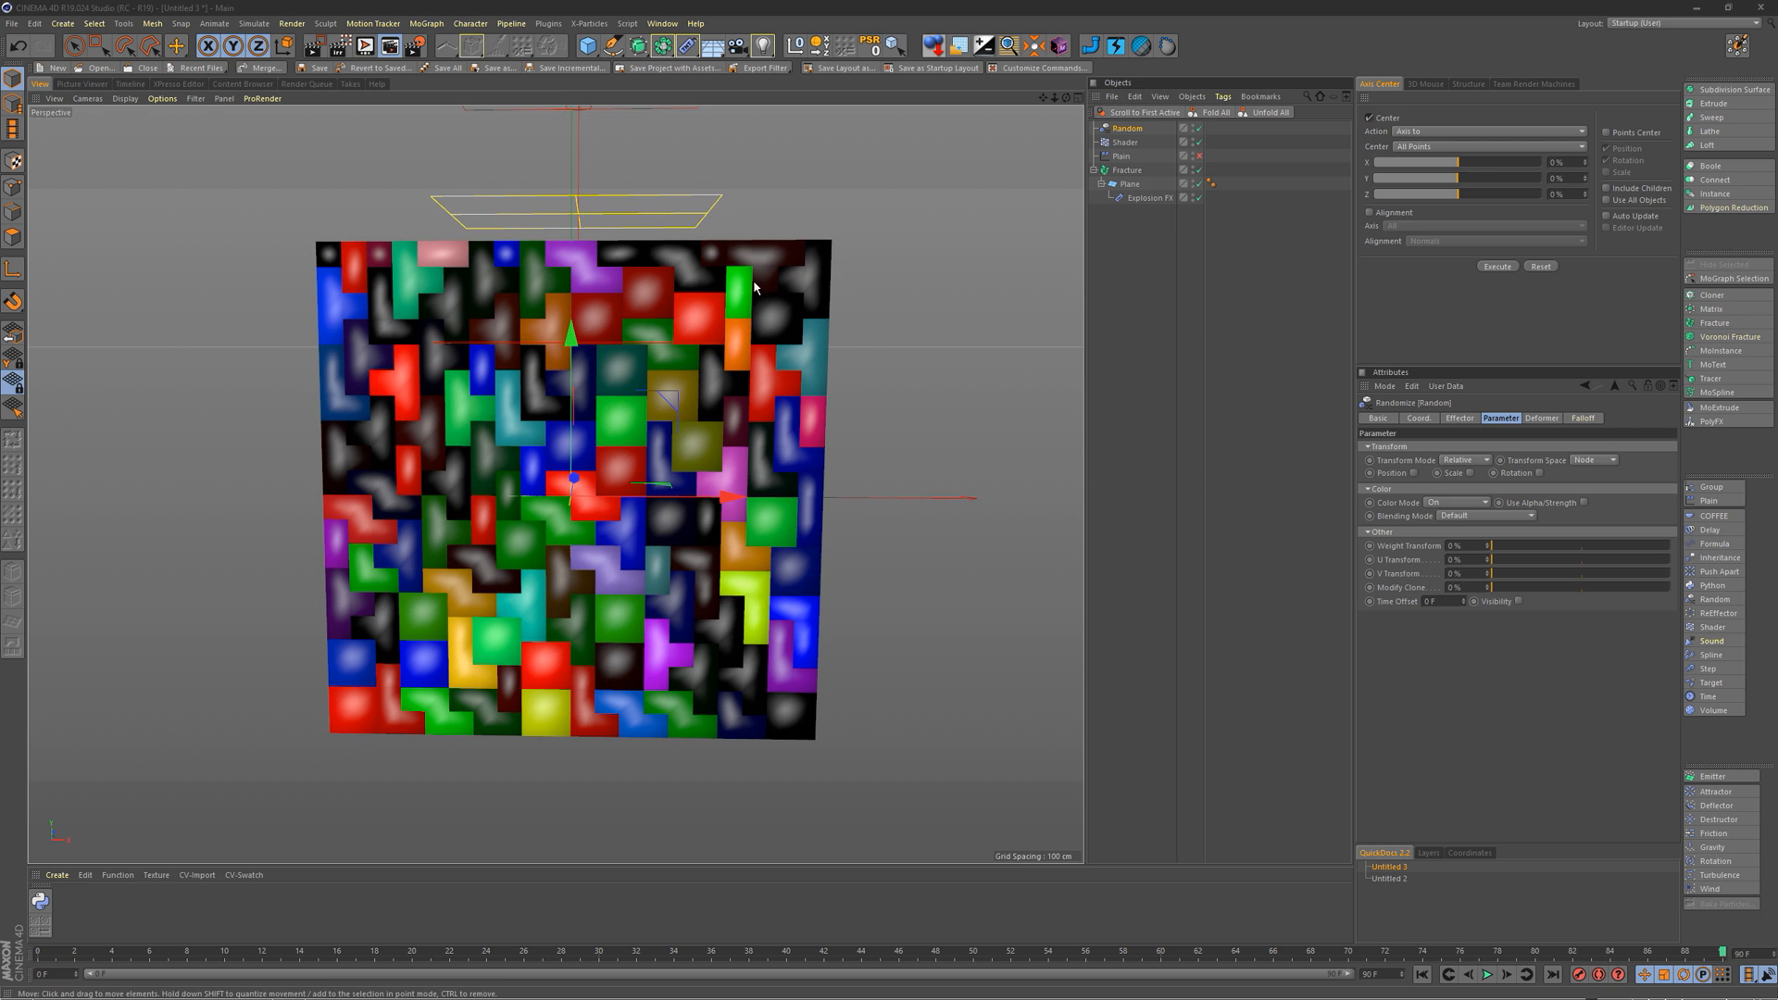
double_click(86, 906)
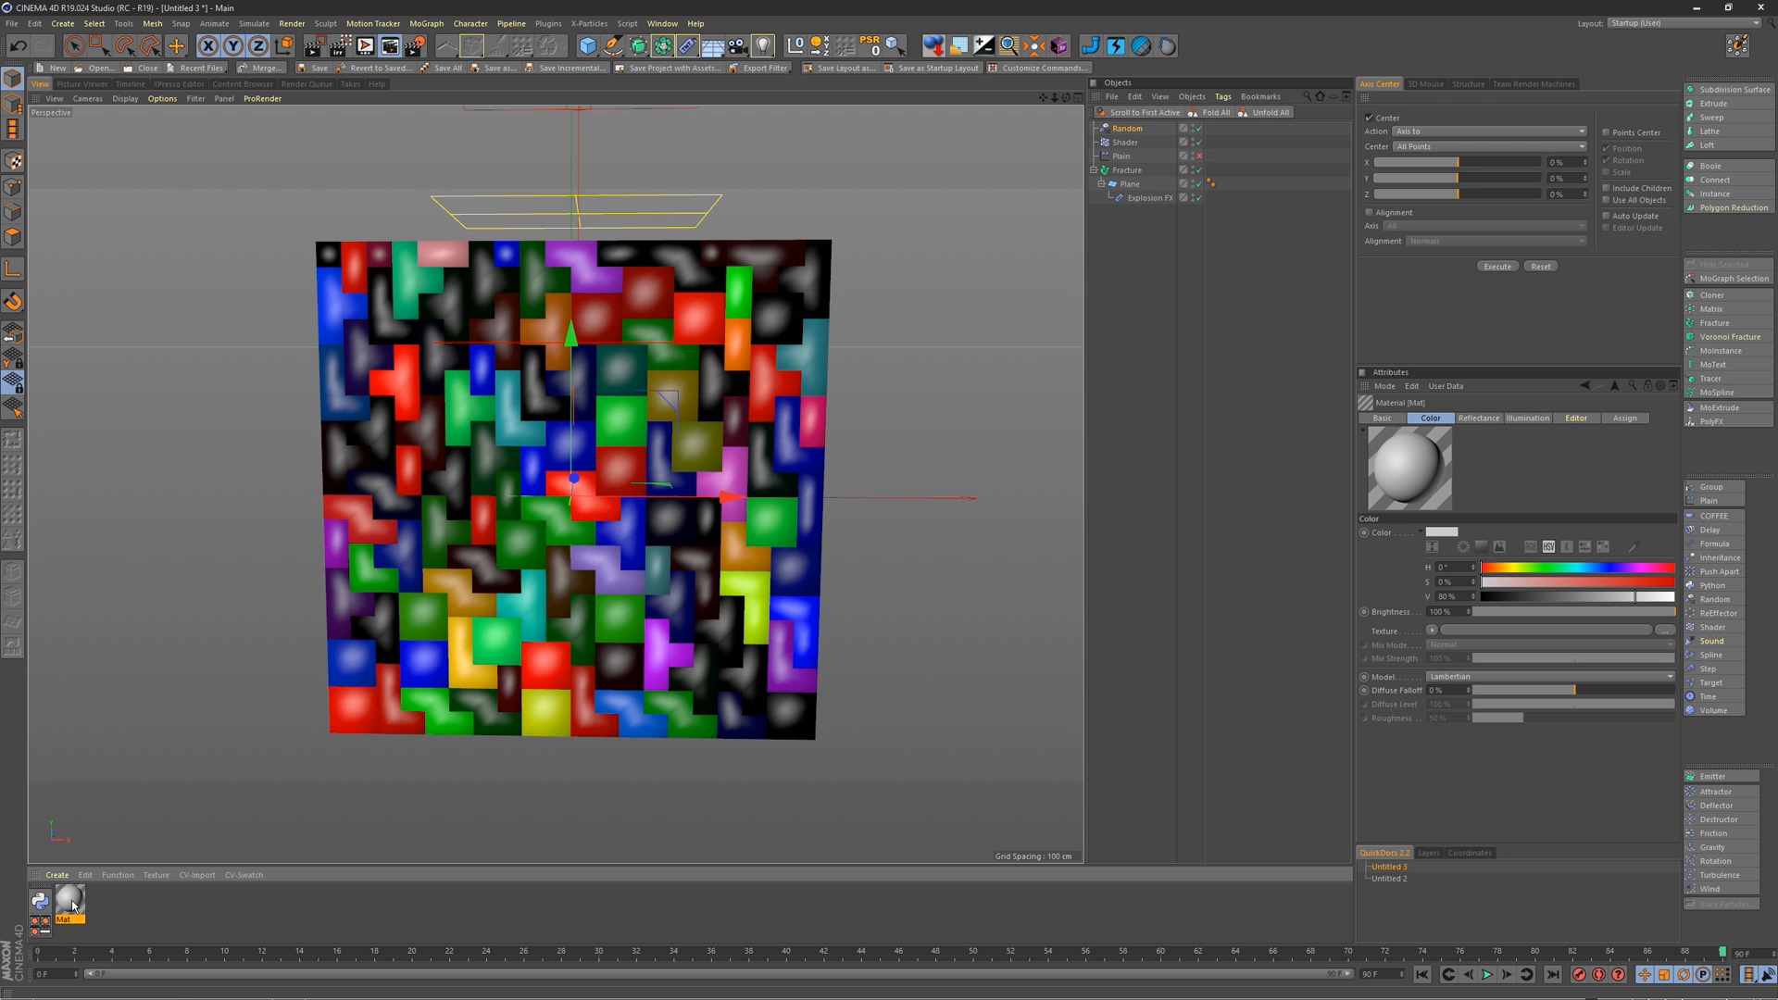
double_click(71, 902)
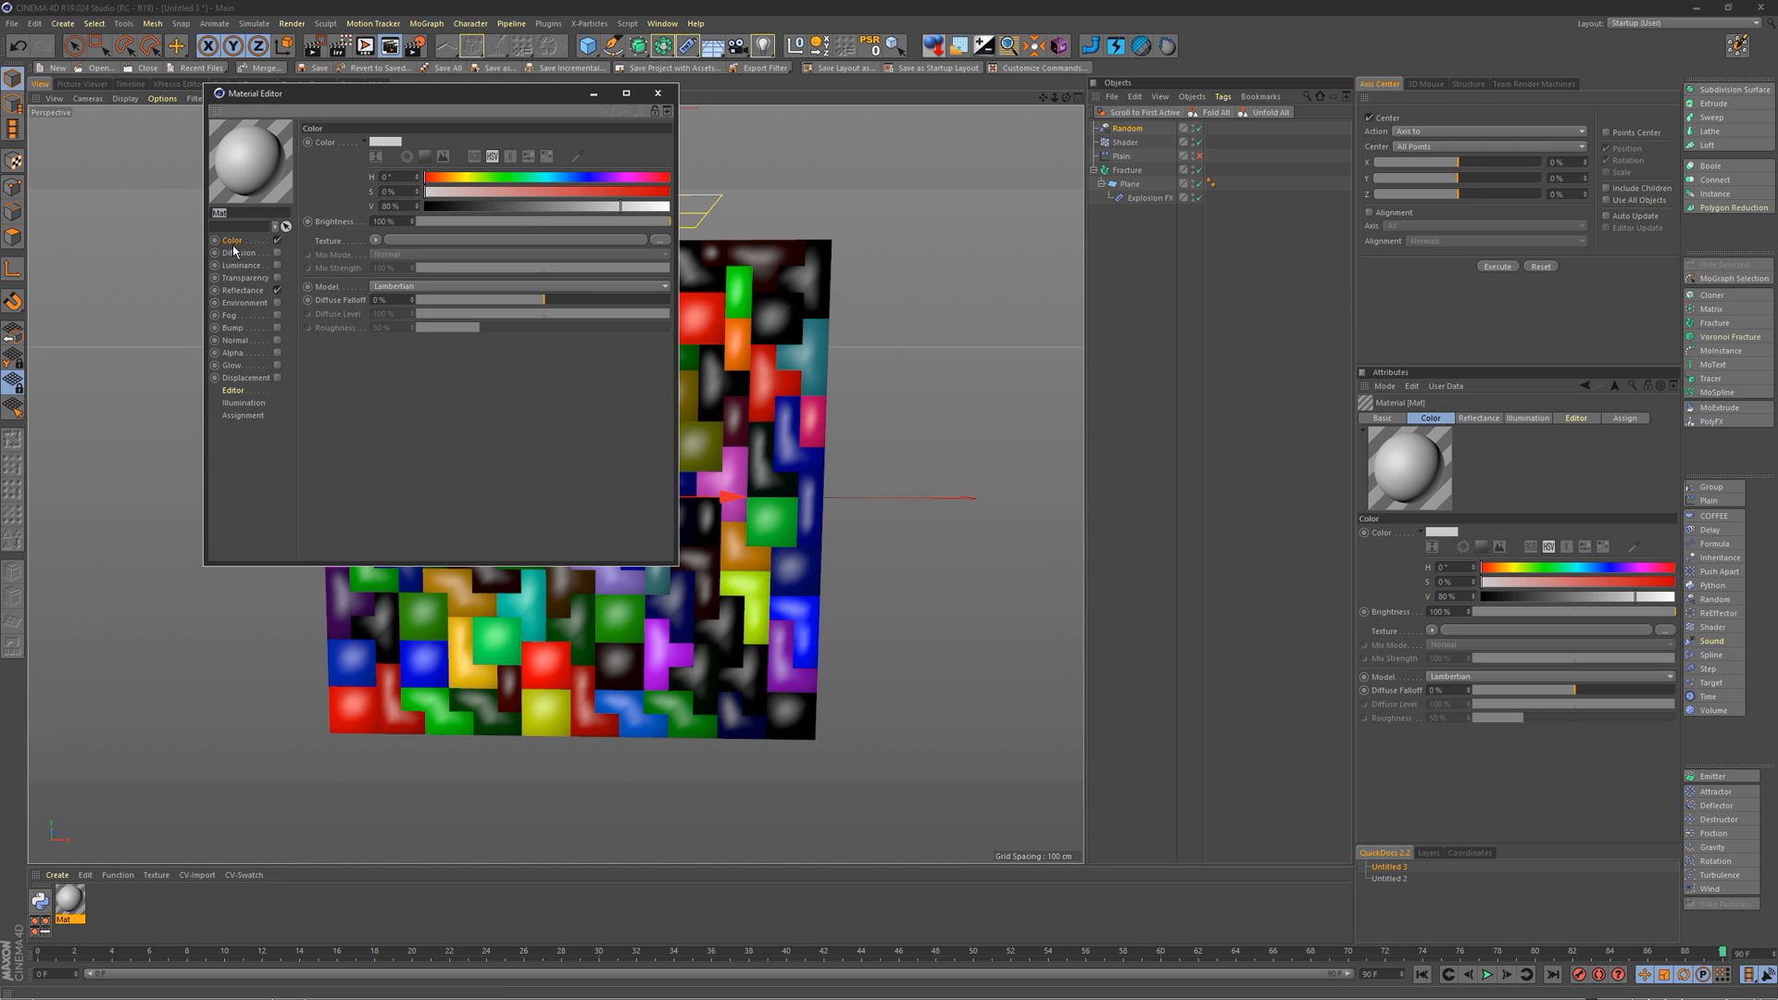
left_click(376, 240)
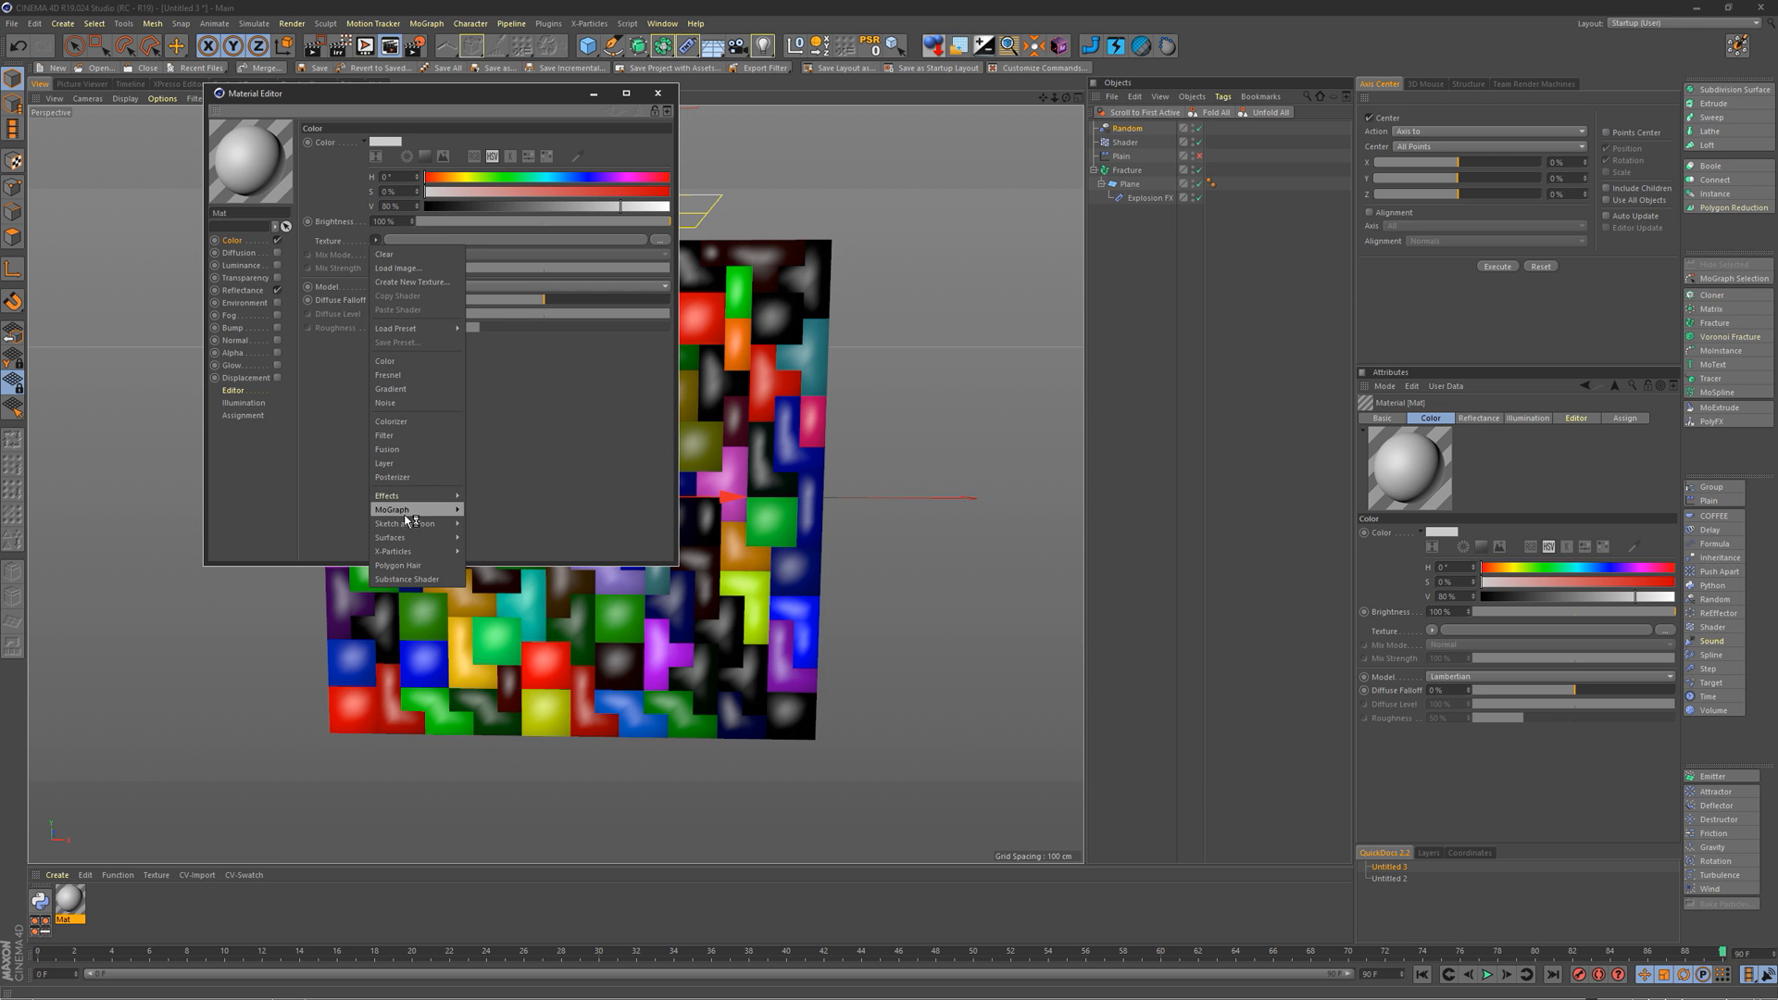
mouse_move(435, 509)
left_click(496, 537)
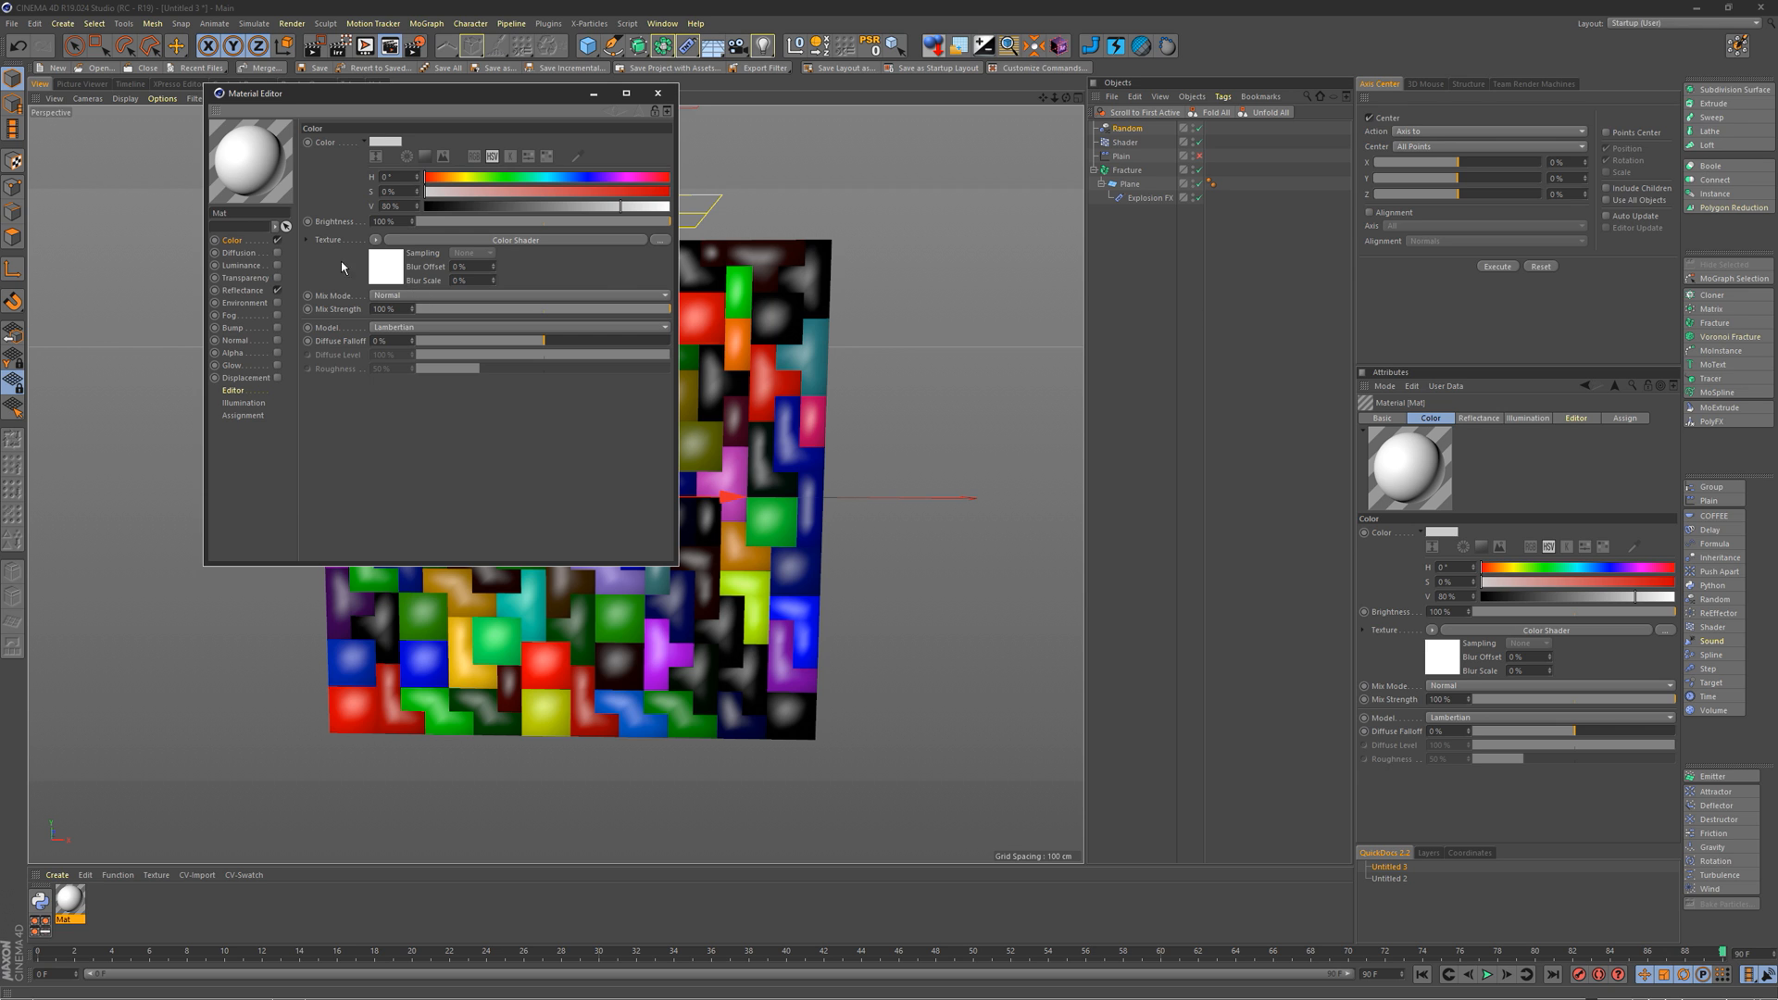
left_click(523, 243)
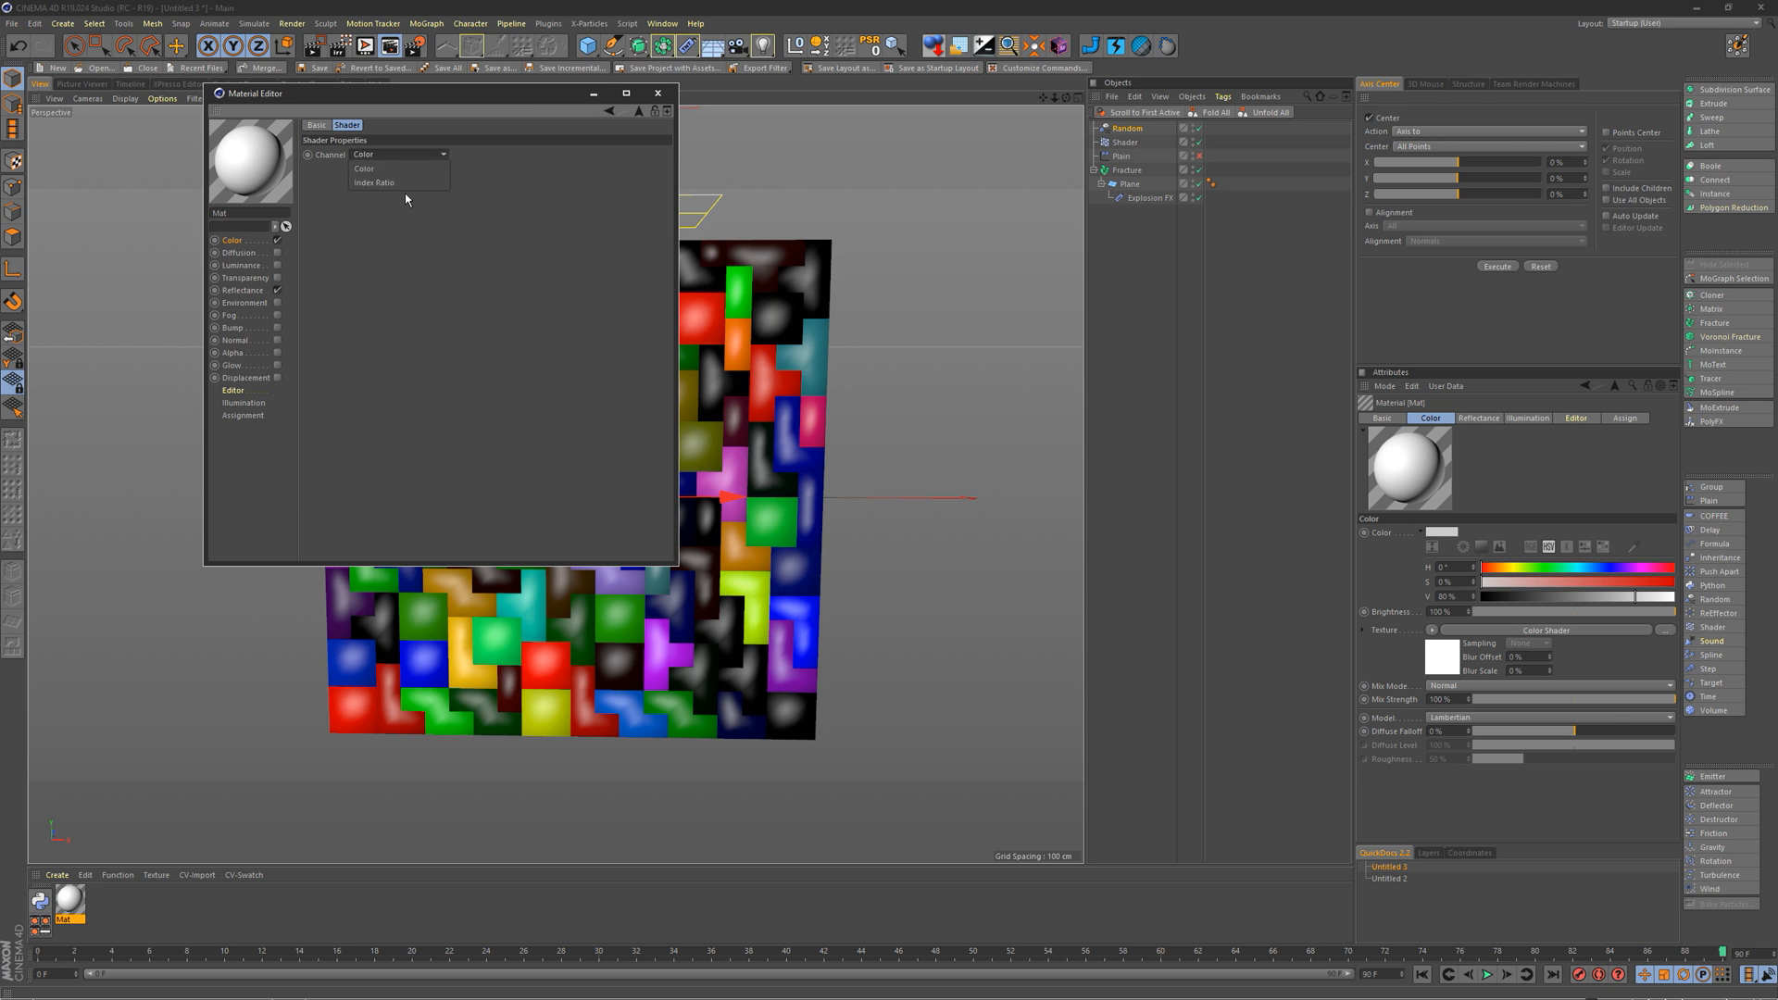
left_click(496, 254)
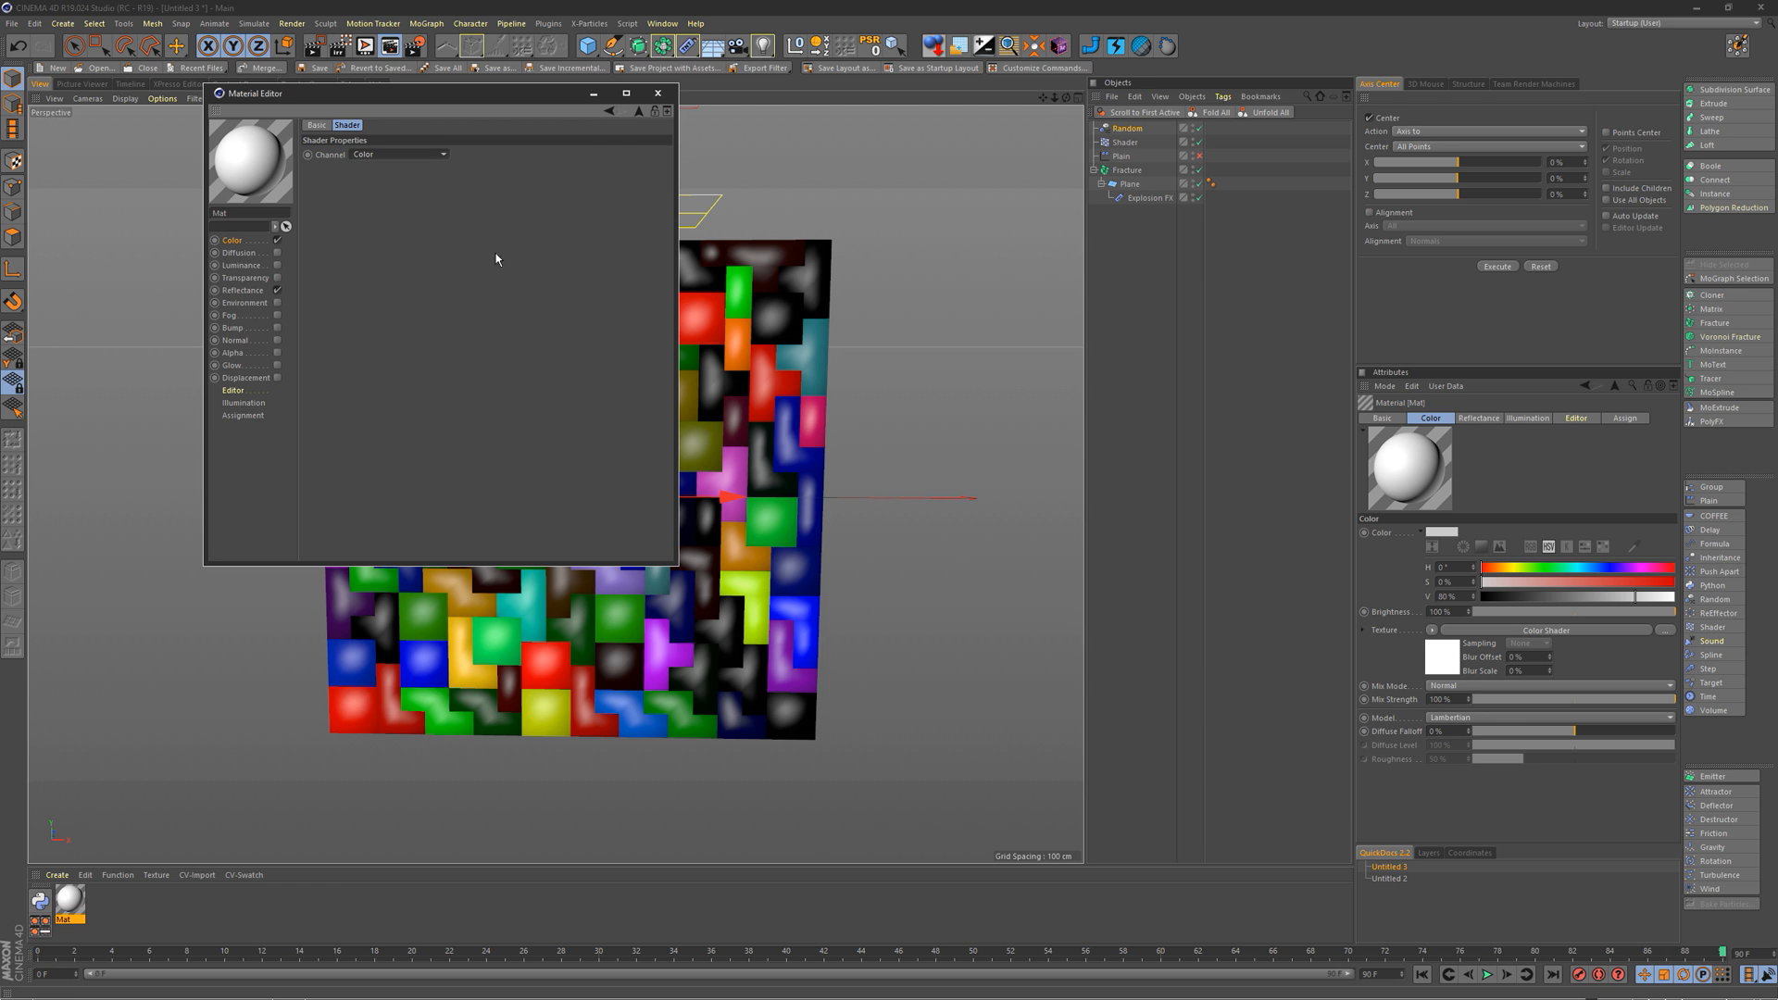
left_click(640, 111)
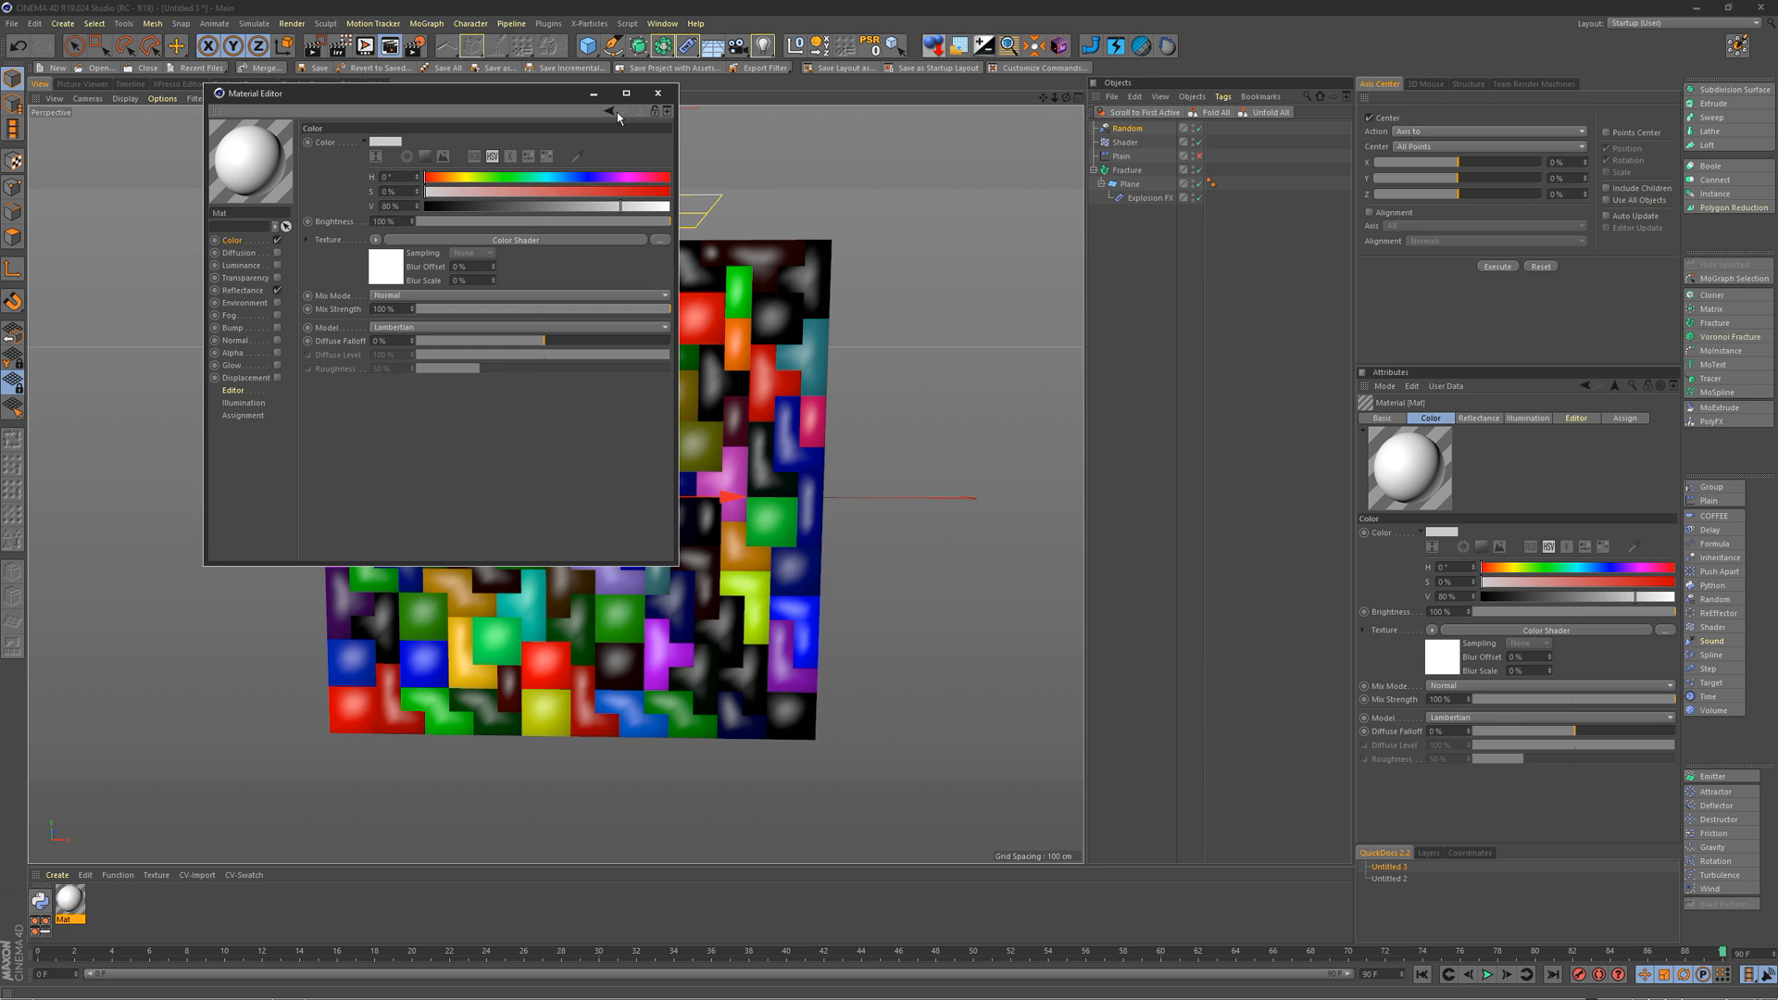
Step: Wrap the Color Shader in a Colorizer in the material's color texture and apply the material to the Fracture object
left_click(376, 241)
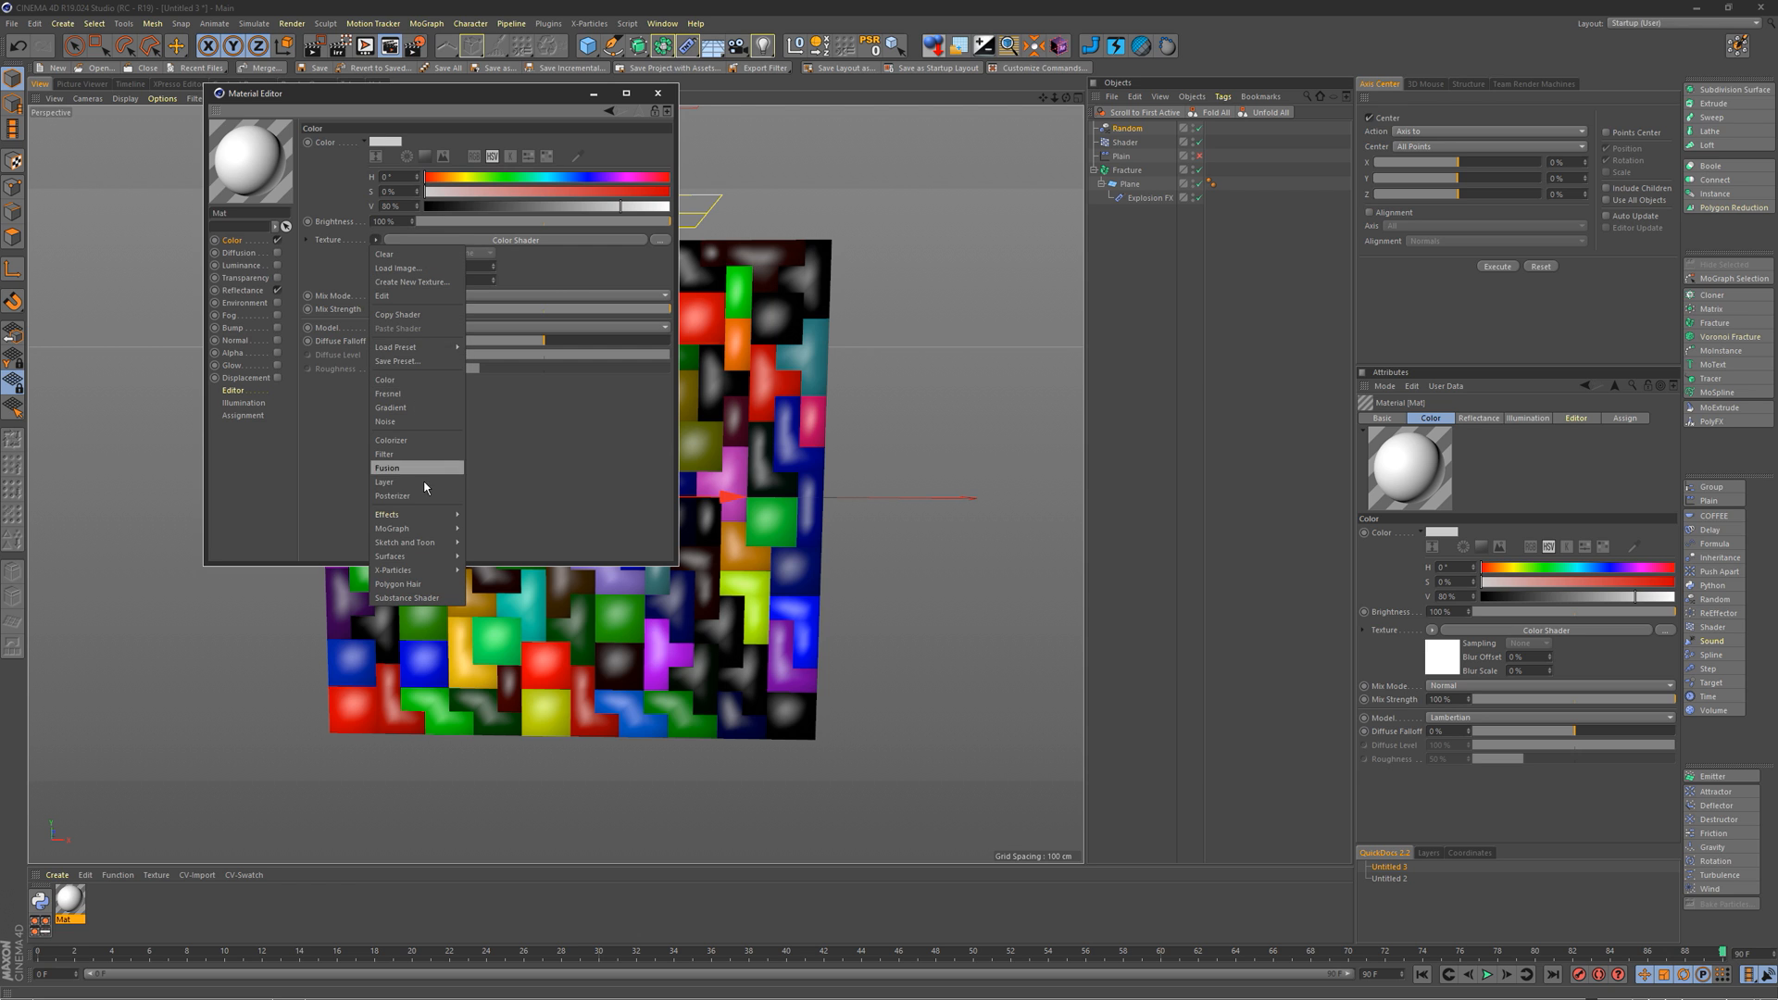
left_click(375, 242)
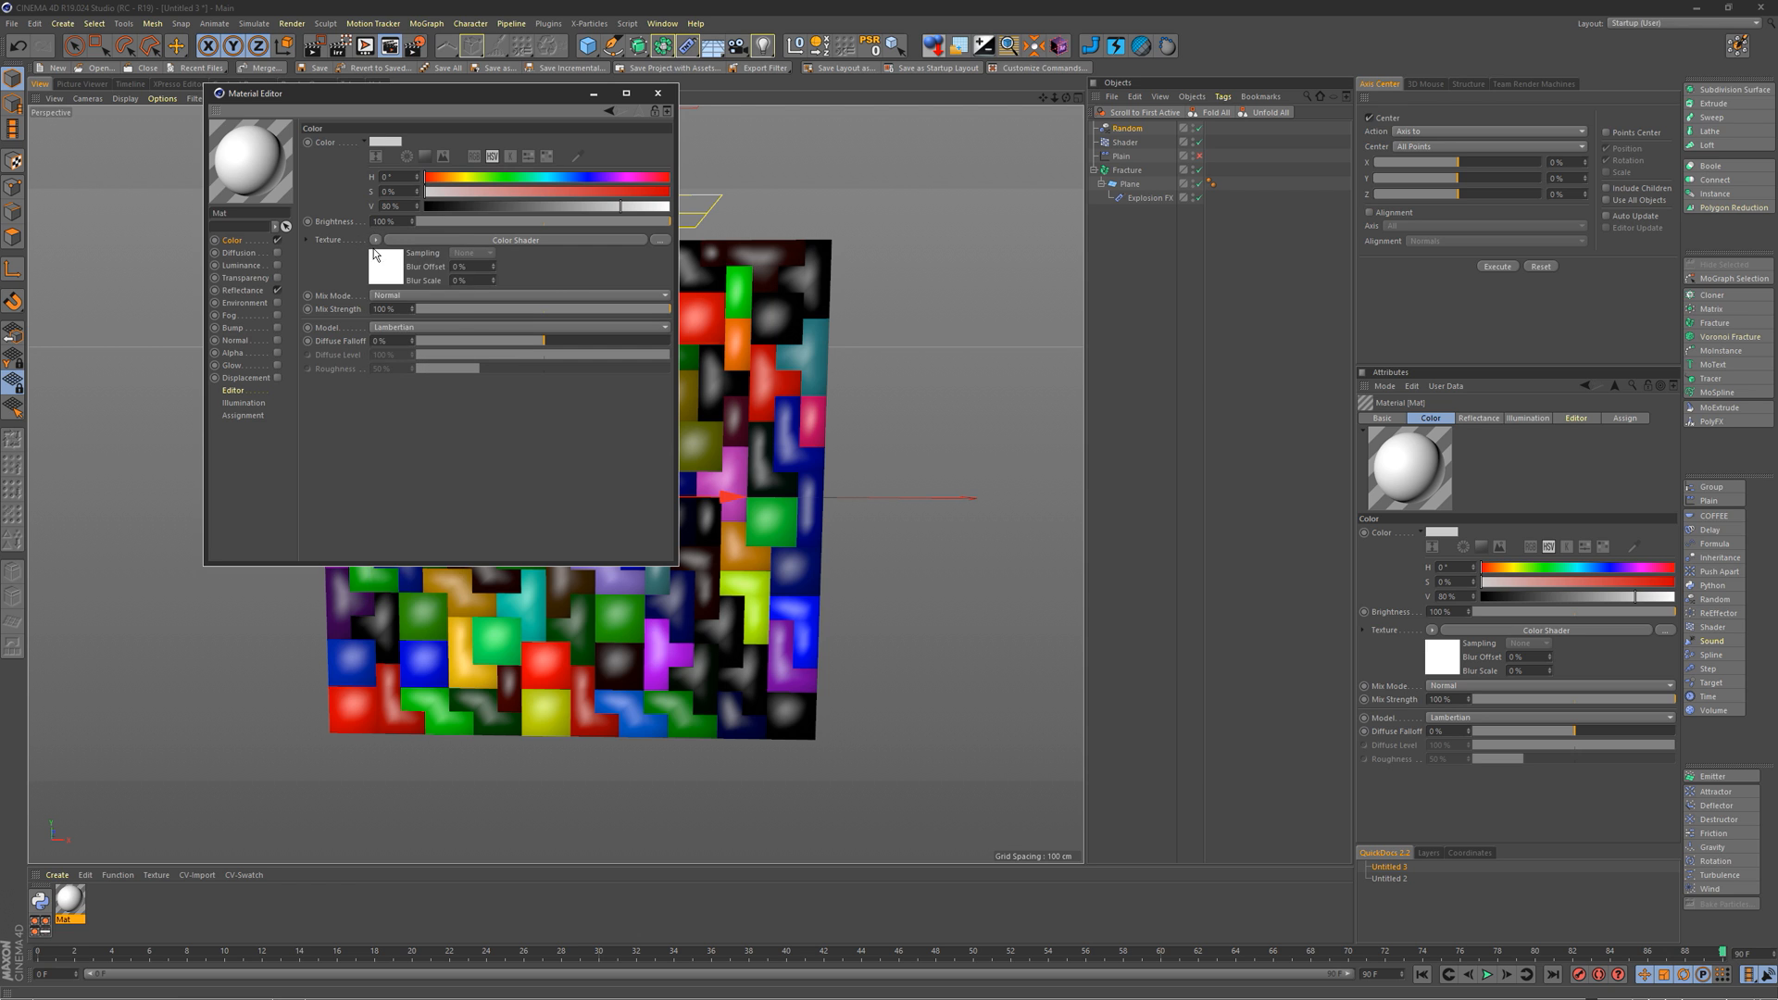
left_click(376, 242)
left_click(408, 441)
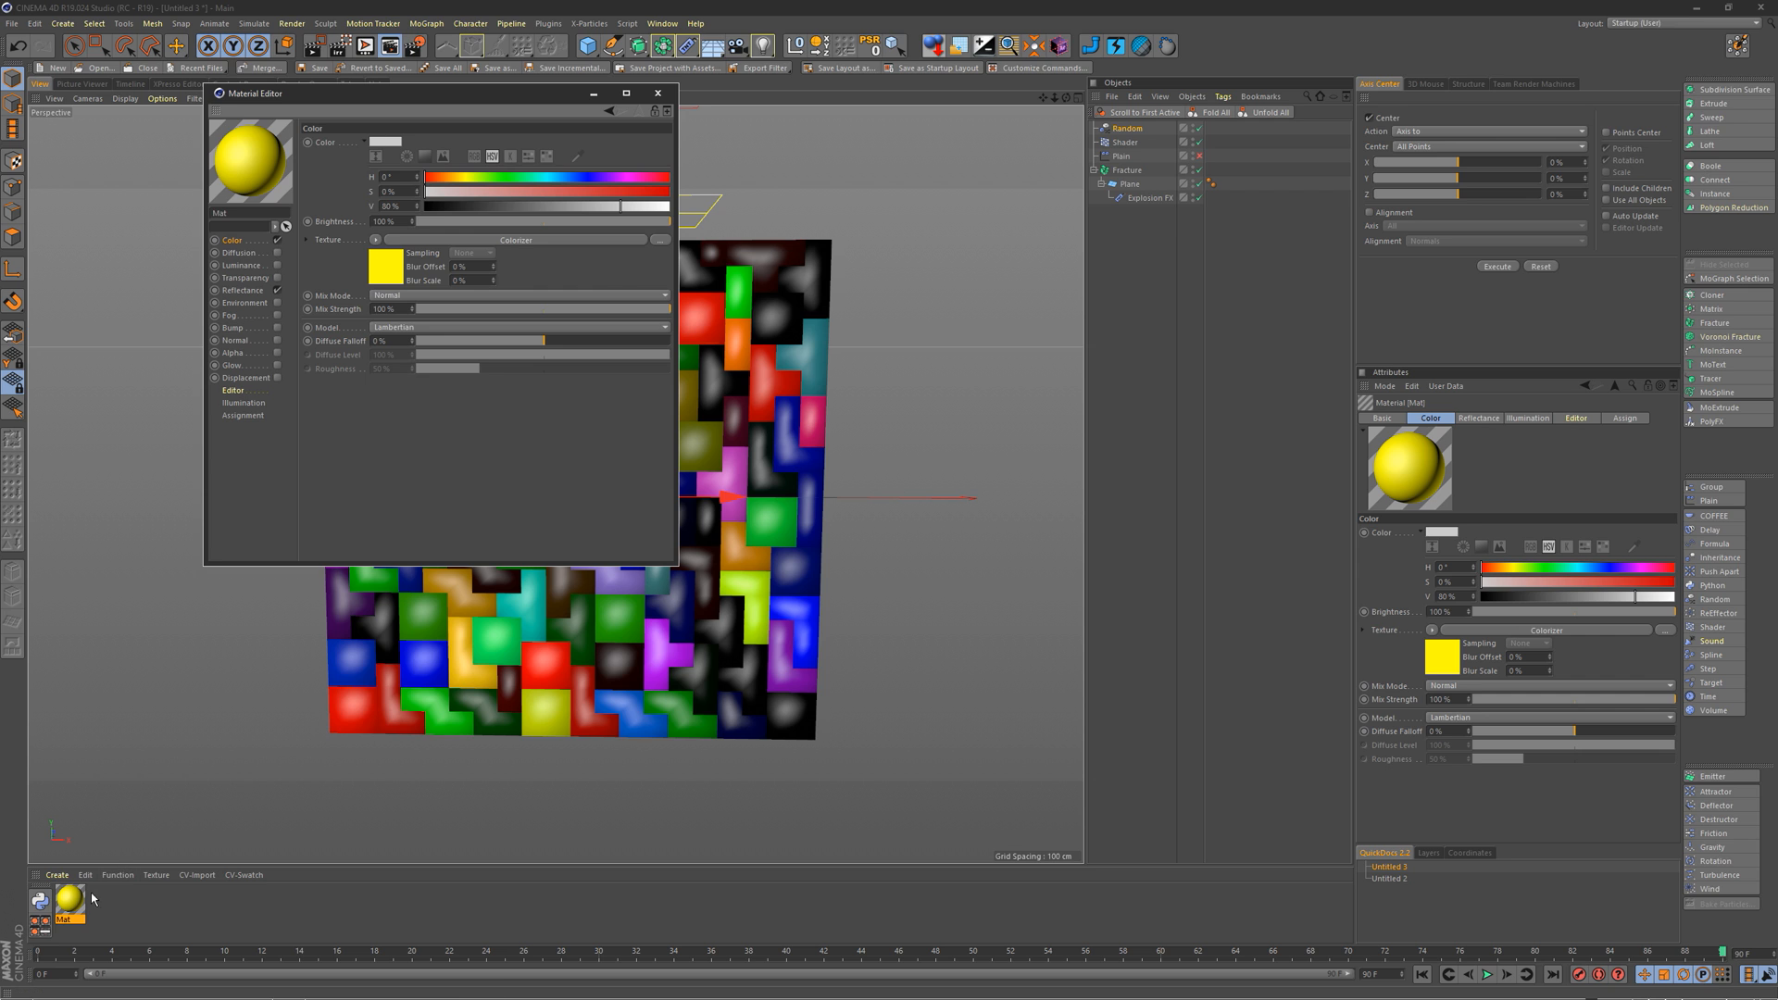
left_click_drag(68, 906, 1135, 172)
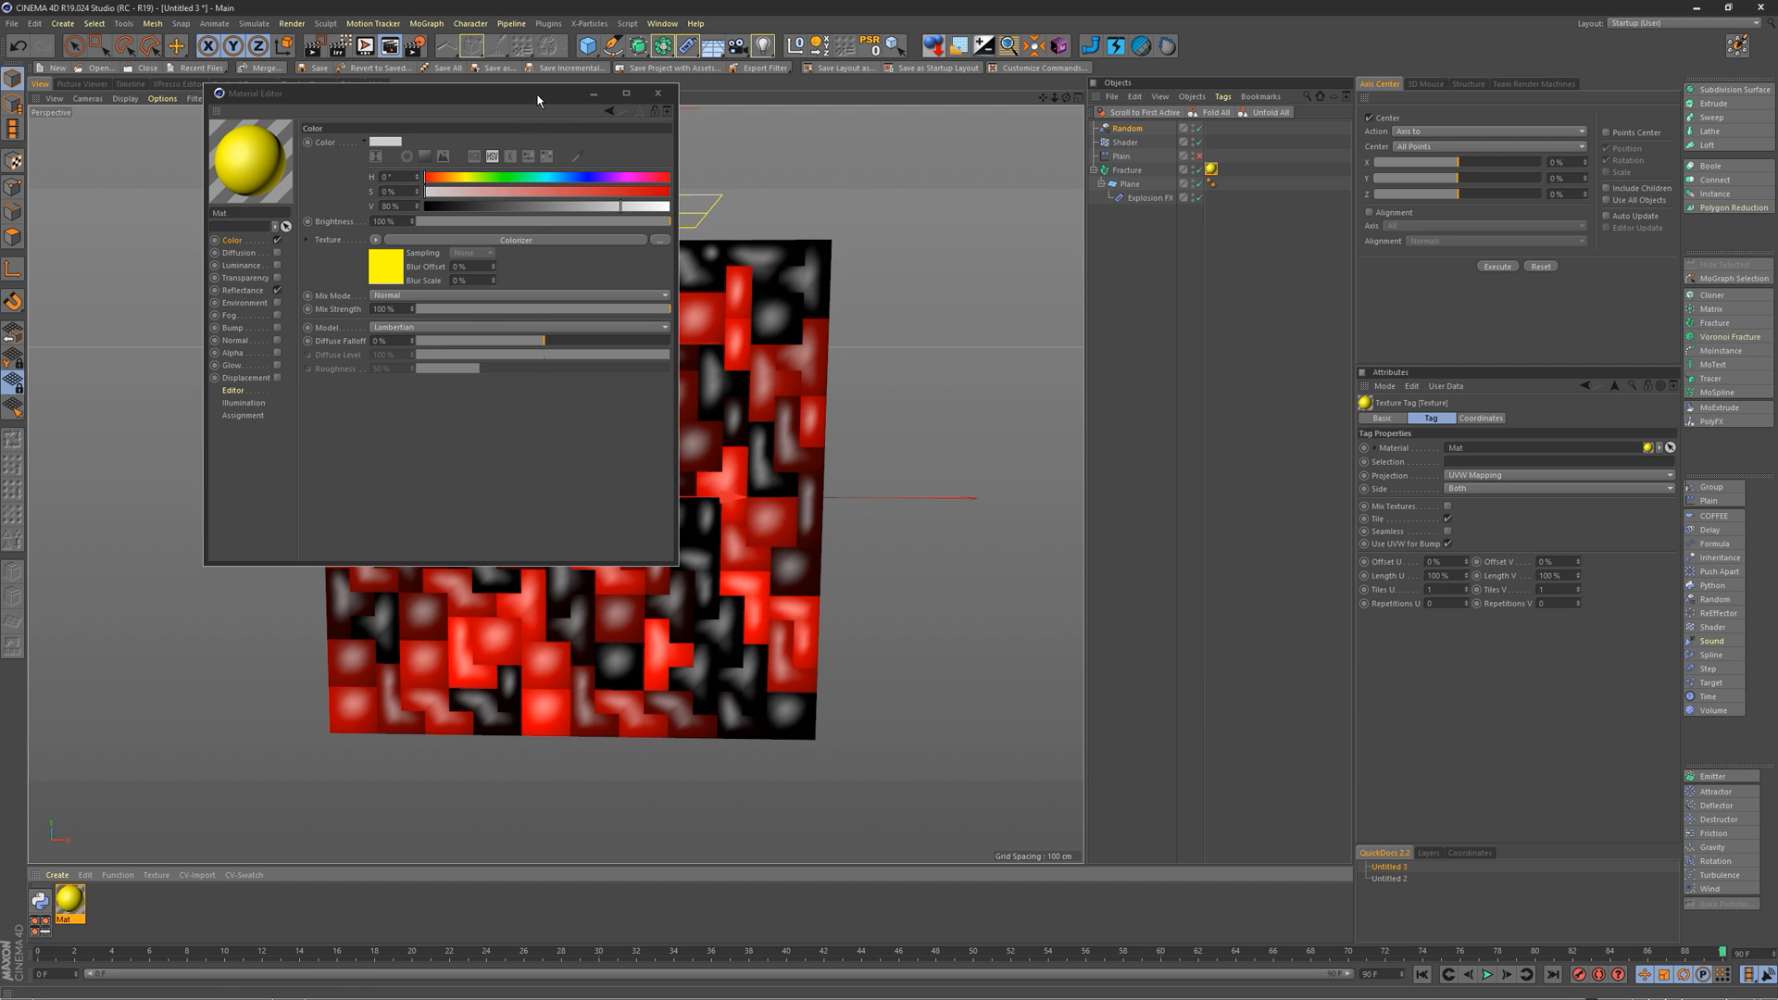
Step: Set the Colorizer's input to Hue and move the Material Editor clear of the plane
left_click_drag(537, 100, 404, 209)
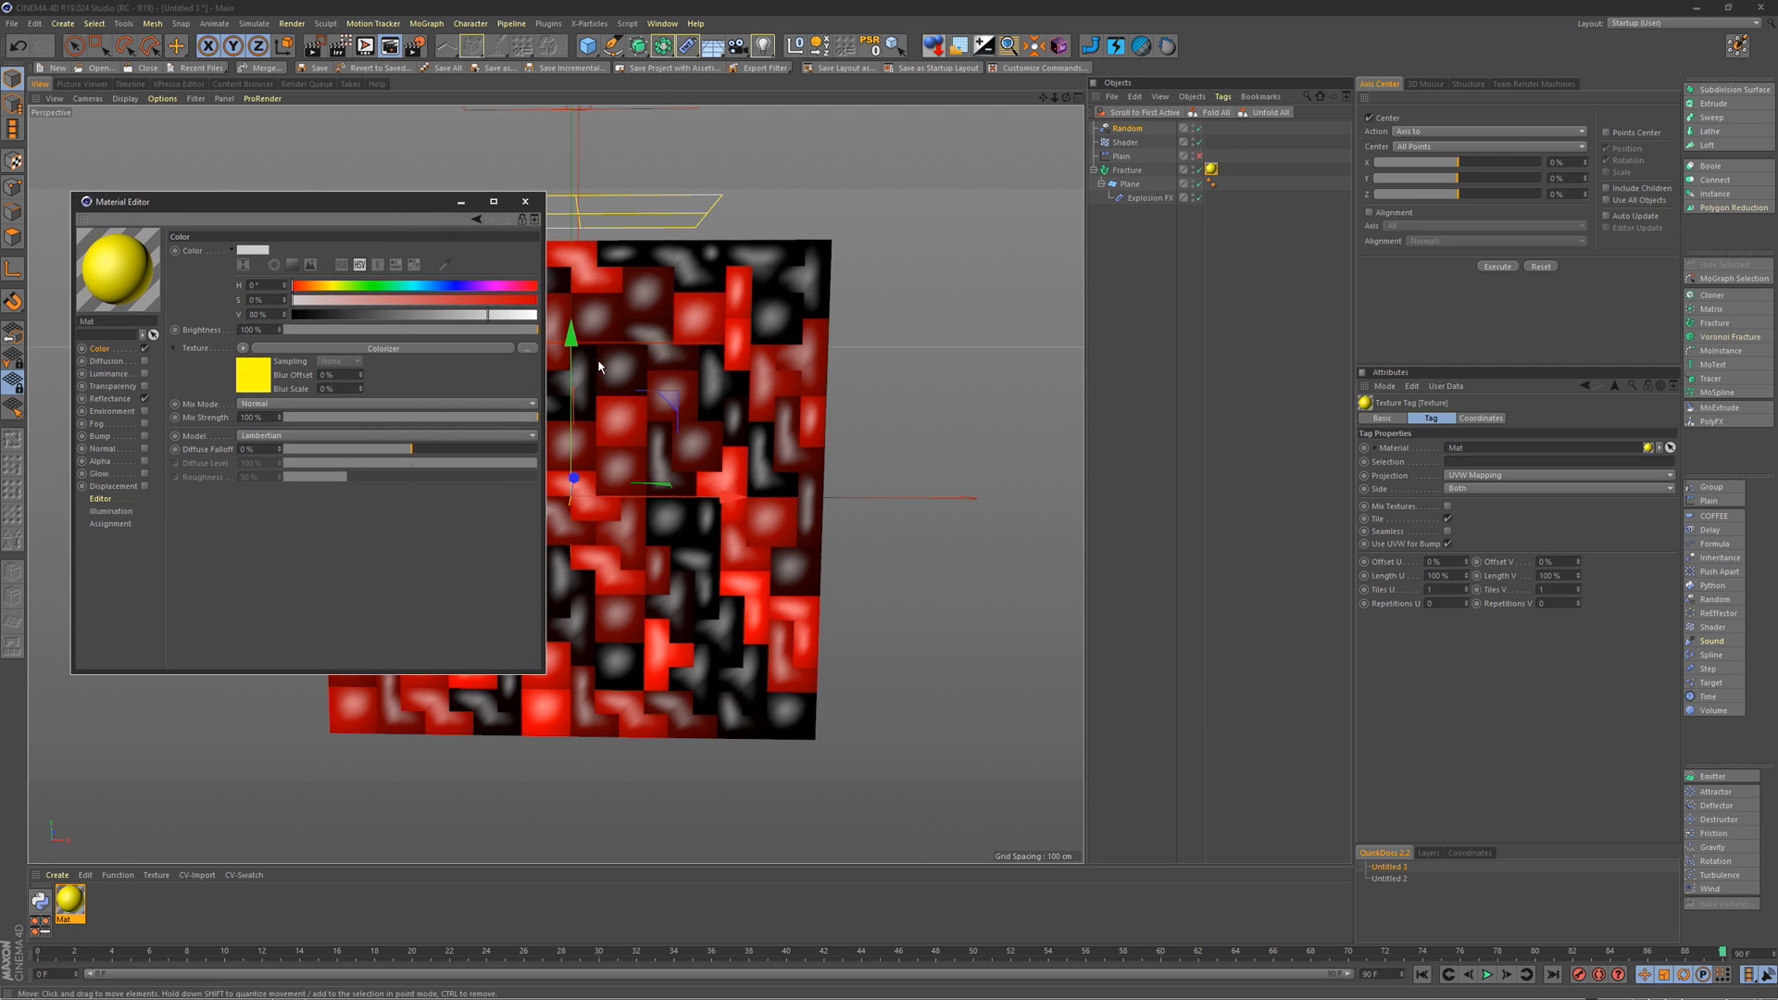
left_click(385, 349)
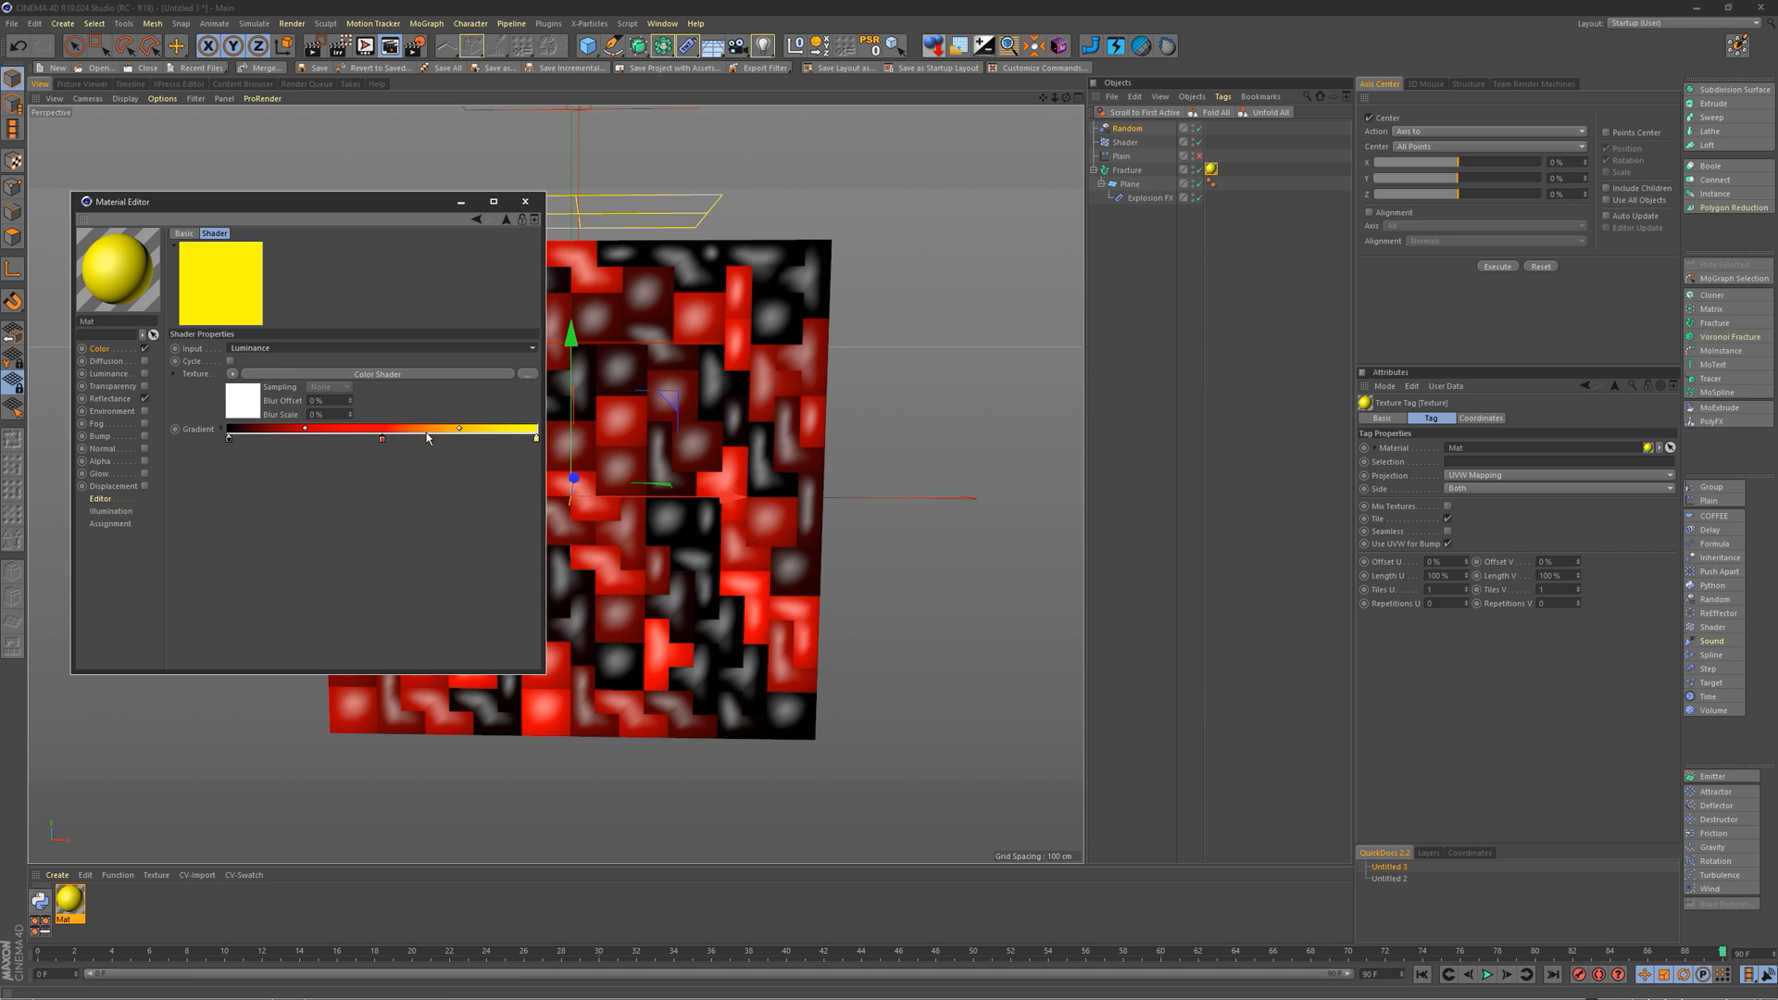
left_click(272, 349)
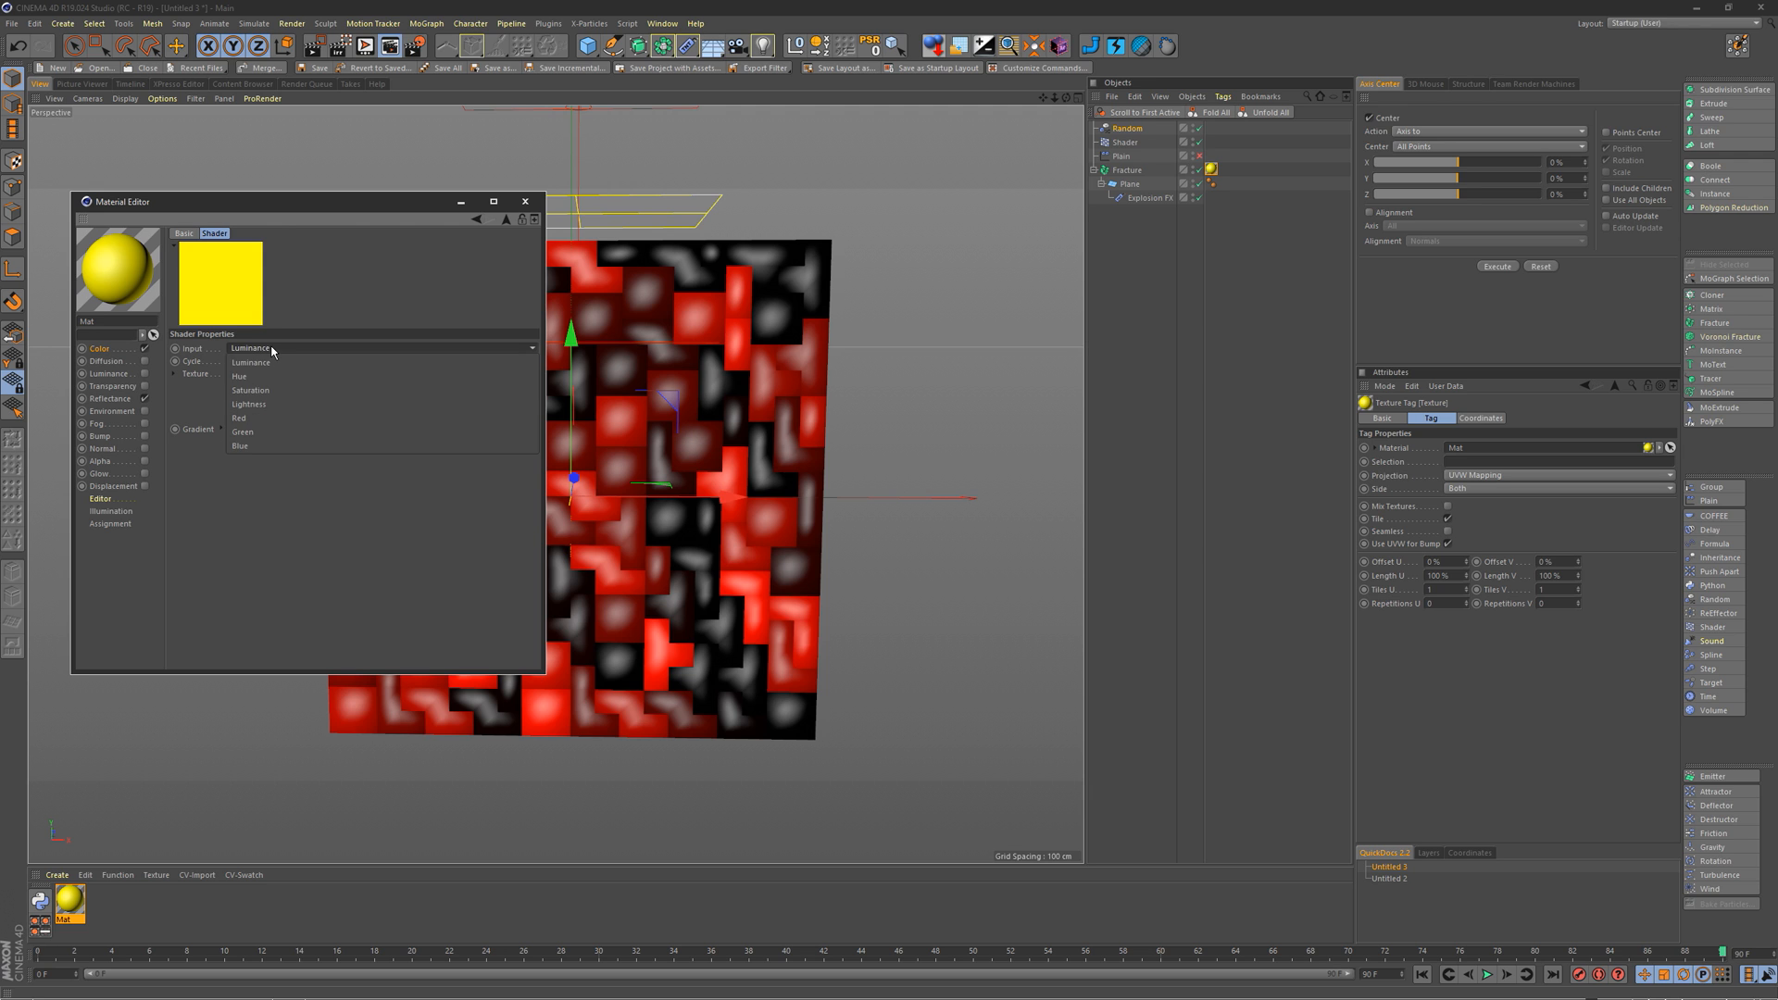
left_click(252, 378)
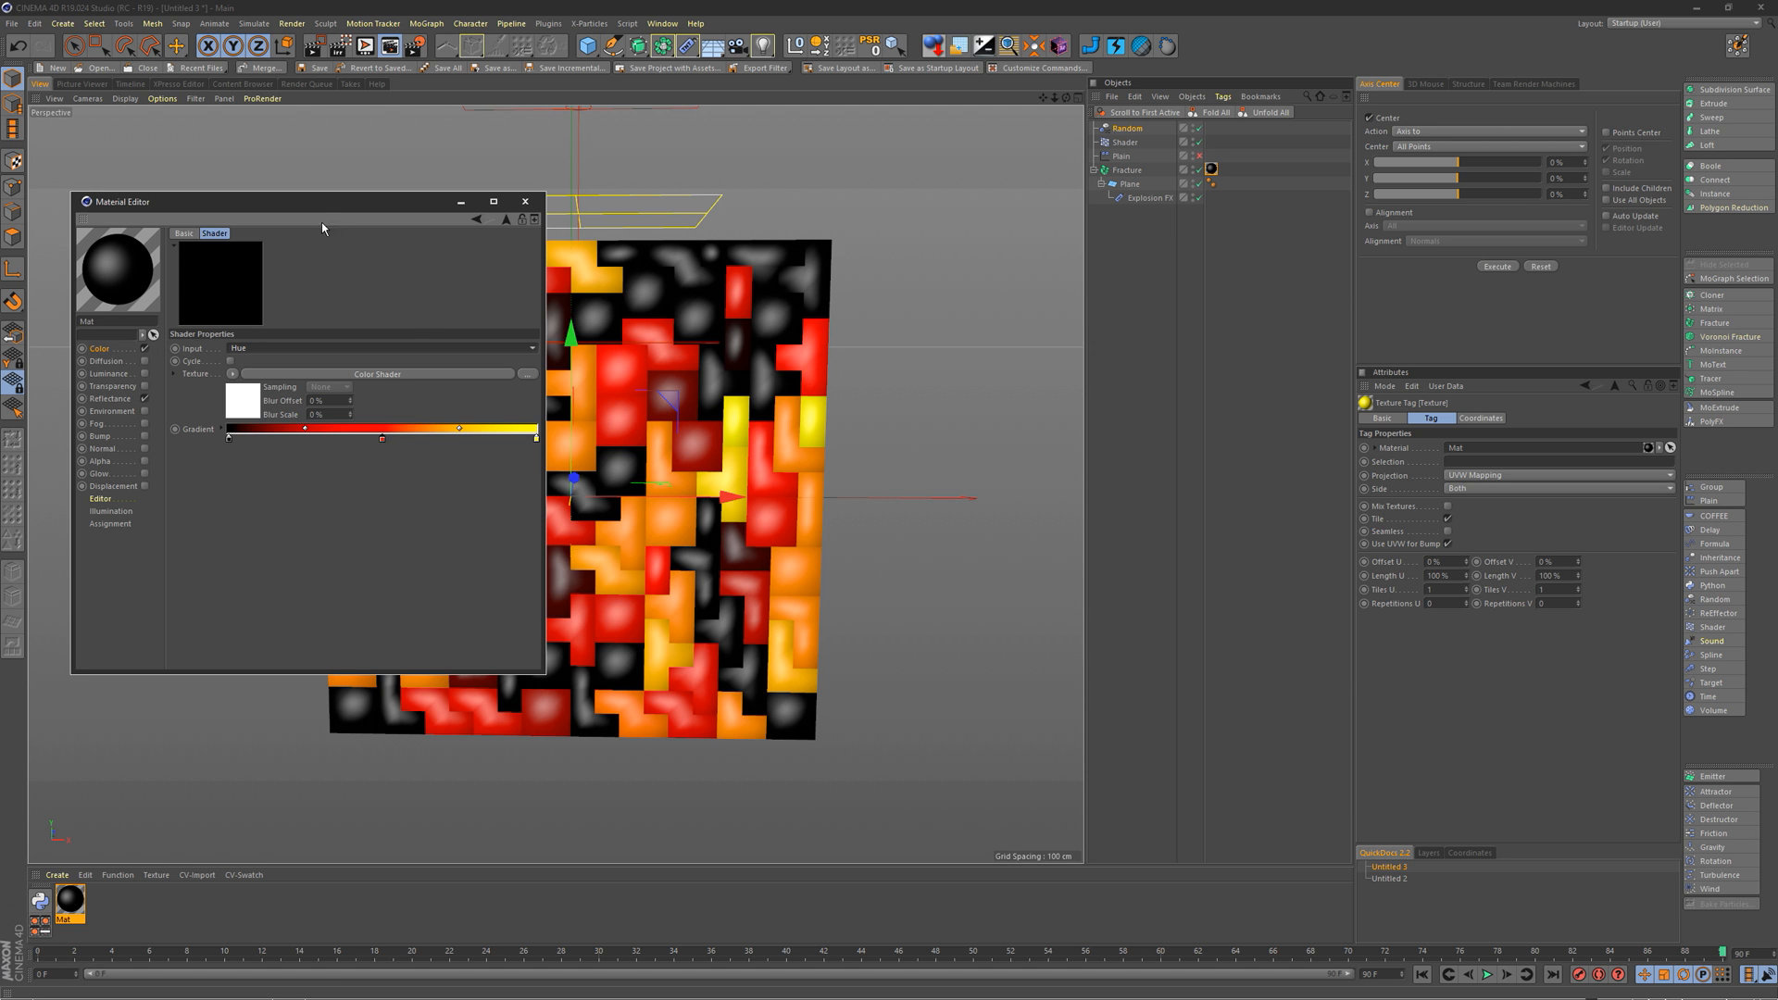
left_click_drag(322, 203, 1149, 216)
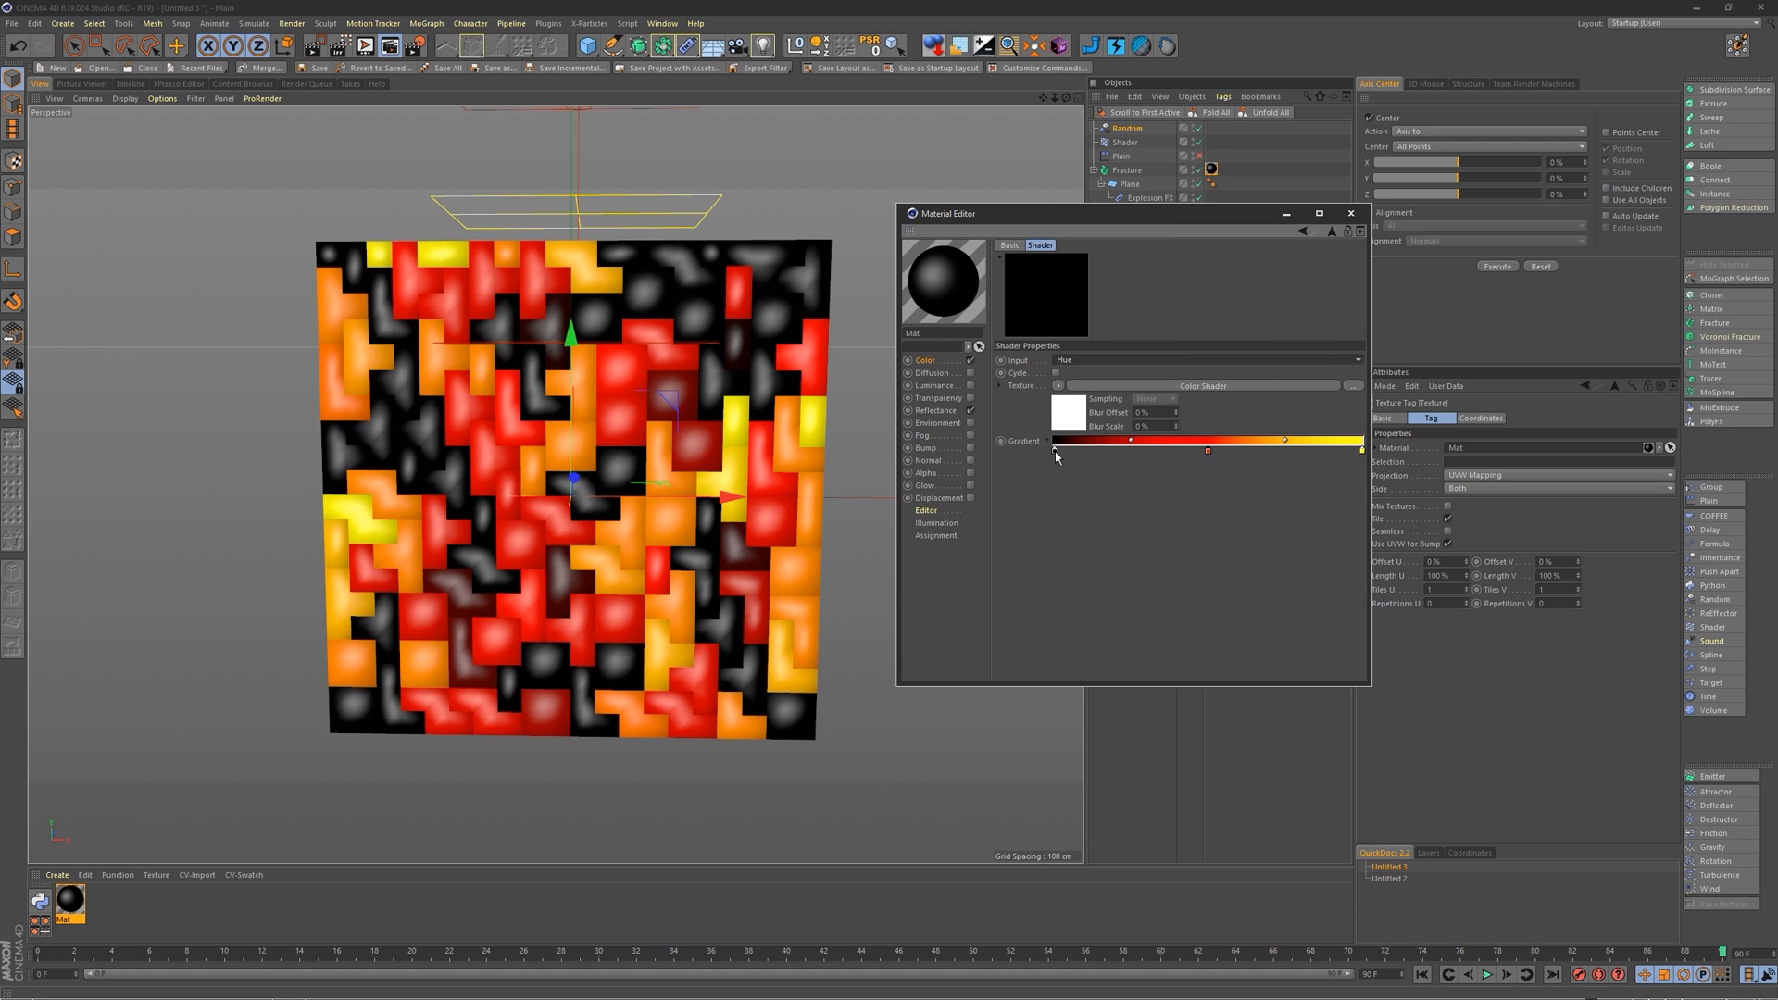
Step: Inspect the Colorizer's gradient knots and render the view to compare the fragment colors with the viewport display
mouse_move(1056, 453)
left_mouse_down()
mouse_move(1139, 448)
mouse_move(1047, 448)
left_mouse_up()
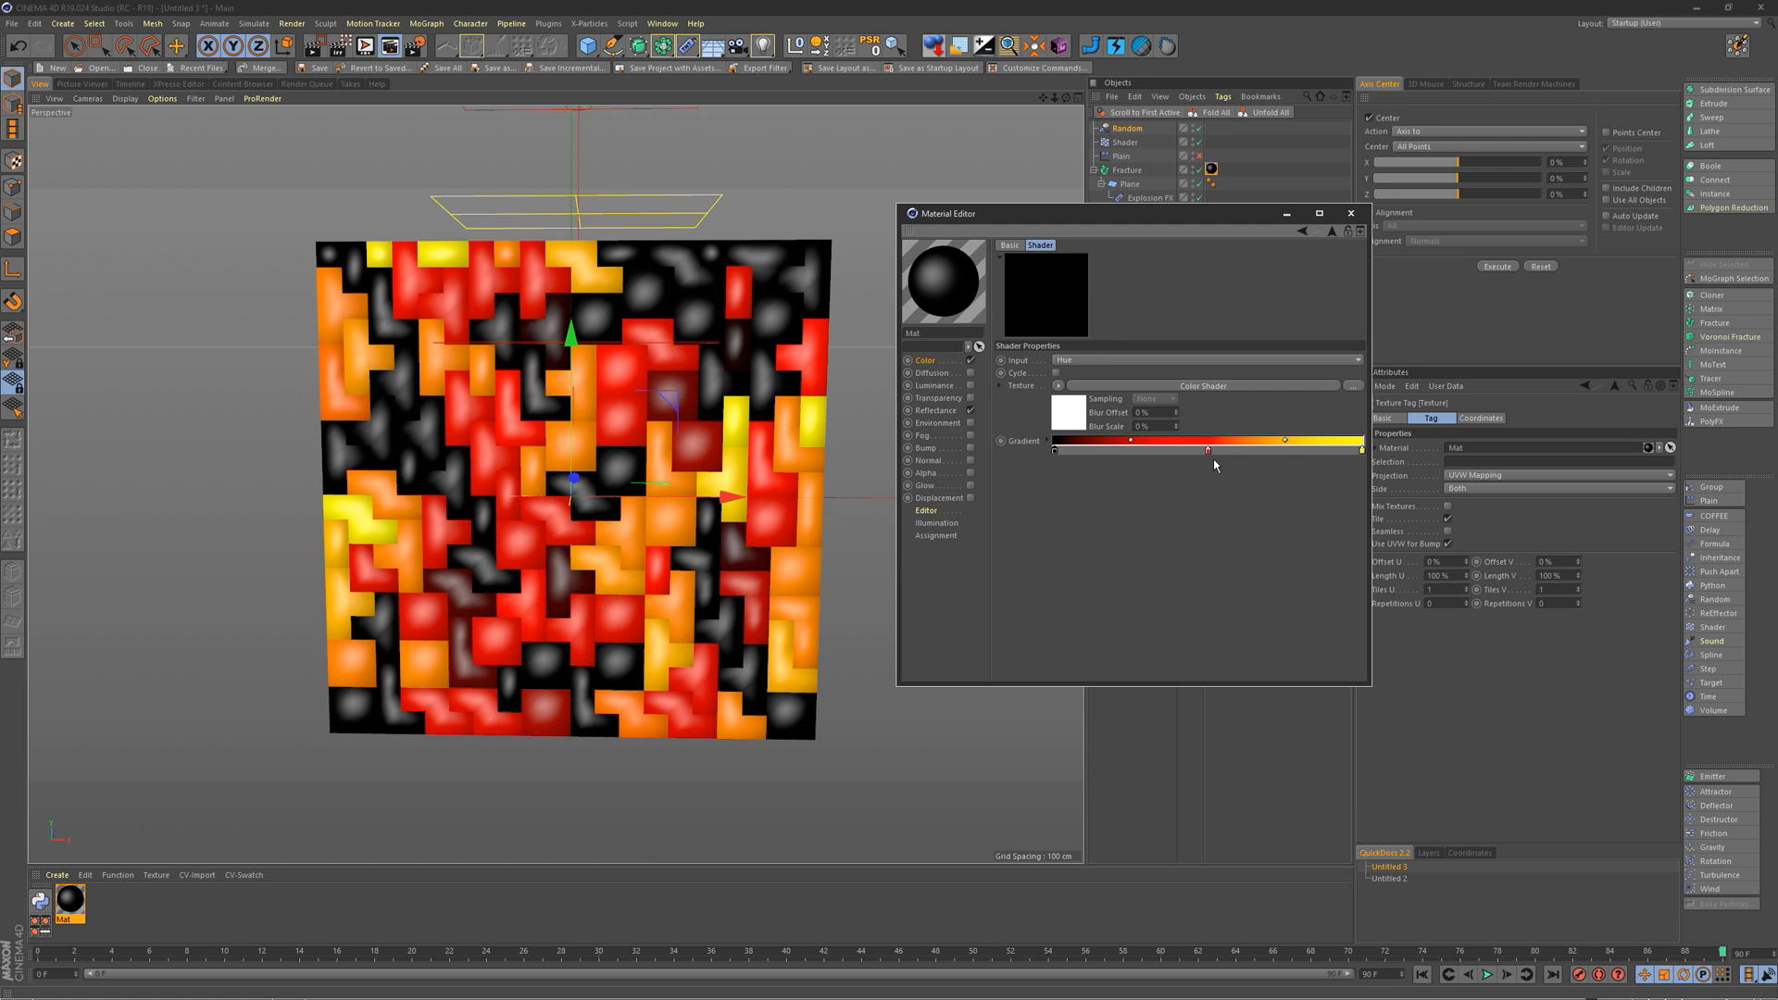
mouse_move(1207, 451)
left_mouse_down()
mouse_move(1293, 448)
mouse_move(1125, 450)
mouse_move(1207, 447)
left_mouse_up()
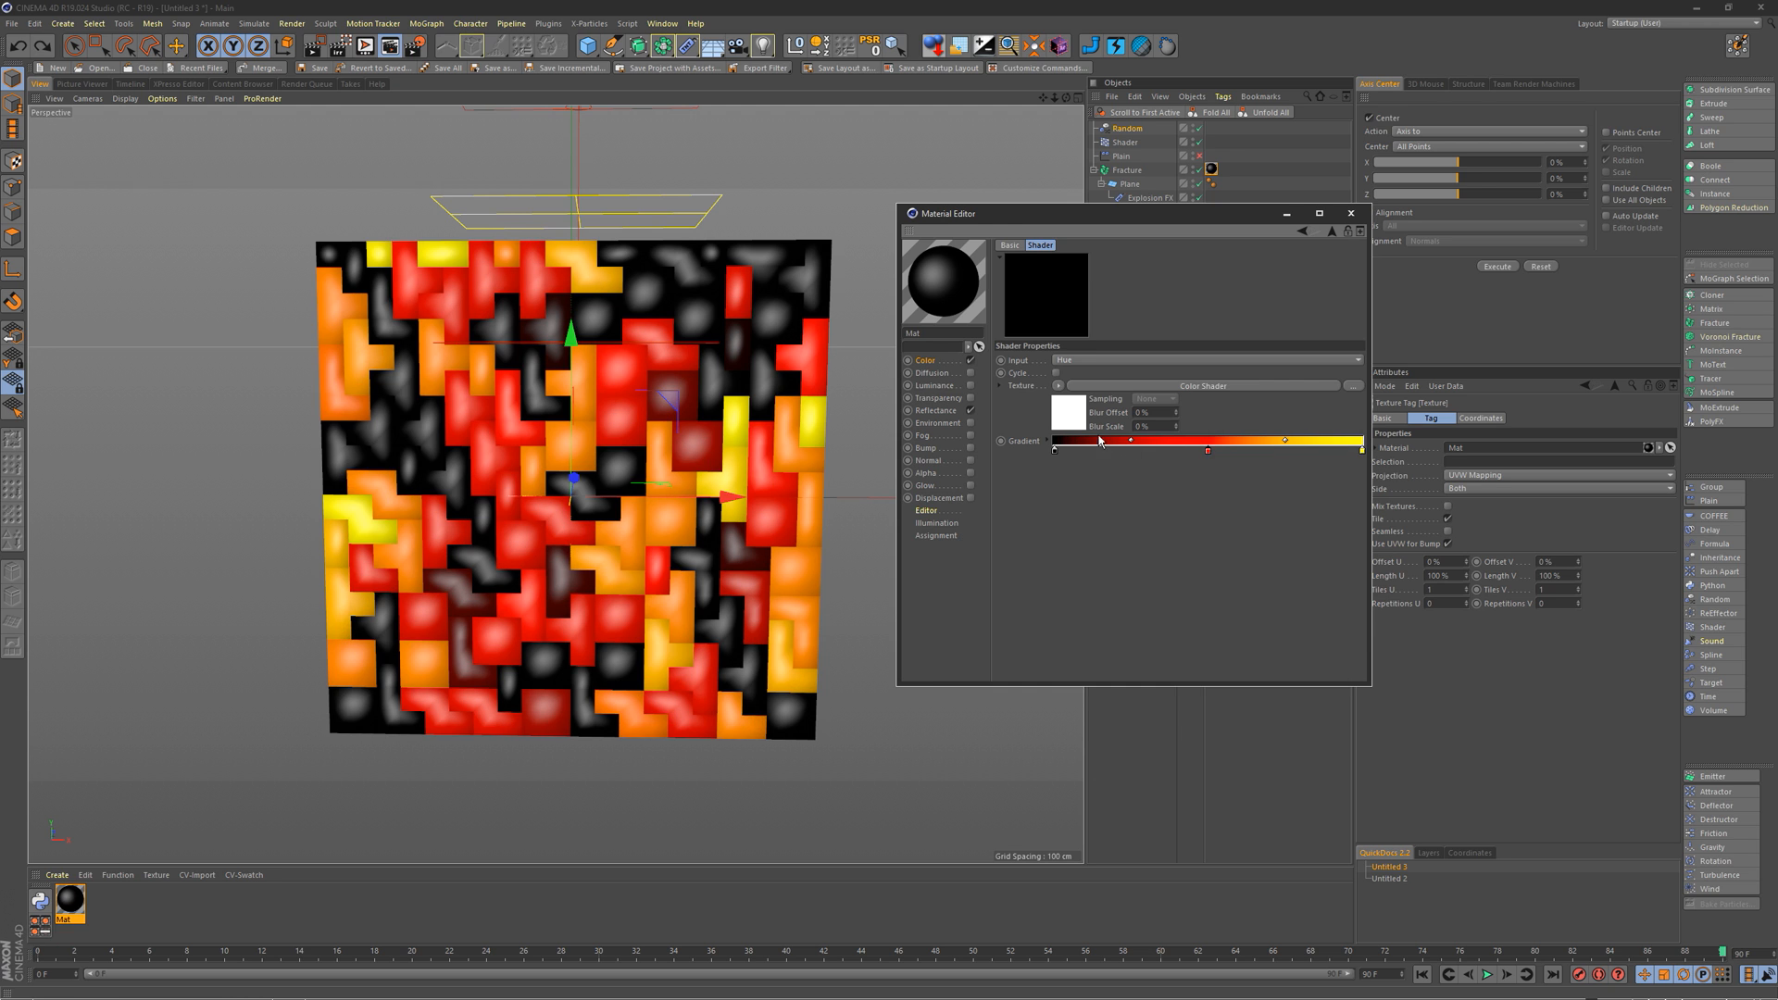
left_click_drag(967, 225, 1020, 269)
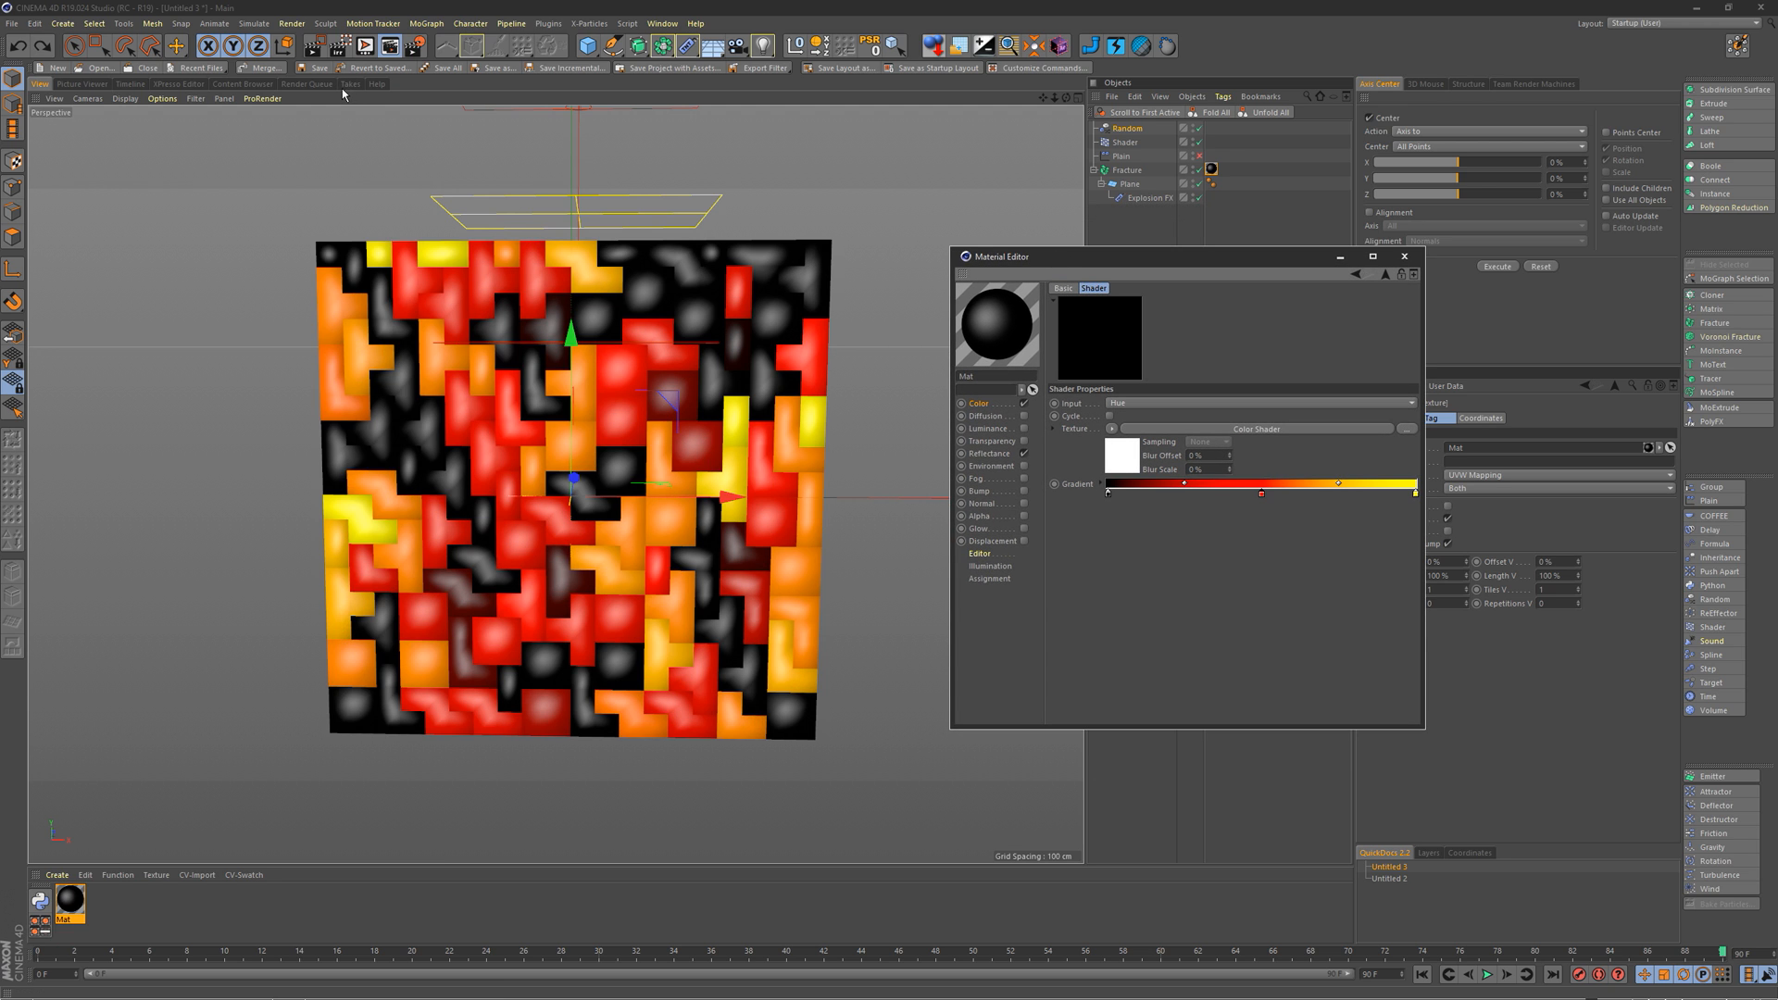
key("ctrl+r")
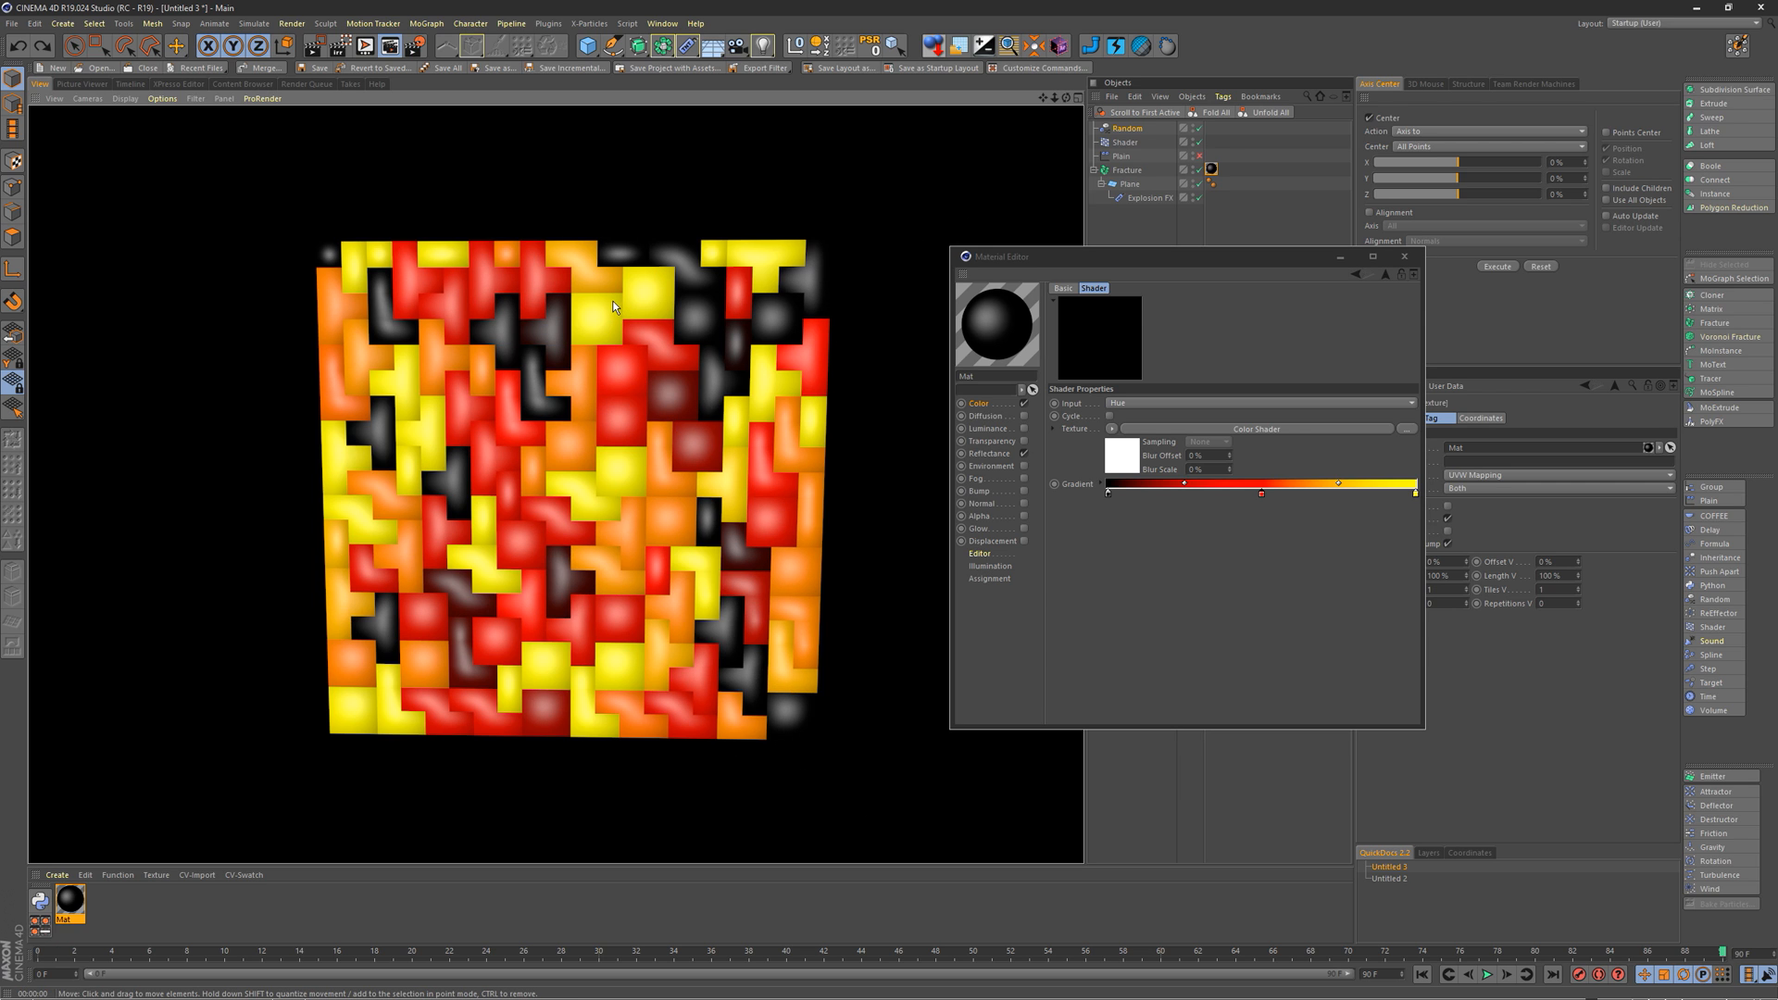
left_click(244, 377)
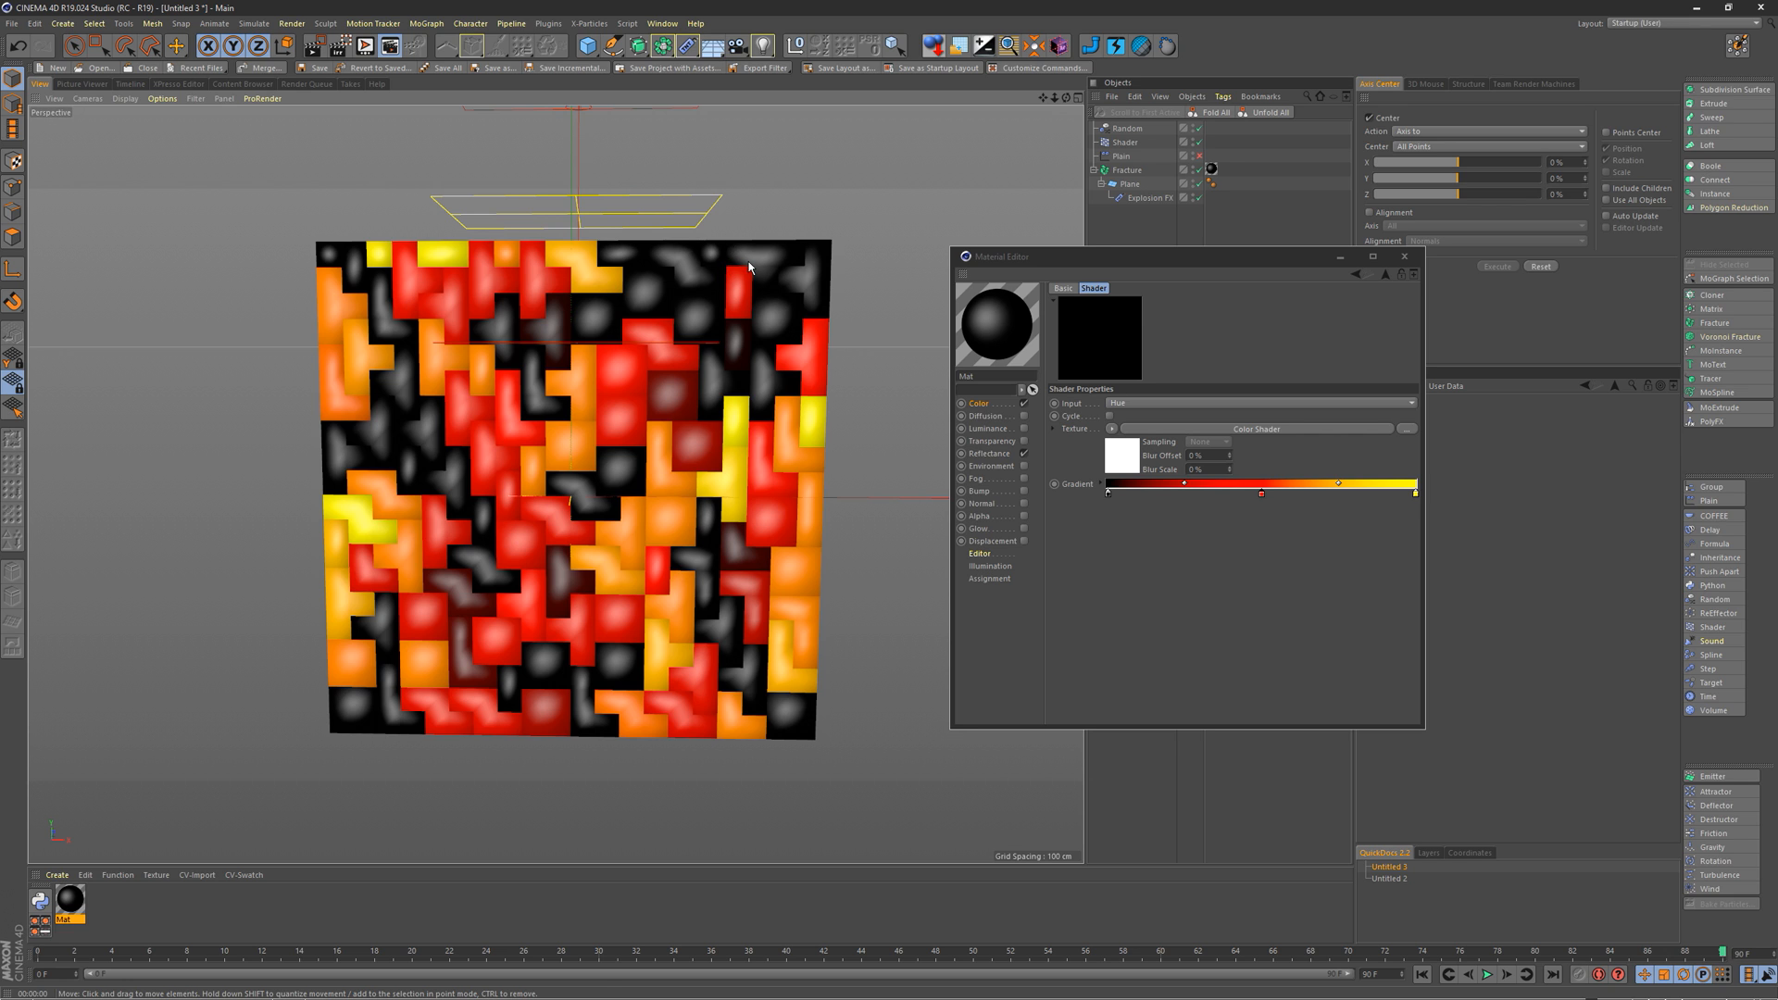
key("ctrl+r")
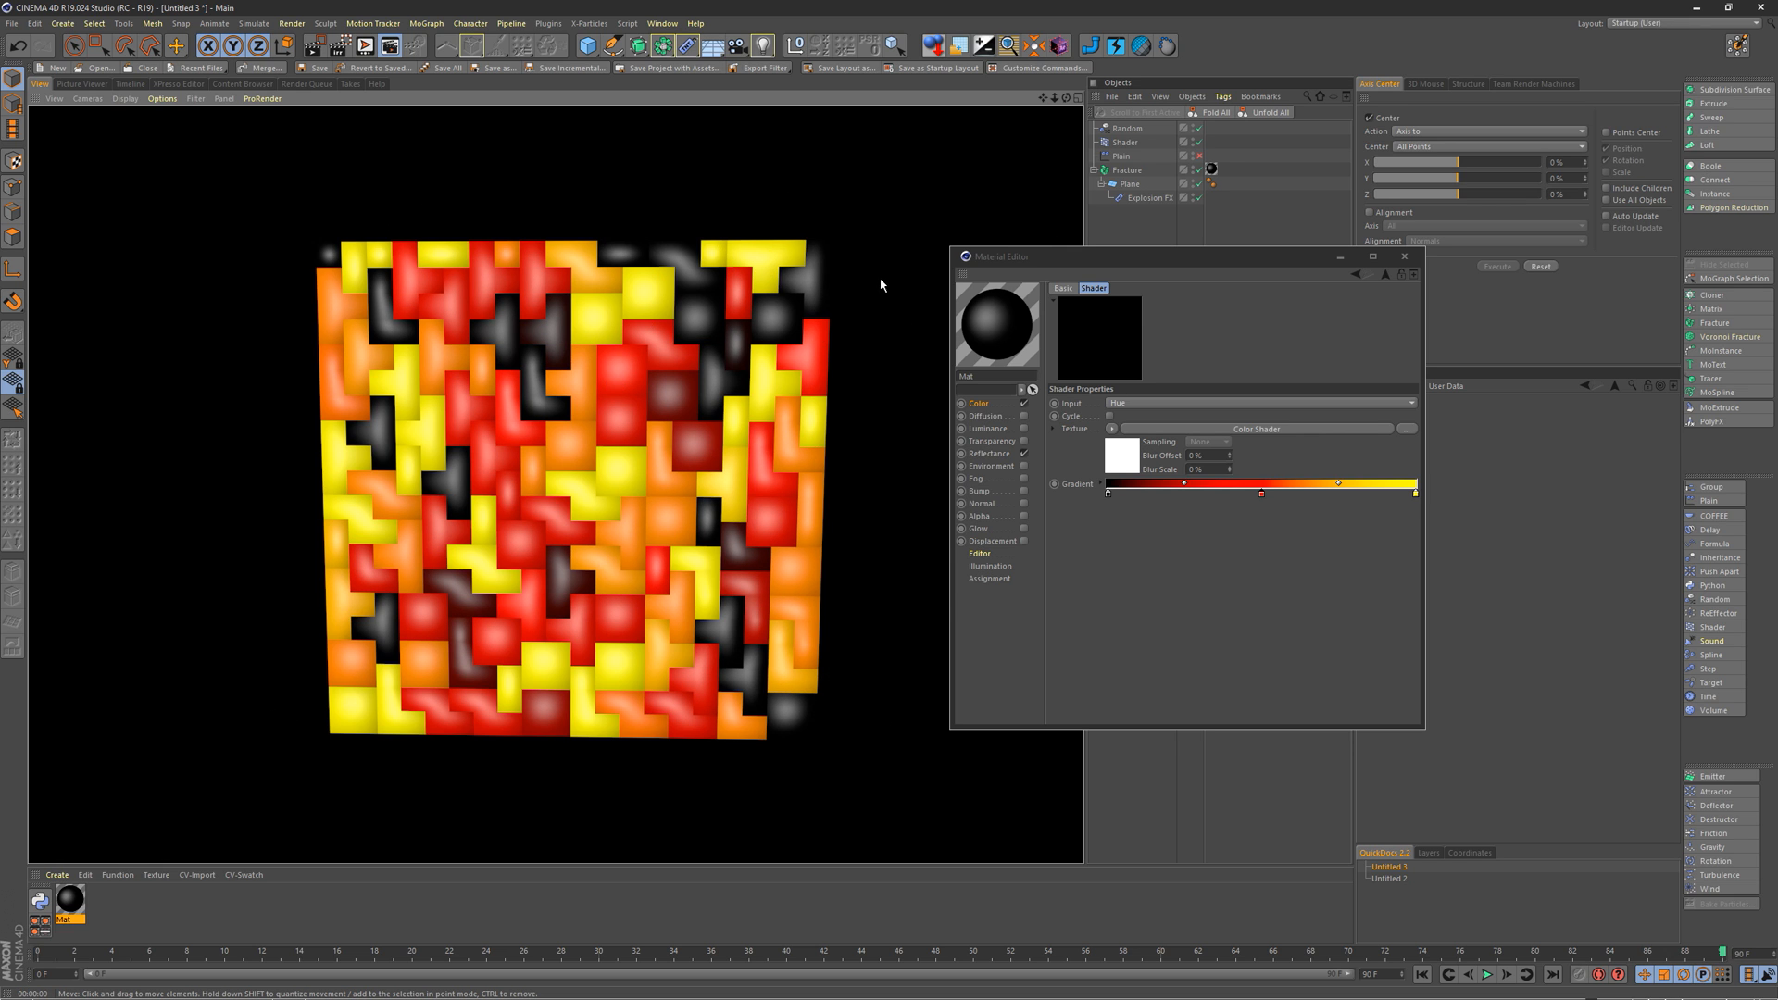
left_click(308, 188)
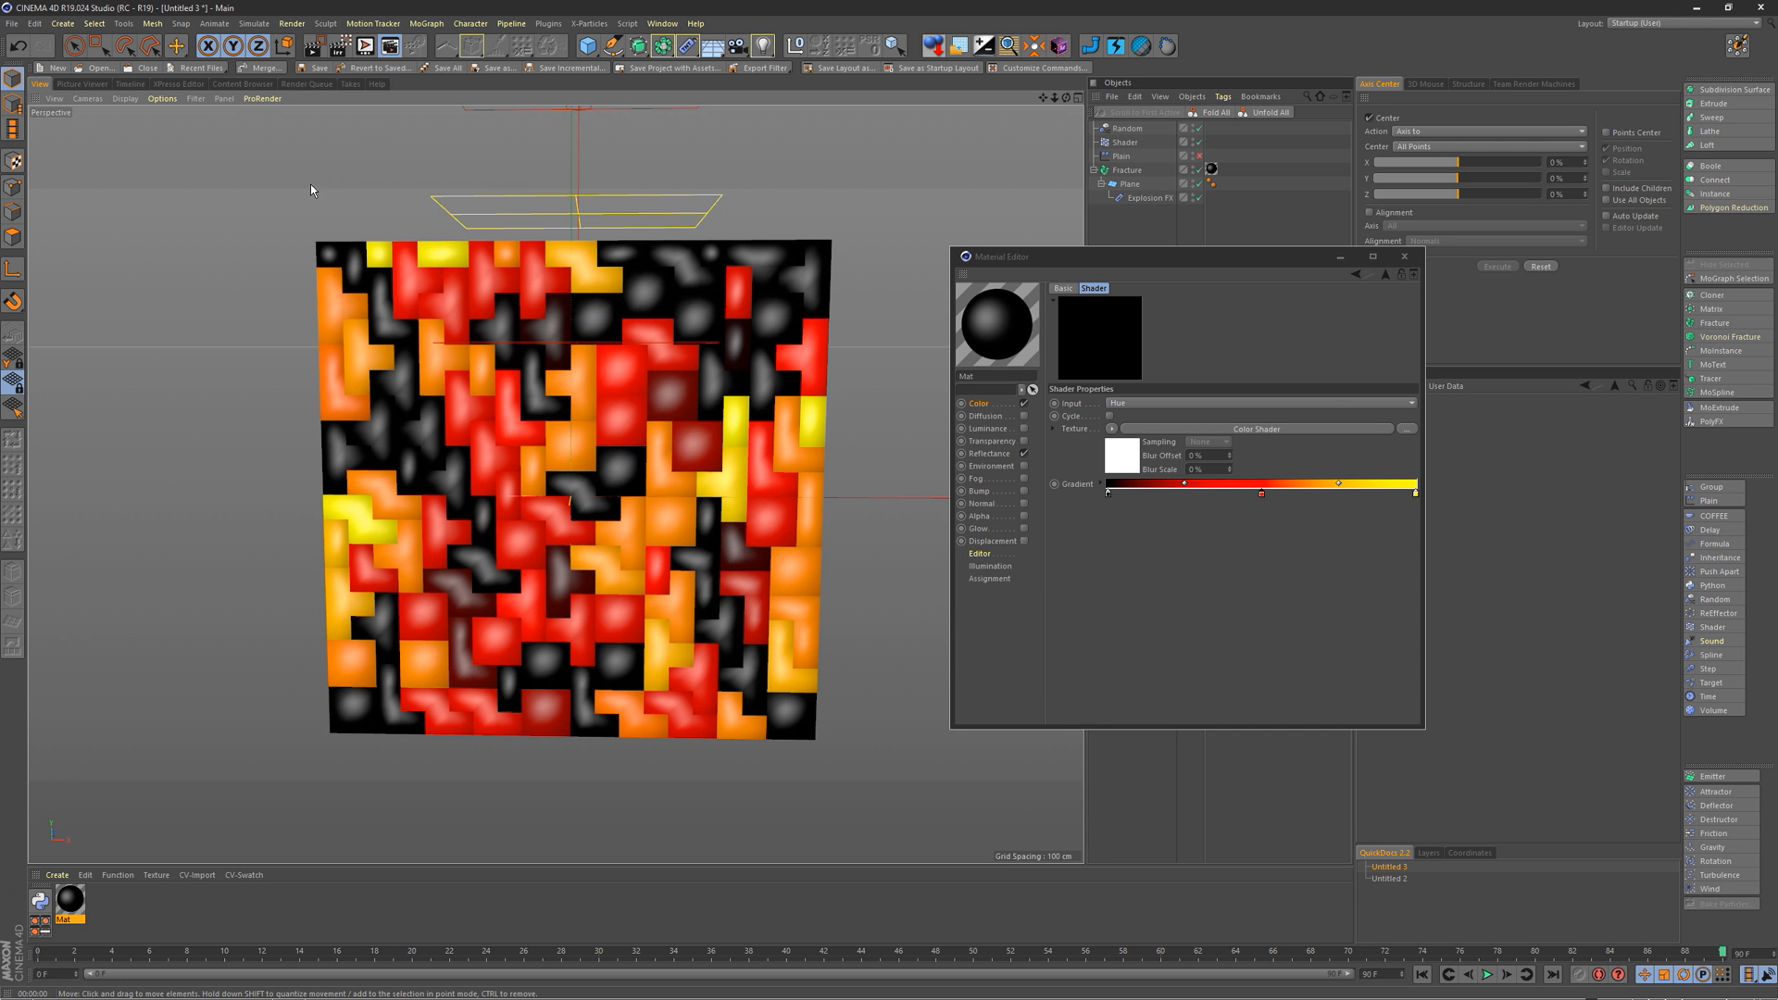
Step: Start an interactive render region, enlarge it to cover the whole plane and lower its render quality
left_click(344, 46)
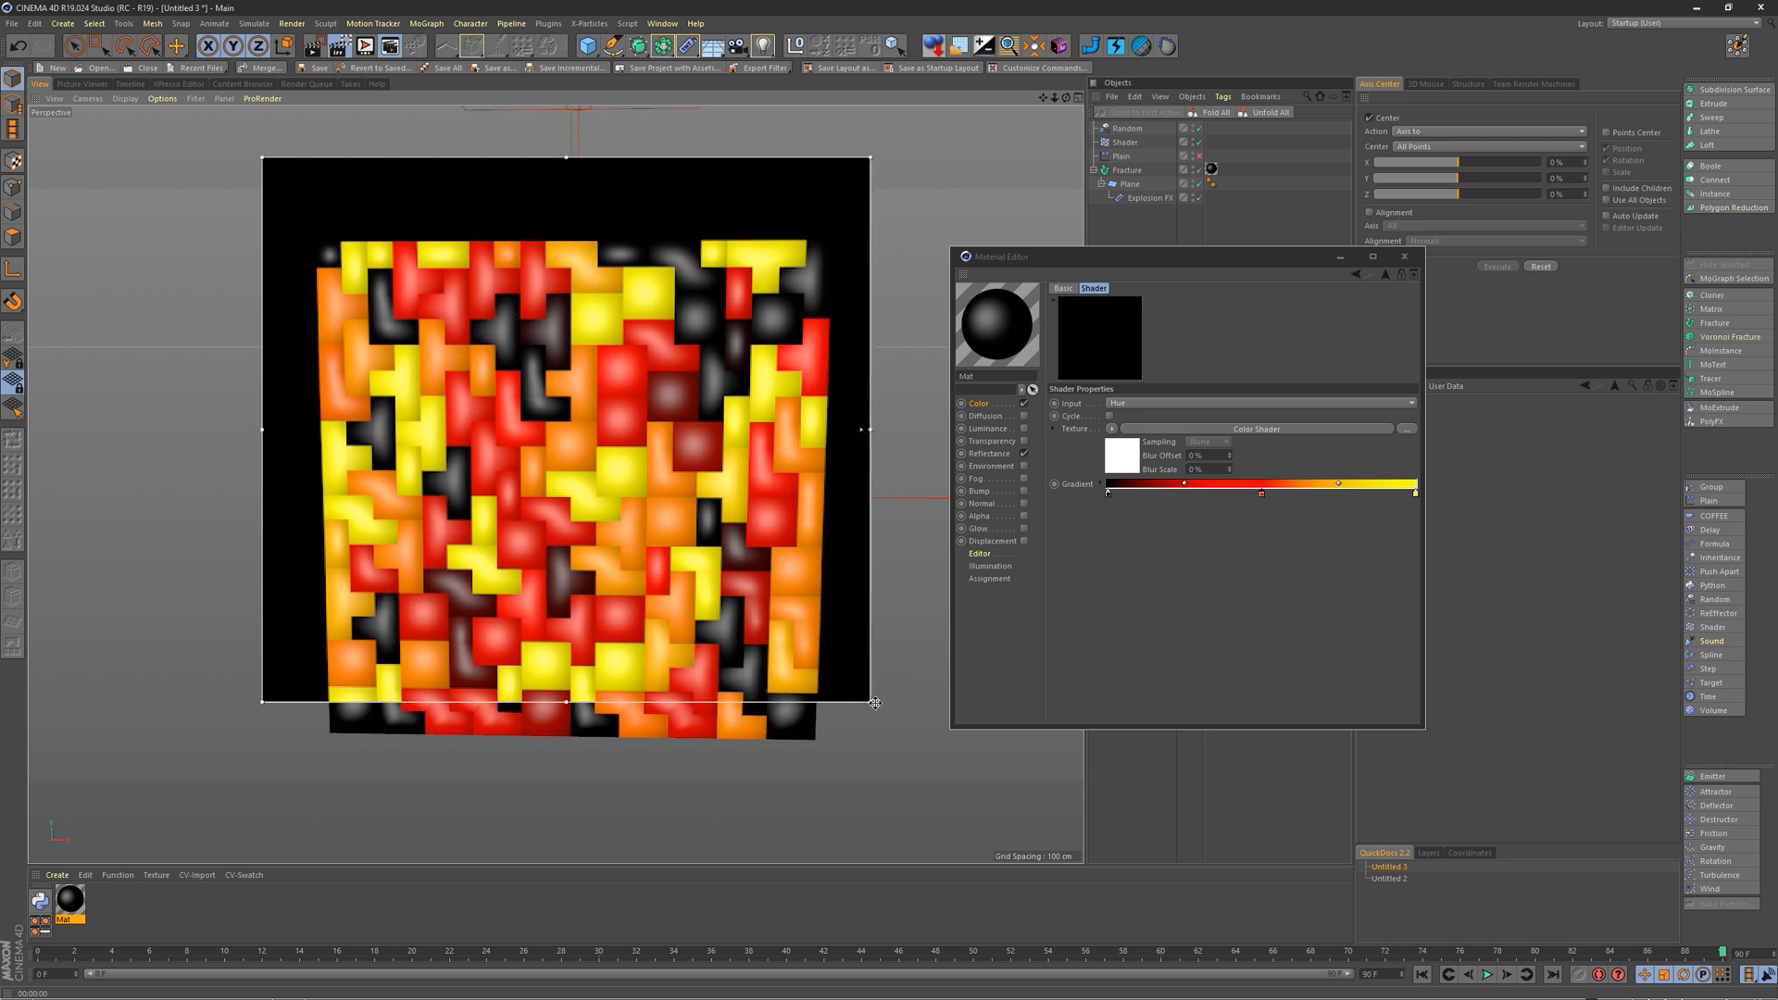
left_click_drag(870, 701, 906, 776)
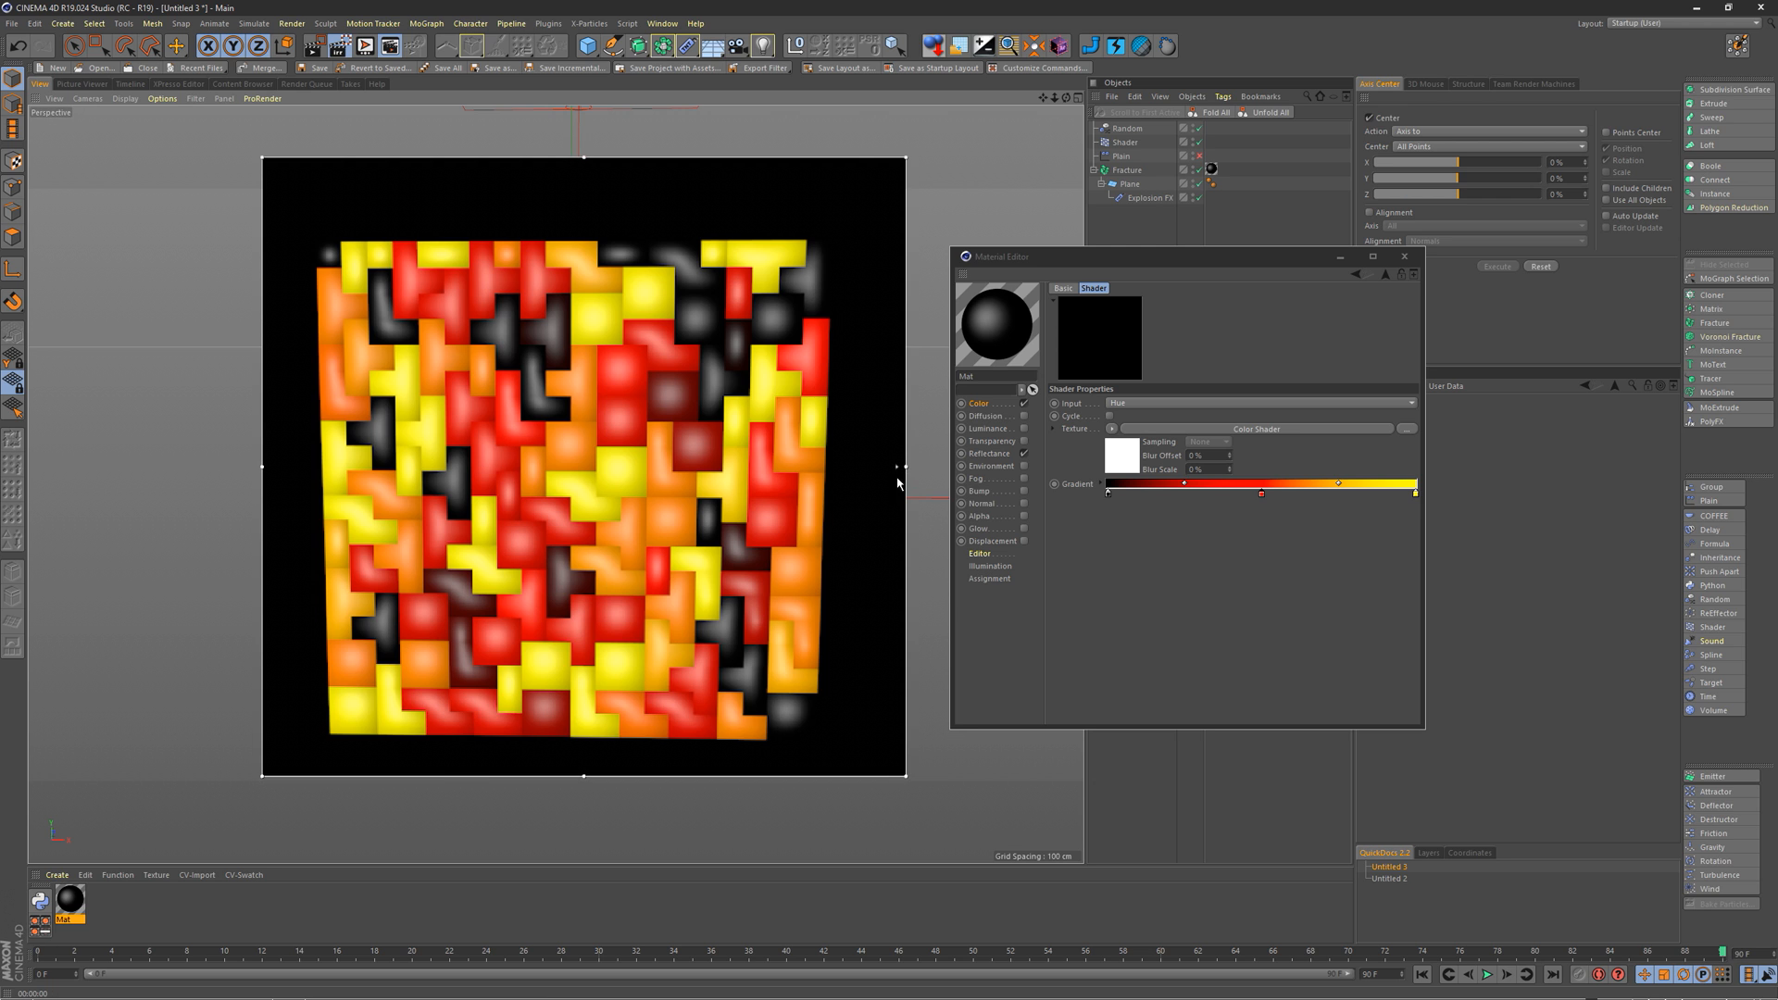
left_click_drag(898, 468, 896, 593)
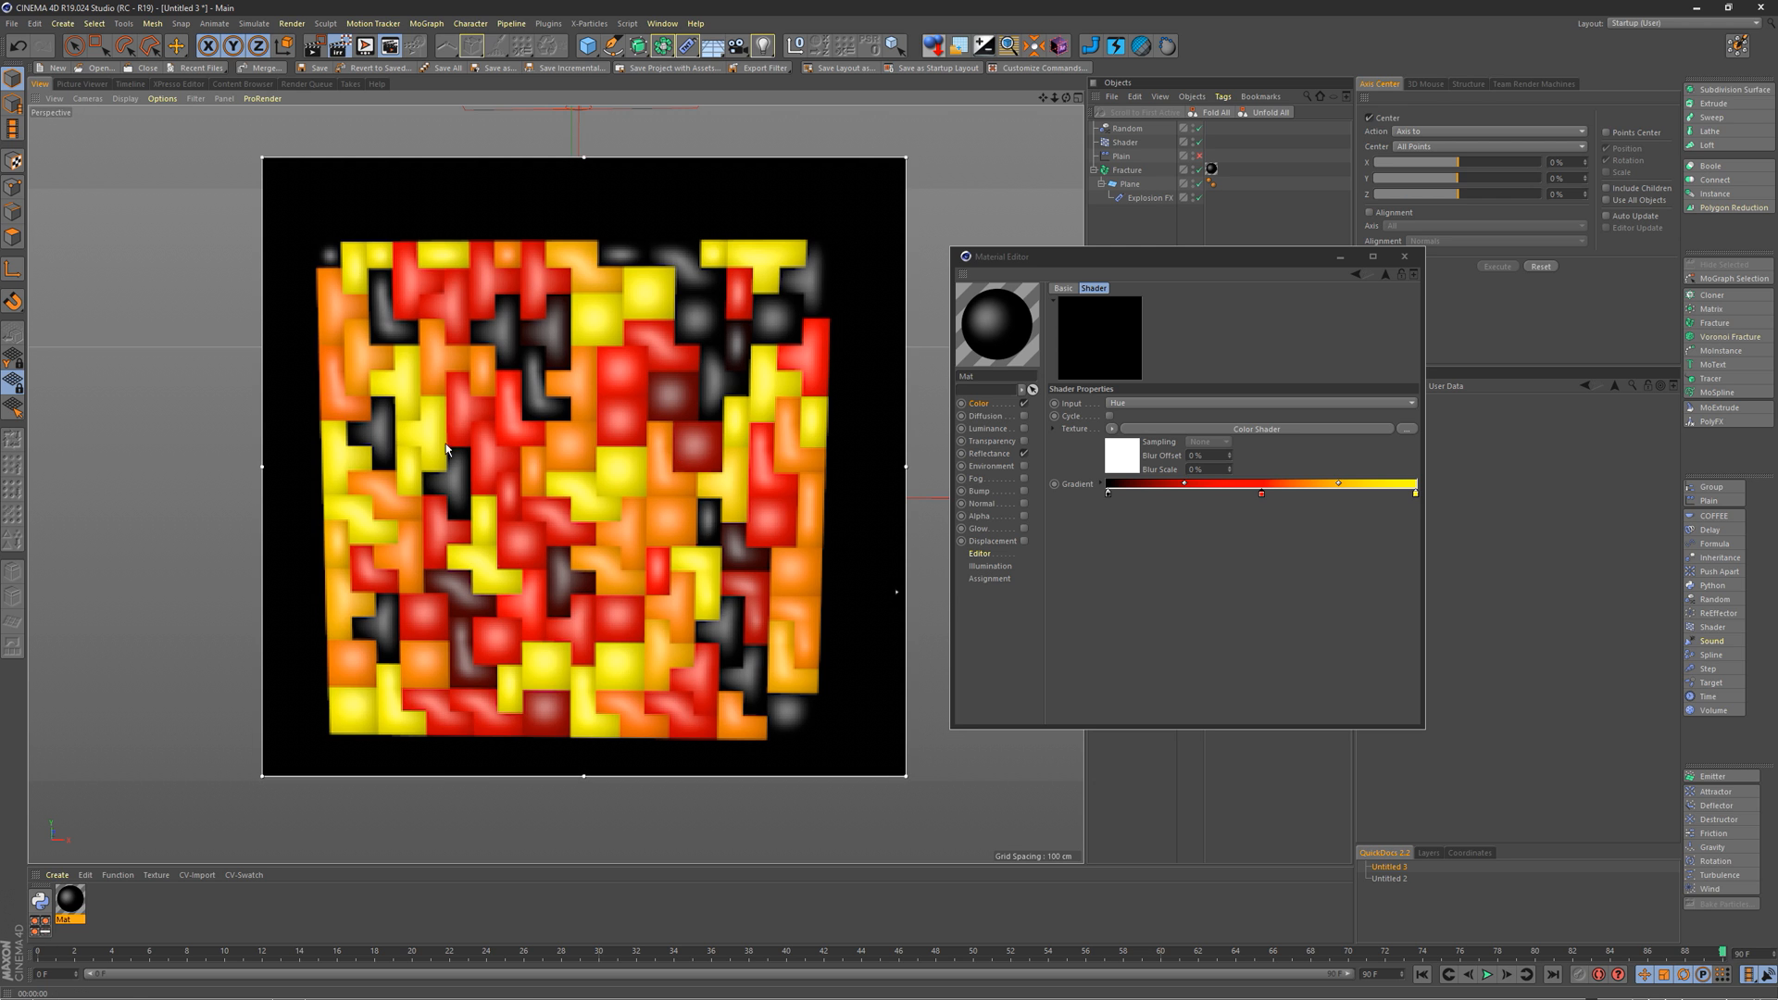
Step: Load a gradient preset with green, blue, yellow, orange and dark red bands into the Colorizer and check the recolored plane
left_click(1100, 485)
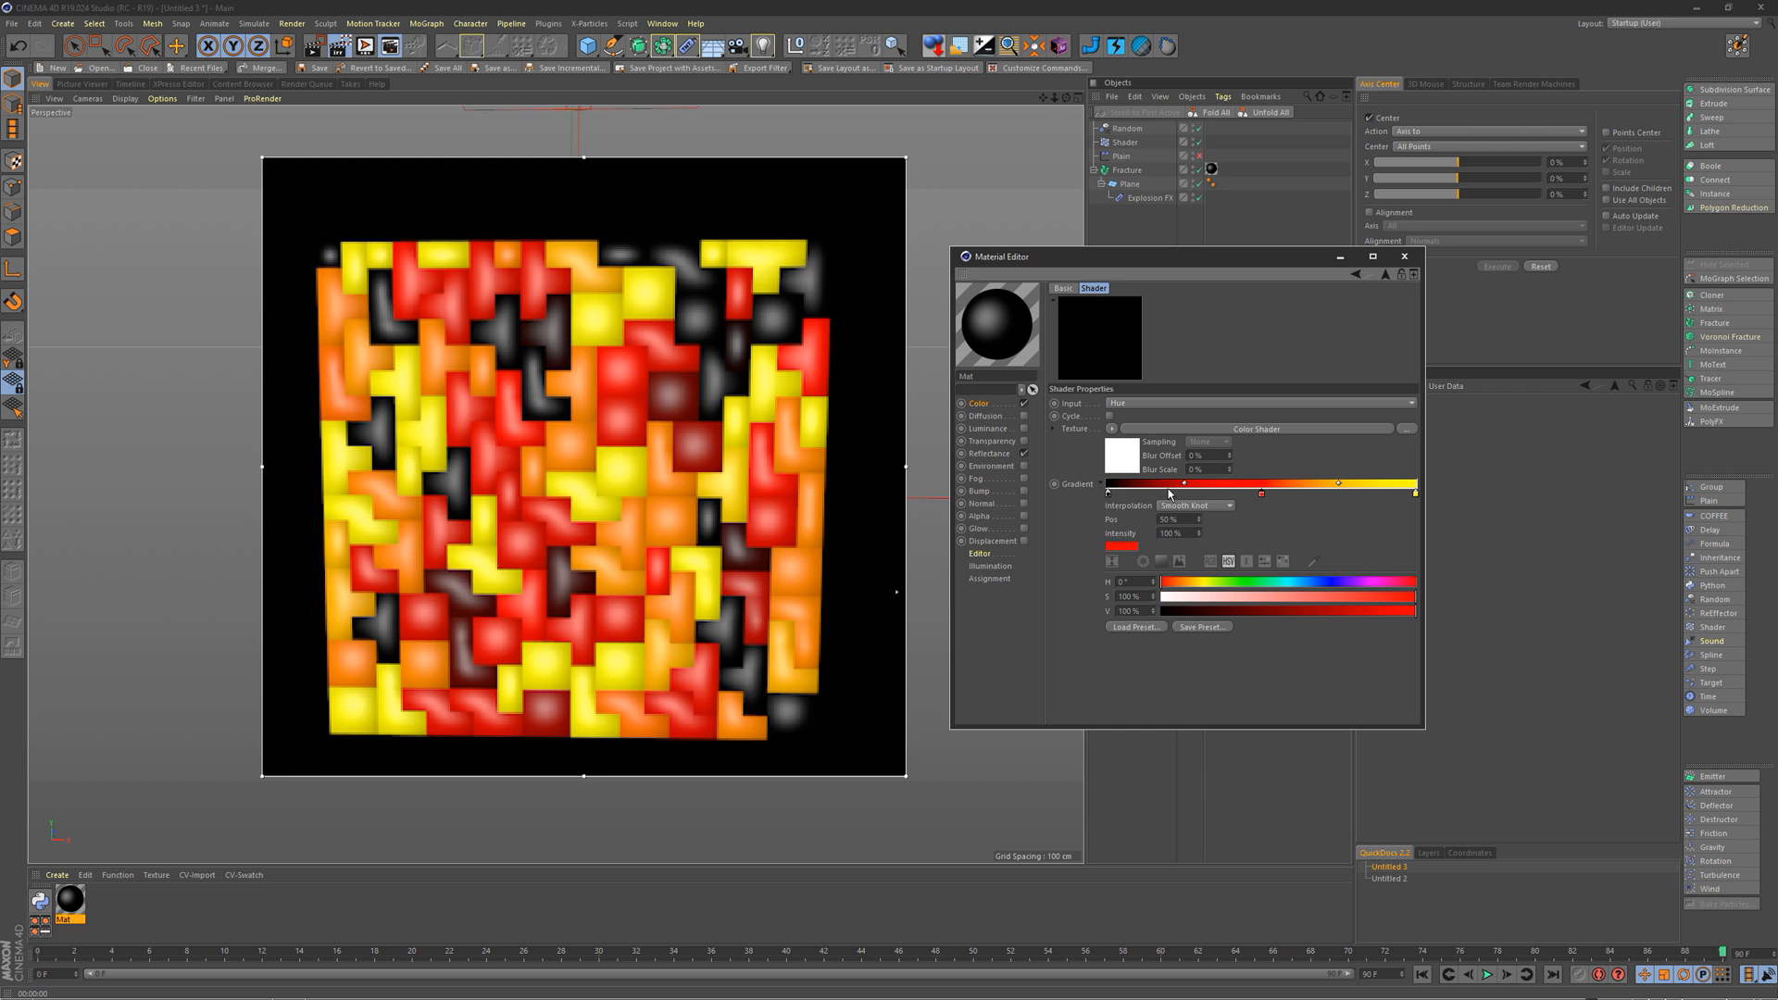
left_click(1137, 628)
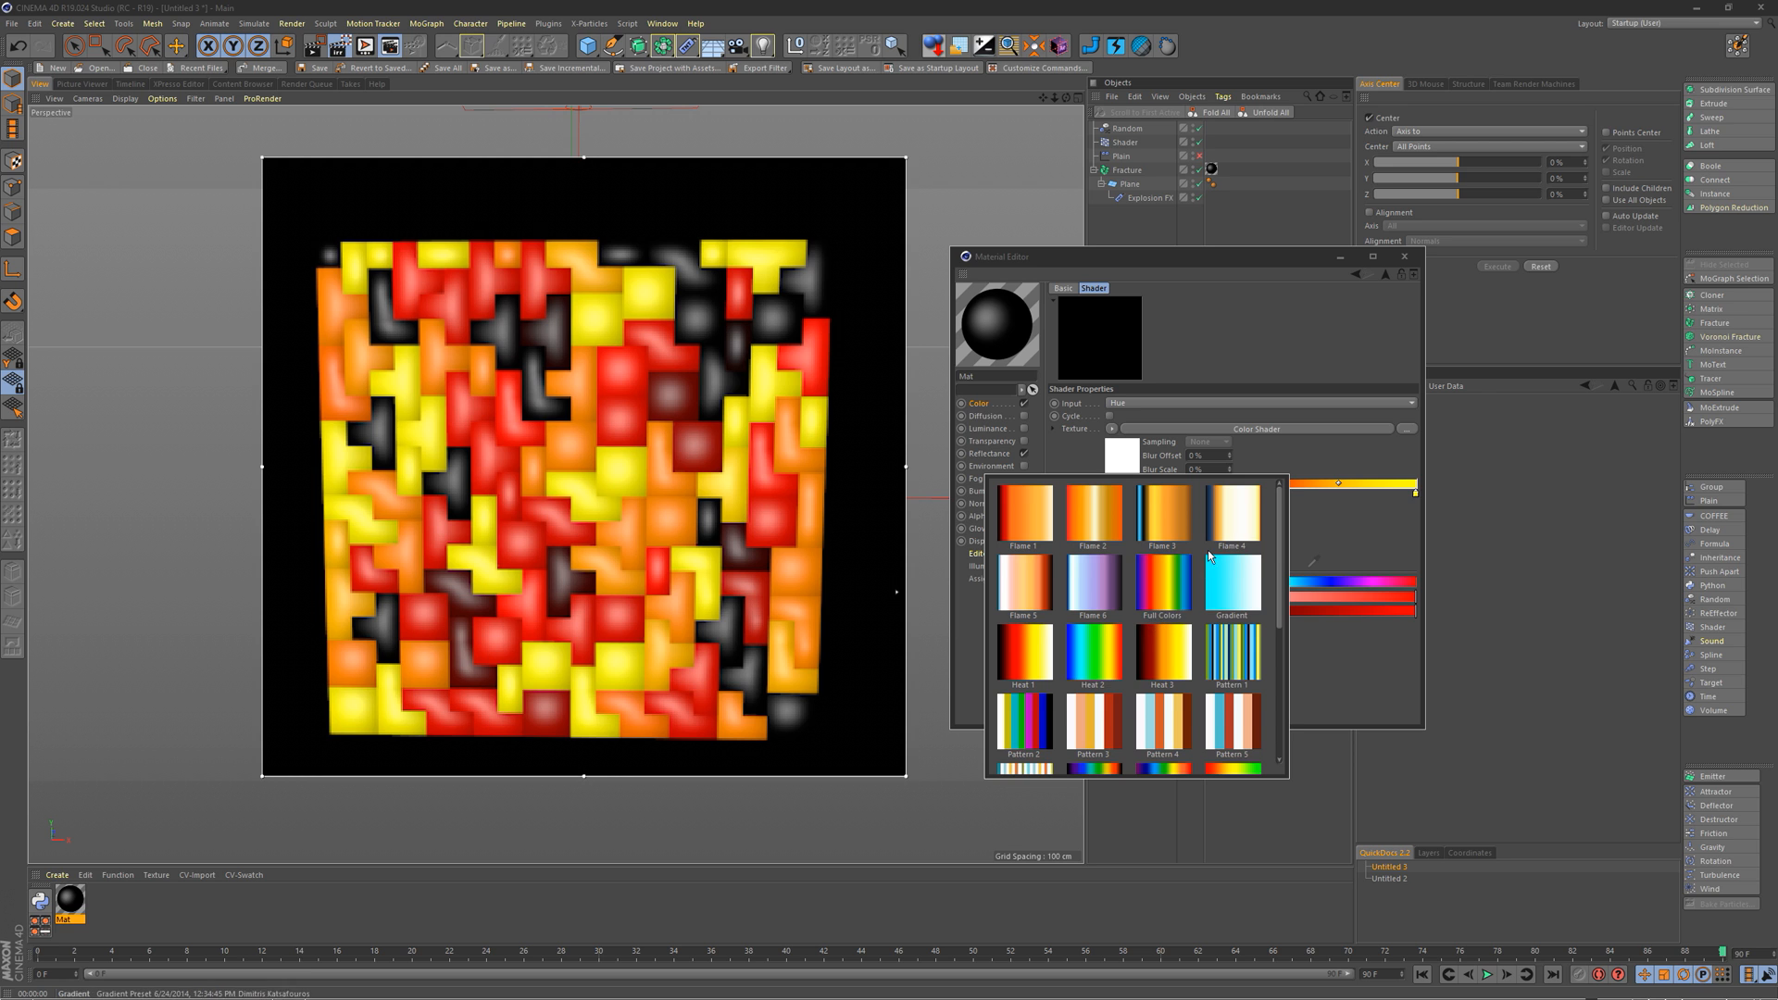
scroll(1281, 563, "down", 1)
scroll(1278, 574, "down", 1)
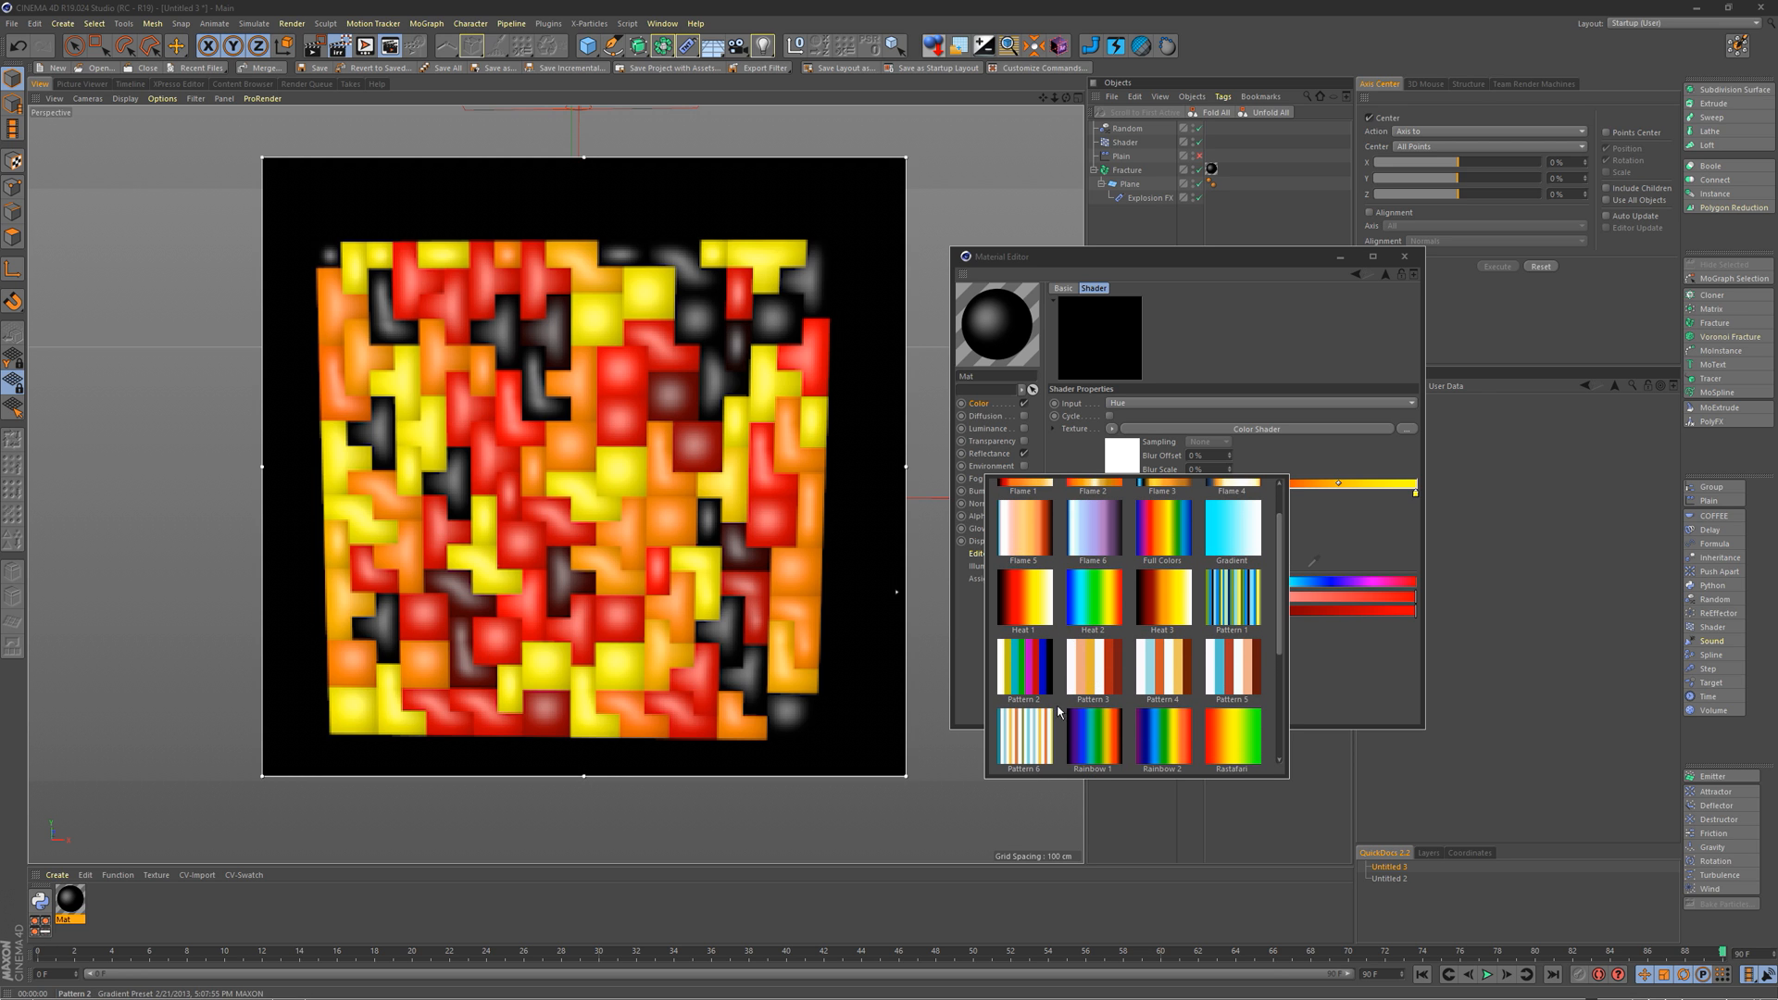
scroll(1270, 615, "down", 2)
left_click(1025, 702)
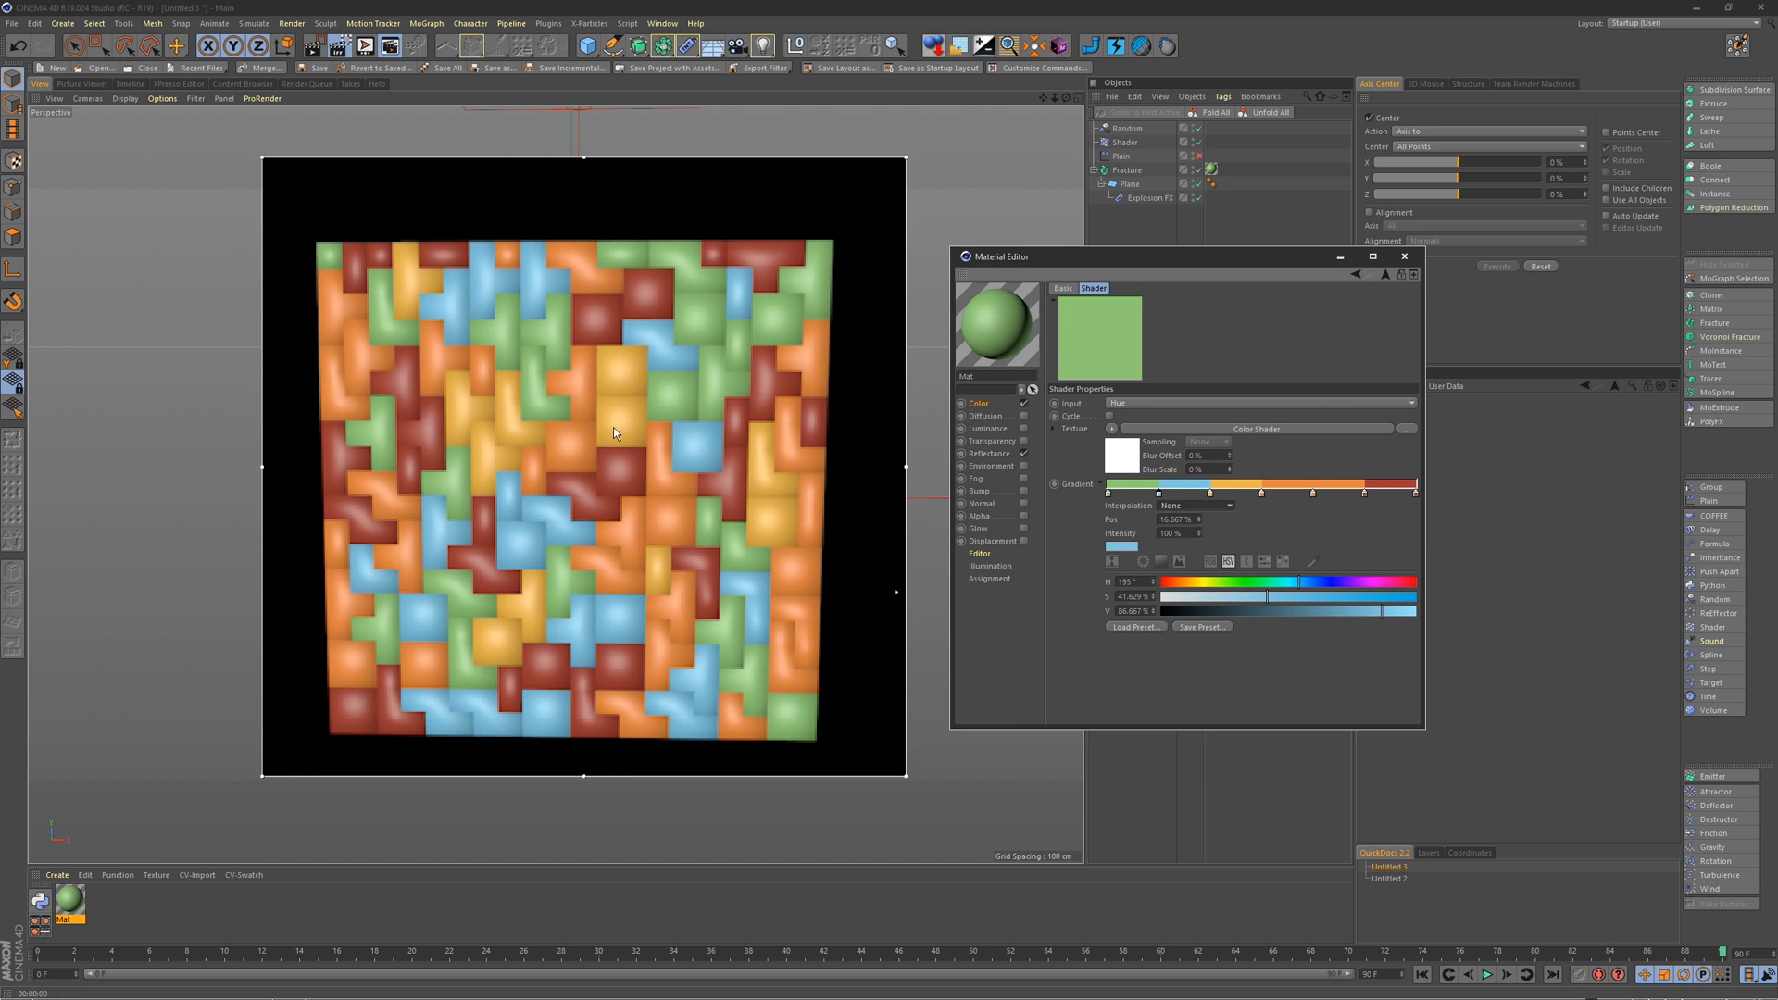
left_click_drag(605, 450, 616, 486, "alt")
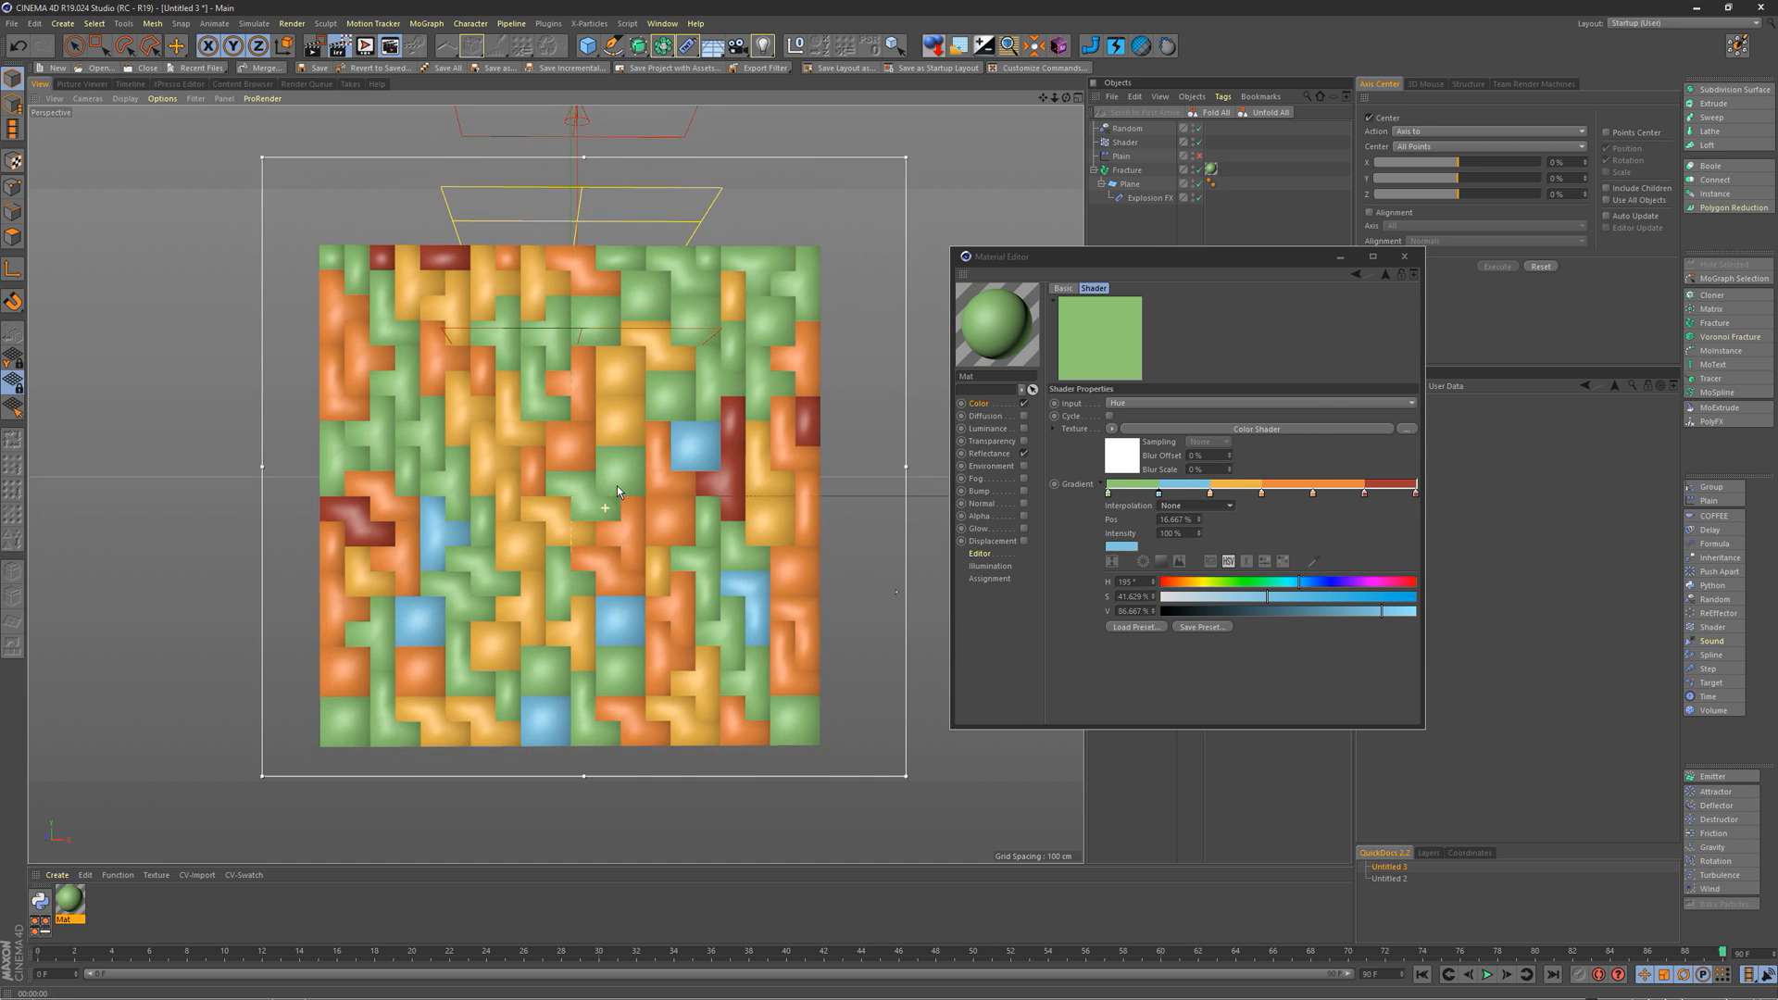
middle_click_drag(619, 488, 634, 446, "alt")
left_click_drag(641, 451, 630, 480, "alt")
key("ctrl+r")
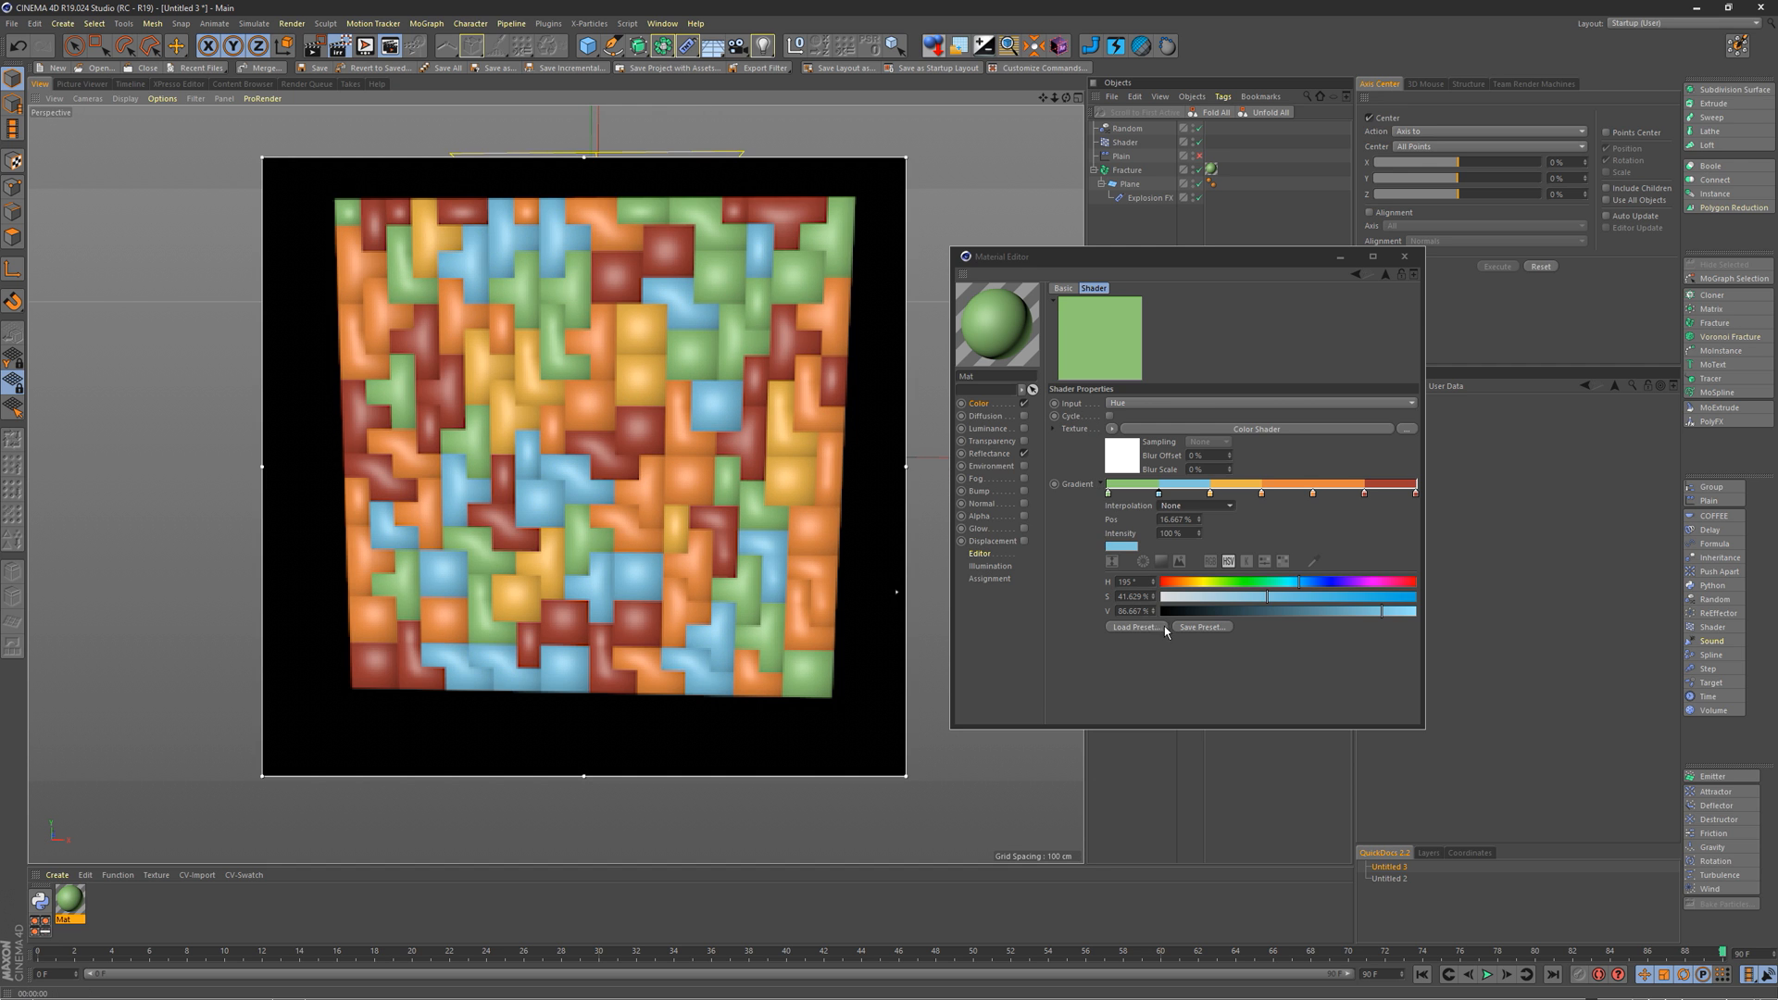
Step: Load the Tetris gradient preset with its many bright color bands into the Colorizer
left_click(1140, 630)
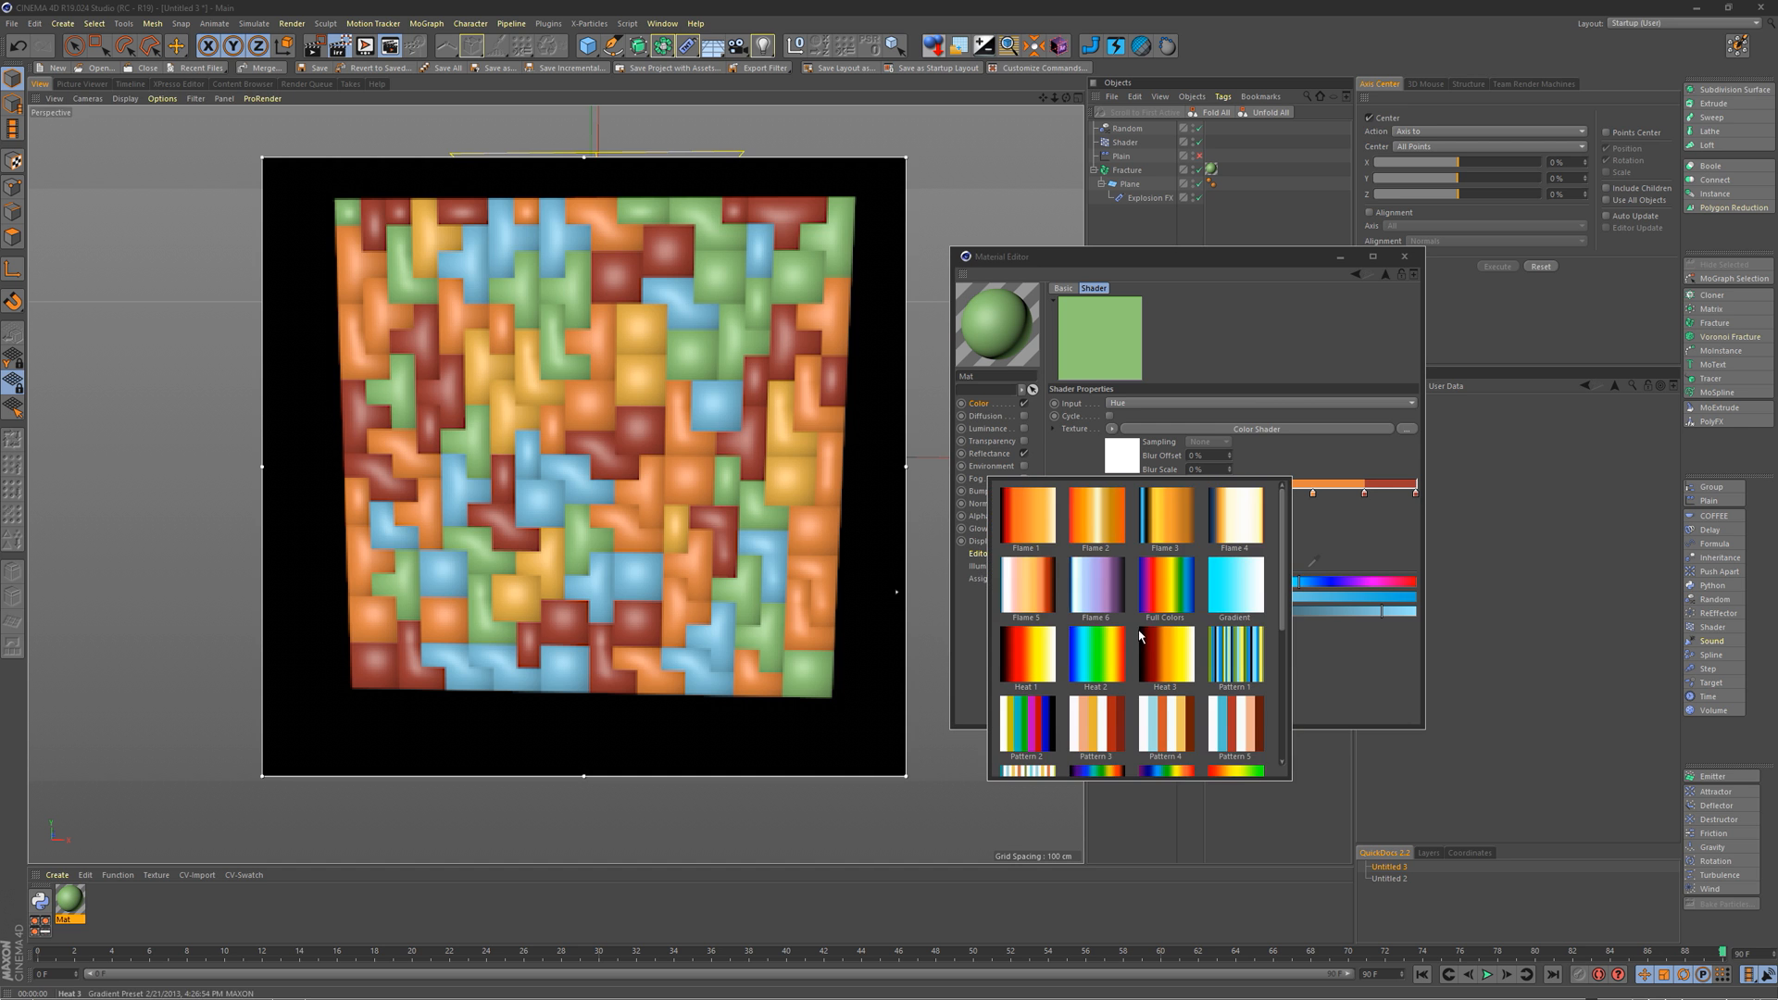
left_click_drag(1283, 583, 1297, 715)
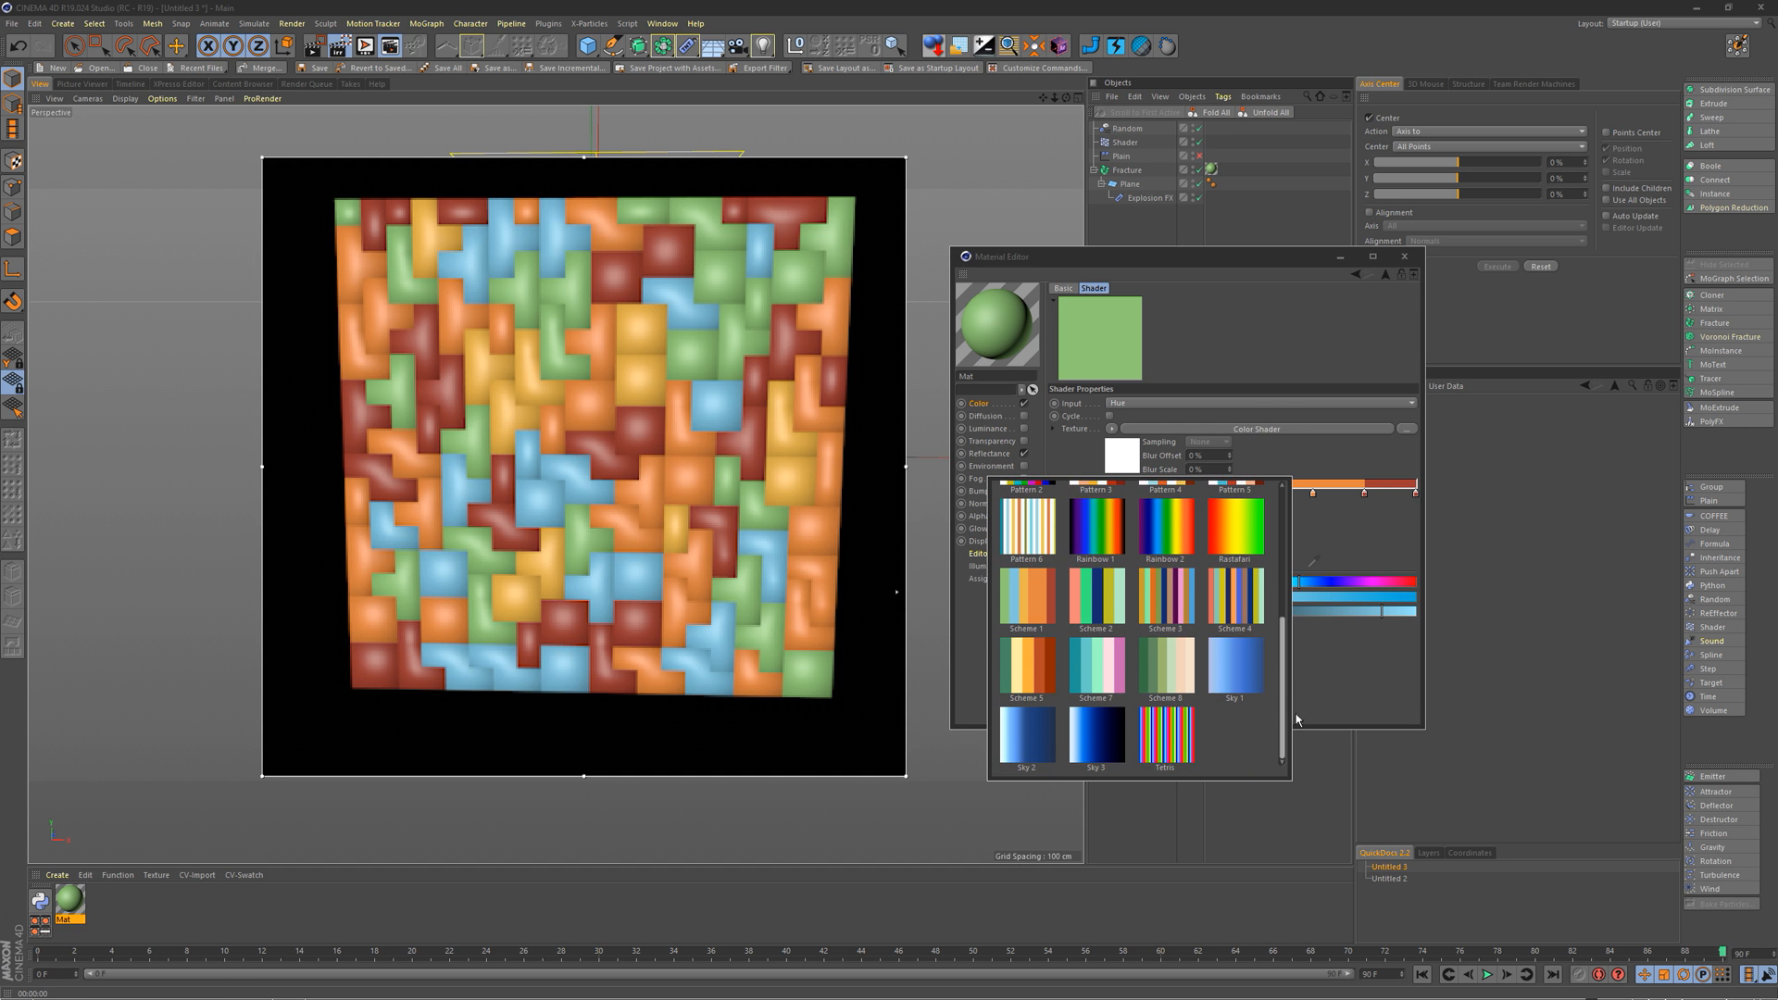
left_click(1168, 737)
mouse_move(1777, 176)
left_mouse_down()
mouse_move(1288, 162)
mouse_move(1777, 159)
left_mouse_up()
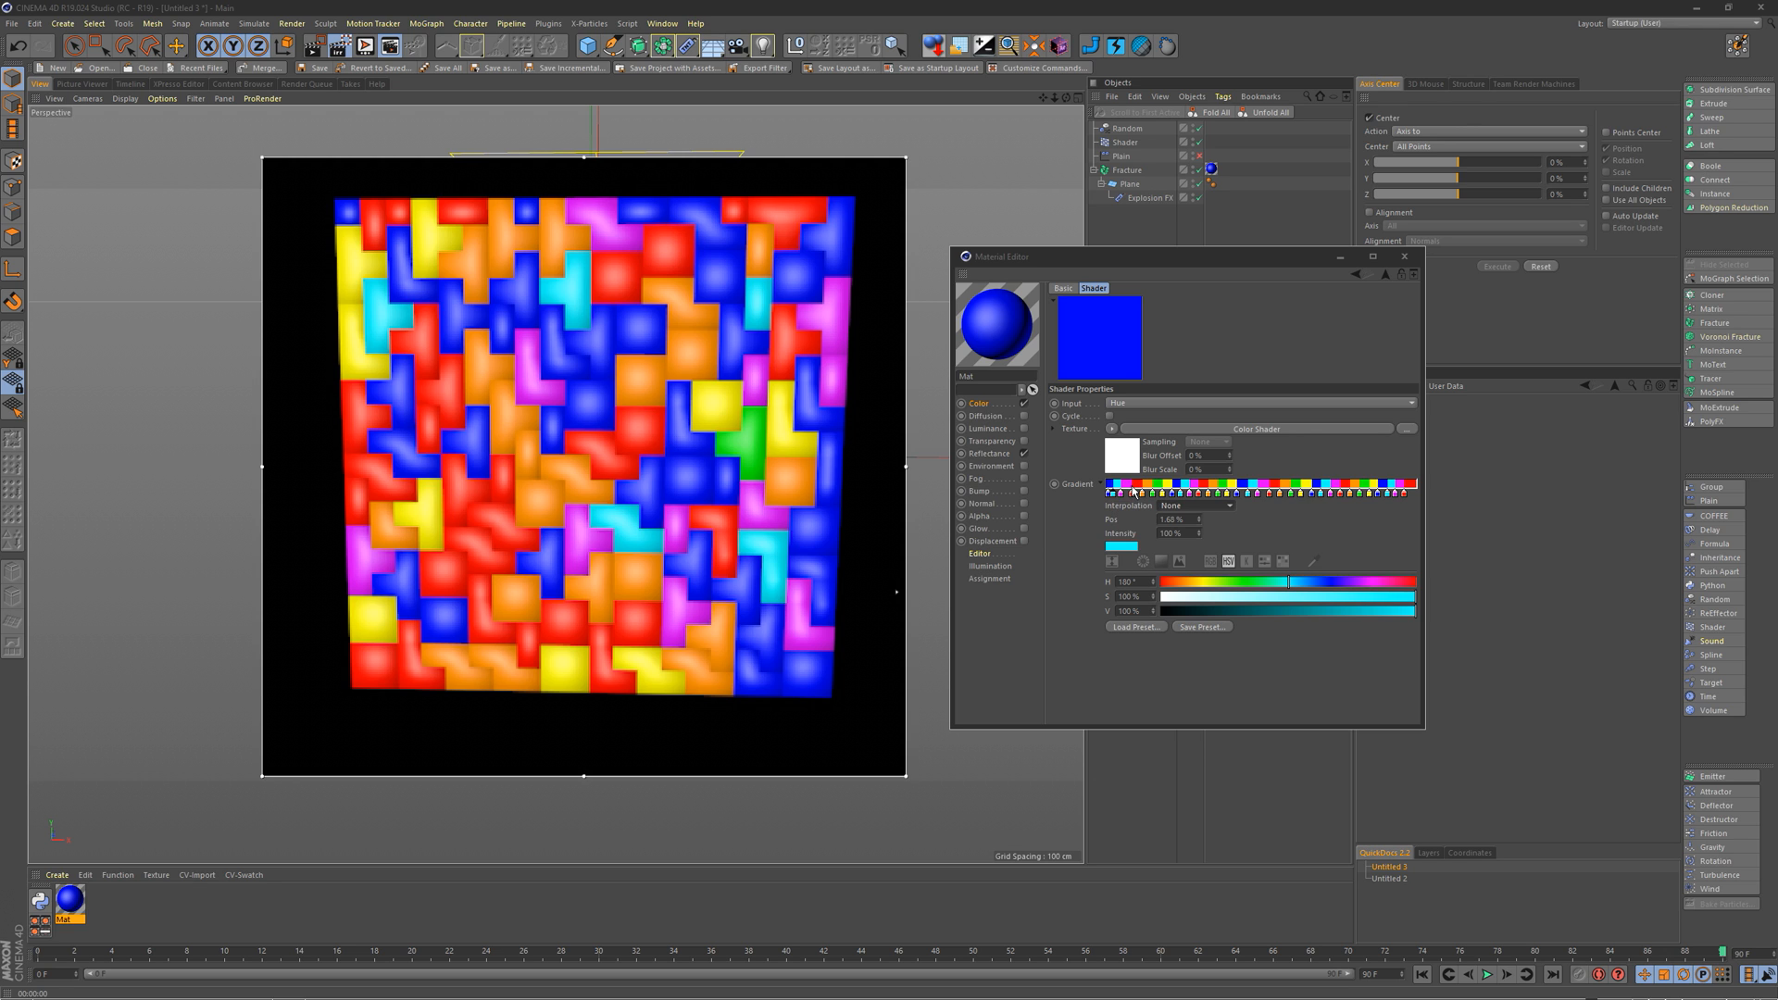
Step: Nudge the red knot near the Colorizer gradient's start to 7% and shift a blue knot near its end
left_click(1131, 496)
left_click_drag(1131, 498, 1127, 498)
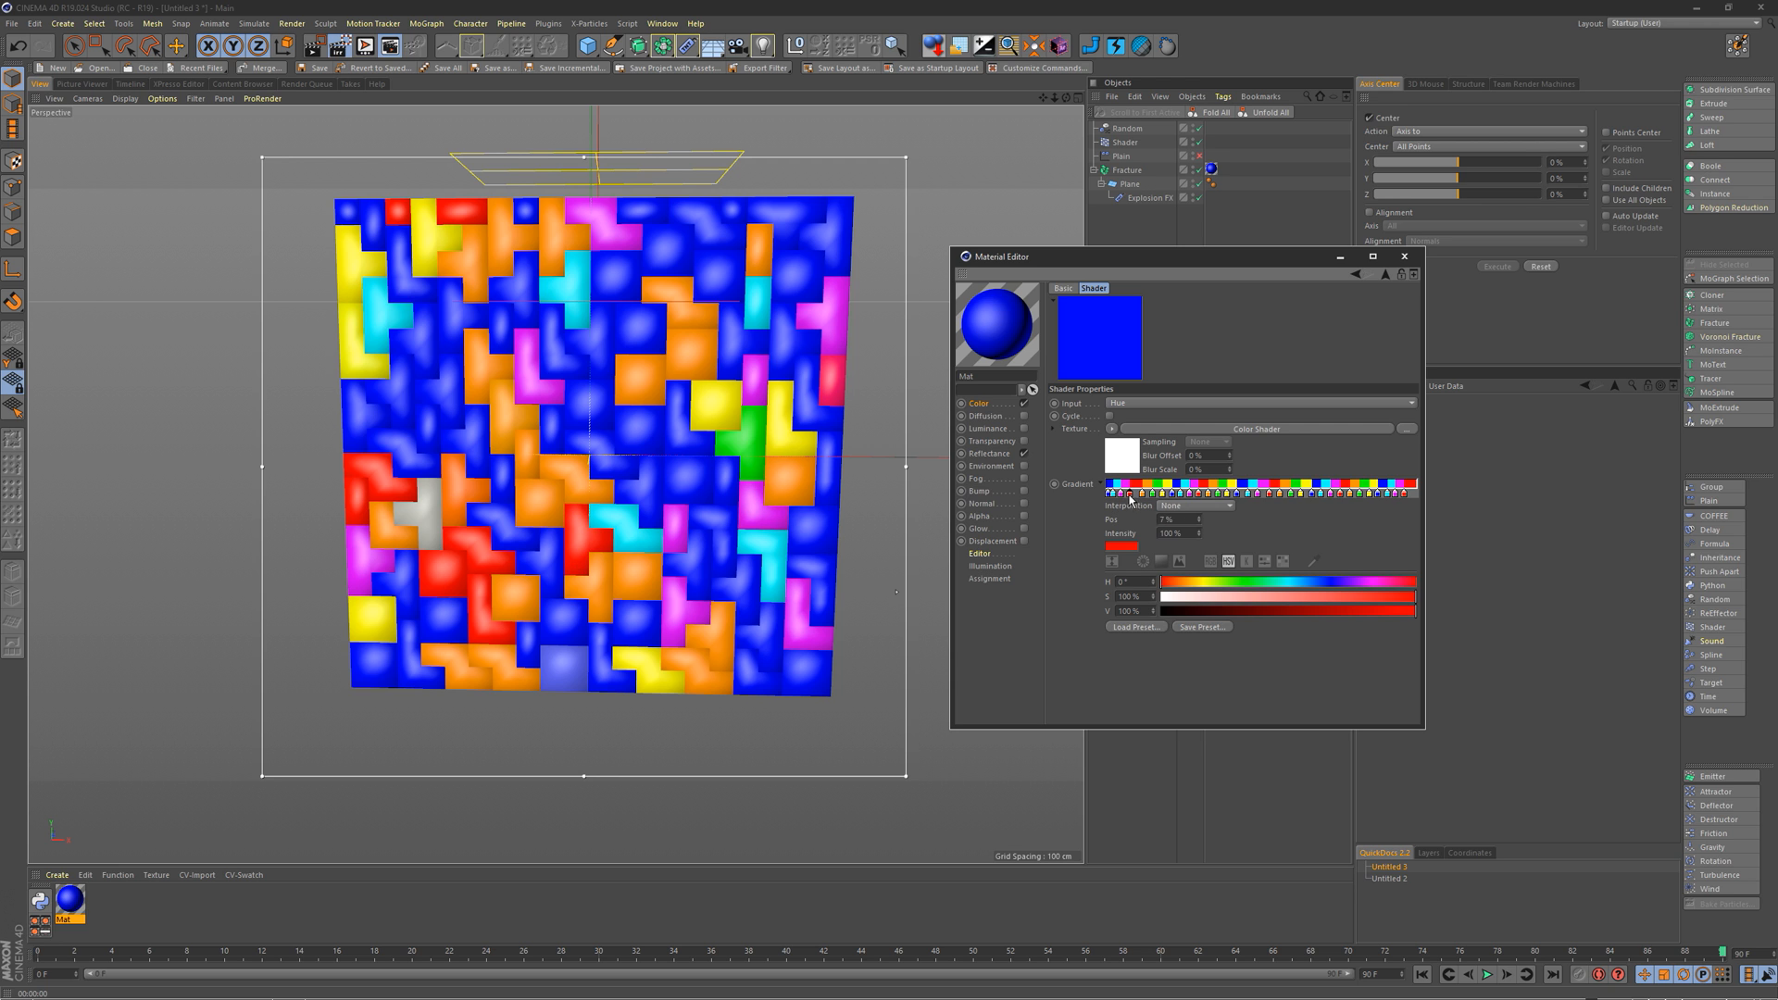
left_click(1140, 497)
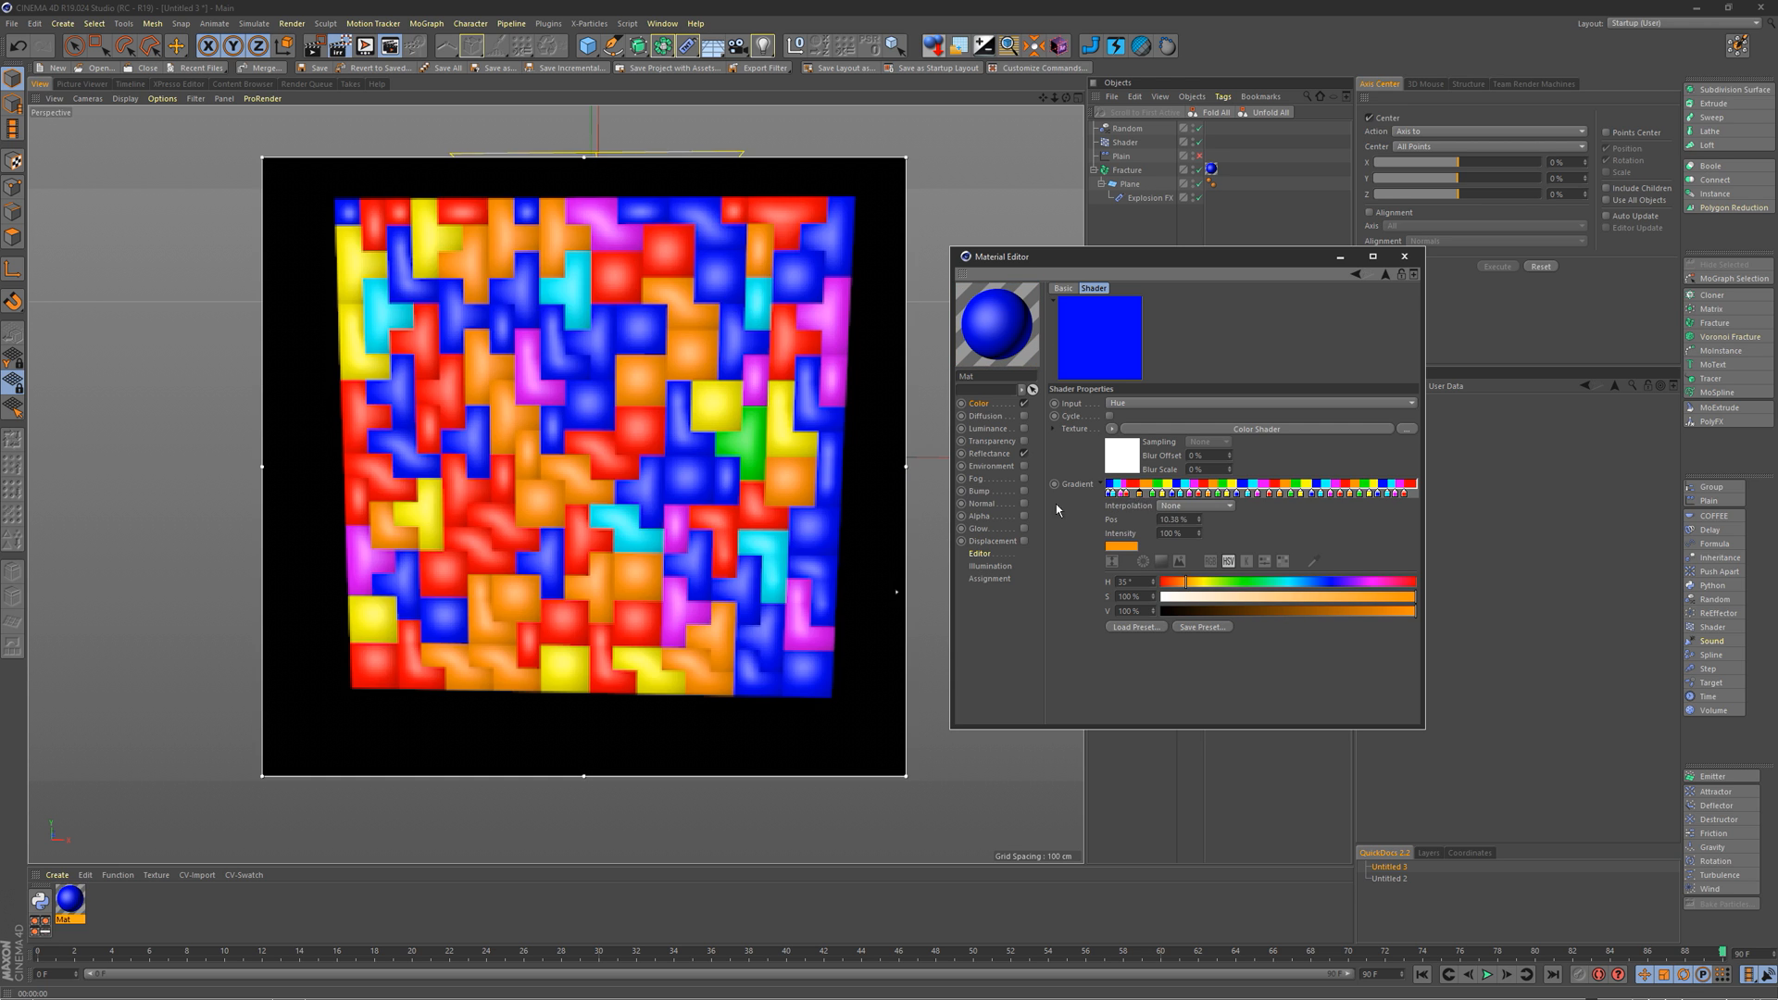
left_click(1380, 494)
left_click_drag(1379, 499, 1376, 500)
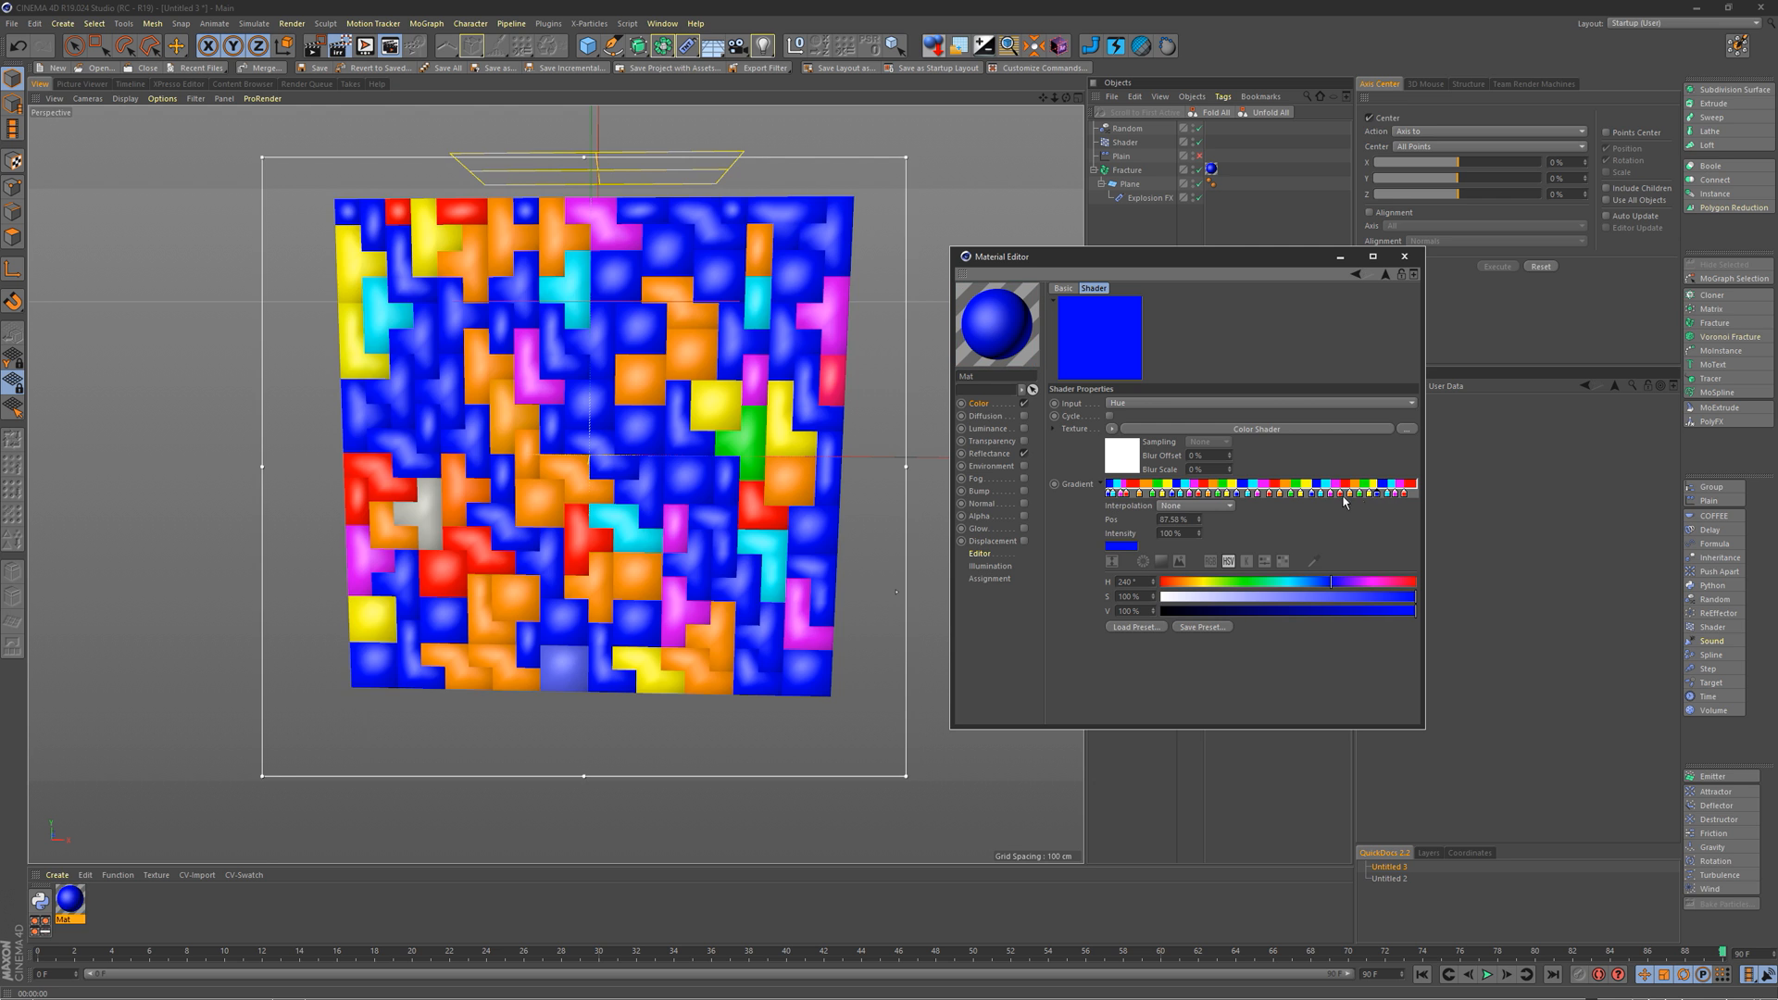
left_click(1241, 495)
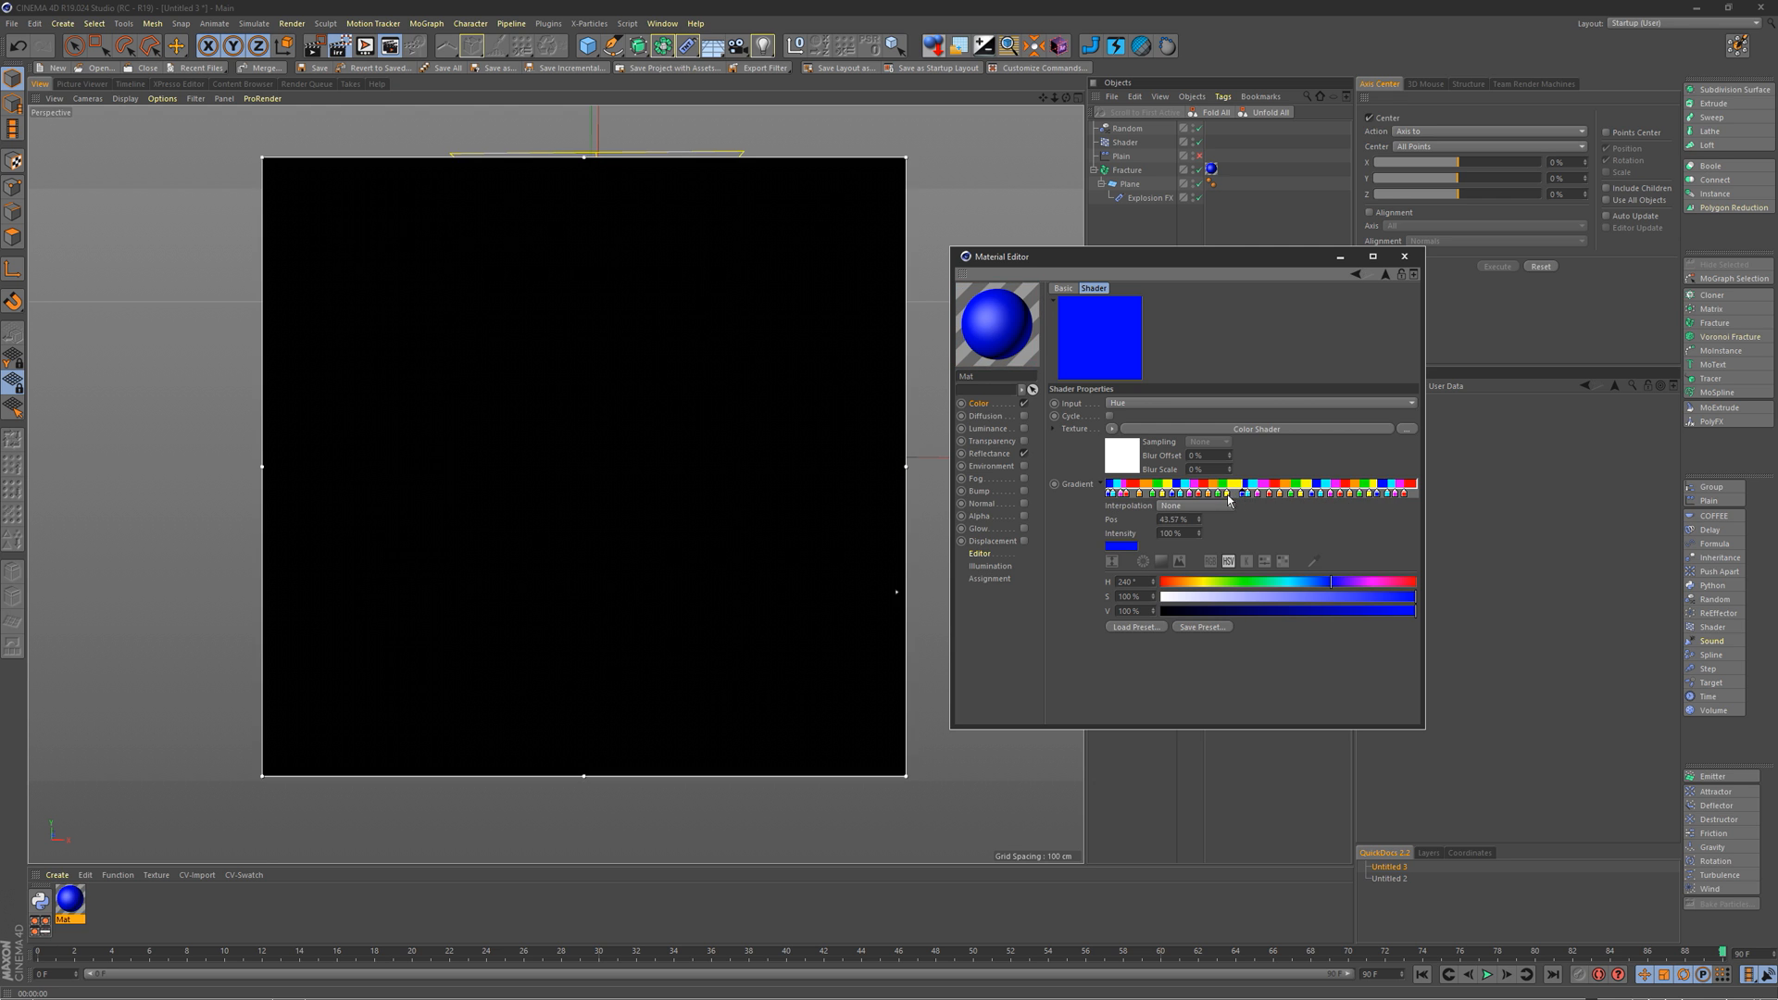
Step: Reposition blue knots in the Colorizer gradient to 20.09% and 66.59%, and the red knot near its start to 7.45%
left_click(1177, 494)
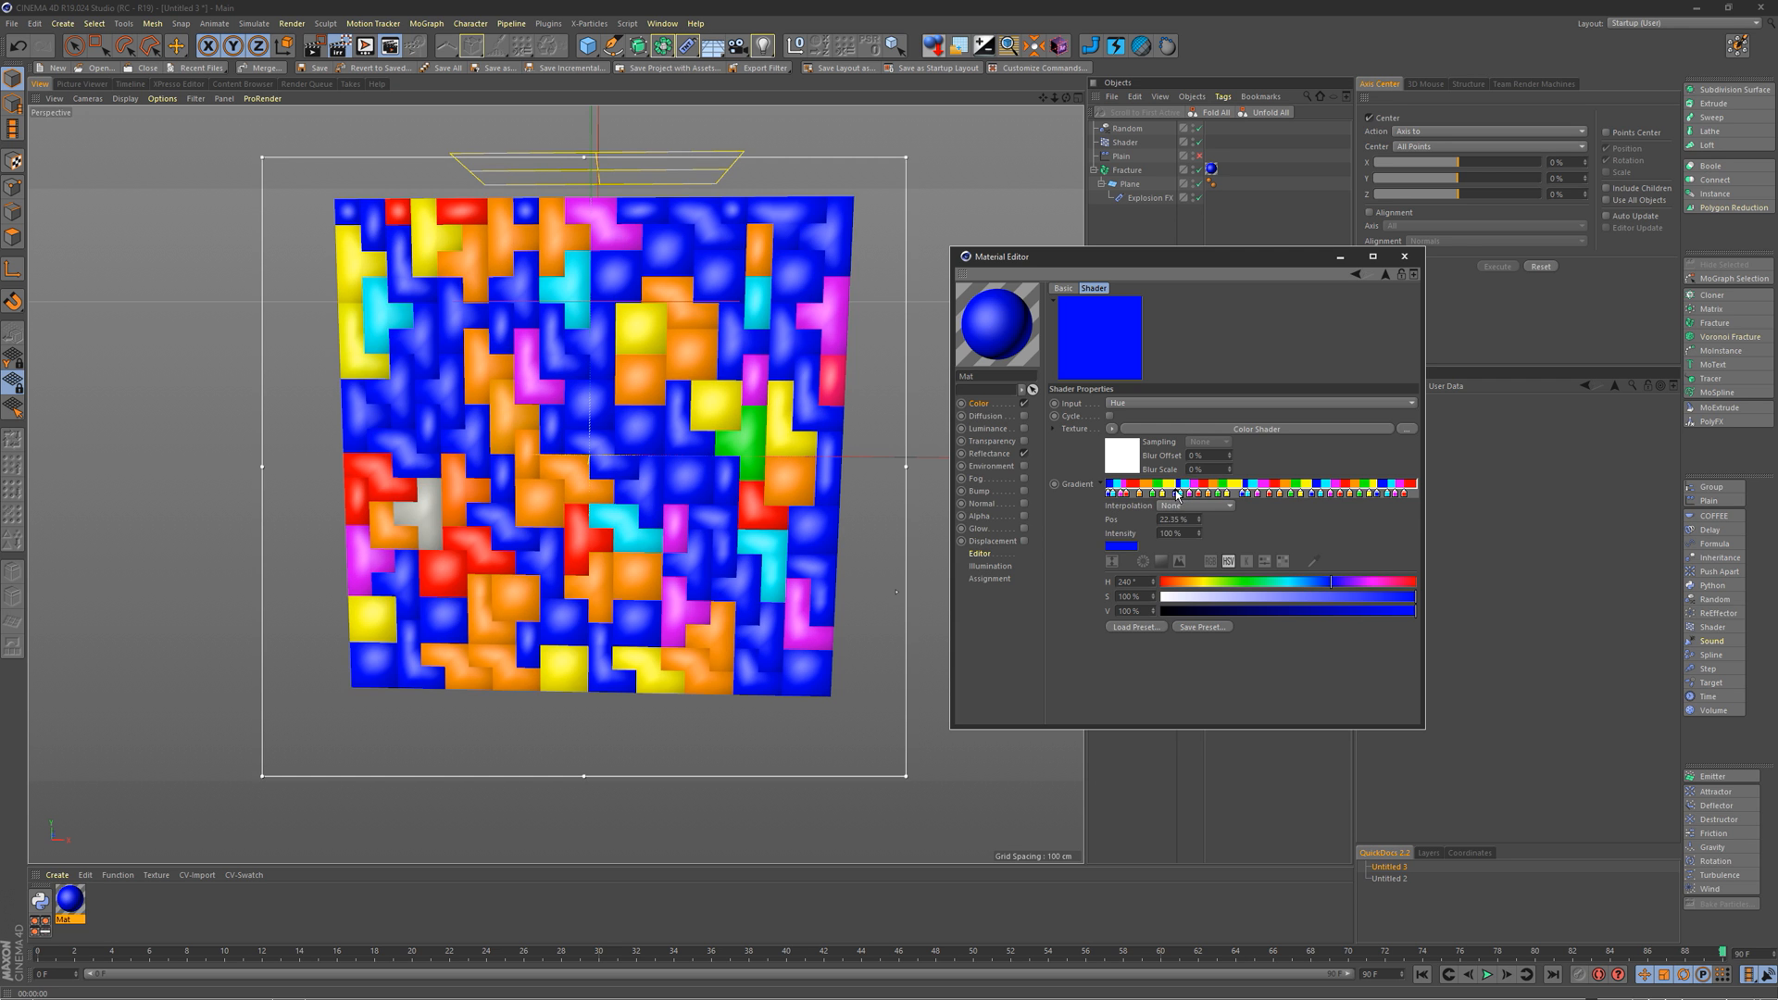
left_click_drag(1177, 495, 1170, 495)
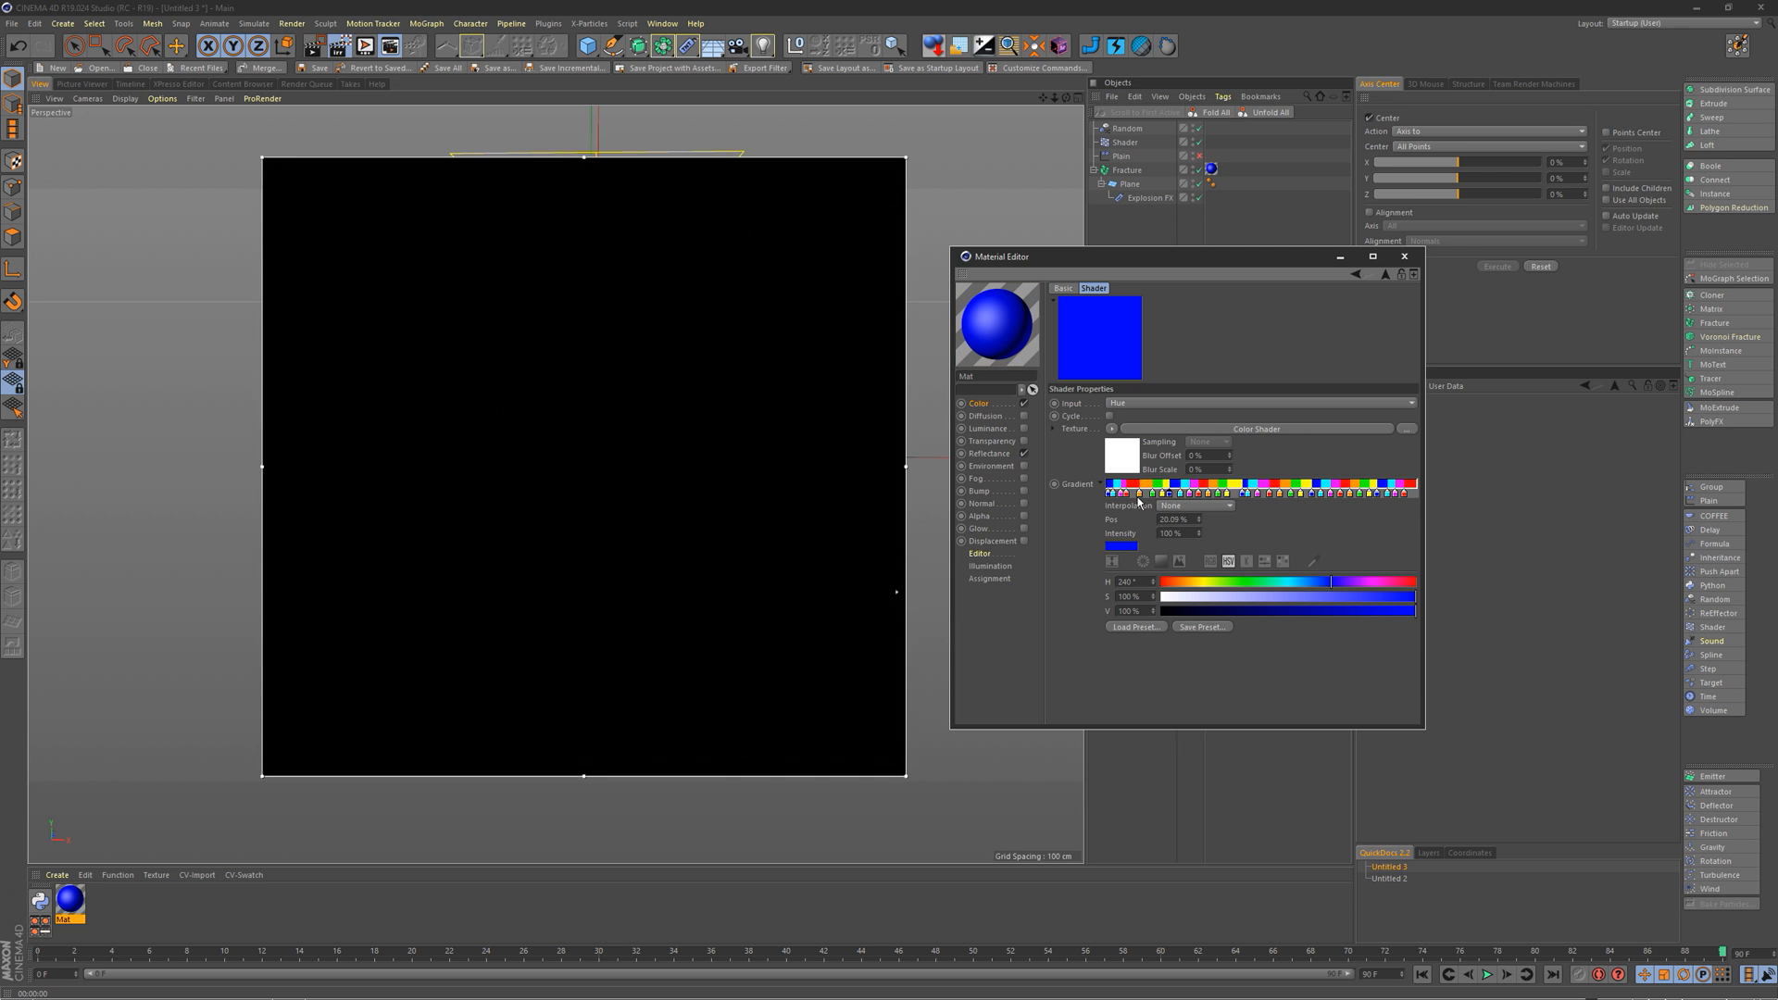
left_click(1111, 495)
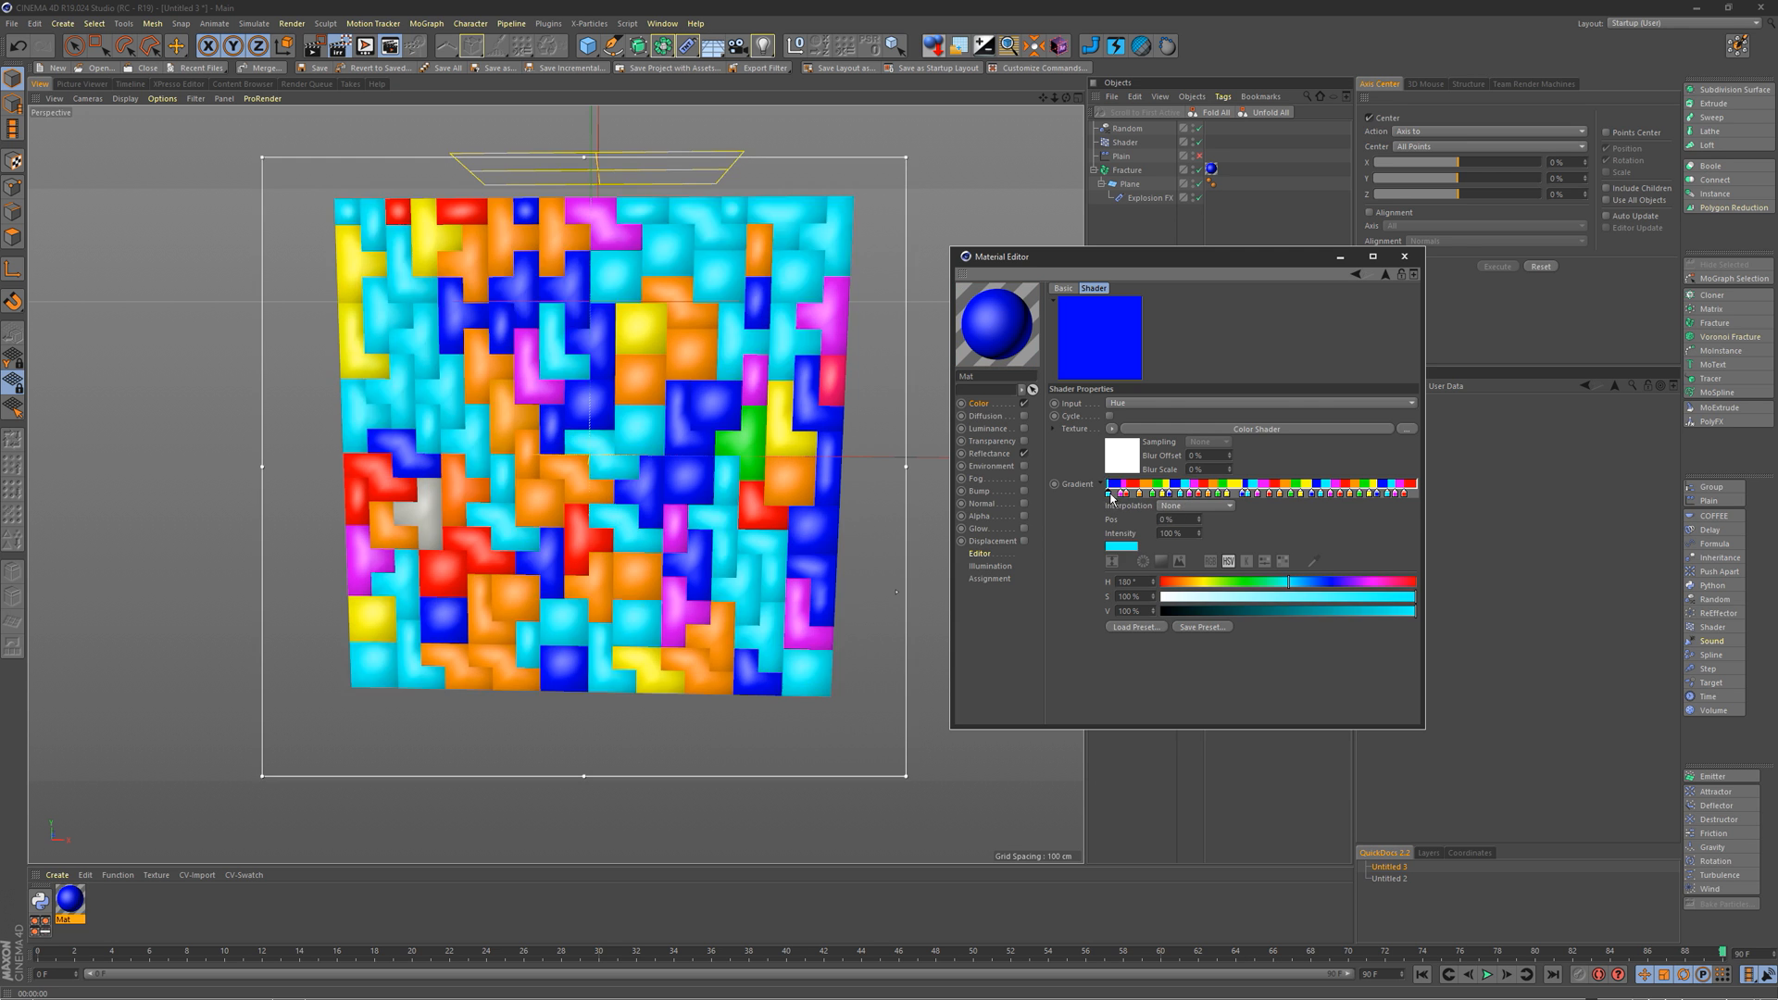
left_click_drag(1111, 497, 1170, 498)
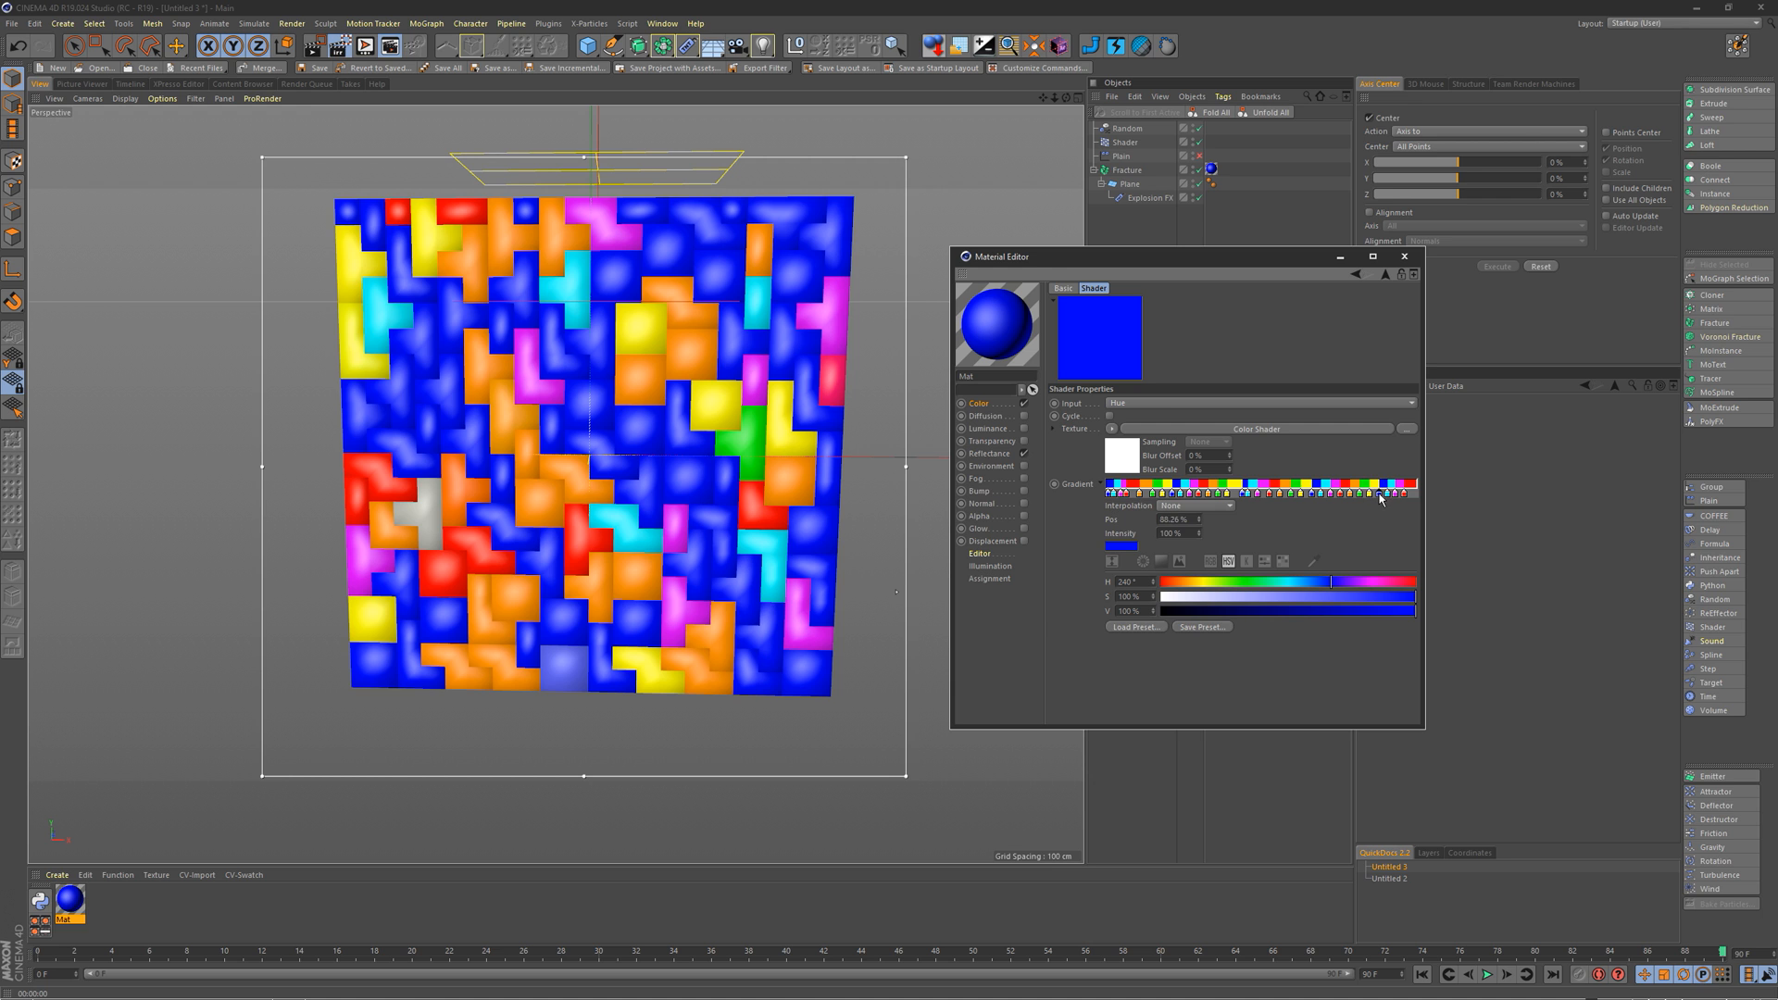
left_click_drag(1378, 498, 1316, 497)
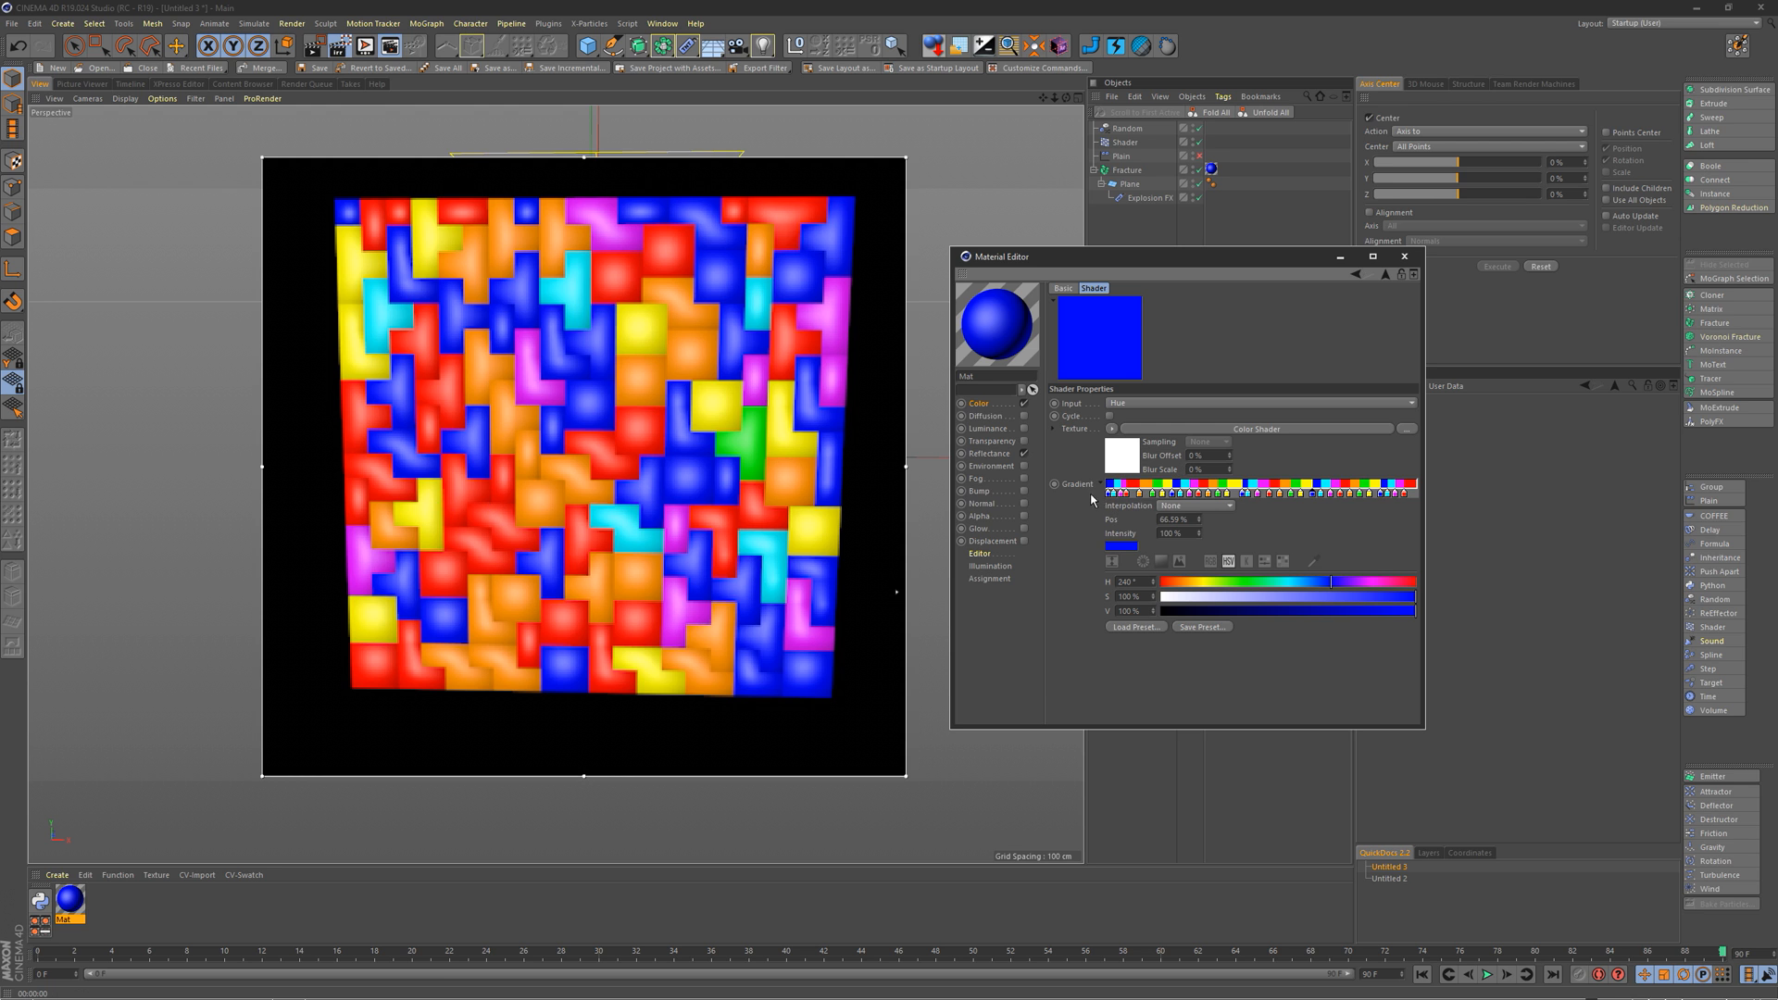
left_click(1129, 495)
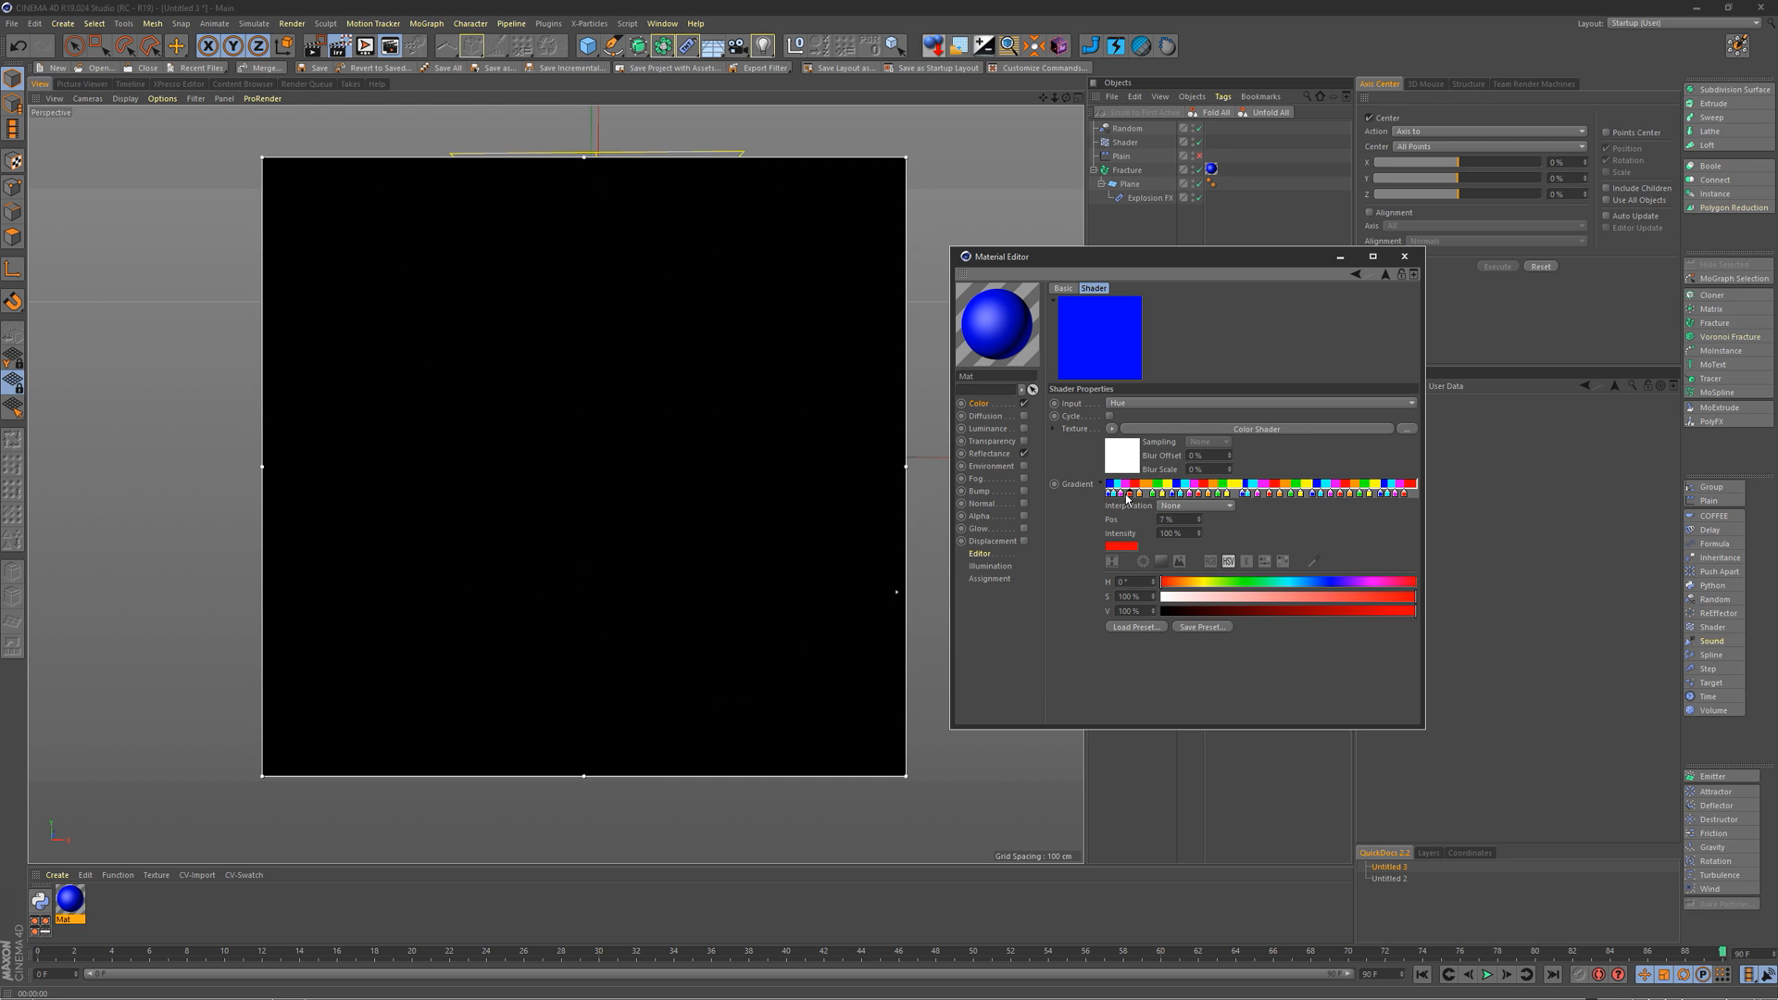
left_click_drag(1126, 496, 1128, 496)
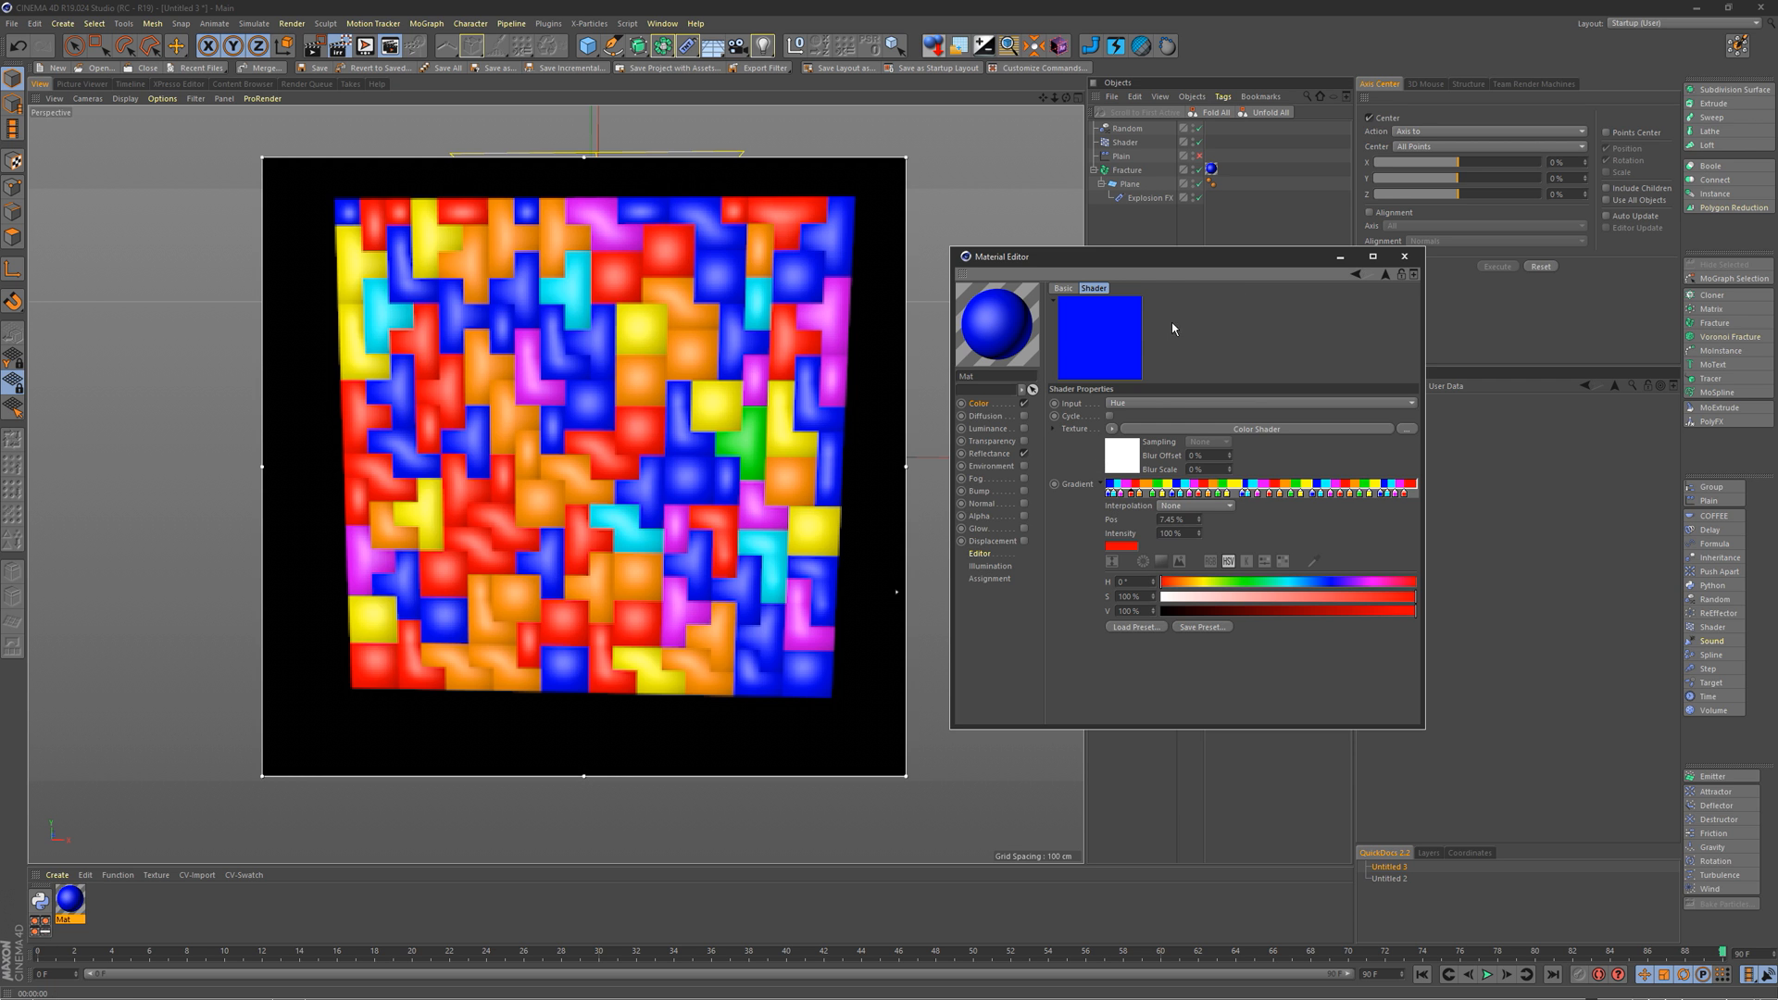
Step: Toggle the interactive render region to compare the plane's rendered fragment colors with the viewport display
middle_click_drag(694, 414, 683, 434, "alt")
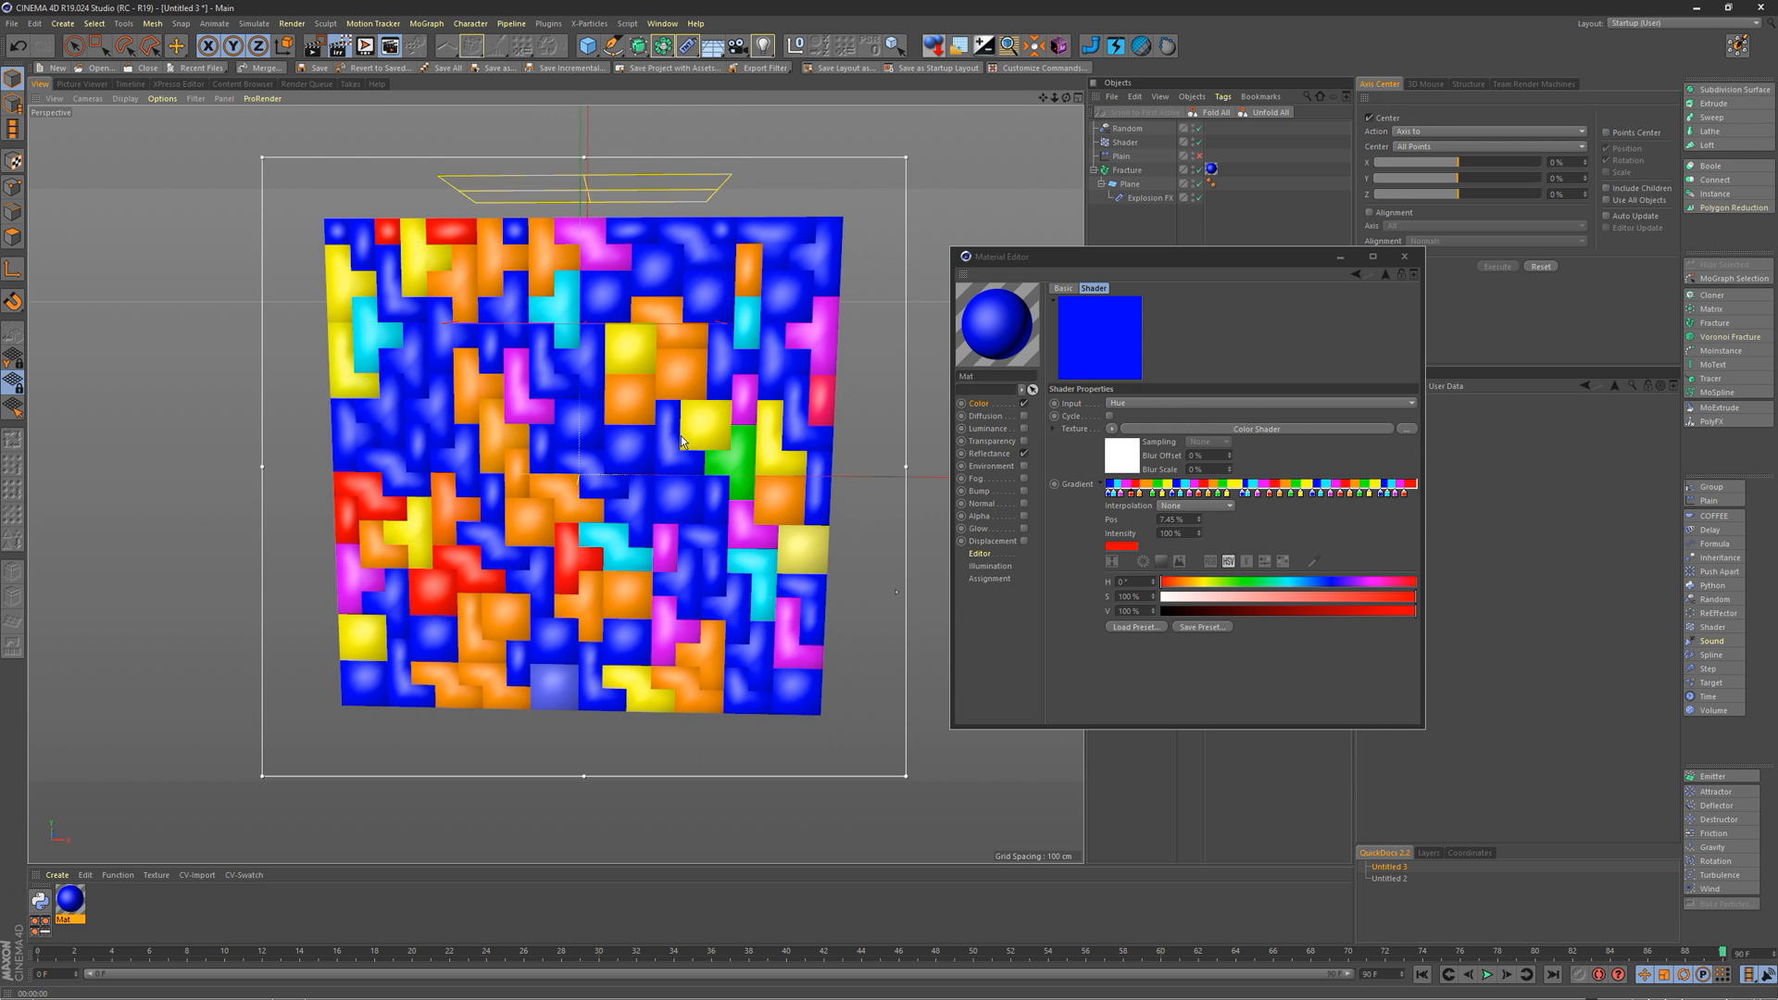
key("alt+r")
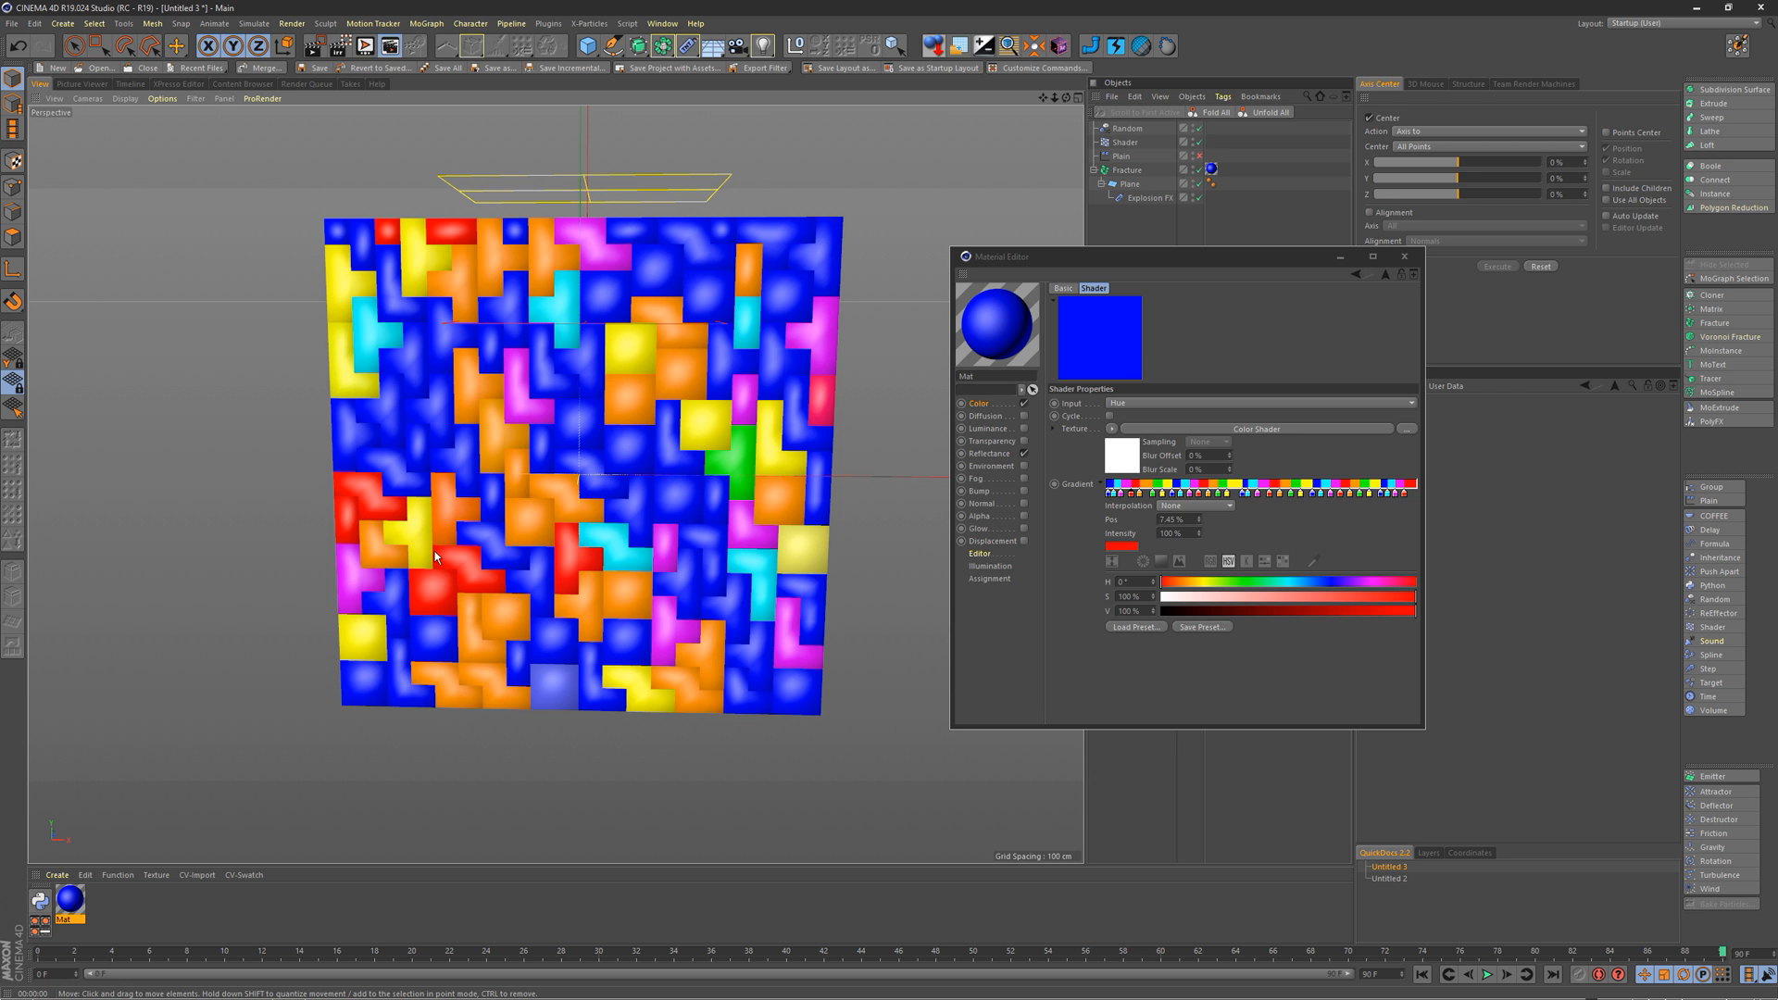
key("alt+r")
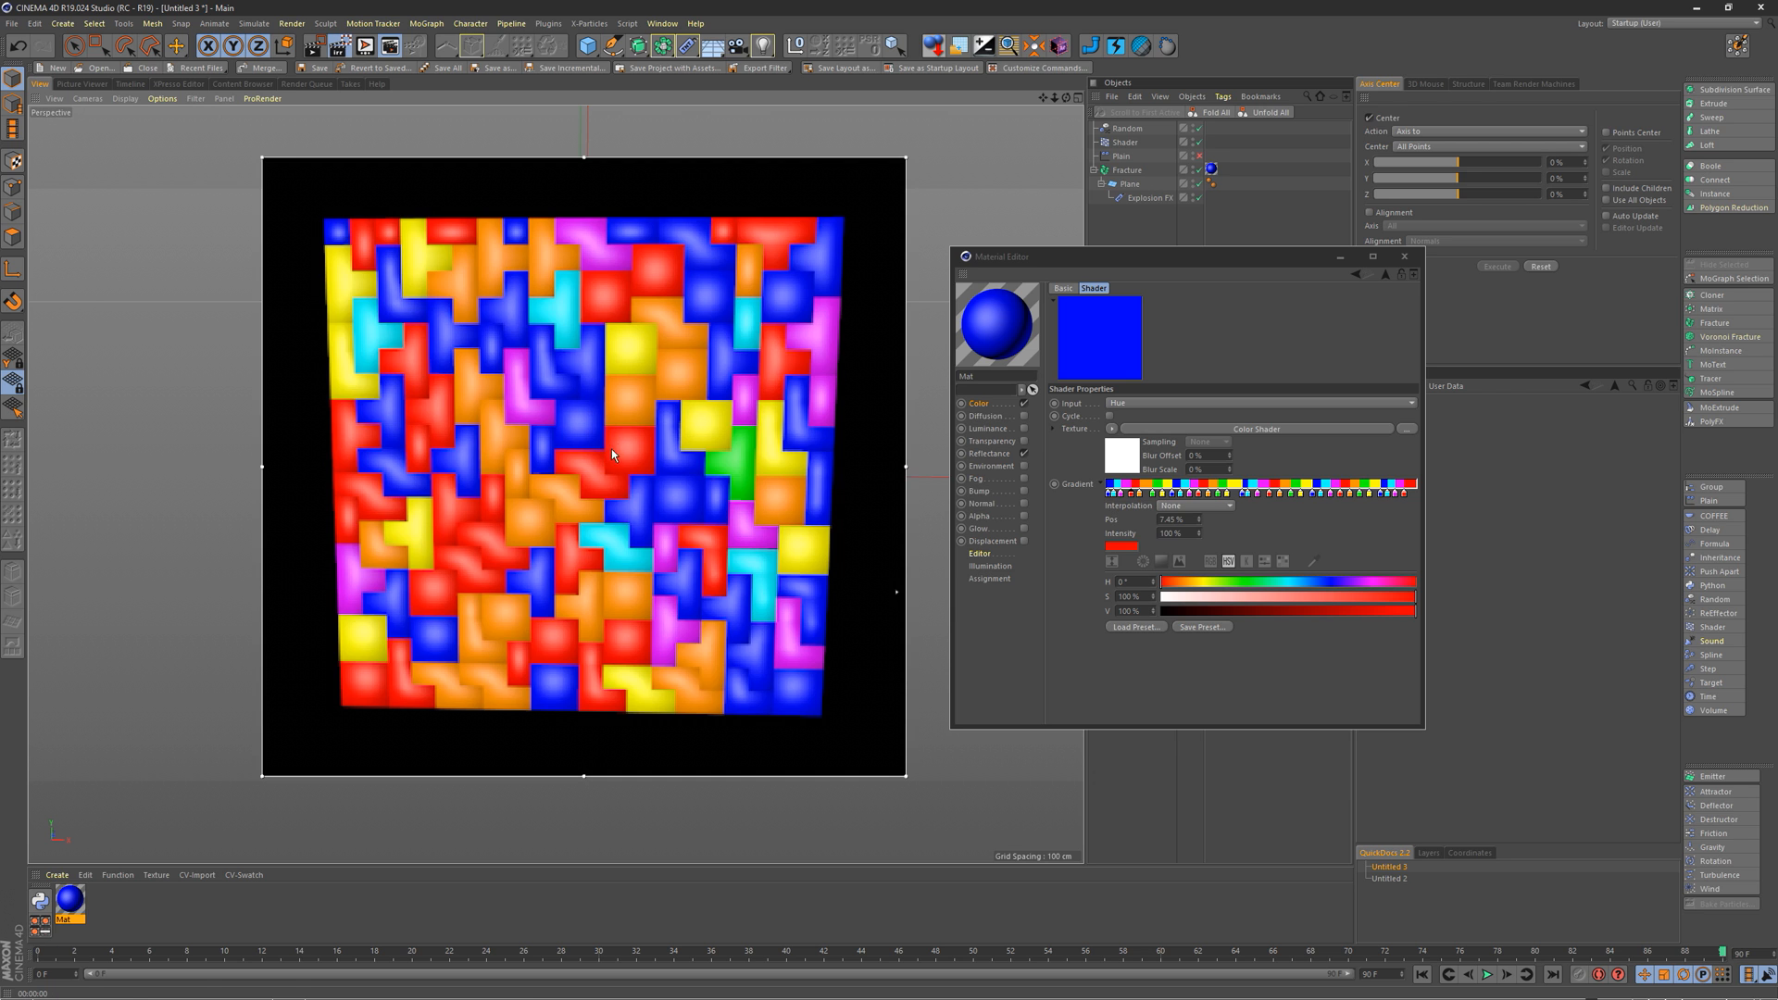
key("alt+r")
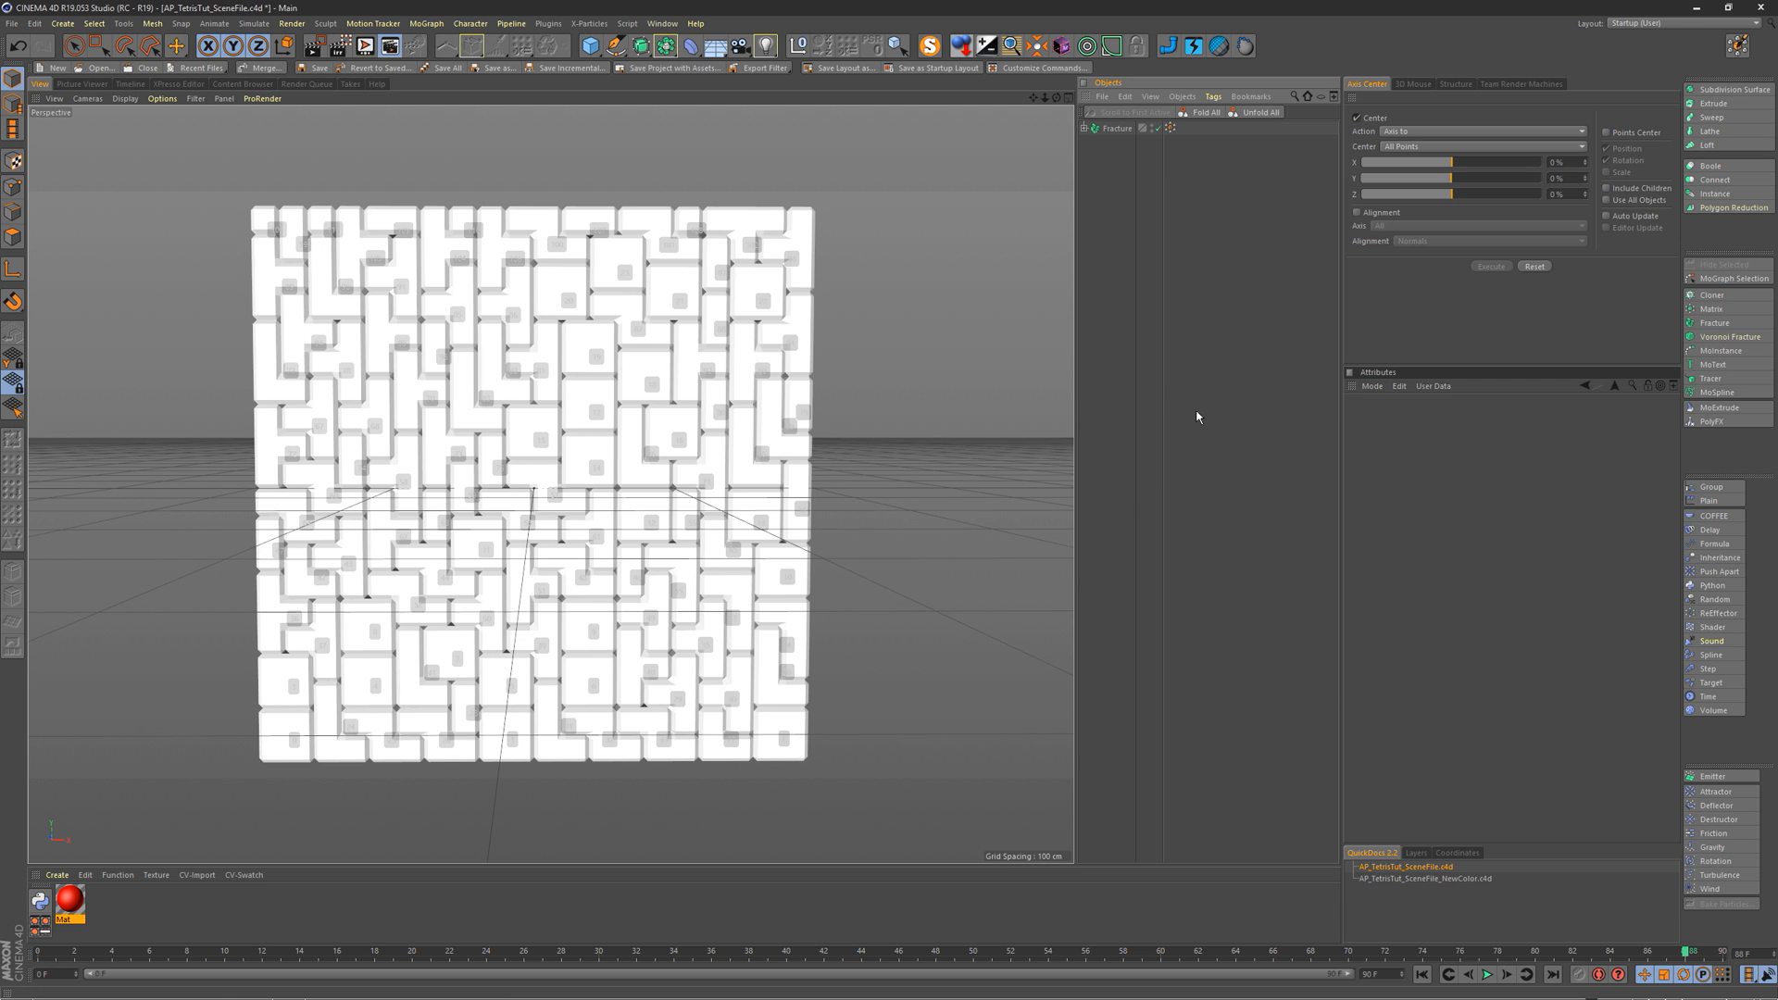
Step: Add a Shader effector to the Fracture object and disable its Scale parameter
left_click(1116, 128)
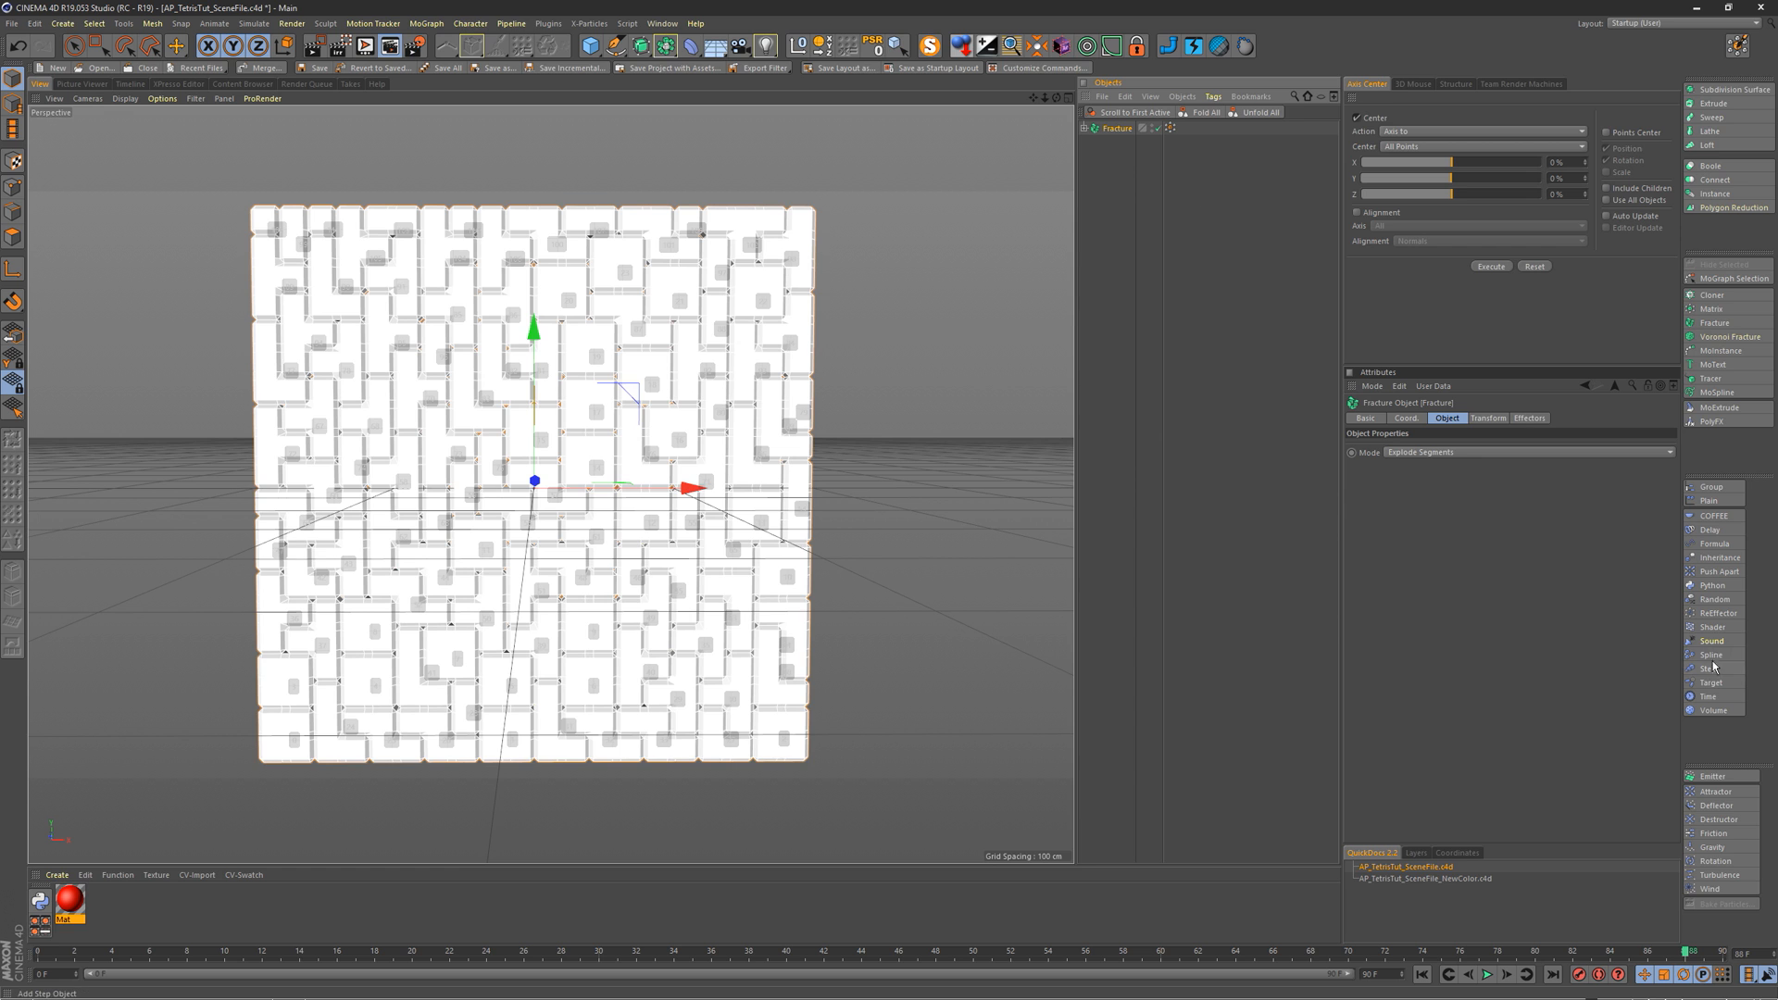
left_click(1714, 629)
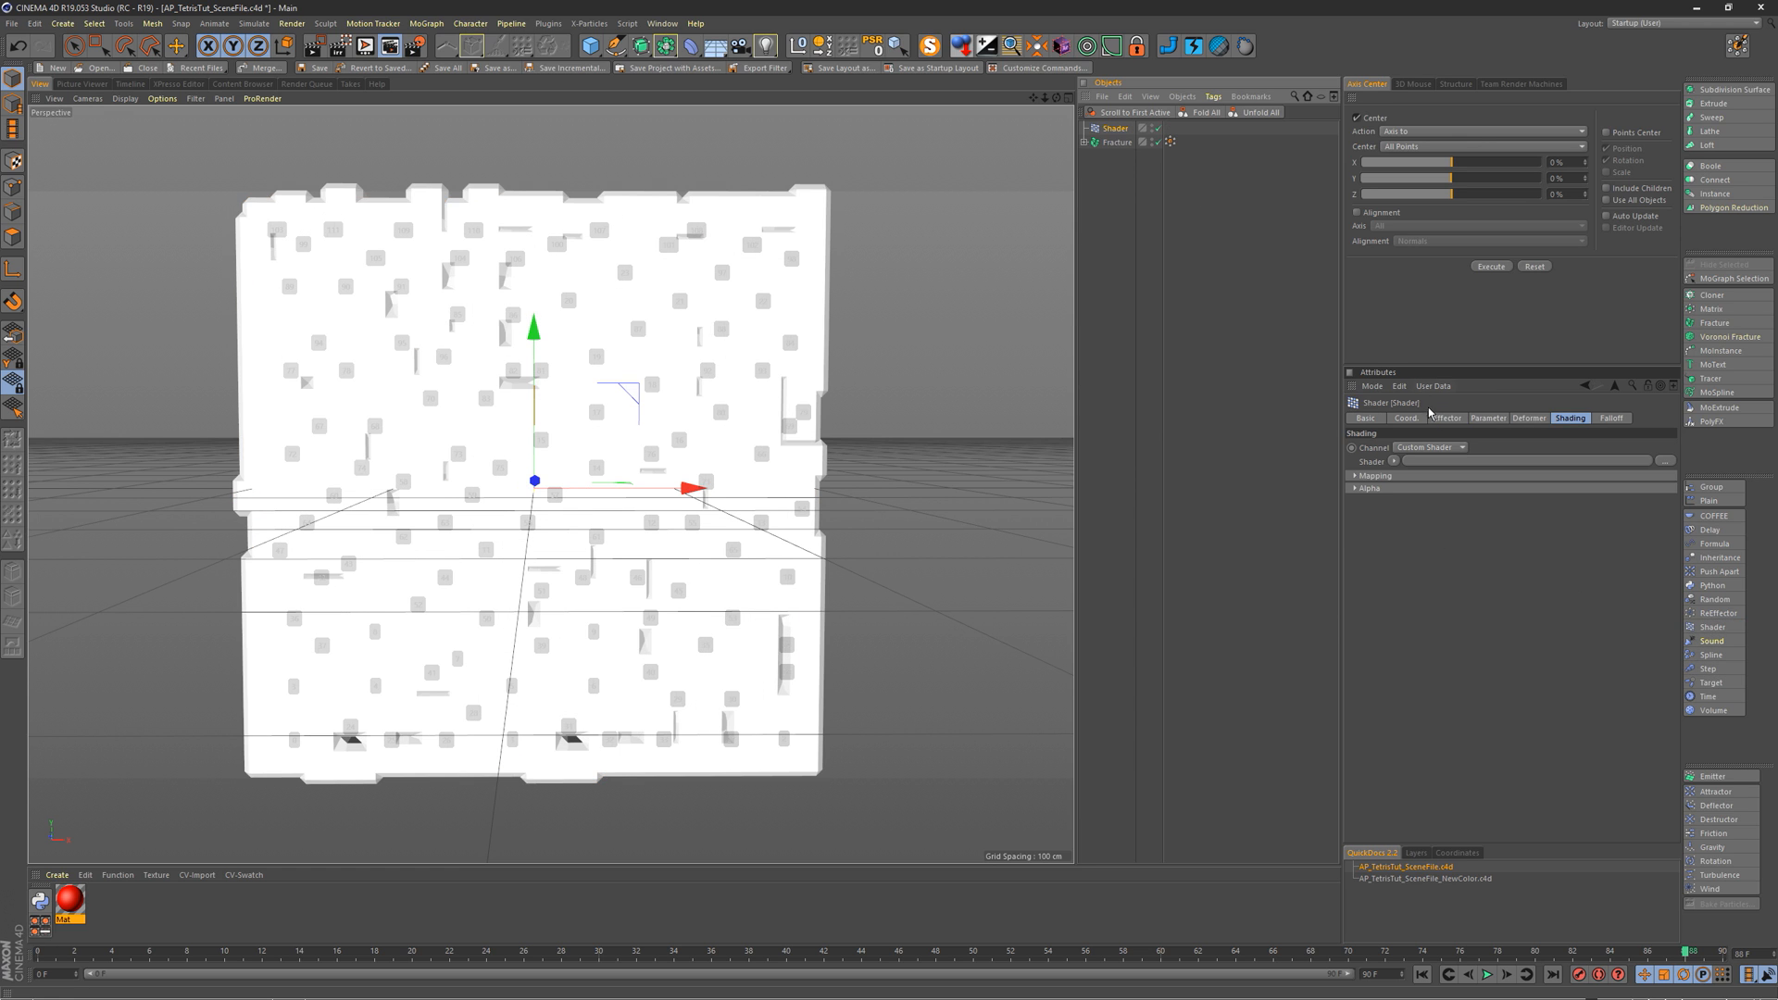
left_click(1488, 418)
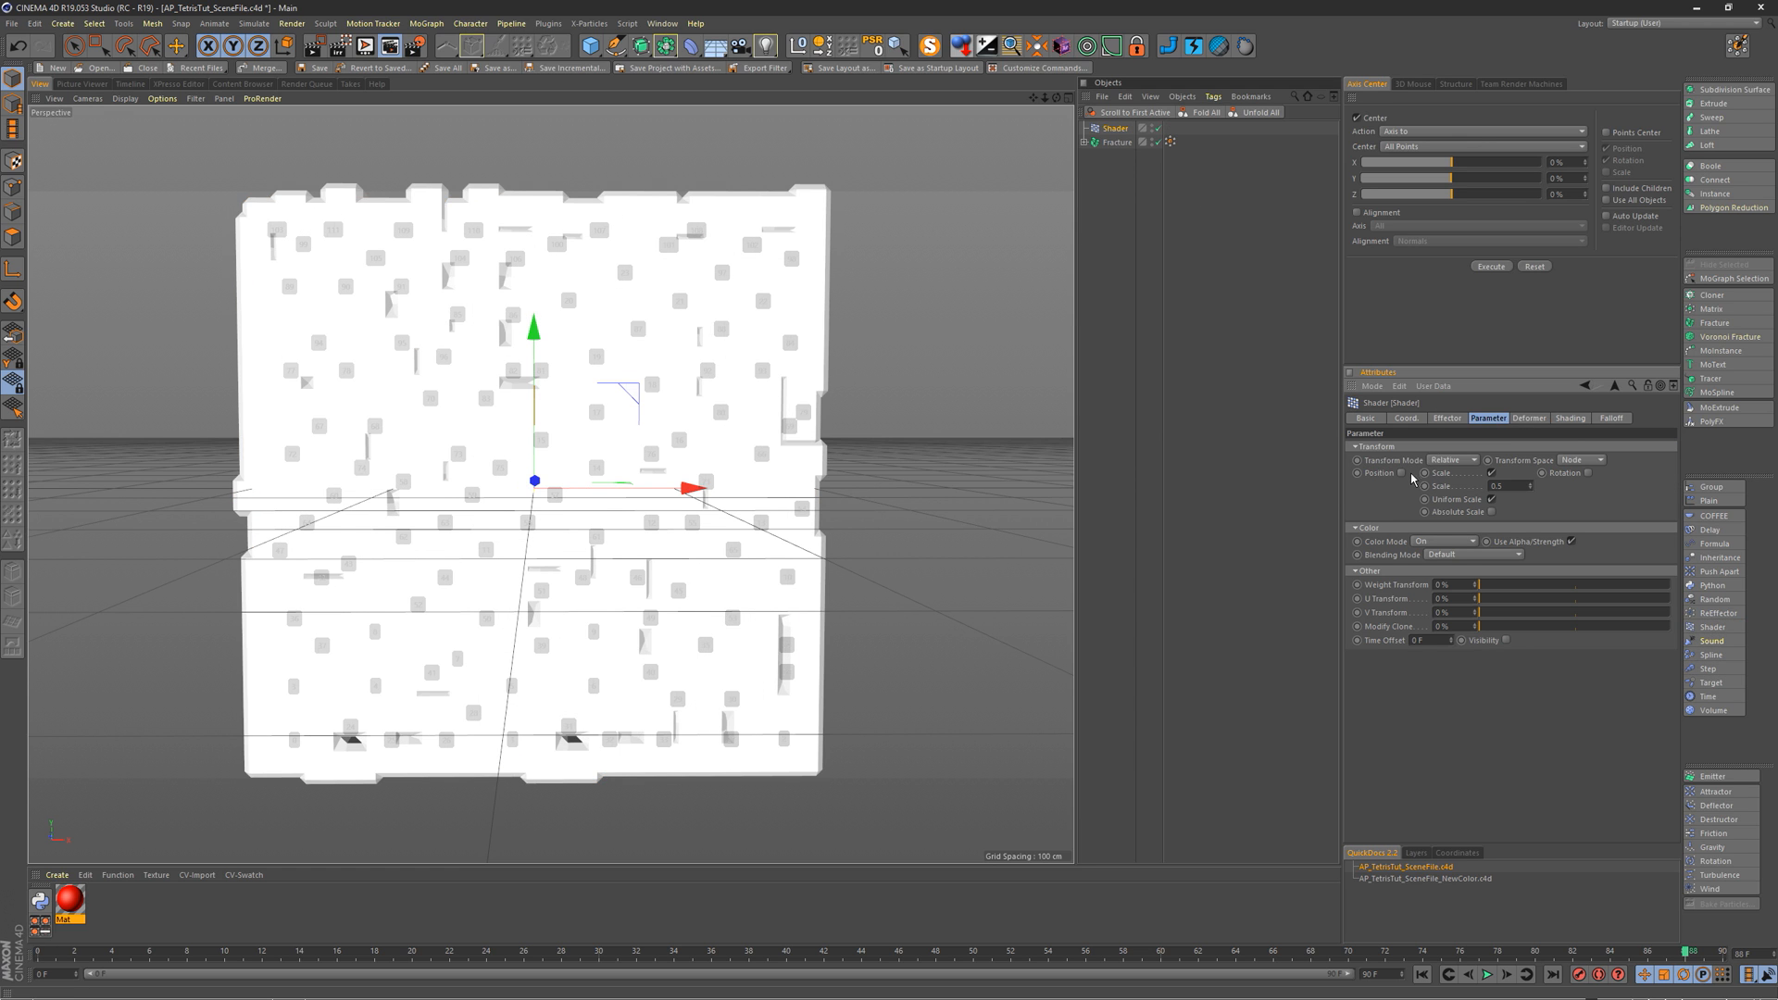
left_click(1491, 473)
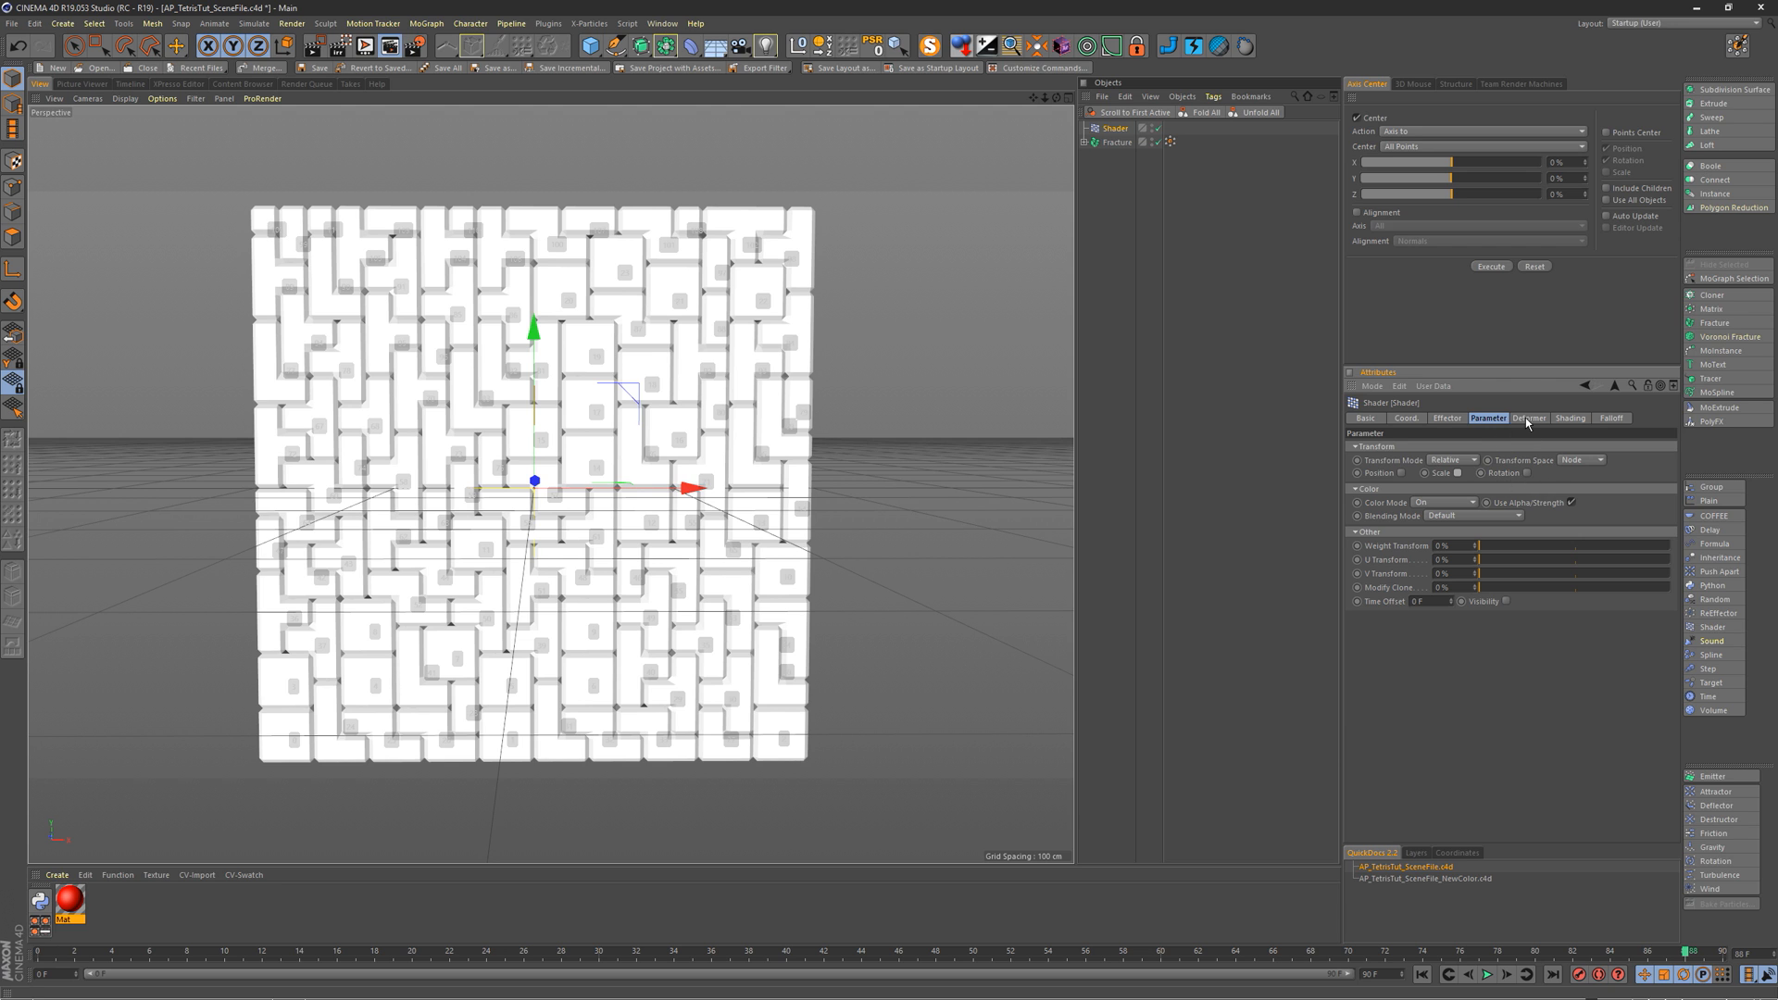
Step: Load a Gradient as the Shader effector's custom shader
left_click(1572, 419)
left_click(1396, 461)
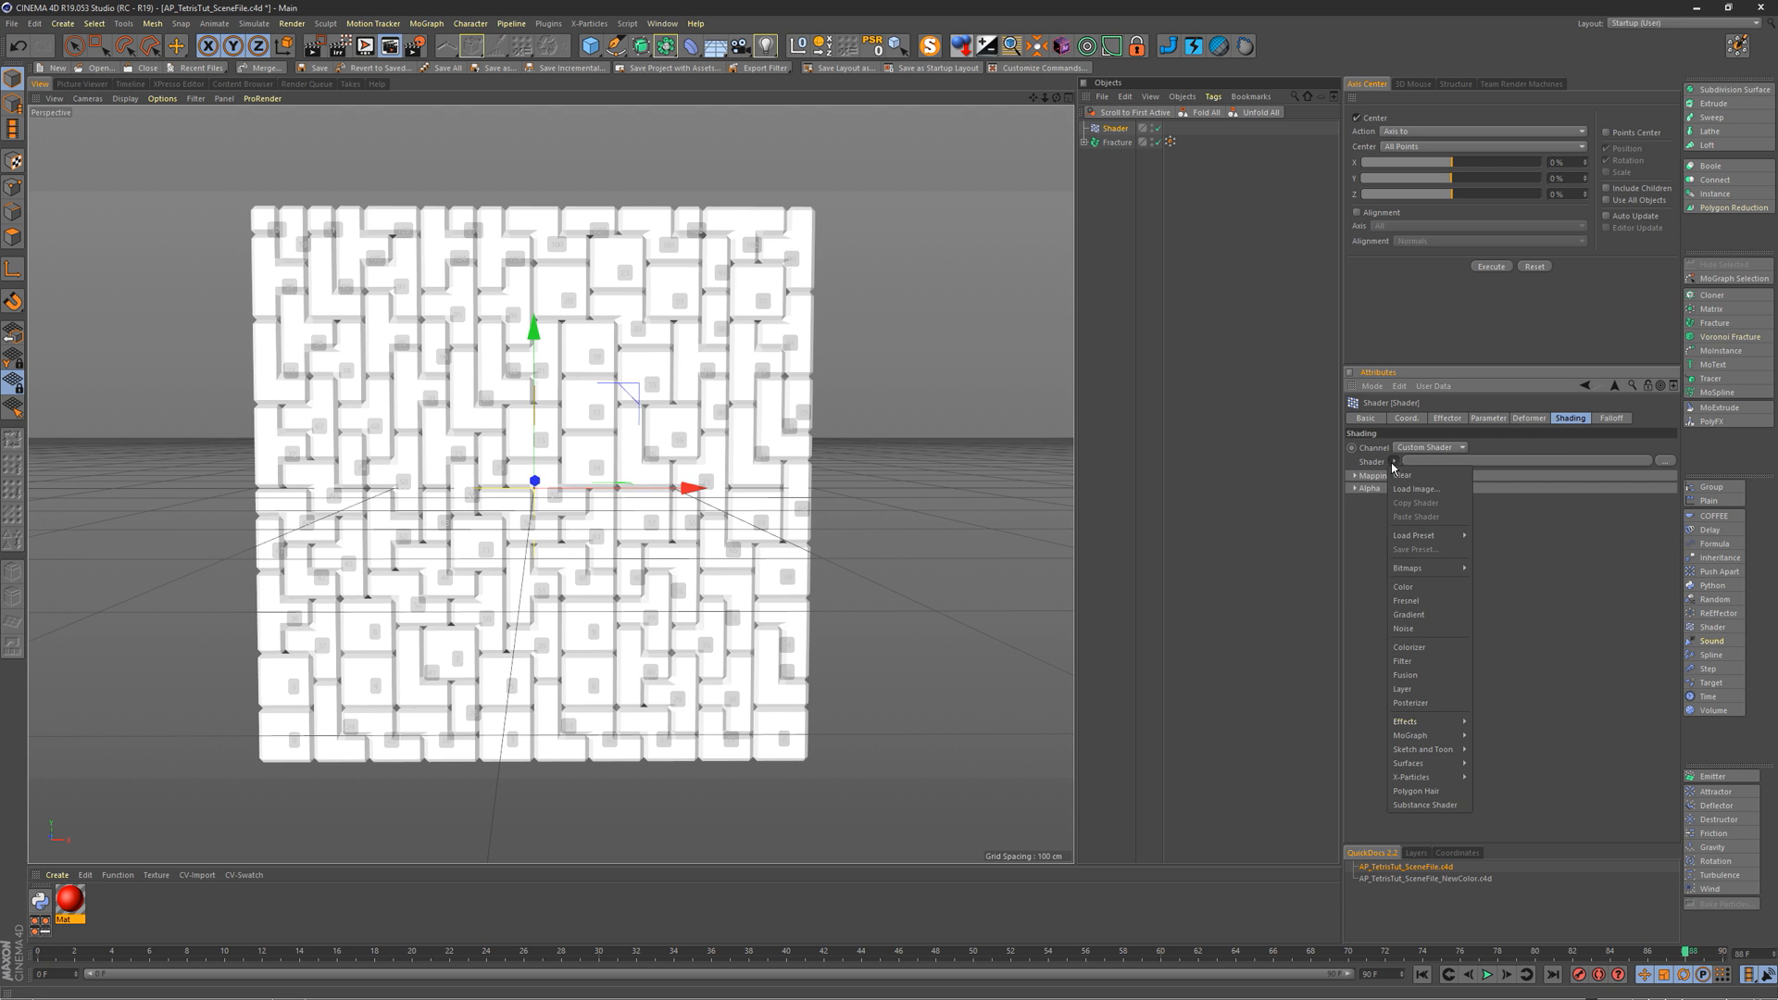
left_click(1417, 615)
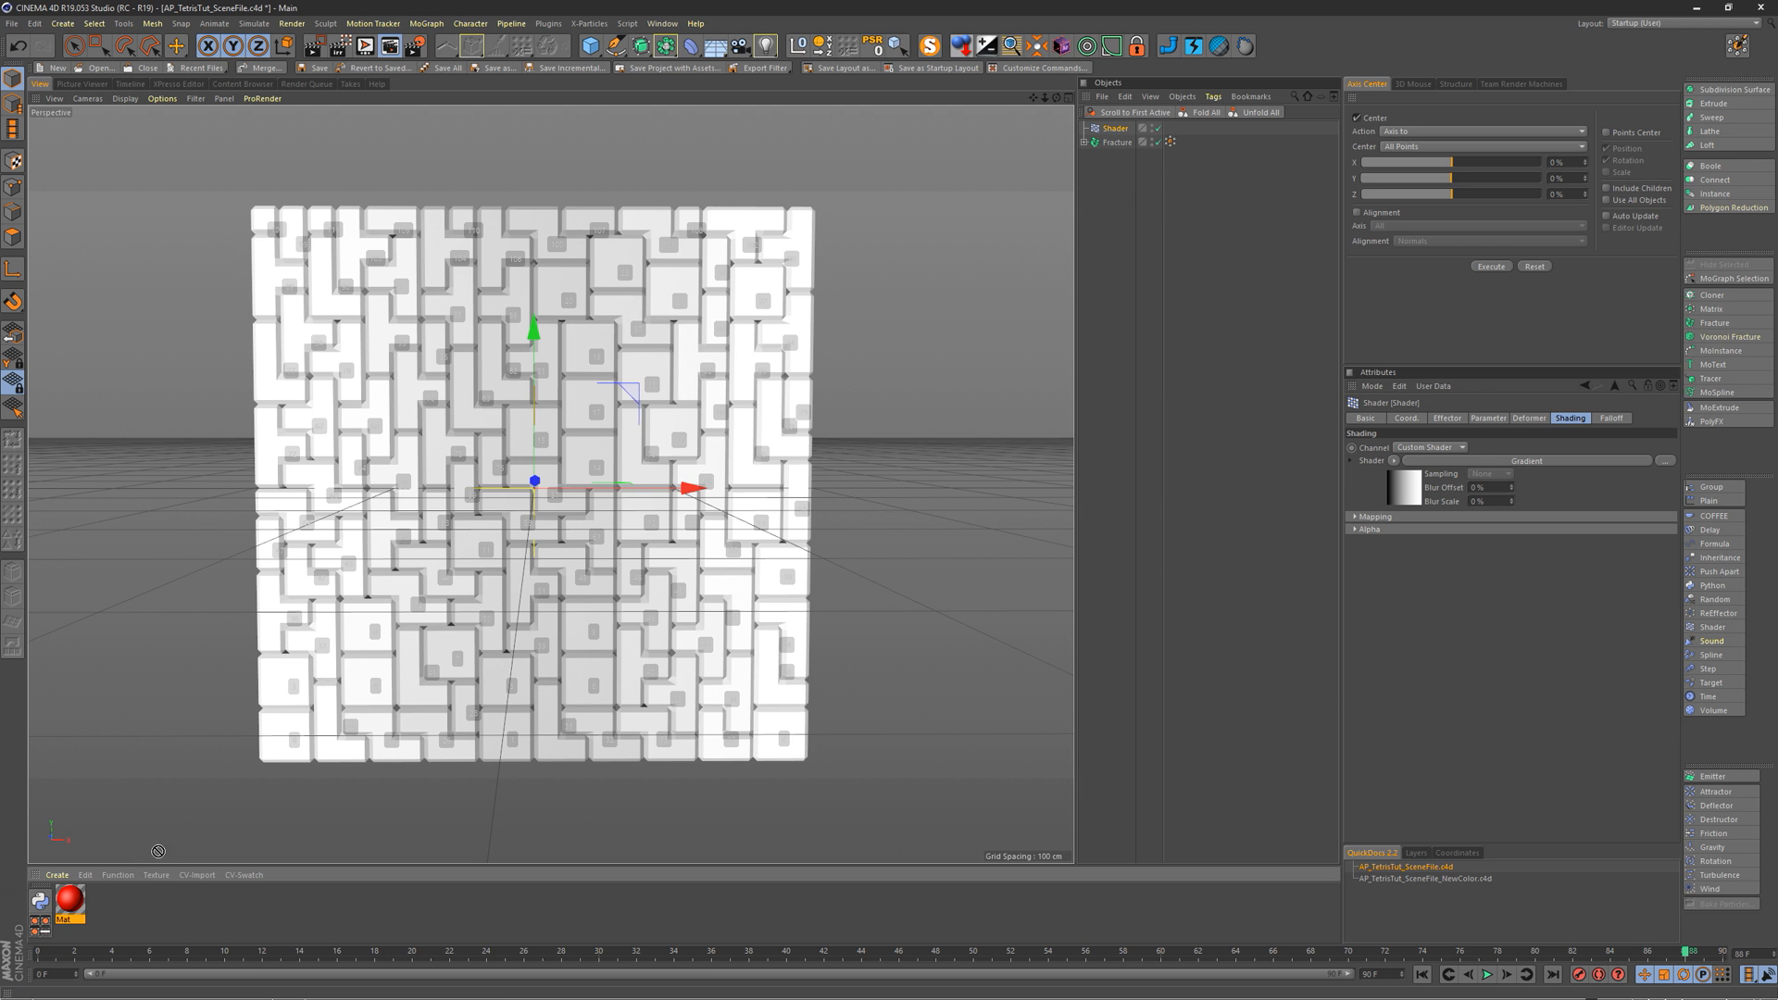
Step: Open the red material's Colorizer with the editor clear of the plane, and apply the material to the Fracture object
double_click(72, 900)
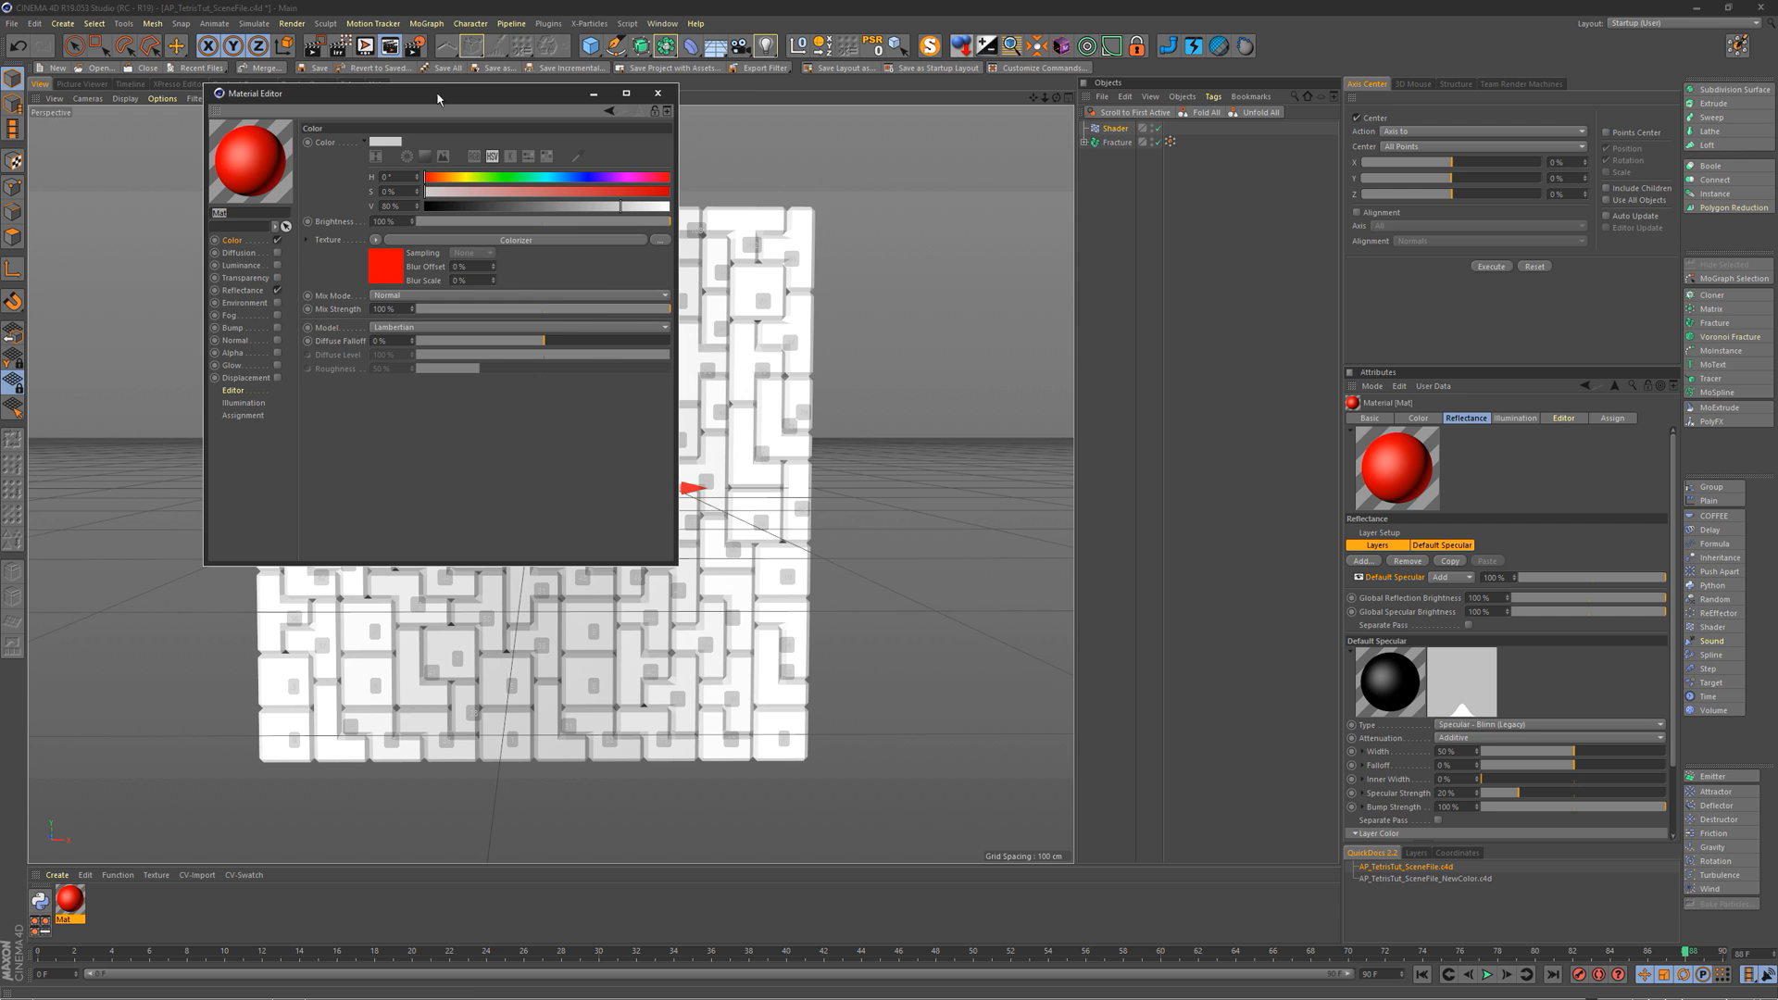
left_click_drag(451, 94, 991, 323)
left_click(870, 471)
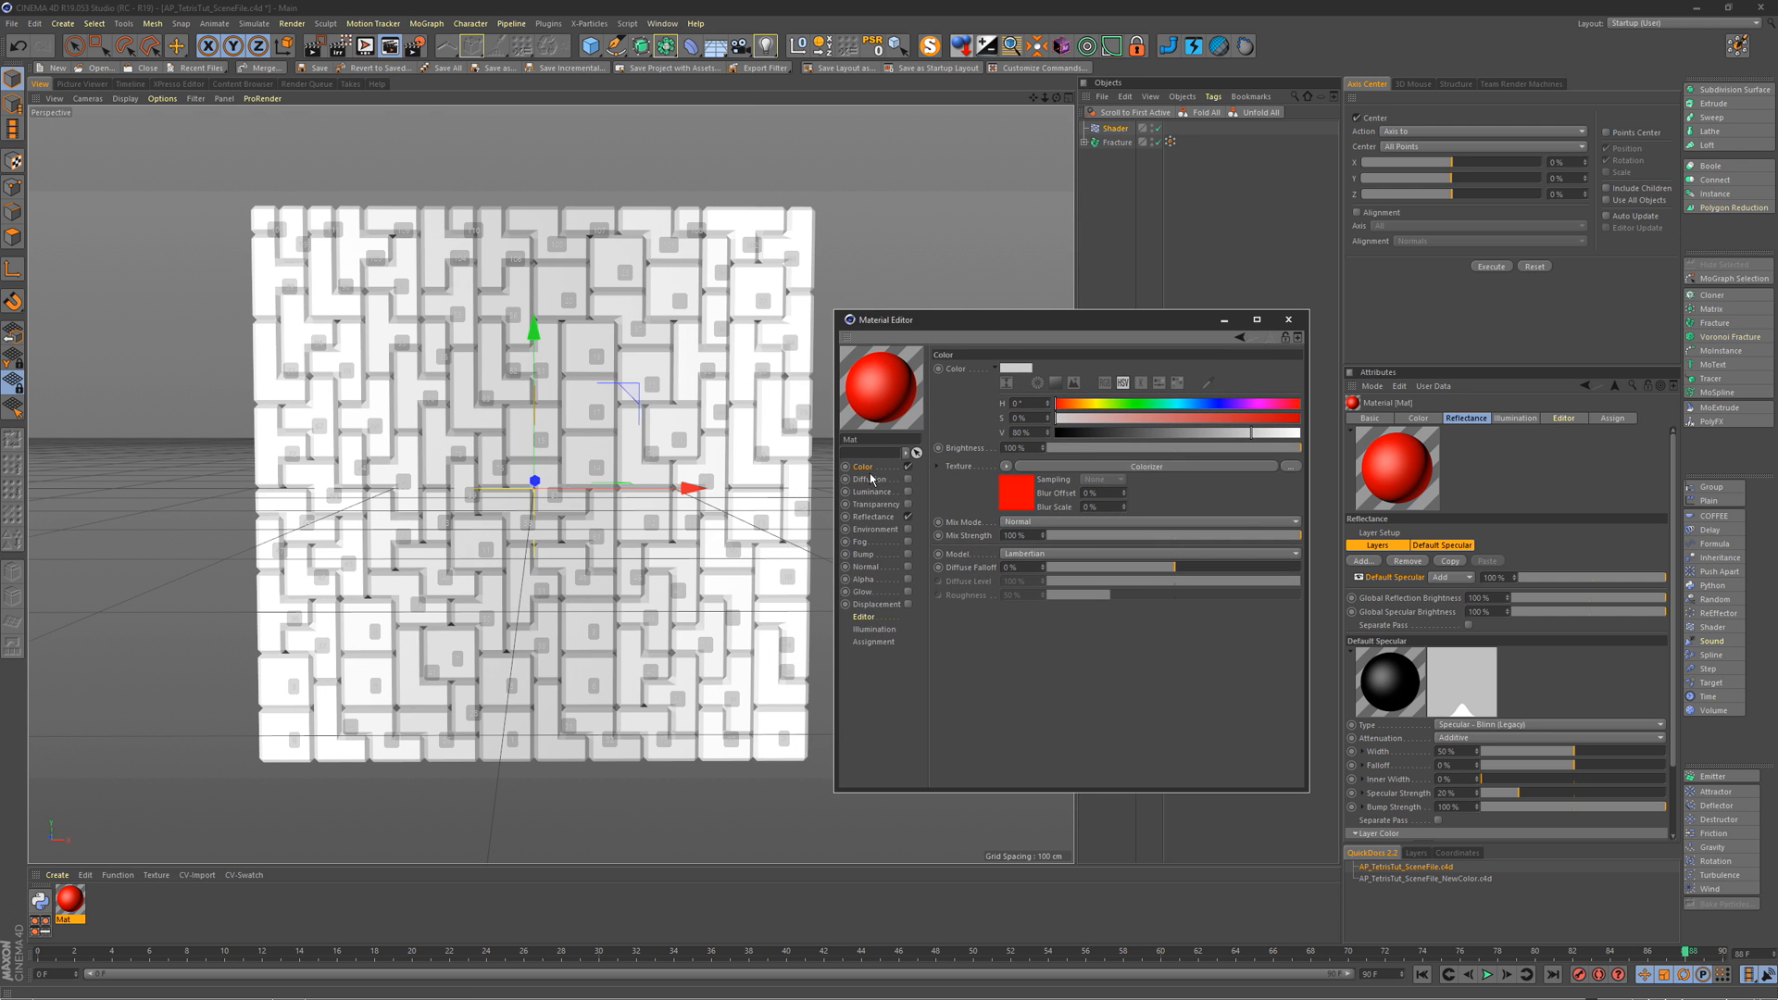
left_click(1017, 501)
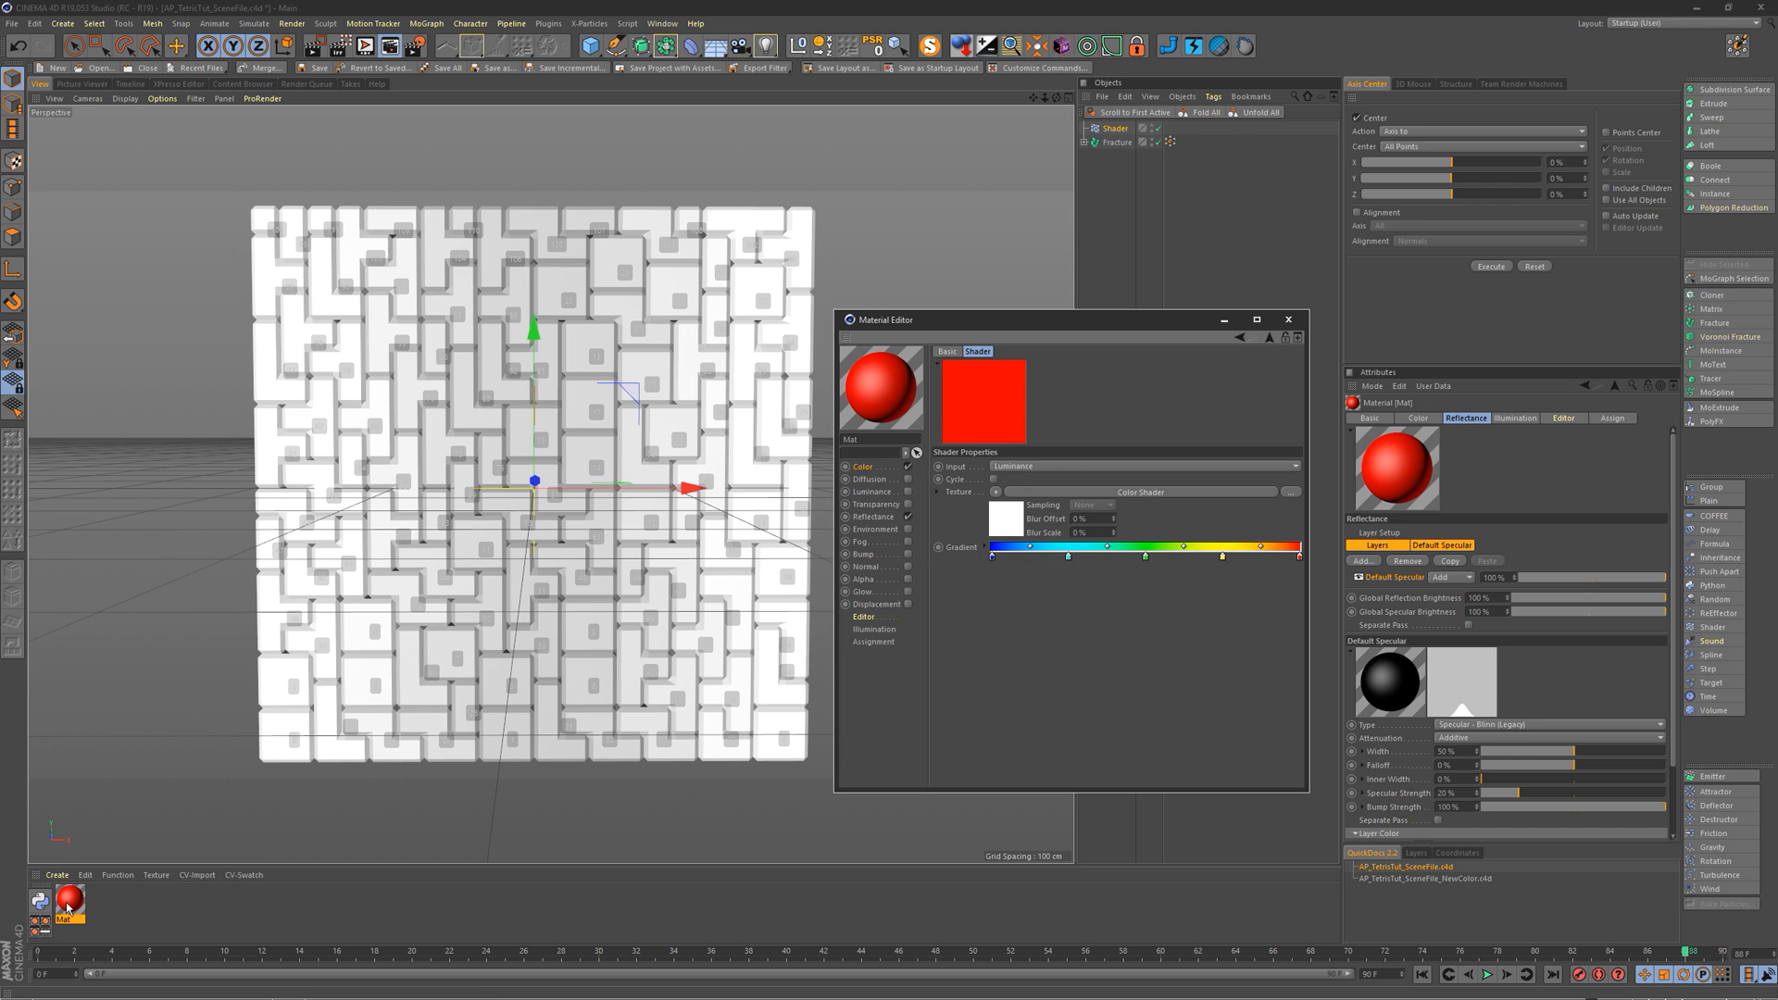
left_click_drag(67, 910, 1116, 145)
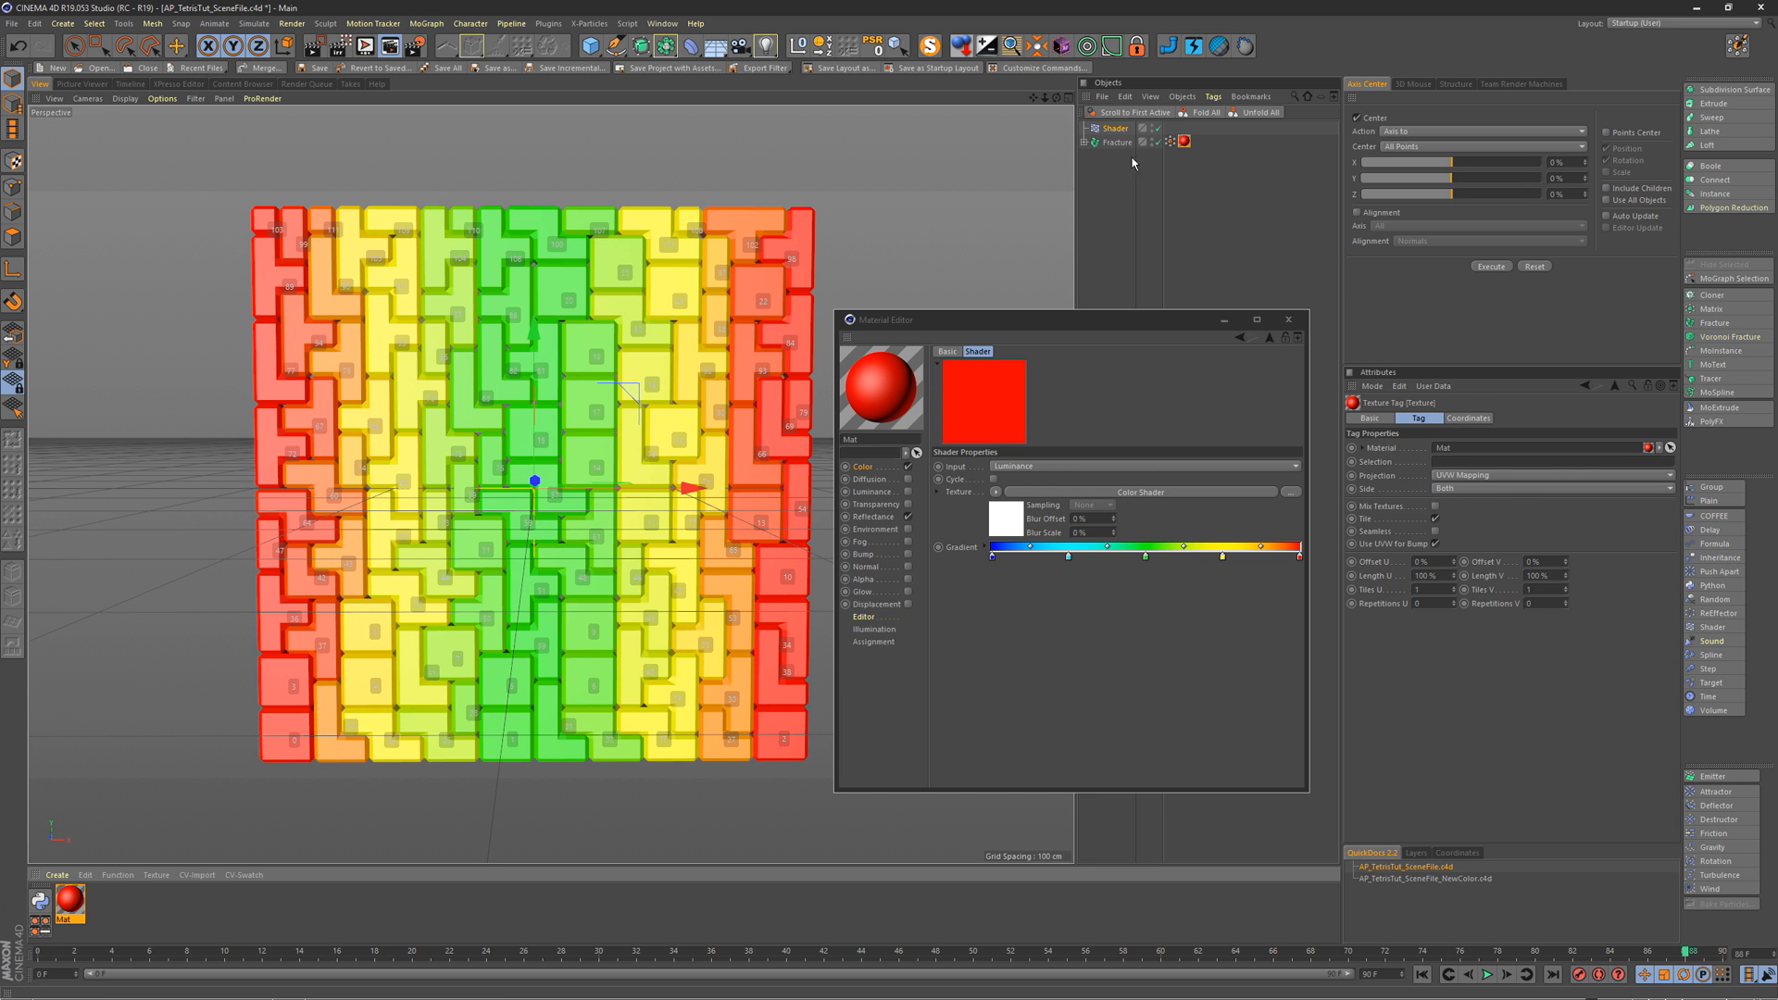
Step: Turn off Use Alpha/Strength on the Shader effector and nudge the light blue knot of the Colorizer gradient toward green
left_click(1115, 128)
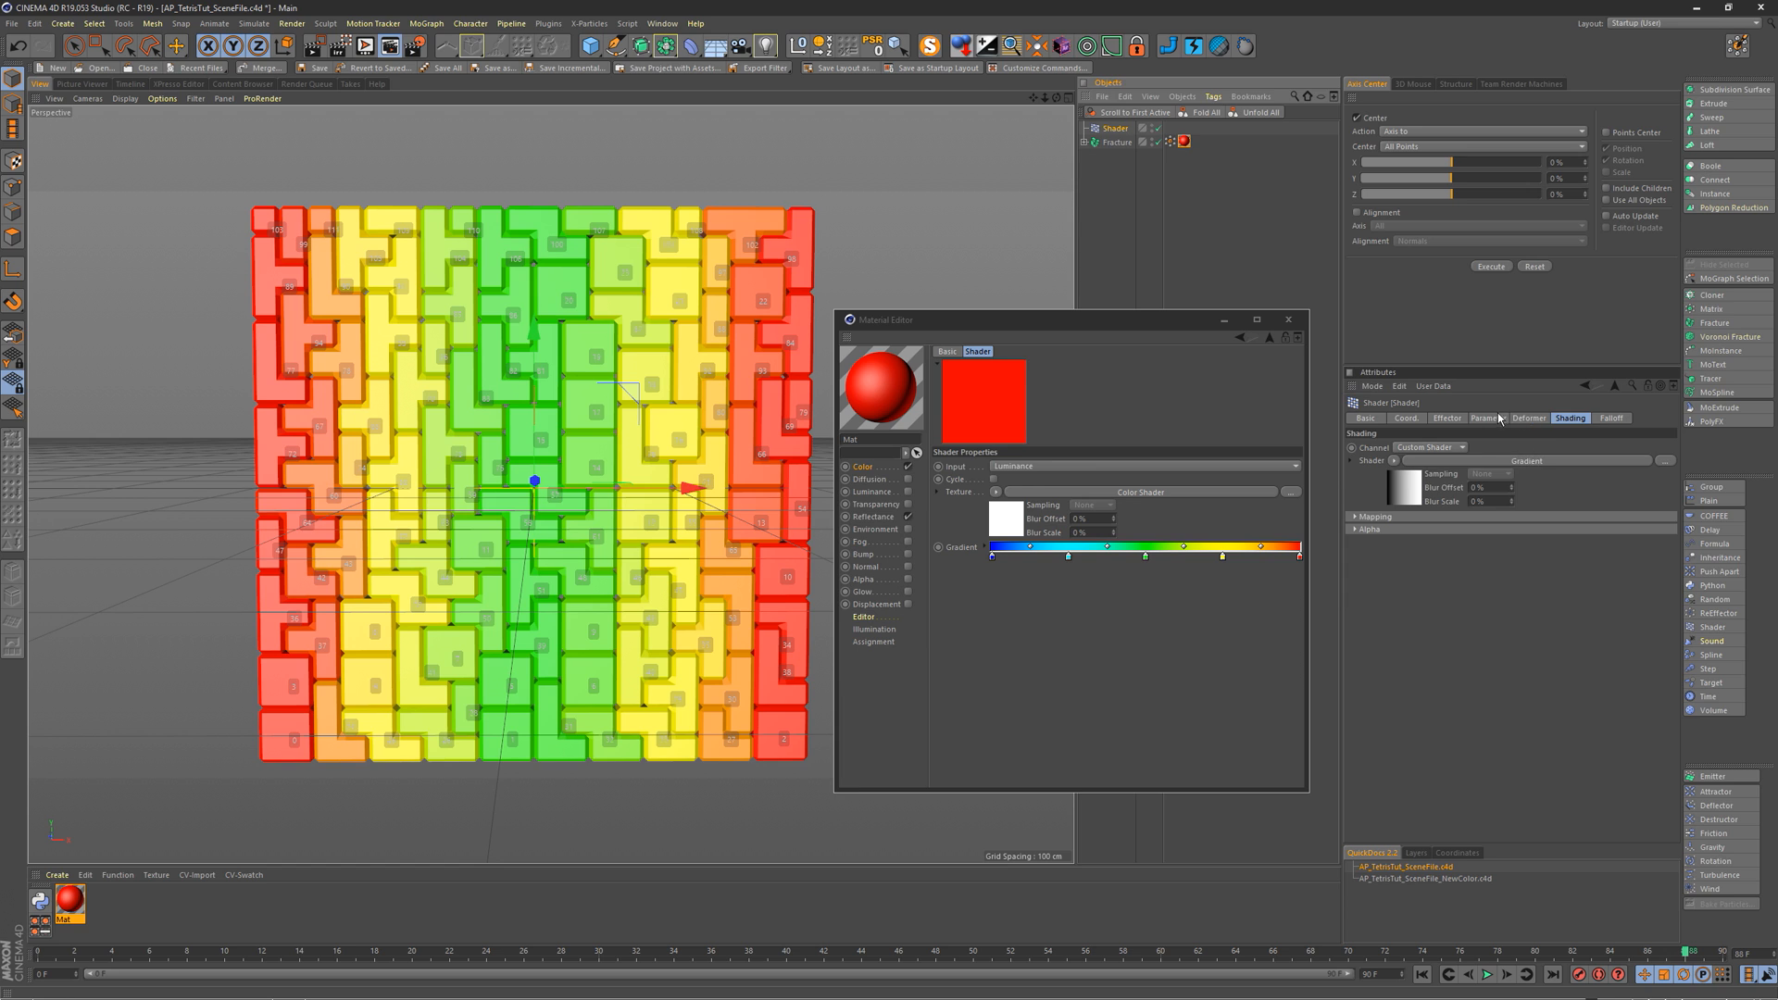
left_click(1491, 417)
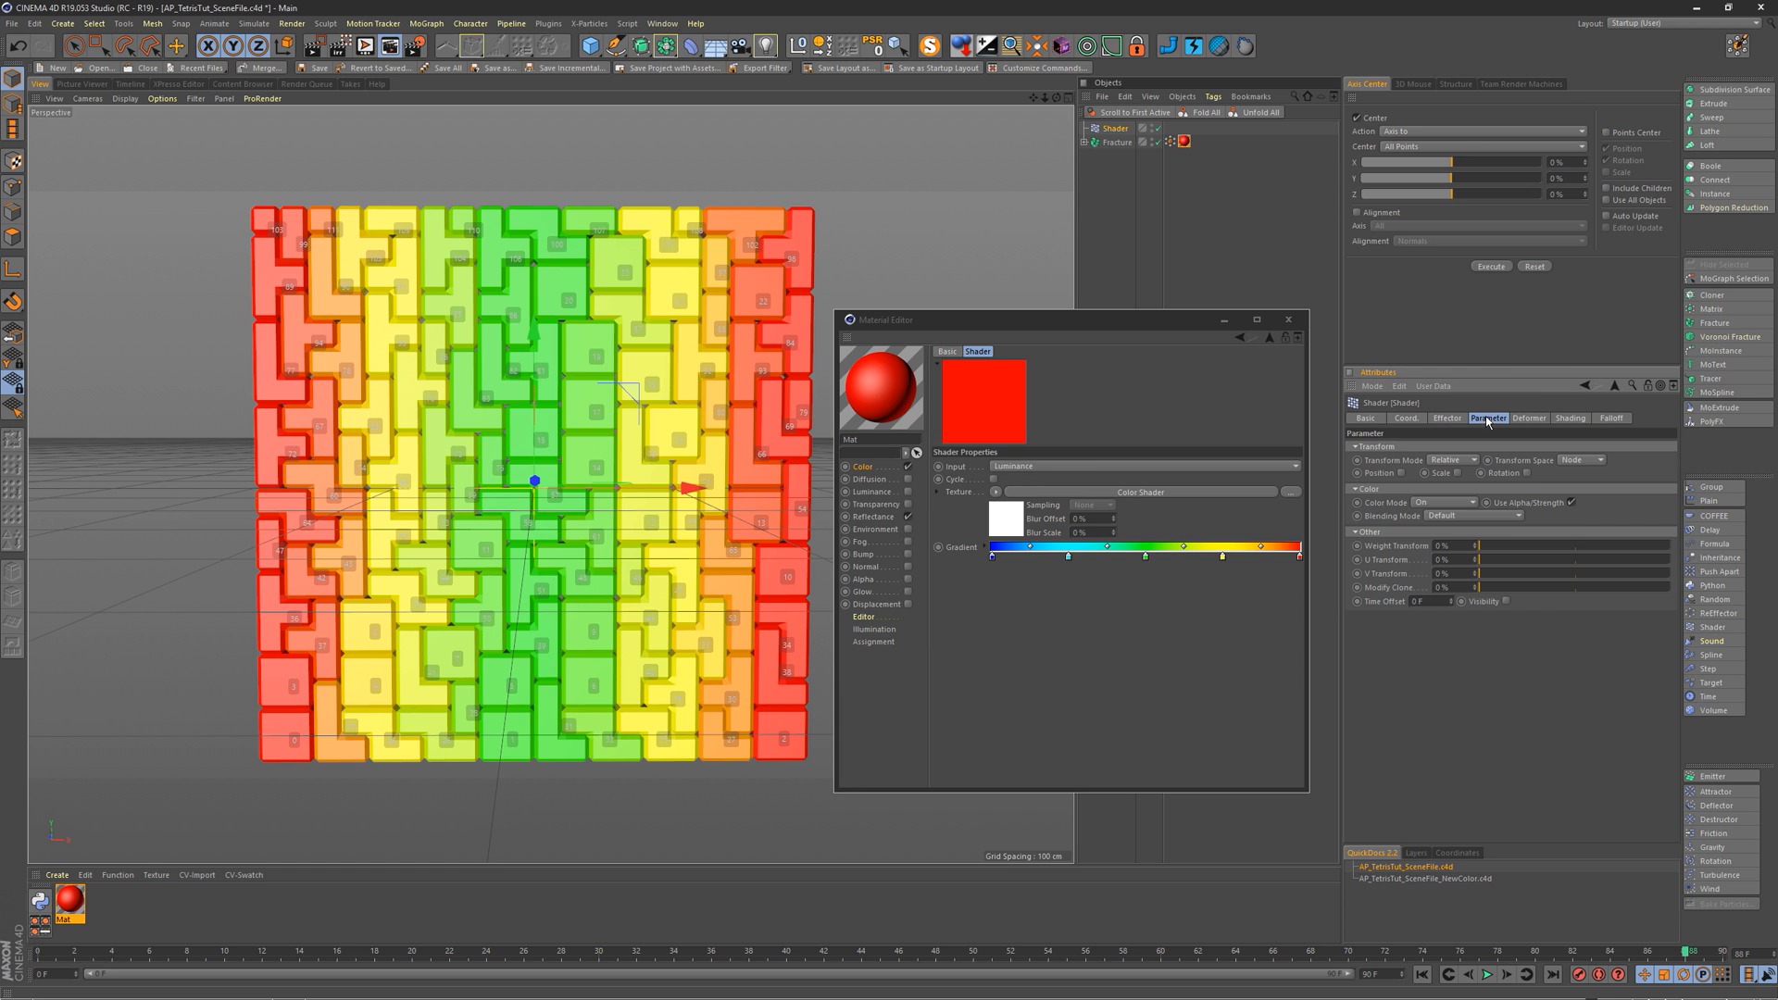
left_click(1571, 502)
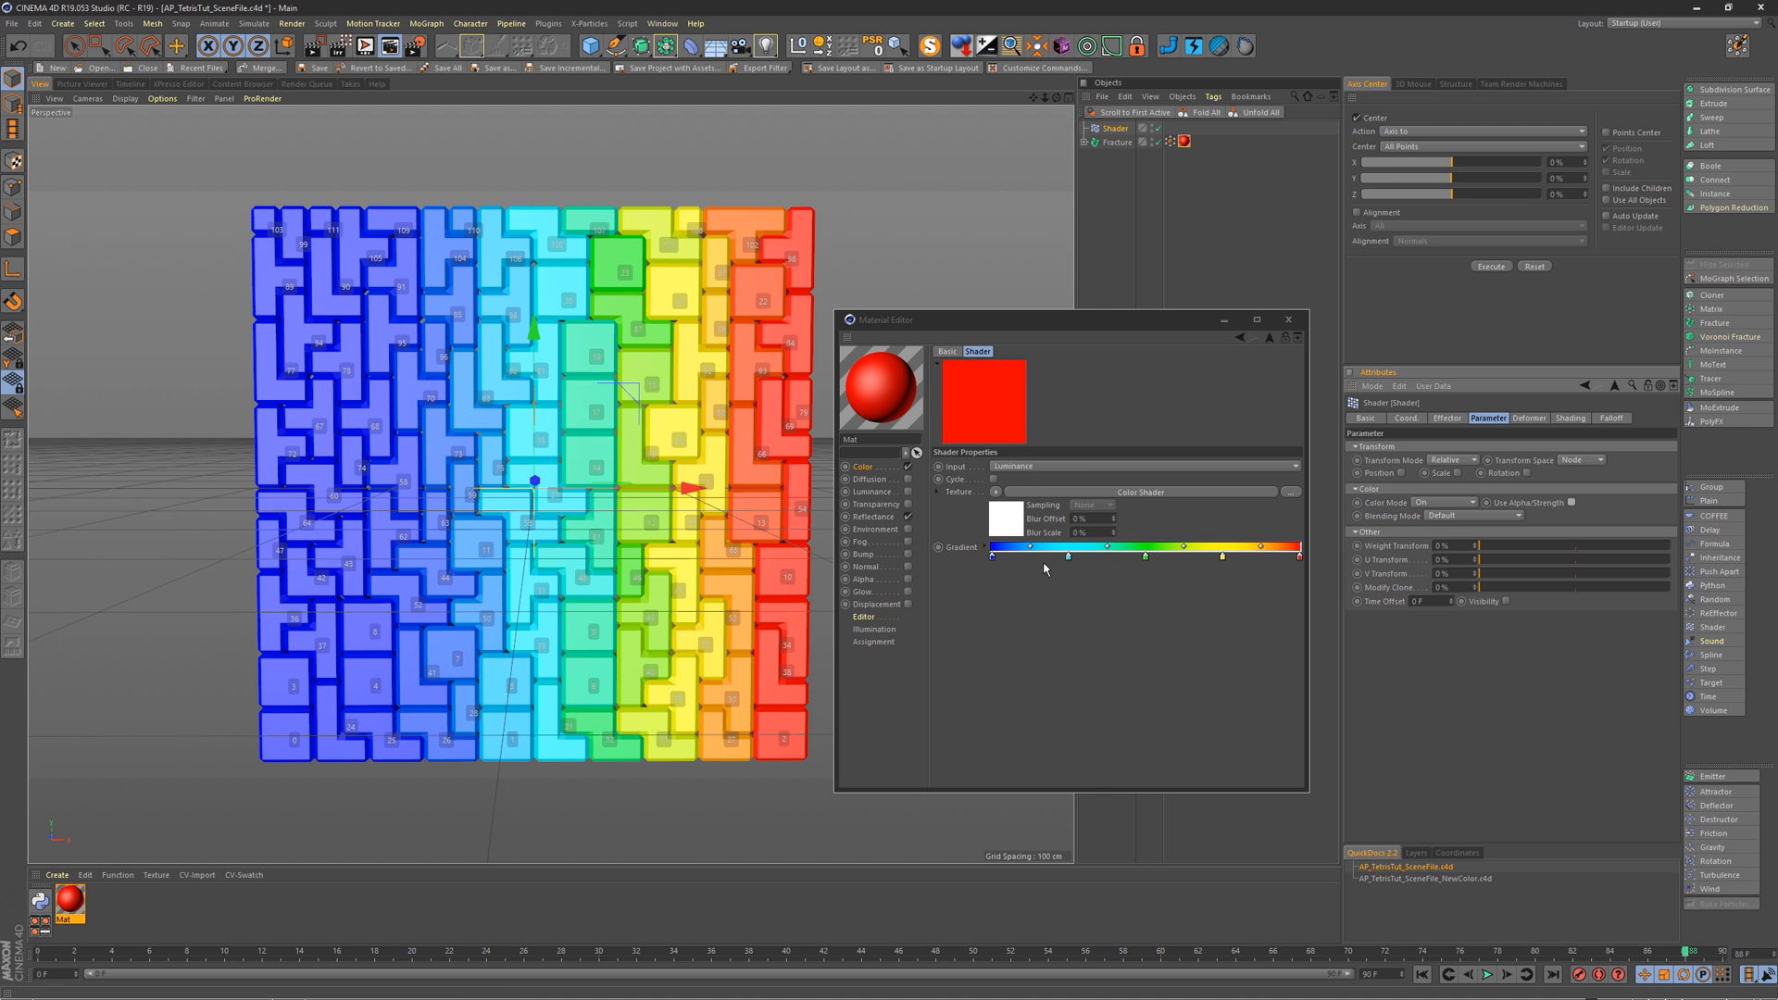
left_click_drag(992, 557, 952, 549)
mouse_move(1068, 557)
left_mouse_down()
mouse_move(1026, 558)
mouse_move(1090, 558)
mouse_move(1075, 557)
left_mouse_up()
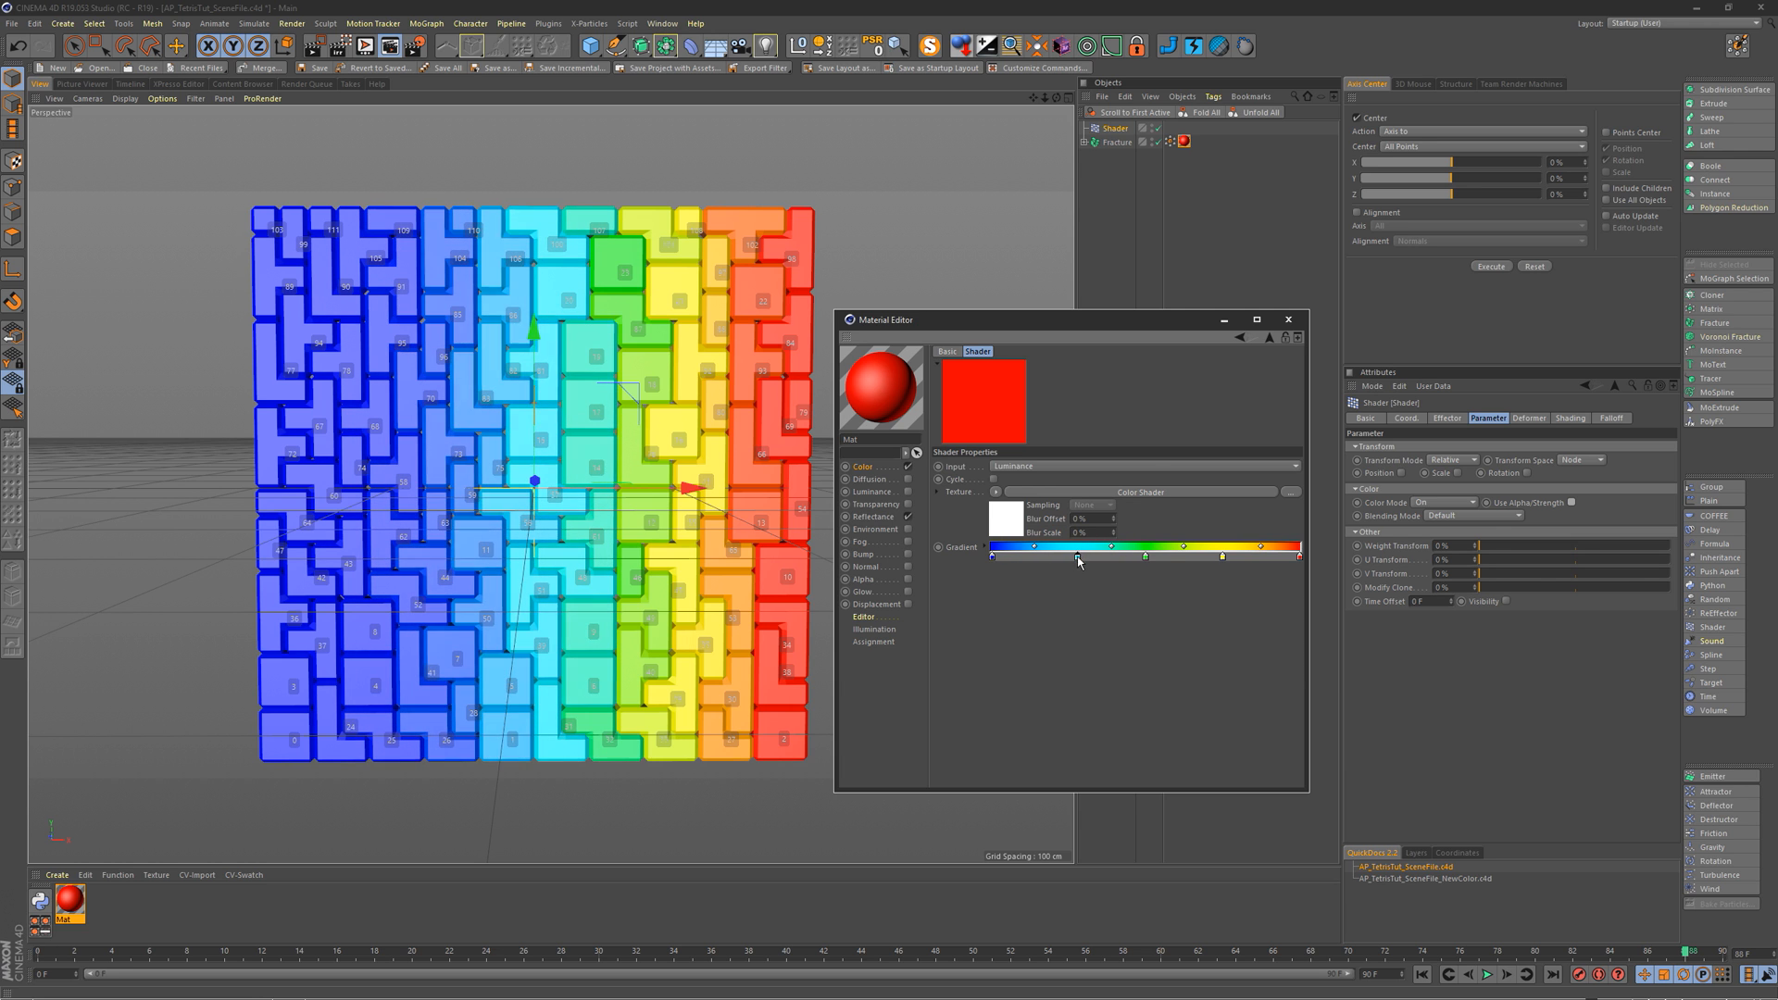
Step: Open the Gradient in the Shader effector's shading settings to examine its properties beside the Colorizer gradient
left_click(1114, 131)
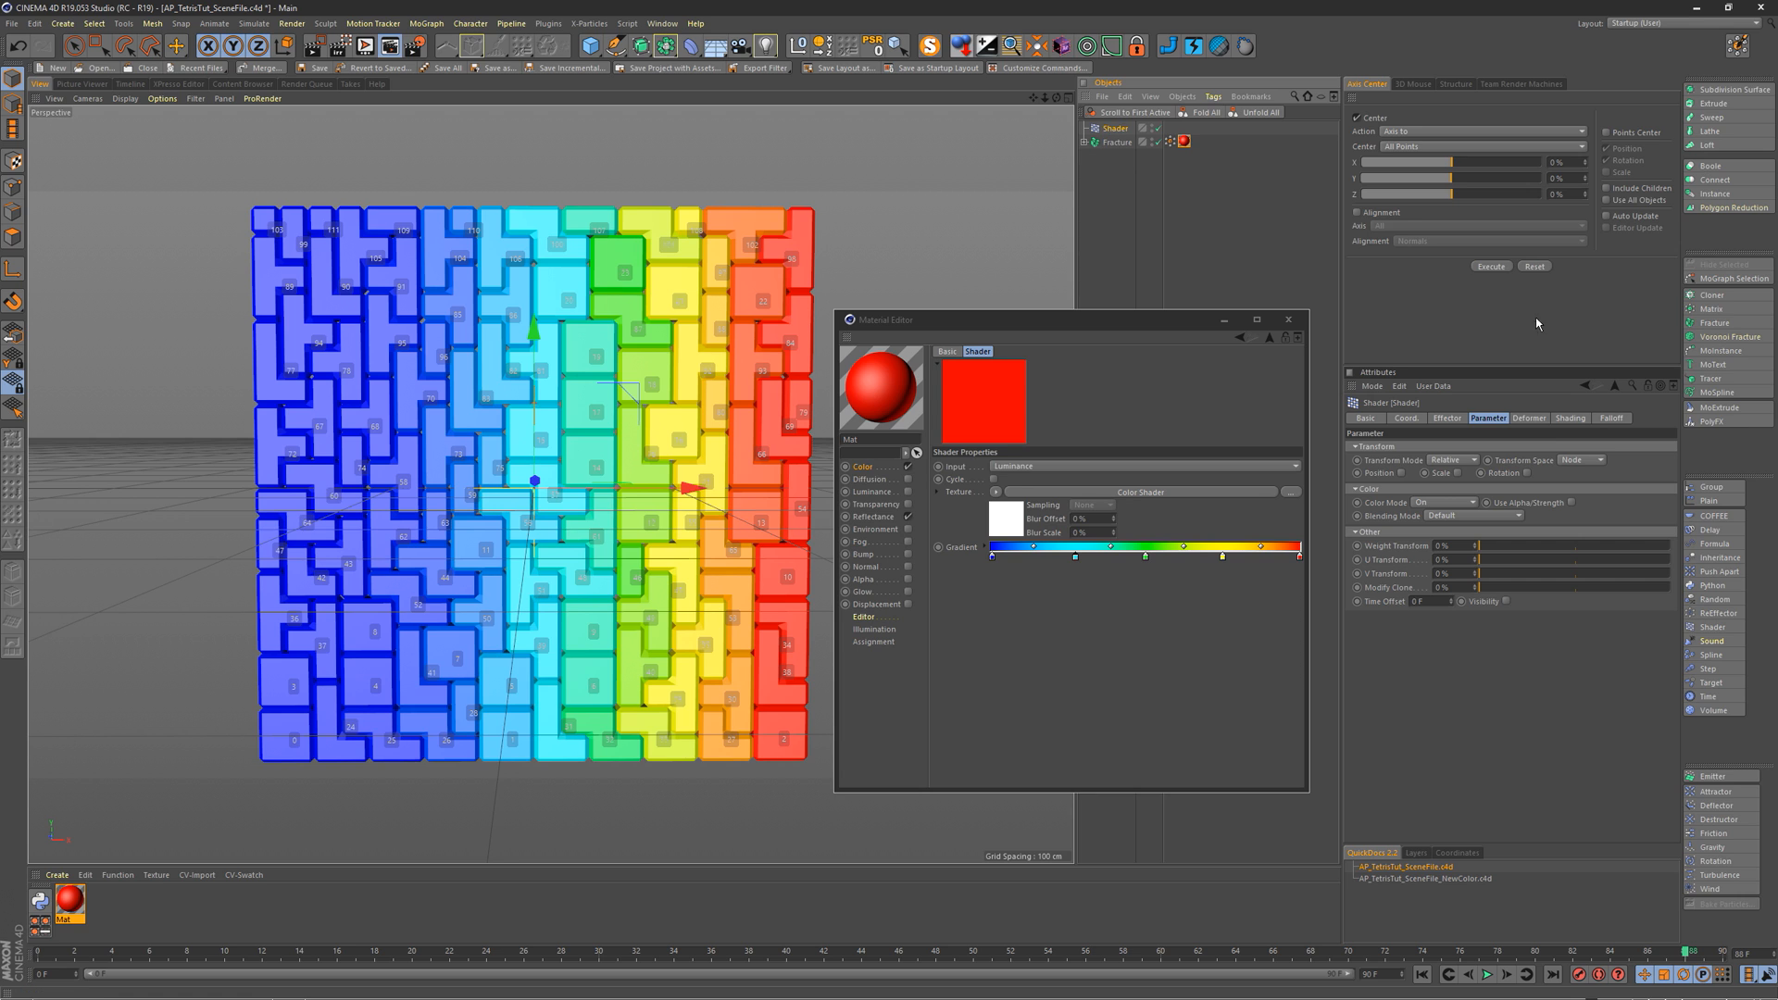
left_click(1568, 418)
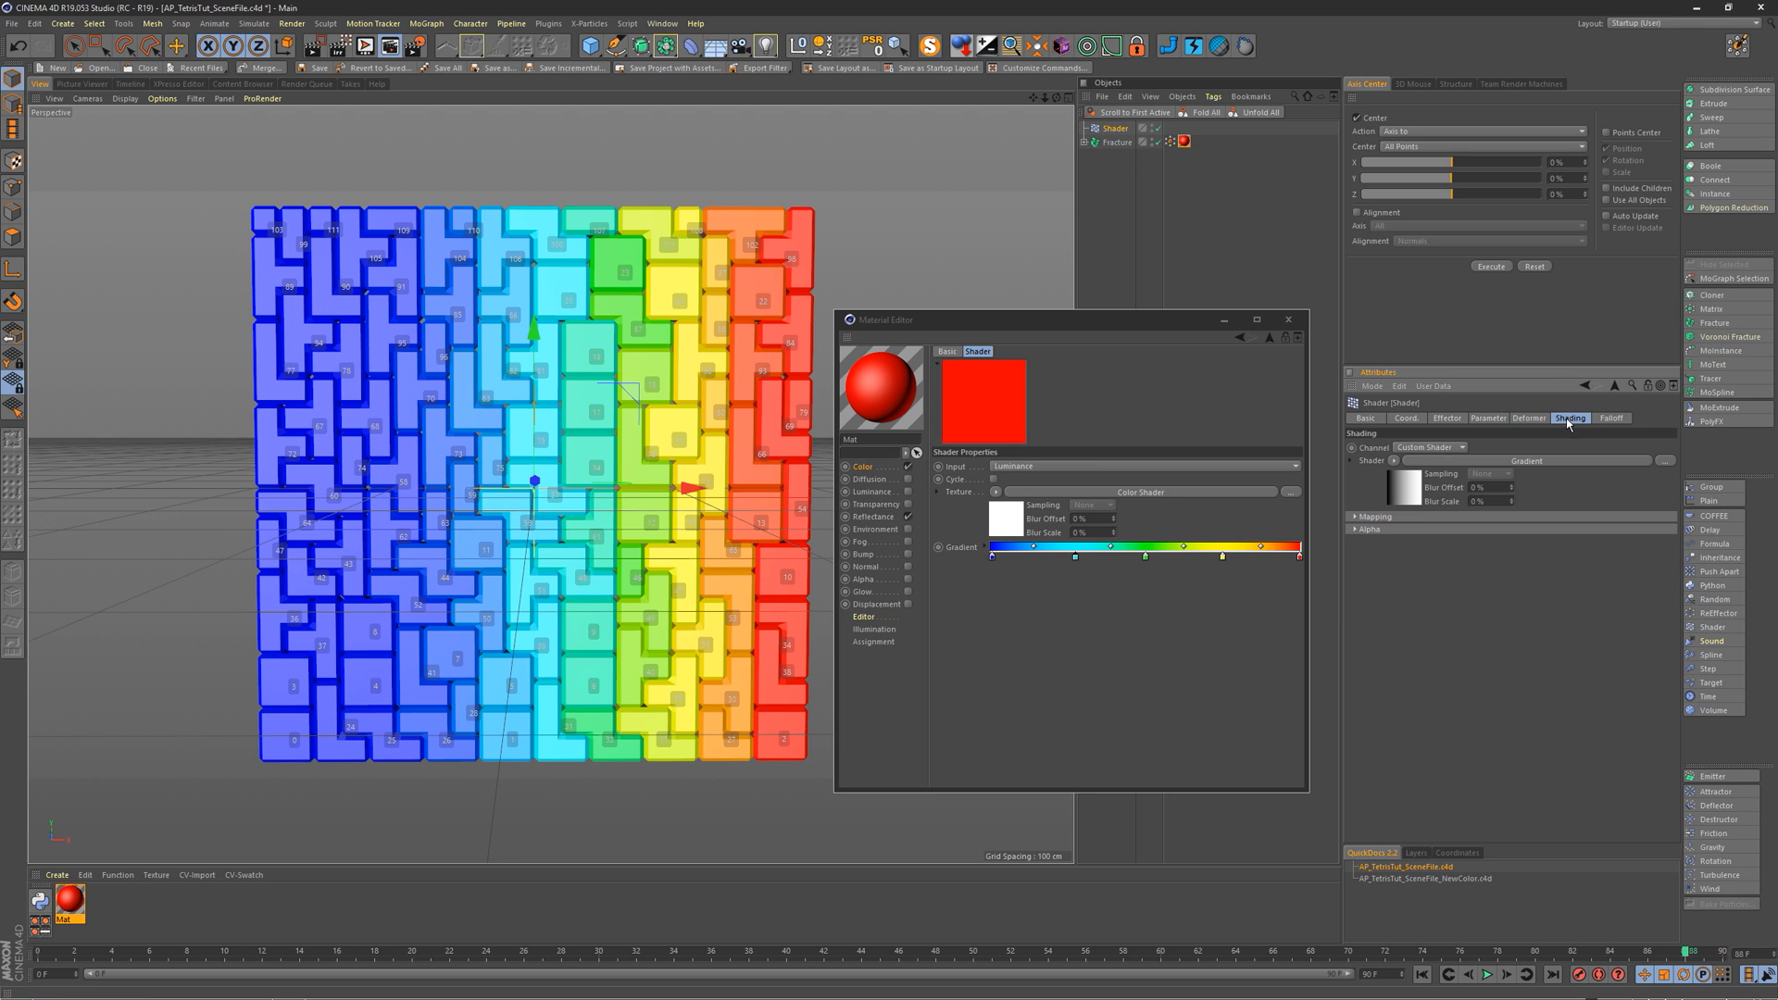
left_click(1404, 491)
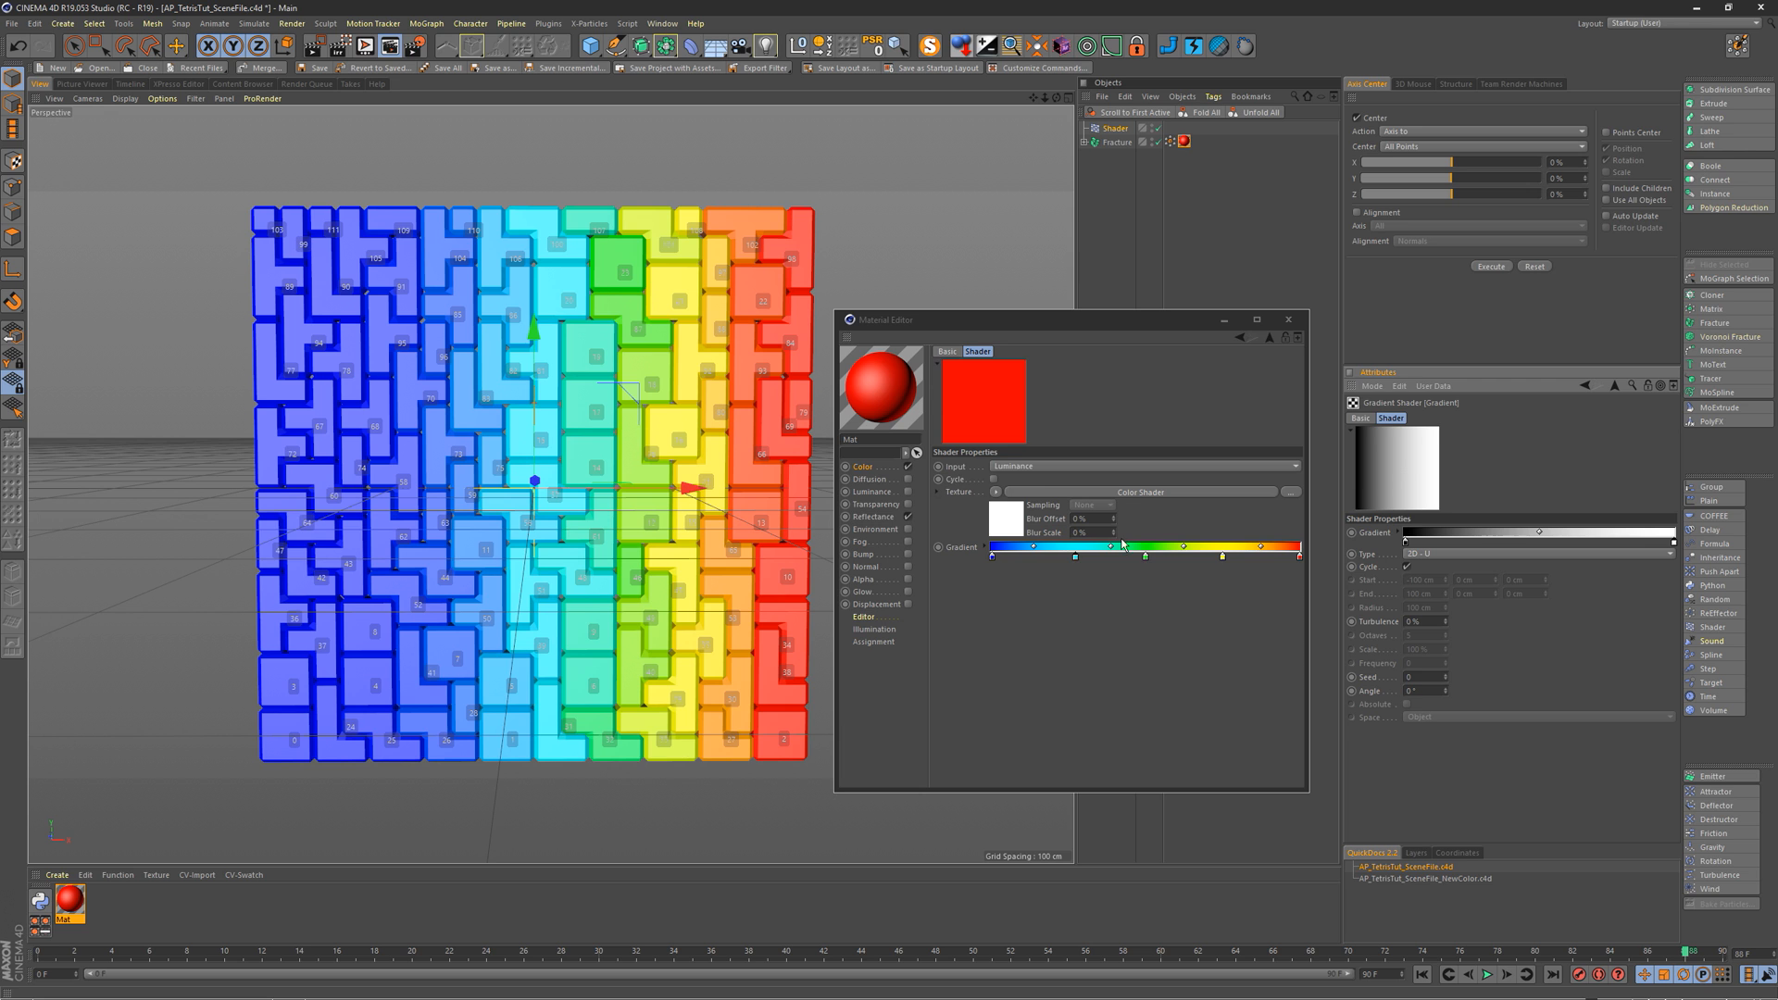
Step: Nudge the light blue knot of the Colorizer gradient toward blue and try shifting the black knot of the Shader effector's gradient
left_click_drag(1076, 557, 1072, 557)
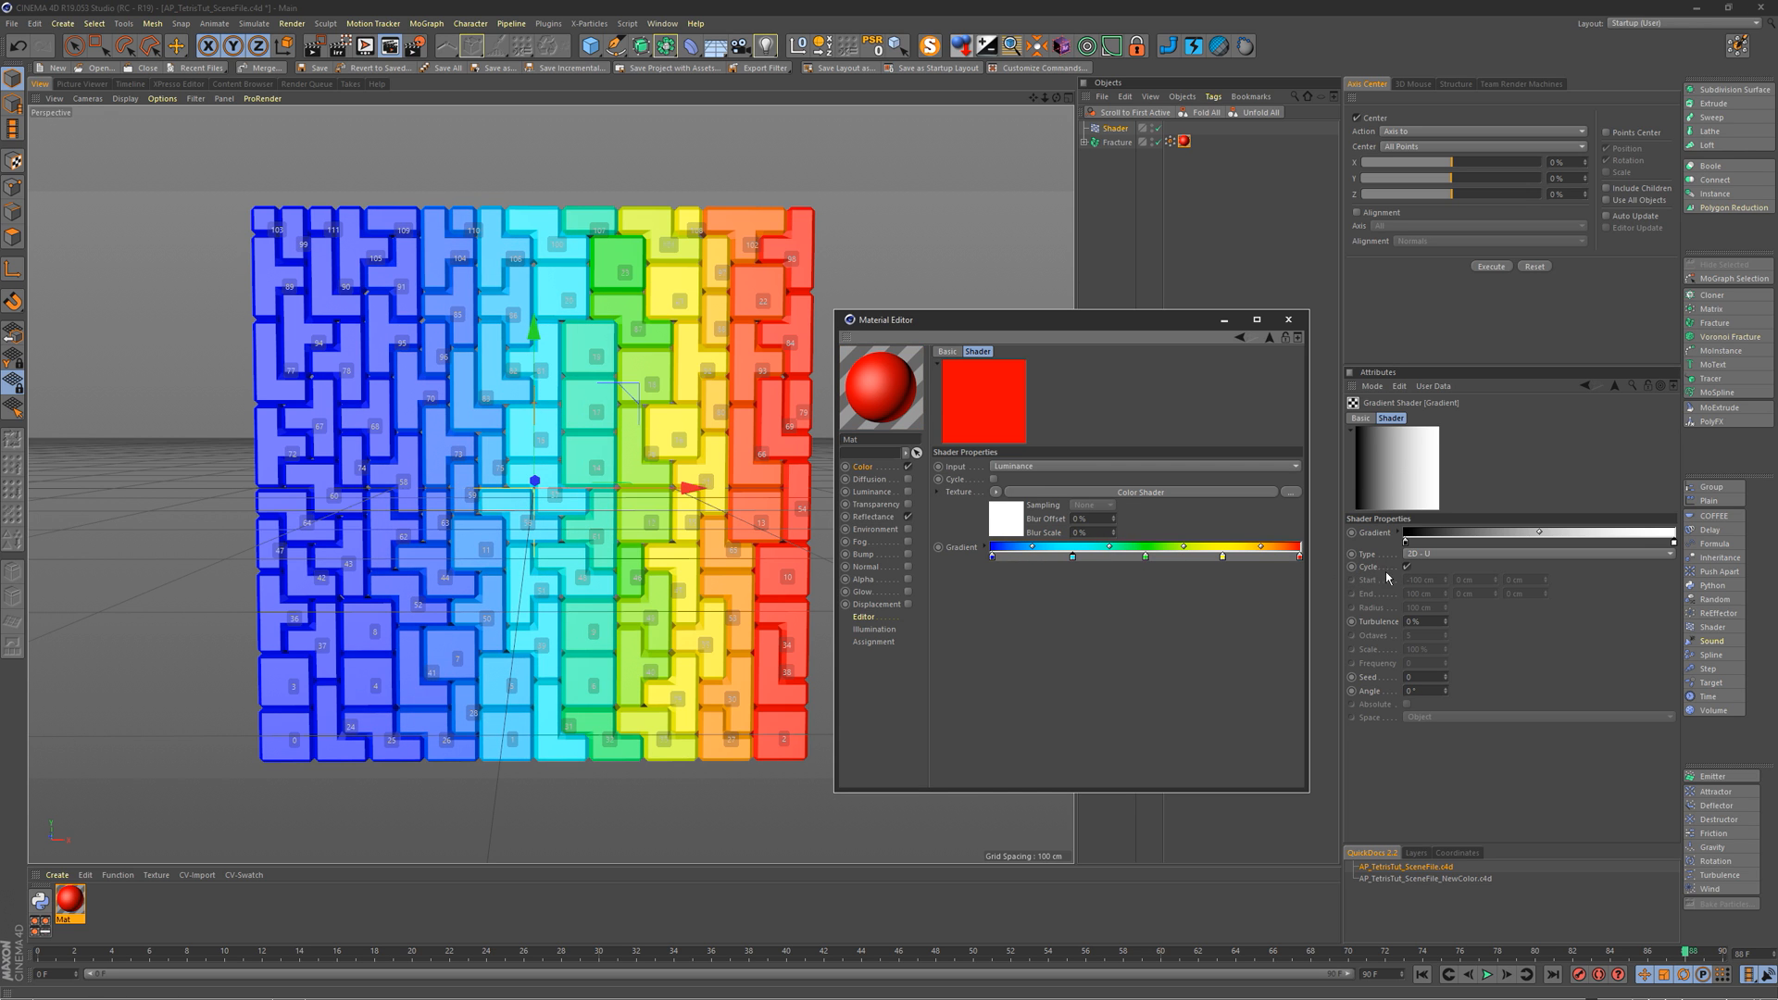
left_click(1445, 542)
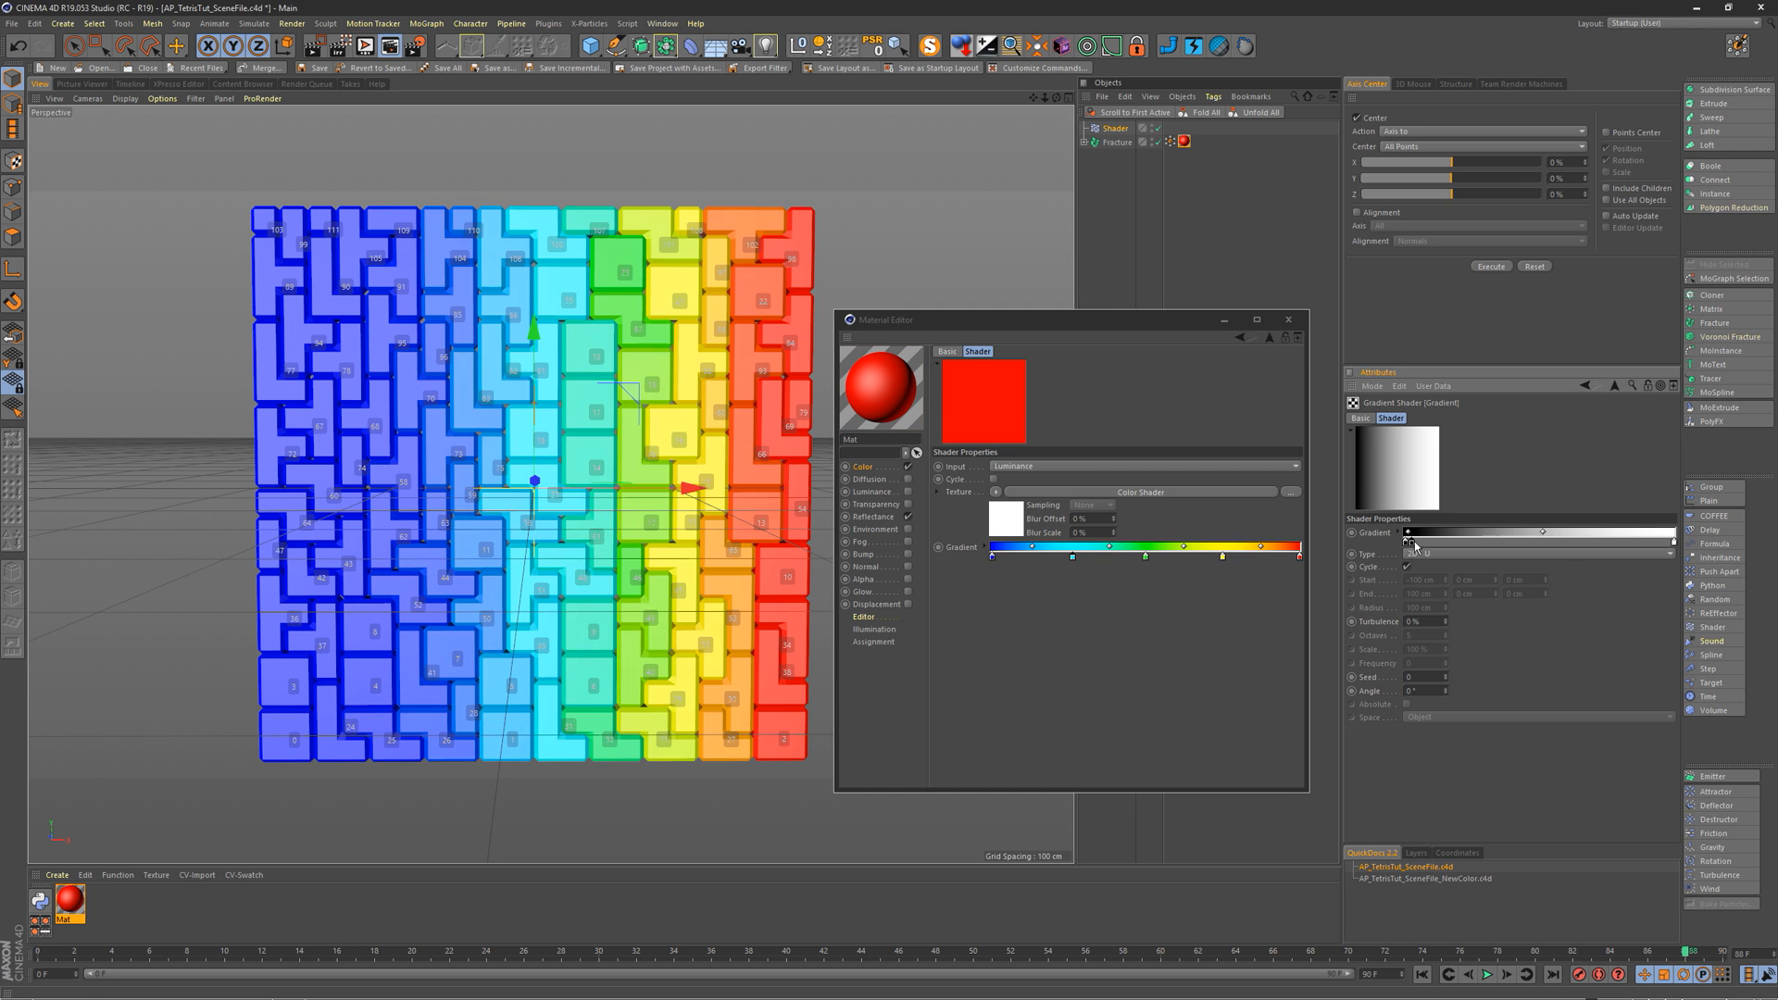
left_click_drag(1446, 544, 1407, 543)
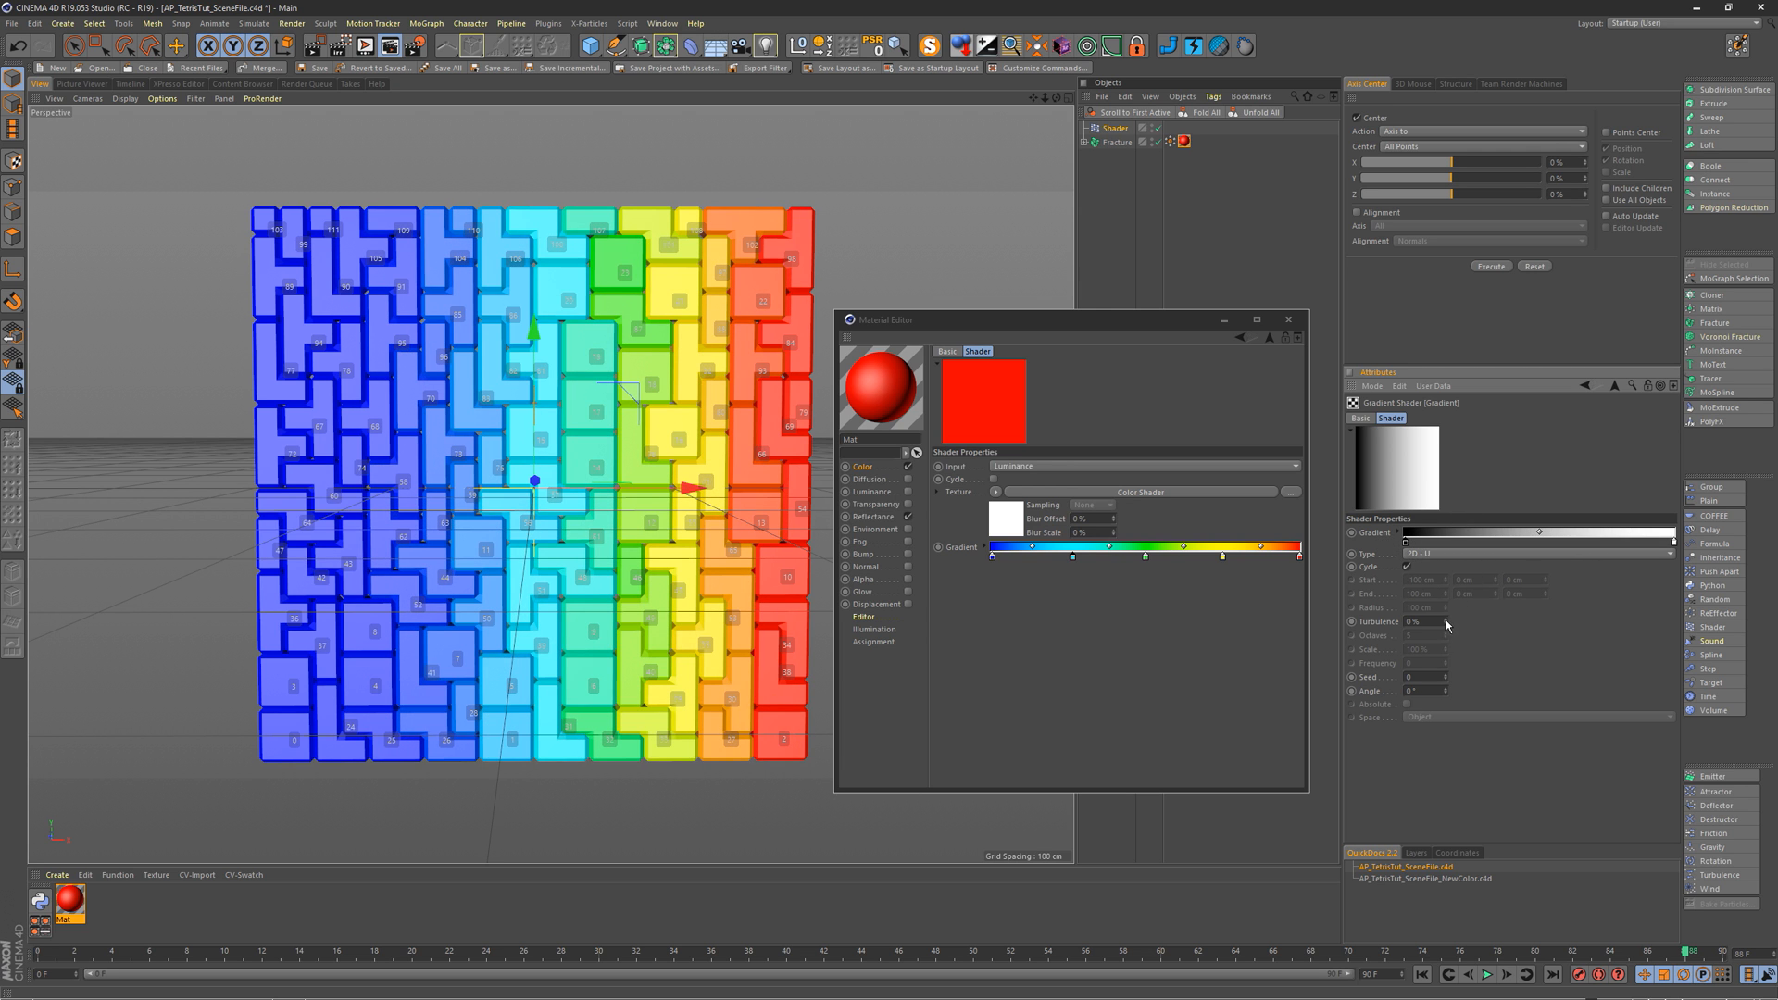
Step: Try the 2D - V type and a further gradient type on the Shader effector's Gradient
left_click_drag(1447, 626, 1437, 673)
left_click(1450, 554)
left_click(1431, 581)
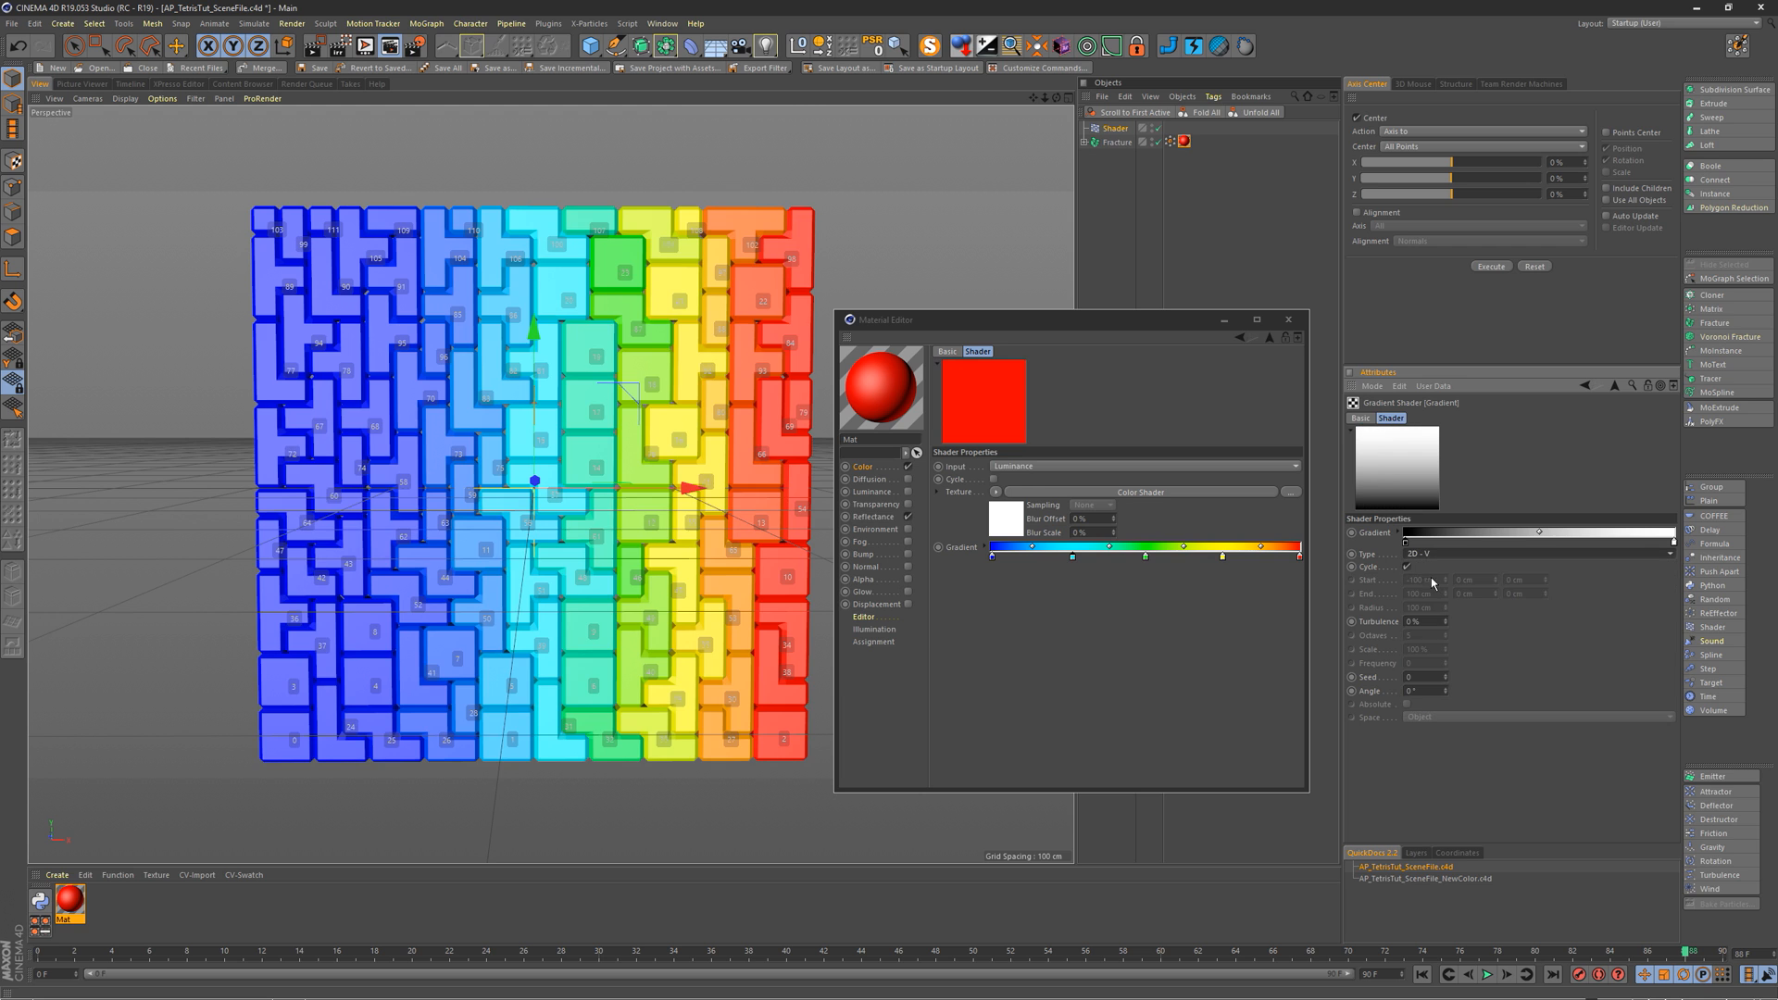
left_click(1435, 554)
left_click(1468, 637)
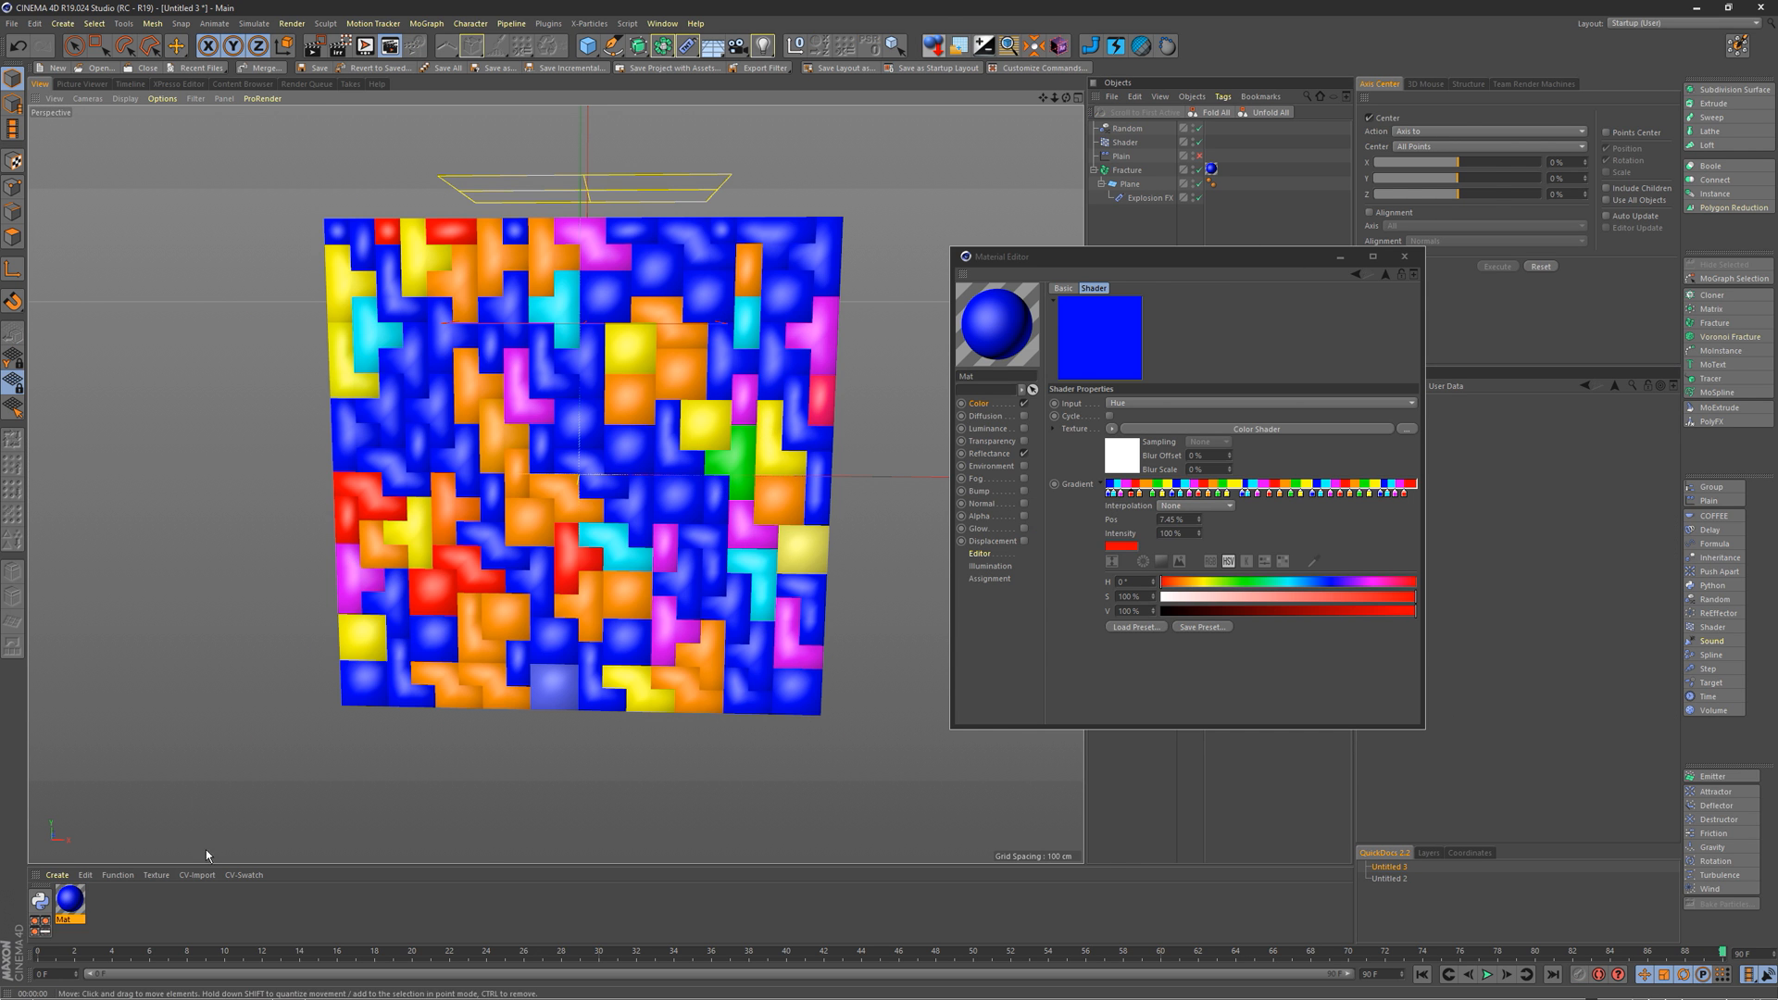
Step: Scrub the timeline back to about frame 85 and close the Material Editor to see the whole plane of pieces
left_click_drag(116, 952, 1627, 861)
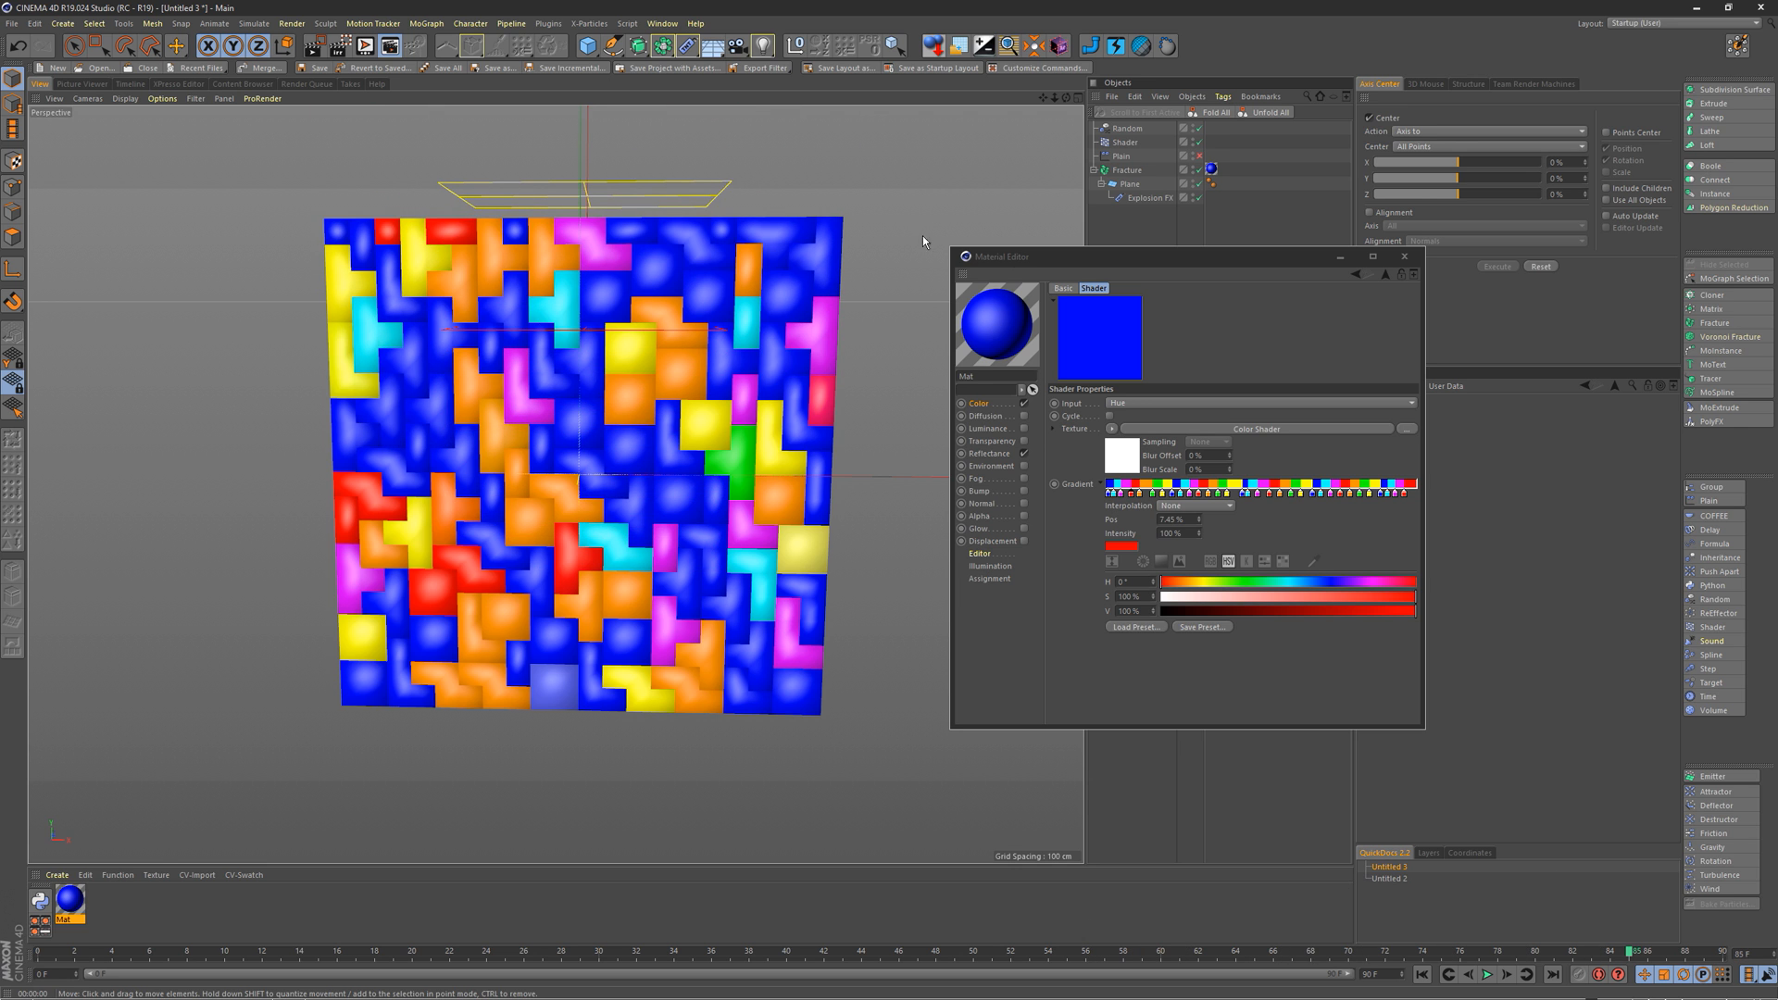
left_click_drag(1272, 262, 1339, 304)
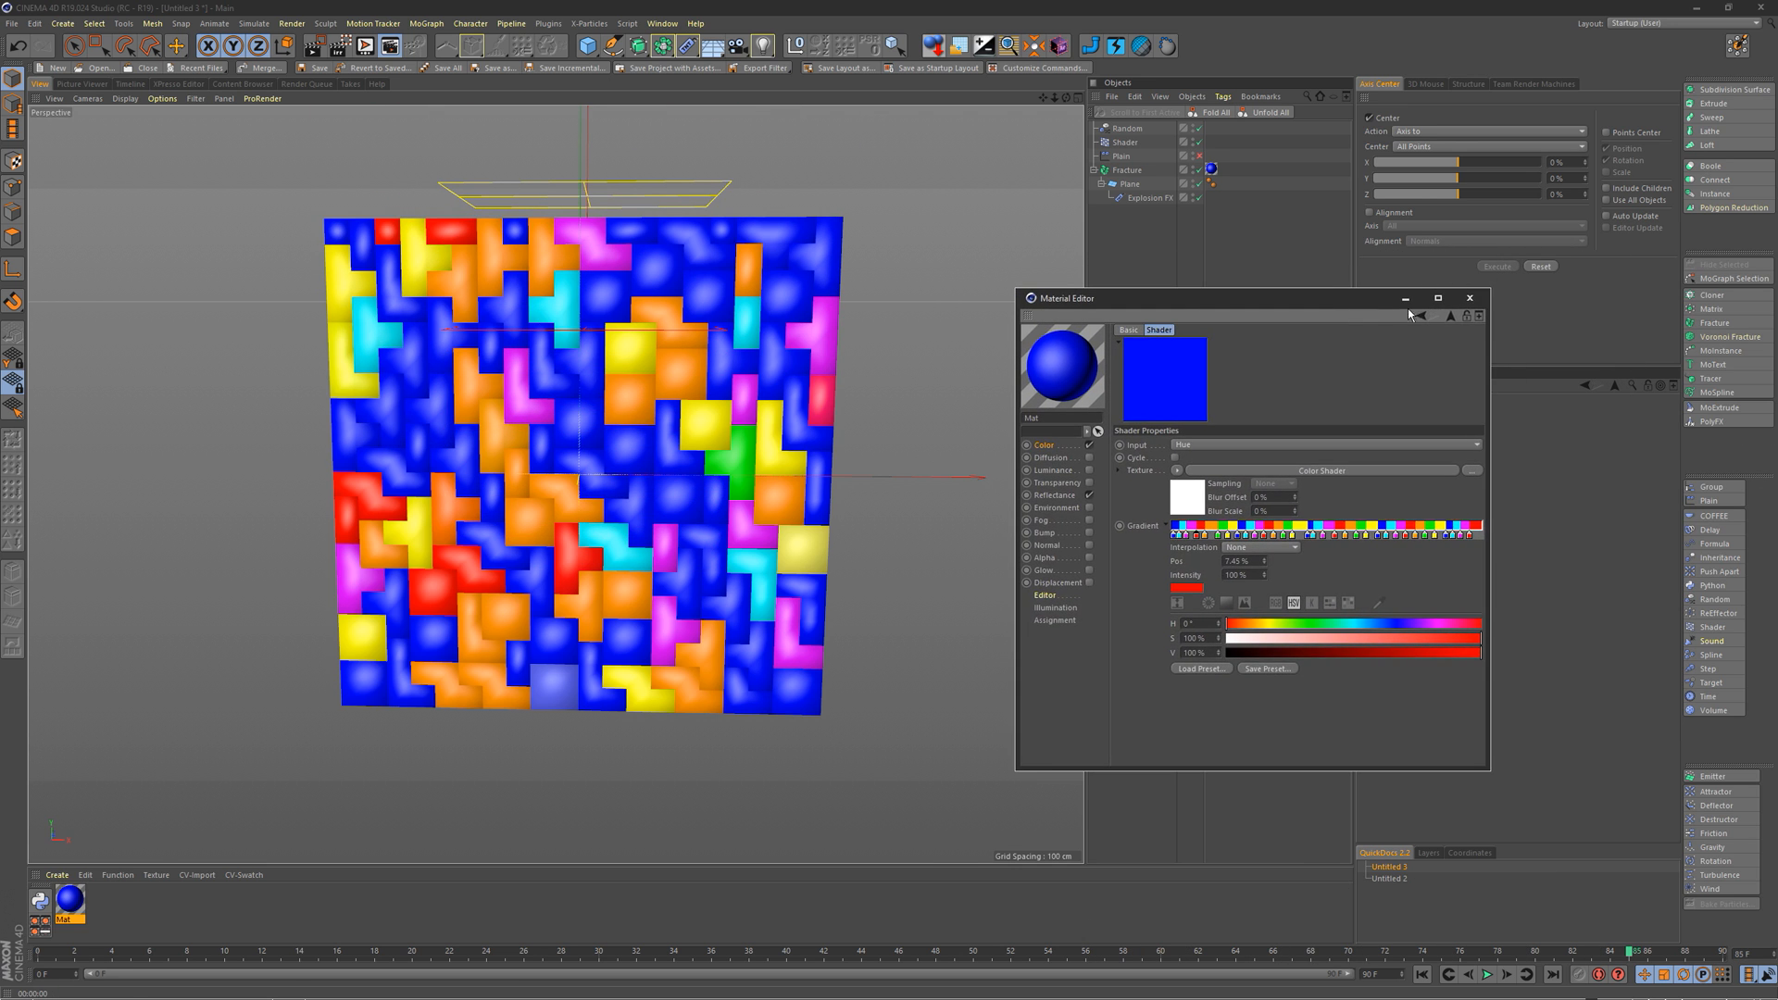
left_click(1469, 297)
scroll(526, 424, "up", 6)
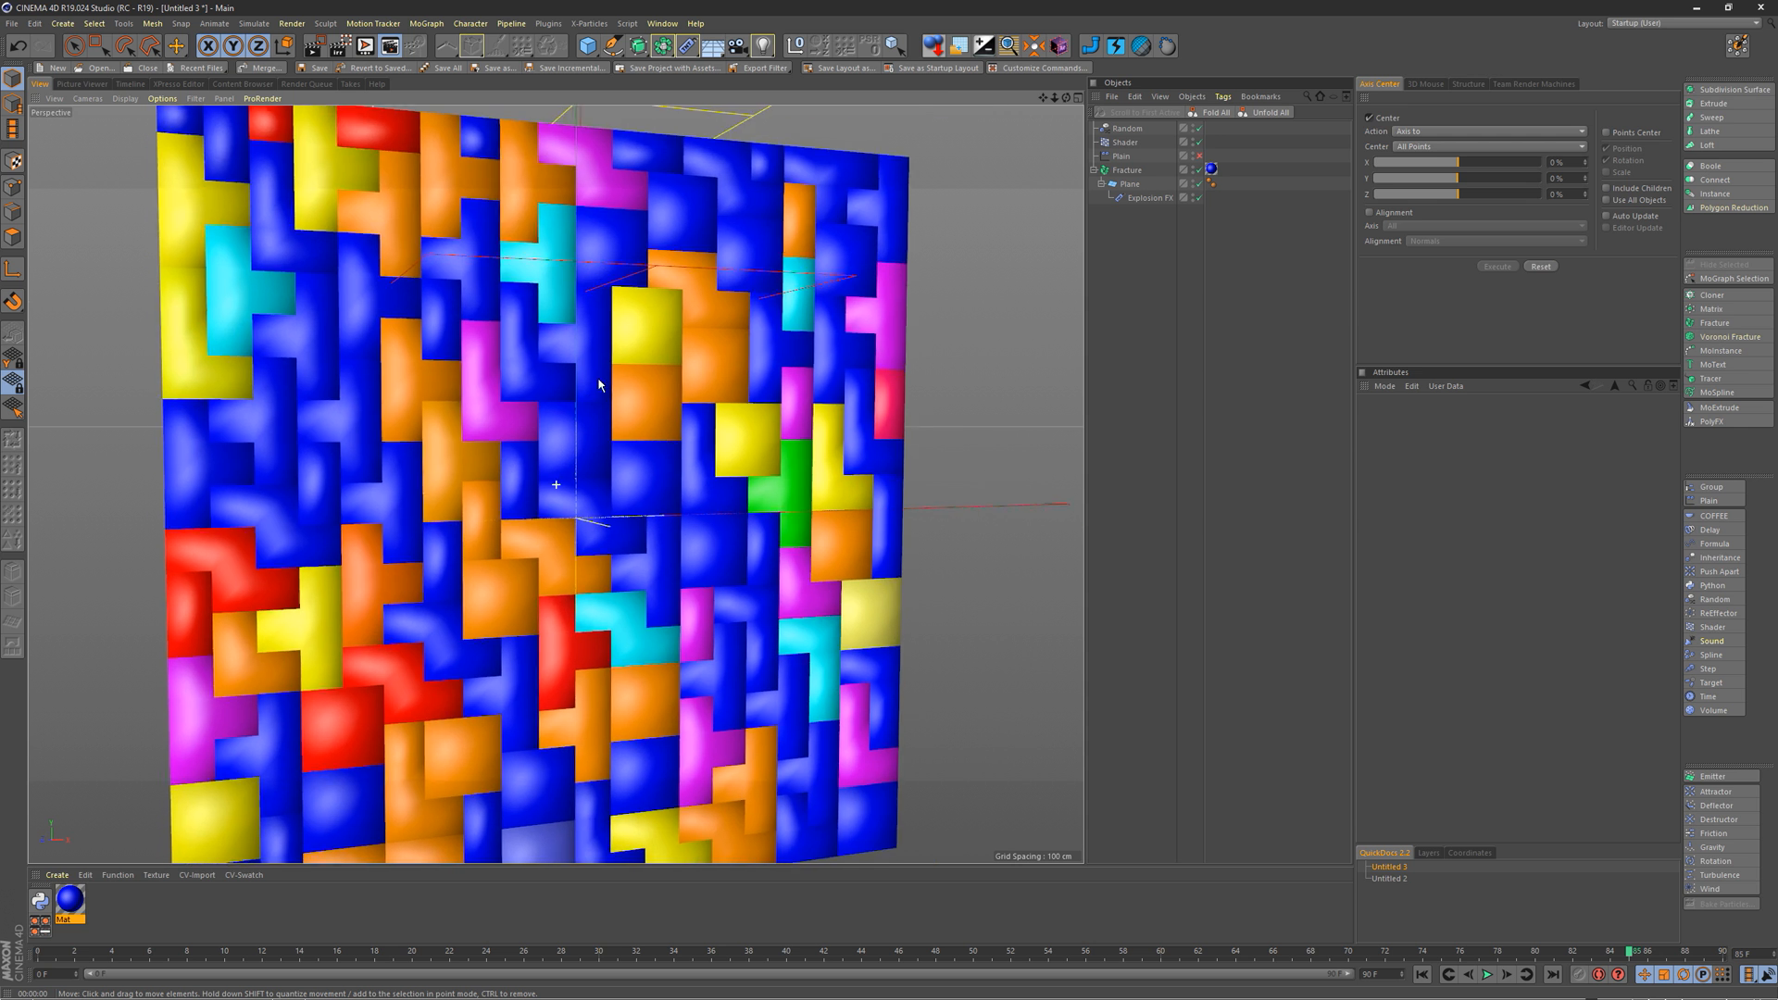
scroll(598, 385, "down", 5)
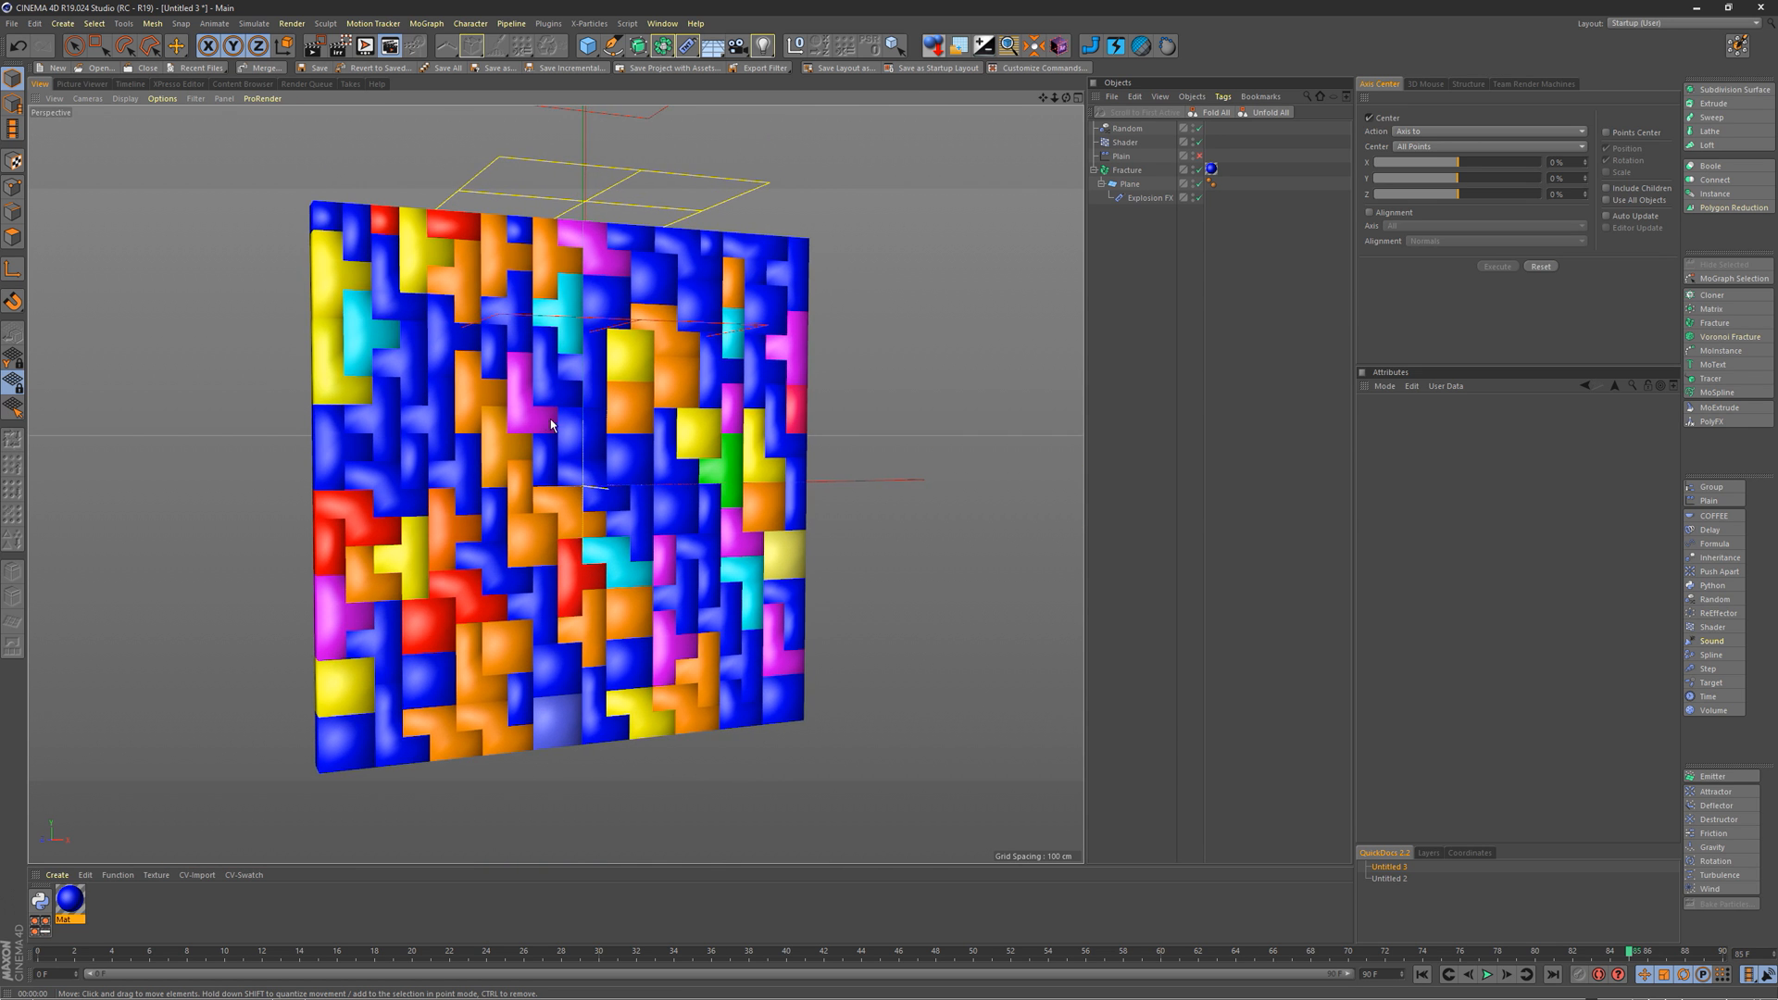
scroll(550, 422, "up", 2)
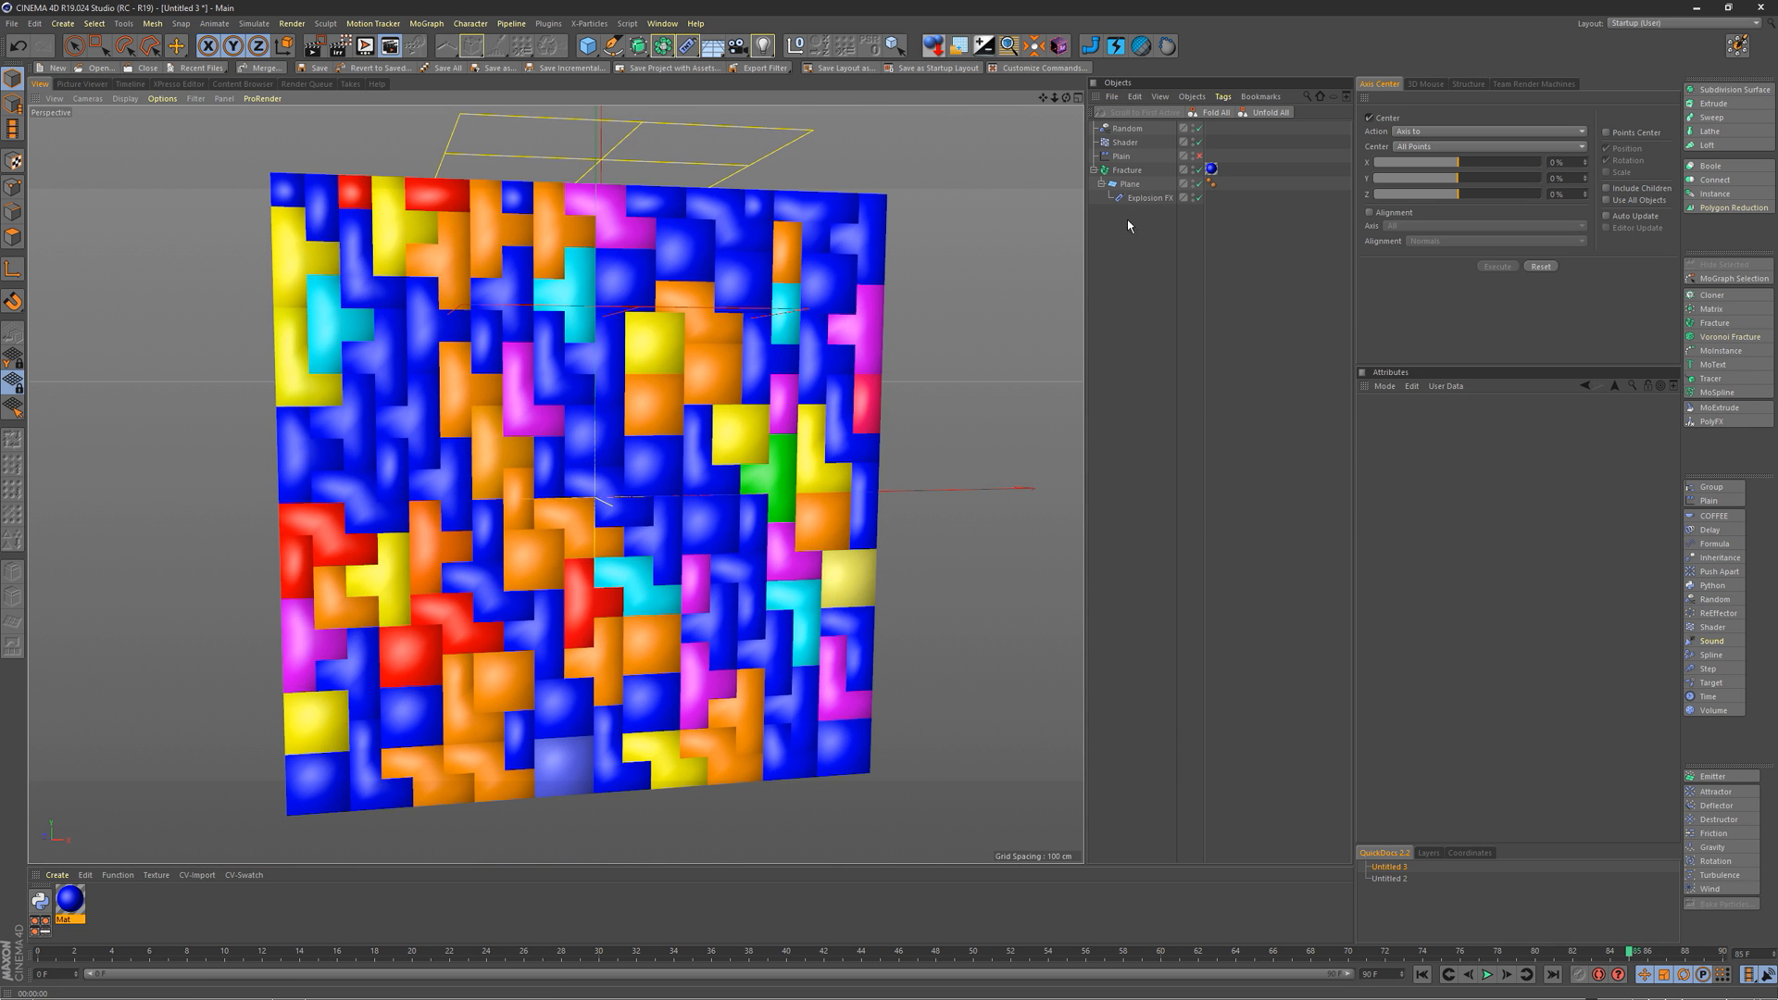
Step: Add a Bevel deformer and make it a child of the Plane, above Explosion FX
left_click(687, 45)
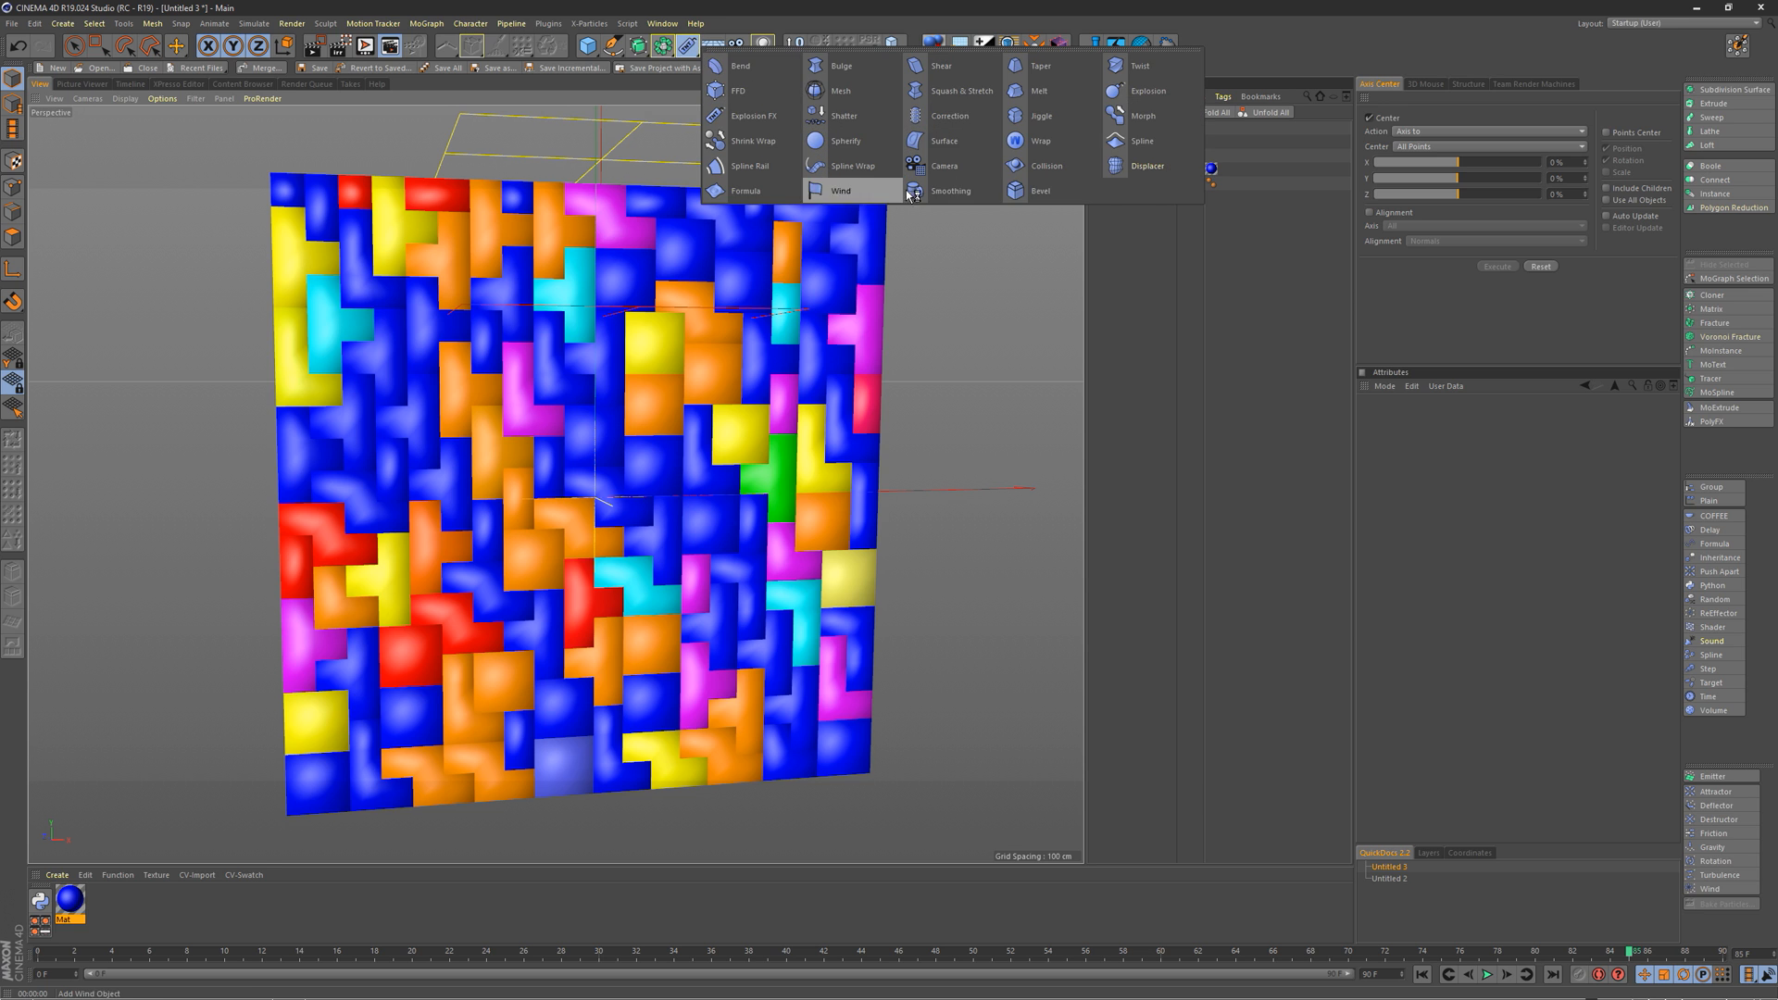
left_click(1028, 189)
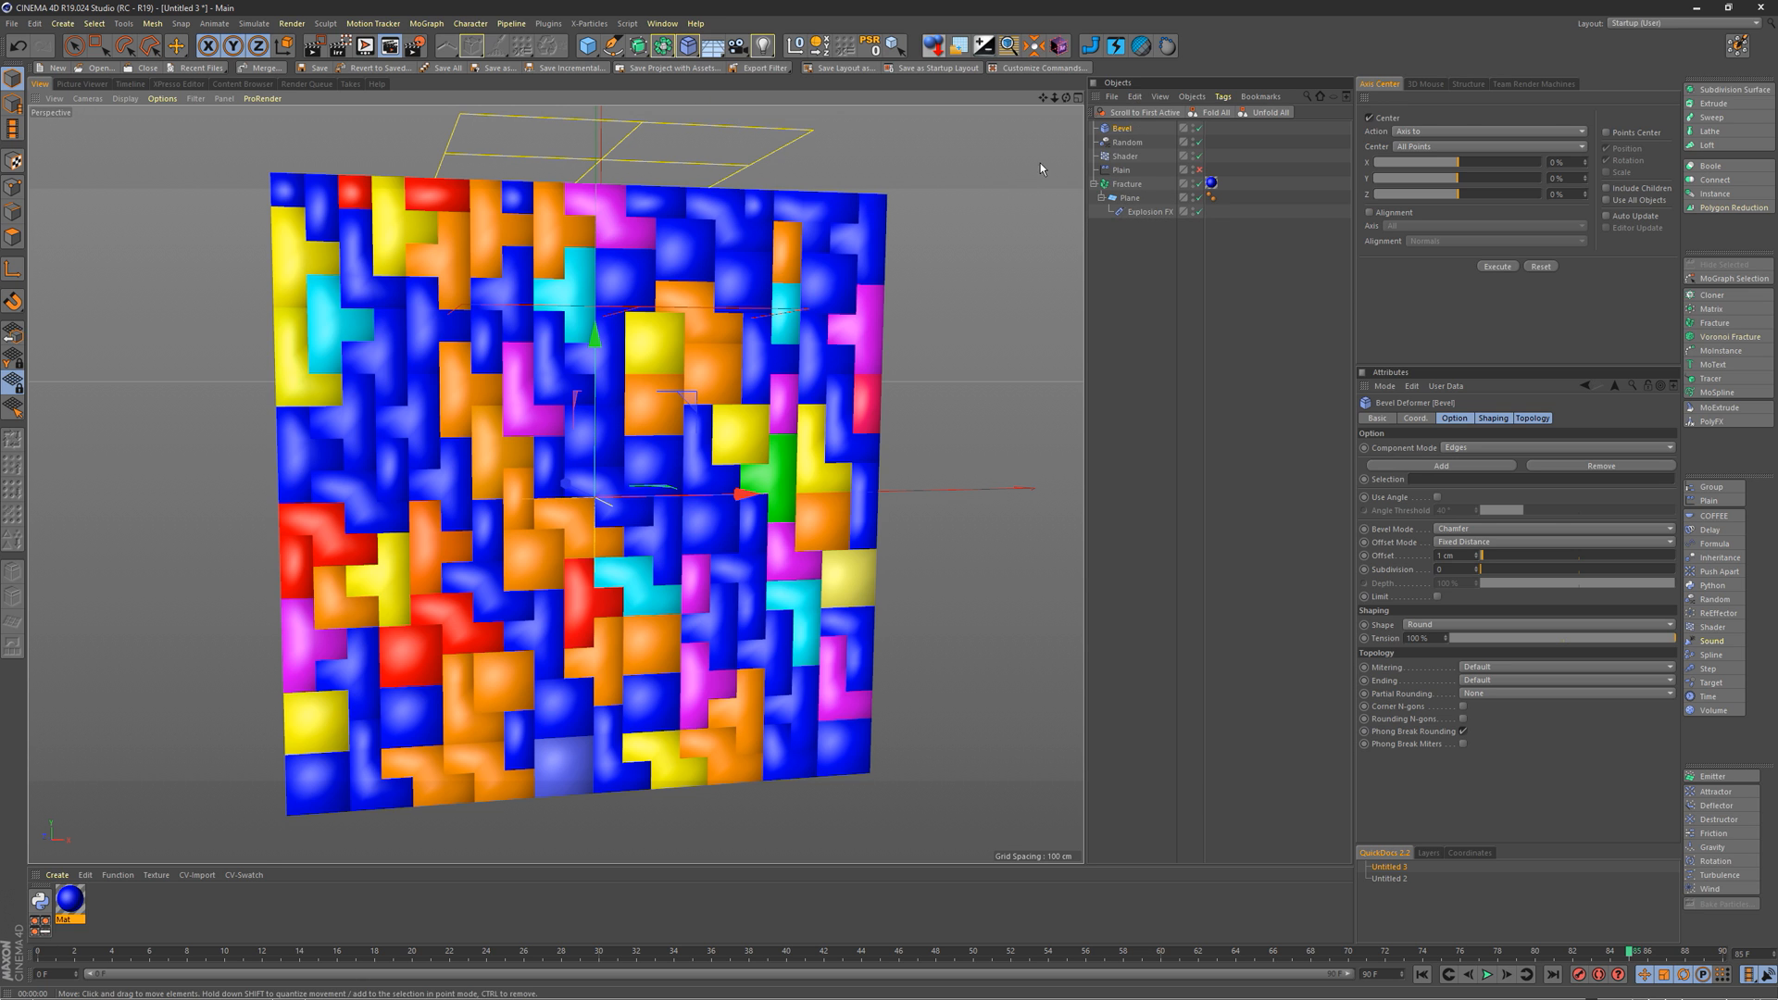
left_click_drag(1153, 248, 1153, 243)
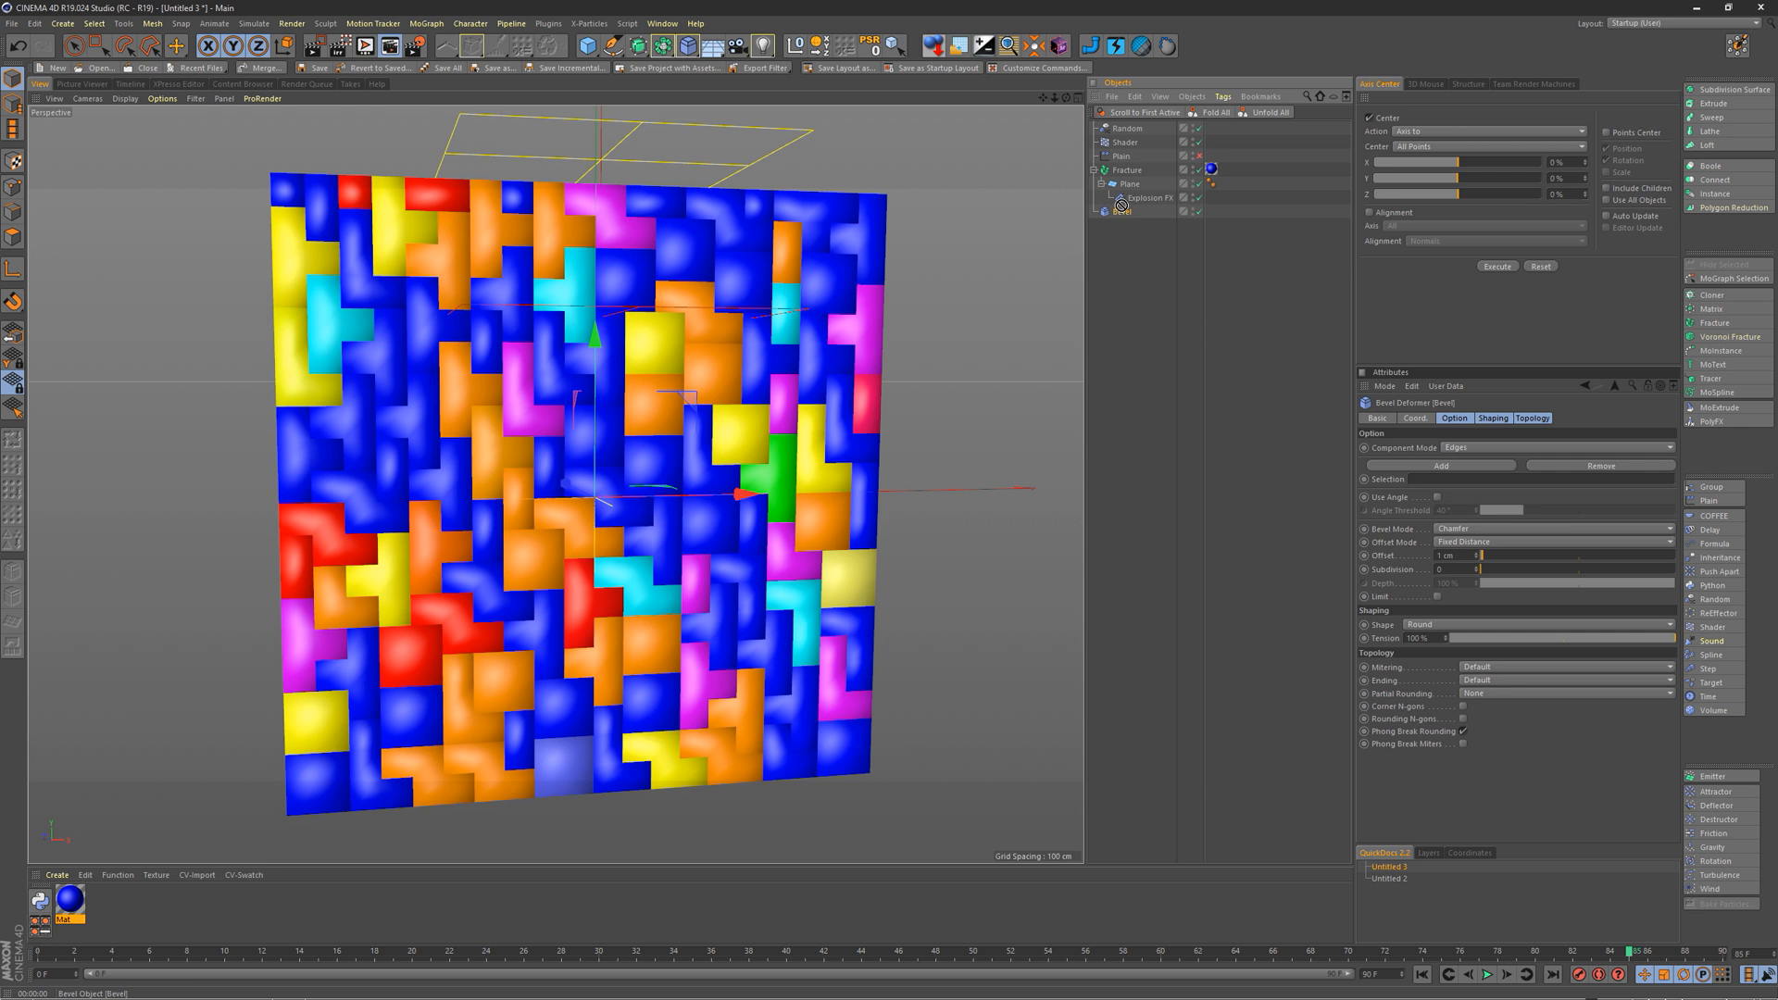
left_click_drag(1123, 195, 1123, 198)
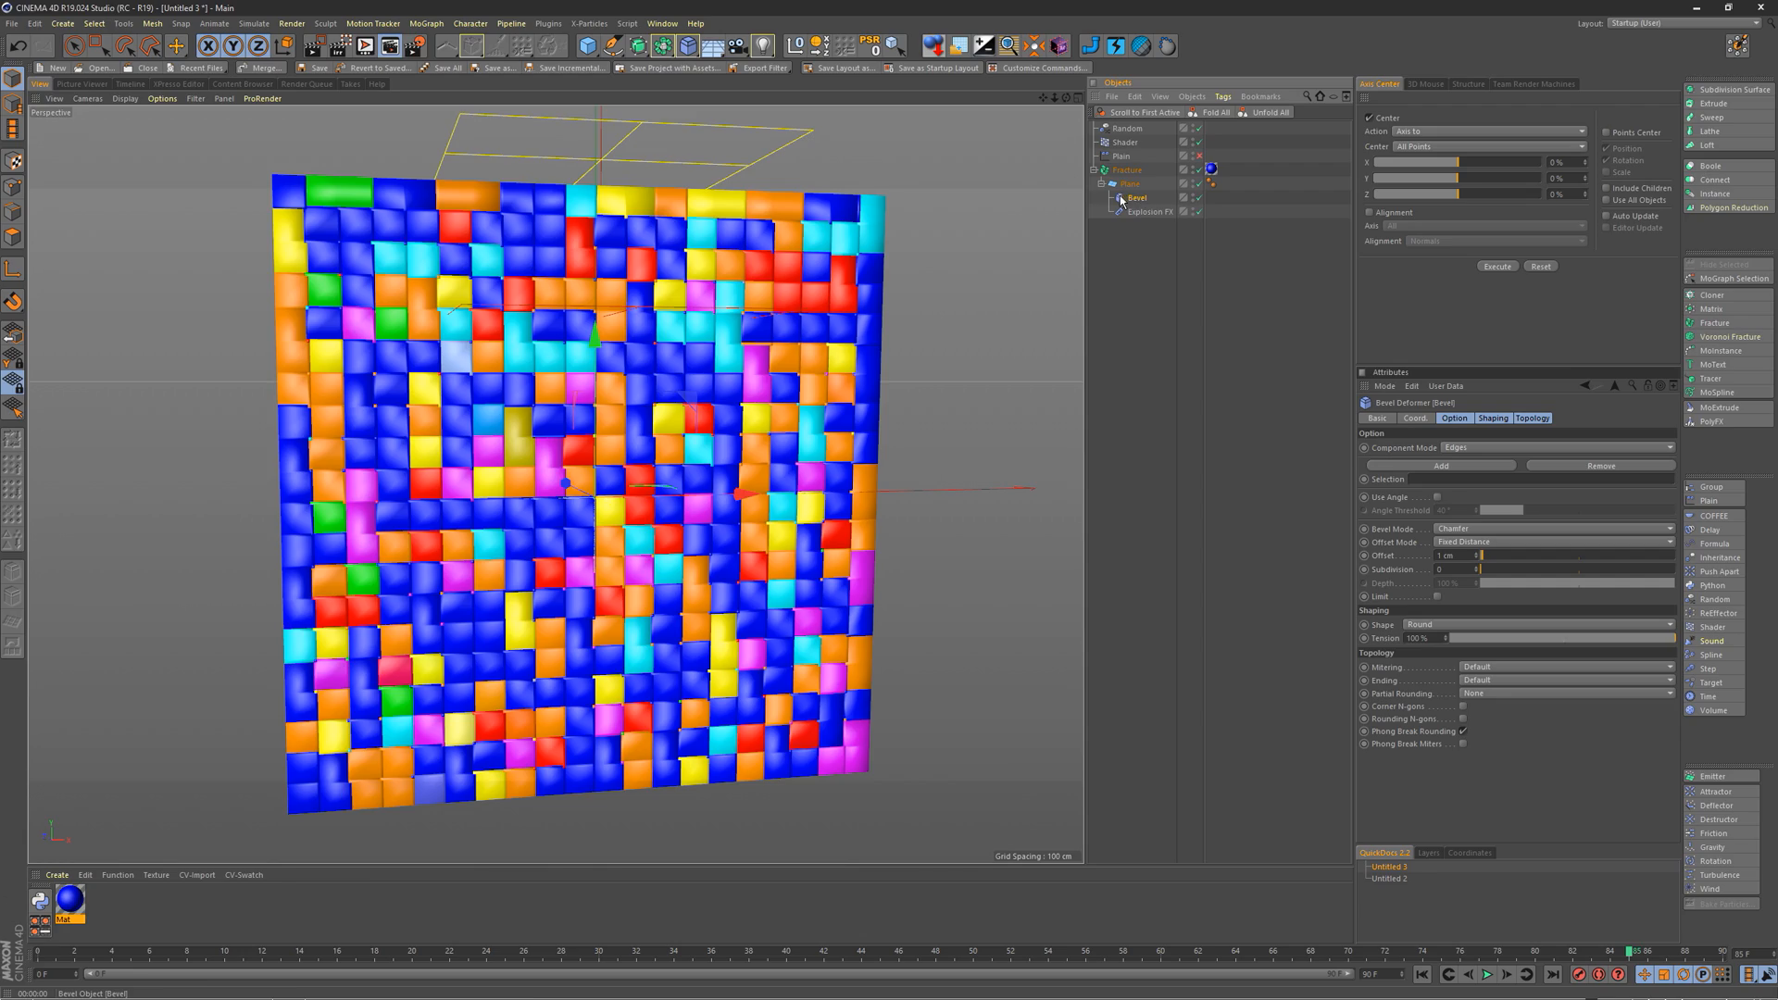
Step: Move the Bevel deformer below Explosion FX in the Plane's hierarchy so it is evaluated after the explosion
right_click_drag(606, 323, 646, 322, "alt")
mouse_move(645, 323)
left_mouse_down("alt")
mouse_move(583, 348)
mouse_move(631, 369)
mouse_move(616, 338)
left_mouse_up("alt")
middle_click_drag(616, 338, 601, 277, "alt")
left_click_drag(602, 277, 604, 304, "alt")
right_click_drag(604, 304, 567, 307, "alt")
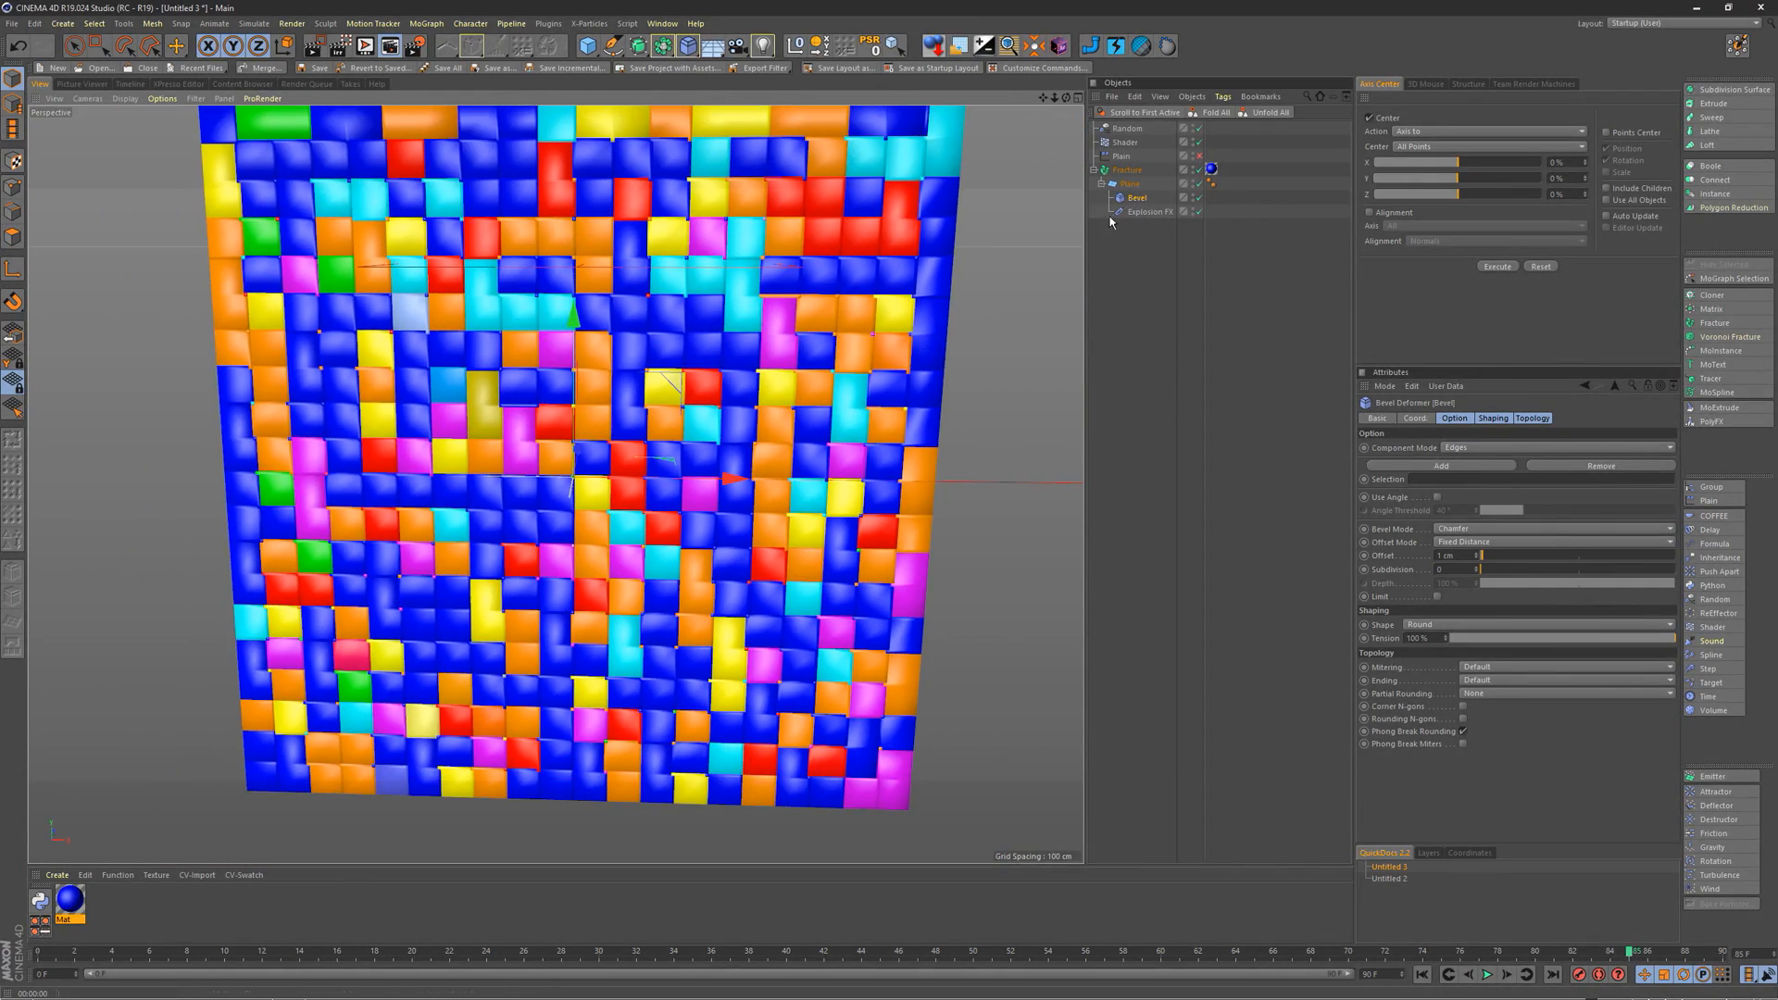
left_click_drag(1134, 197, 1128, 217)
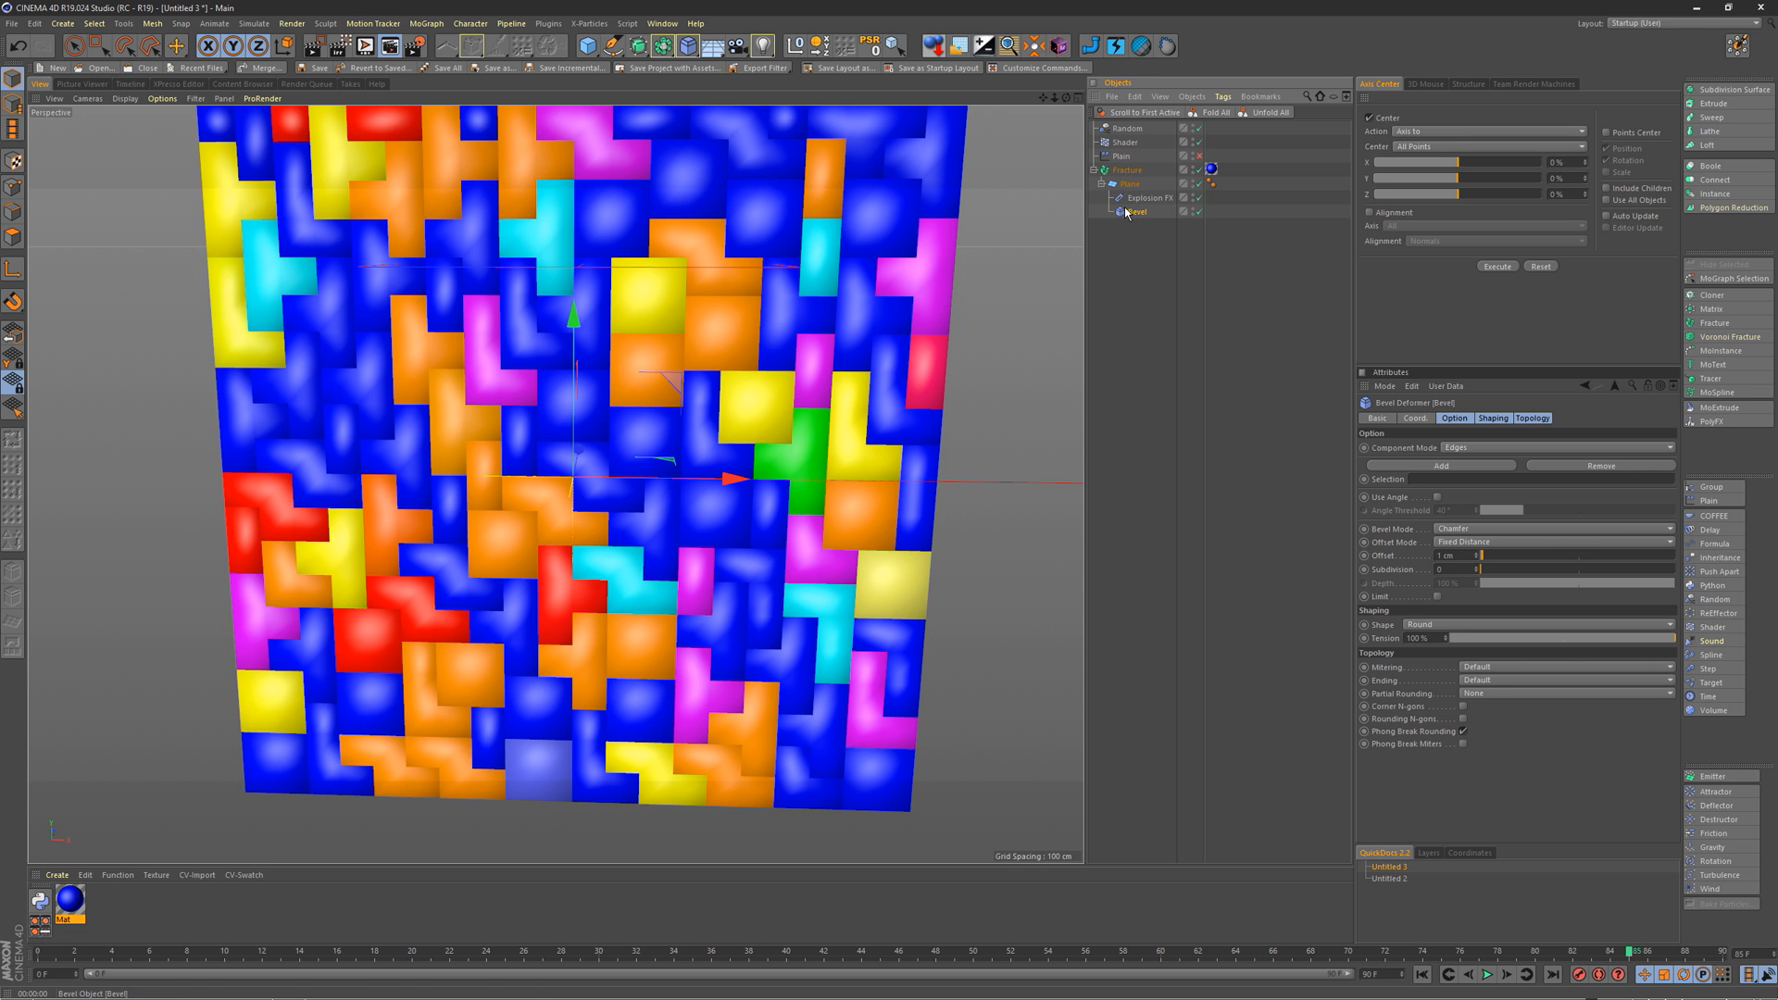
Step: Set the Phong Angle of the Plane's Phong tag to 0°
middle_click_drag(572, 298, 567, 356, "alt")
right_click_drag(553, 352, 525, 348, "alt")
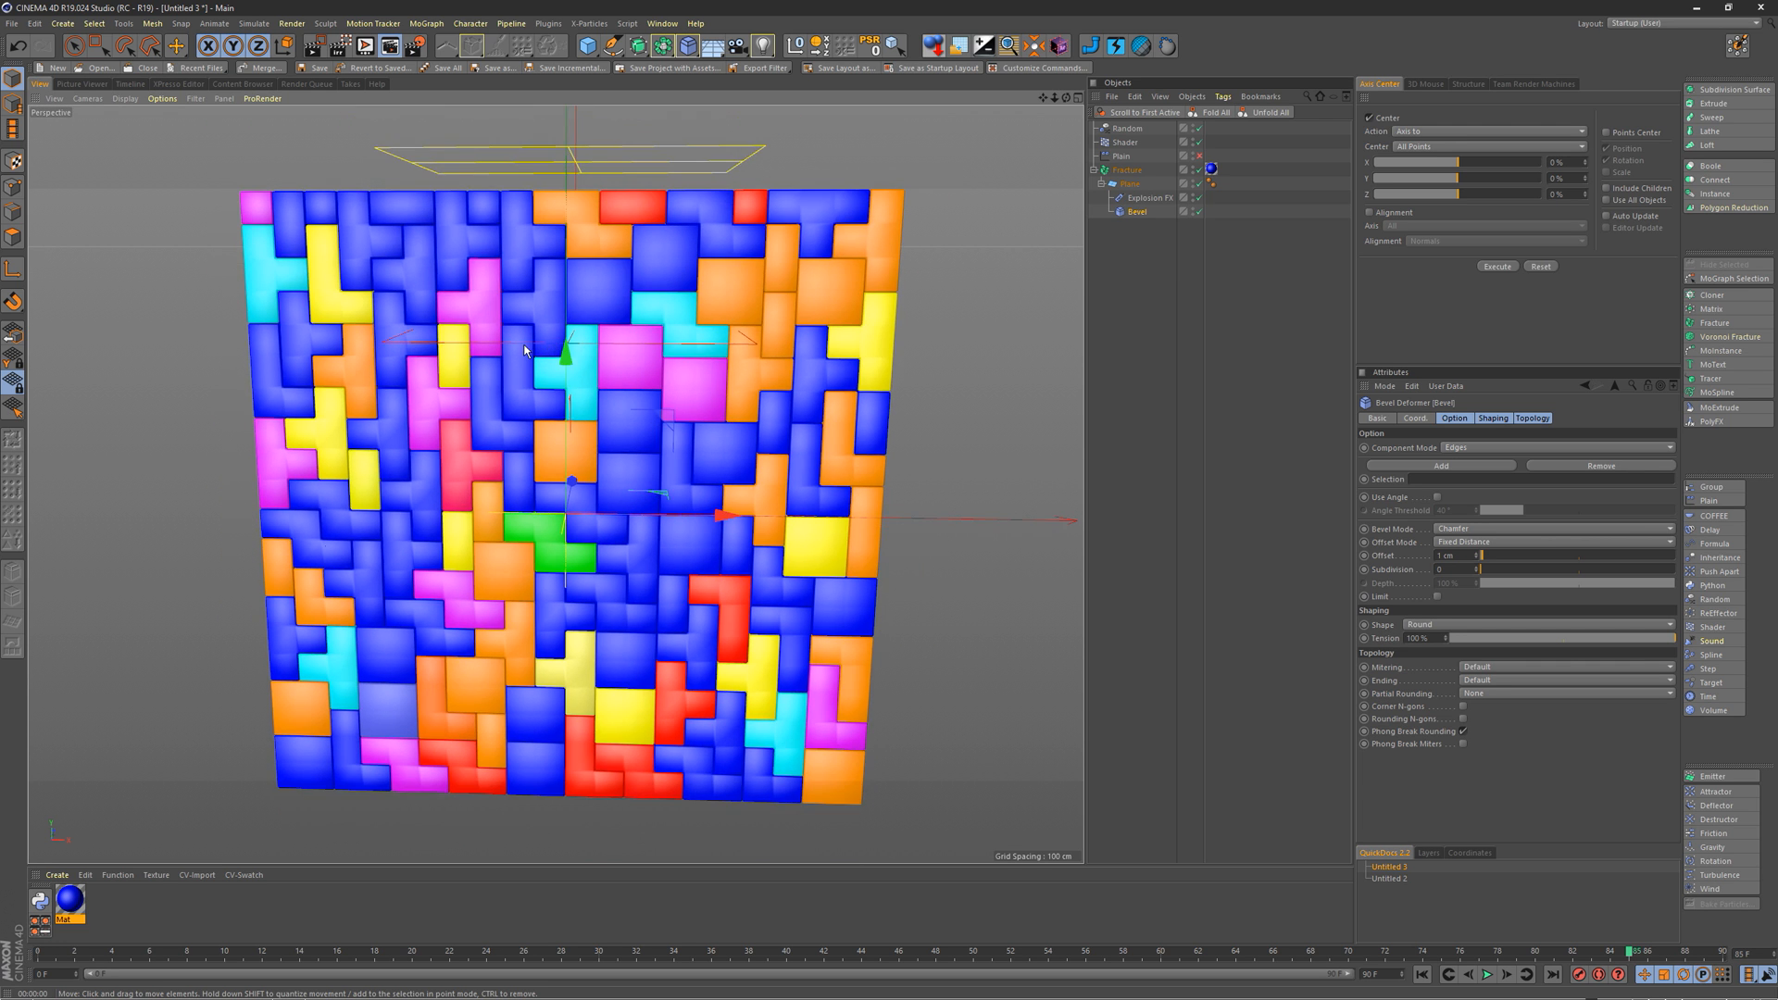
left_click_drag(524, 350, 597, 477, "alt")
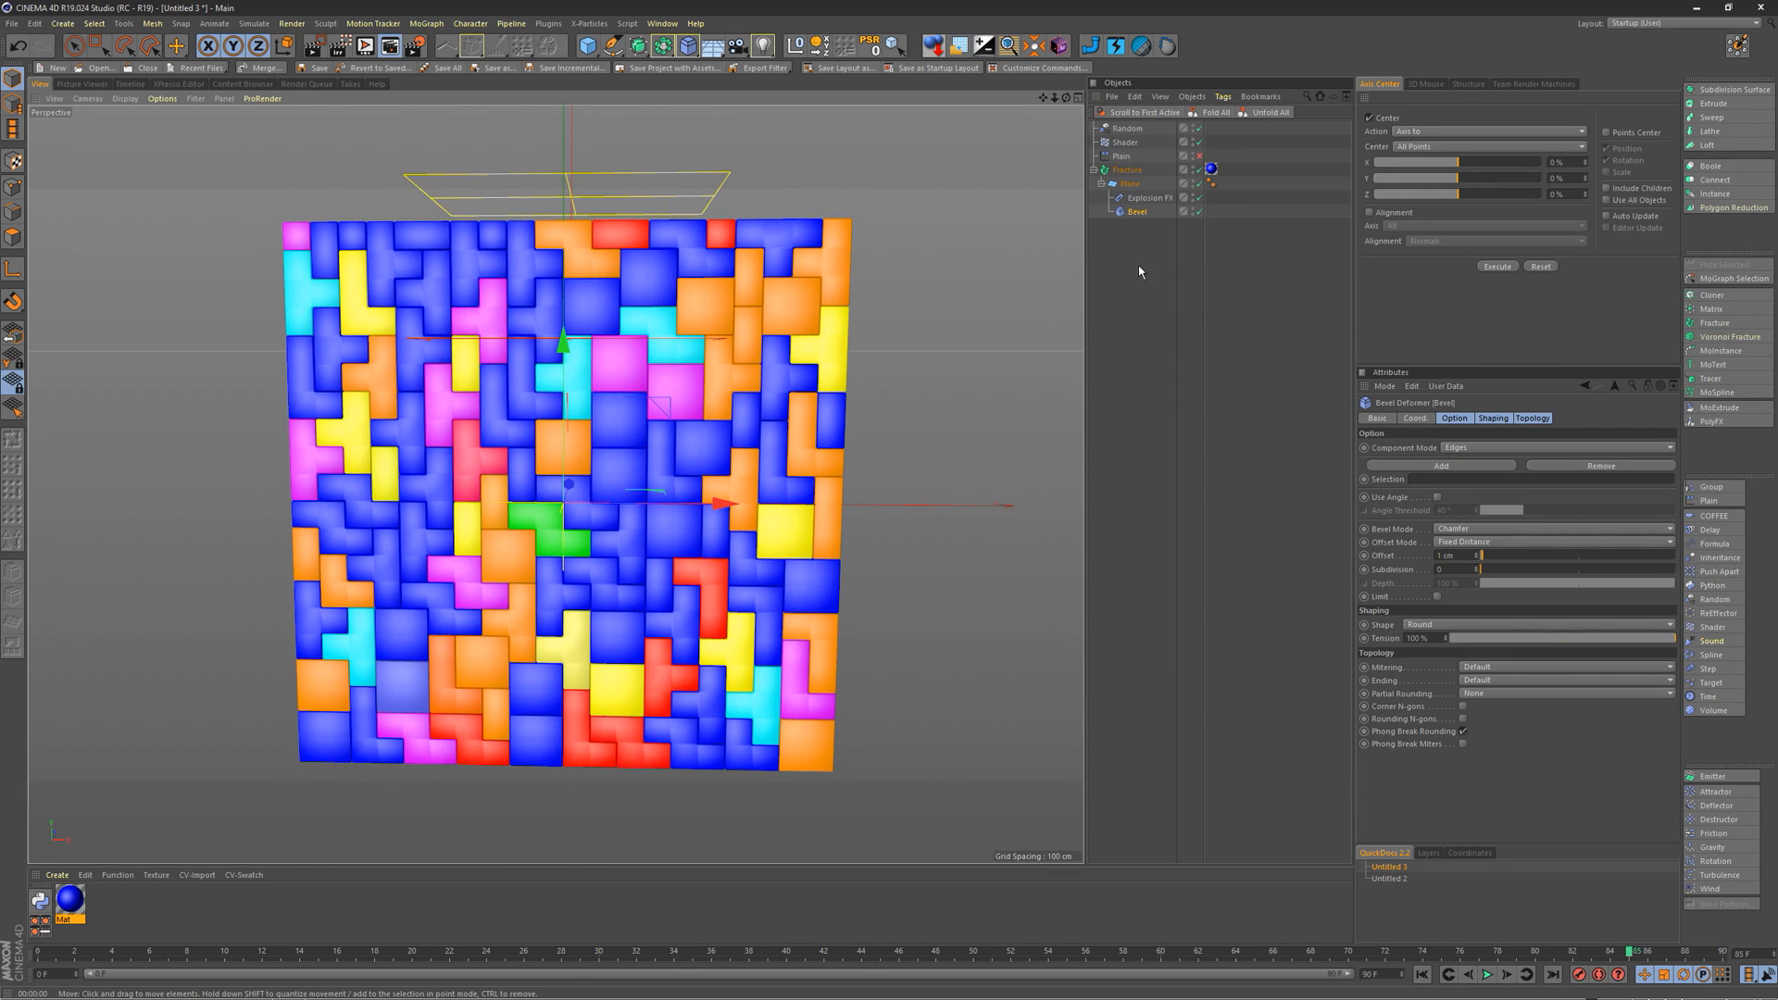
left_click(1209, 184)
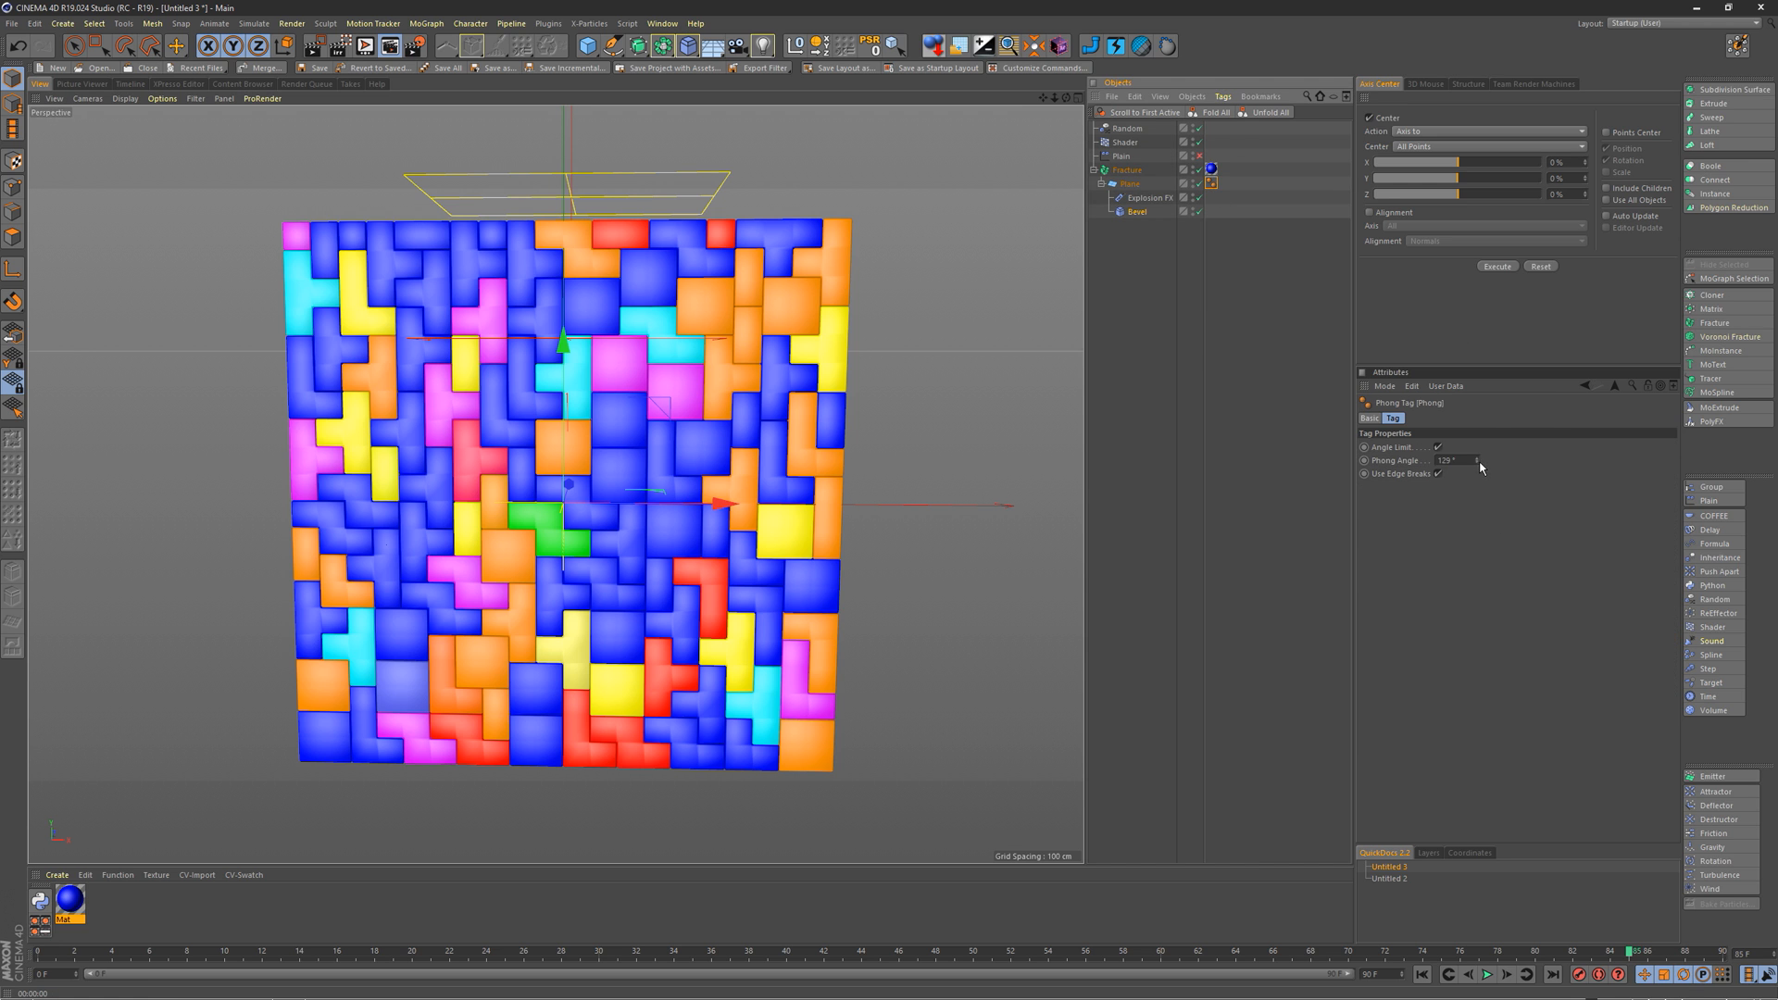
left_click(1478, 460)
left_click_drag(1488, 518, 1503, 632)
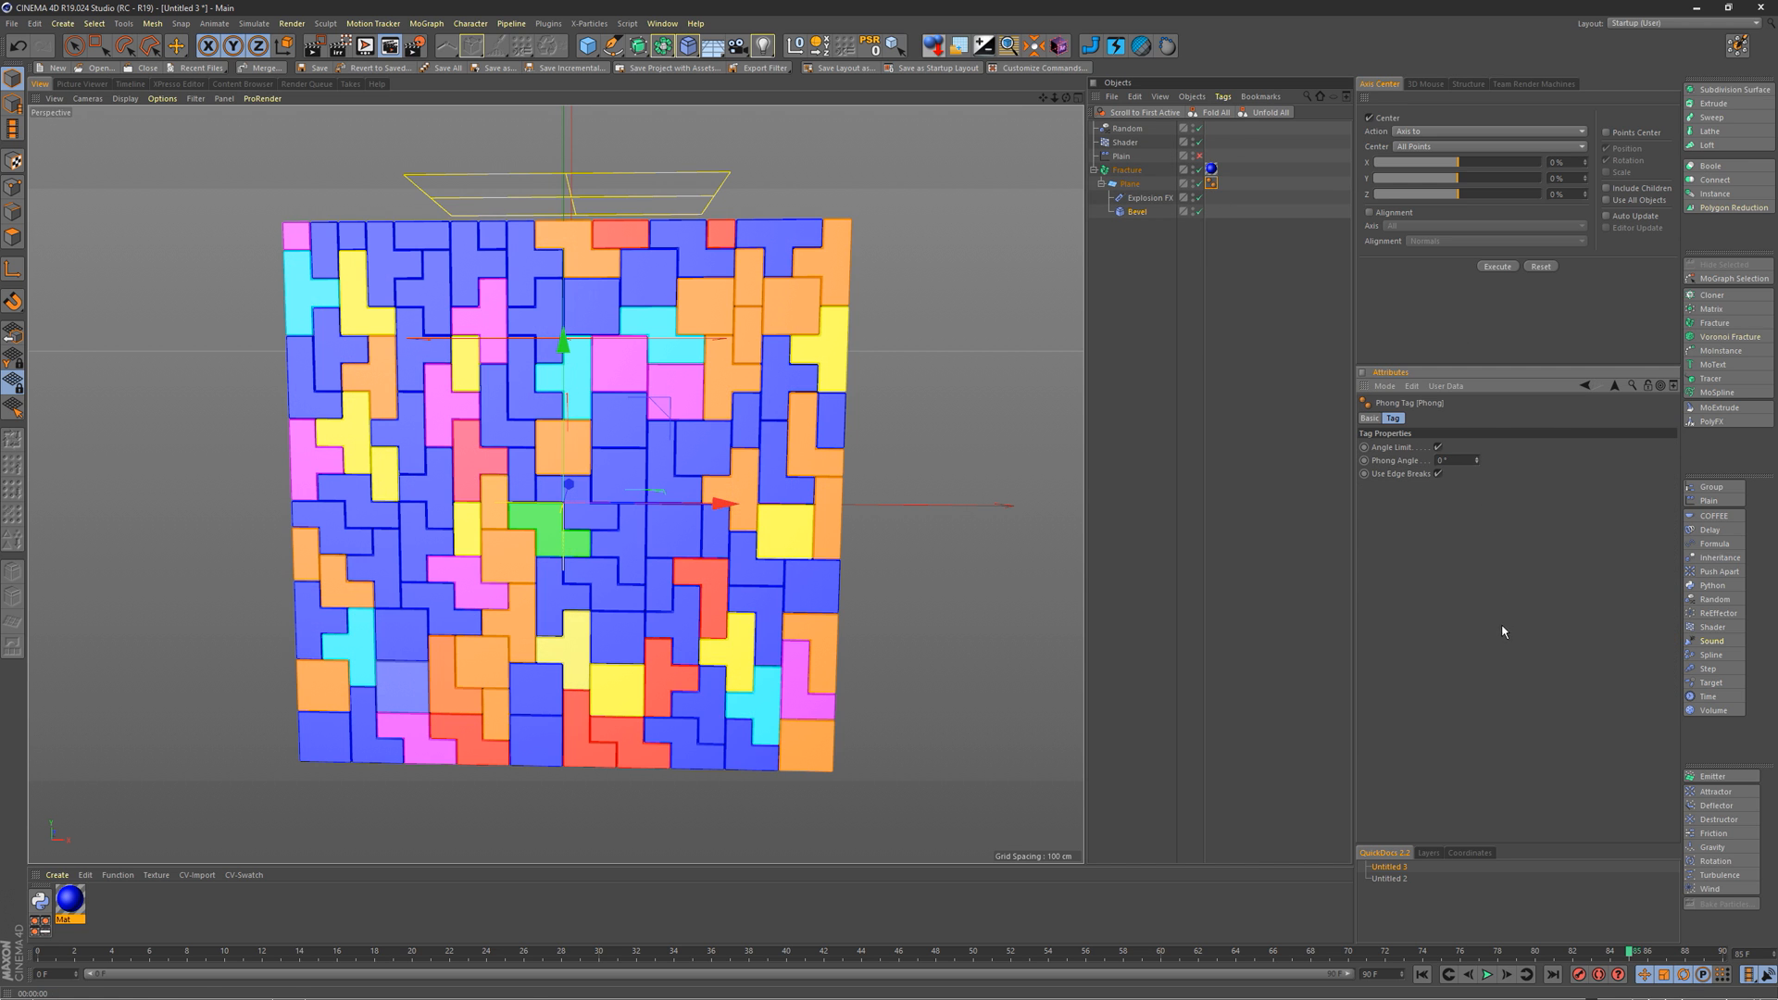
Step: Set the Bevel deformer's Offset to 3 cm
left_click_drag(601, 503, 559, 413, "alt")
scroll(623, 430, "up", 5)
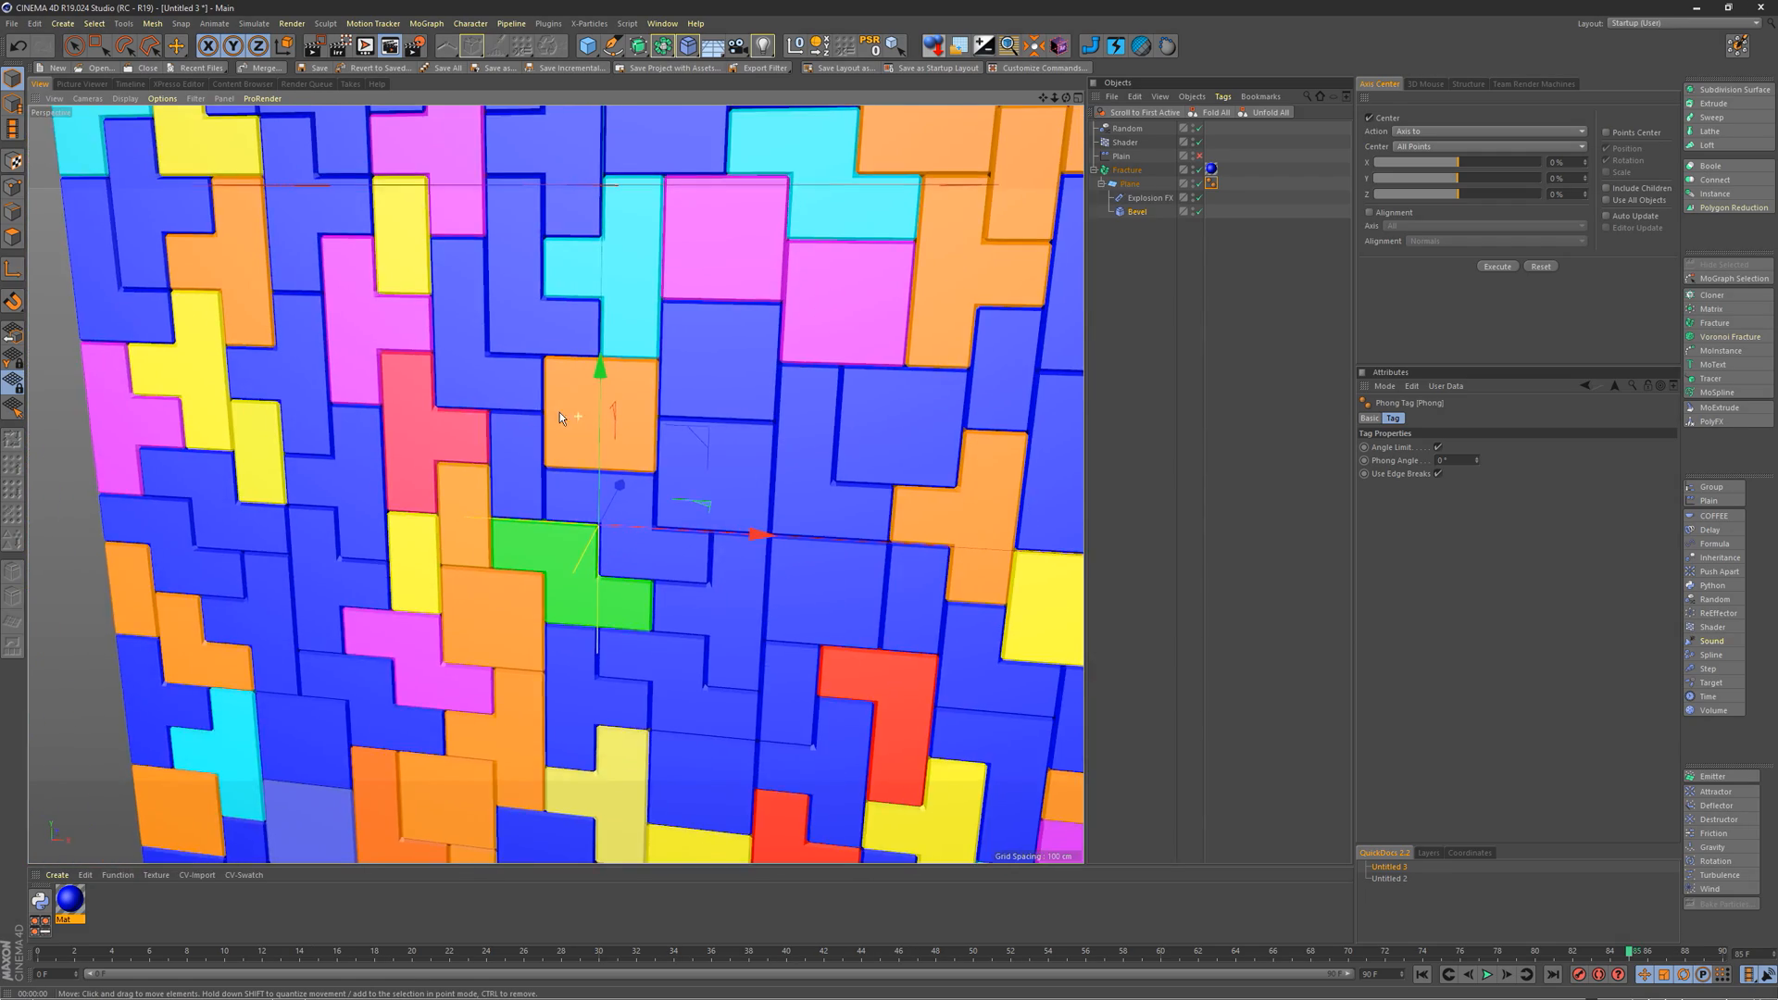
middle_click_drag(660, 384, 548, 400, "alt")
left_click_drag(579, 406, 737, 343, "alt")
middle_click_drag(738, 339, 752, 347, "alt")
right_click_drag(752, 347, 720, 341, "alt")
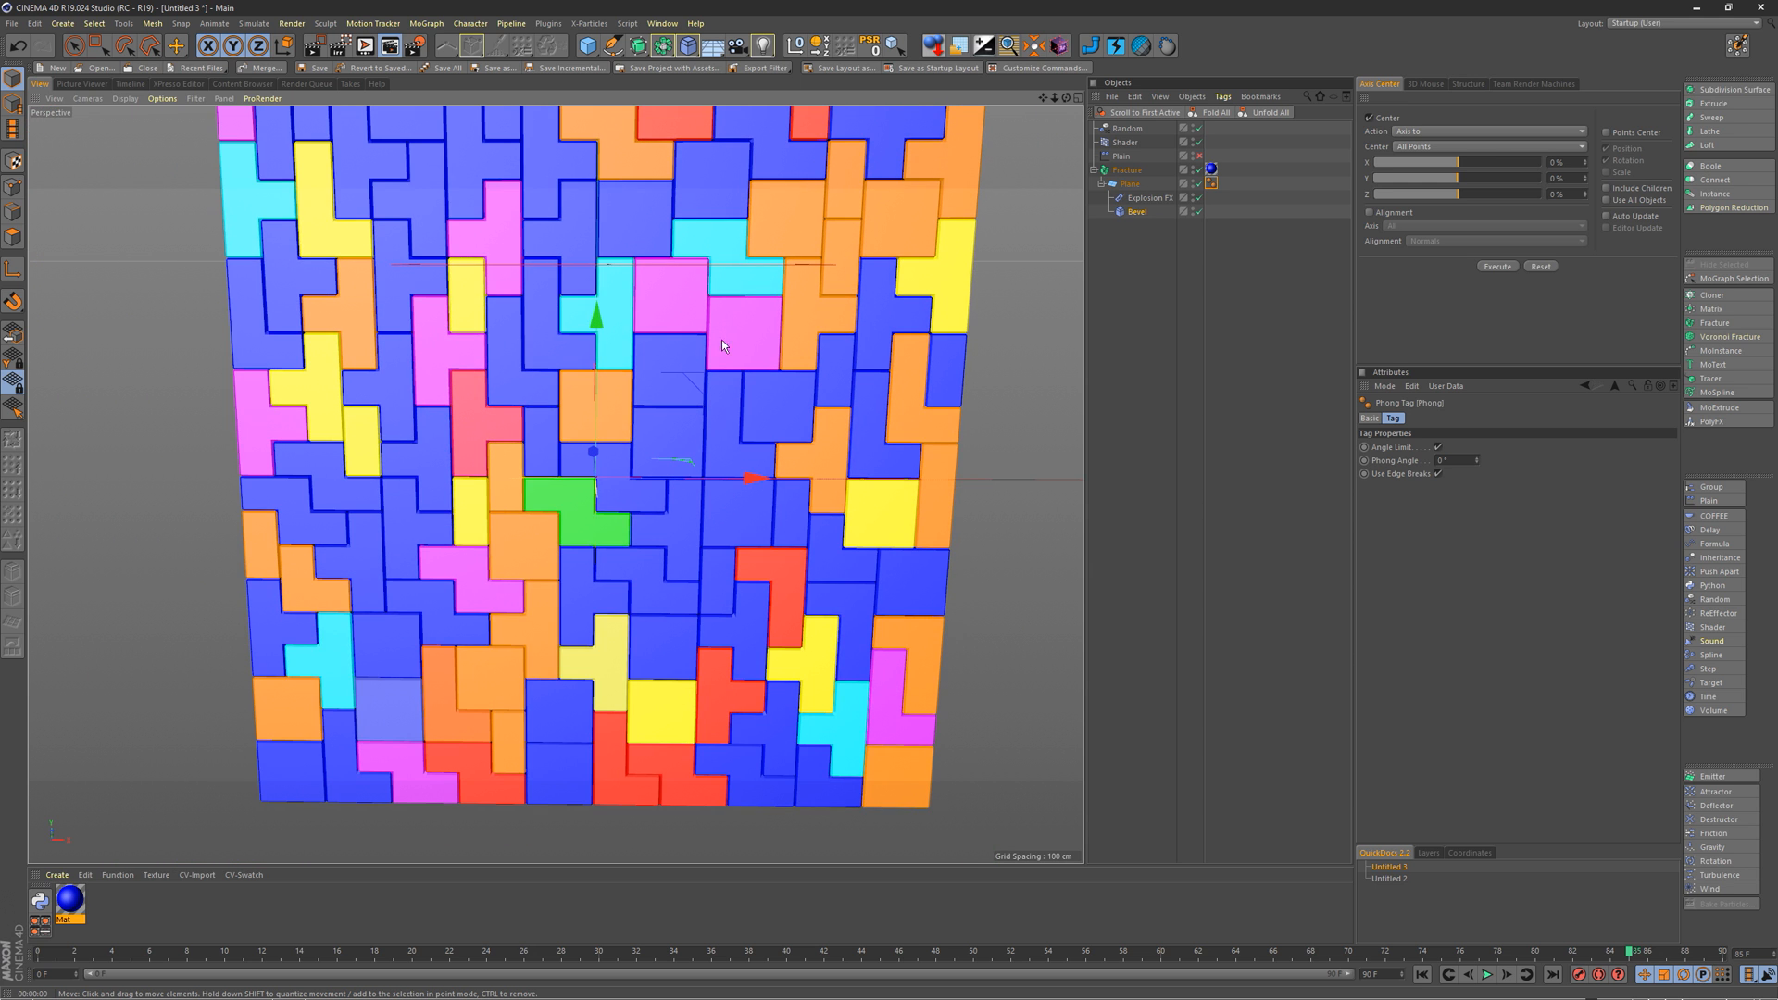
left_click(1139, 212)
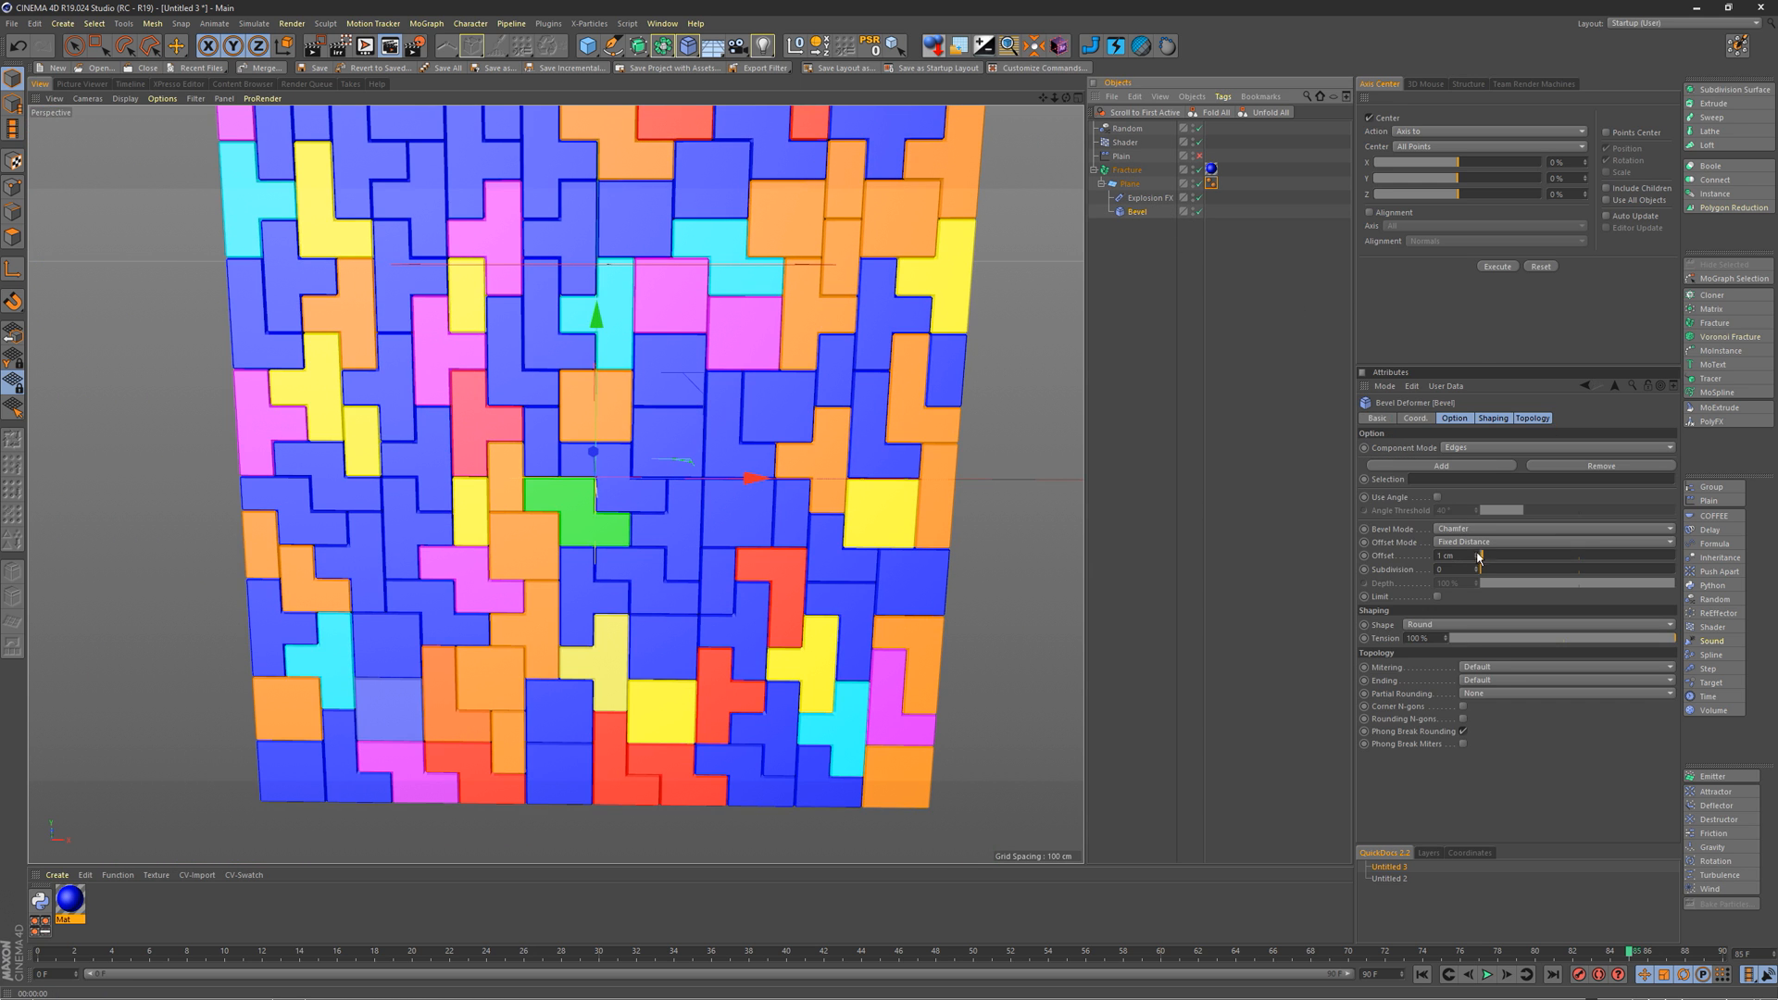
left_click(1476, 553)
left_click(1476, 553)
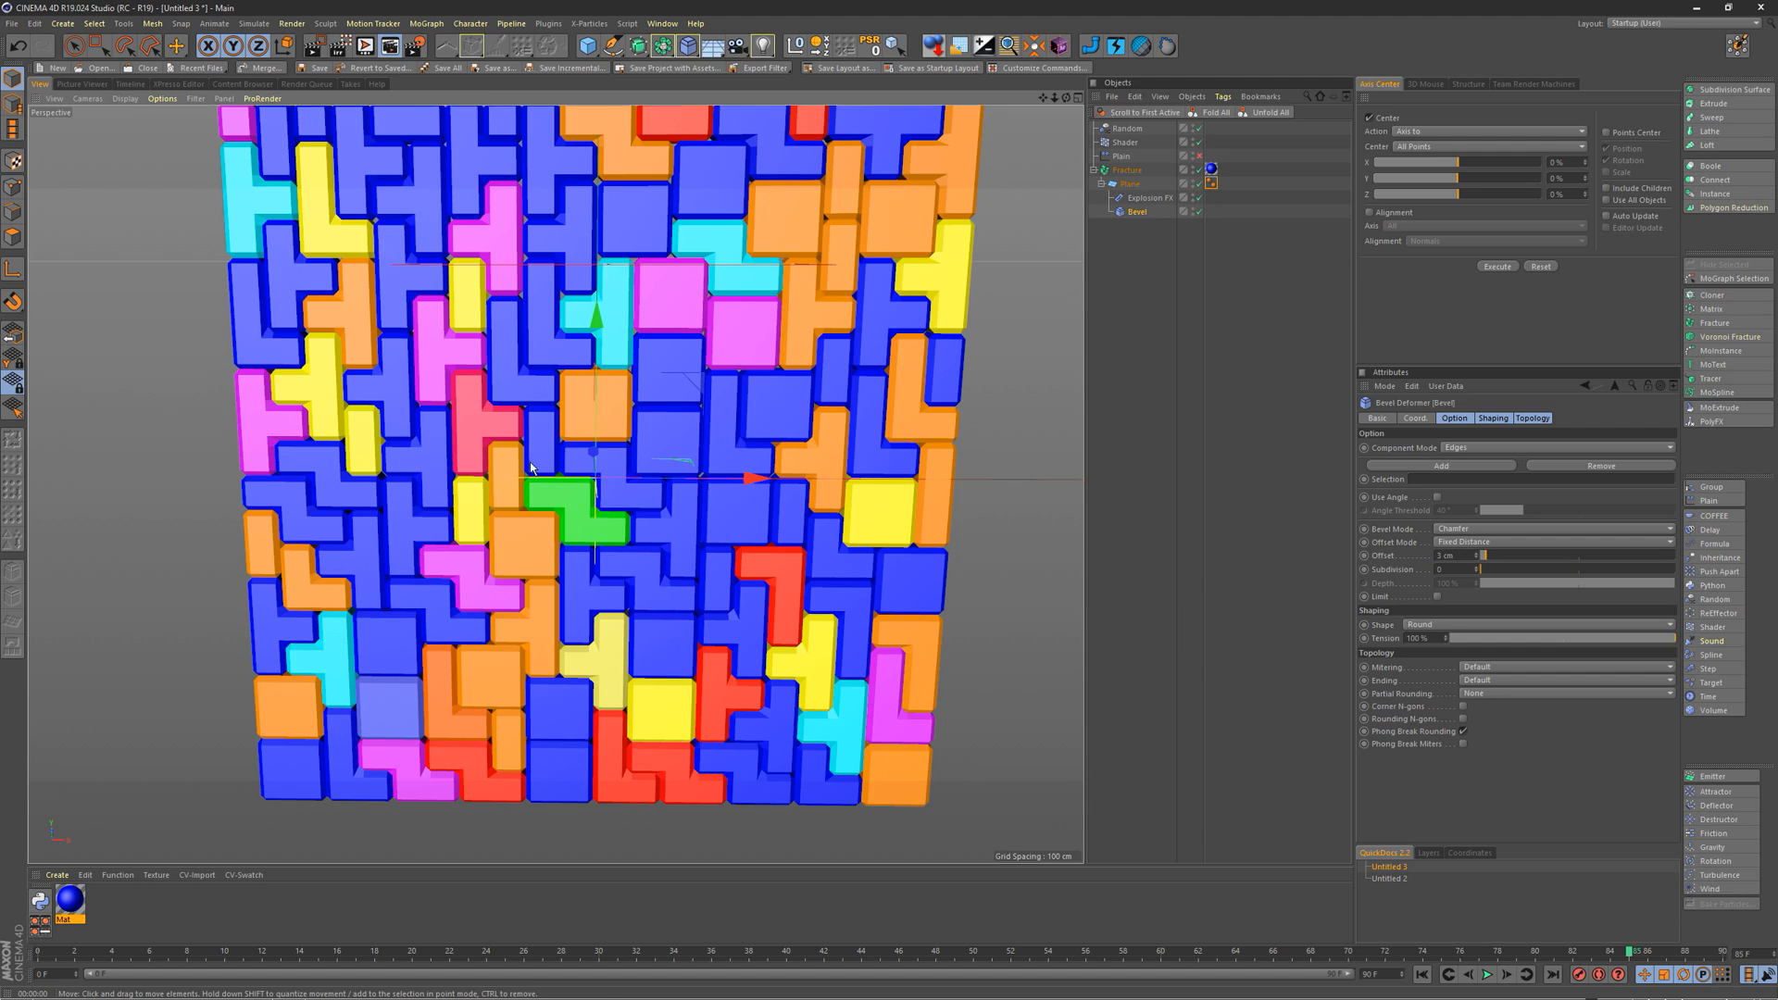
Step: Examine the bevelled edges of the pieces up close and across the whole plane
left_click_drag(699, 287, 612, 277, "alt")
middle_click_drag(611, 276, 600, 355, "alt")
right_click_drag(600, 354, 750, 325, "alt")
left_click_drag(600, 356, 639, 393, "alt")
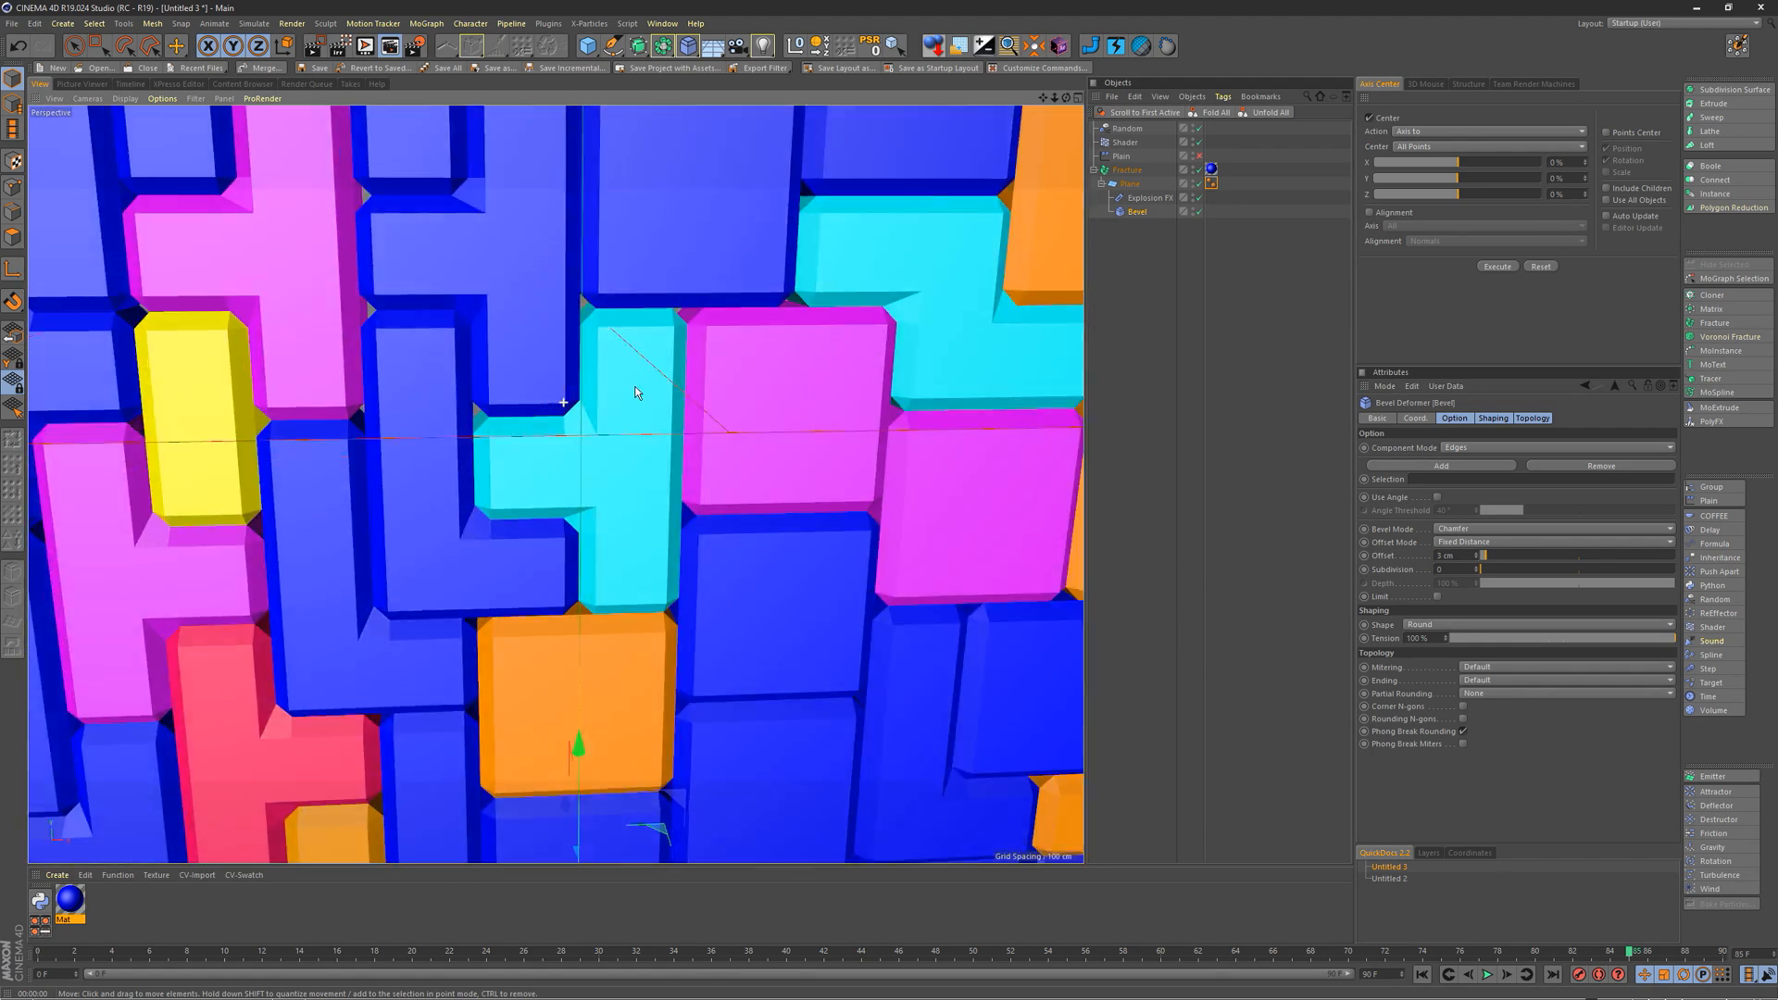
right_click_drag(545, 424, 641, 392, "alt")
mouse_move(569, 414)
left_mouse_down("alt")
mouse_move(517, 402)
mouse_move(548, 437)
left_mouse_up("alt")
scroll(548, 442, "down", 10)
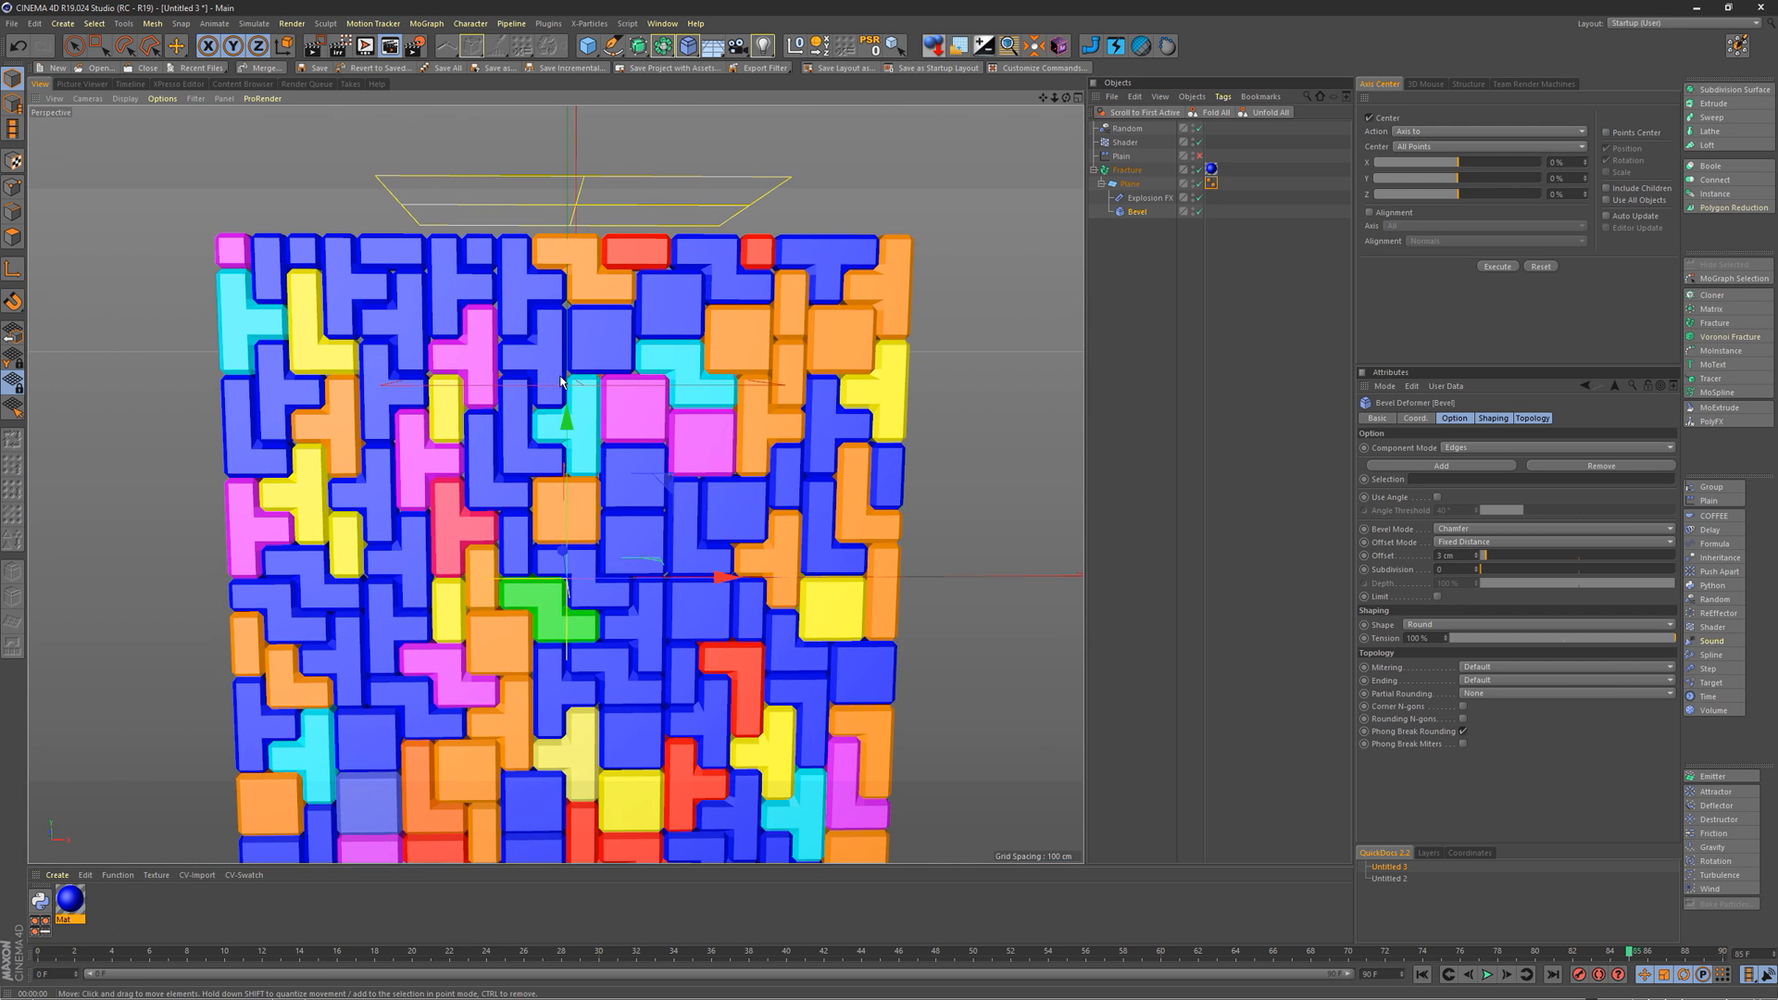
middle_click_drag(597, 310, 592, 218, "alt")
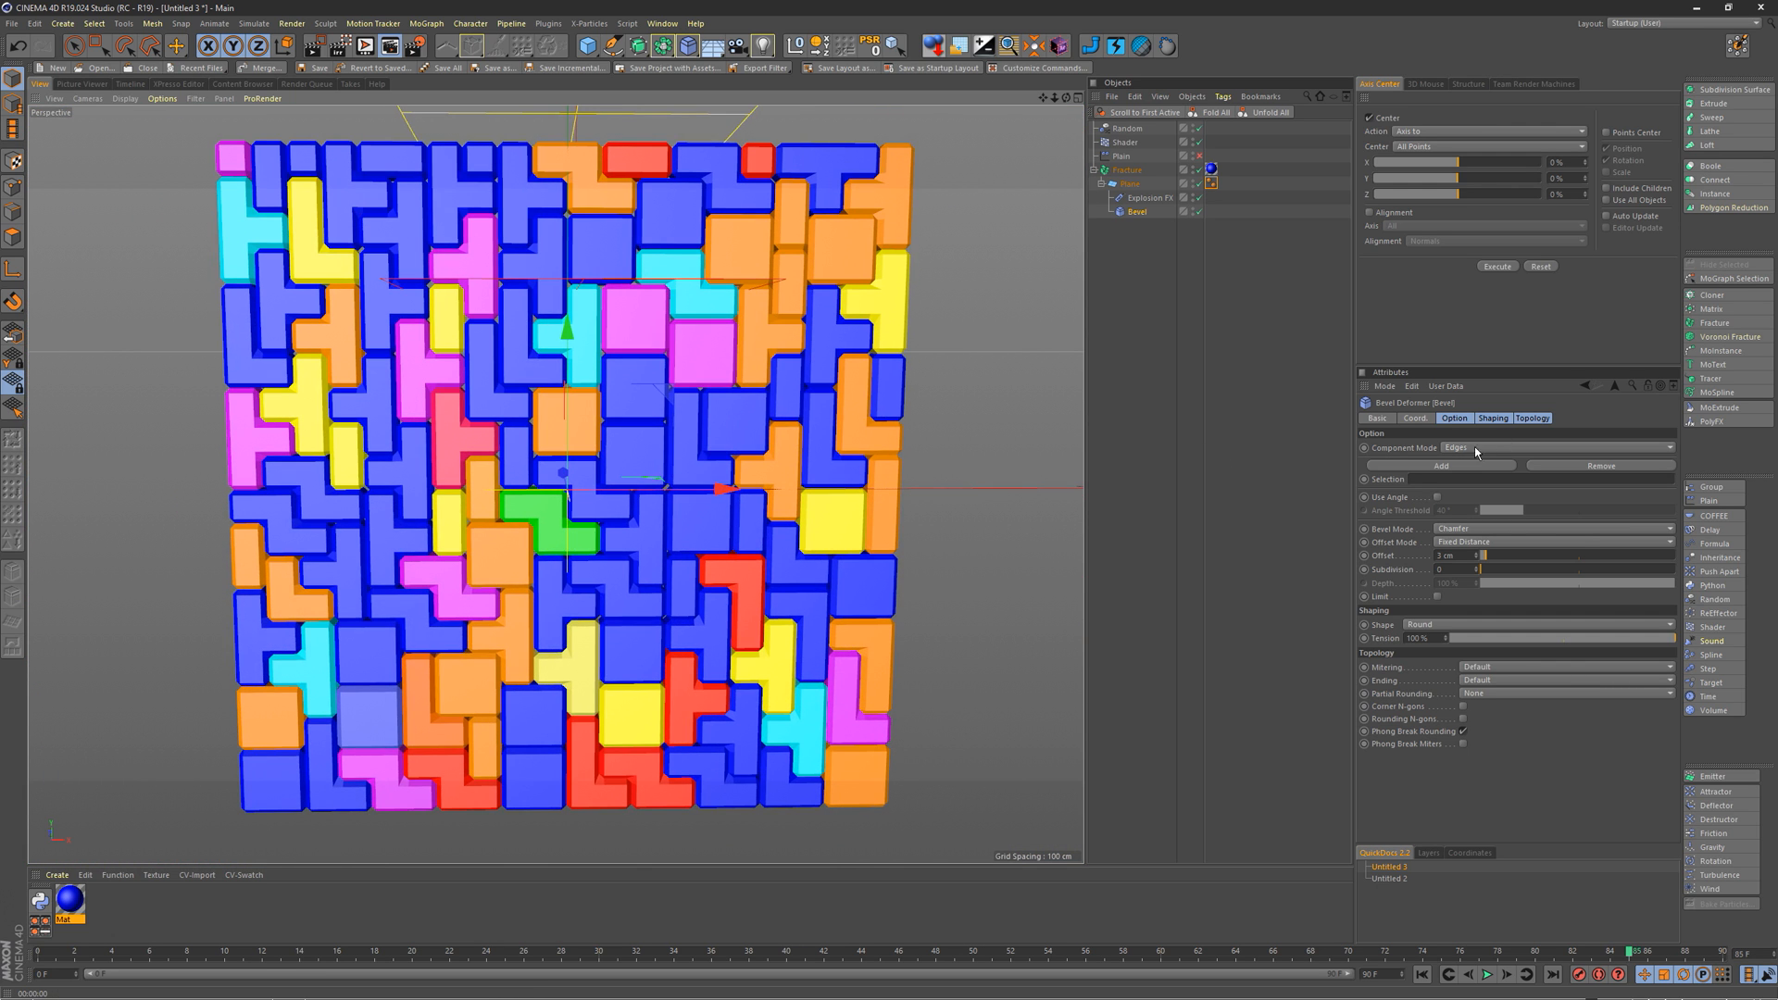
Step: Switch the Bevel deformer's Component Mode to Polygons and view the extruded pieces at an angle
left_click(1473, 448)
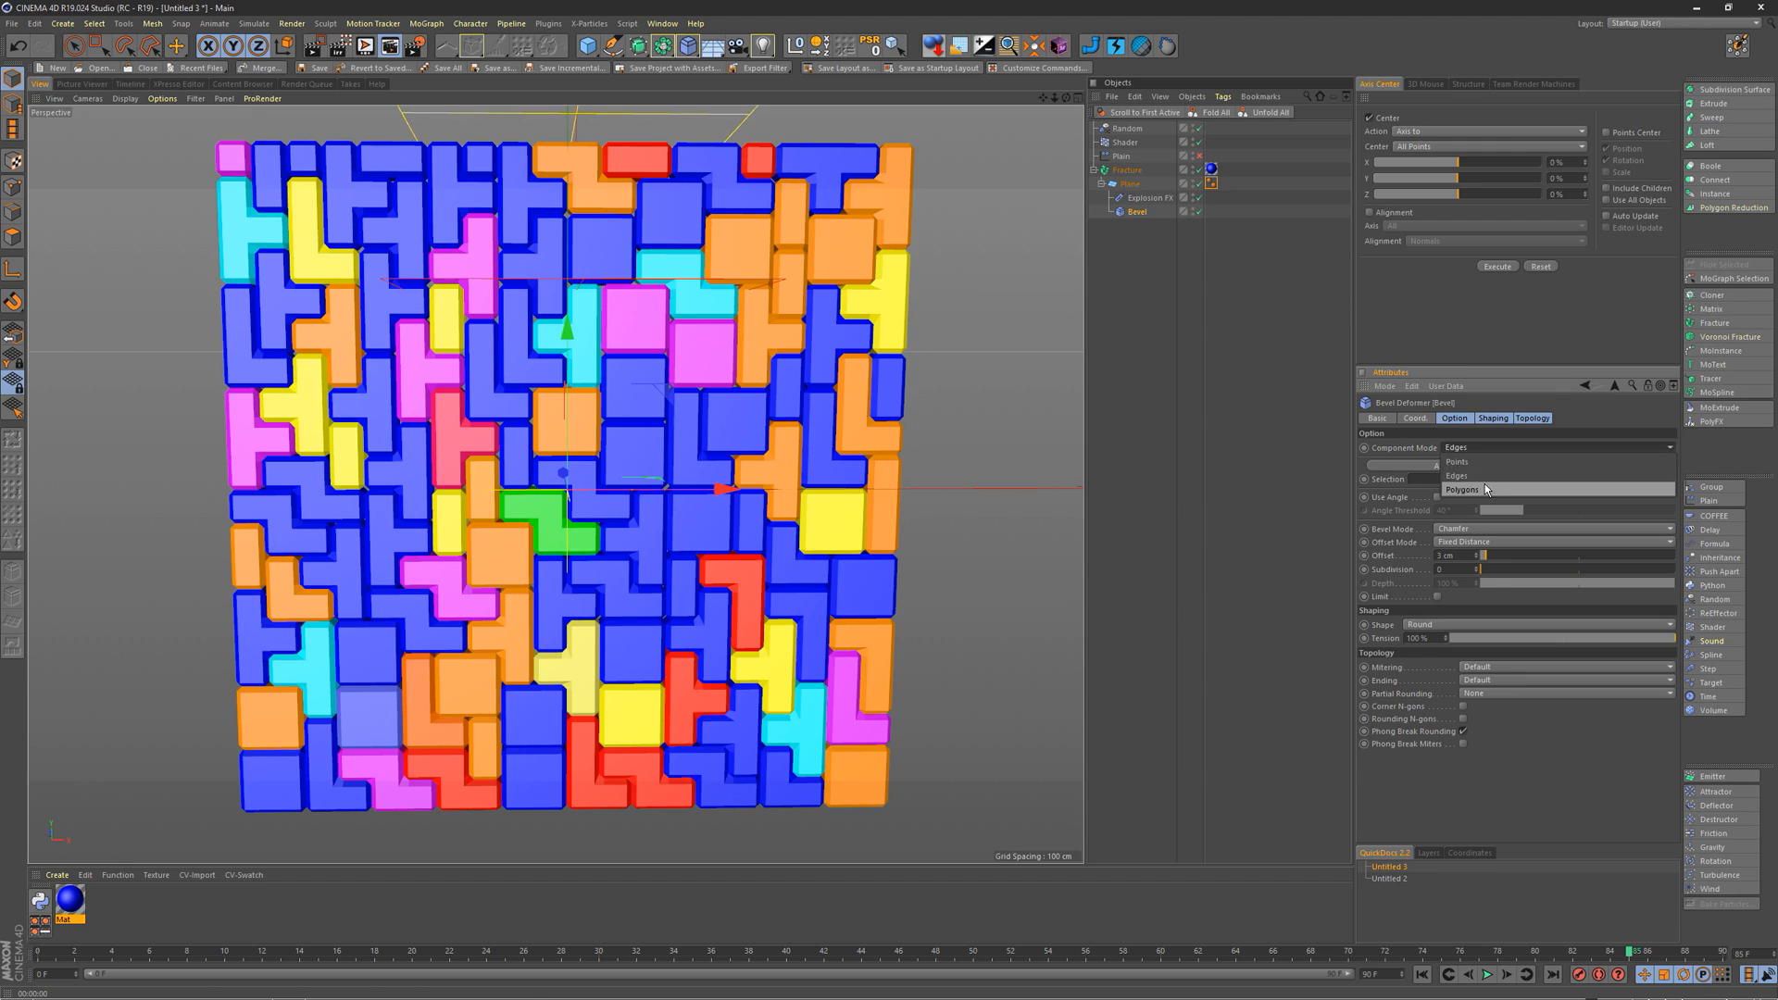
left_click(1485, 485)
left_click_drag(639, 446, 680, 361, "alt")
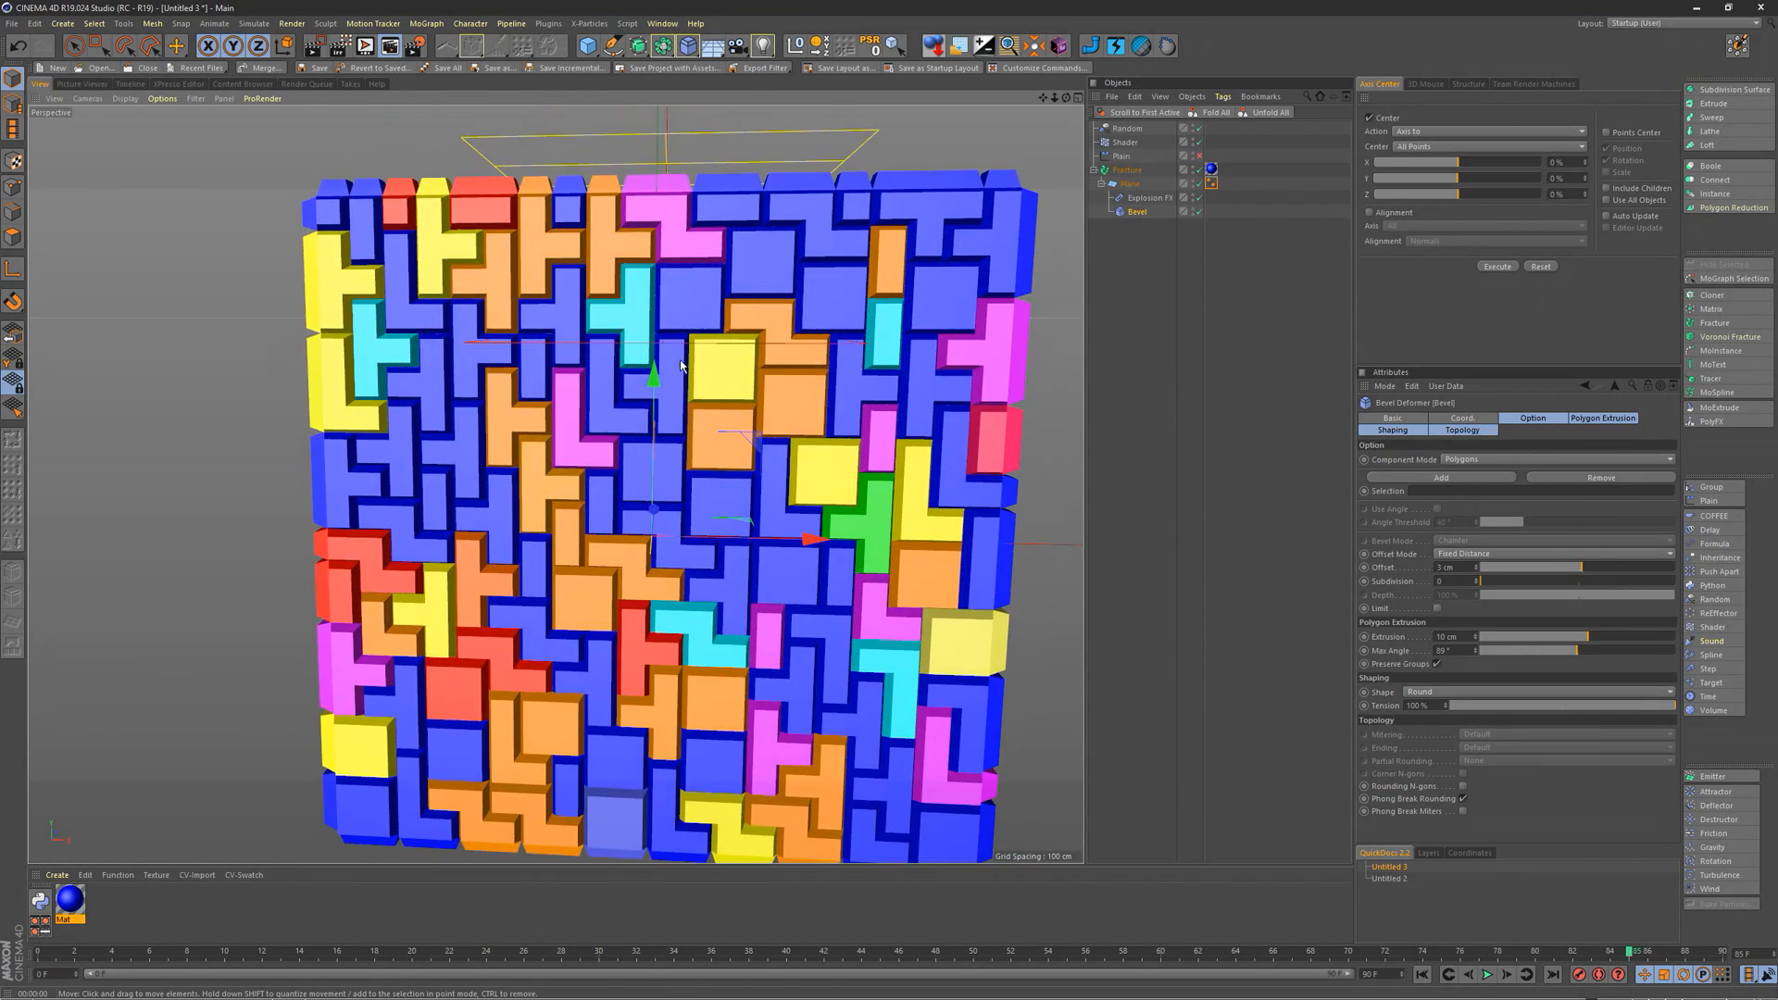
Step: Restrict the Bevel deformer to the C1 polygon selection
left_click(1169, 184)
left_click(1137, 212)
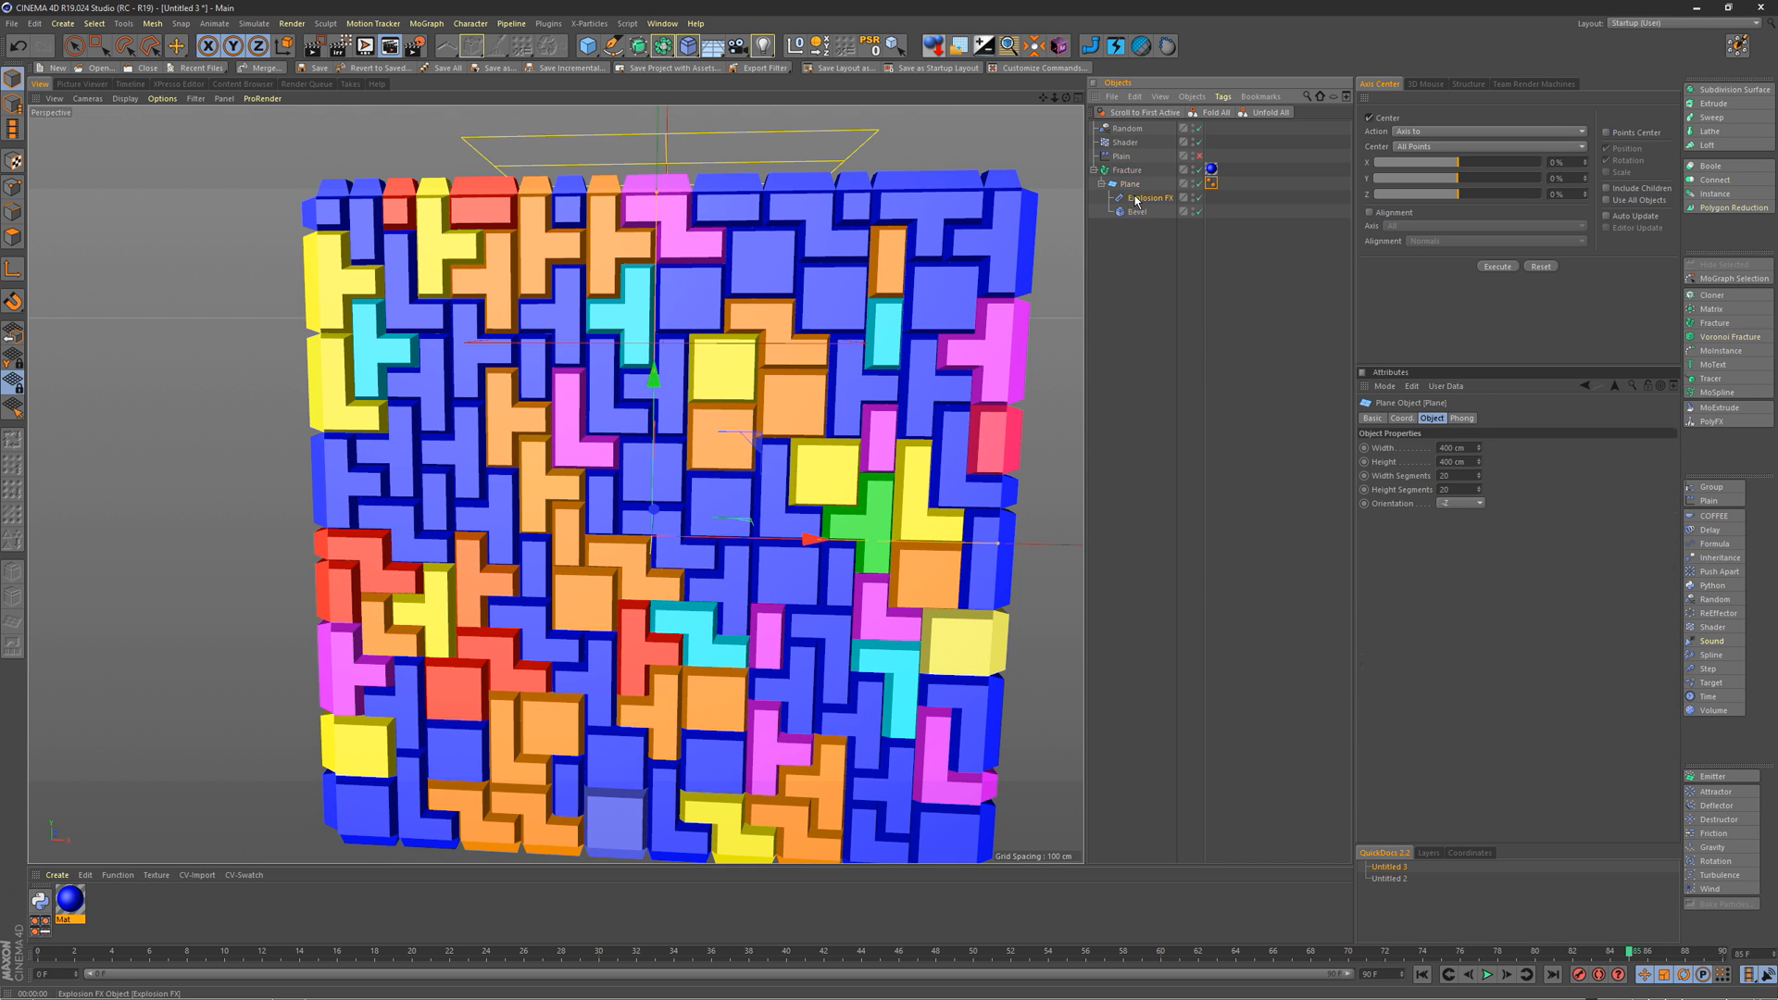
left_click(1499, 491)
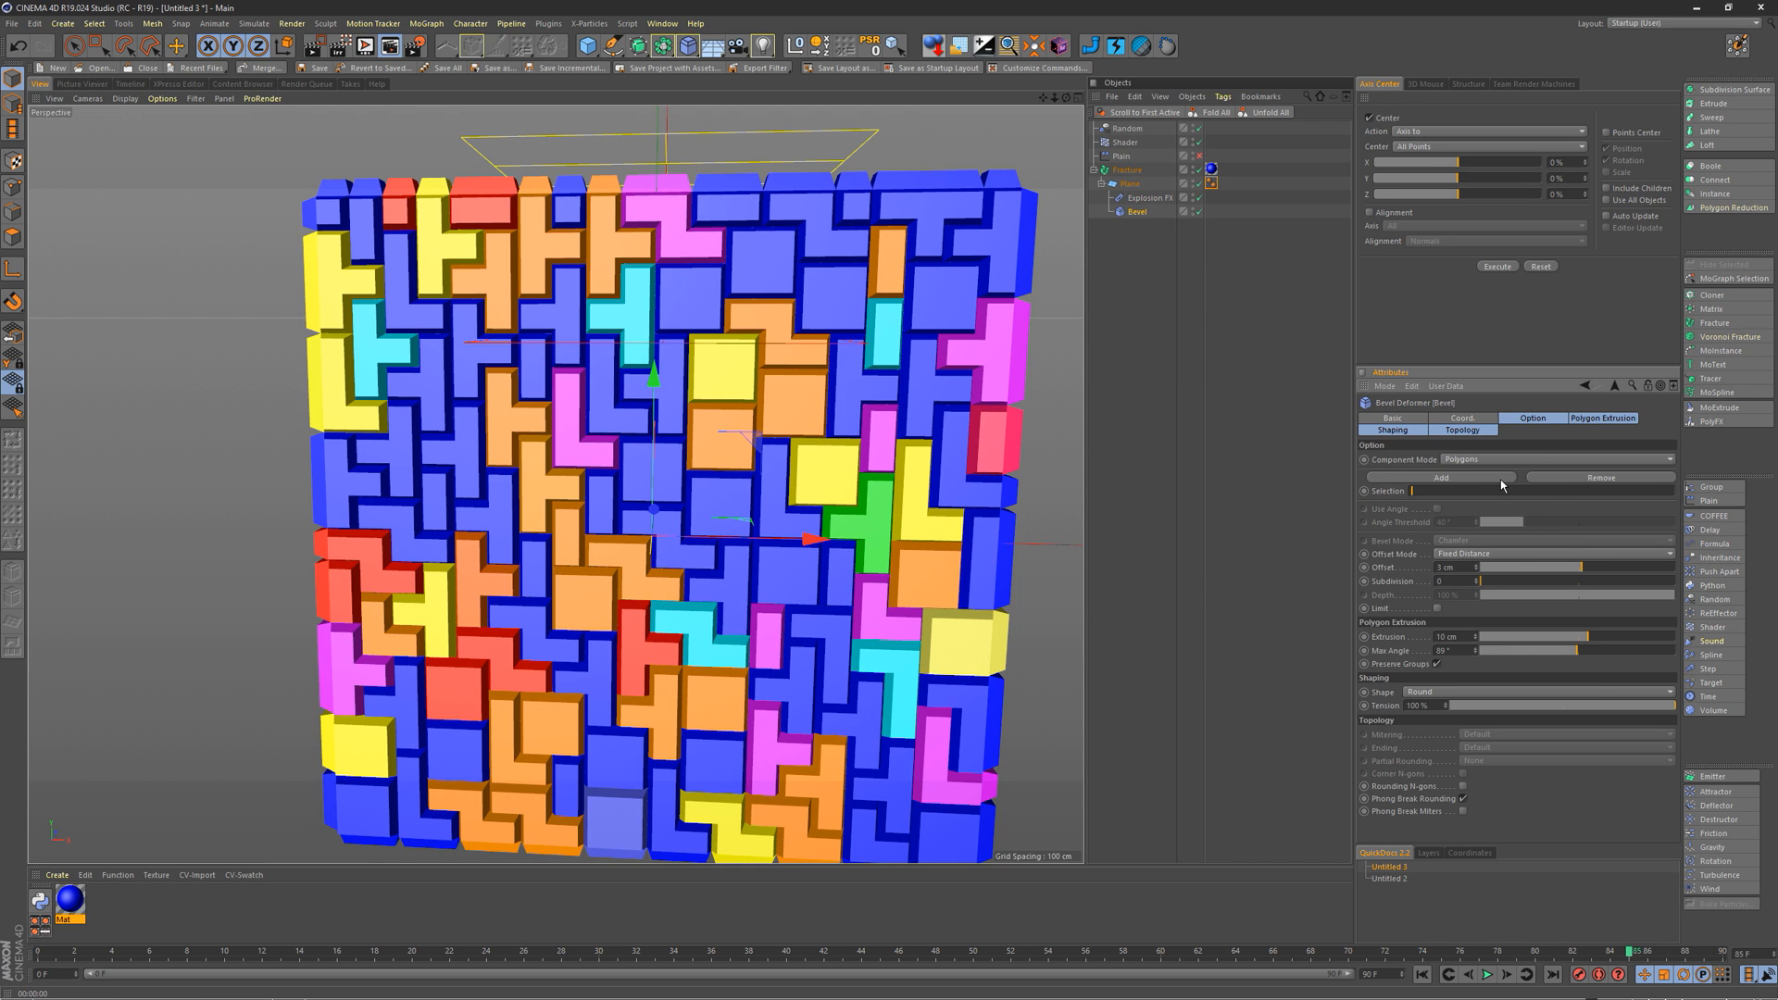
key("Return")
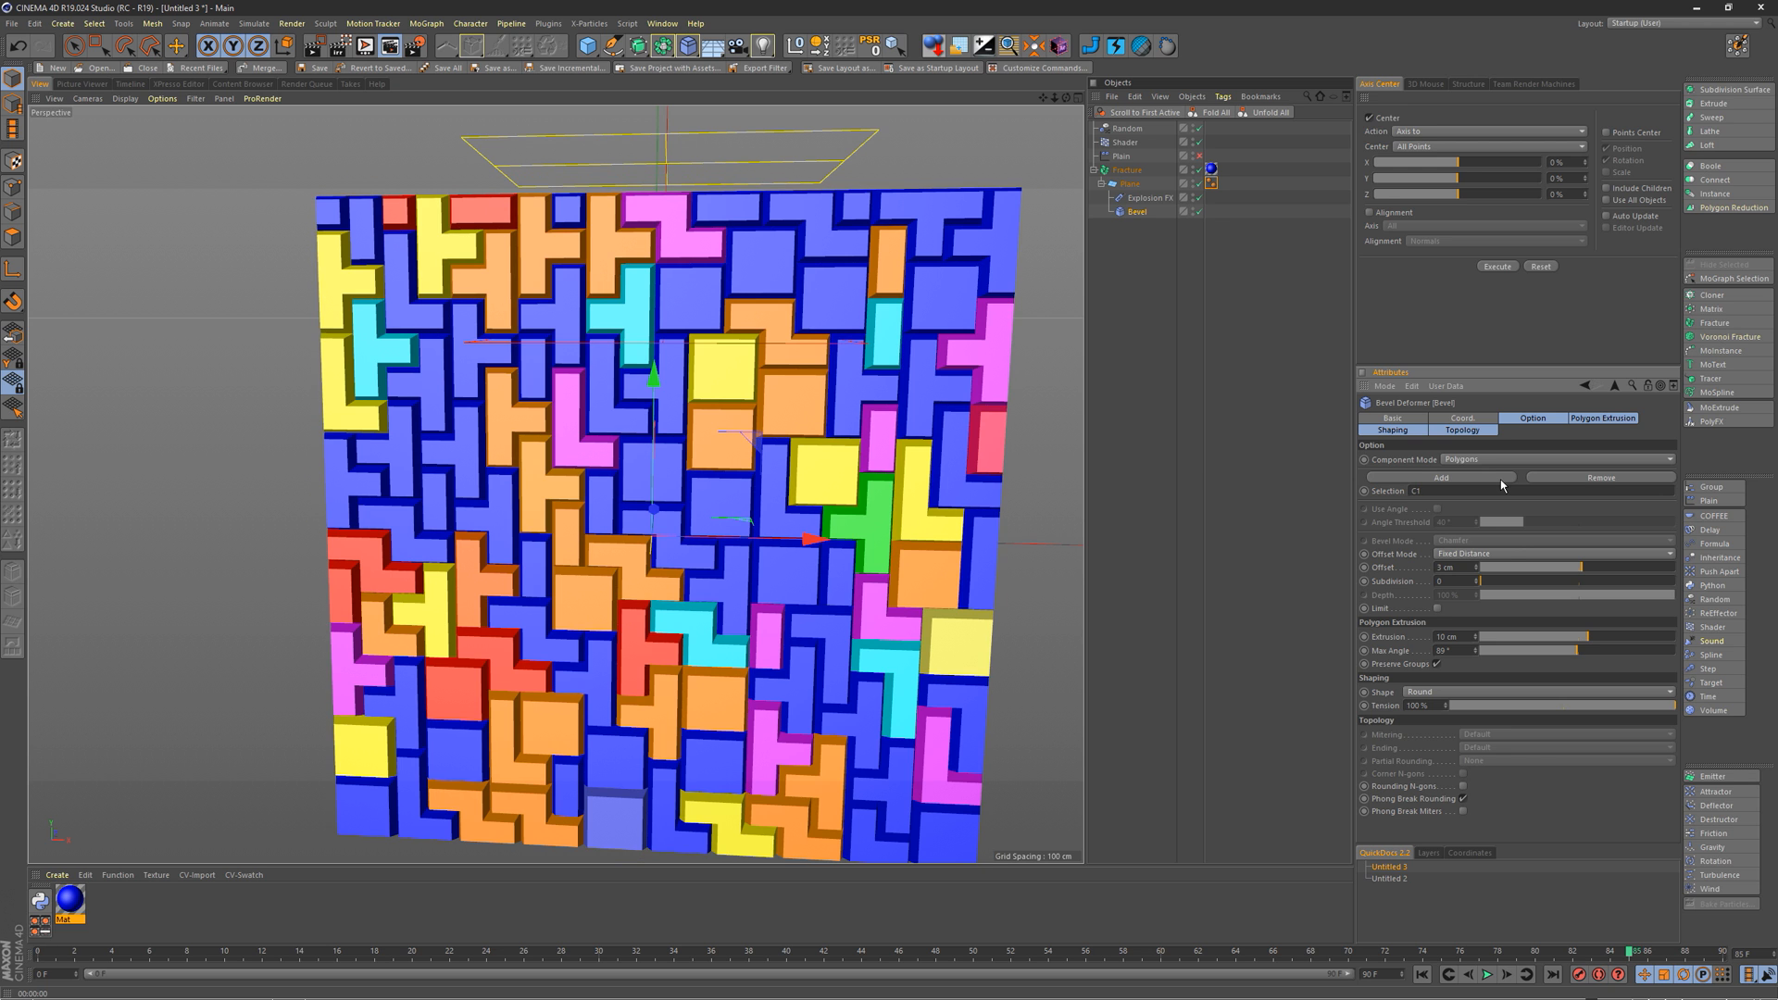
Step: Try a different cap selection for the Bevel deformer's polygon extrusion and return to the C1 selection
mouse_move(519, 413)
left_mouse_down("alt")
mouse_move(766, 415)
mouse_move(510, 415)
mouse_move(516, 389)
left_mouse_up("alt")
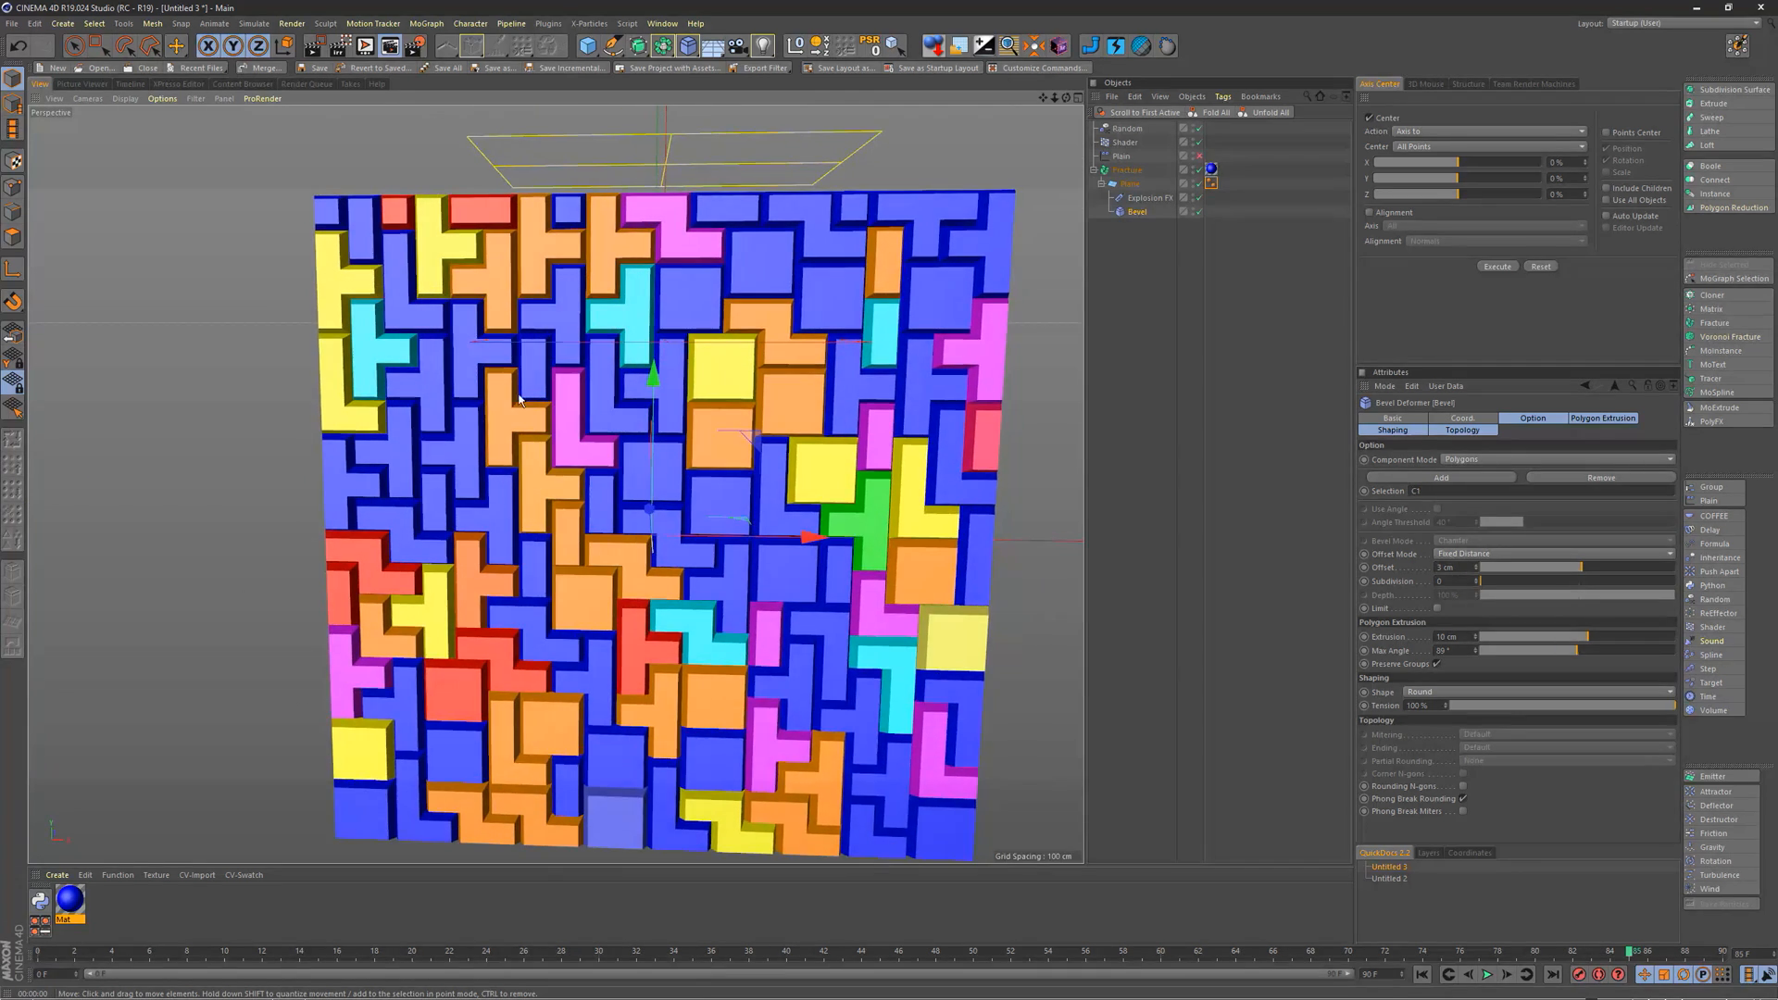
middle_click_drag(605, 393, 609, 351, "alt")
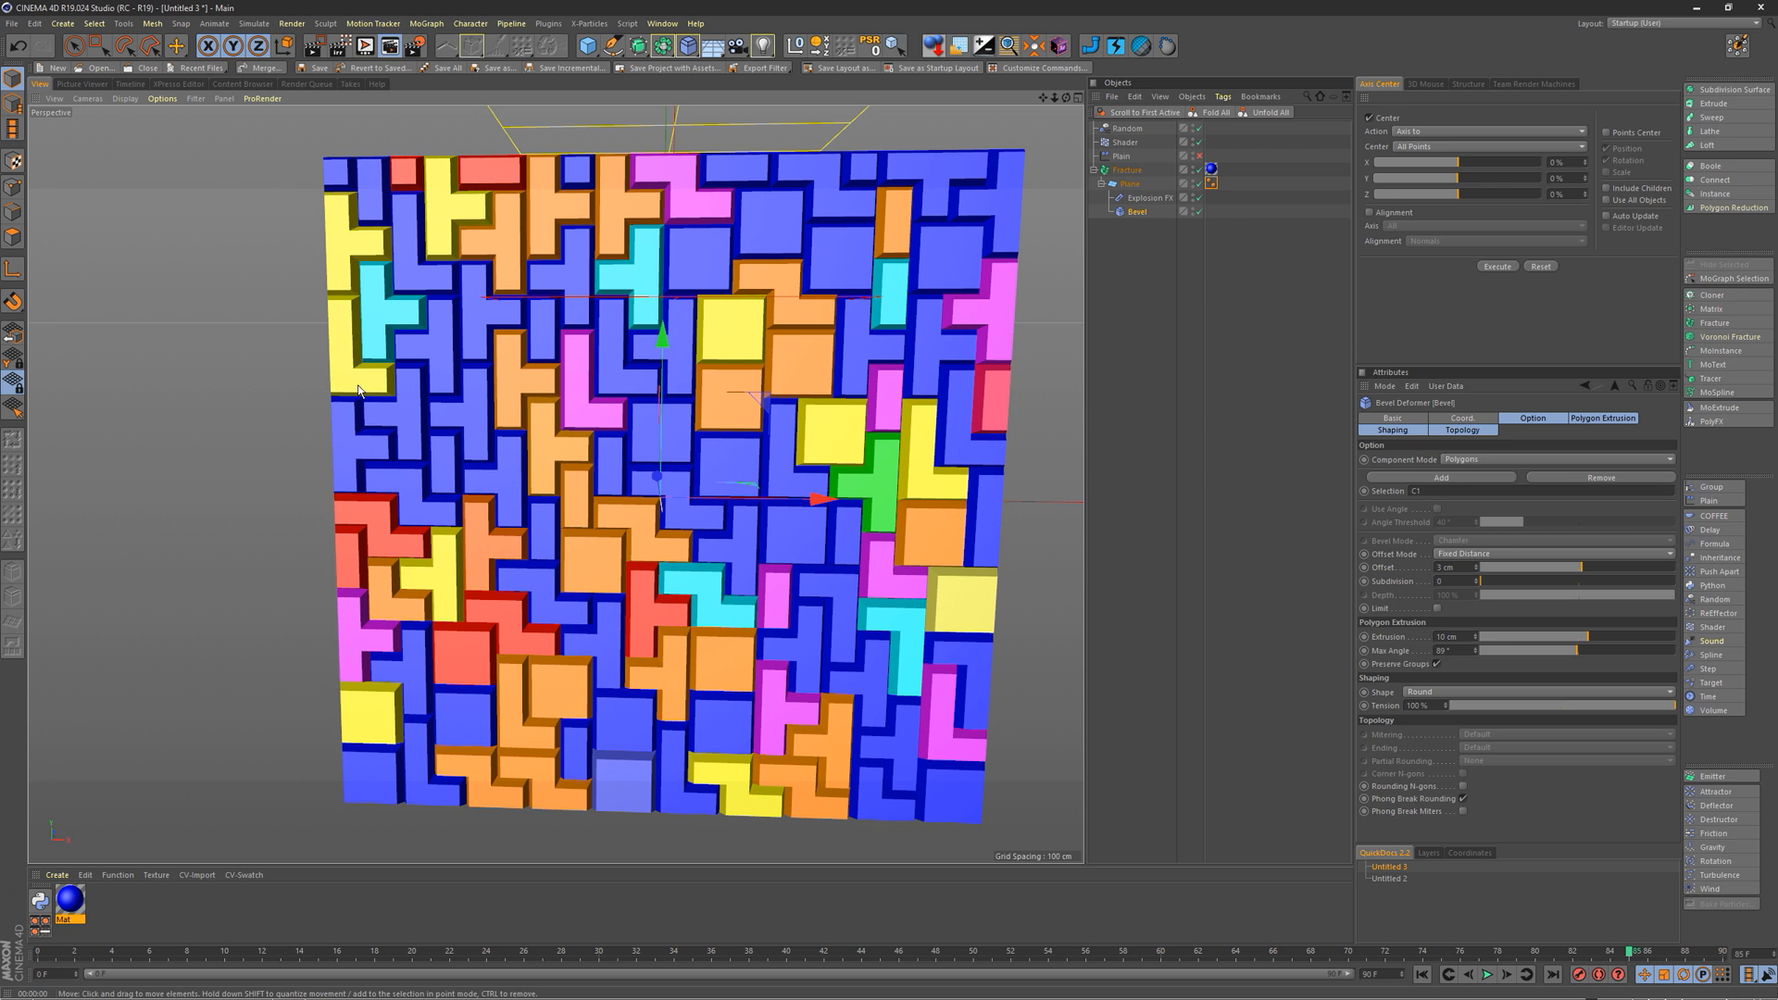
left_click_drag(1455, 491, 1393, 499)
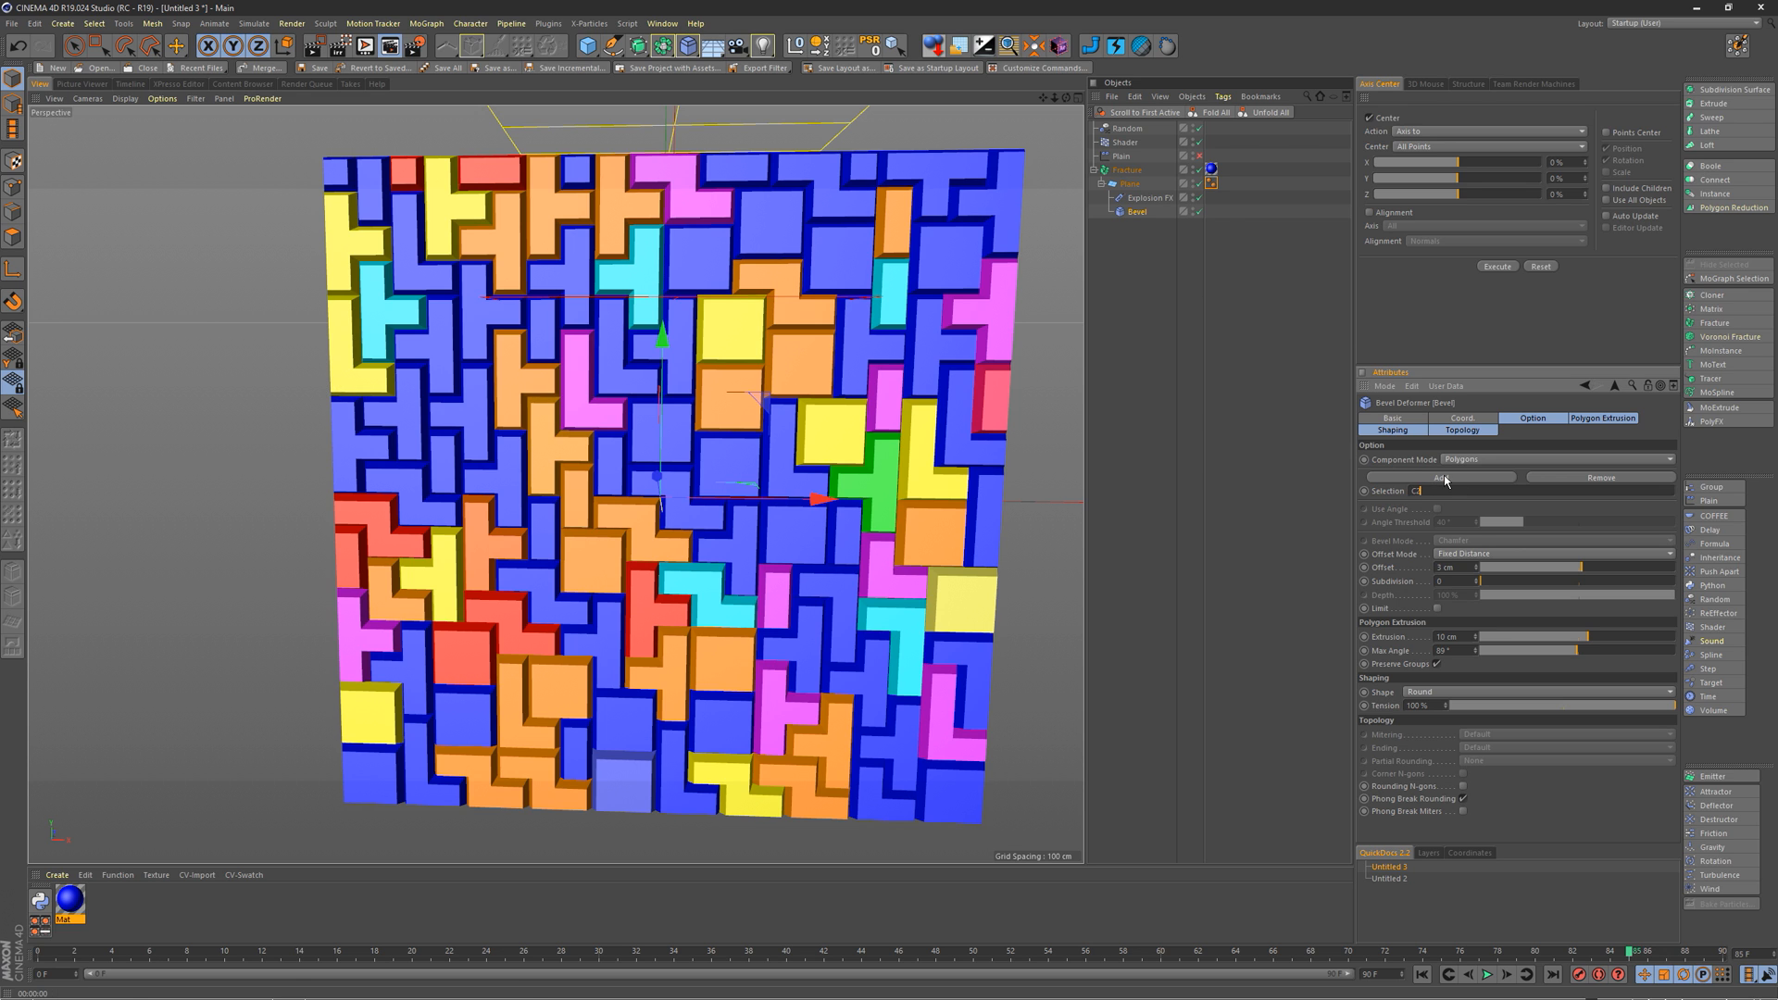
key("Return")
mouse_move(520, 402)
left_mouse_down("alt")
mouse_move(864, 406)
mouse_move(541, 399)
left_mouse_up("alt")
left_click_drag(1435, 492, 1378, 492)
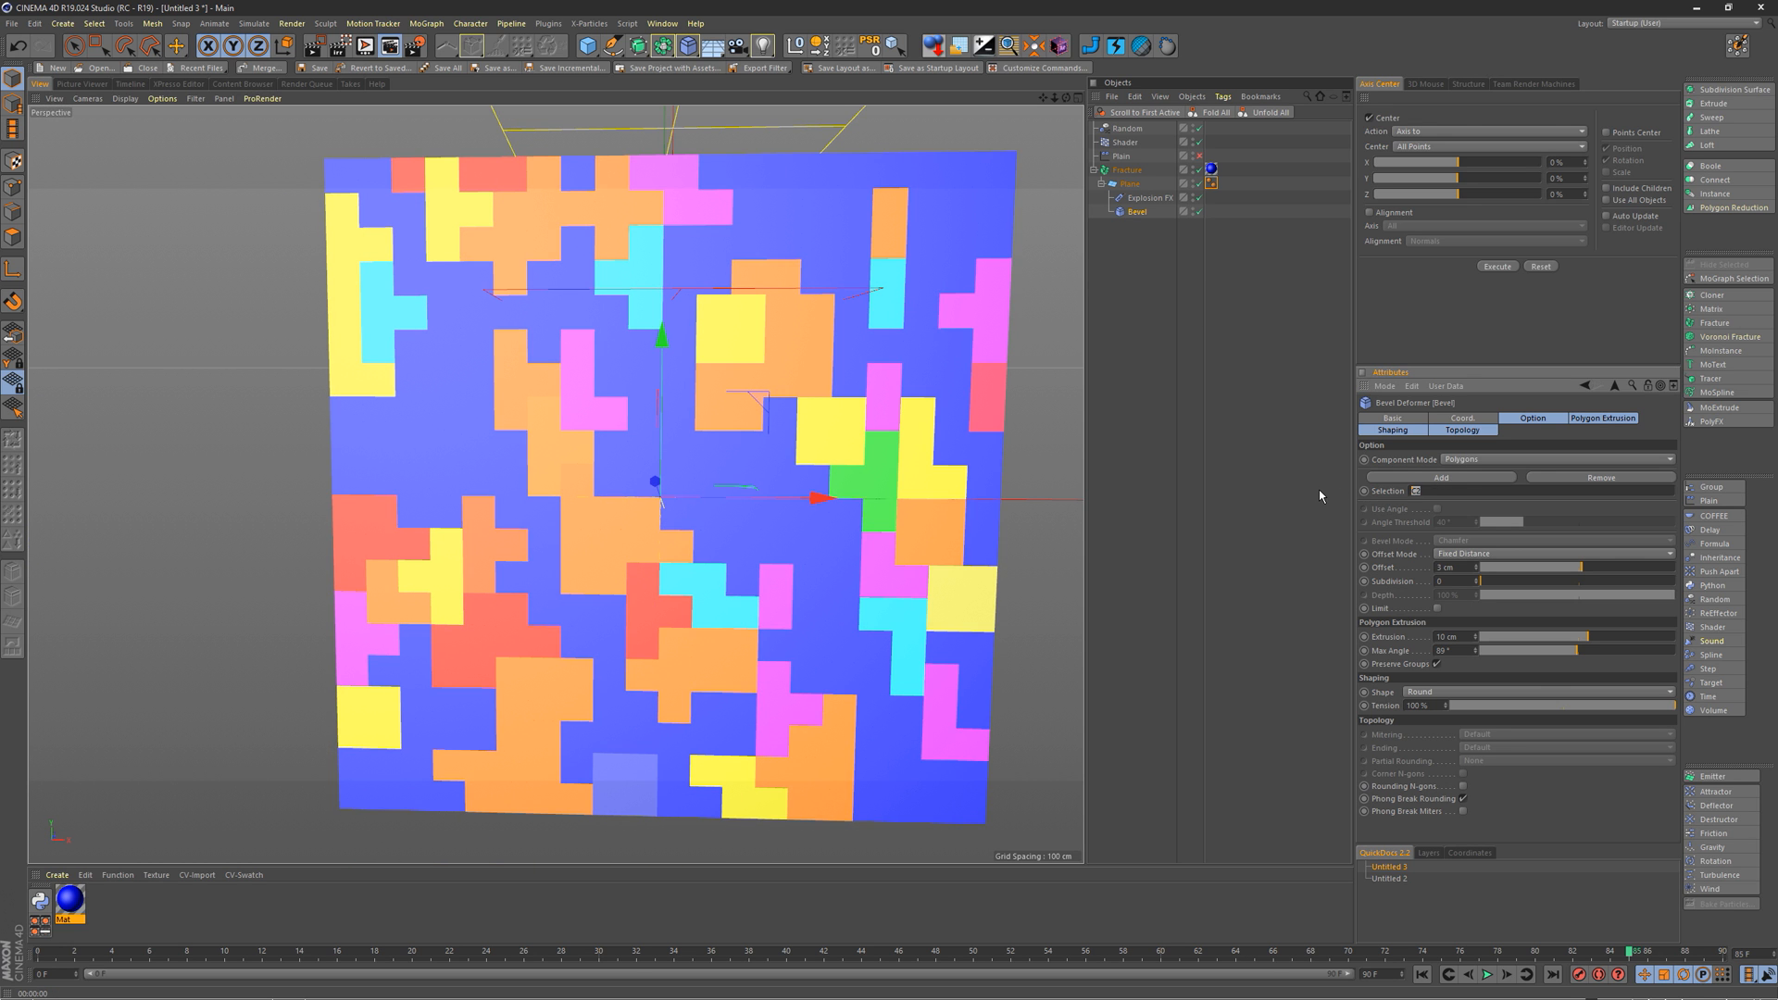
key("Return")
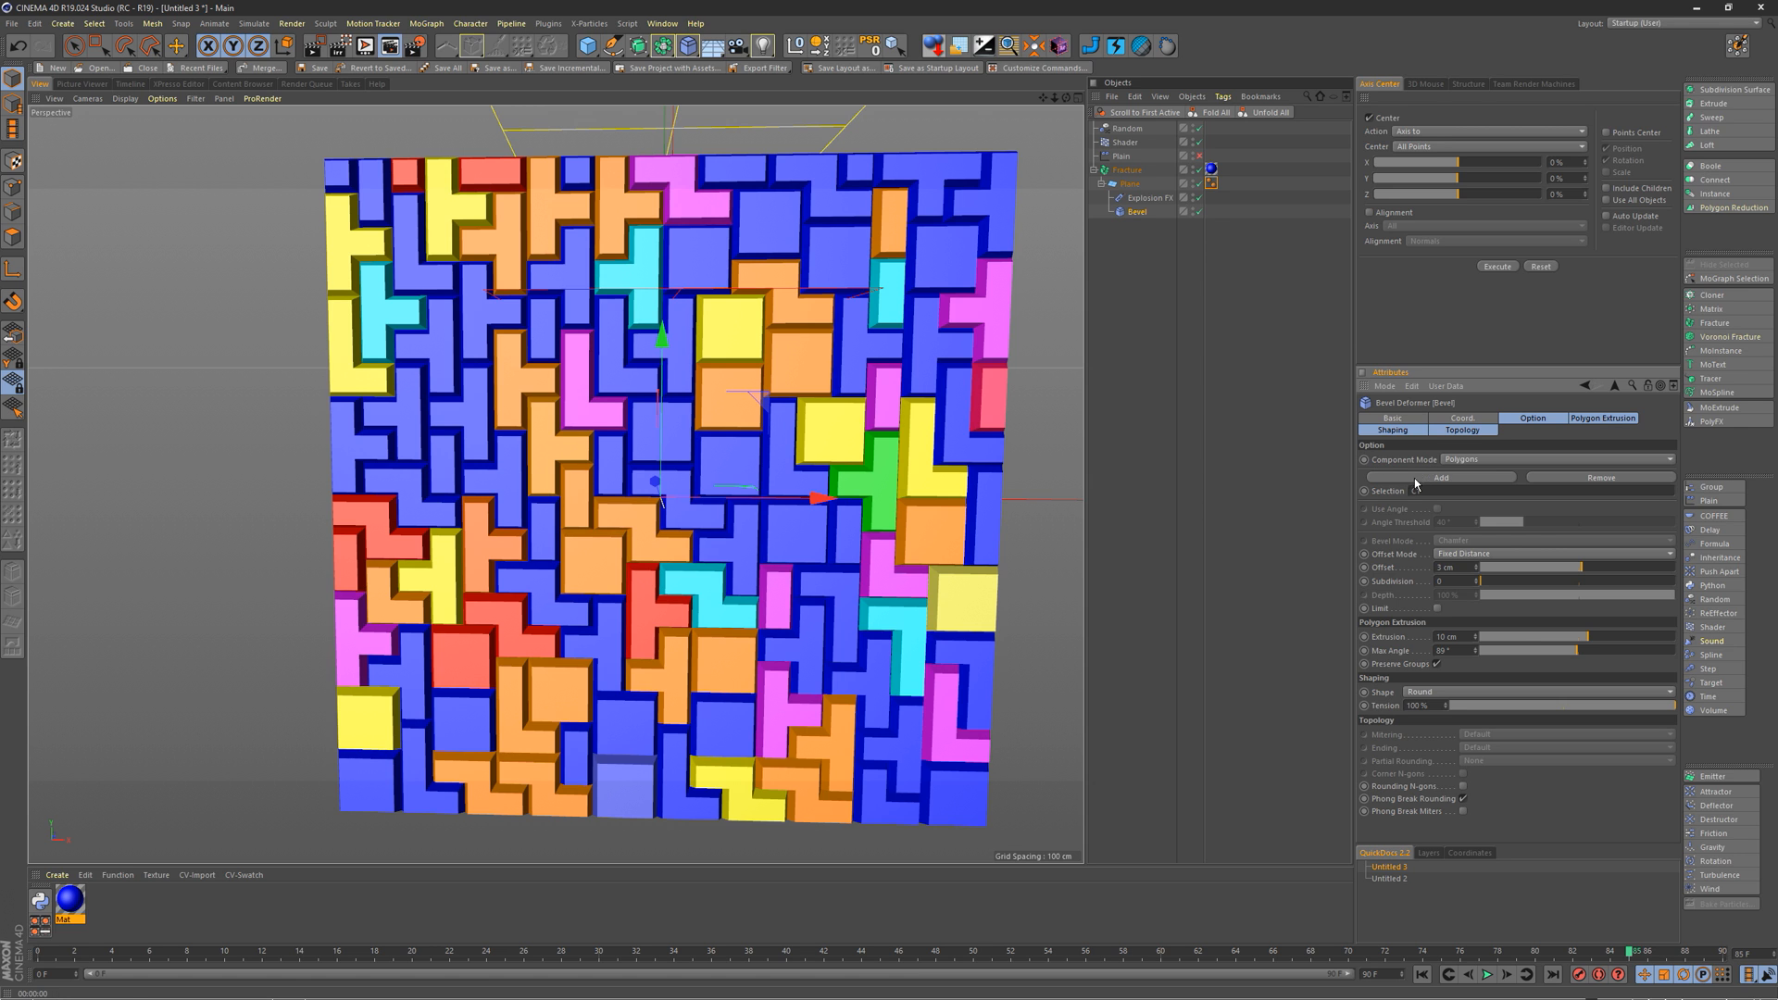
middle_click_drag(719, 456, 688, 428, "alt")
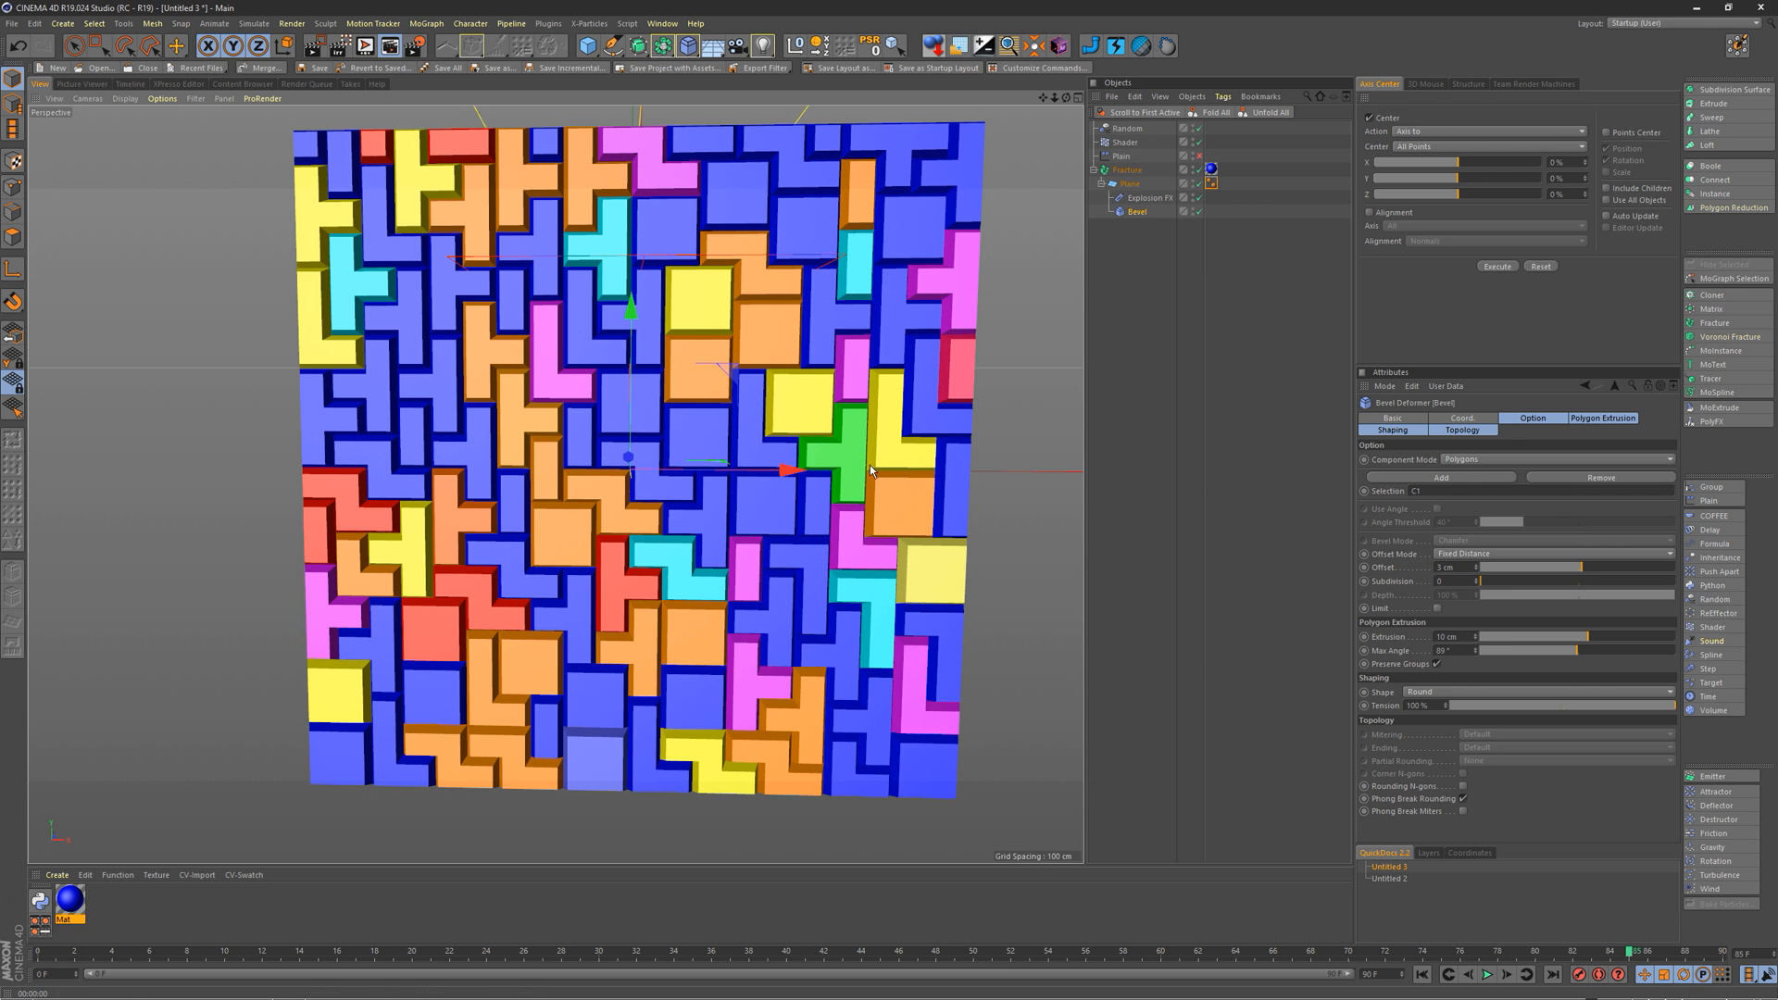
Step: Clear the Bevel deformer's selection restriction and set its Component Mode to Edges
left_click(1386, 491)
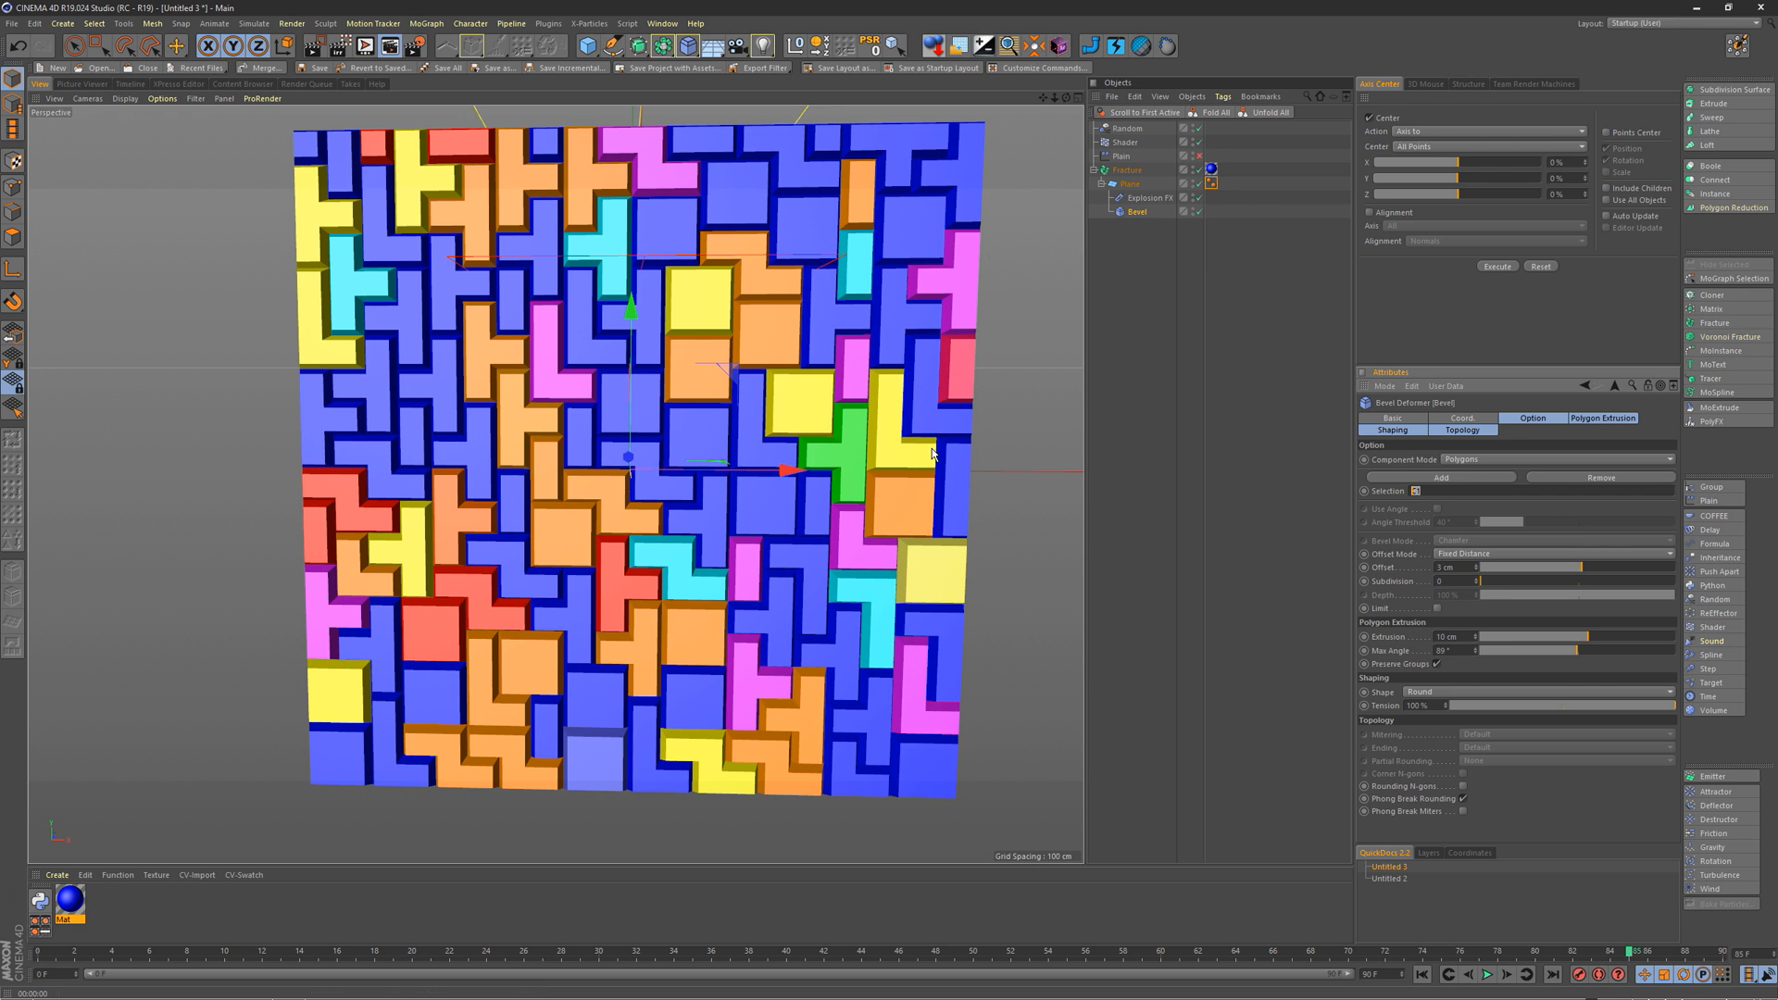
middle_click_drag(933, 454, 896, 498, "alt")
left_click(1387, 494)
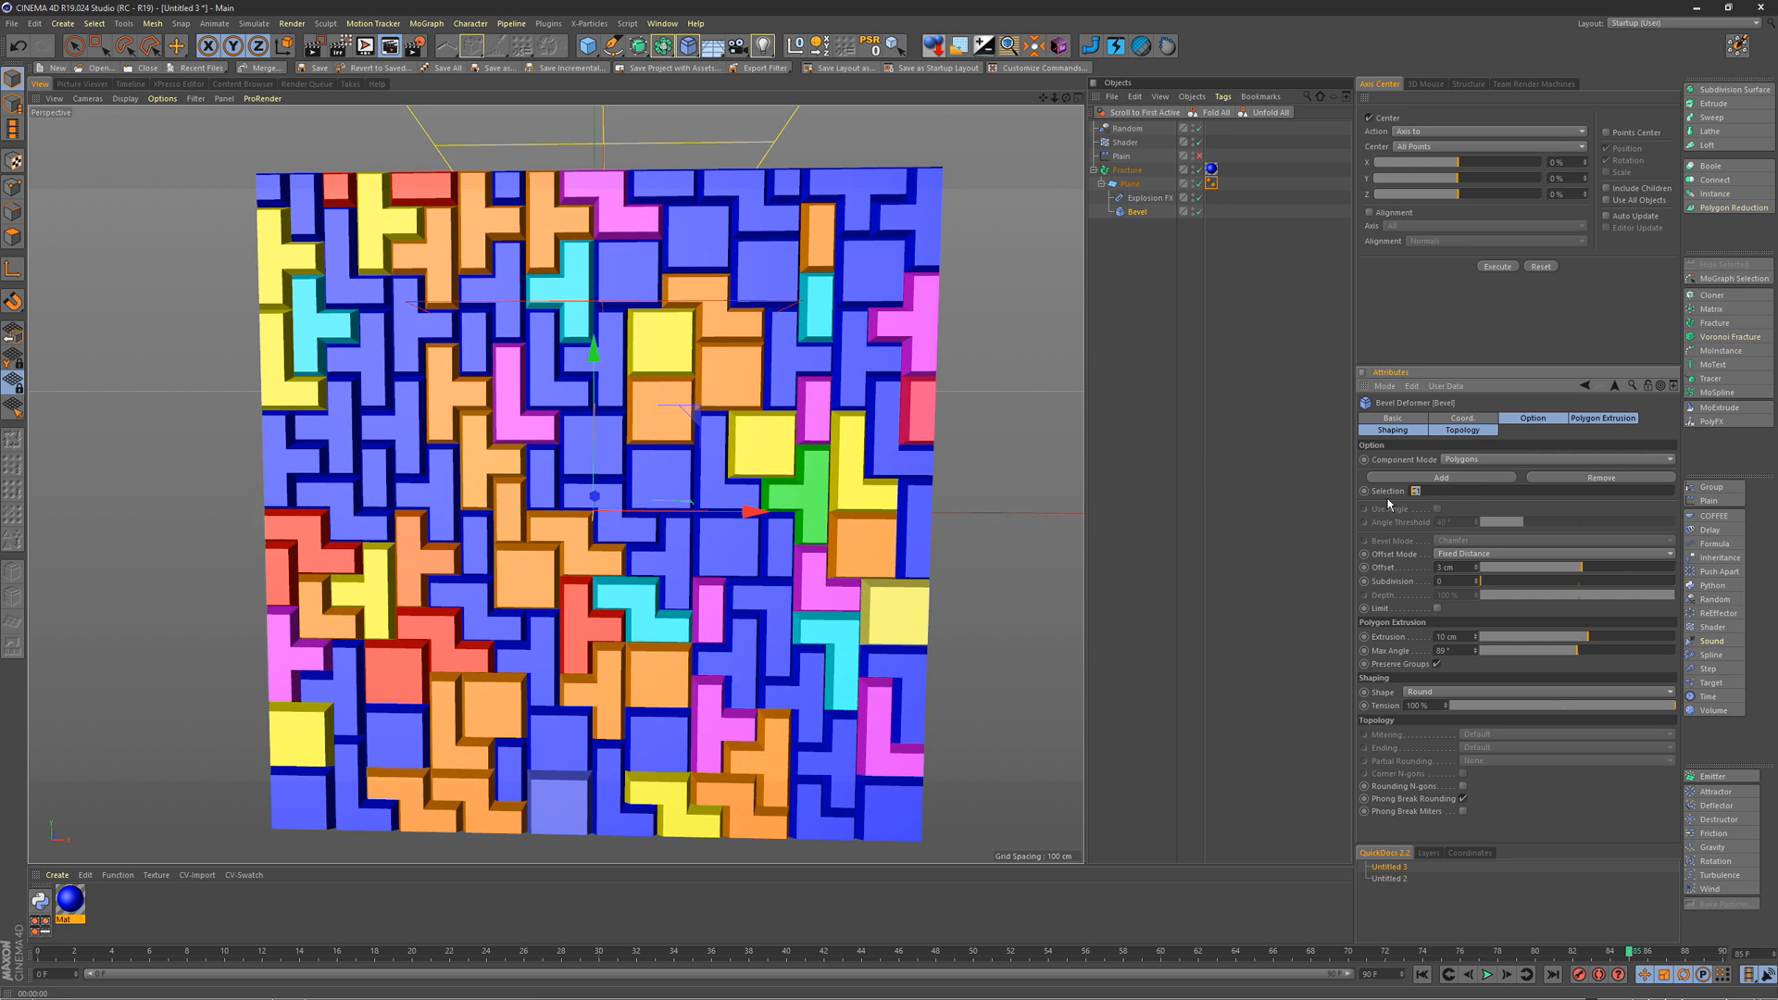
left_click(1485, 461)
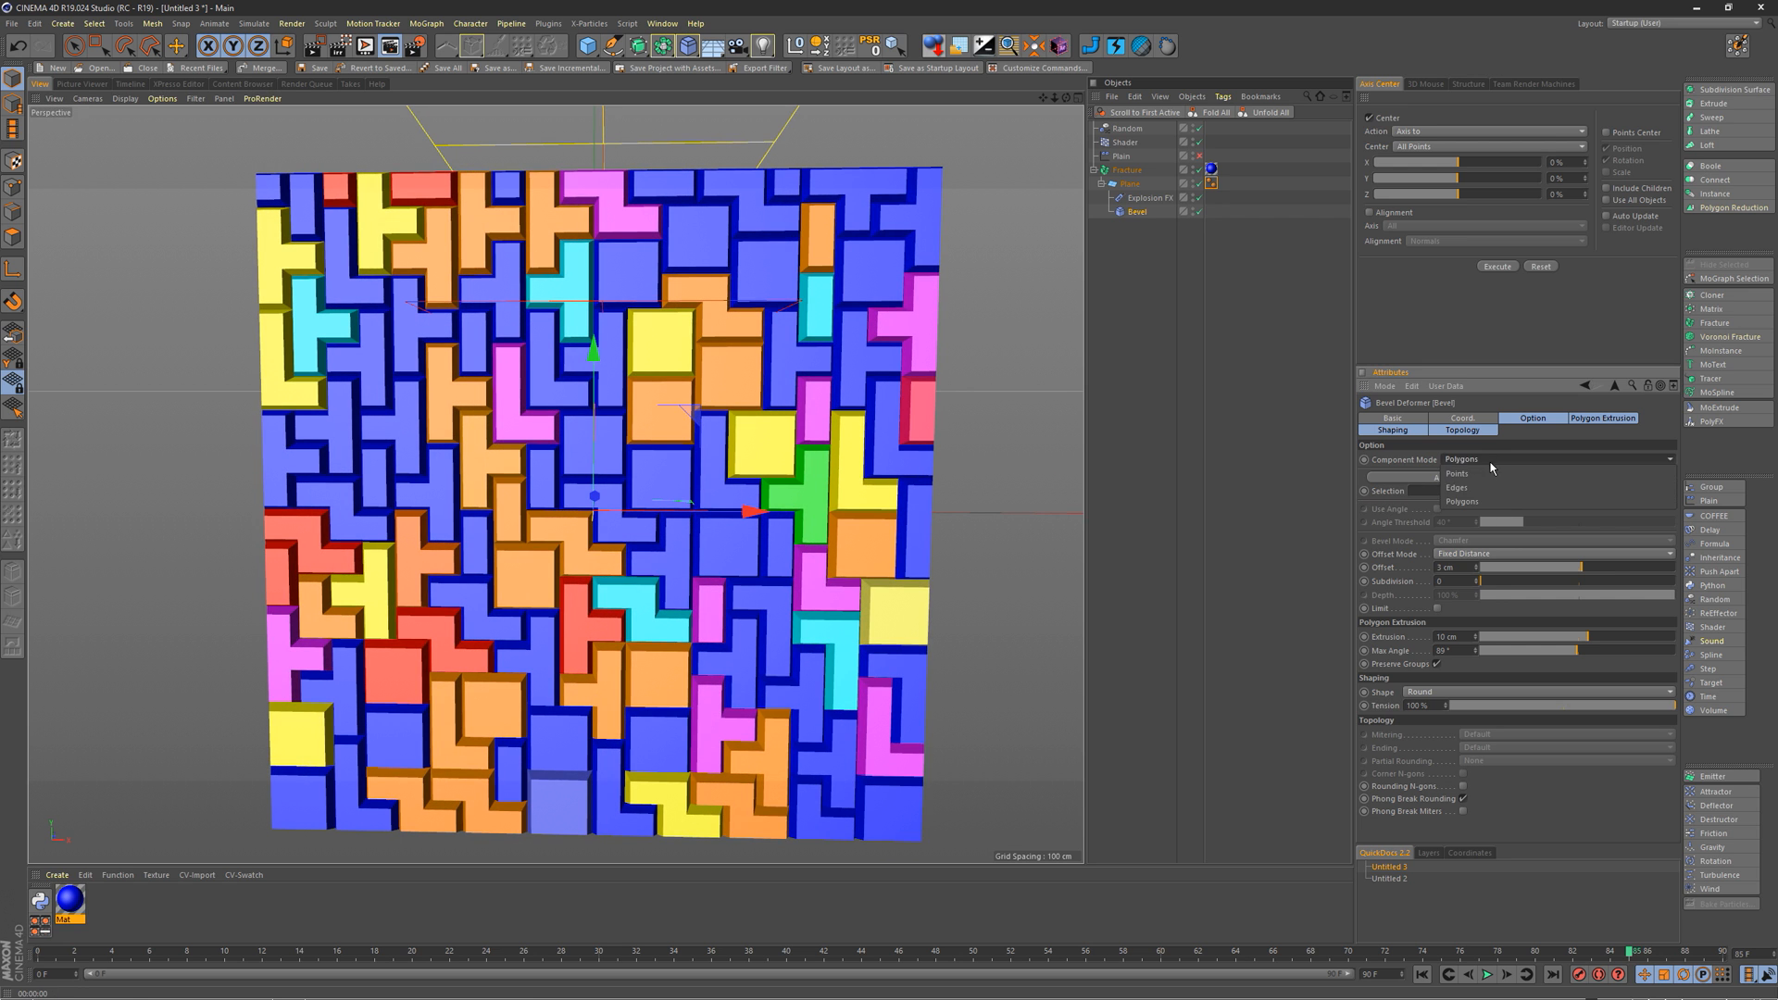
left_click(1485, 487)
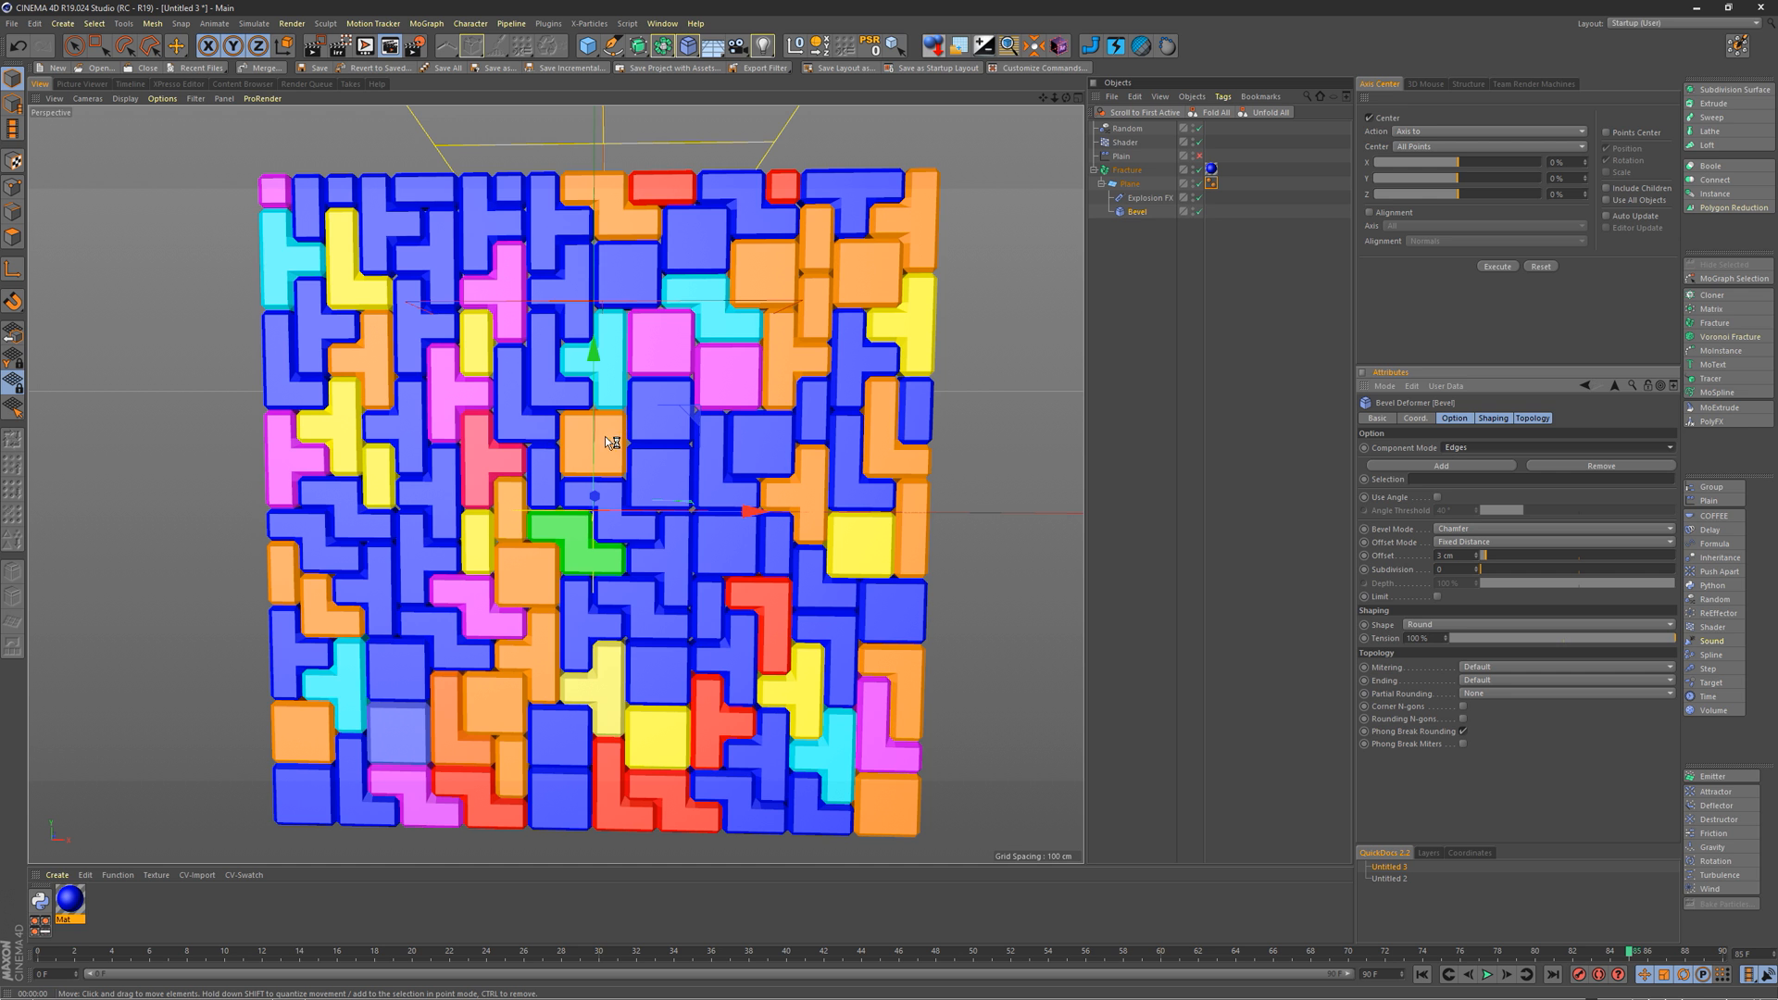
Step: Scrub through the animation to examine how the bevelled pieces fall and stack up
middle_click_drag(663, 463, 594, 403, "alt")
right_click_drag(593, 403, 520, 469, "alt")
left_click_drag(58, 952, 1461, 916)
middle_click_drag(631, 313, 635, 355, "alt")
scroll(634, 357, "down", 1)
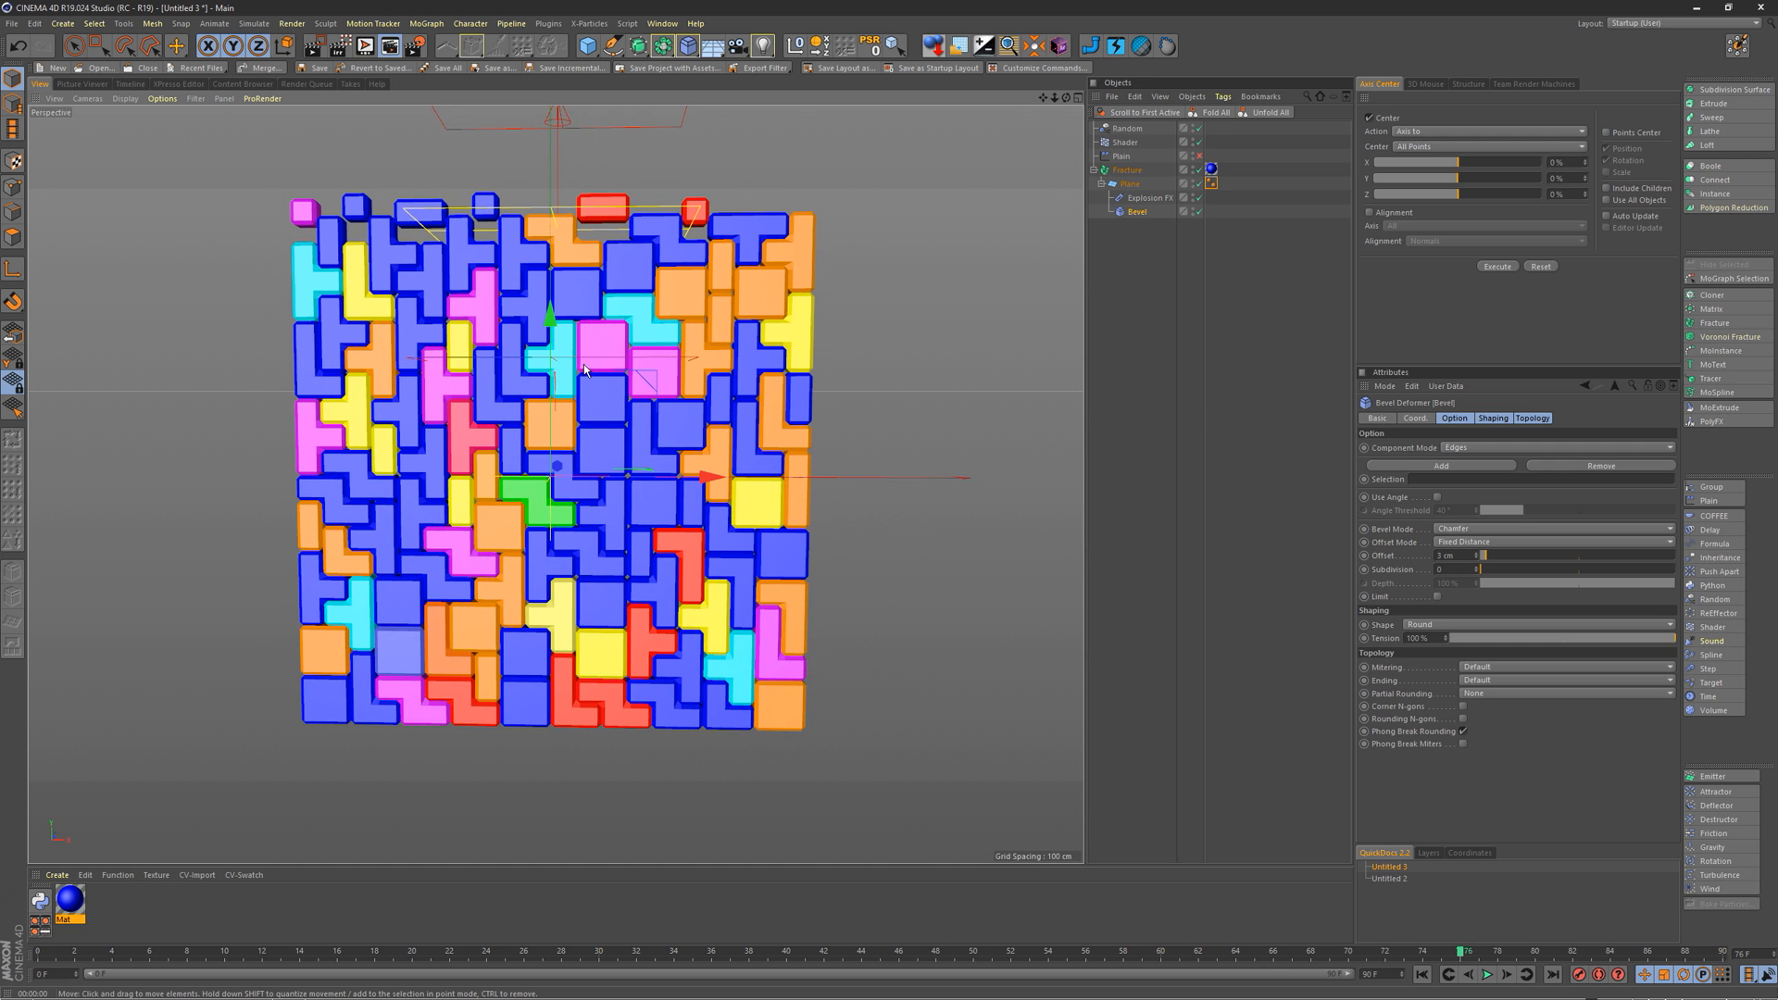
scroll(600, 363, "up", 2)
scroll(600, 363, "down", 2)
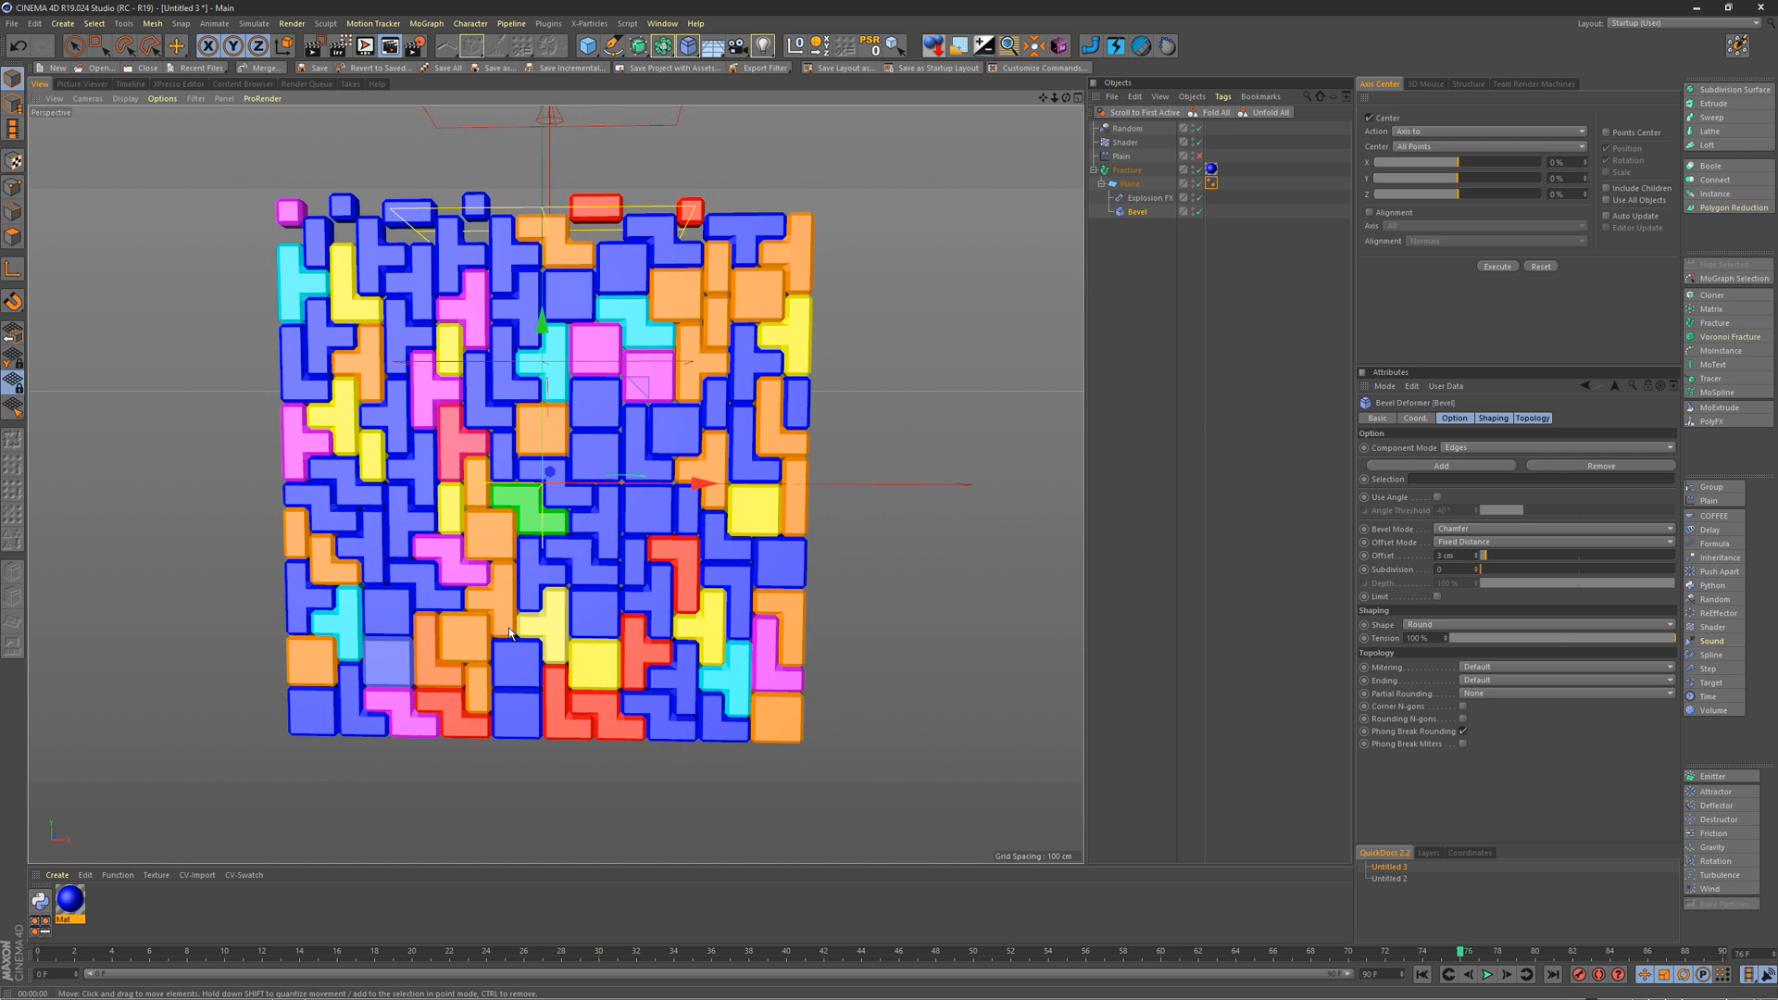
left_click_drag(39, 922, 509, 876)
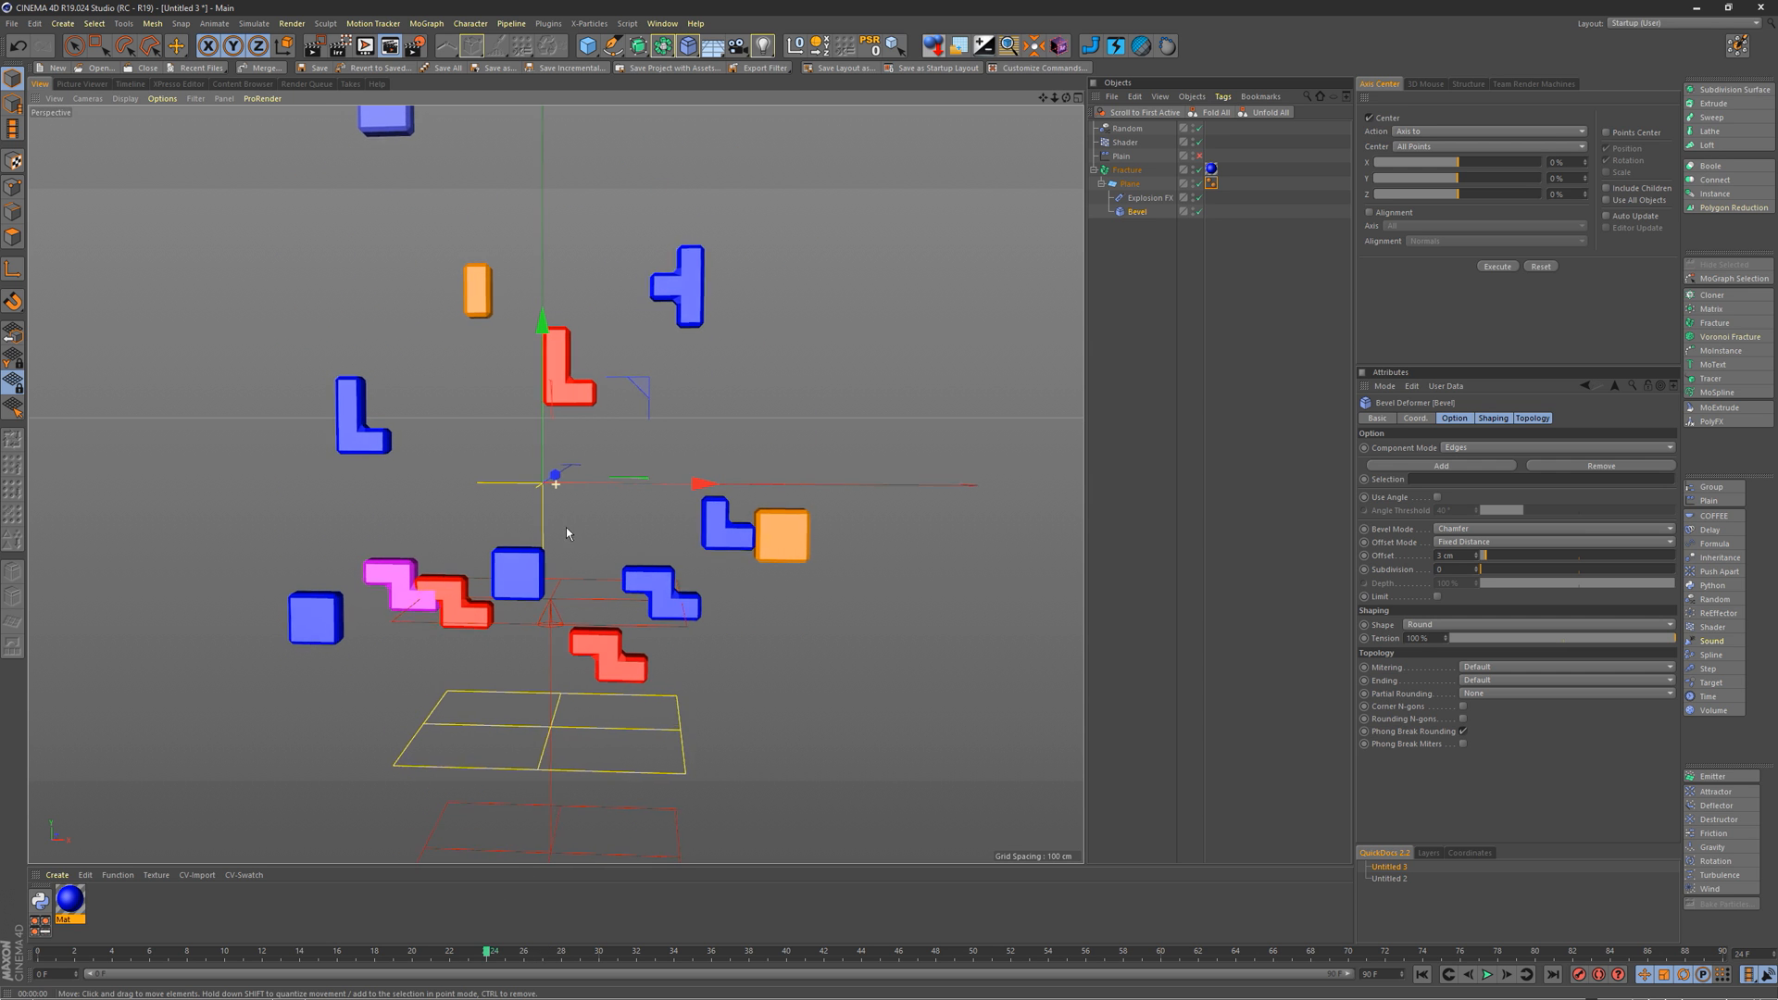
left_click_drag(111, 950, 580, 950)
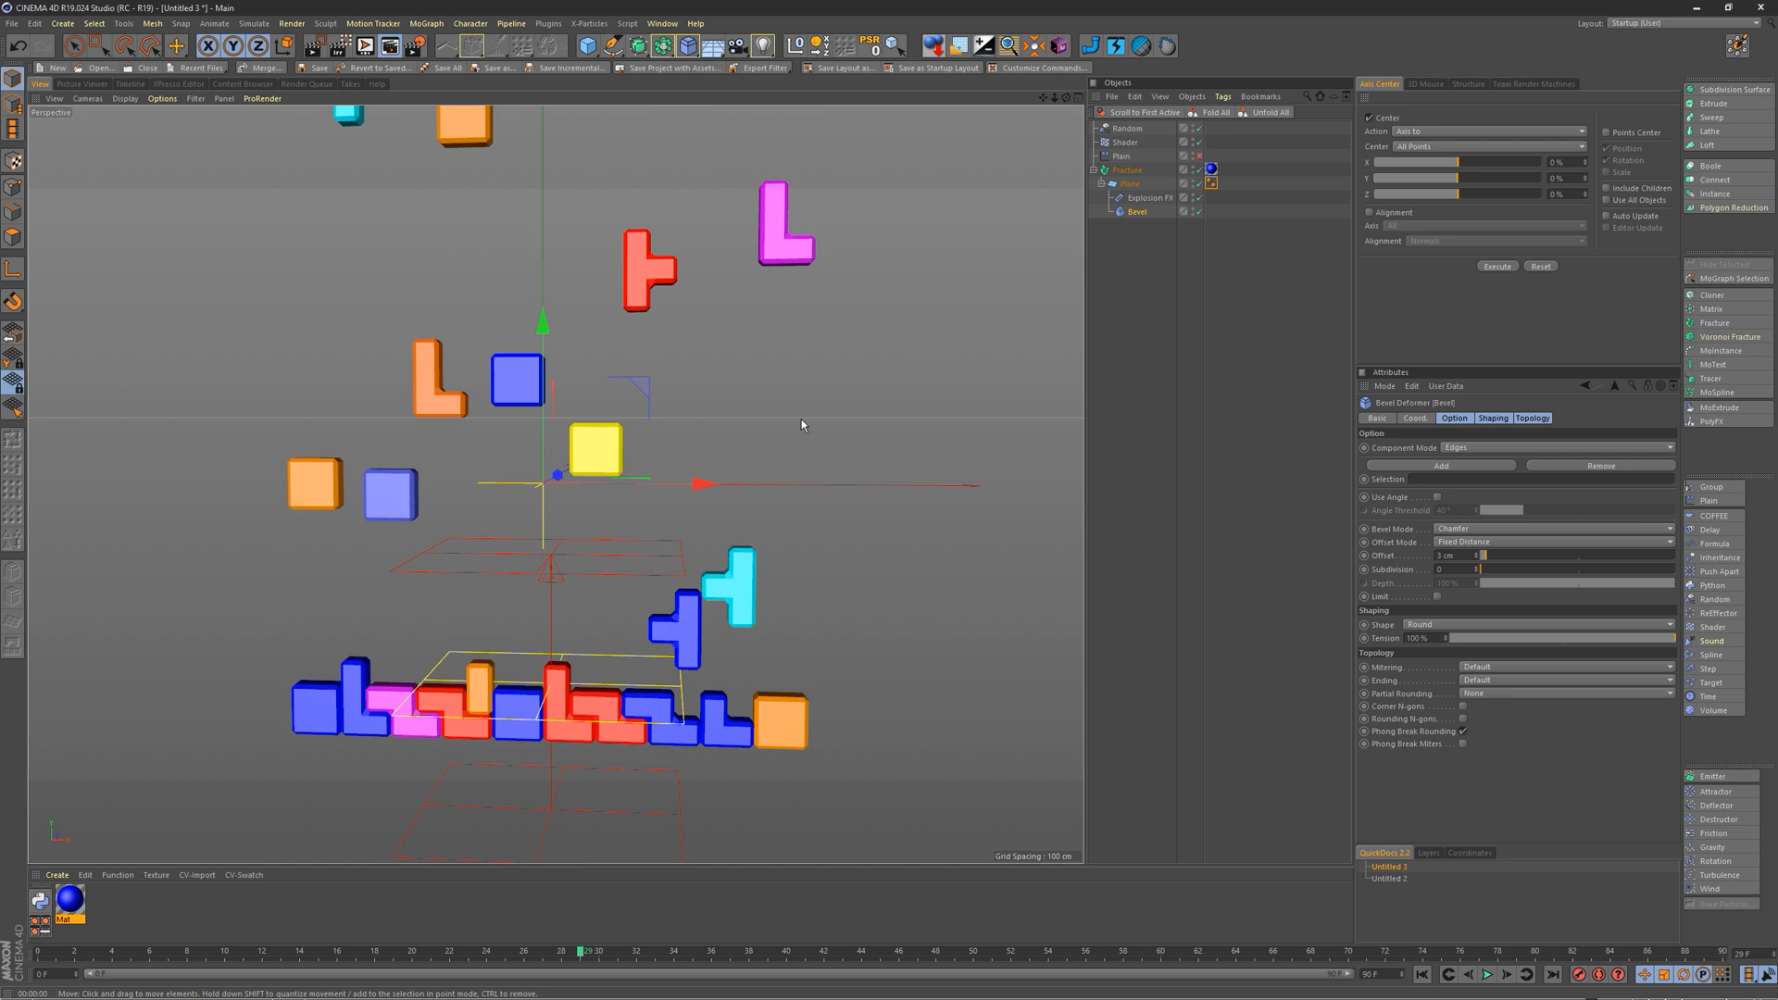
Step: Reset the Shader effector's falloff curve and apply the Square spline preset to it
left_click(1126, 143)
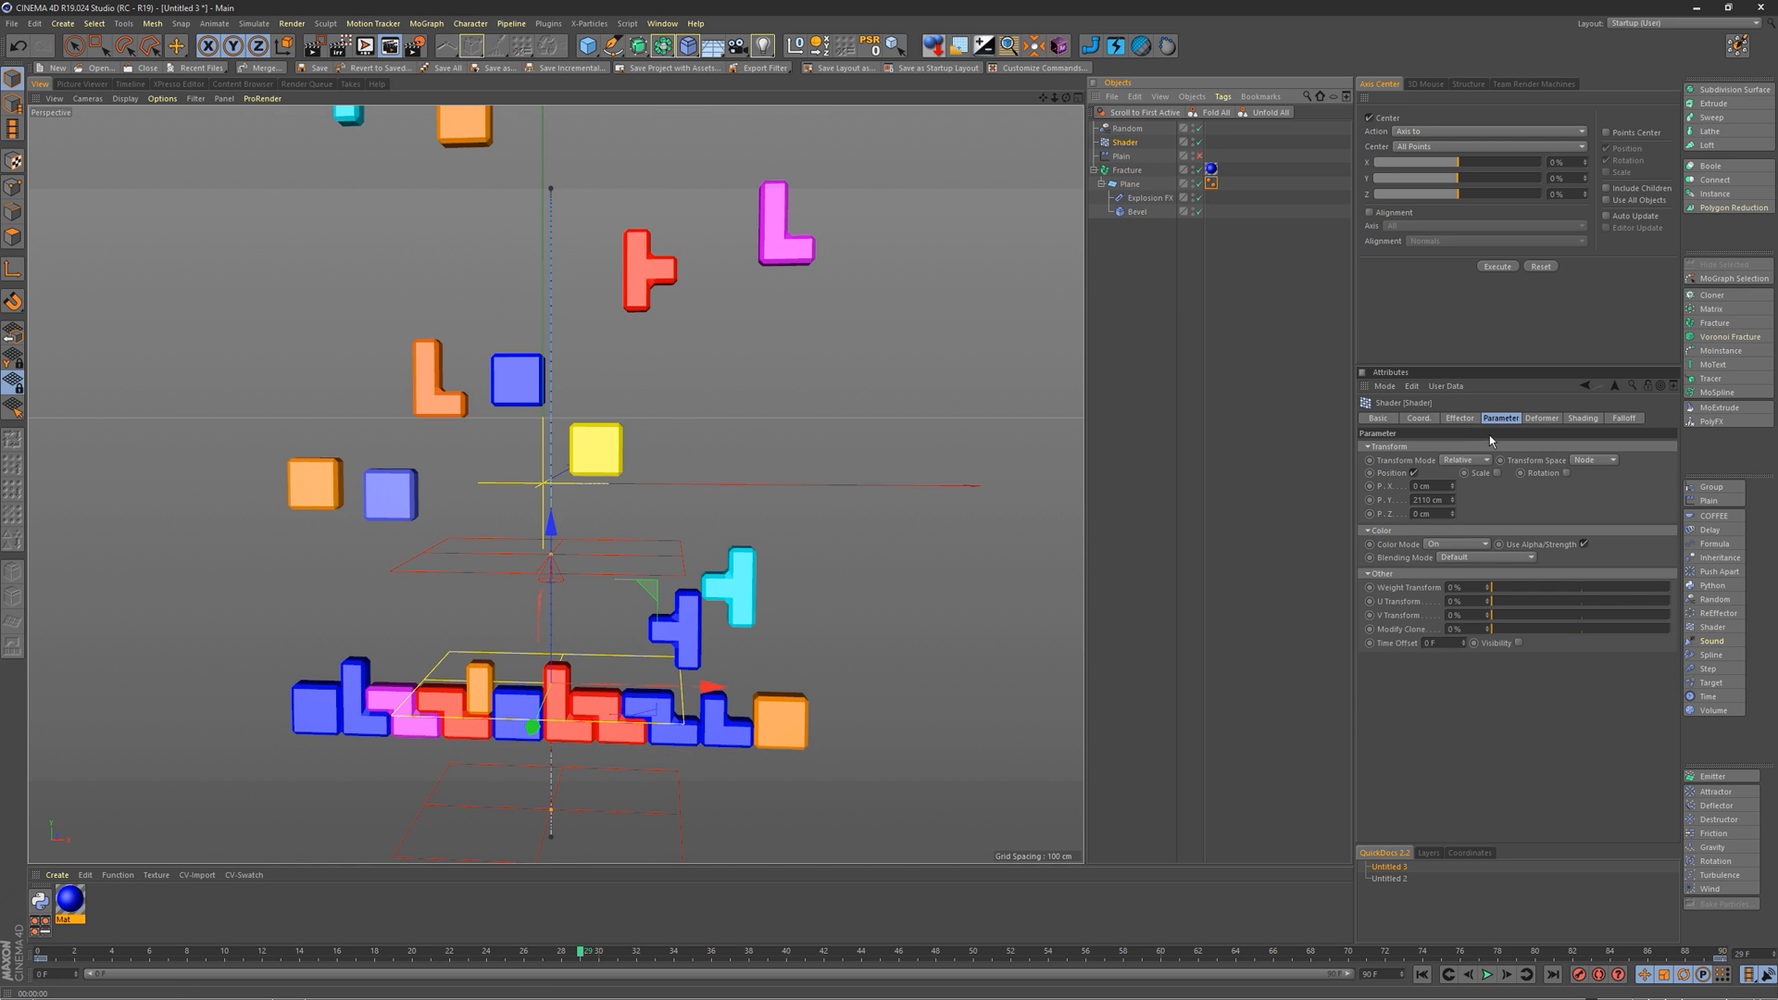
left_click(1624, 419)
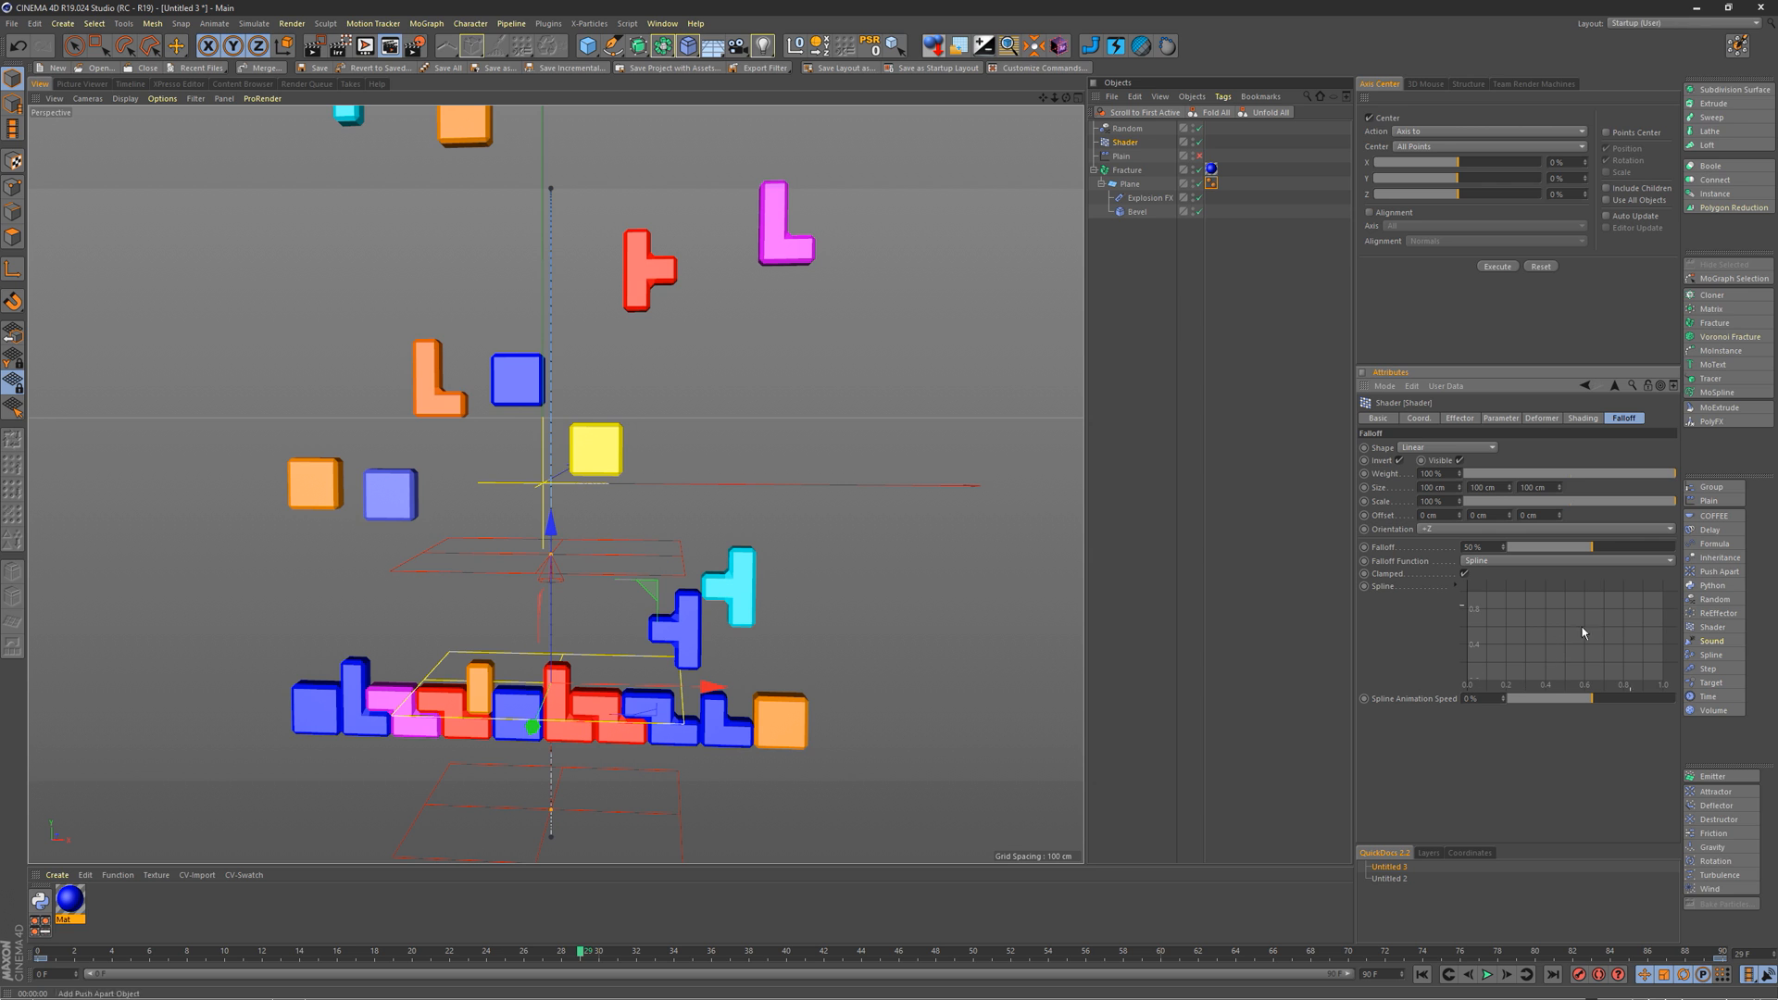
right_click(1518, 626)
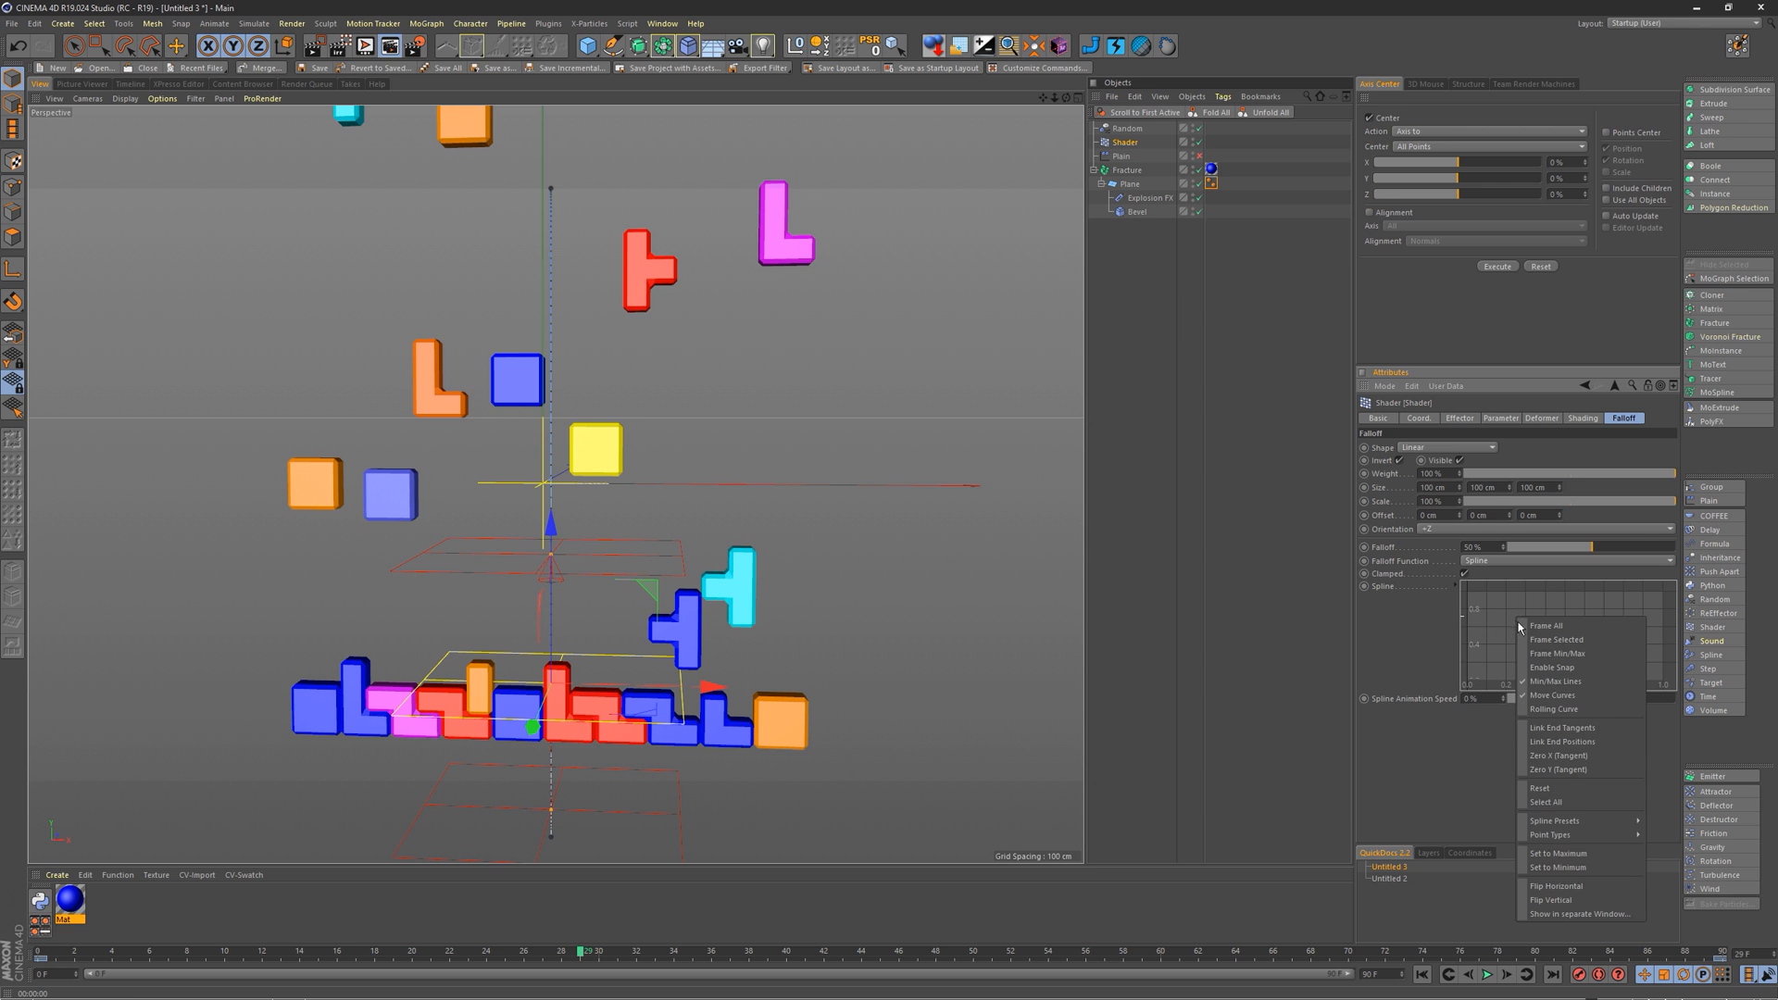
left_click(1539, 788)
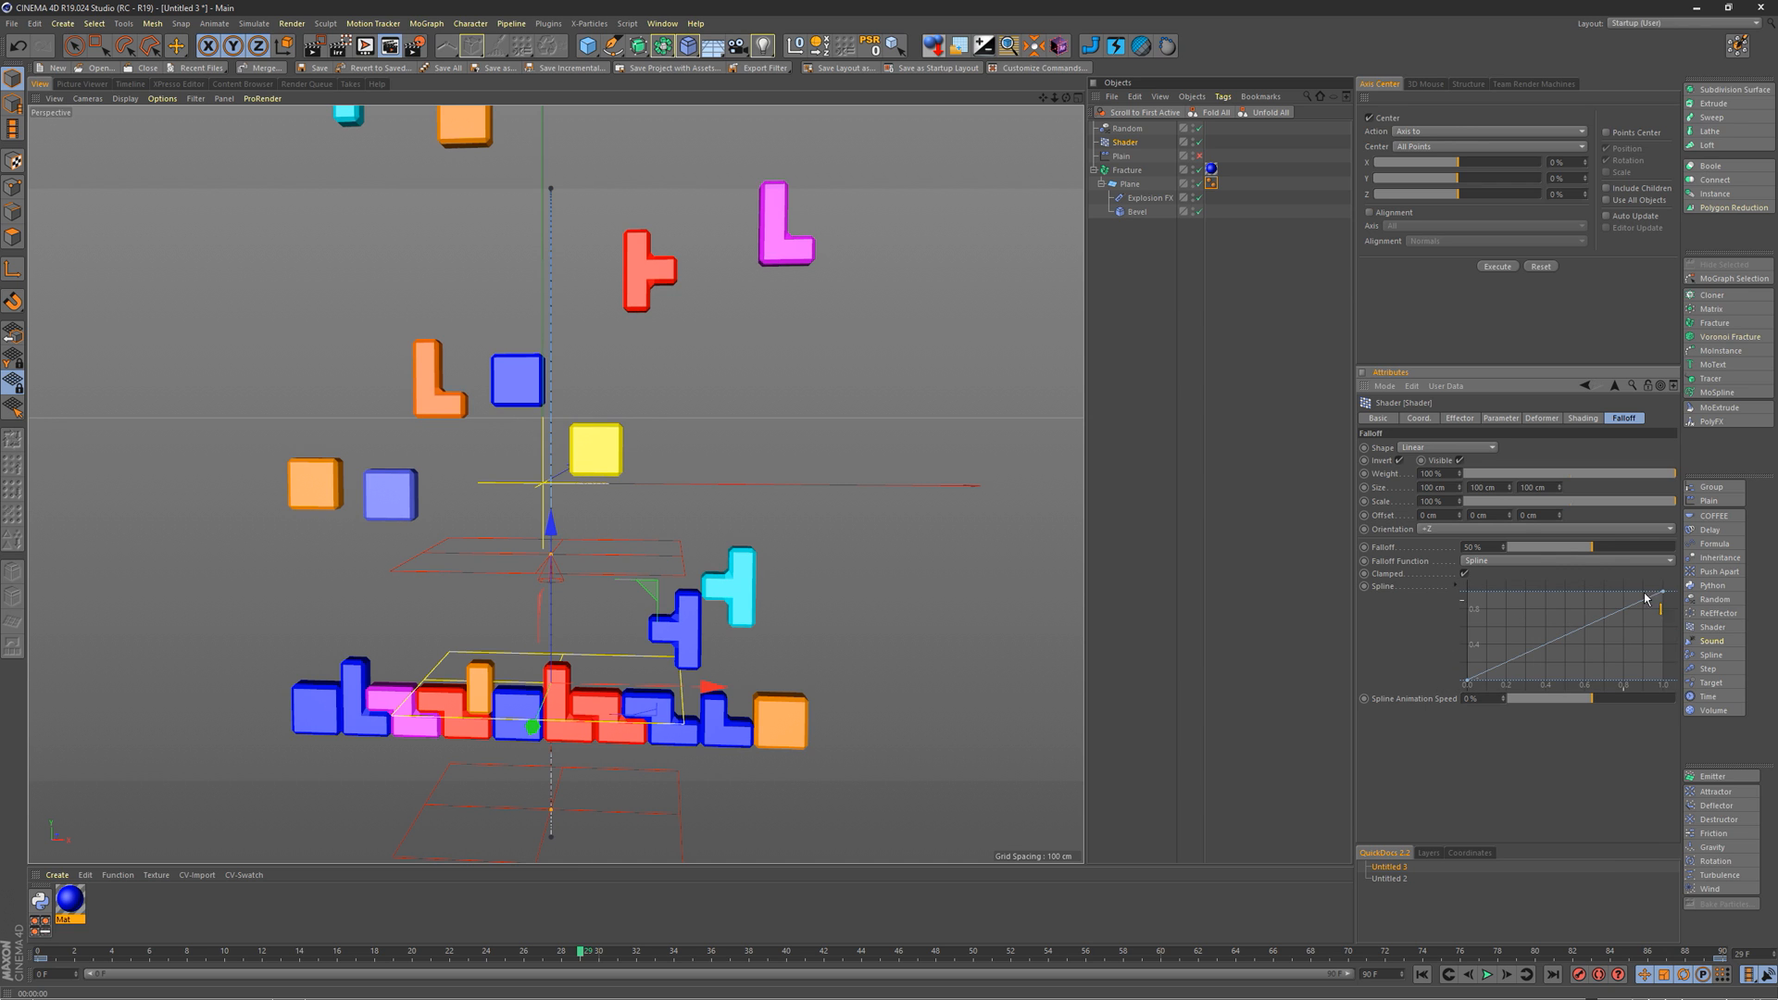
right_click(1501, 620)
left_click(1422, 652)
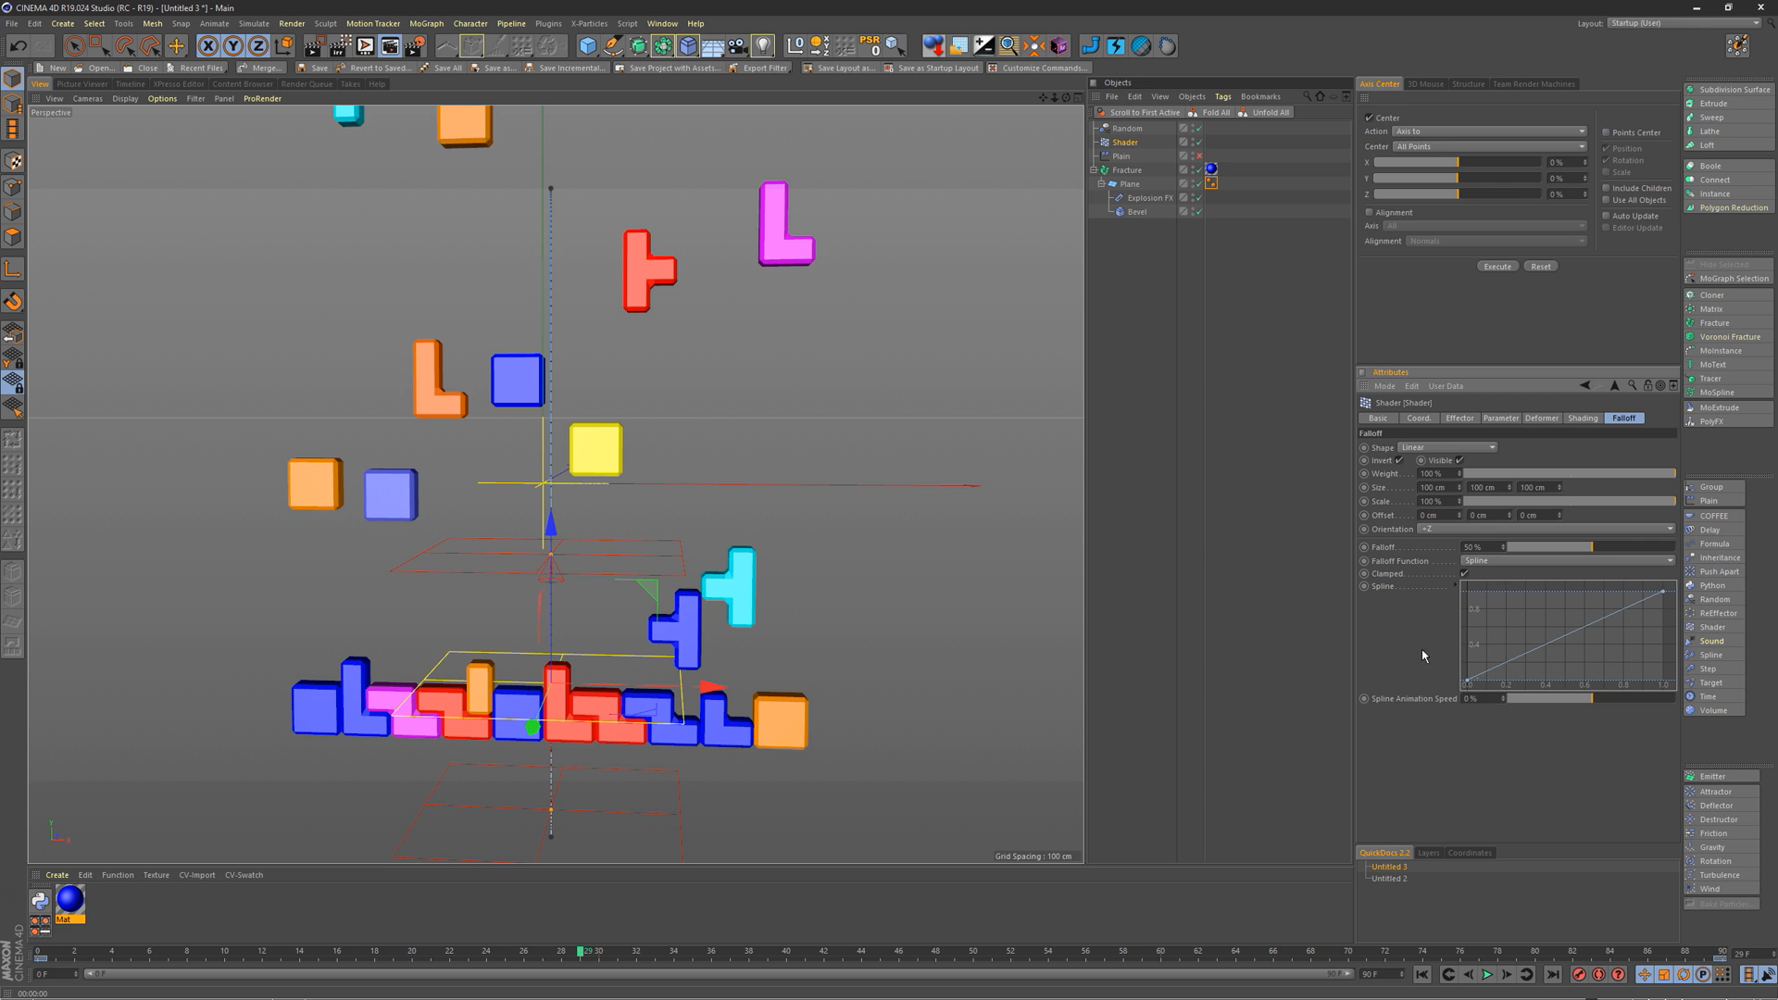
right_click(1506, 617)
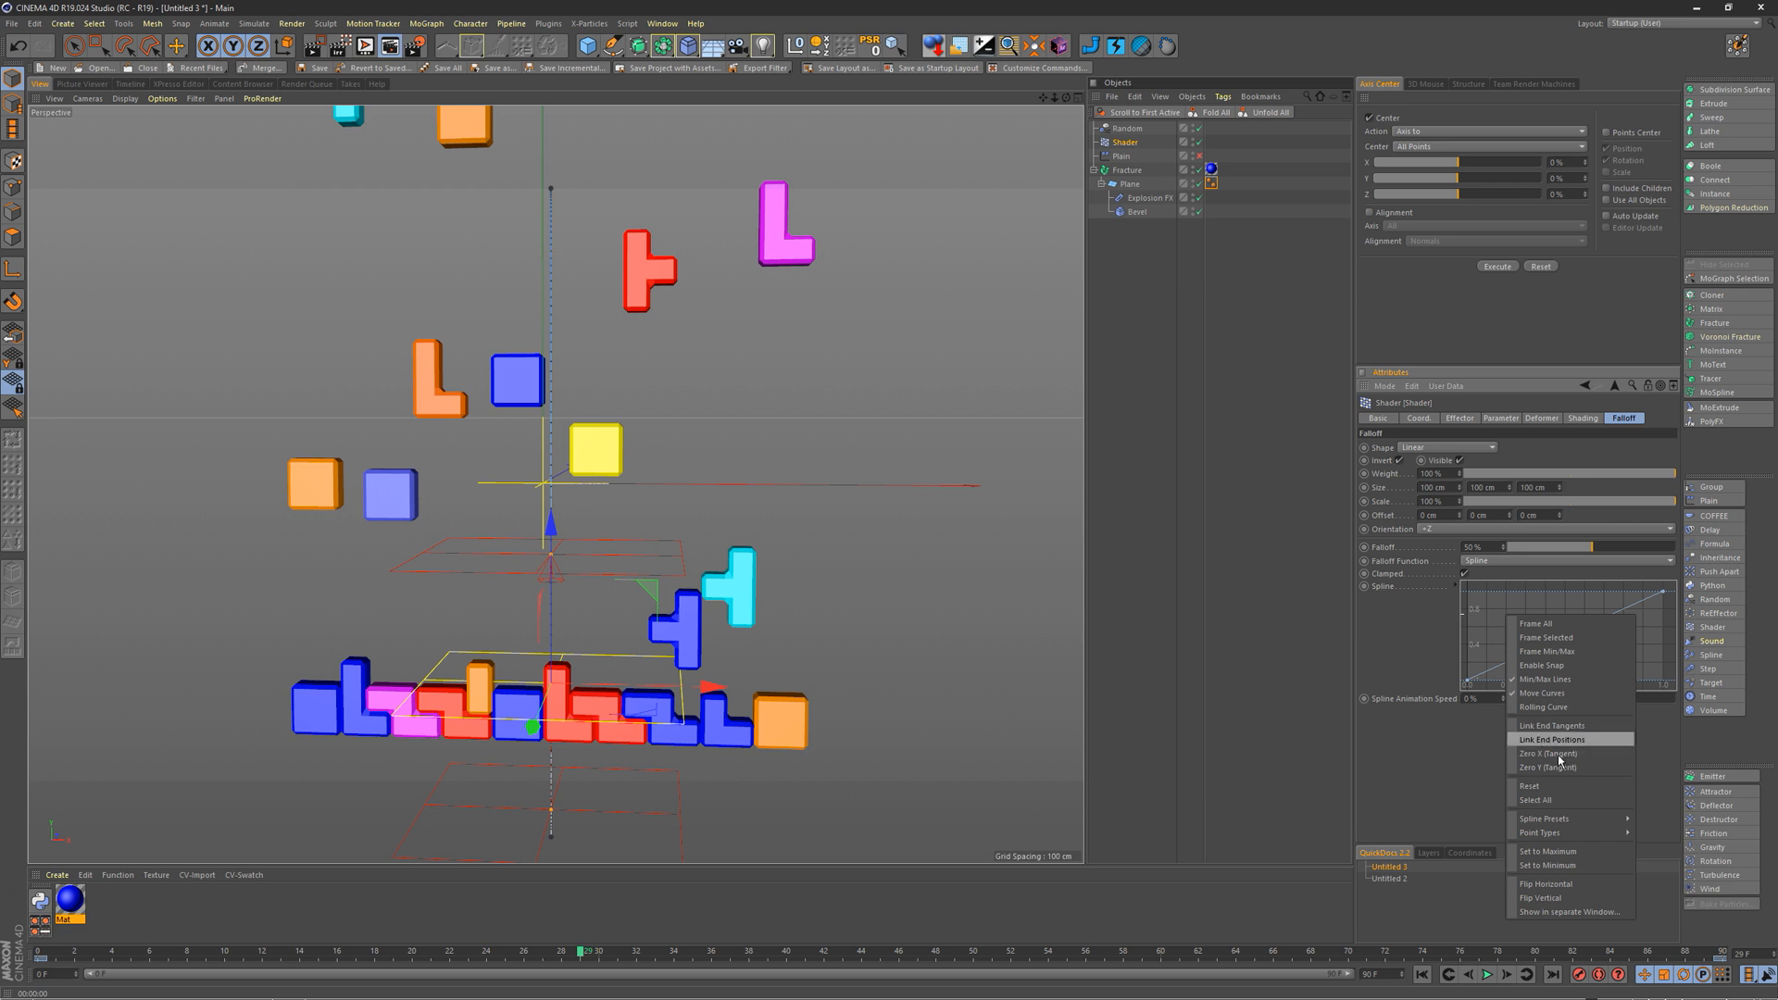
mouse_move(1588, 821)
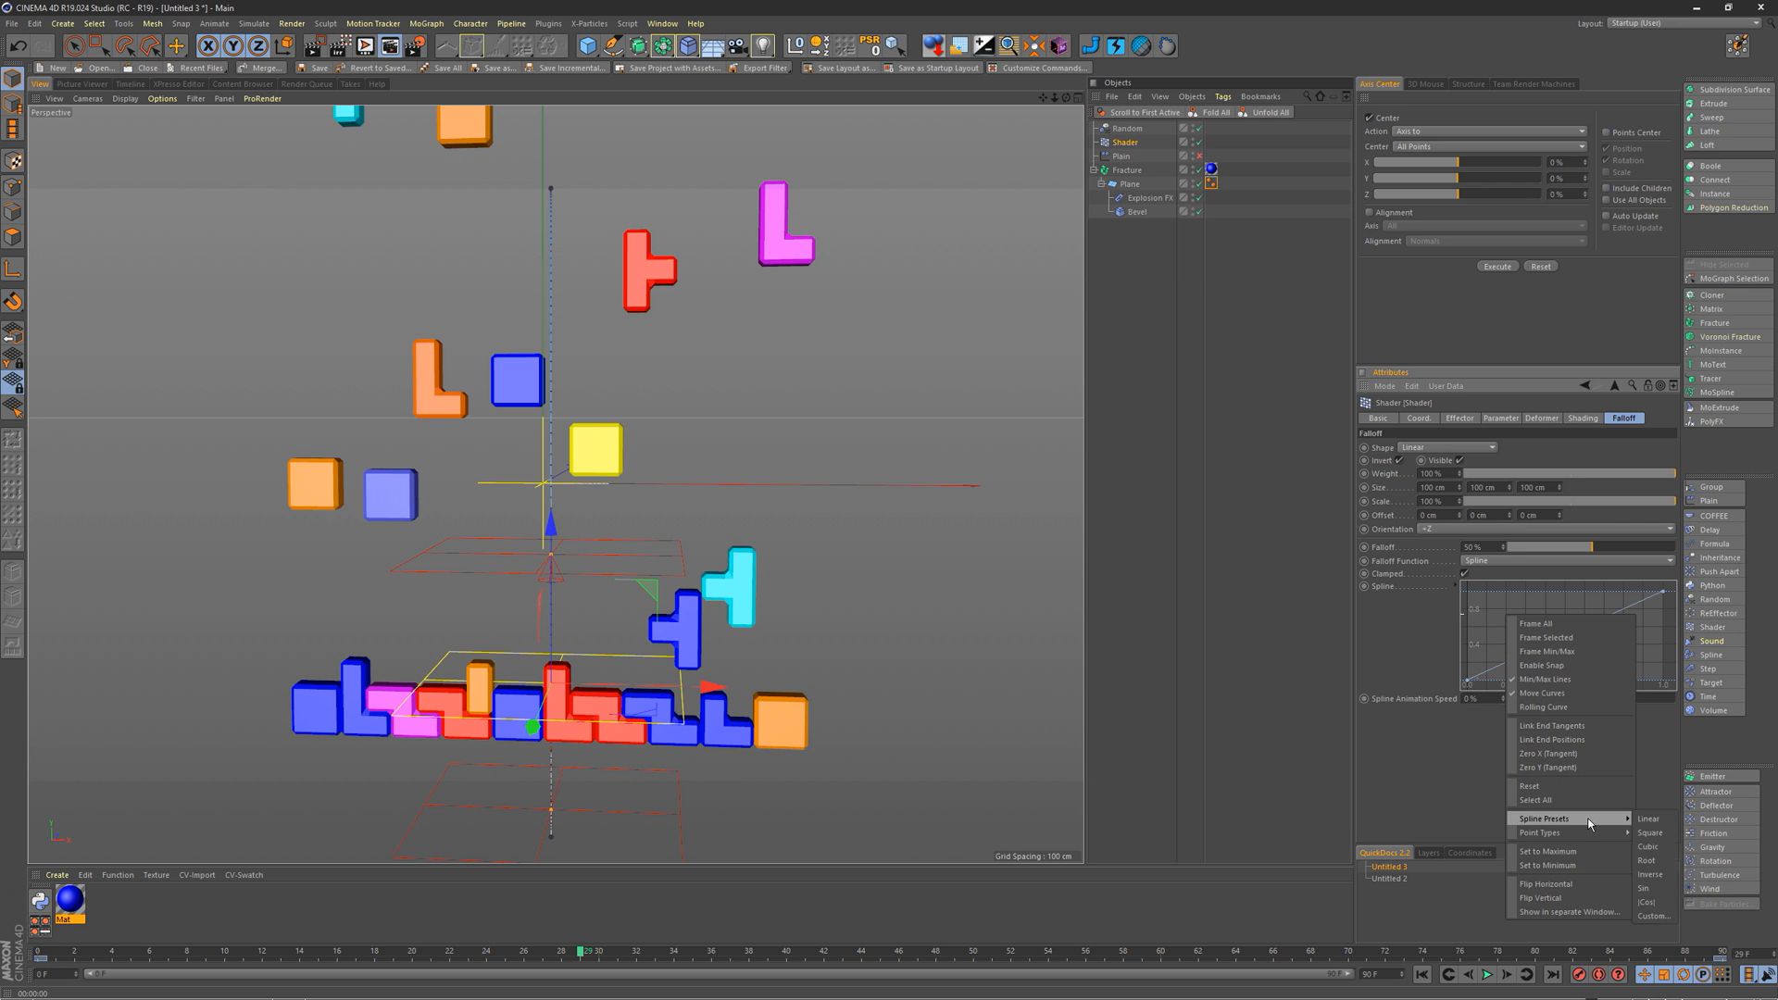
left_click(1654, 833)
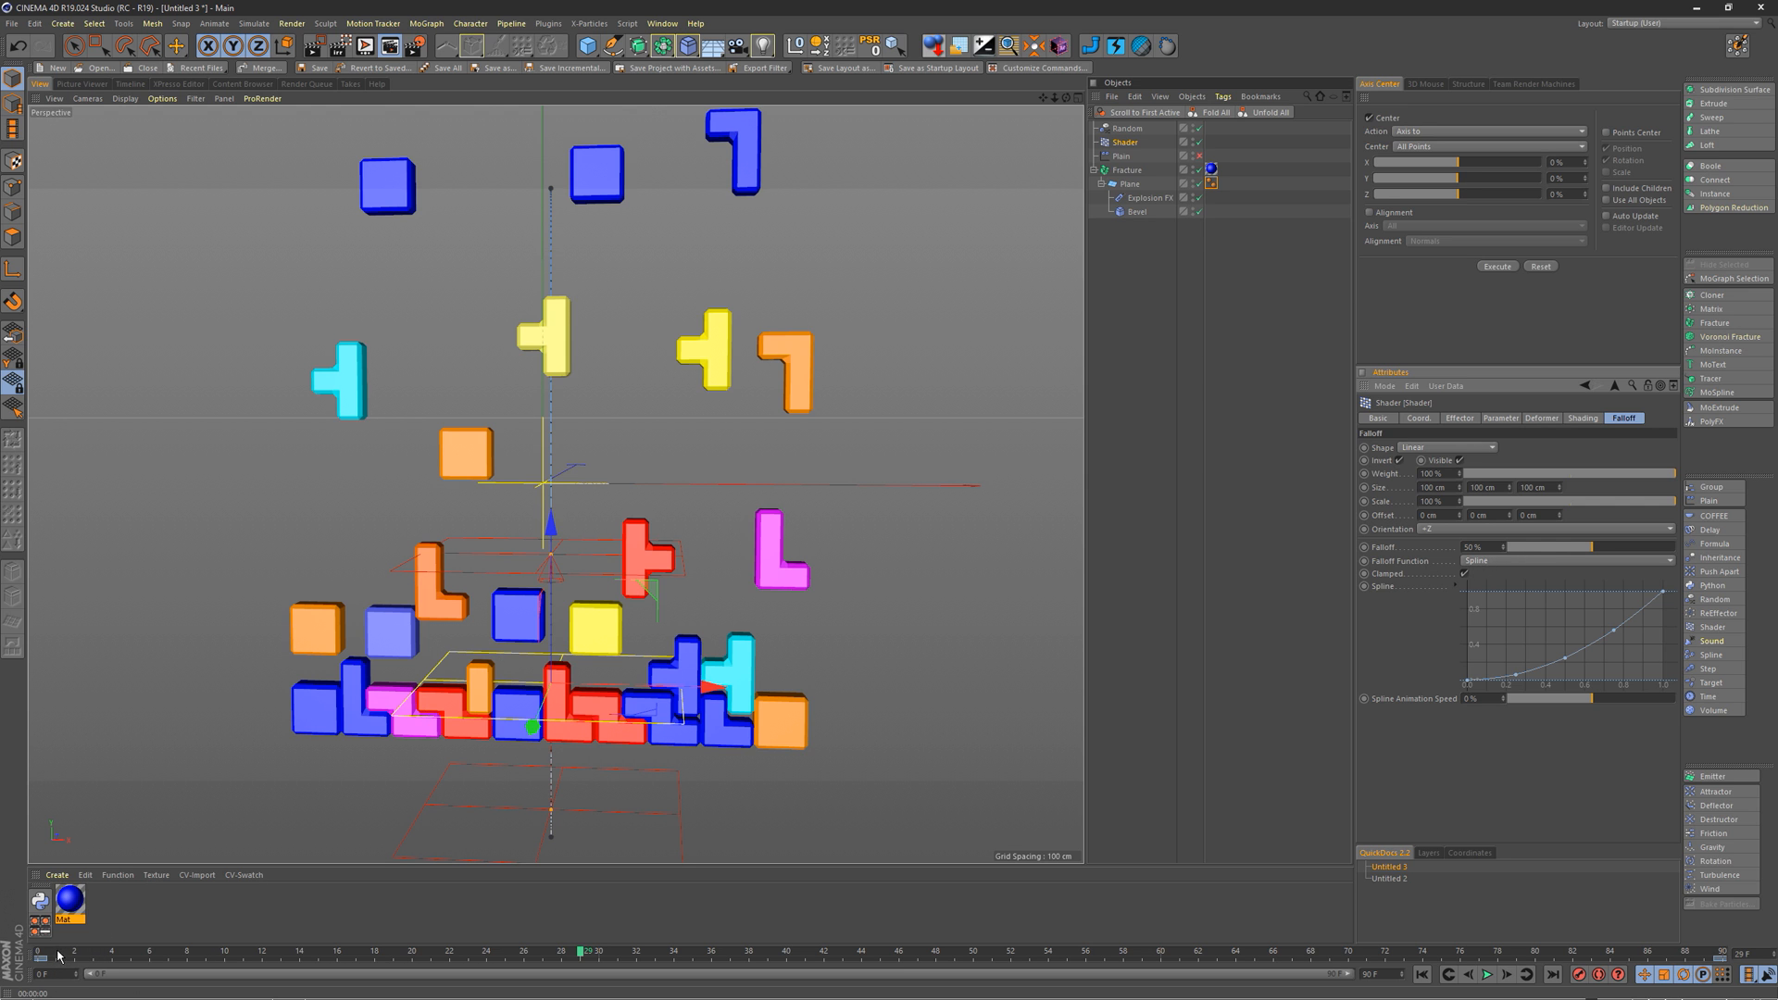
Step: Scrub through the early frames to check the order and spacing of the falling pieces with the new falloff curve
mouse_move(57, 956)
left_mouse_down()
mouse_move(531, 926)
mouse_move(615, 941)
mouse_move(685, 919)
mouse_move(1113, 926)
mouse_move(224, 938)
mouse_move(136, 909)
mouse_move(646, 897)
mouse_move(374, 900)
left_mouse_up()
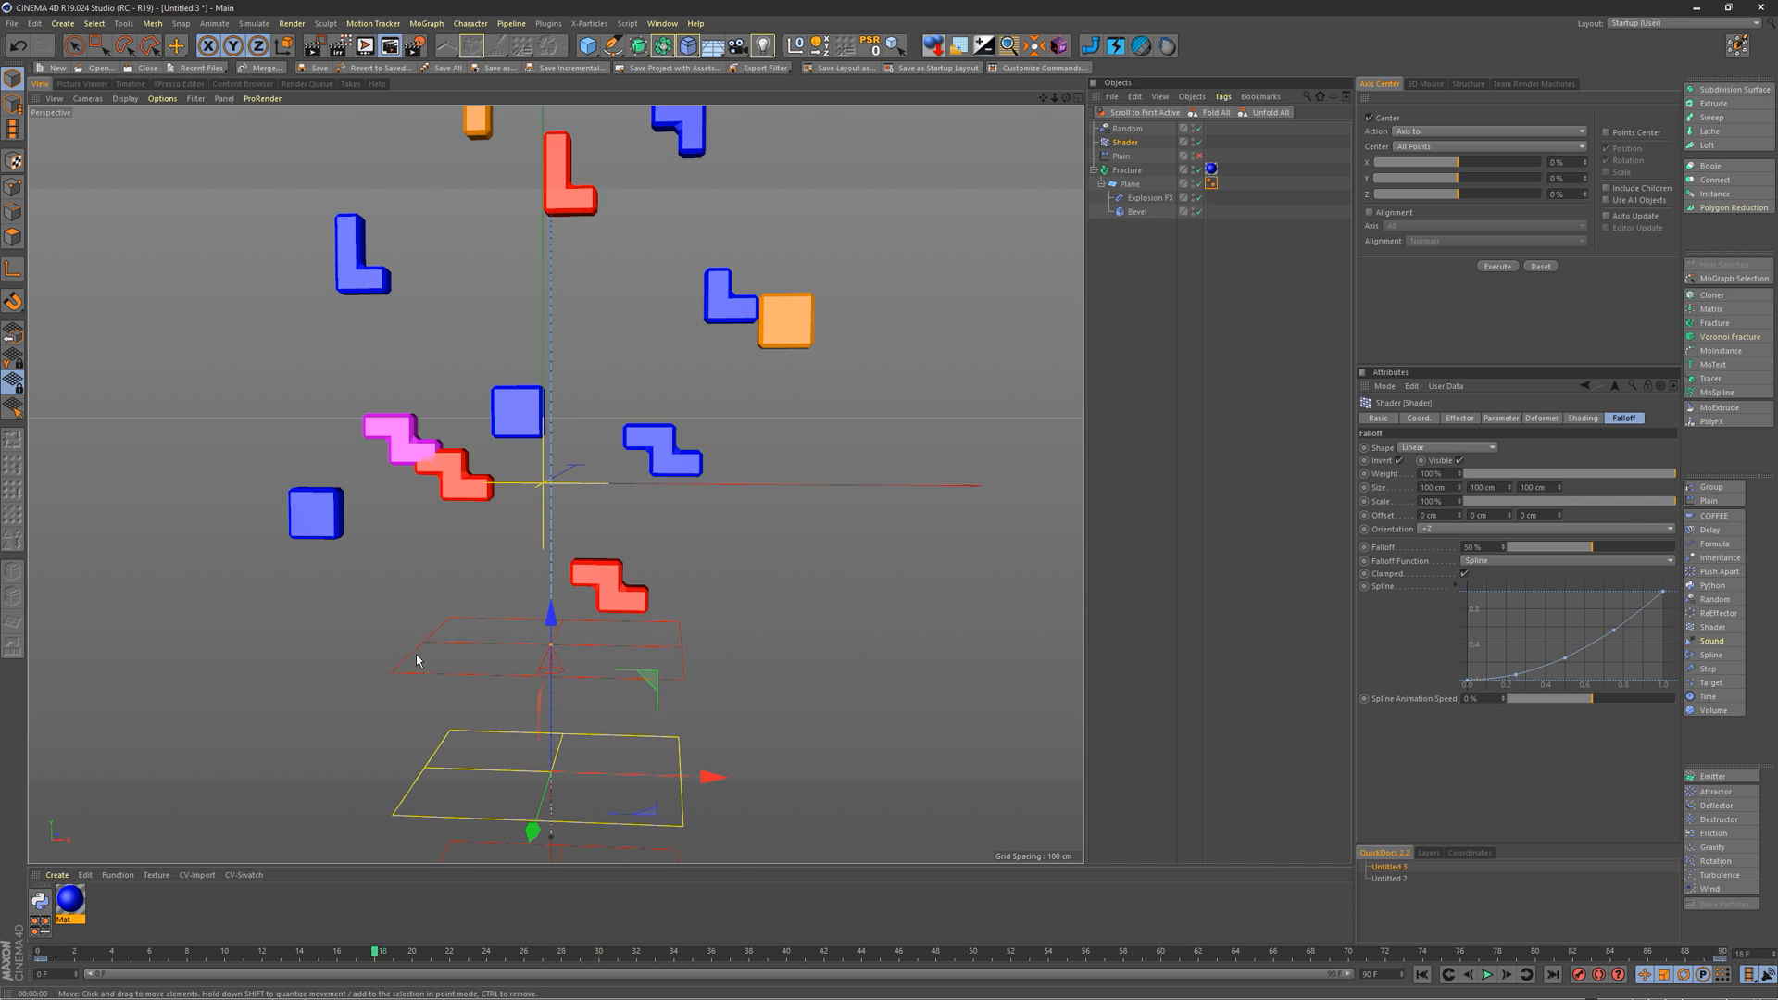
mouse_move(197, 956)
left_mouse_down()
mouse_move(99, 946)
mouse_move(571, 931)
mouse_move(336, 924)
left_mouse_up()
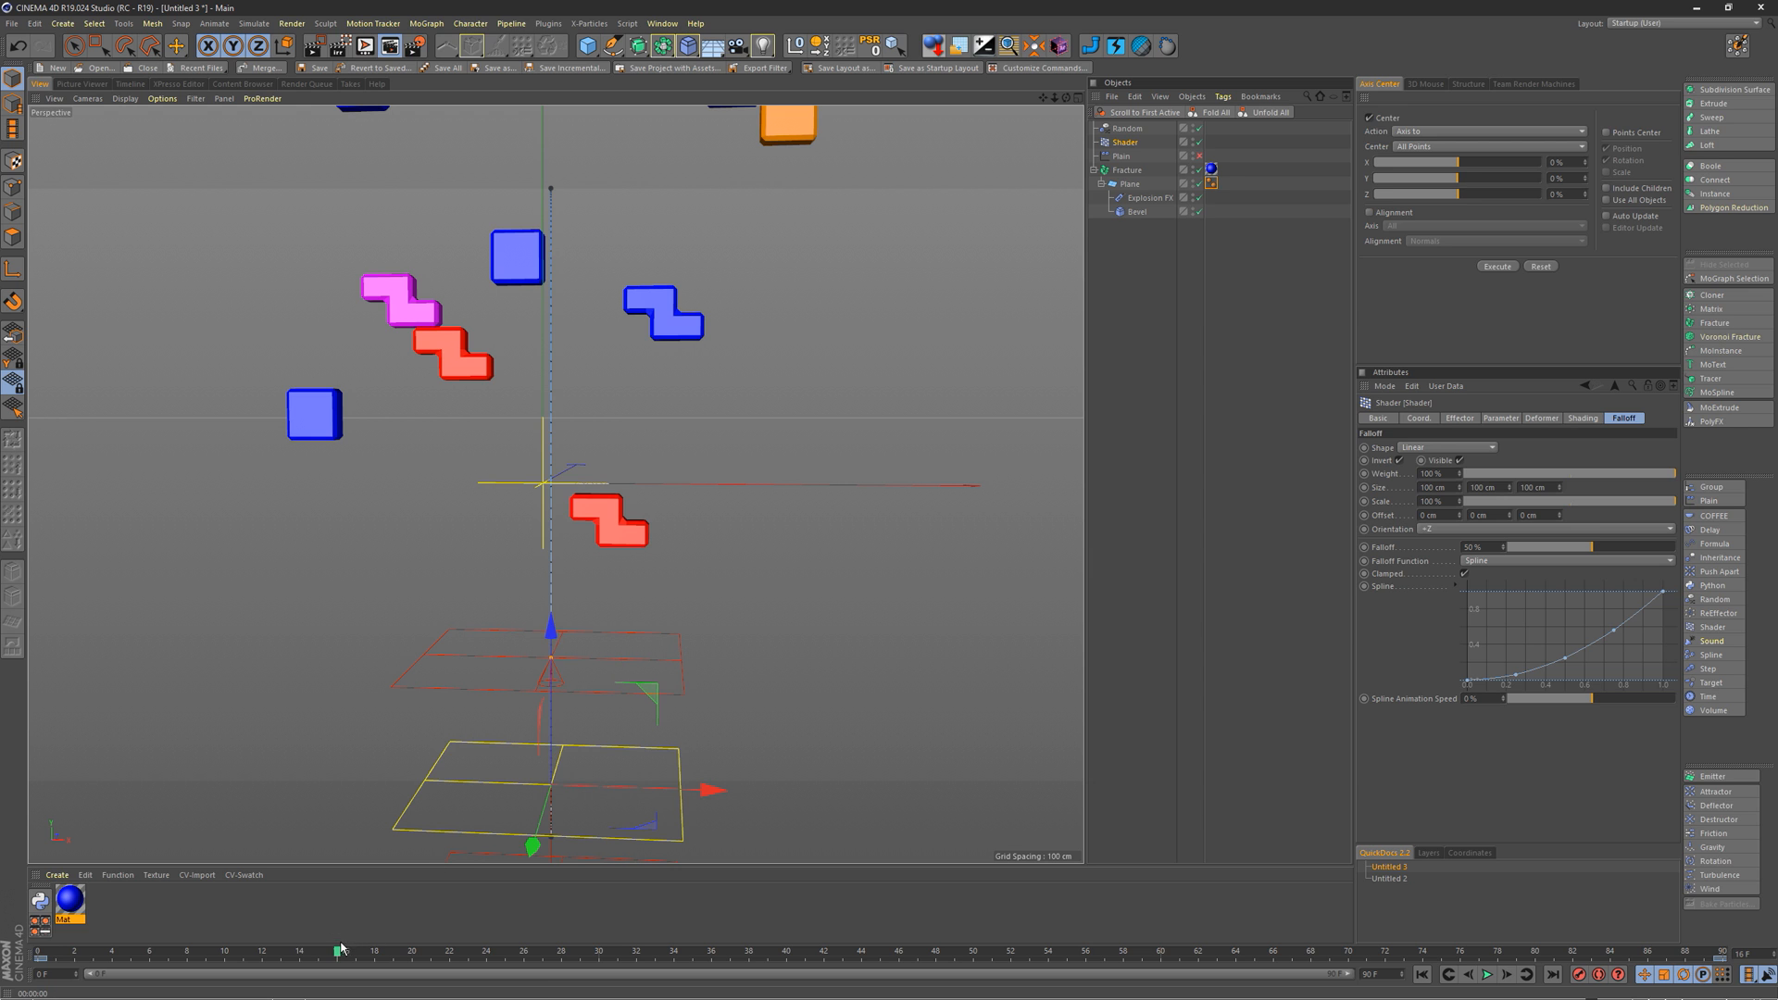
left_click_drag(338, 951, 448, 946)
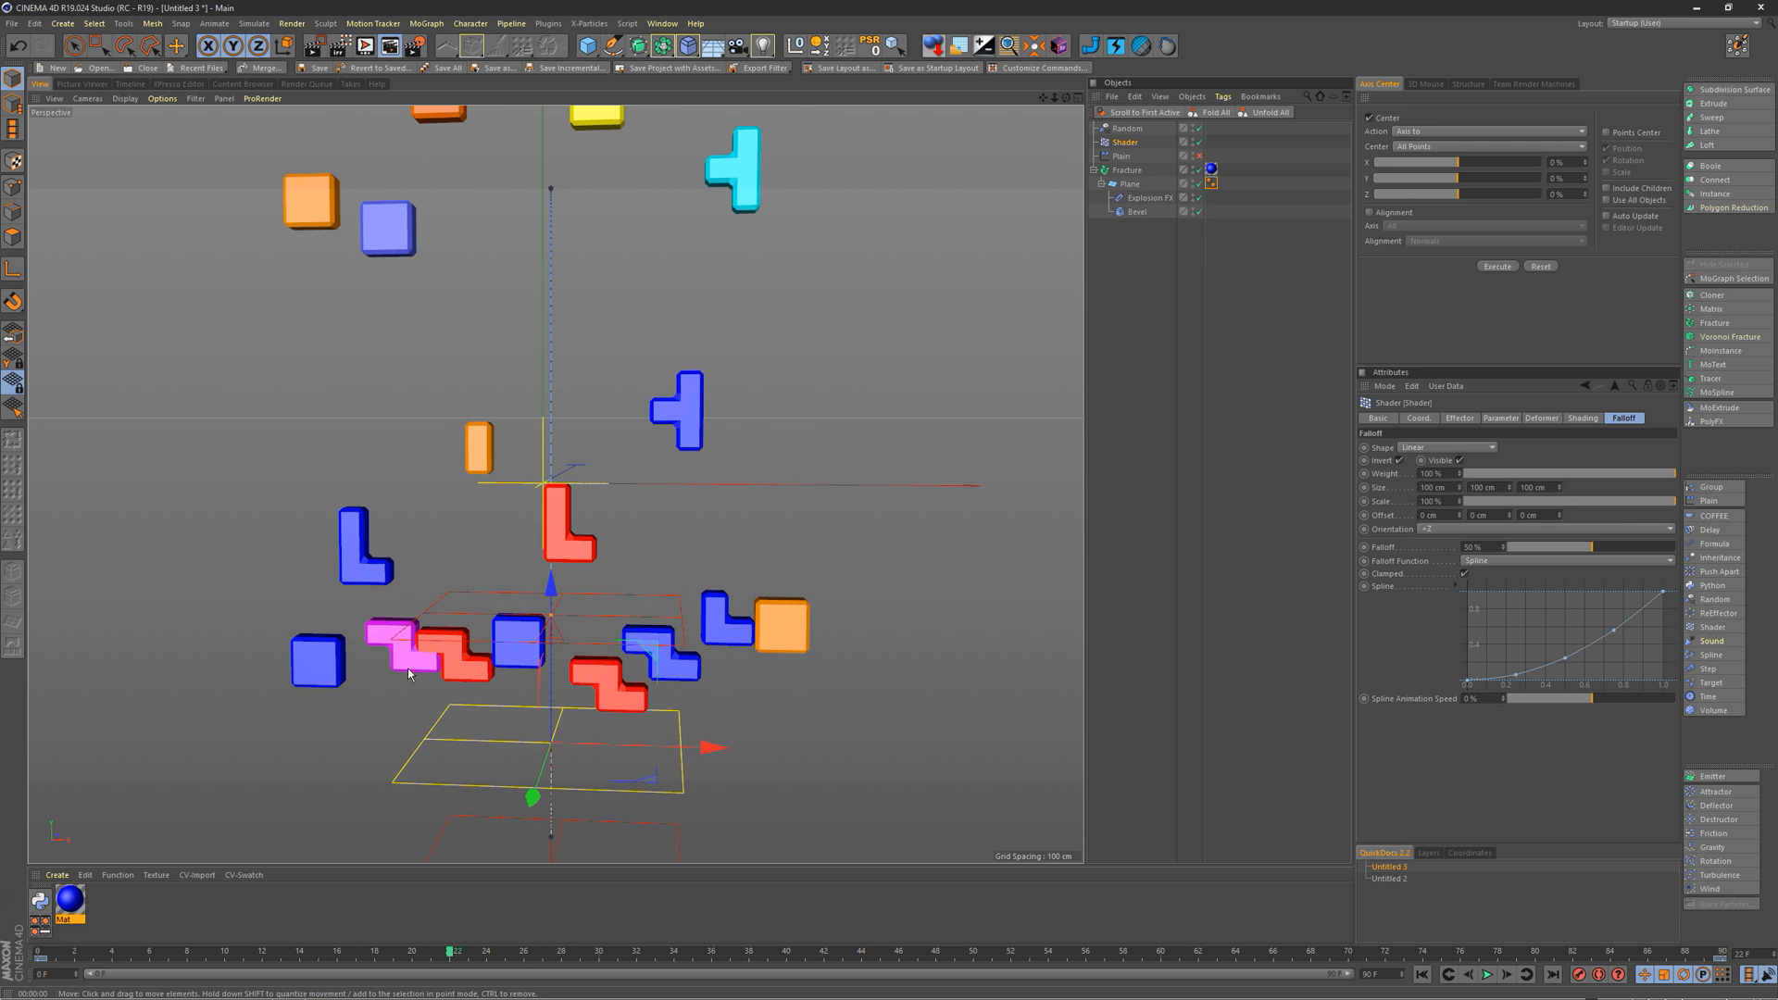
left_click(474, 956)
left_click_drag(474, 957, 444, 724)
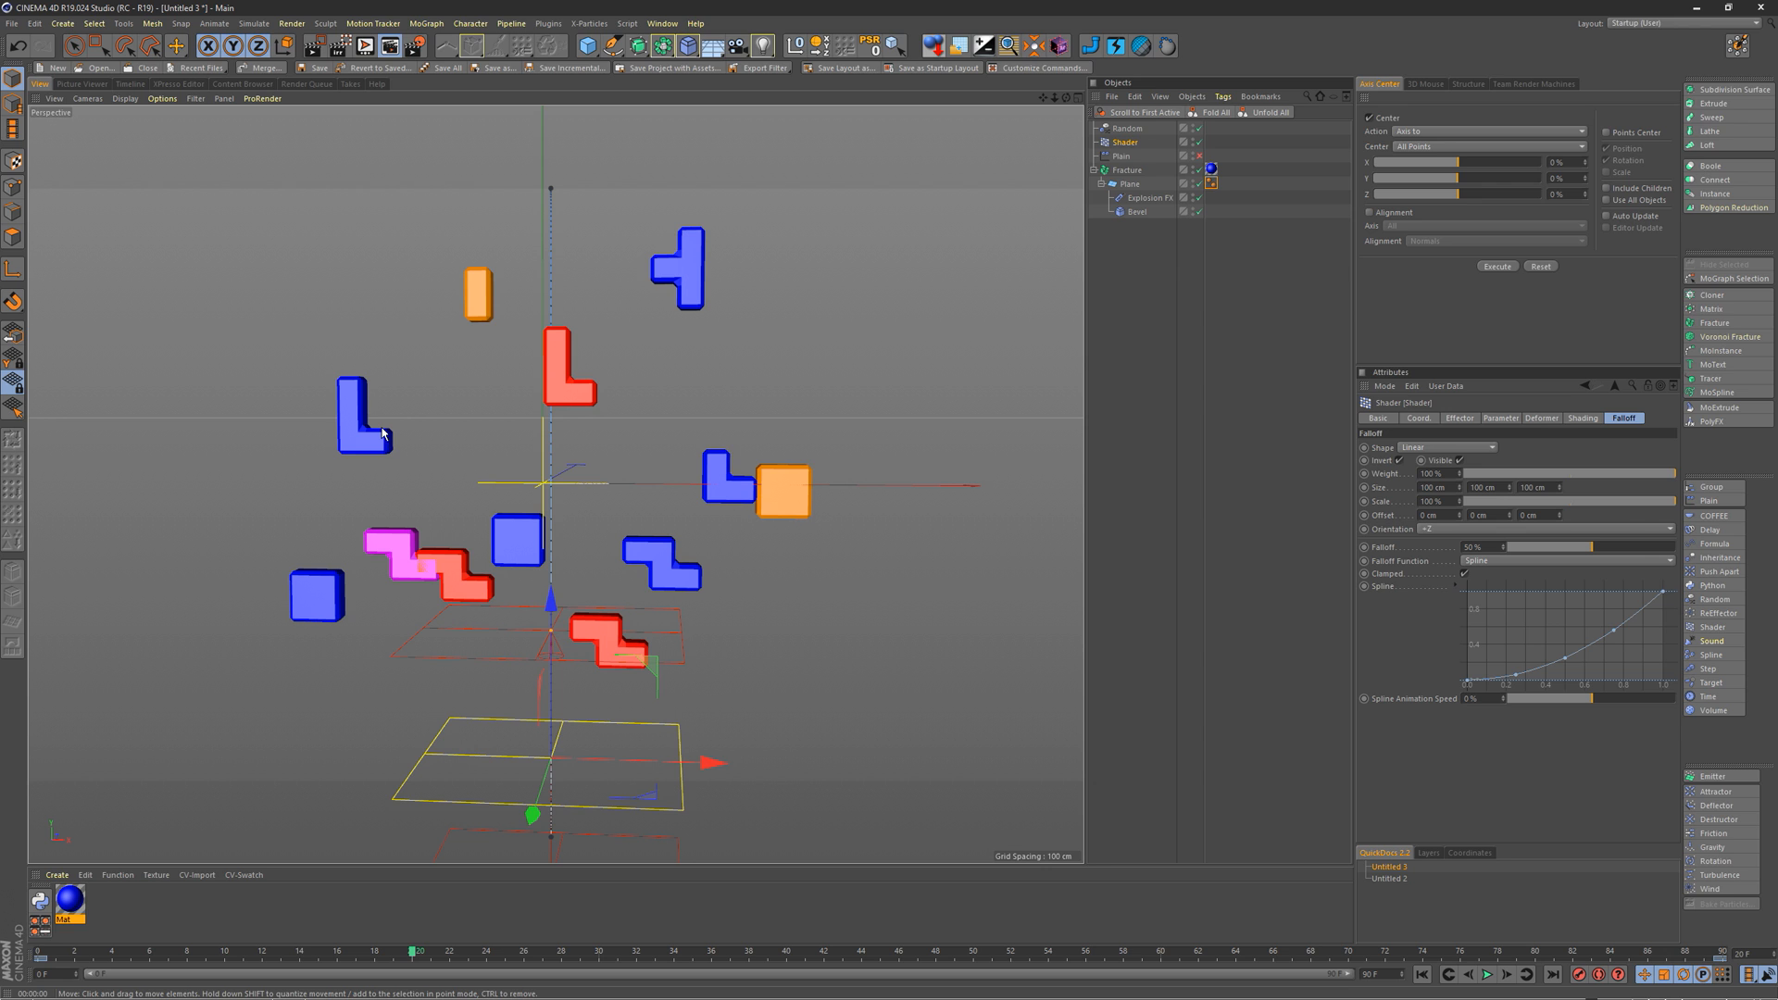
Step: Copy the MG Weight Override null from the Untitled 2 document into the Tetris scene, Untitled 3
left_click(1121, 275)
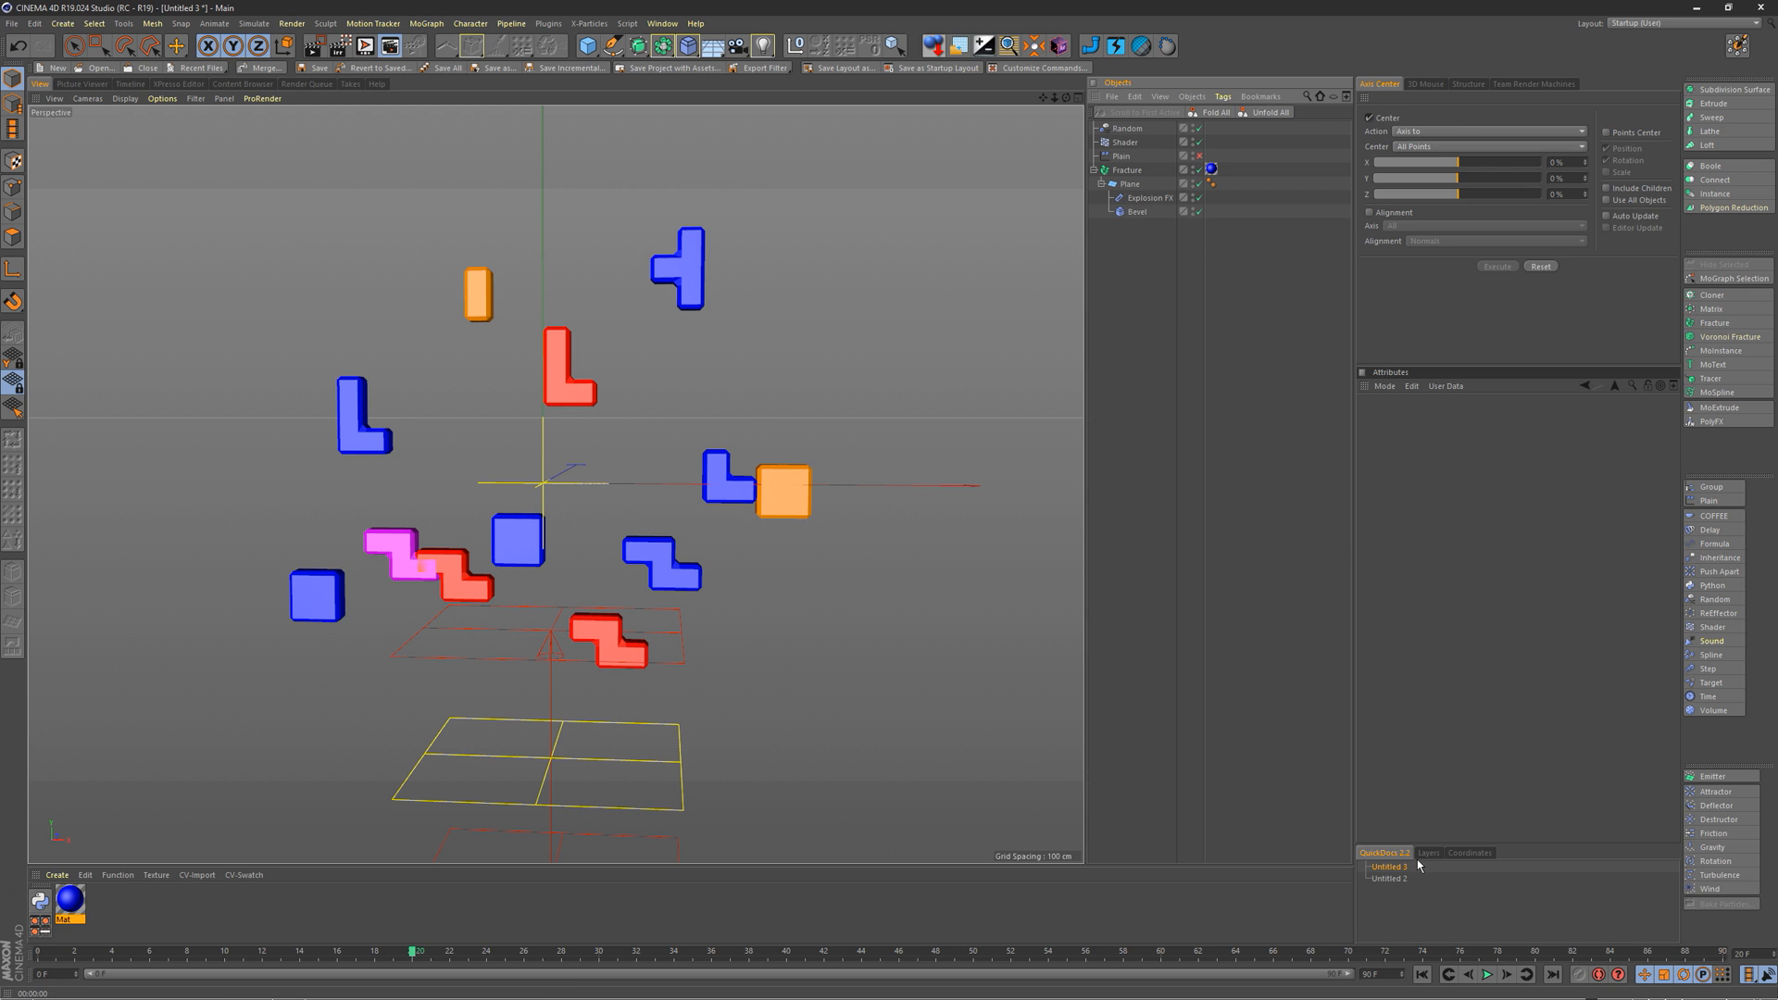
left_click(1389, 880)
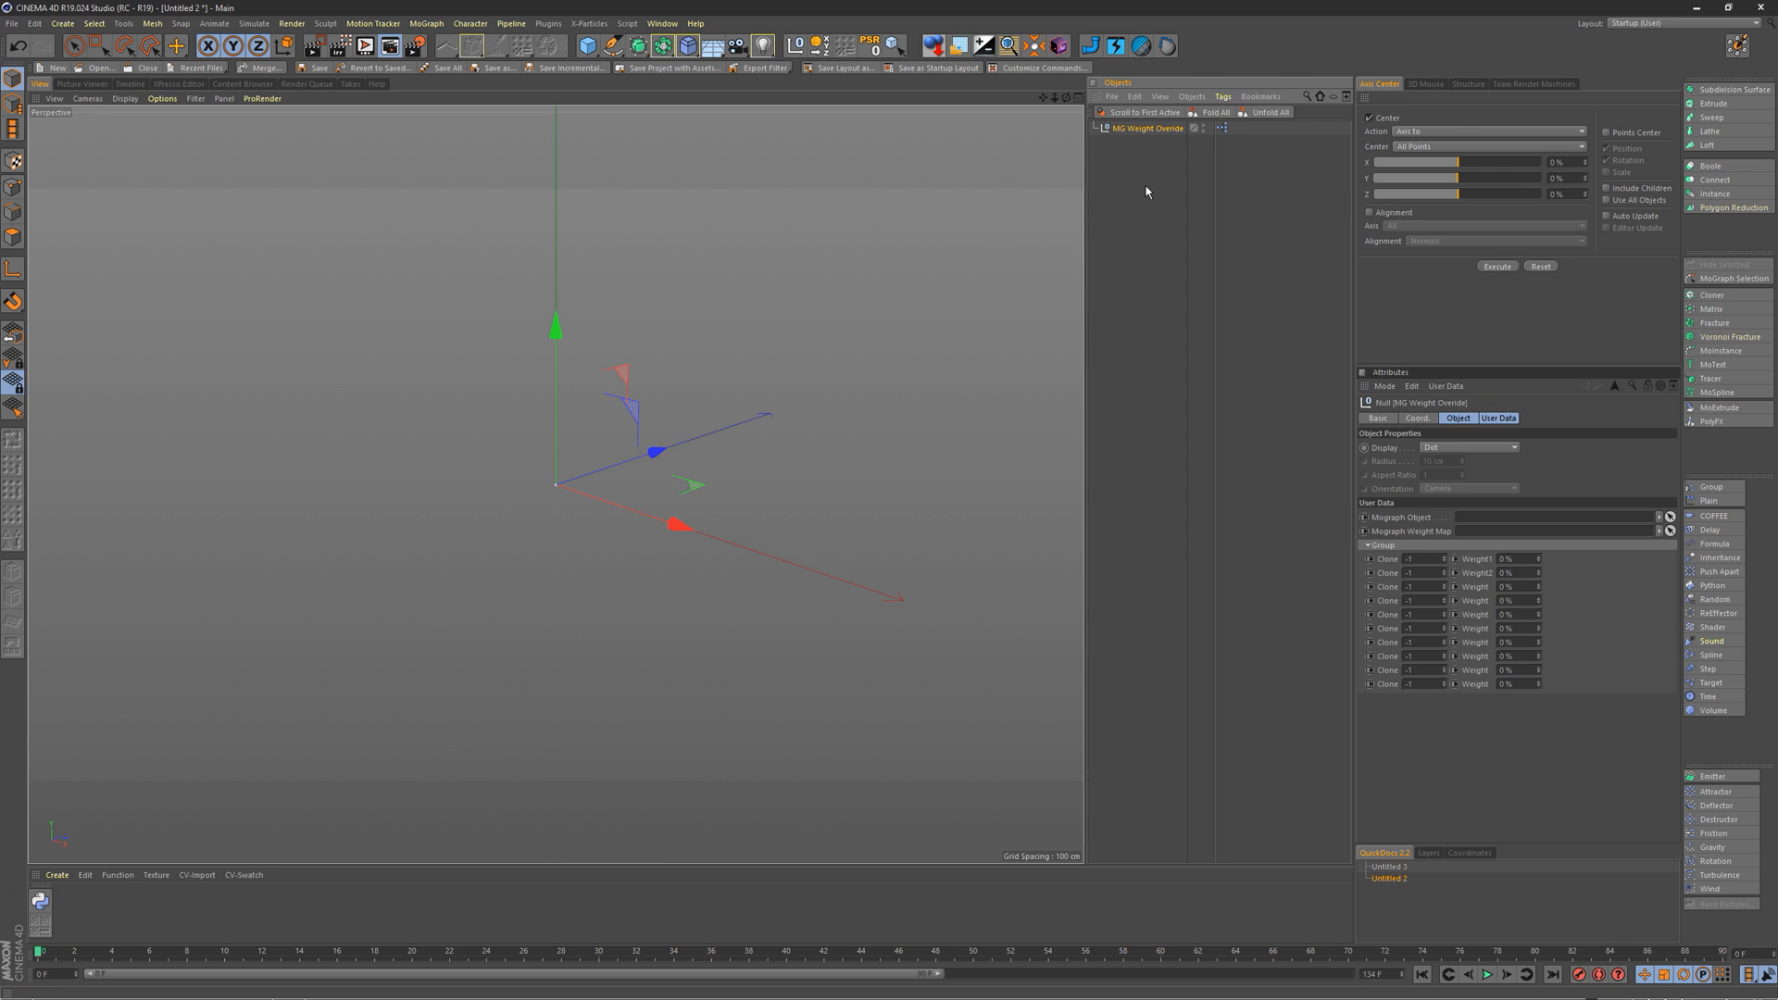
left_click(1144, 185)
left_click(1141, 129)
left_click(1406, 867)
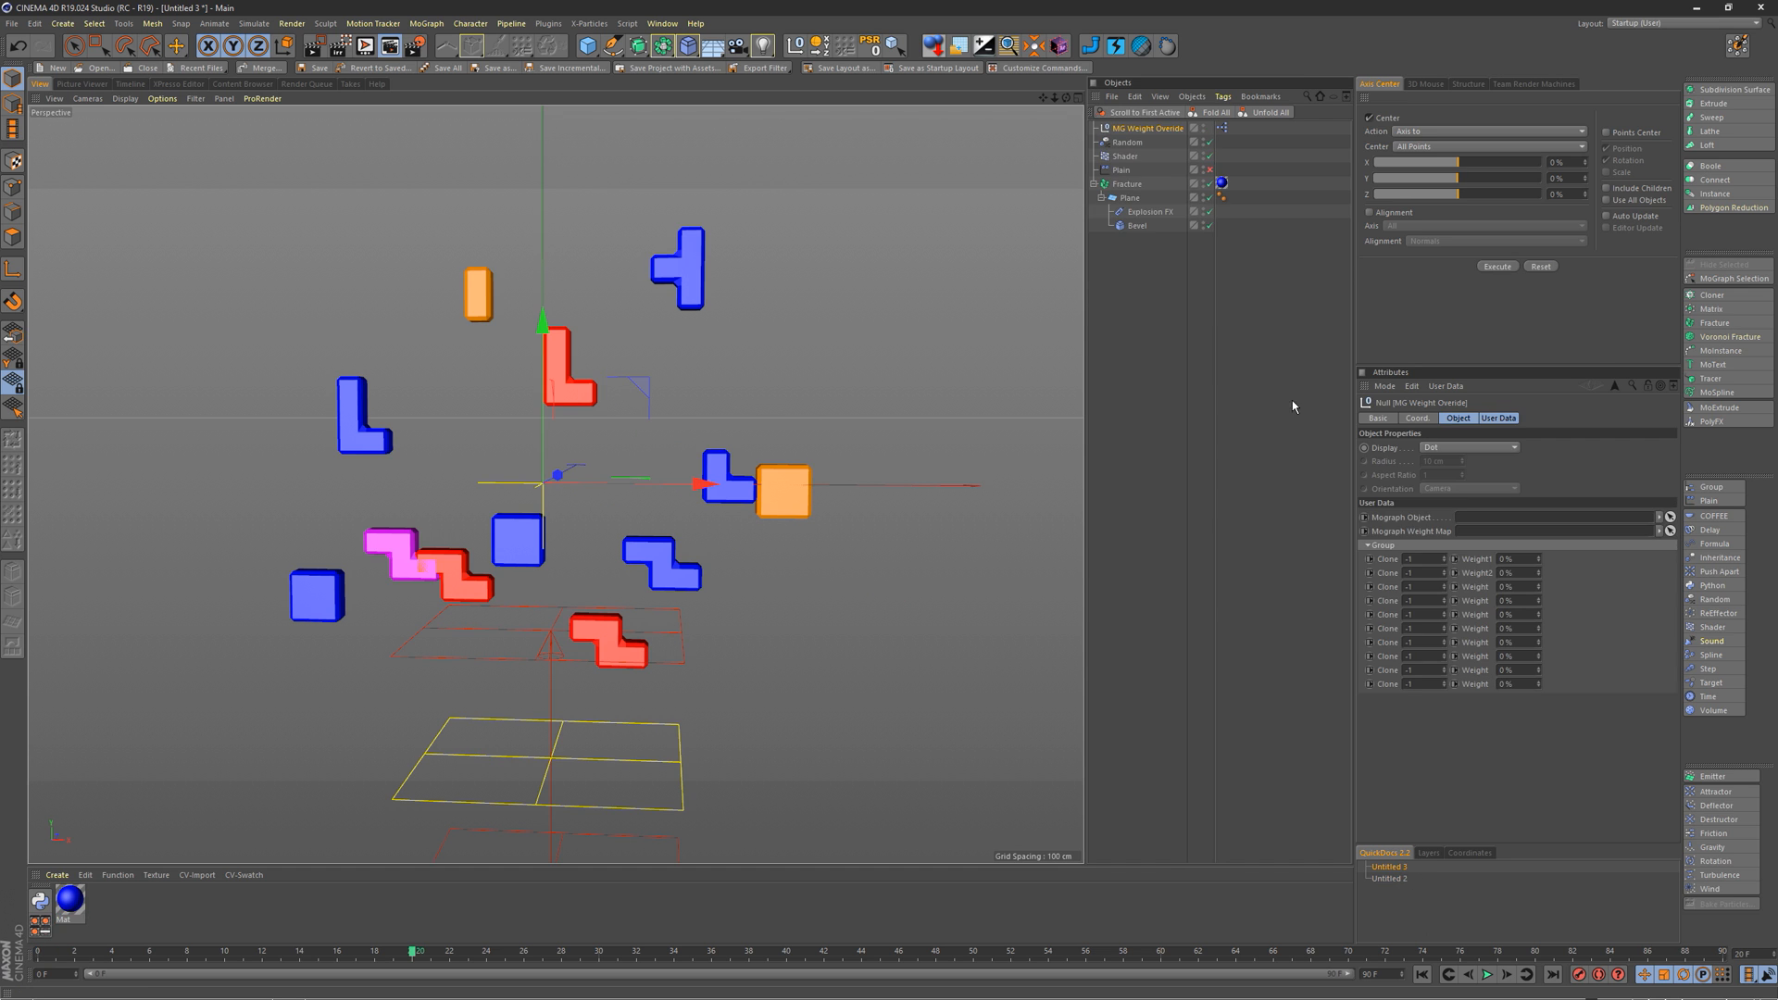
Step: Examine the MG Weight Override null's user data with its MoGraph object, weight map and clone weight fields
left_click(1139, 283)
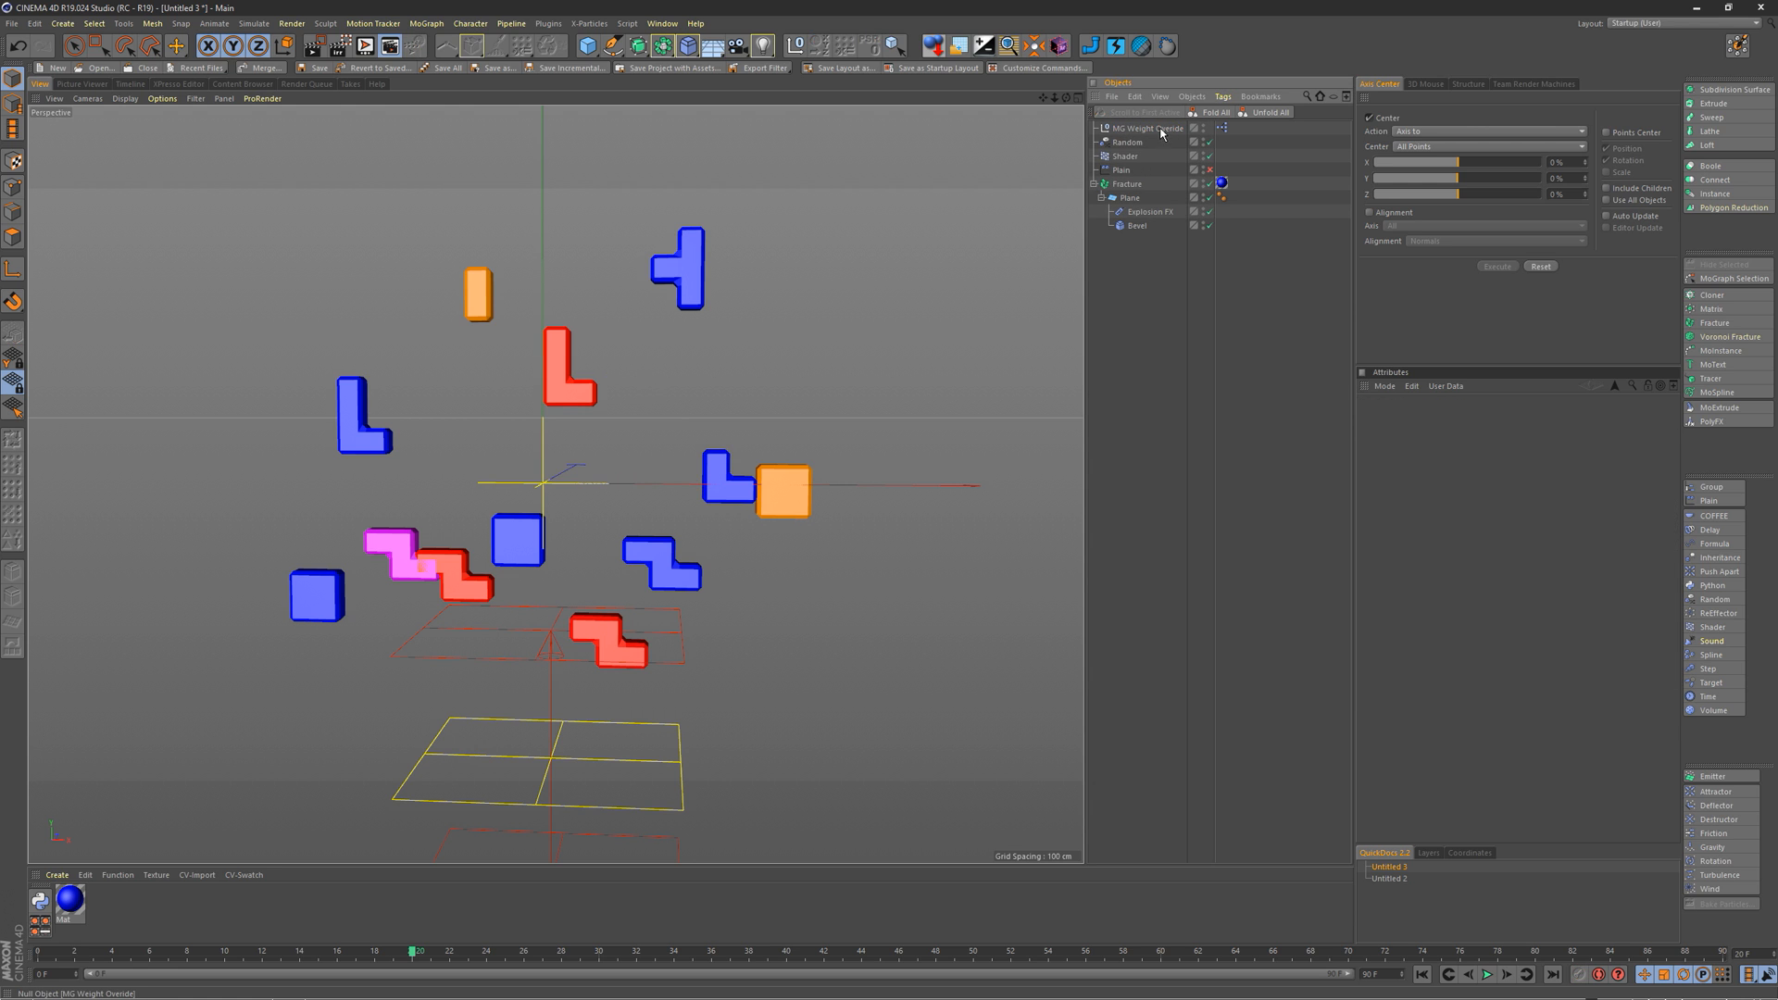
left_click(1148, 131)
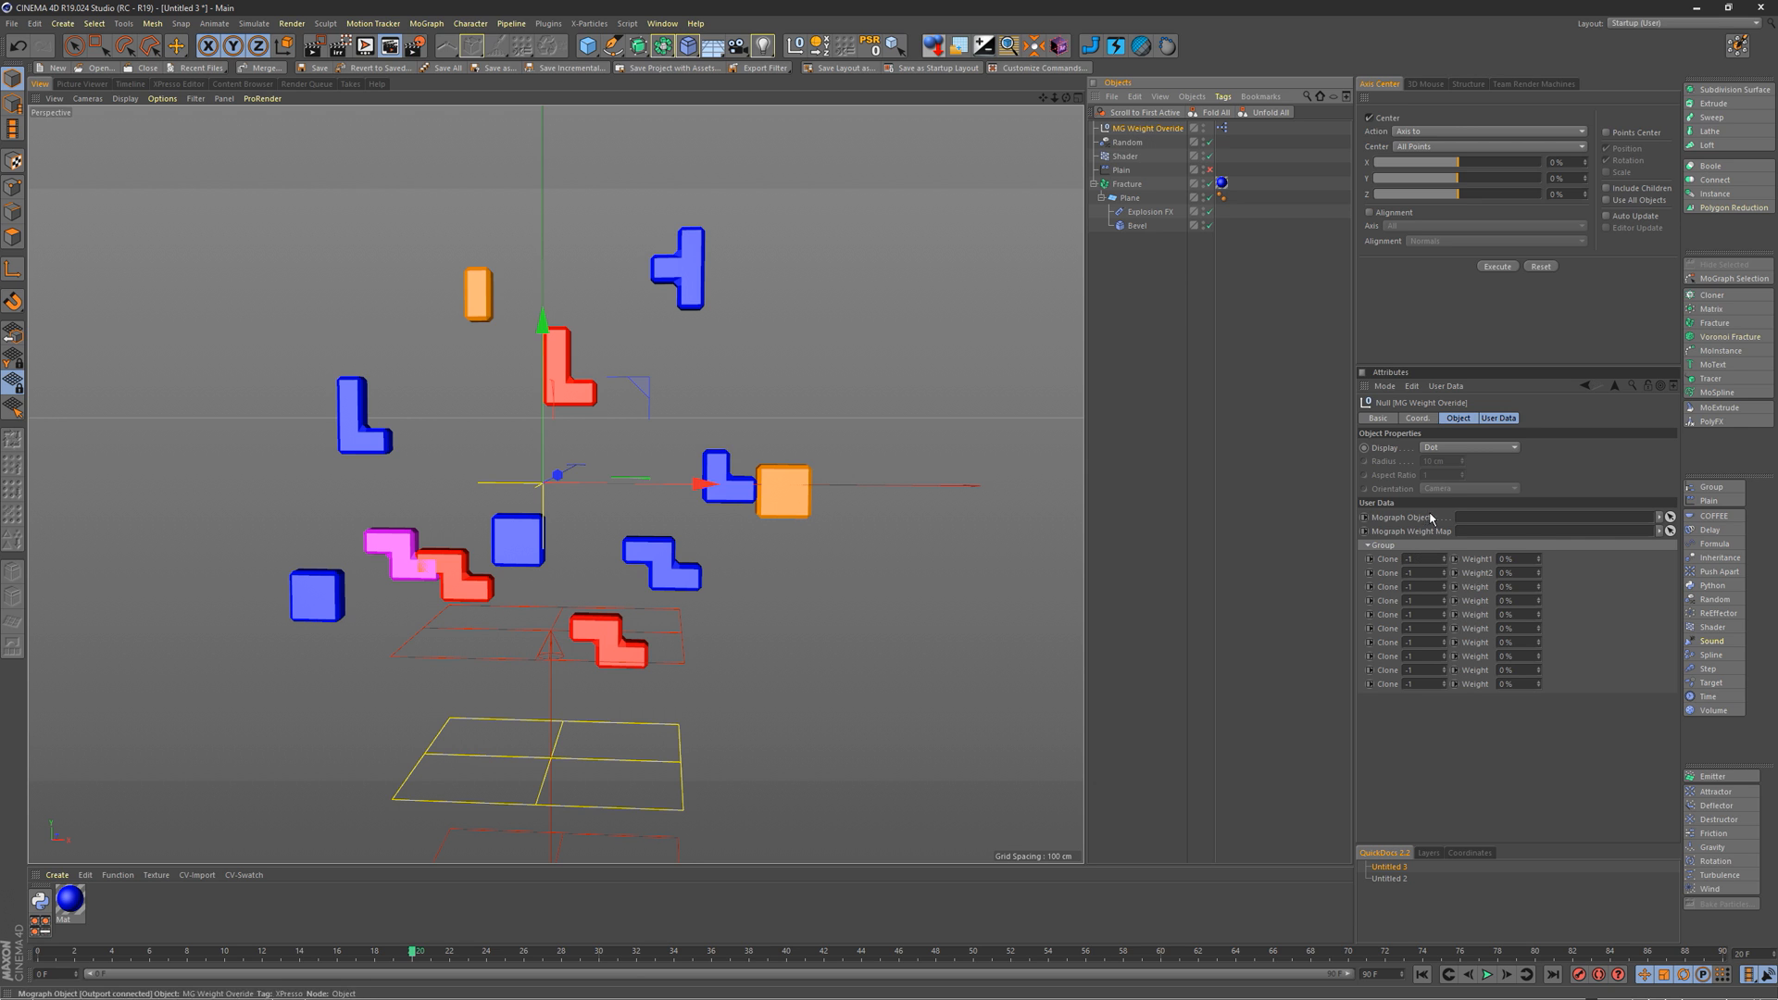
left_click(1498, 418)
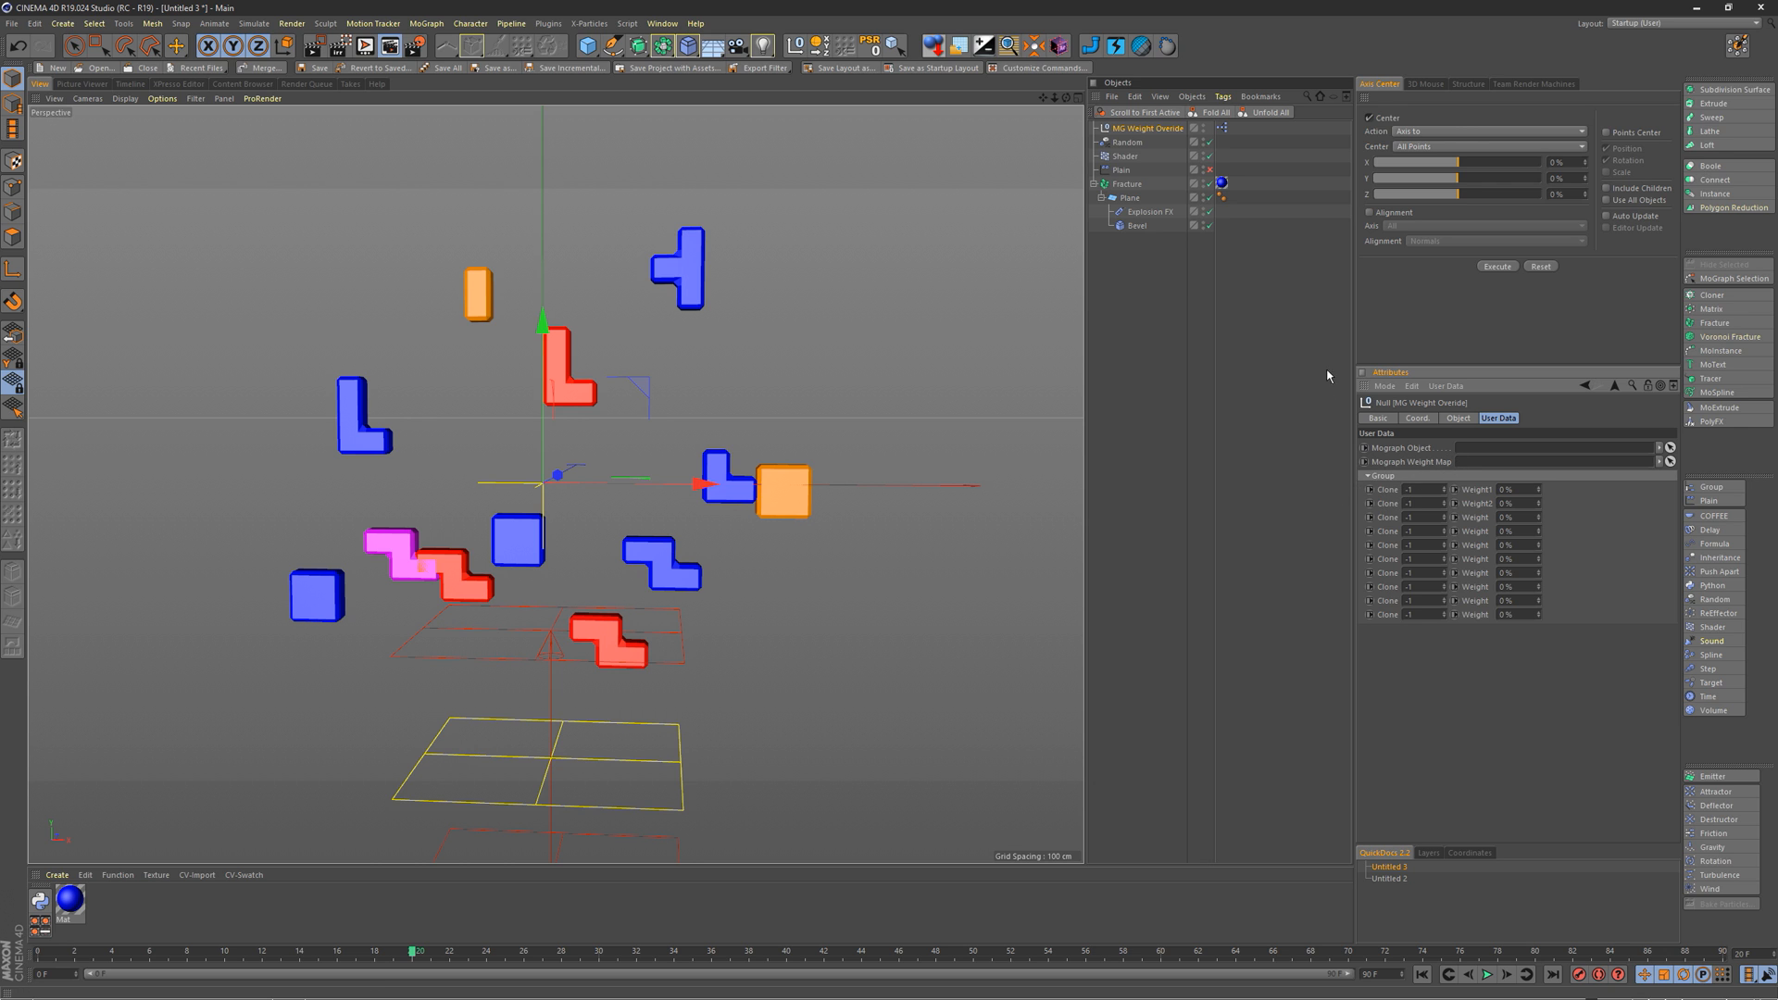
Step: Set the Fracture object's transform Display to Index
left_click(1125, 184)
left_click(1494, 420)
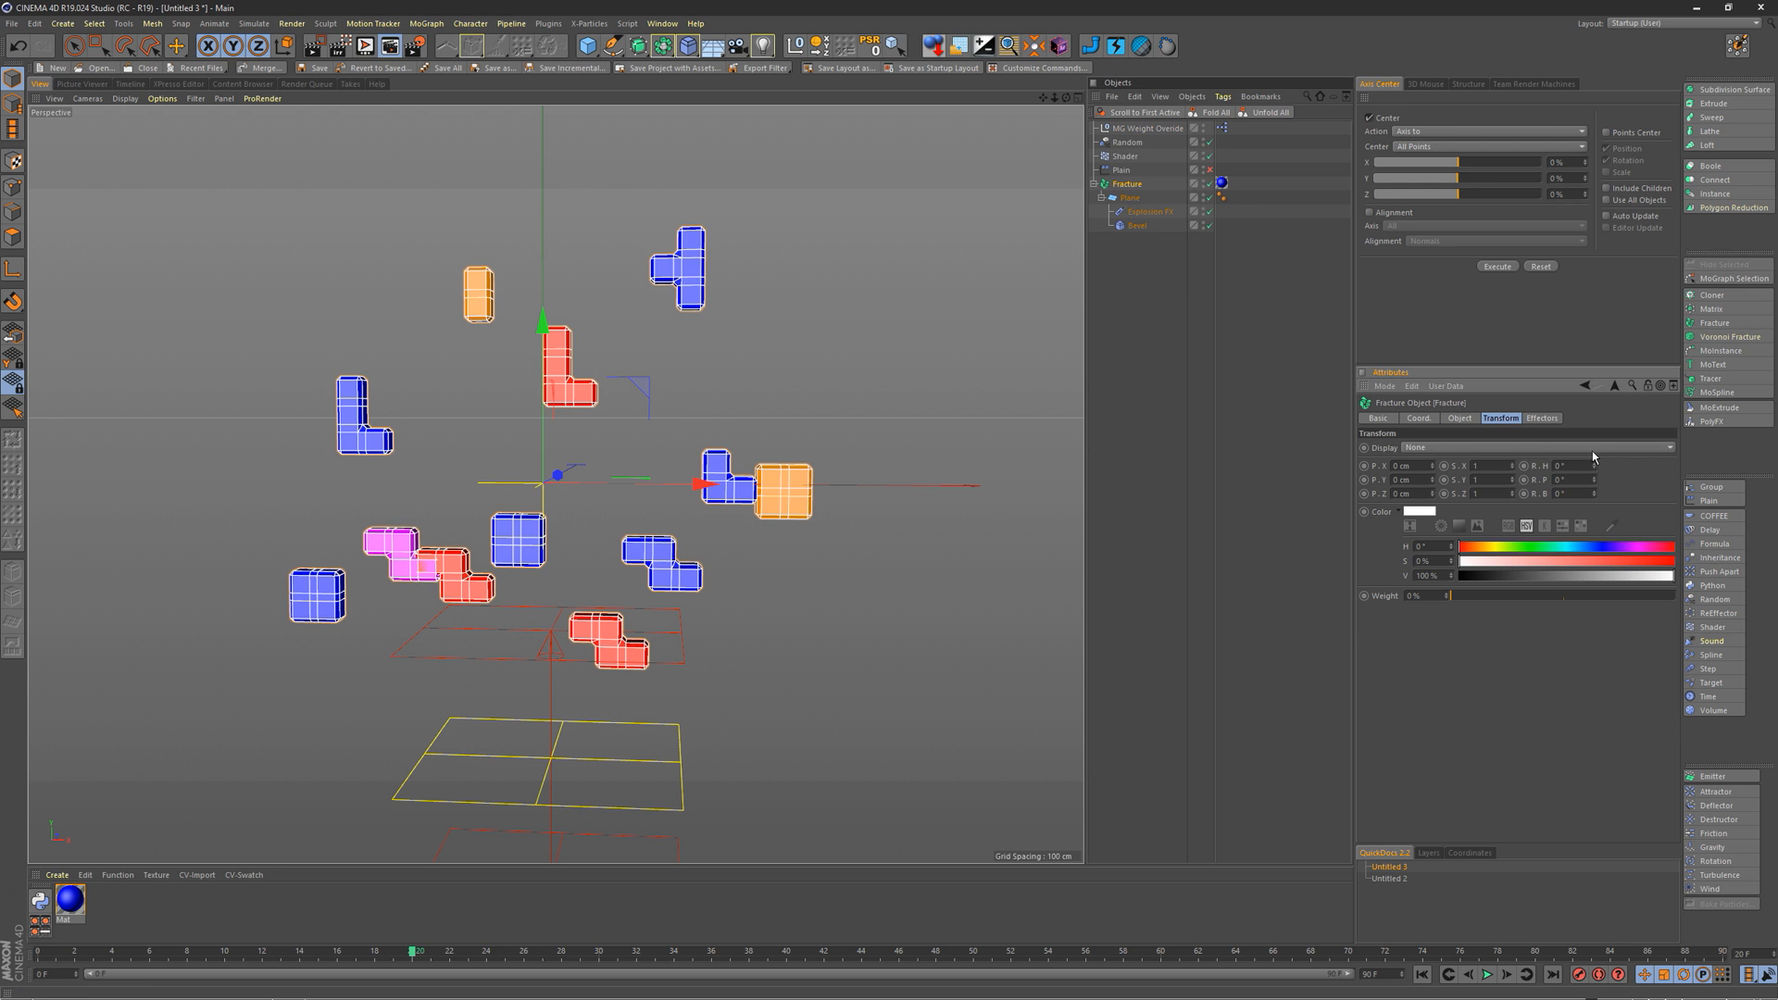
left_click(1412, 449)
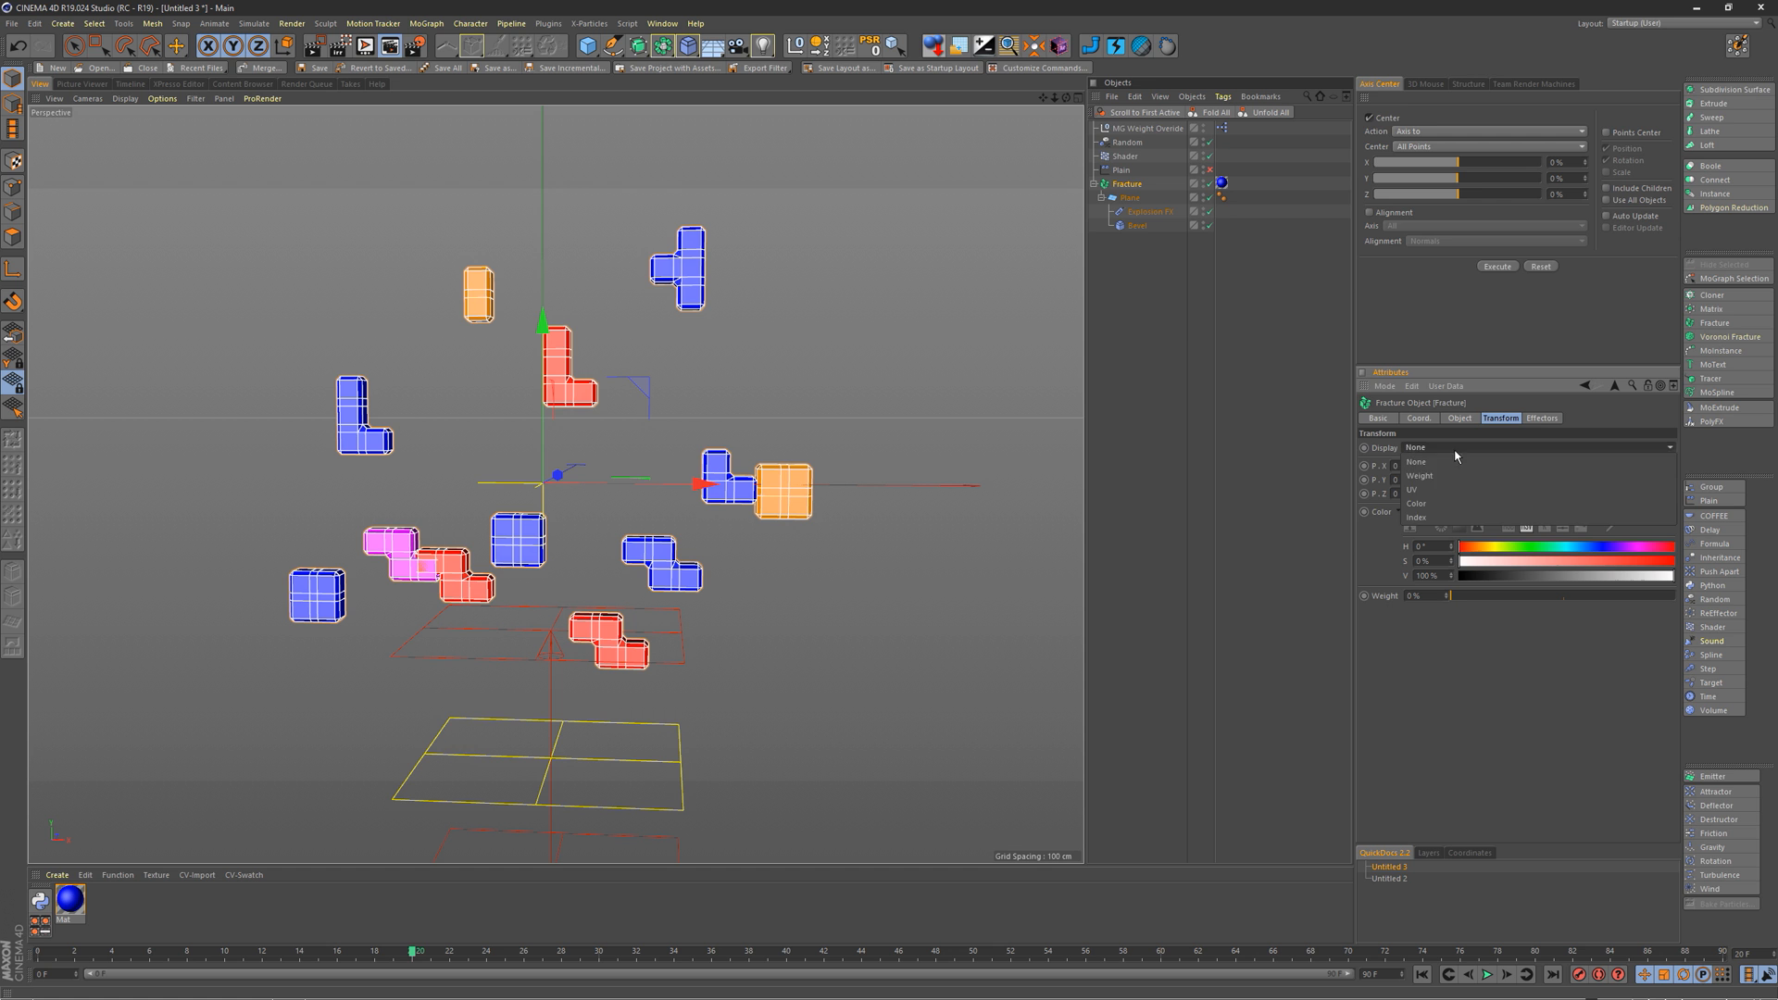
left_click(1462, 519)
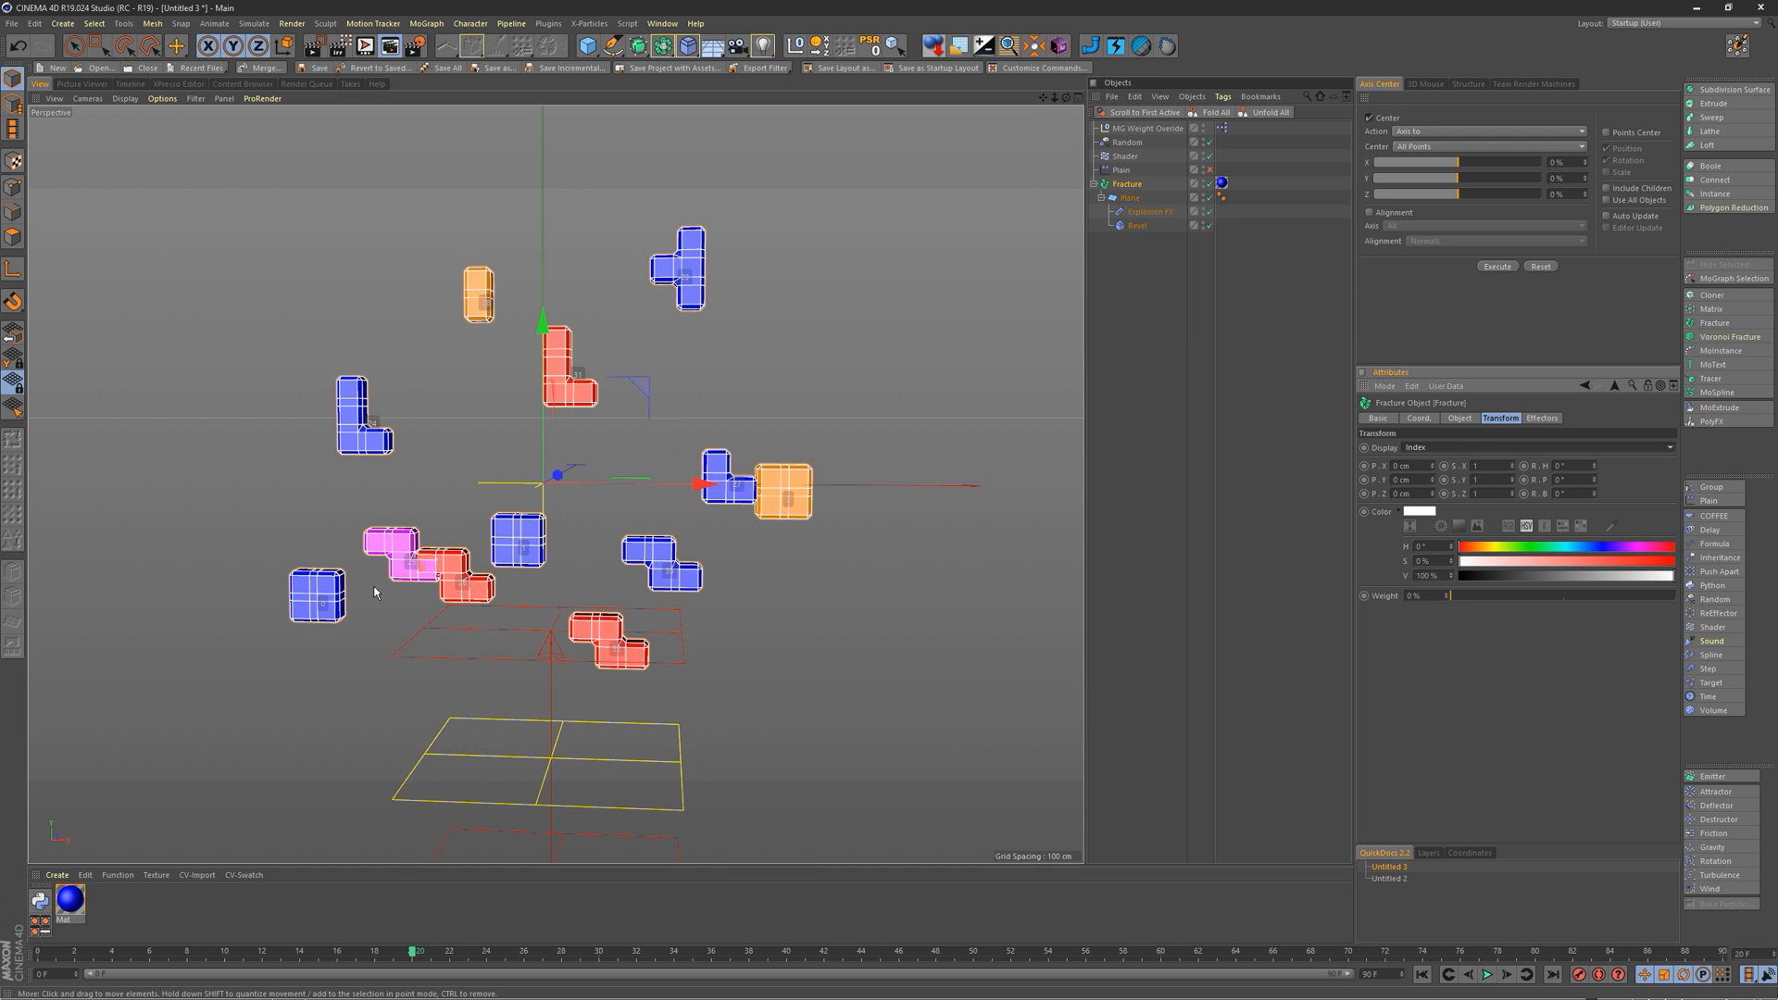
Step: Examine the index numbers on the falling pieces up close, moving the animation to frame 22
mouse_move(396, 558)
right_mouse_down("alt")
mouse_move(541, 508)
mouse_move(423, 530)
mouse_move(486, 504)
right_mouse_up("alt")
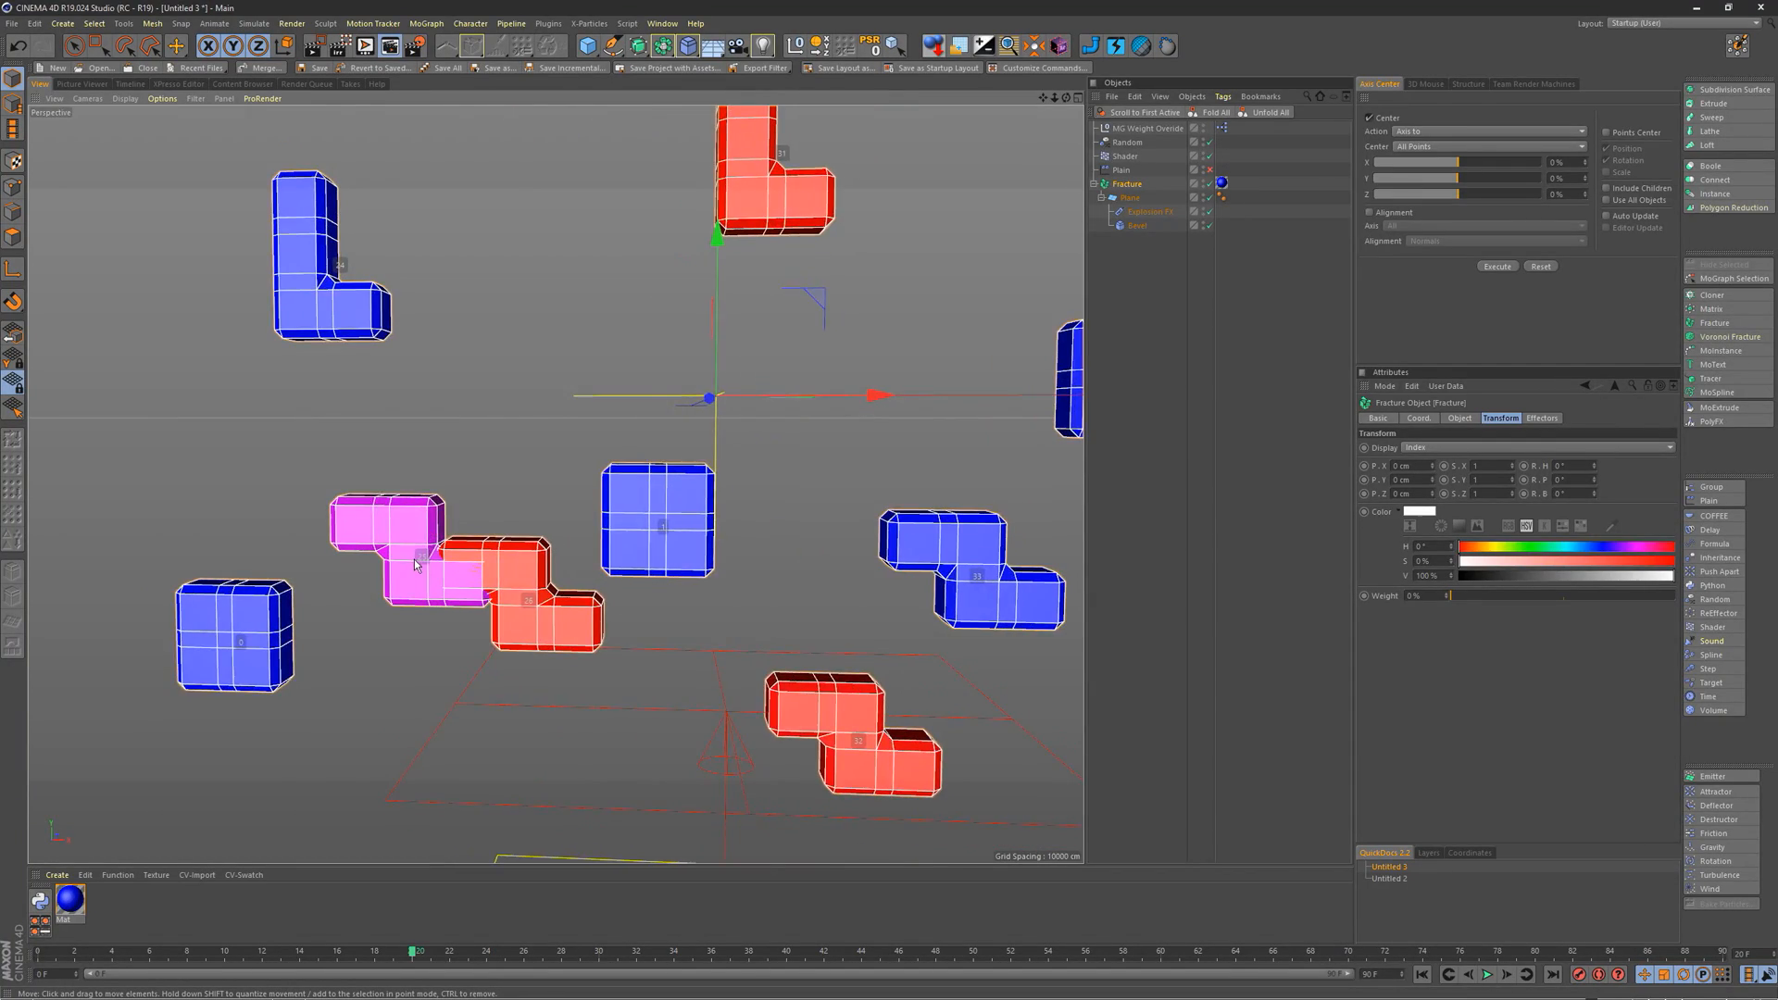
mouse_move(415, 558)
left_mouse_down("alt")
mouse_move(431, 565)
mouse_move(410, 558)
left_mouse_up("alt")
right_click_drag(411, 557, 472, 549, "alt")
left_click_drag(422, 557, 662, 504, "alt")
middle_click_drag(662, 504, 536, 506, "alt")
right_click_drag(560, 506, 502, 521, "alt")
middle_click_drag(602, 517, 519, 518, "alt")
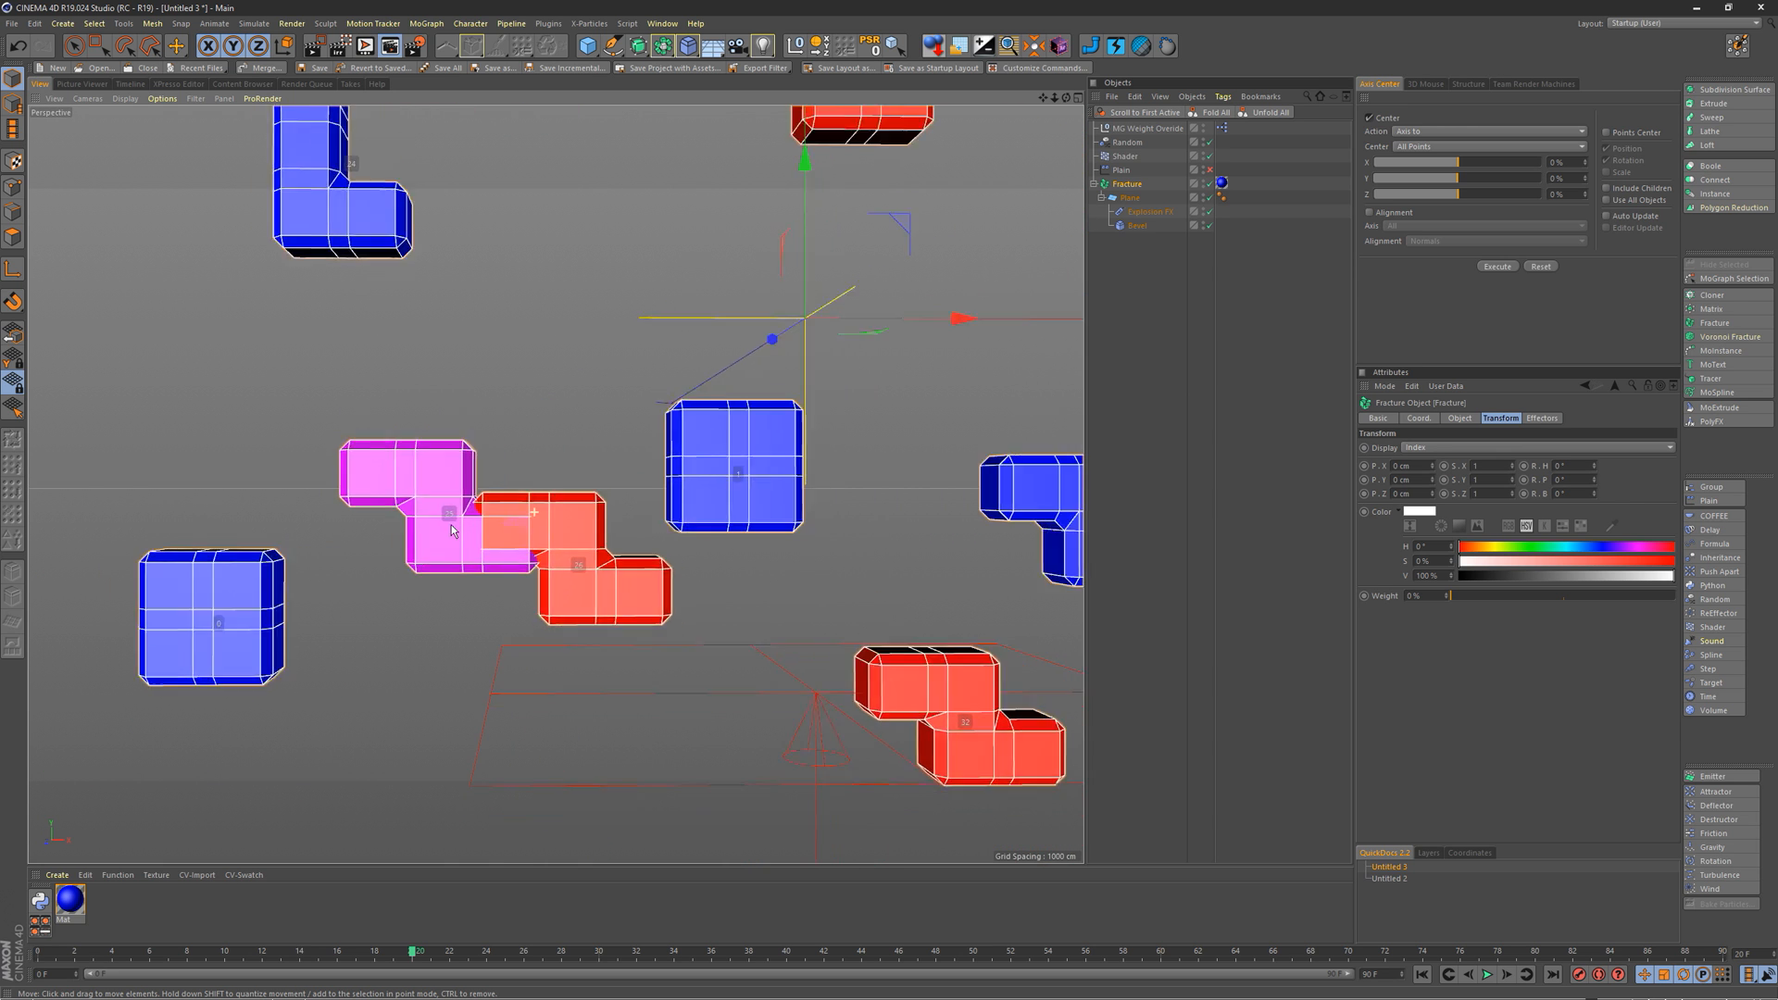
right_click_drag(519, 519, 469, 544, "alt")
left_click_drag(469, 543, 476, 546, "alt")
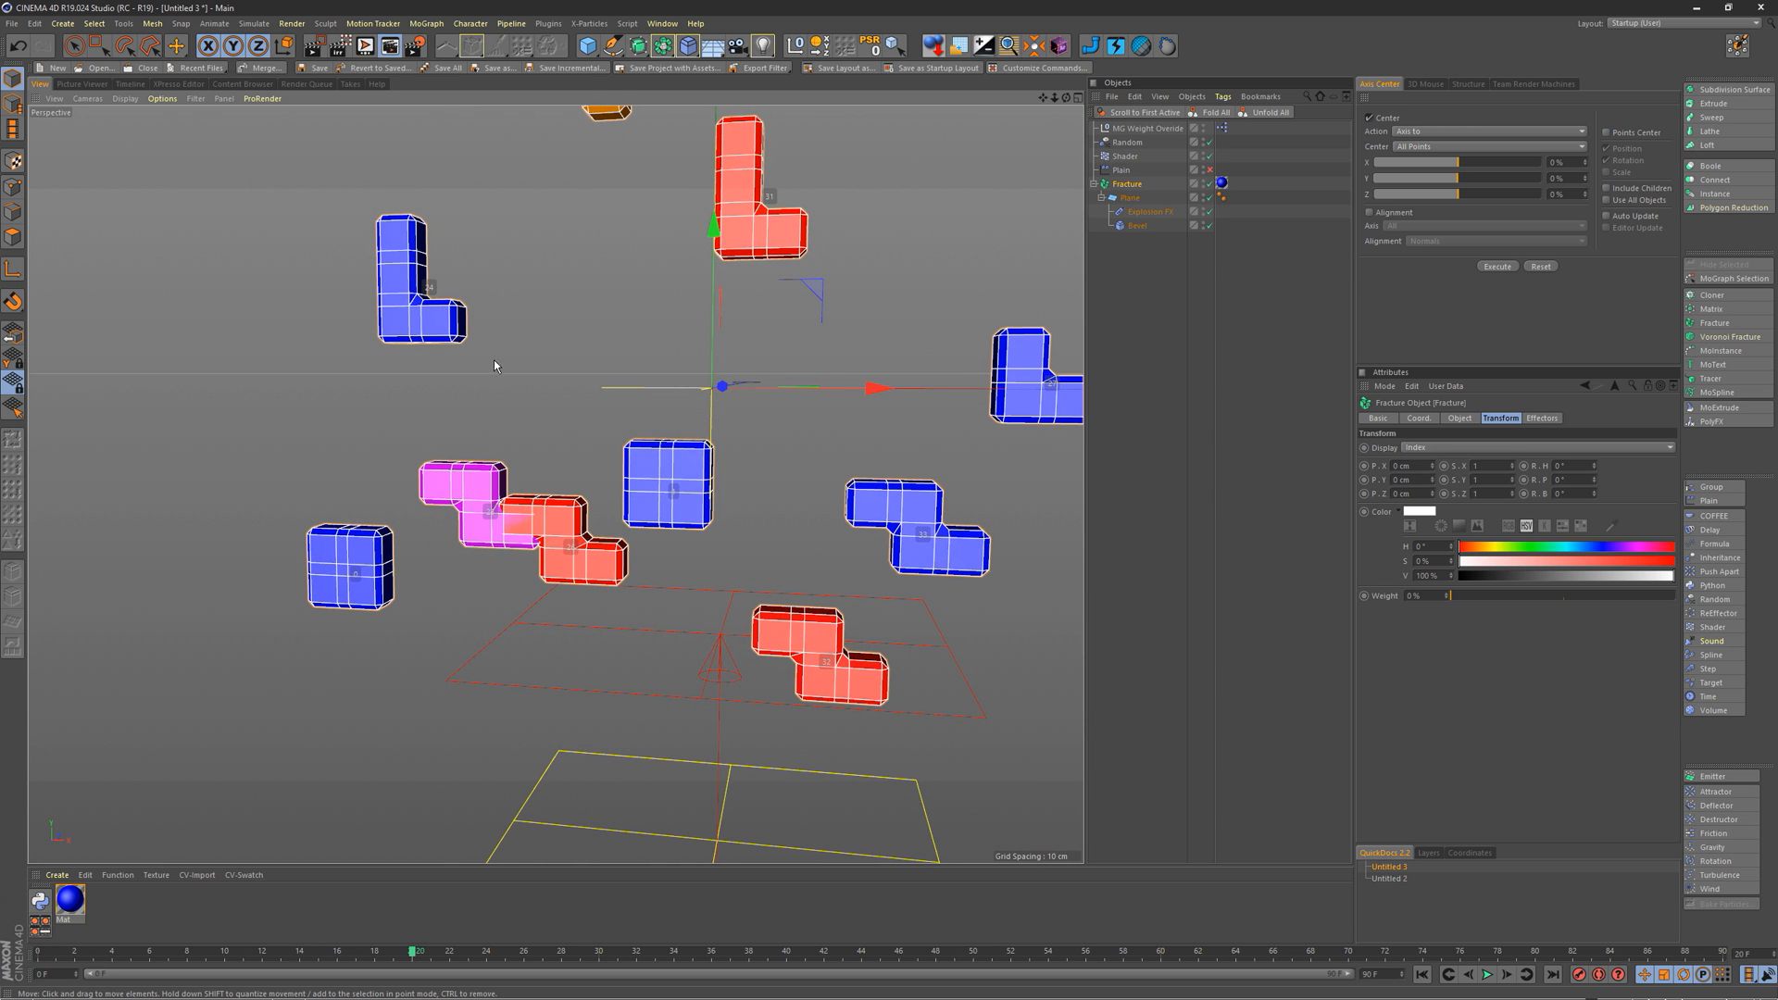
left_click_drag(372, 946, 448, 942)
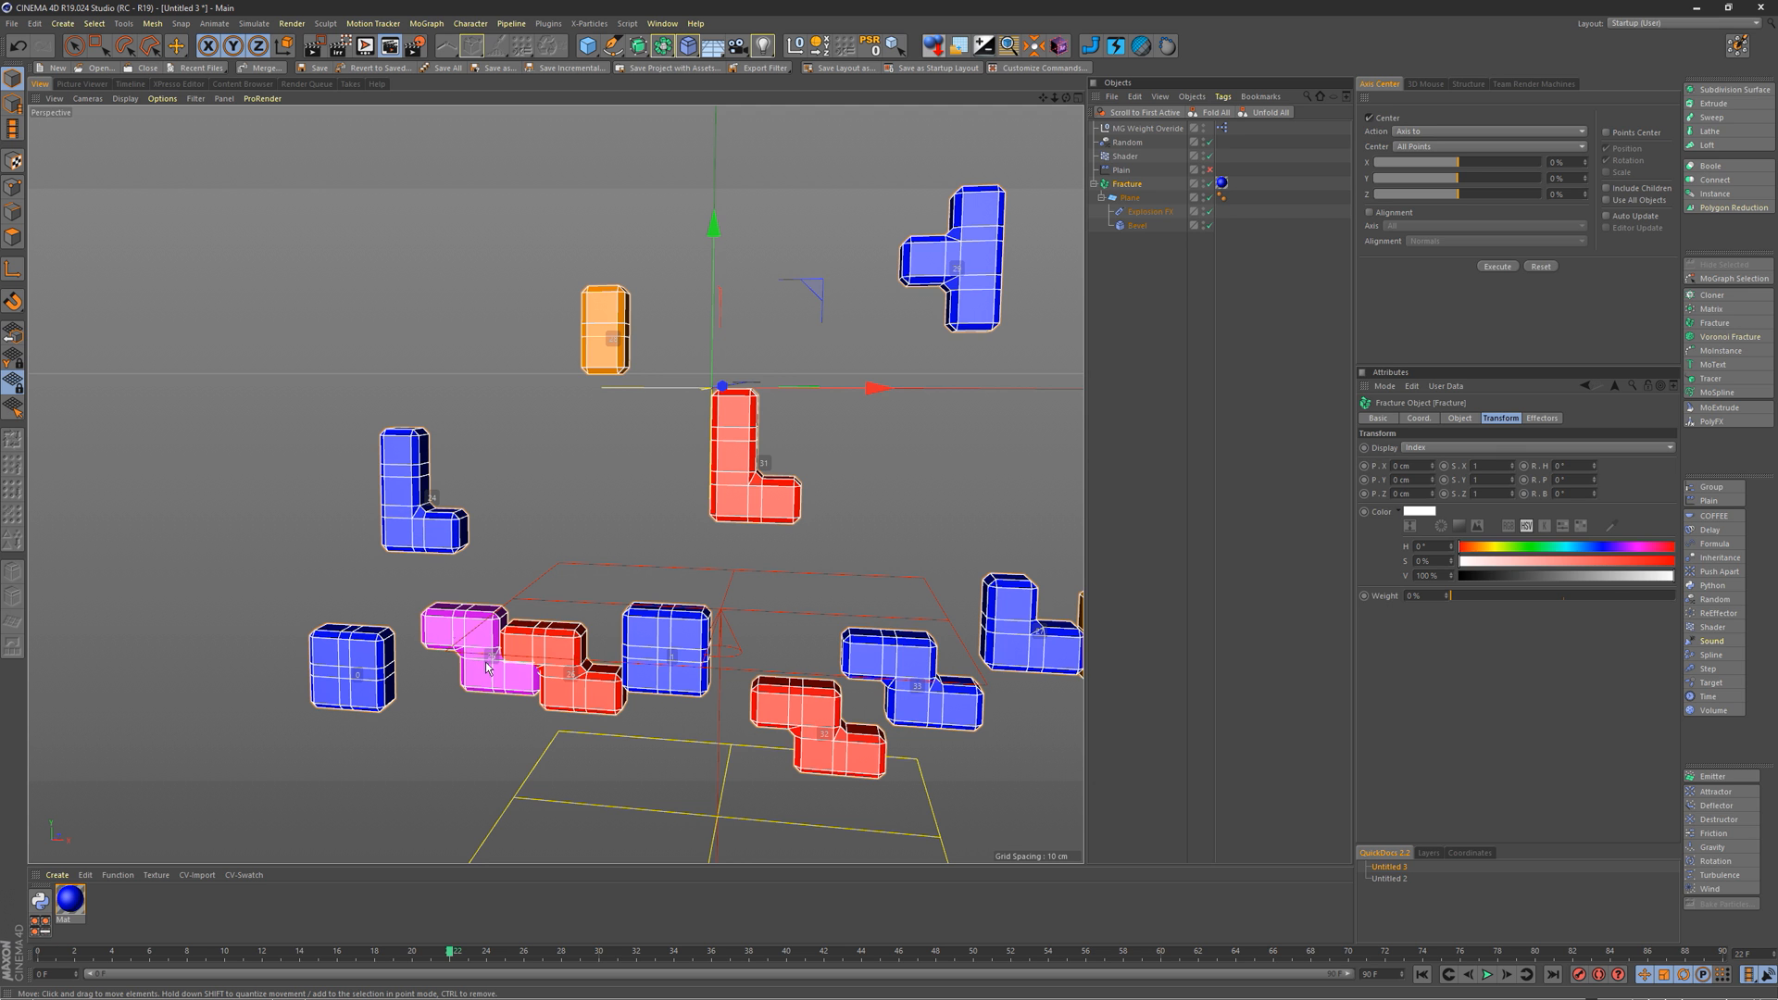
scroll(468, 658, "up", 2)
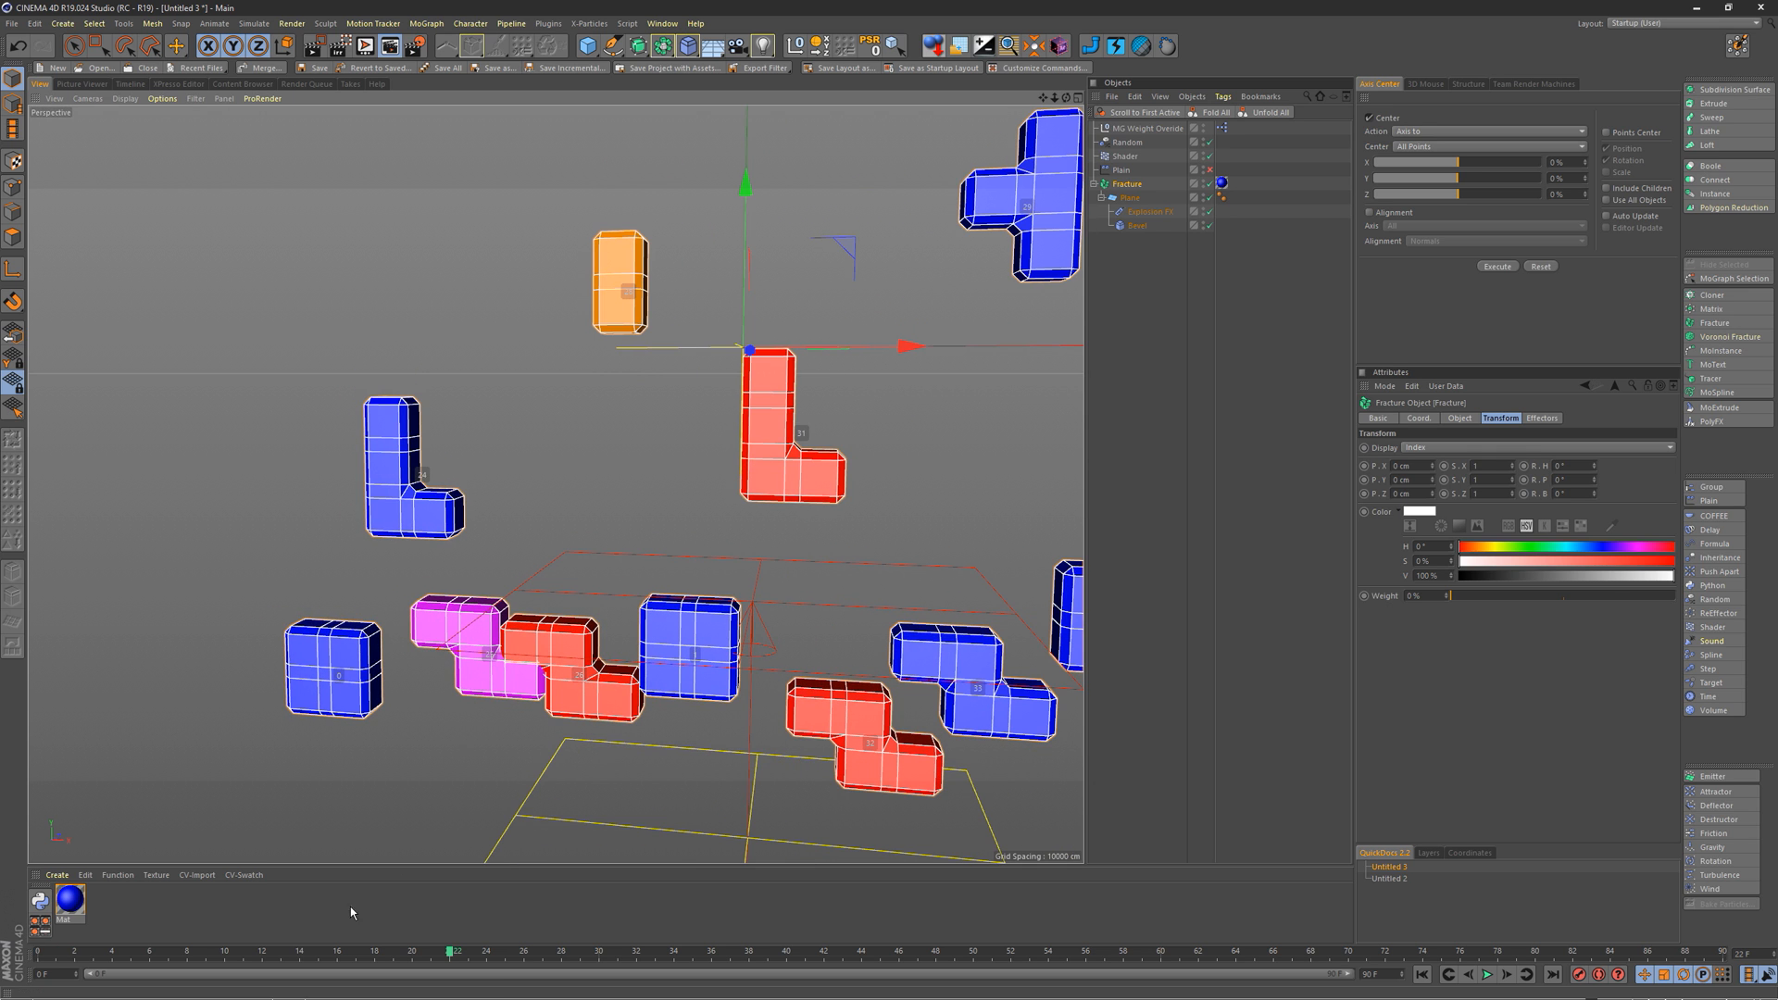
Step: Examine the MG Weight Override null's user data and the XPresso node network that drives it
left_click(1146, 128)
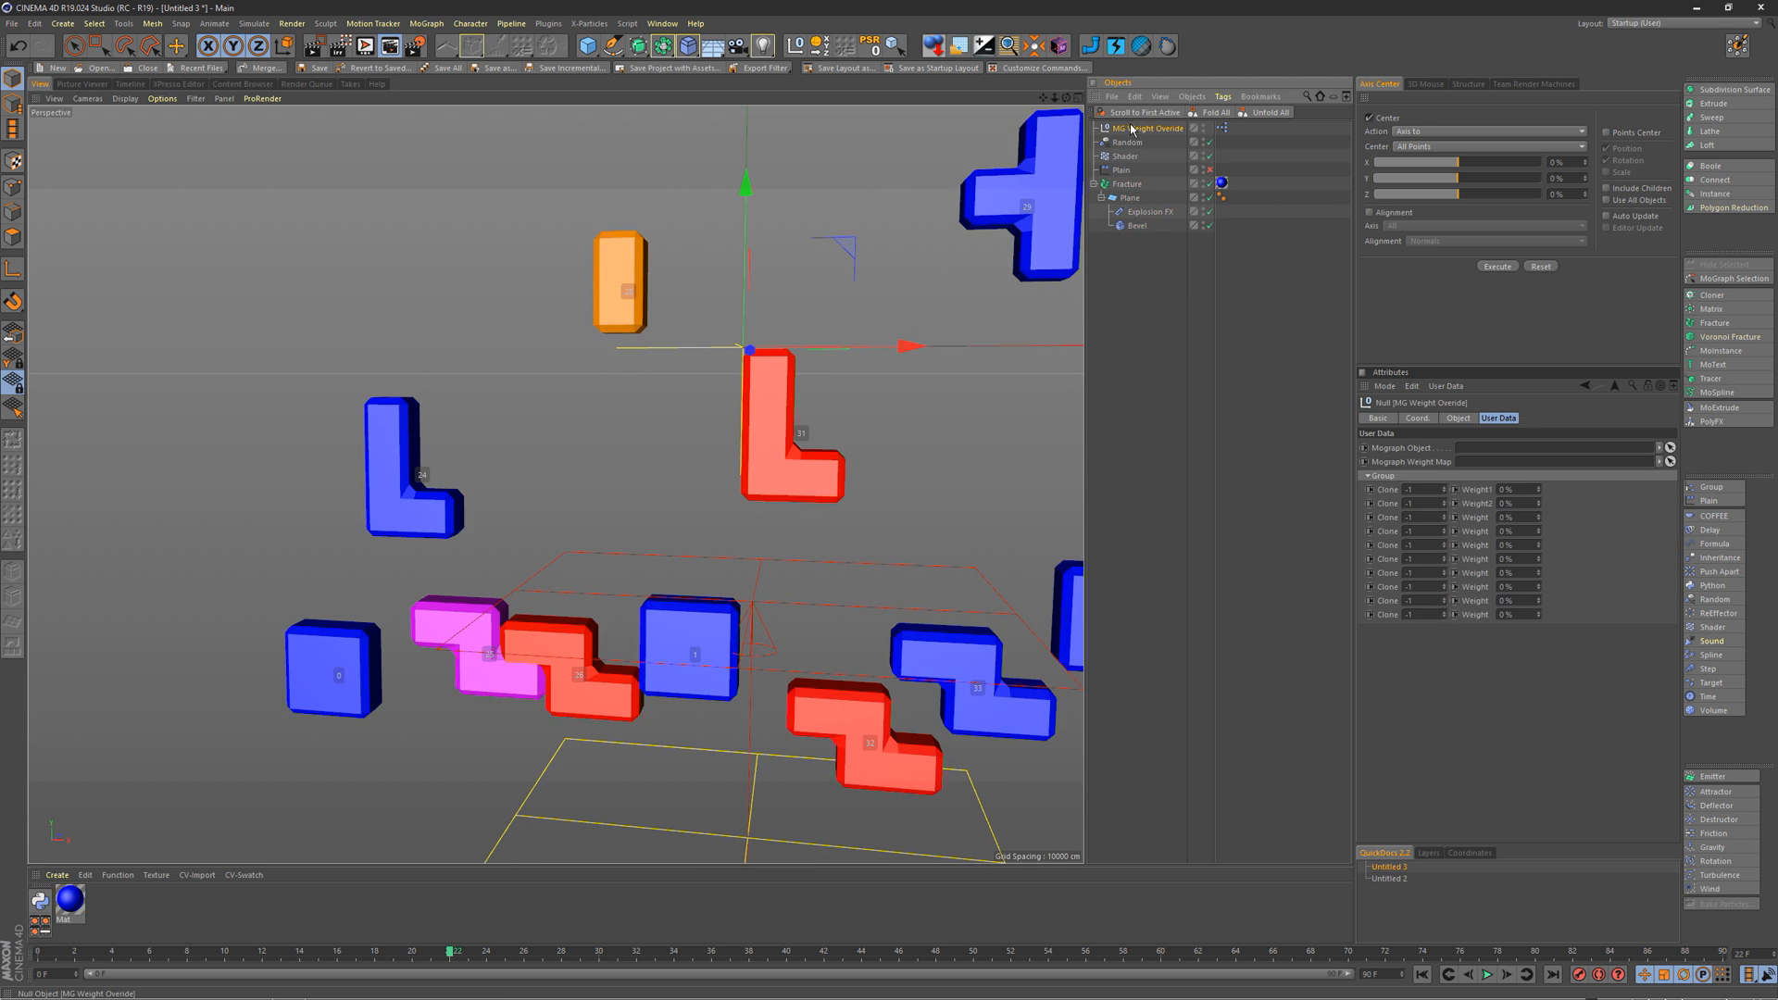
middle_click_drag(714, 526, 675, 521, "alt")
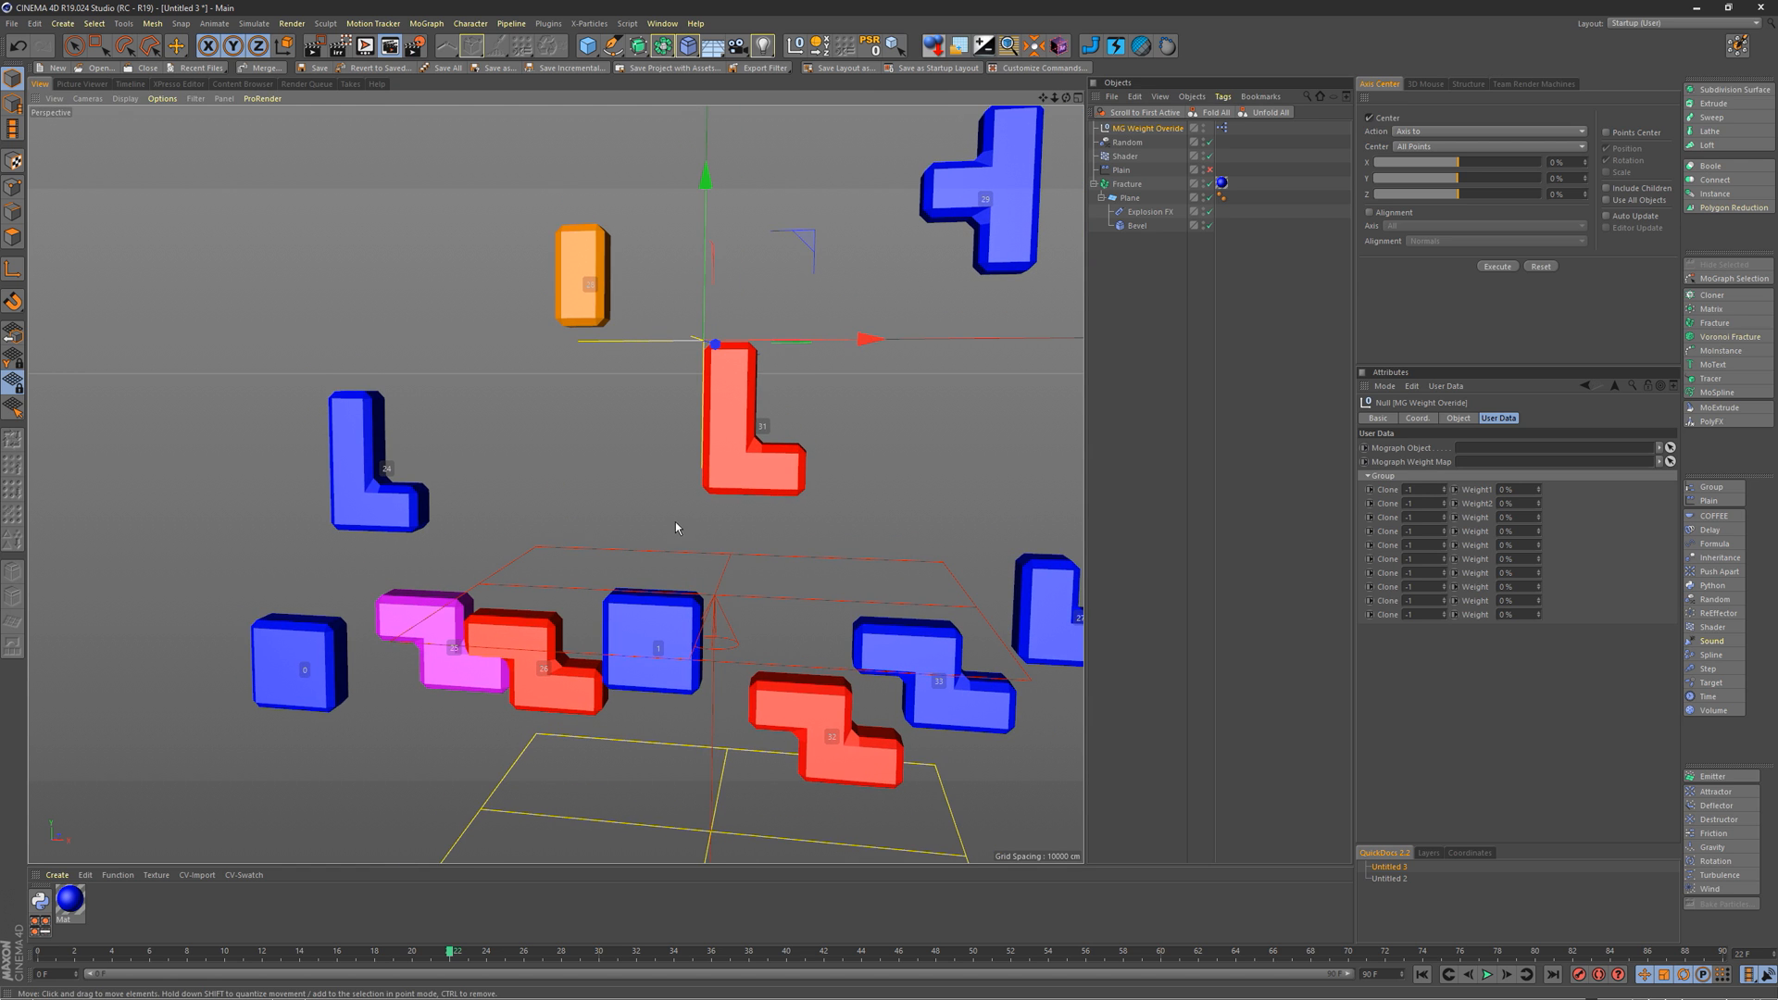
left_click(1405, 490)
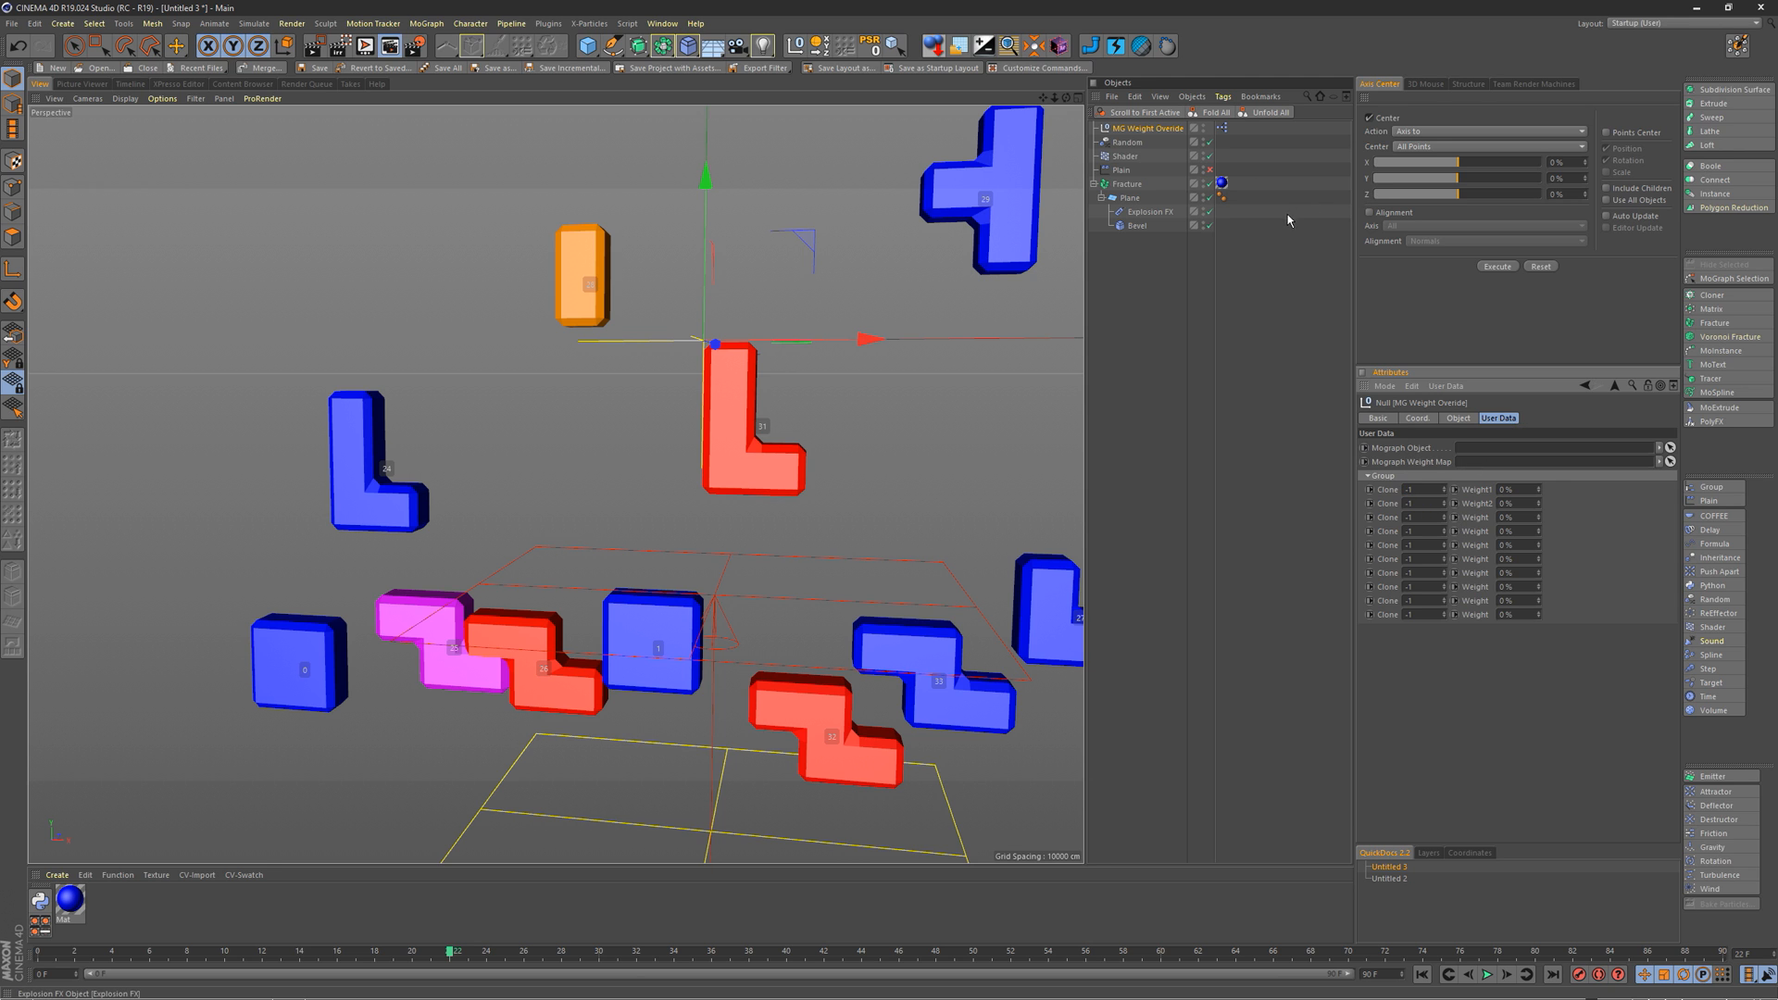
double_click(1223, 128)
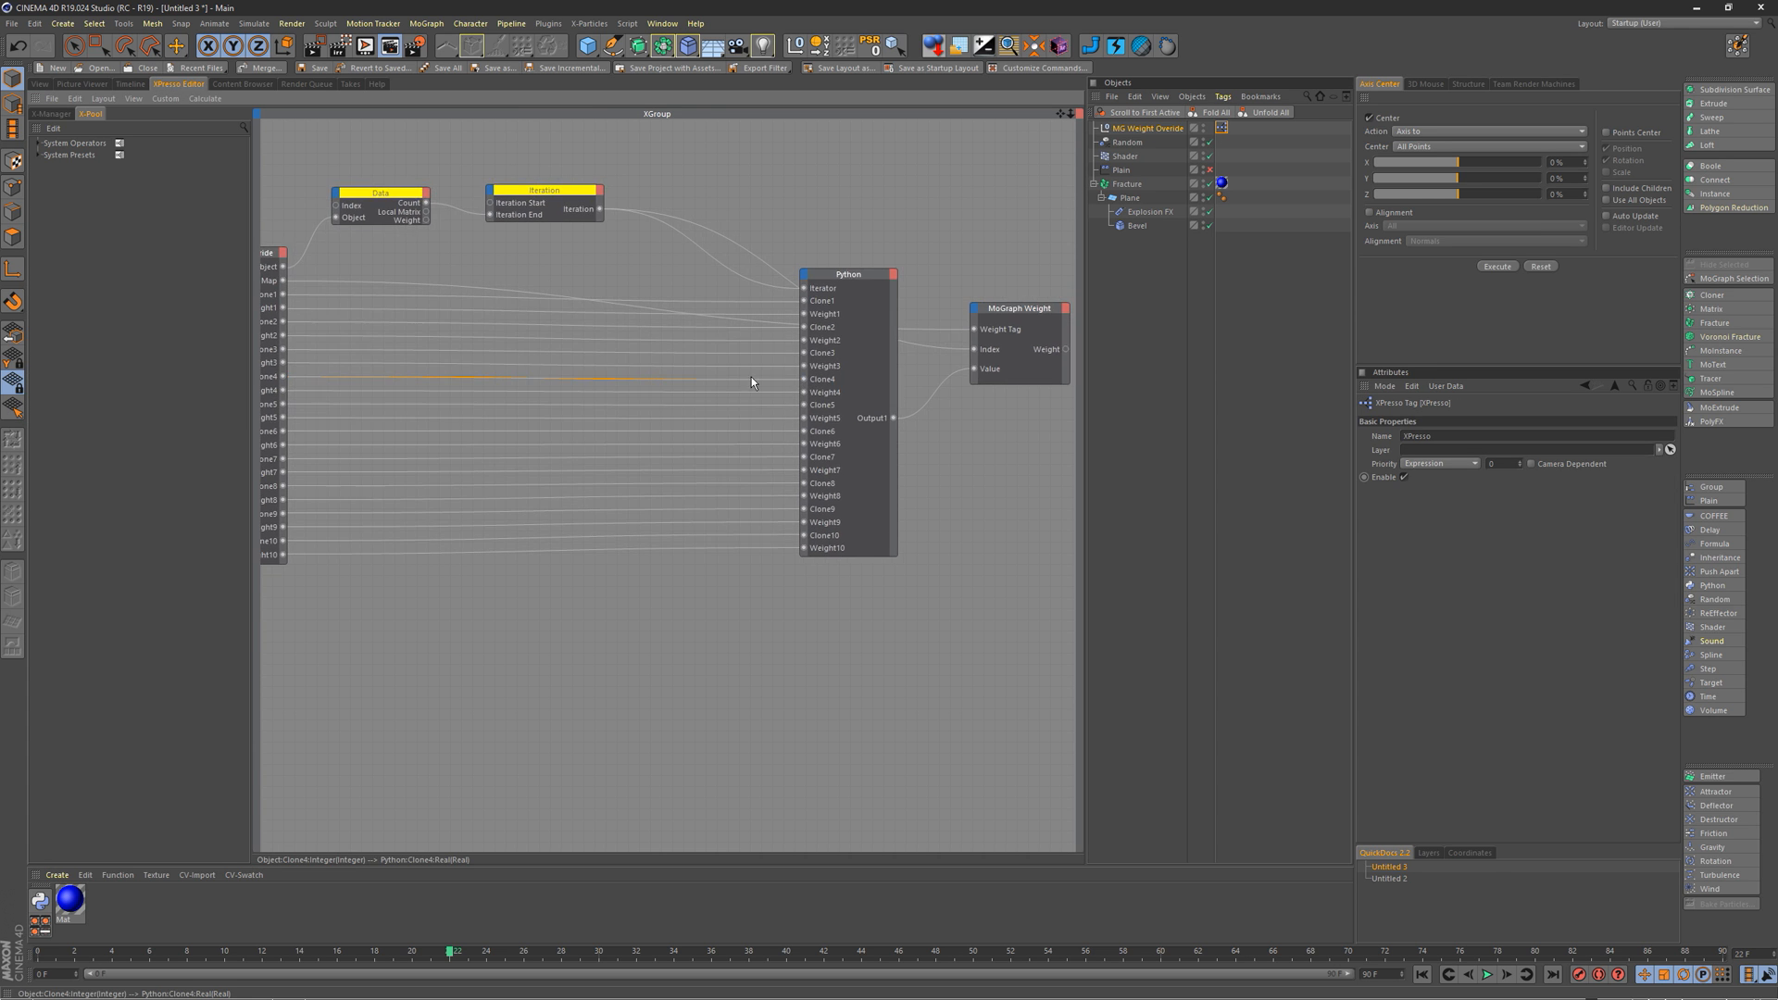
right_click_drag(752, 377, 494, 401, "alt")
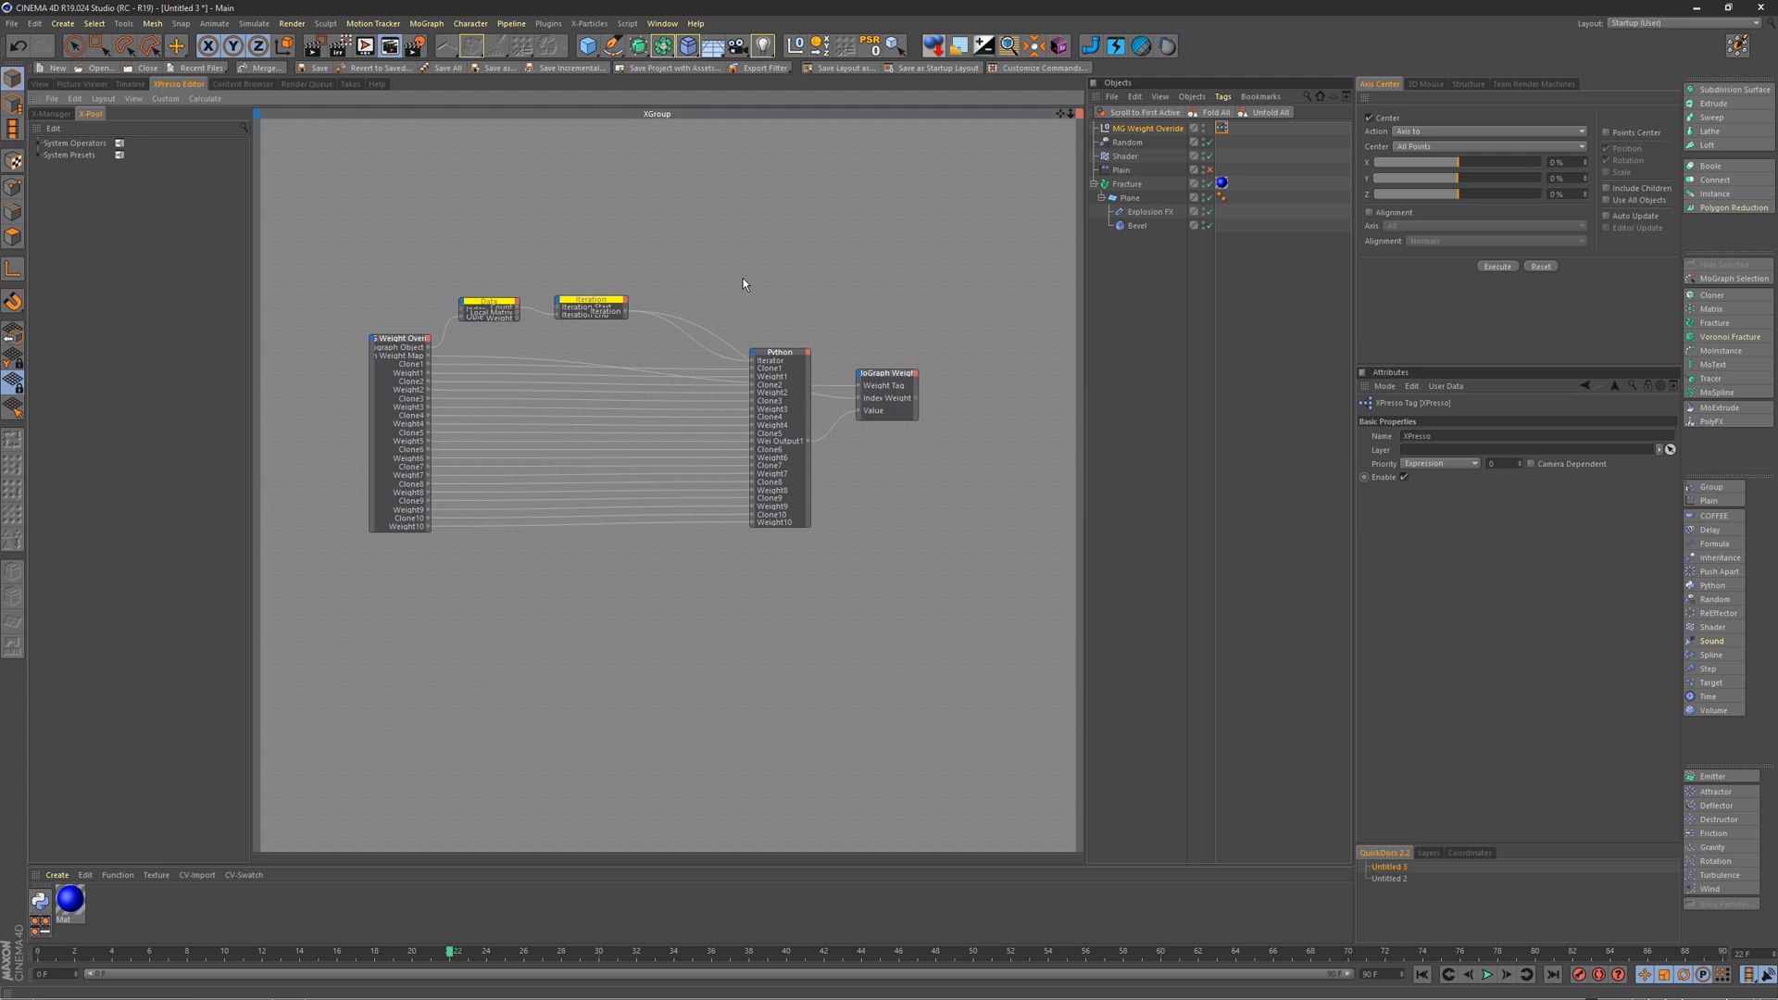
left_click(44, 83)
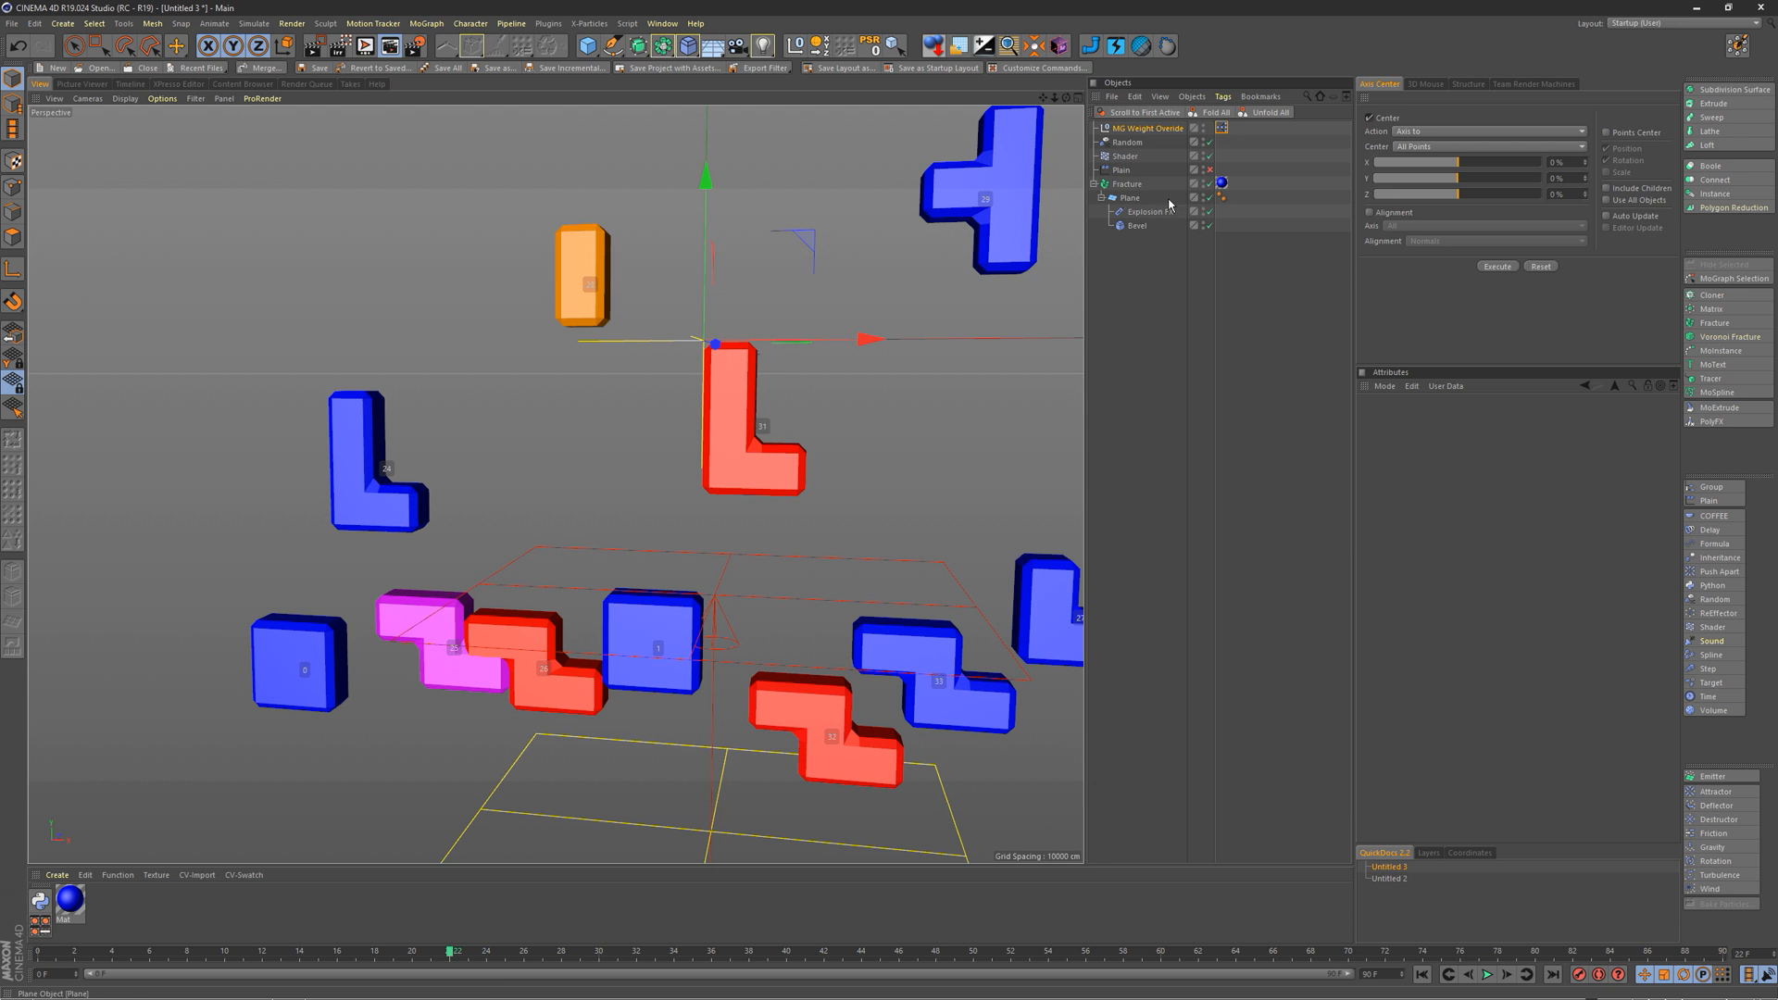
left_click(177, 84)
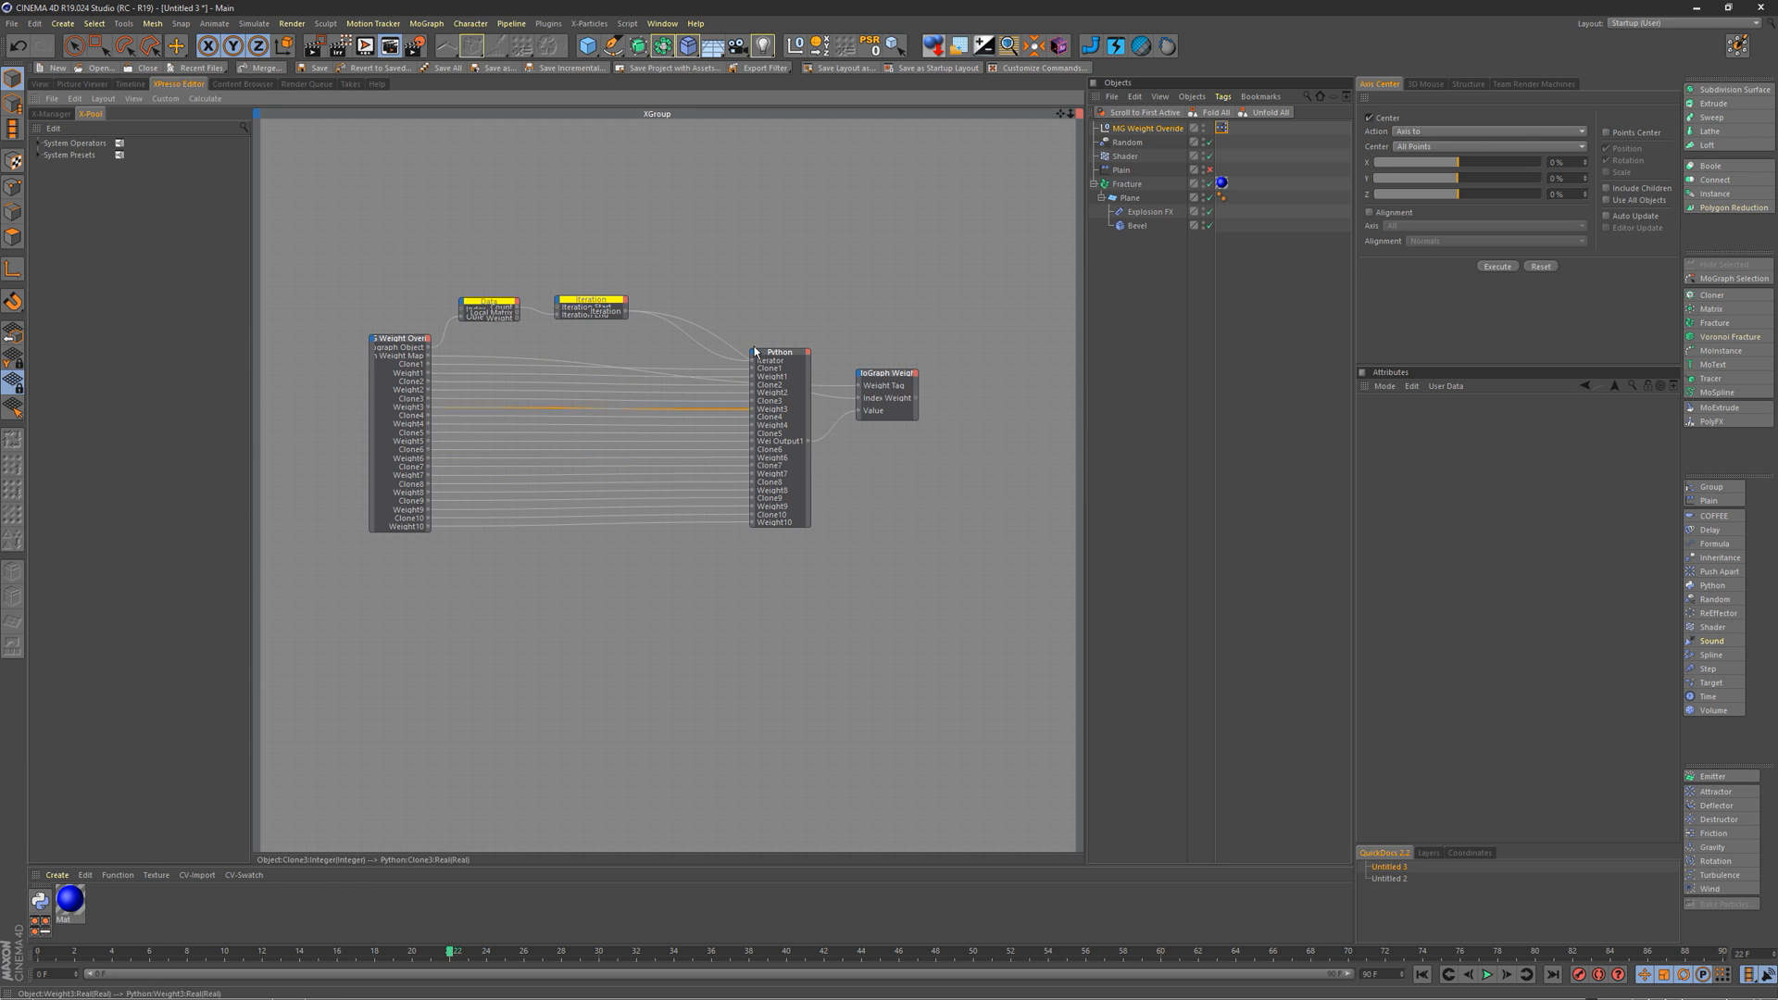
left_click(41, 84)
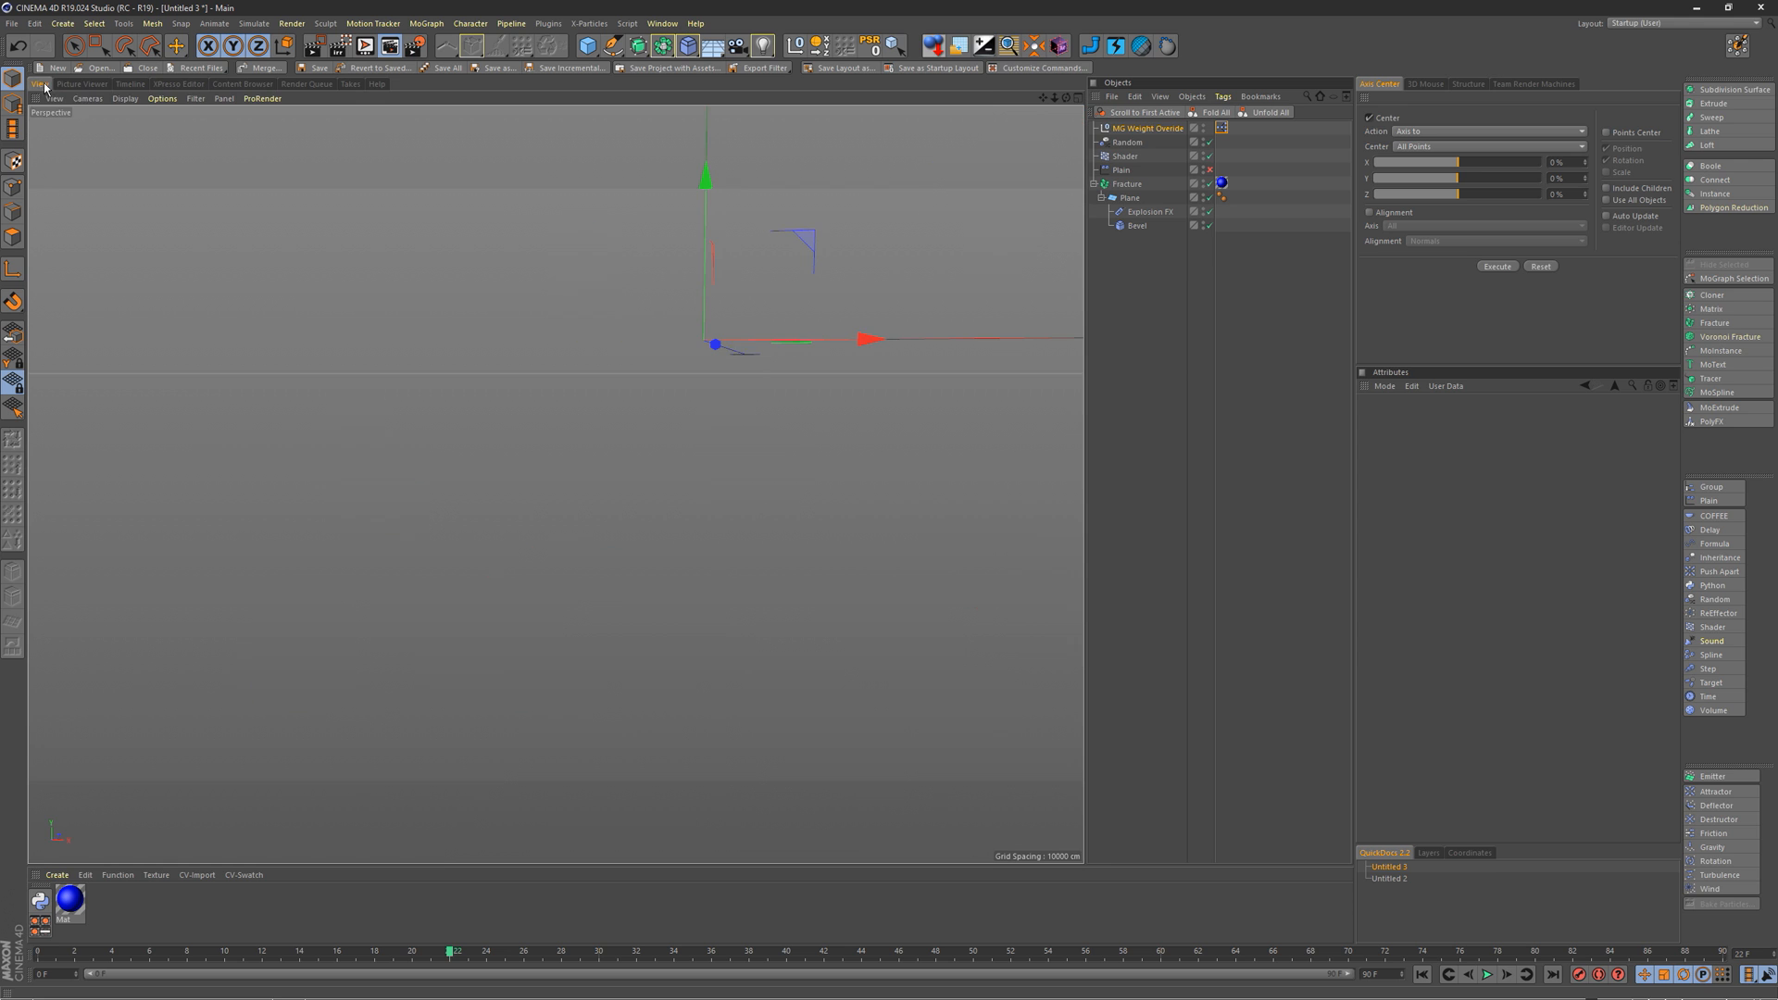
Step: Link Fracture as the MG Weight Override null's MoGraph object, and a new MoGraph Weightmap tag on Fracture as its weight map
left_click(1145, 128)
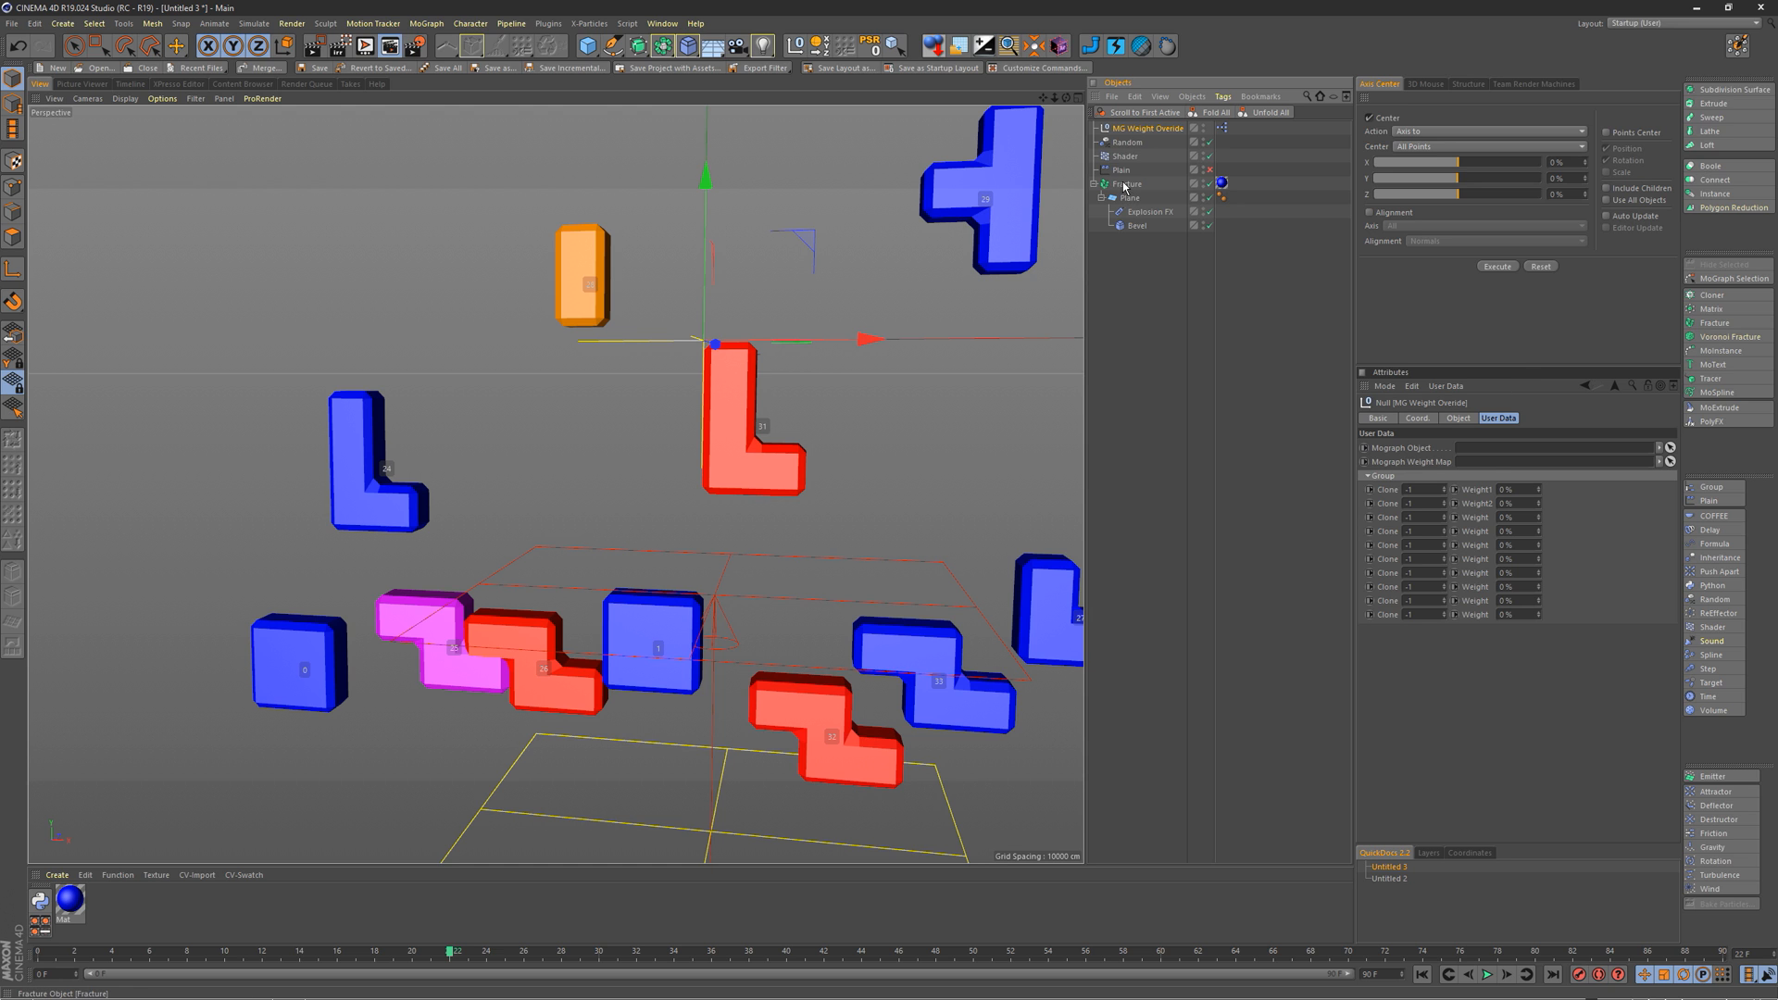
left_click_drag(1127, 183, 1521, 448)
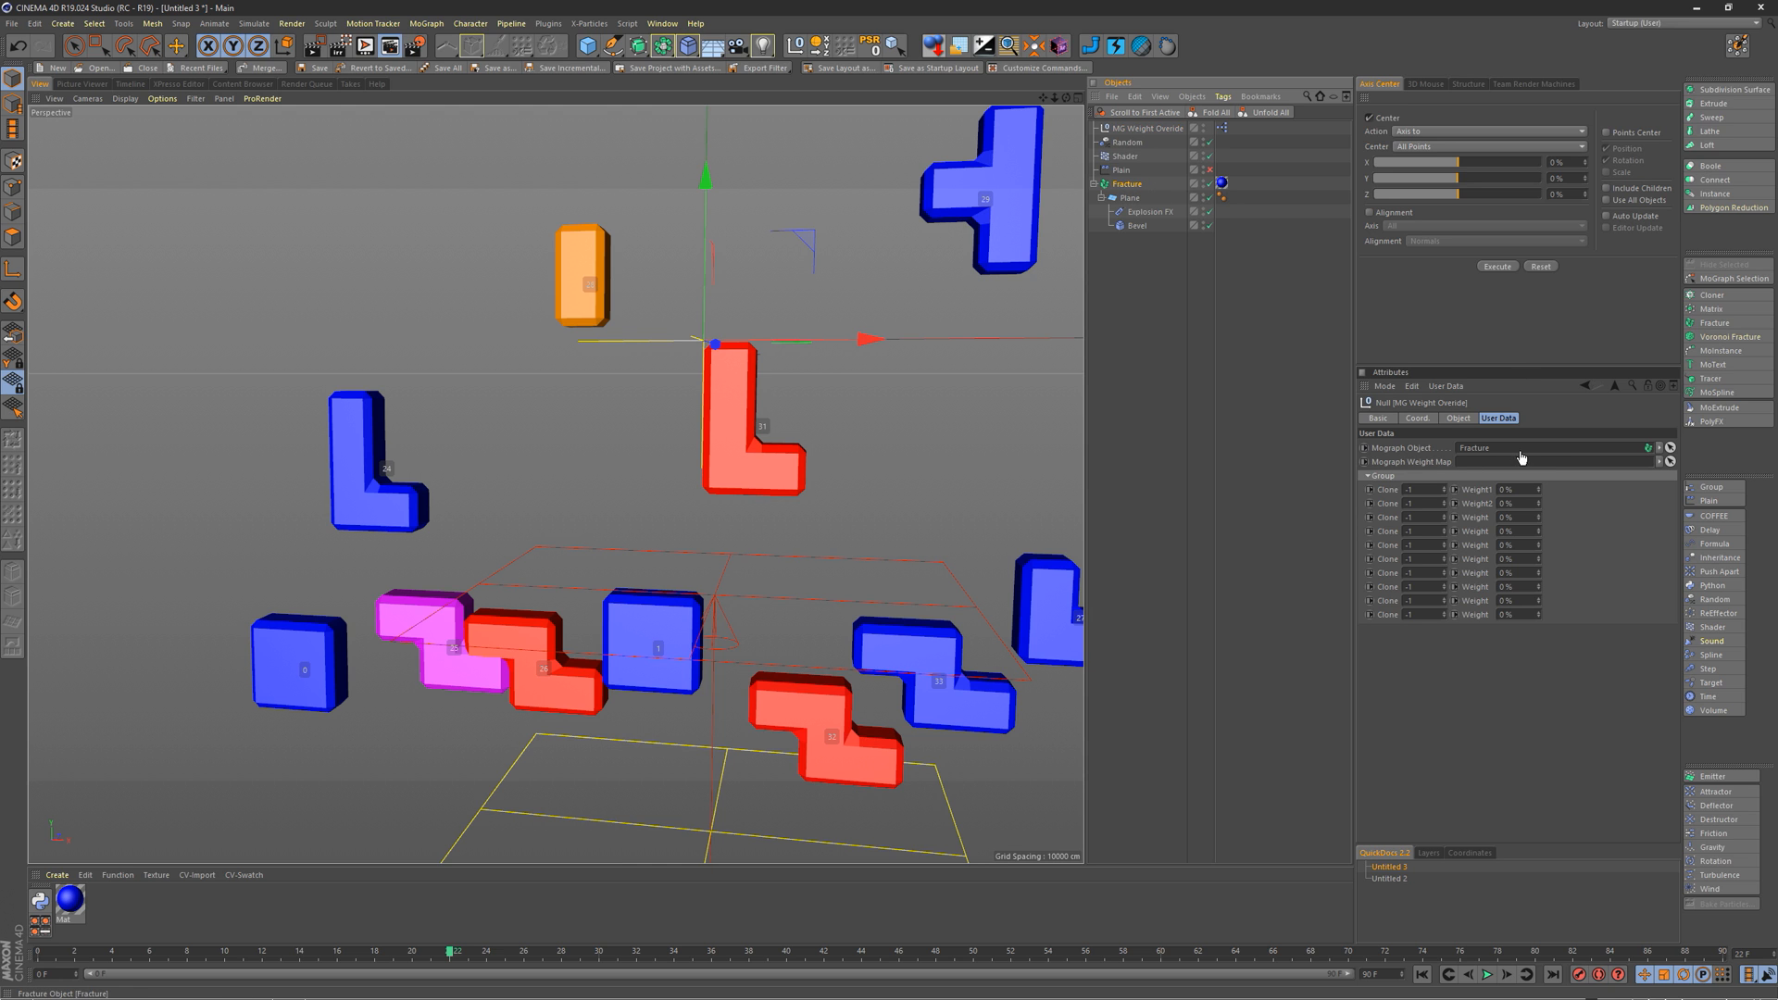
right_click(1122, 185)
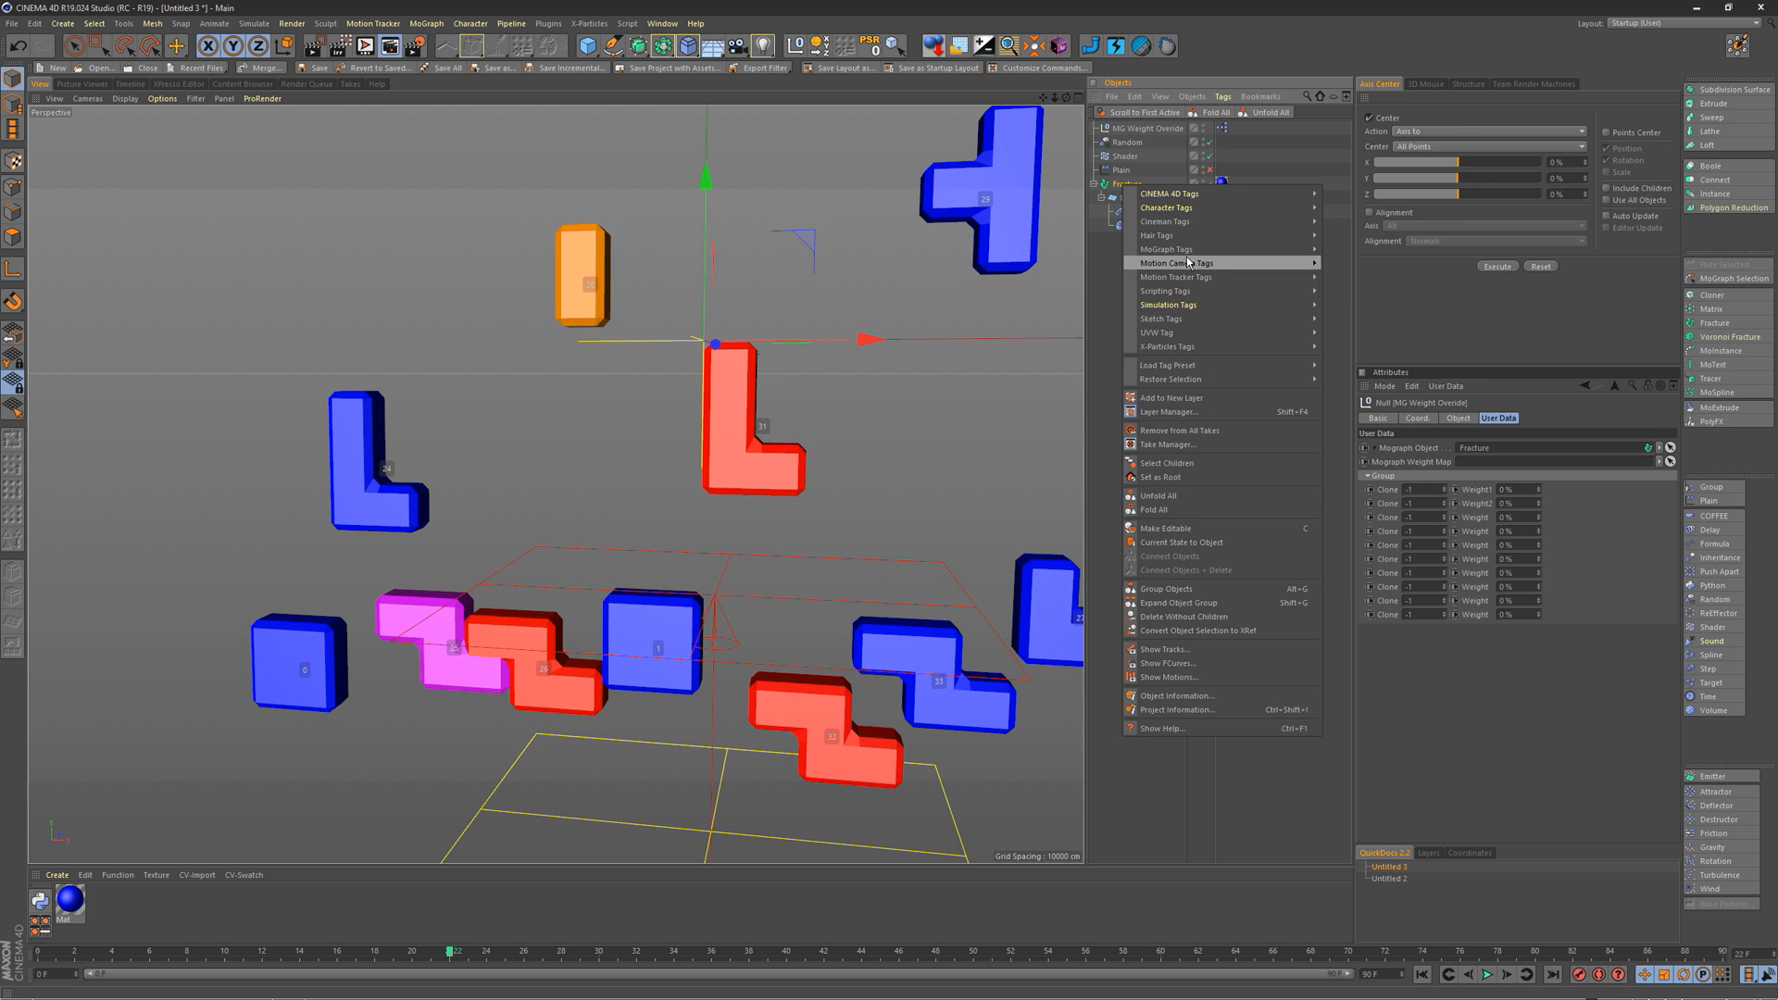
mouse_move(1203, 250)
left_click(1367, 276)
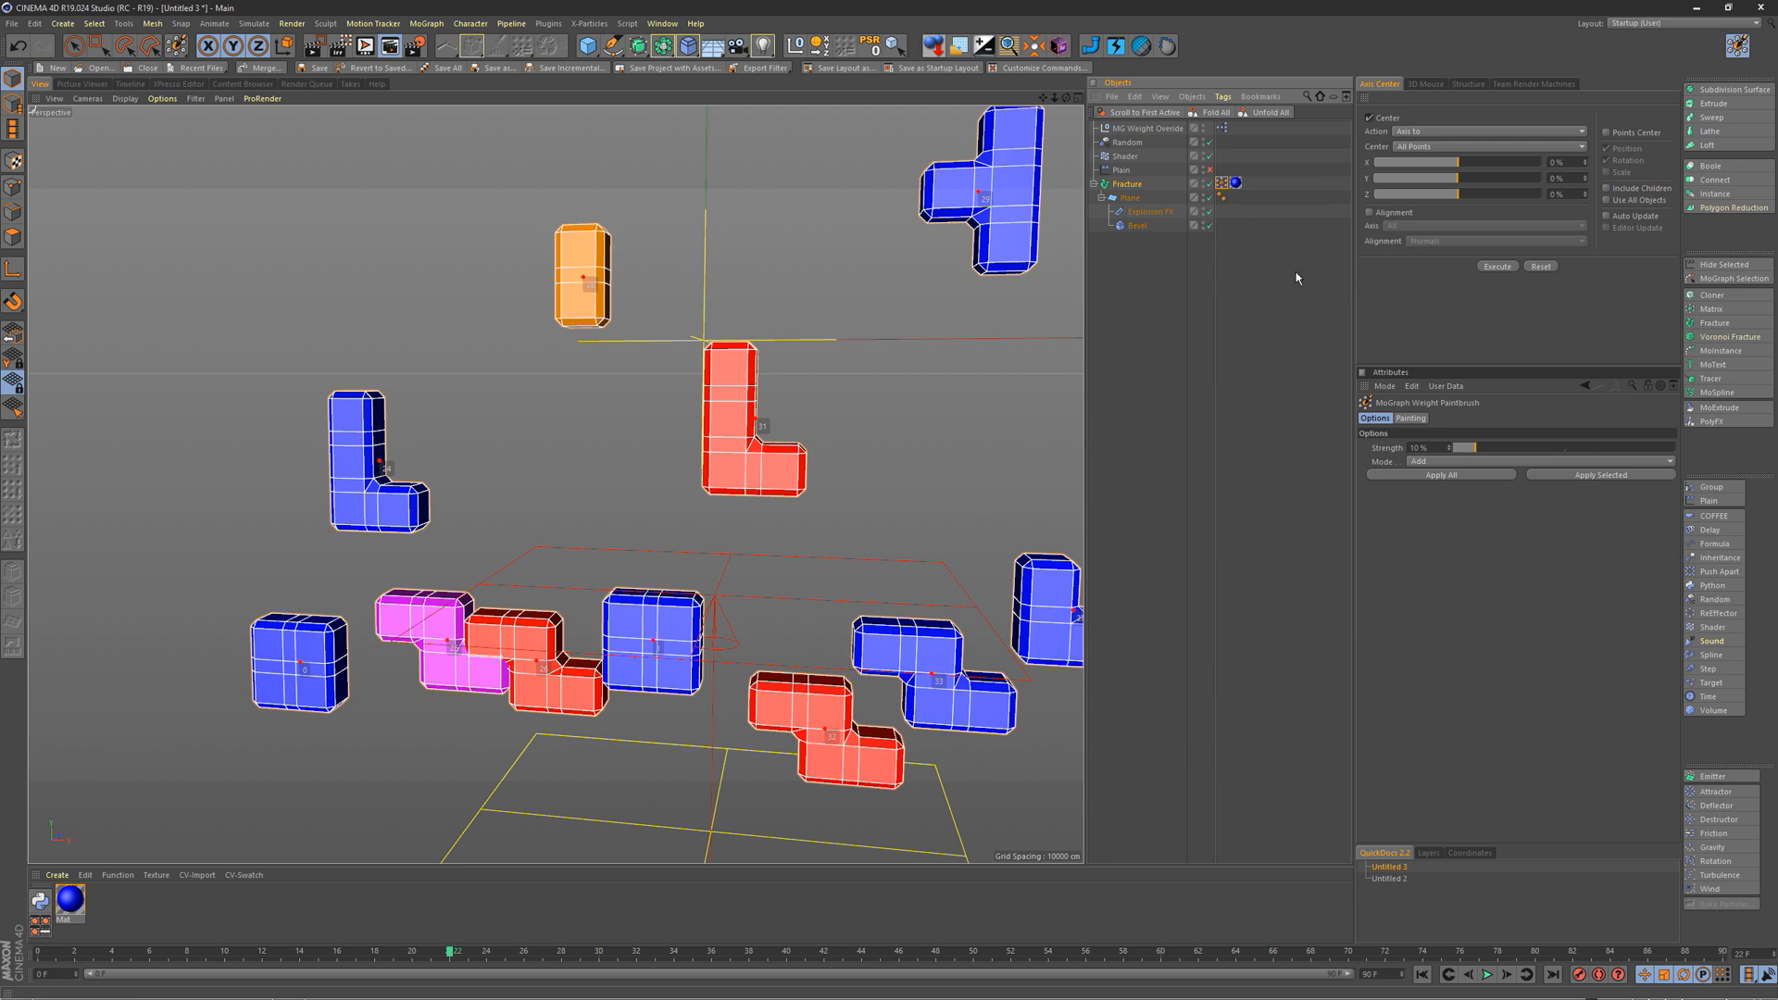
left_click(1144, 129)
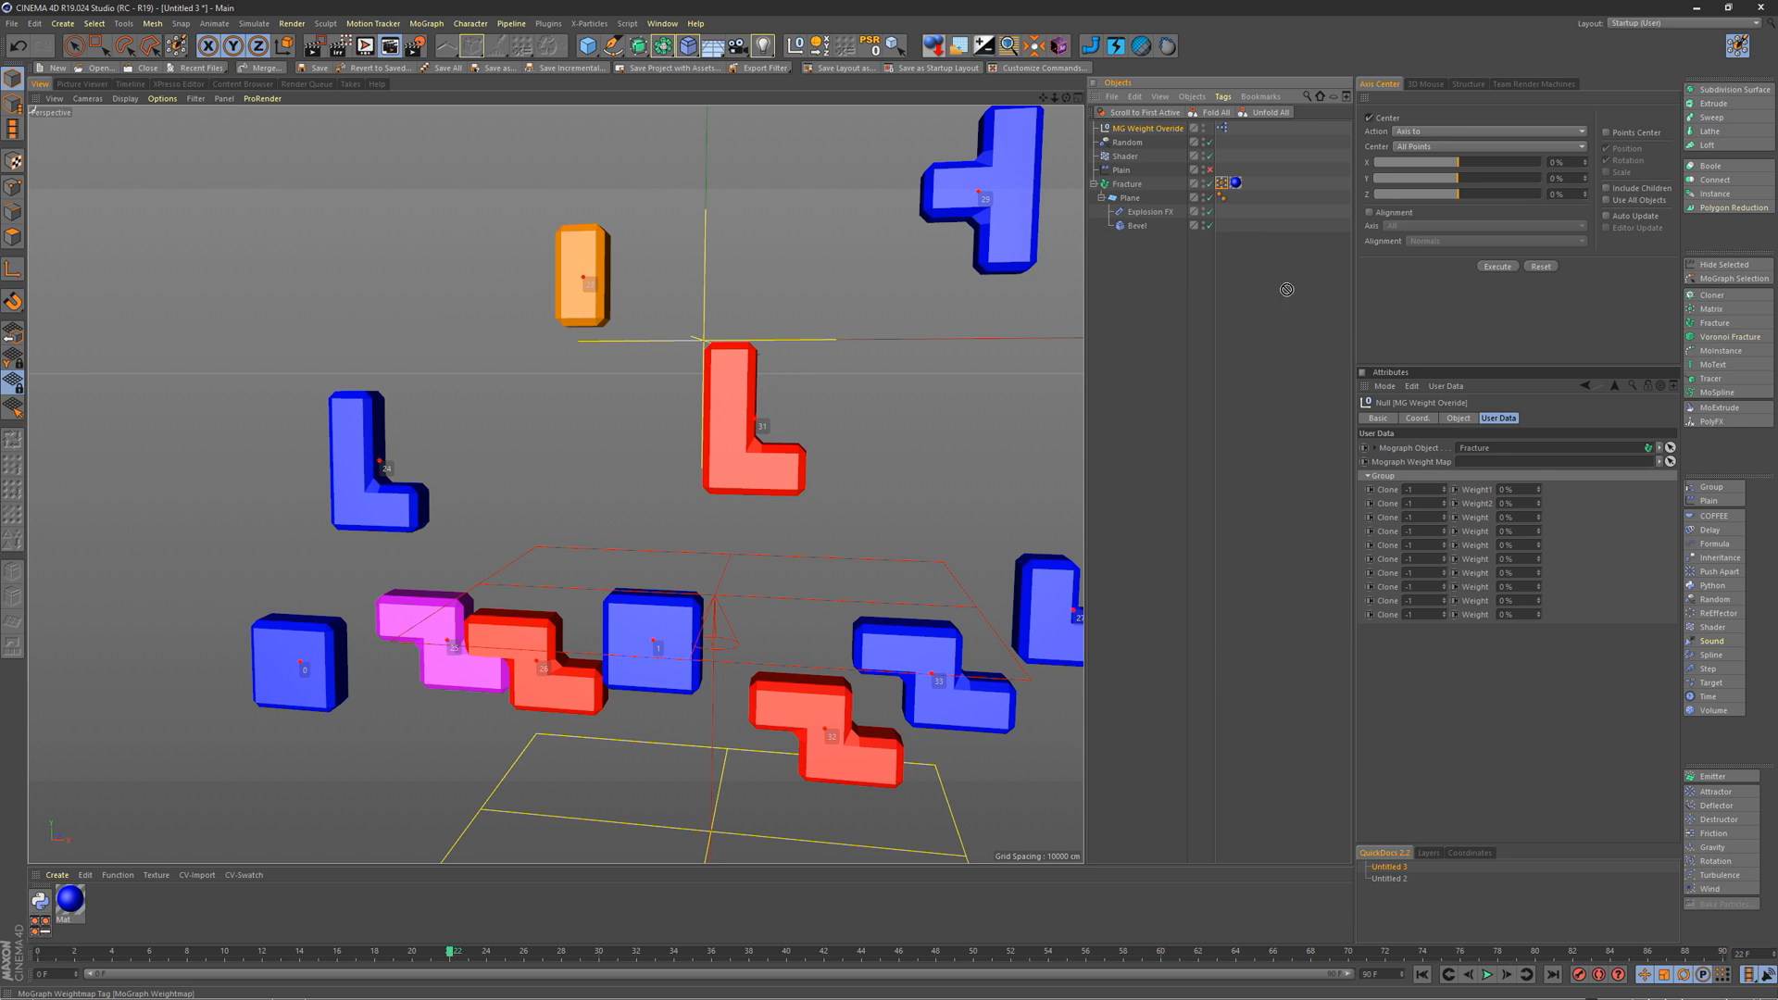
left_click_drag(1286, 289, 1481, 461)
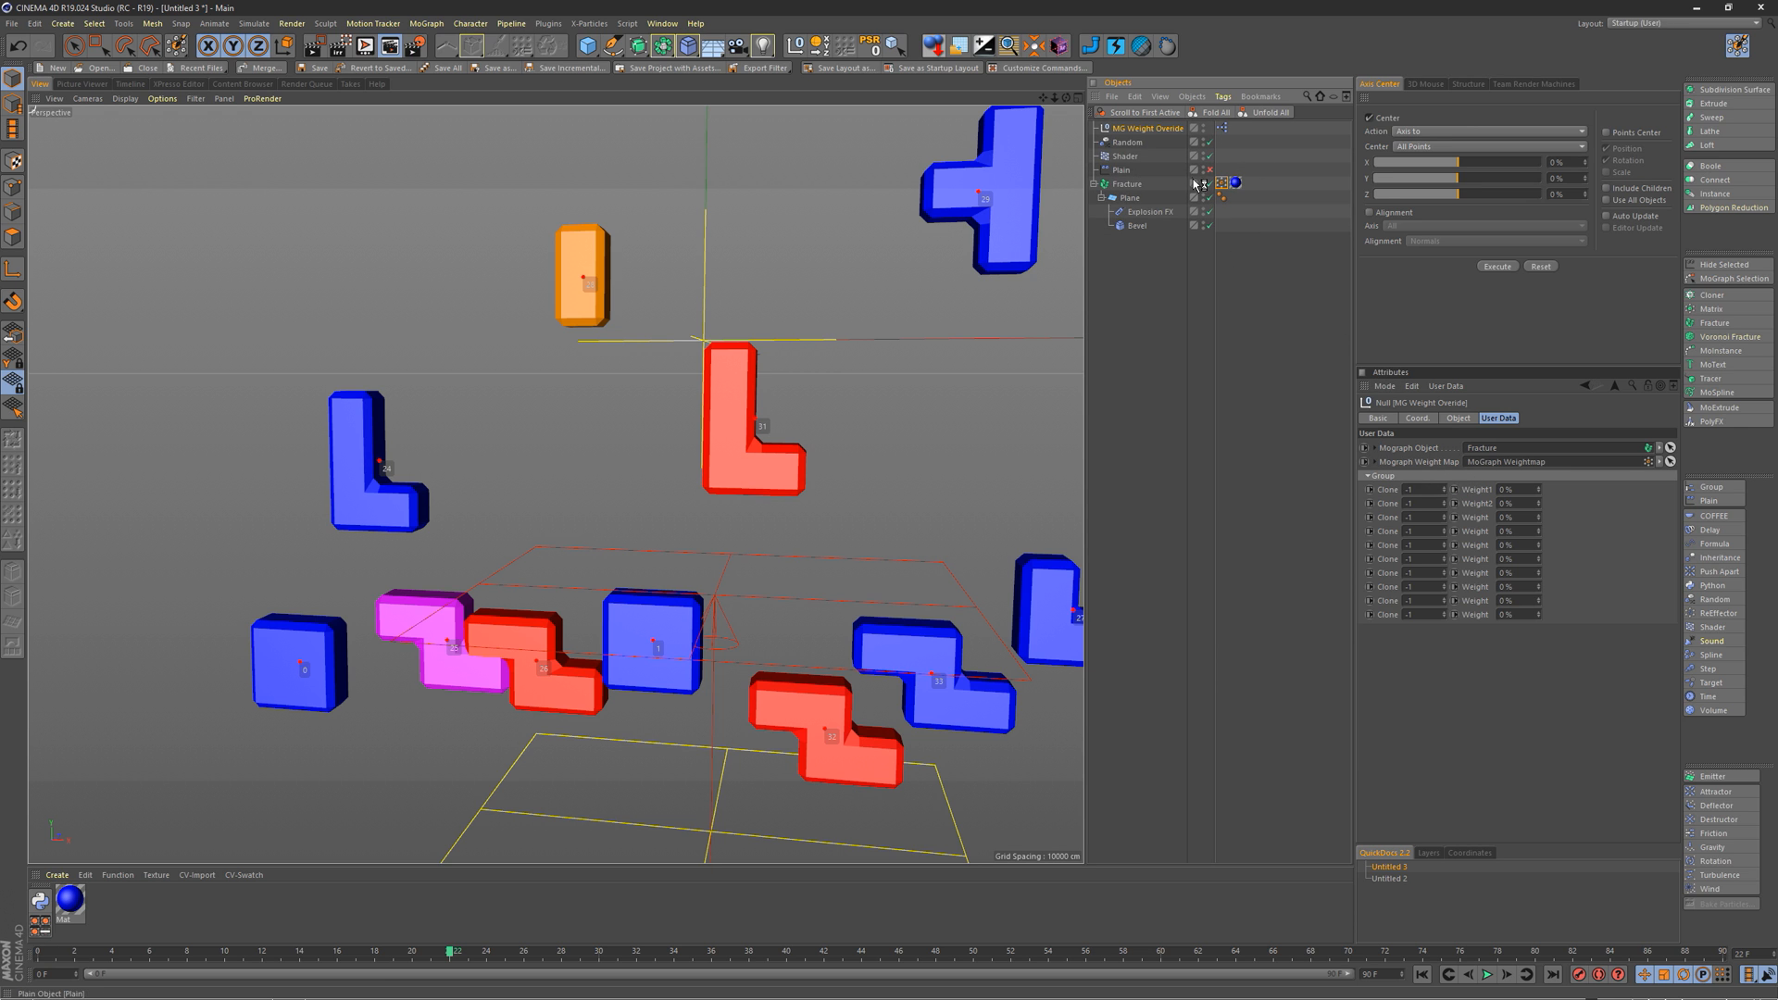
Step: Assign Fracture's MoGraph Weightmap tag as the Shader effector's Selection
left_click(1123, 158)
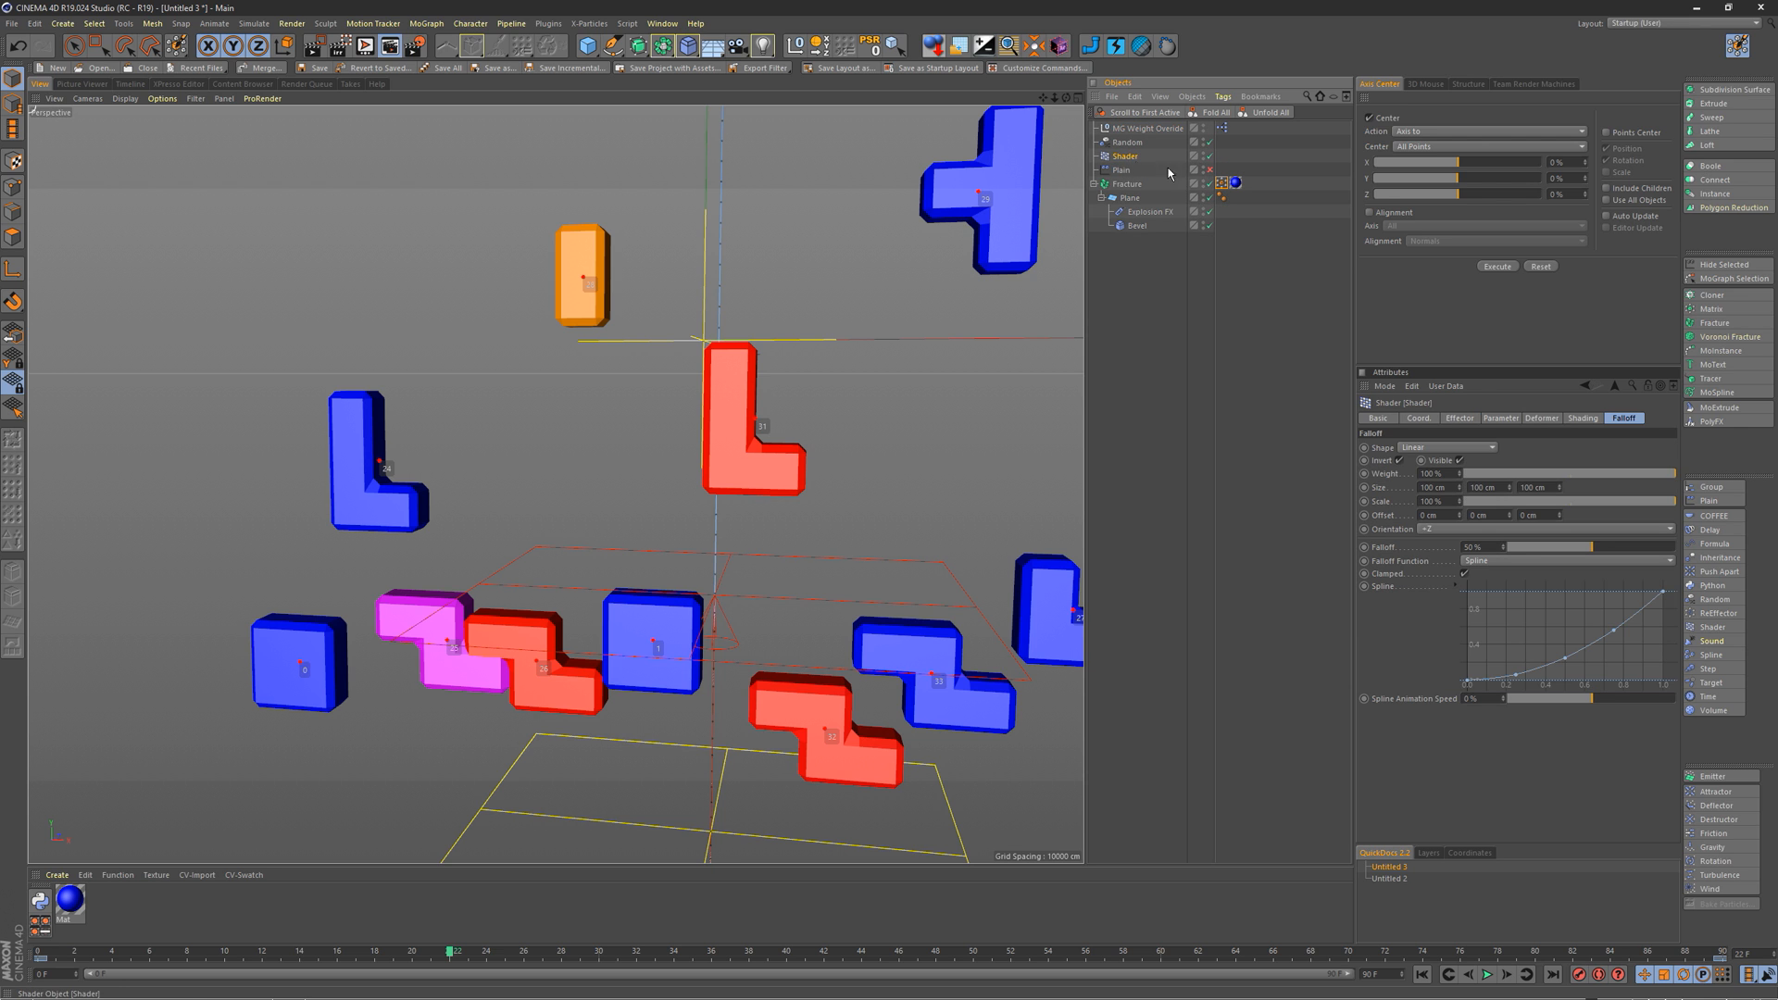
mouse_move(1224, 187)
left_mouse_down()
mouse_move(1225, 209)
mouse_move(1228, 192)
left_mouse_up()
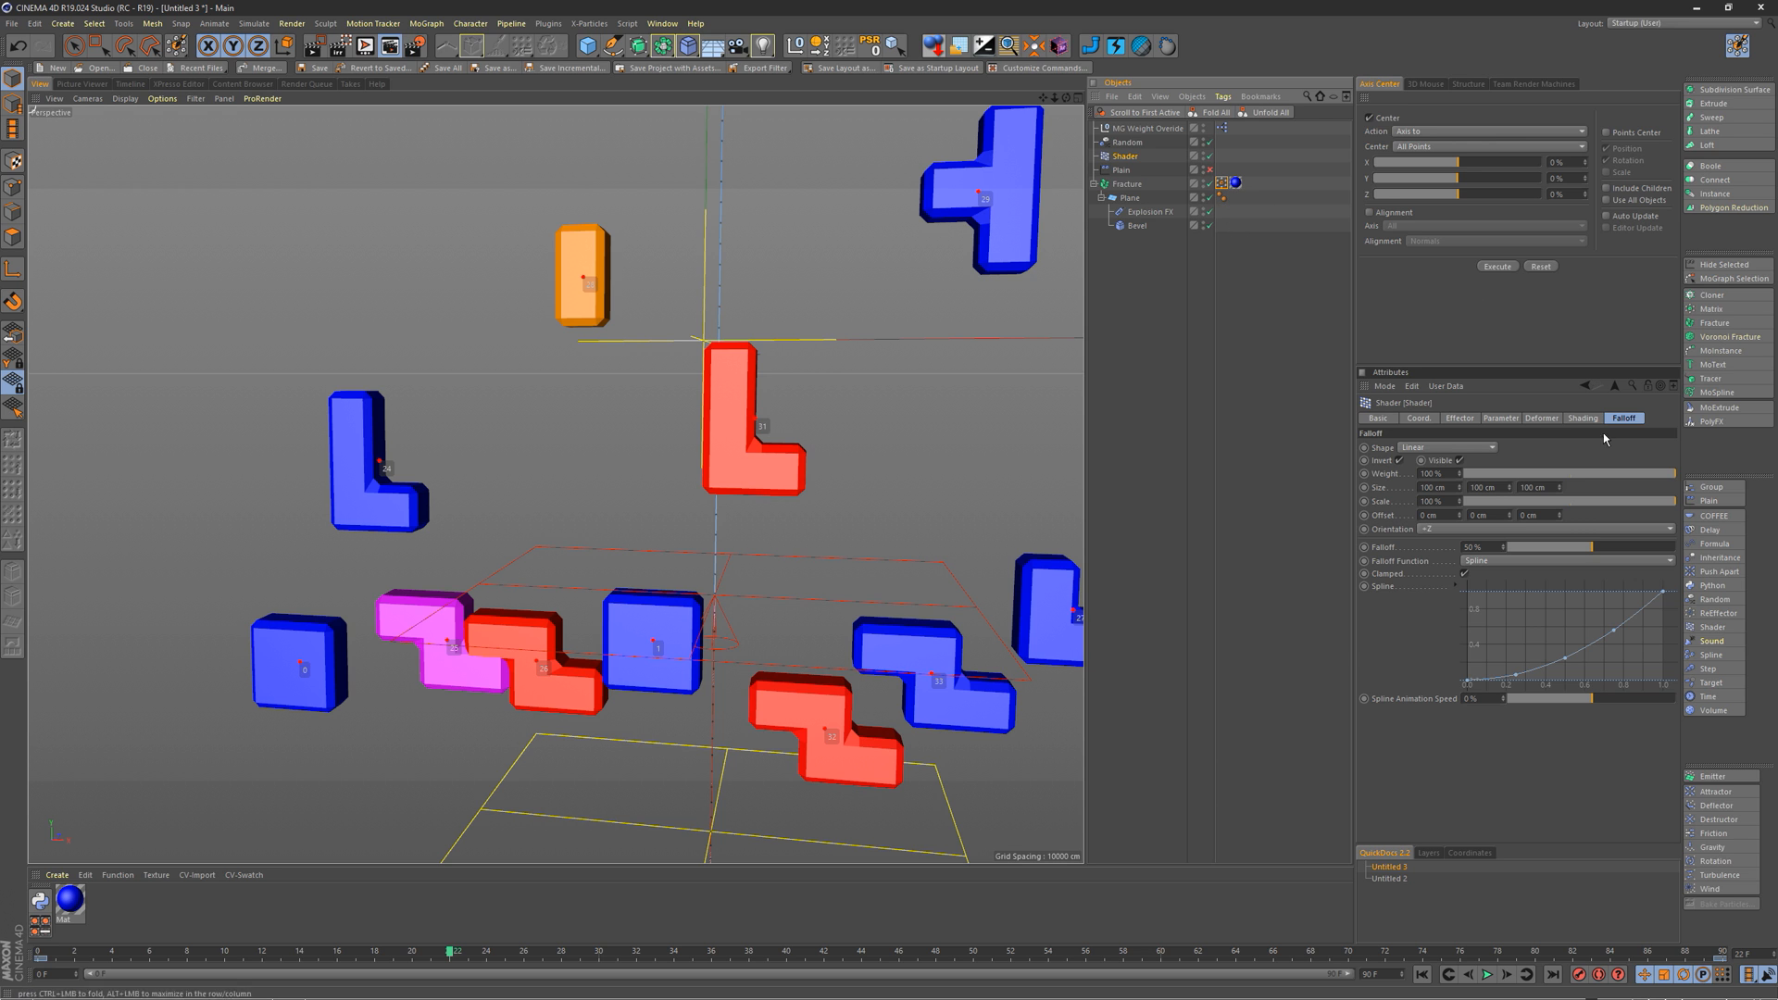
left_click(1500, 418)
left_click(1459, 417)
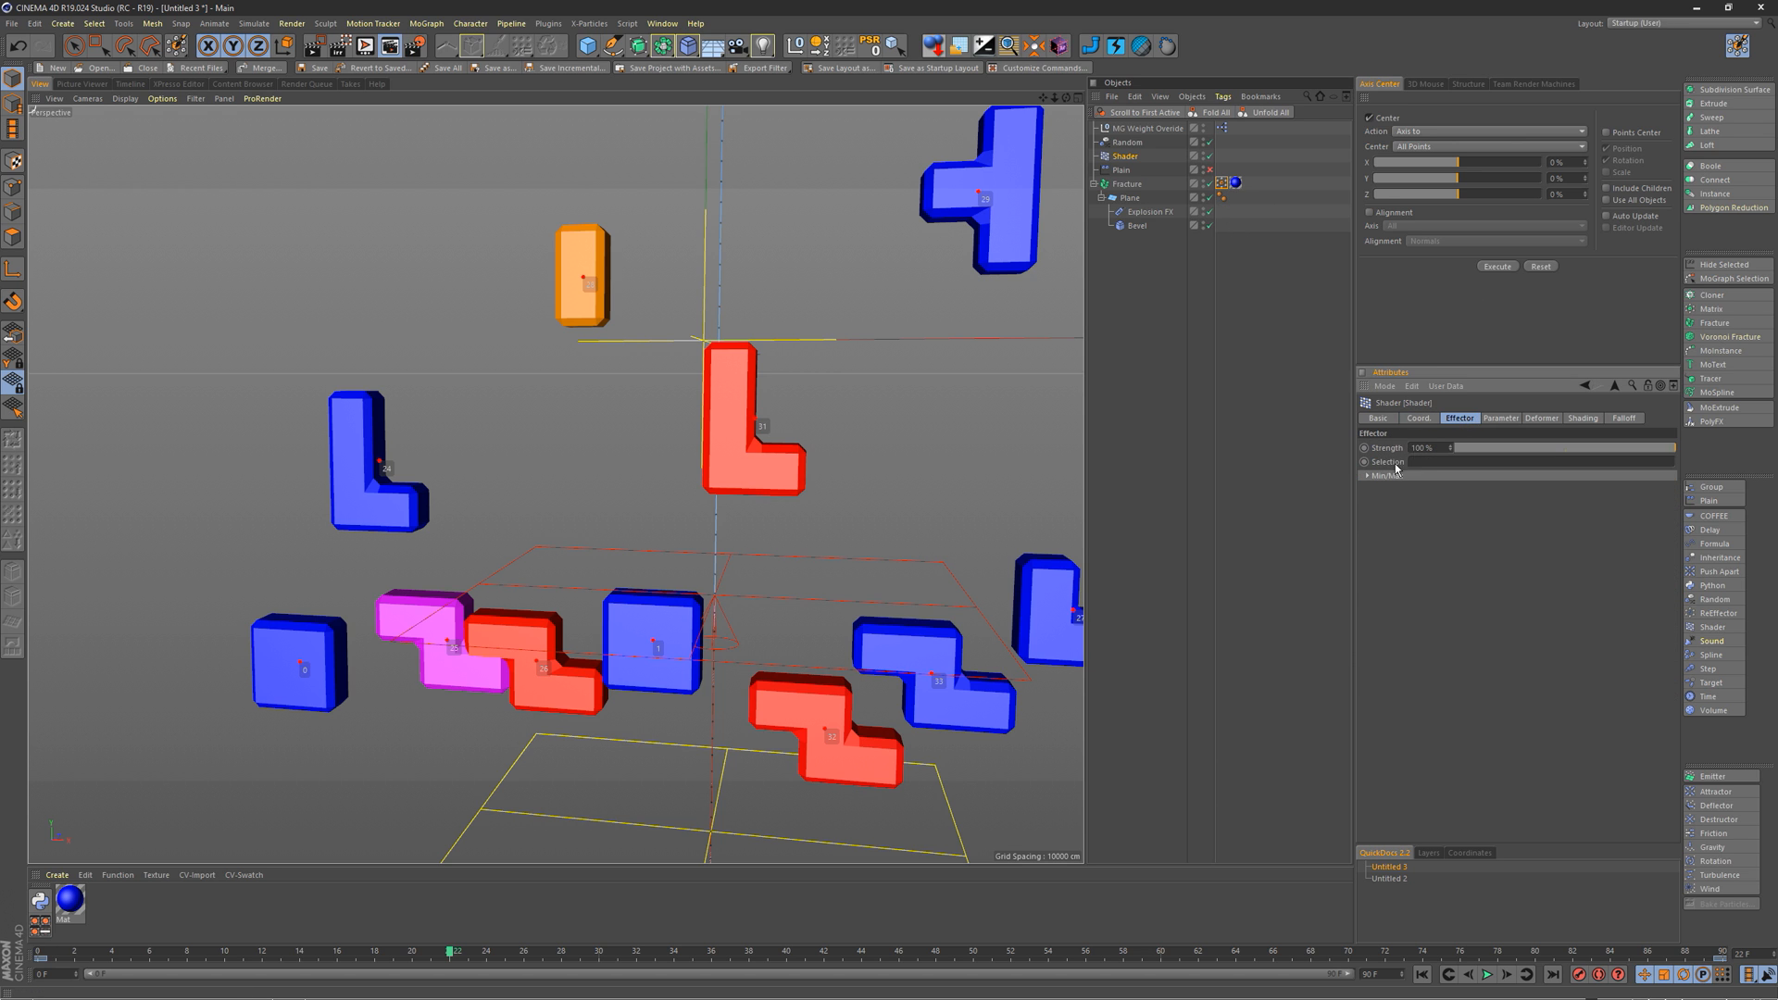
left_click_drag(1224, 183, 1417, 468)
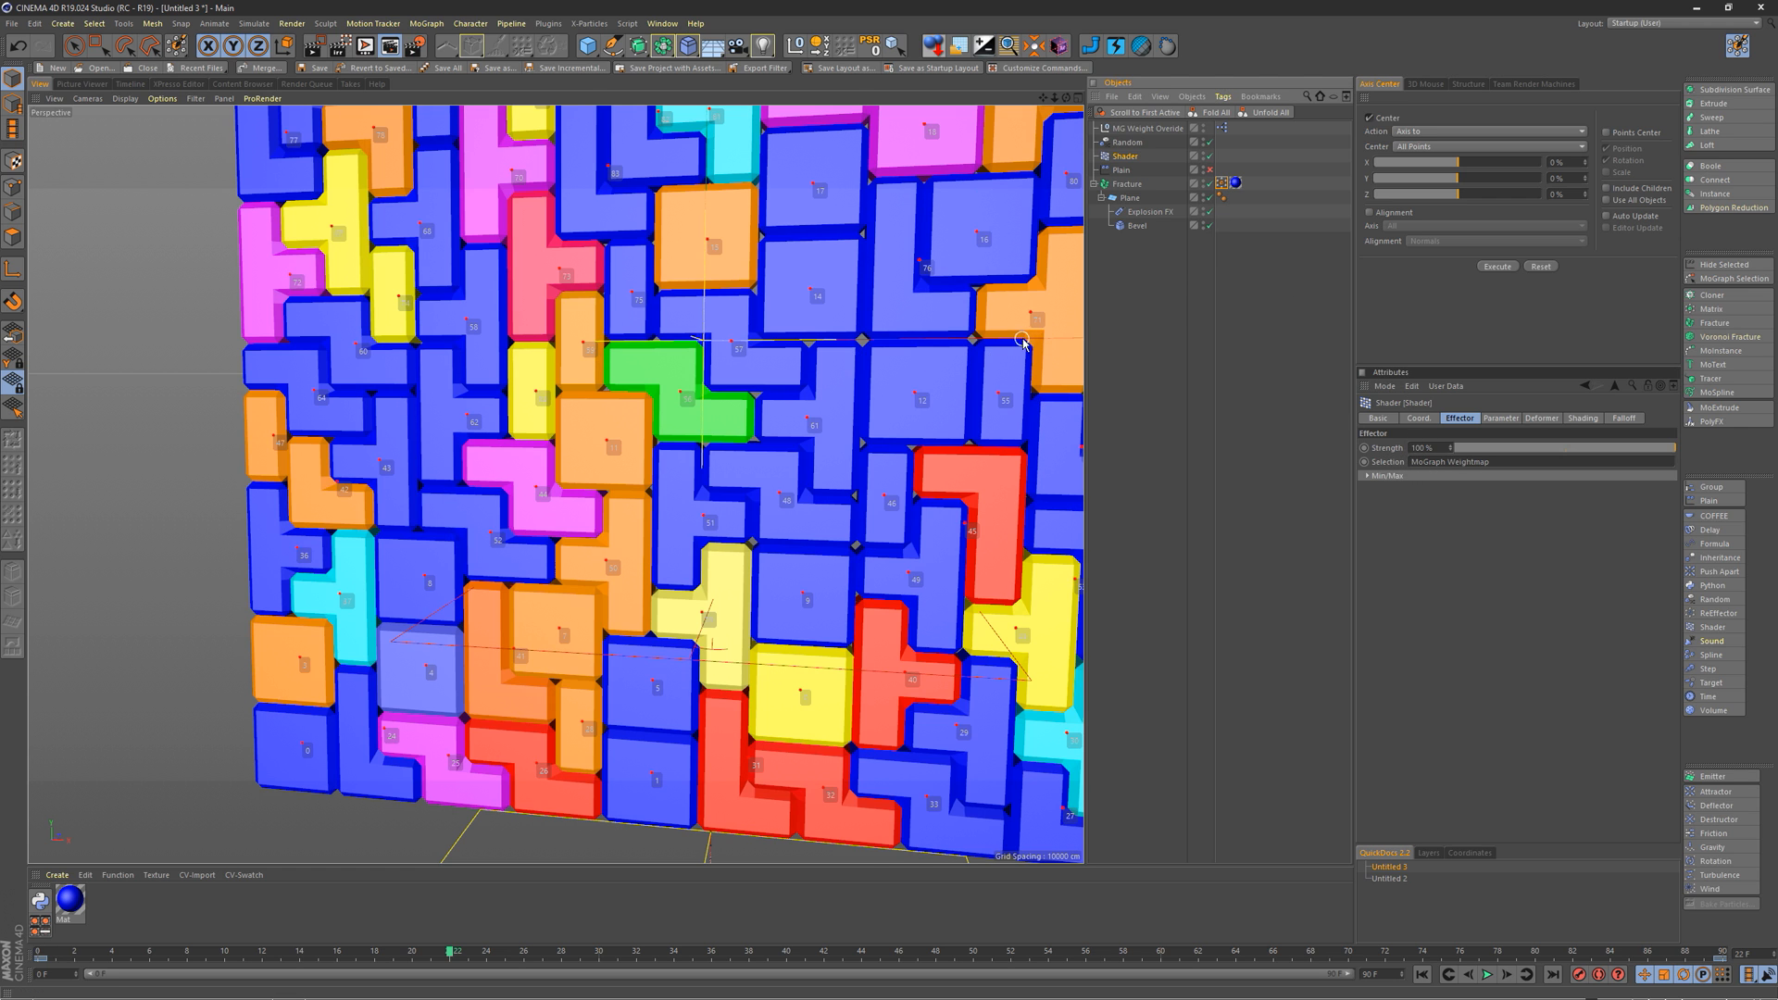
left_click(1114, 266)
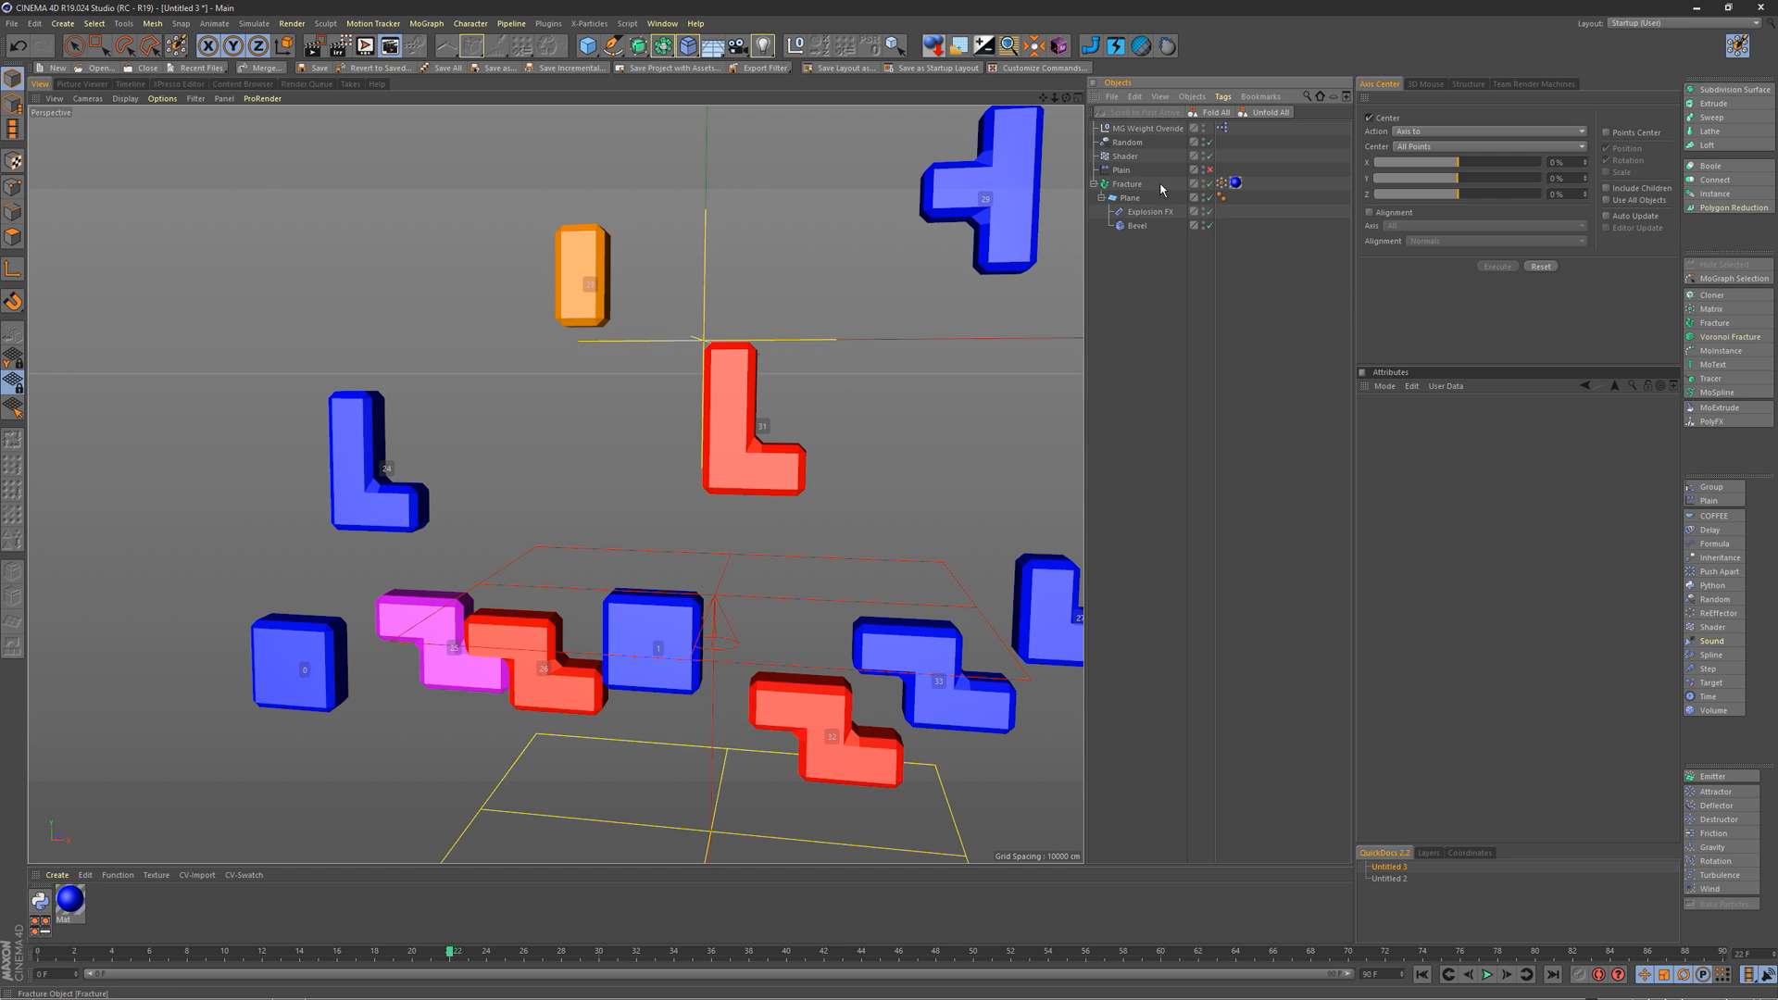
Step: At frame 20, set the MG Weight Override's first Clone index to 24, the blue L-shaped piece
mouse_move(826, 338)
middle_mouse_down("alt")
mouse_move(743, 371)
mouse_move(666, 351)
middle_mouse_up("alt")
scroll(684, 349, "down", 3)
left_click_drag(119, 960, 366, 923)
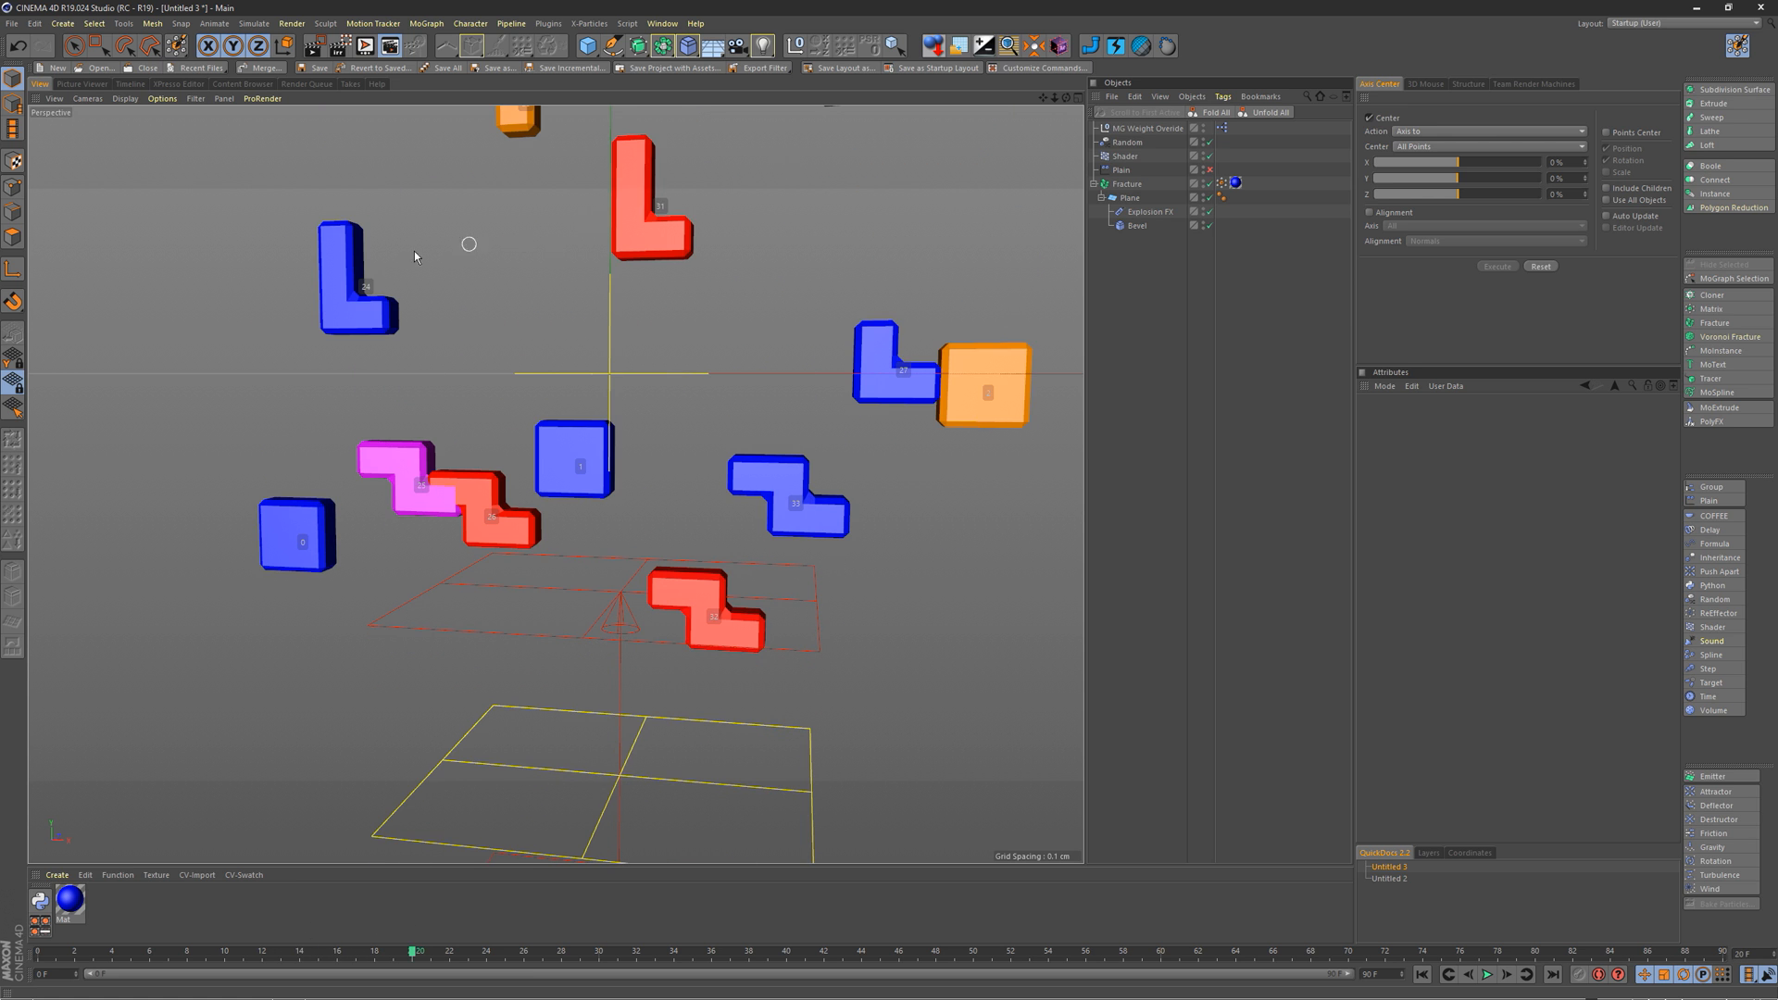
left_click(1147, 129)
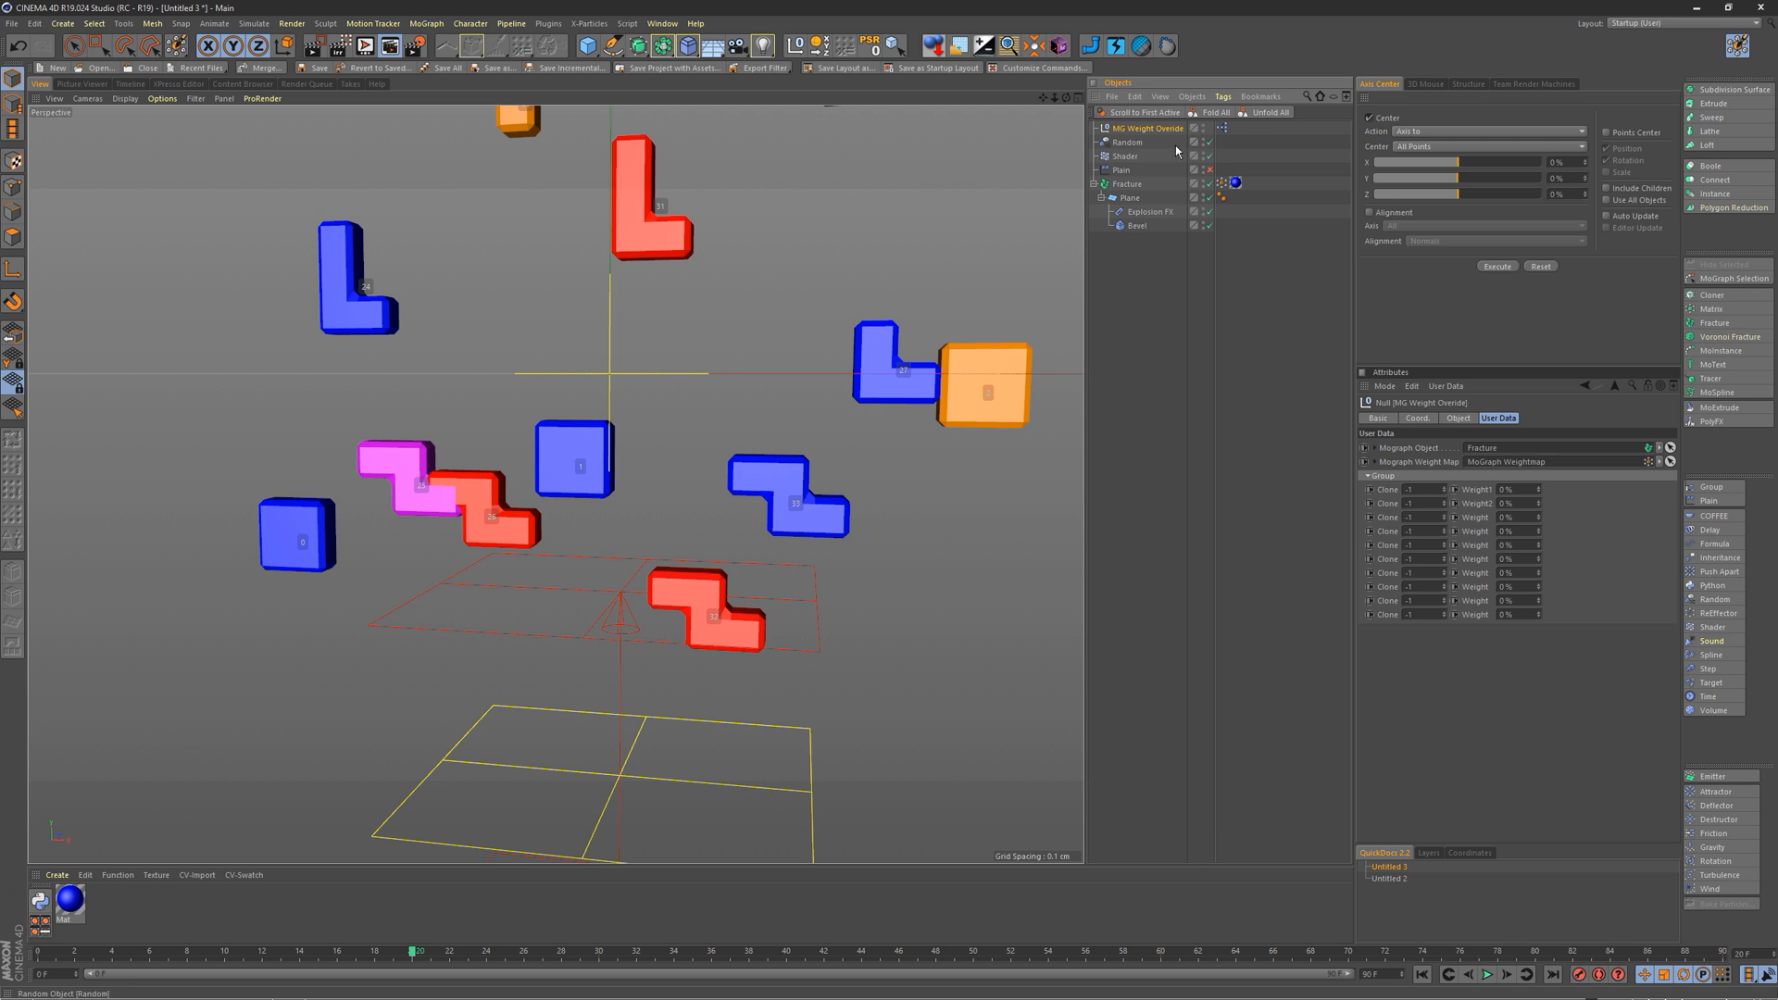
left_click(1427, 489)
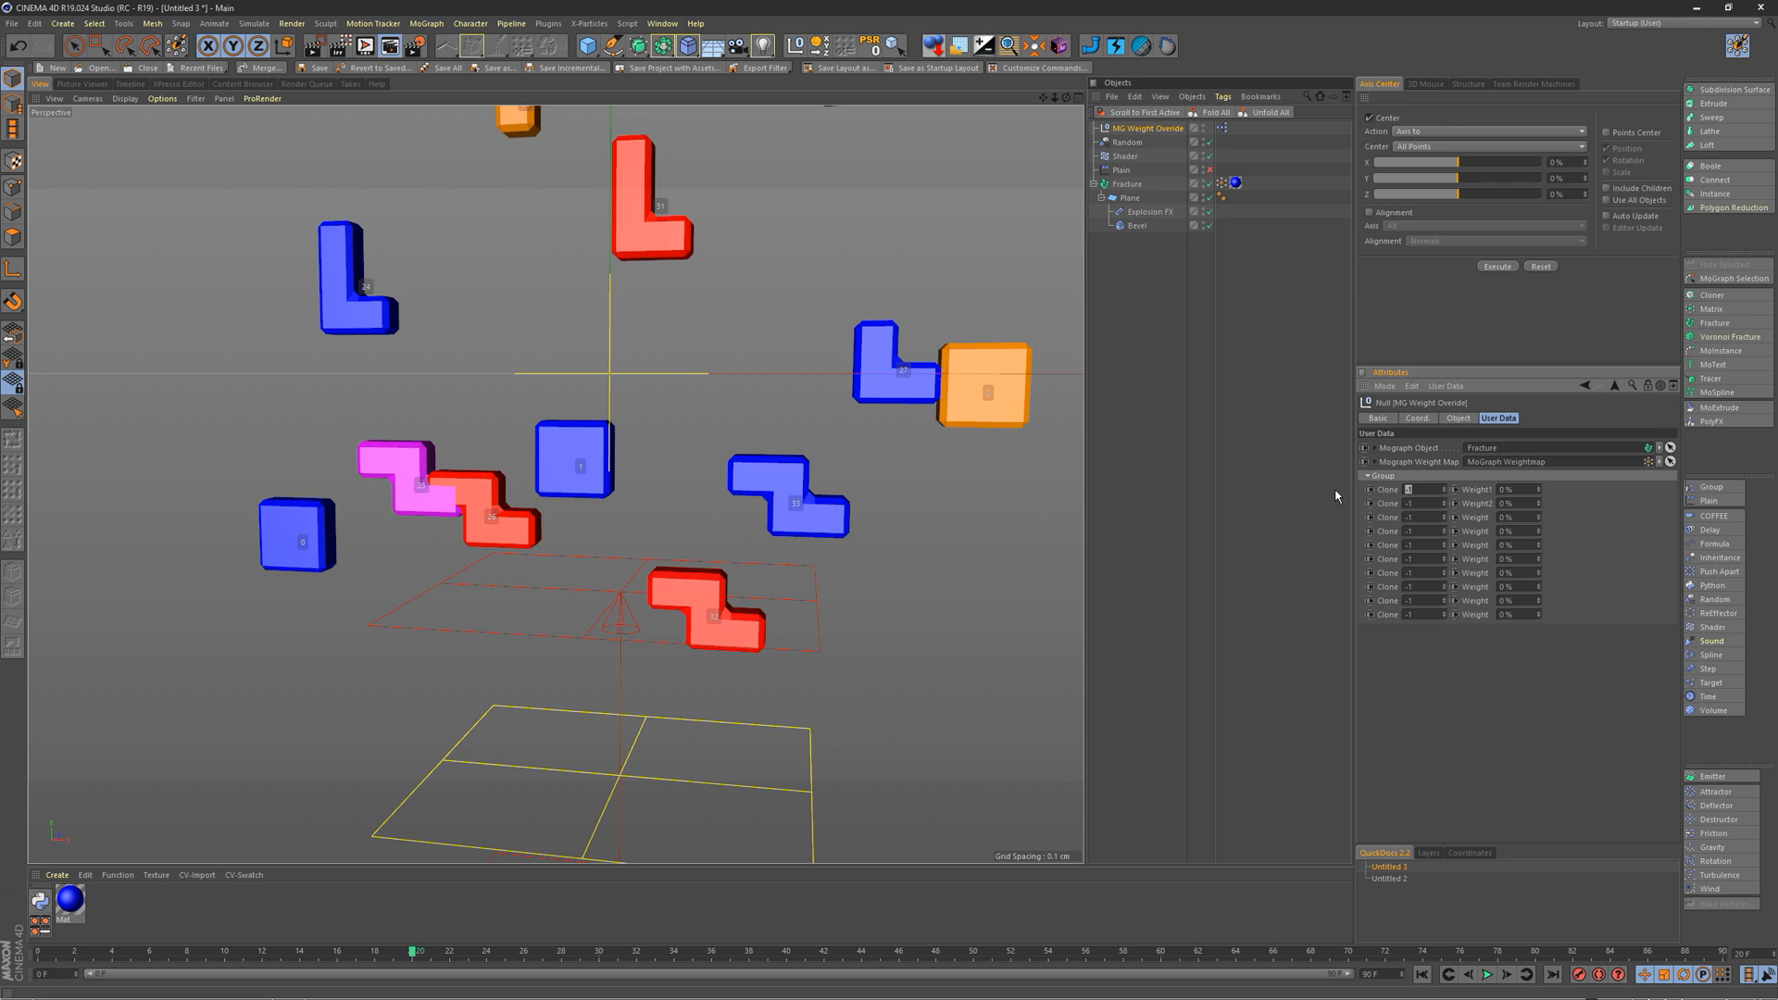
key("Return")
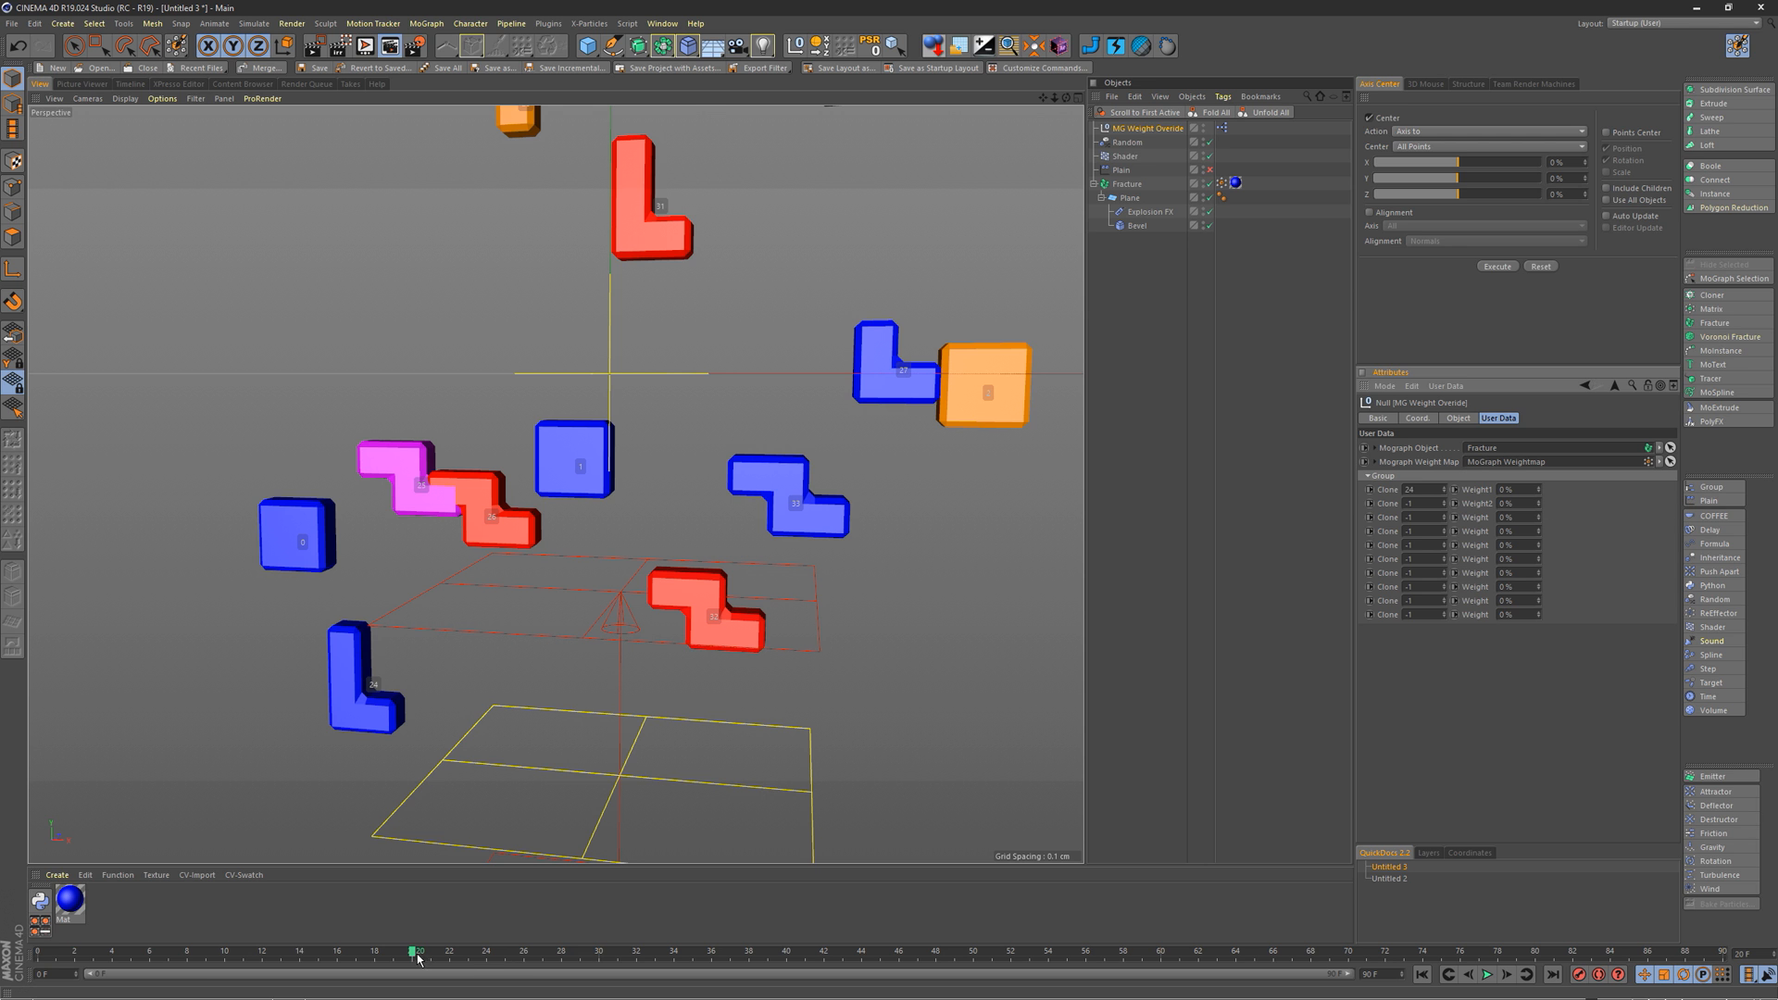
Step: Raise Weight1 for clone 24 to 66%, checking the piece's height in the early frames
left_click_drag(417, 955, 343, 928)
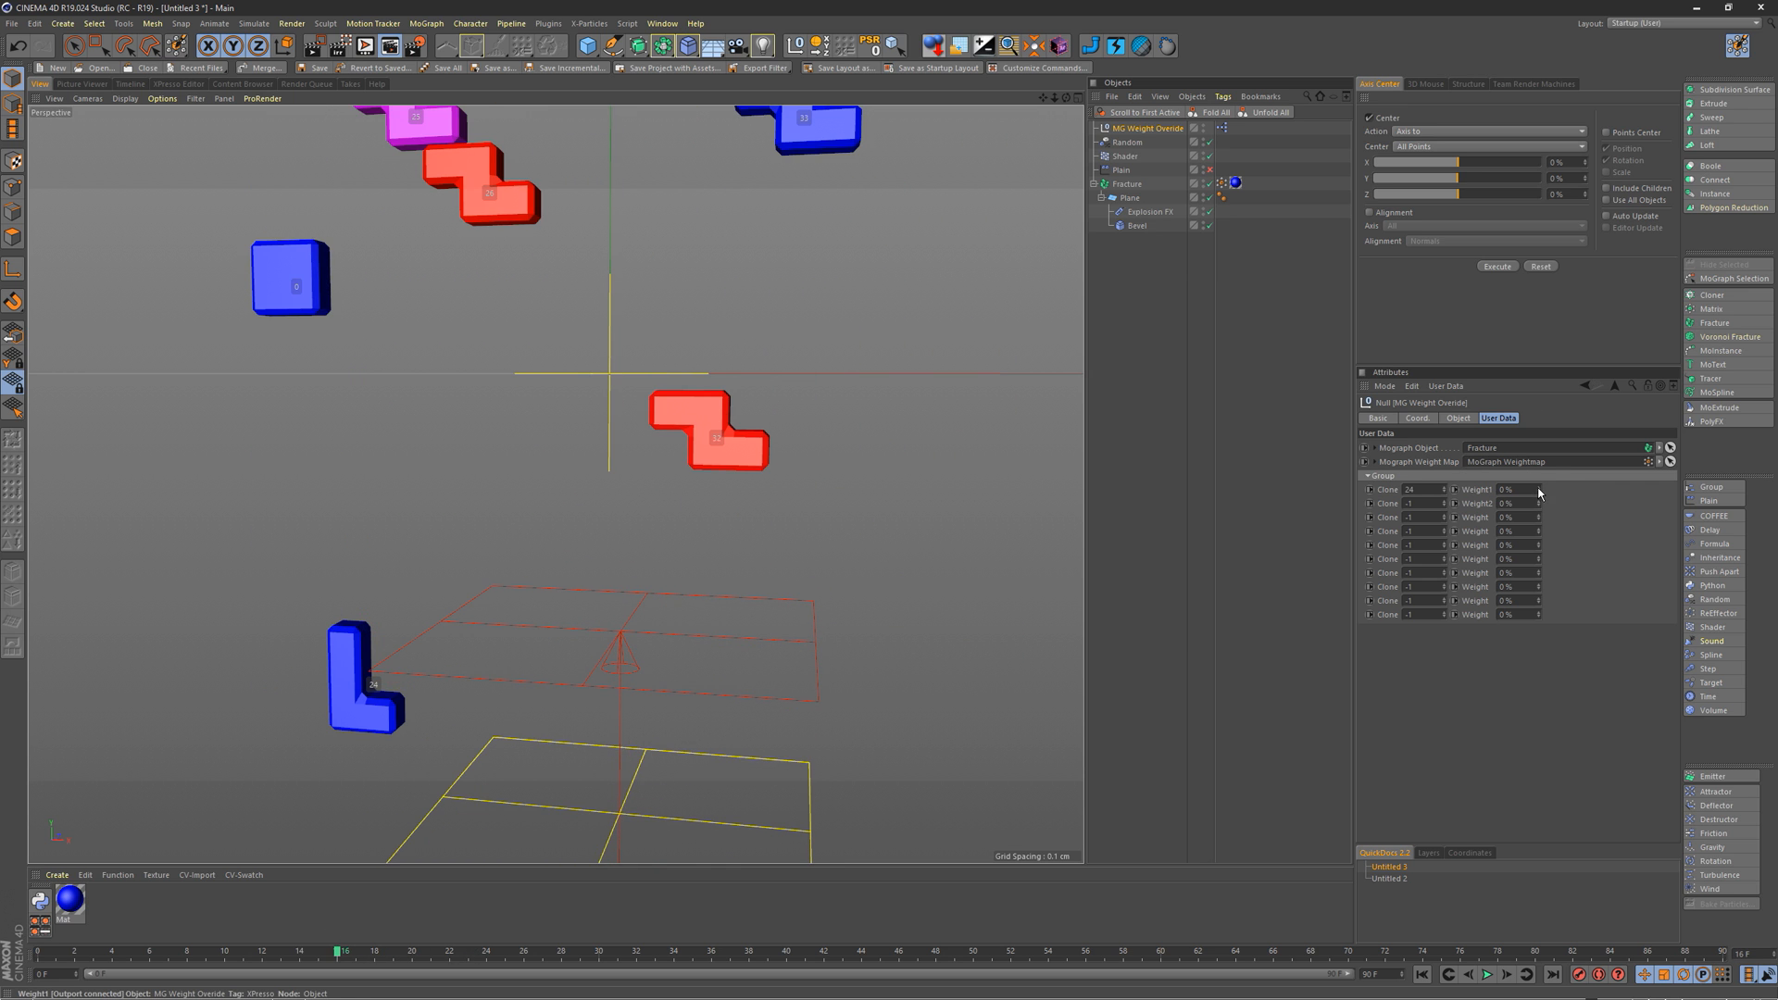
mouse_move(1539, 492)
left_mouse_down()
mouse_move(1537, 465)
mouse_move(1516, 485)
left_mouse_up()
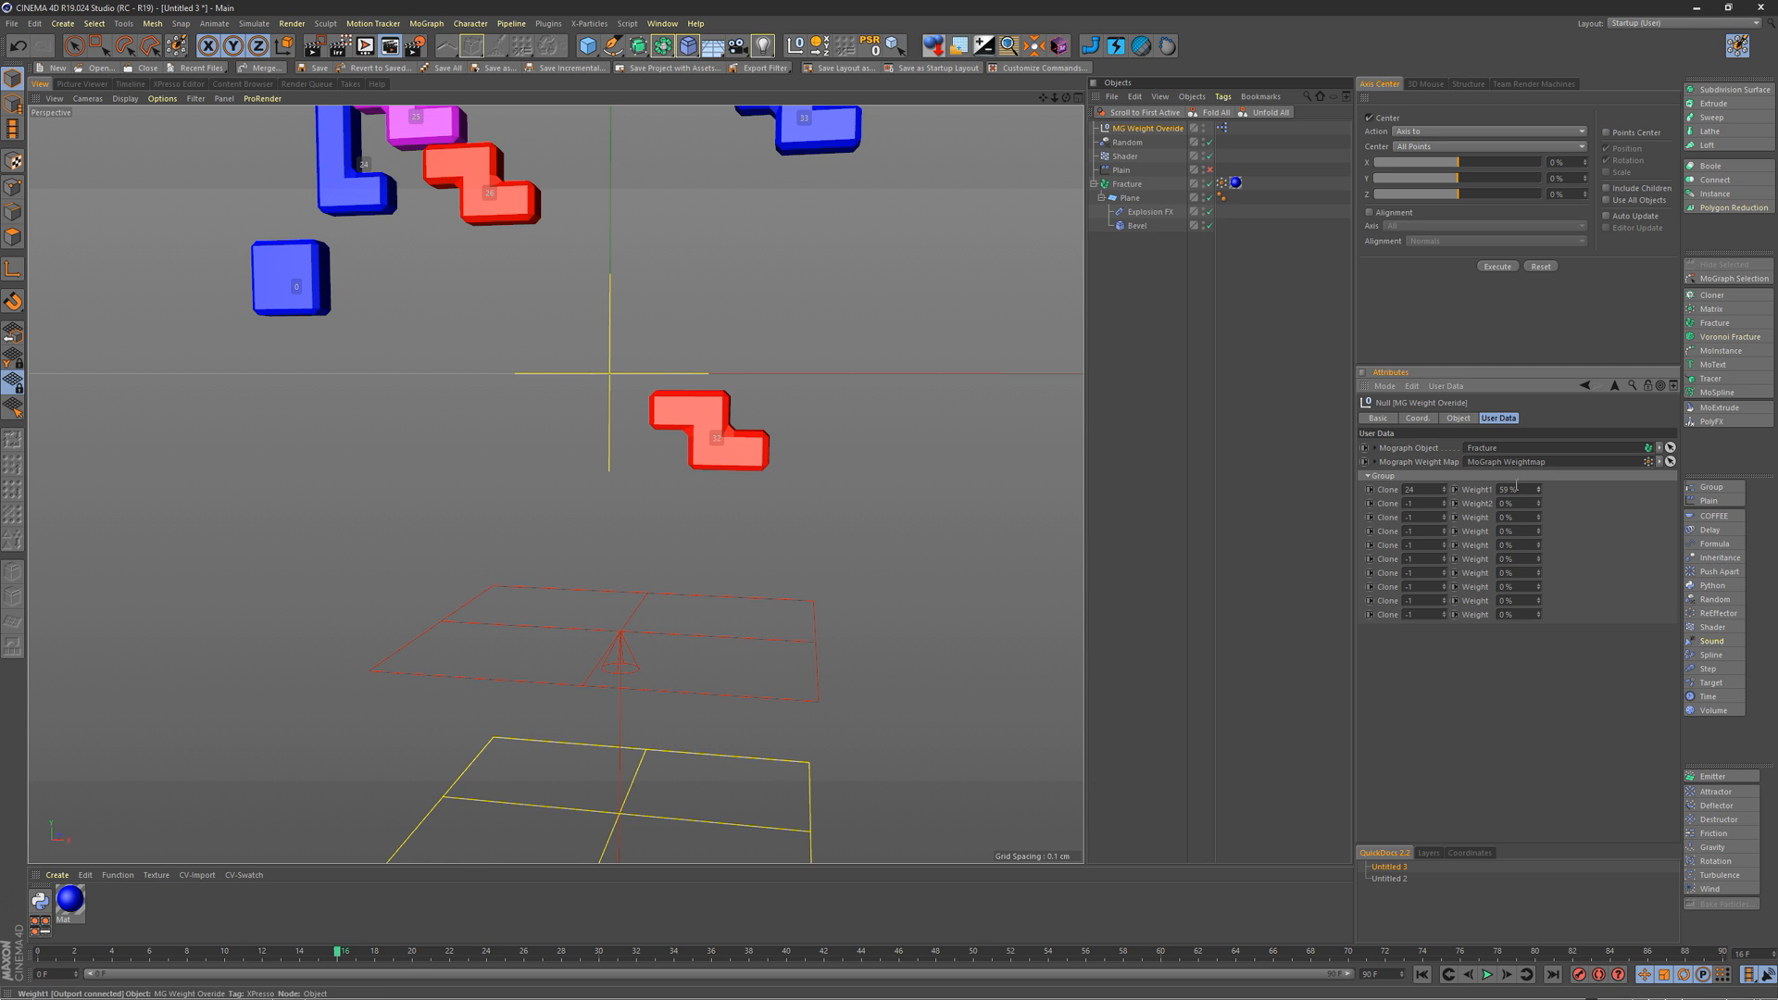
left_click_drag(162, 953, 28, 958)
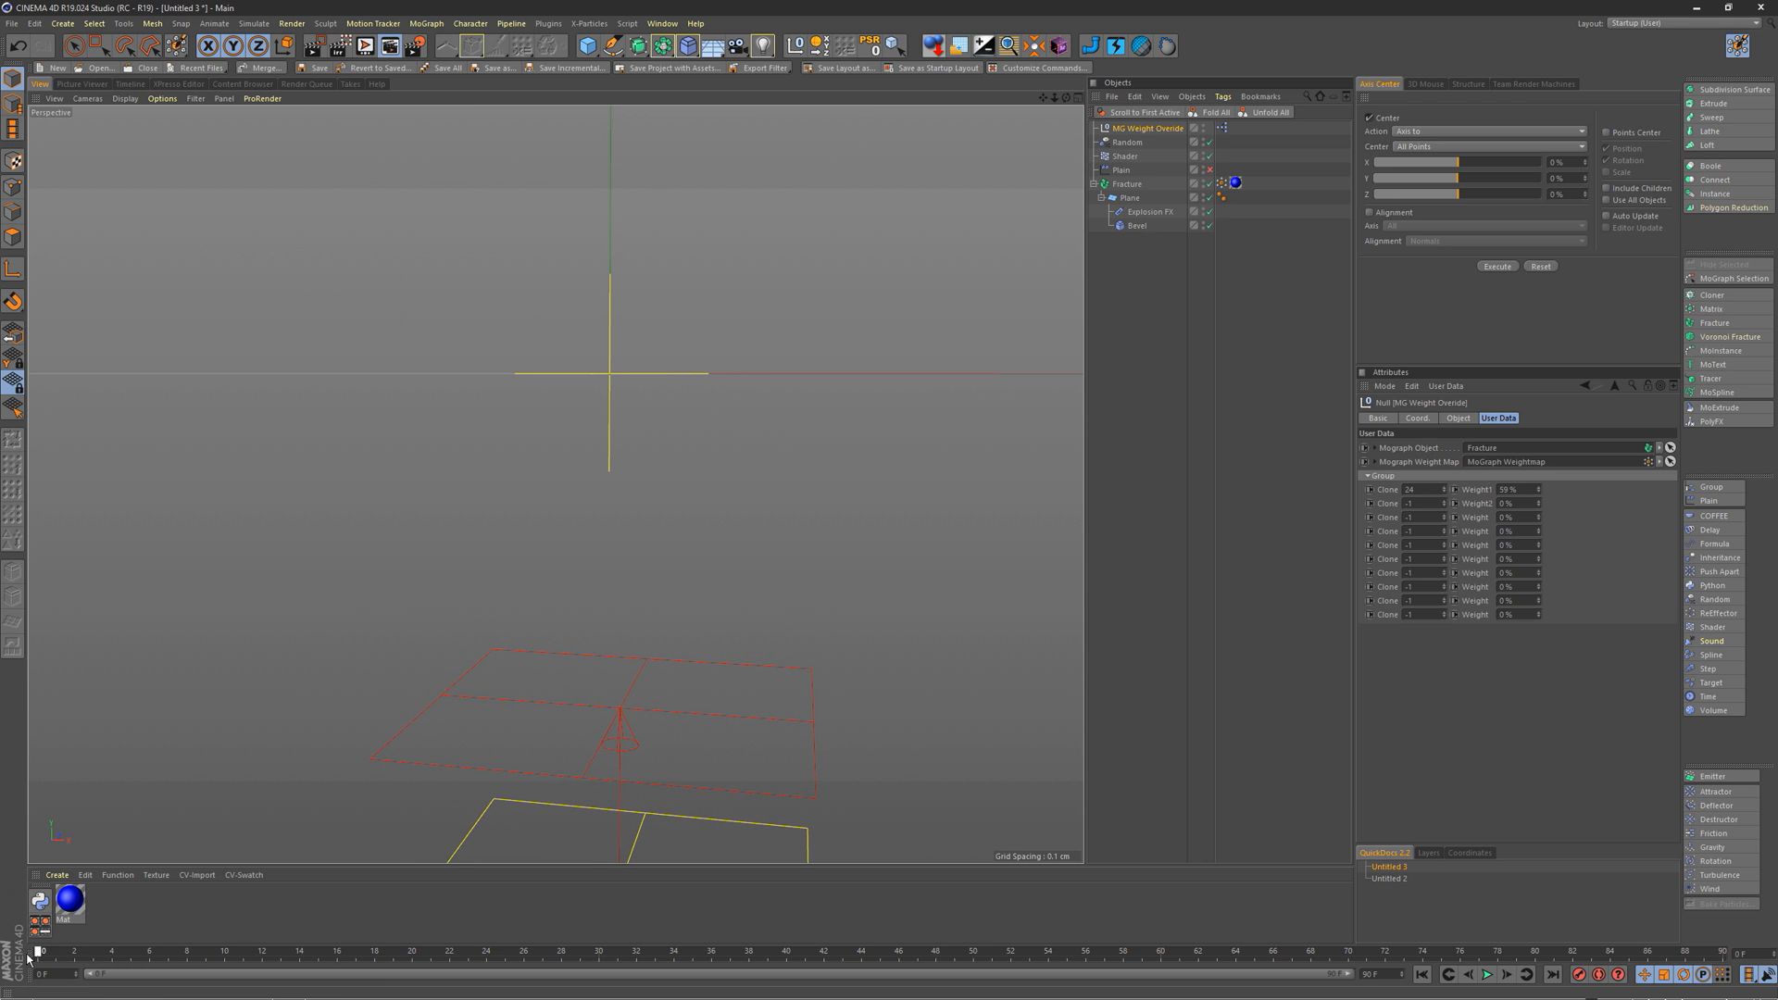
left_click_drag(1539, 490, 1540, 488)
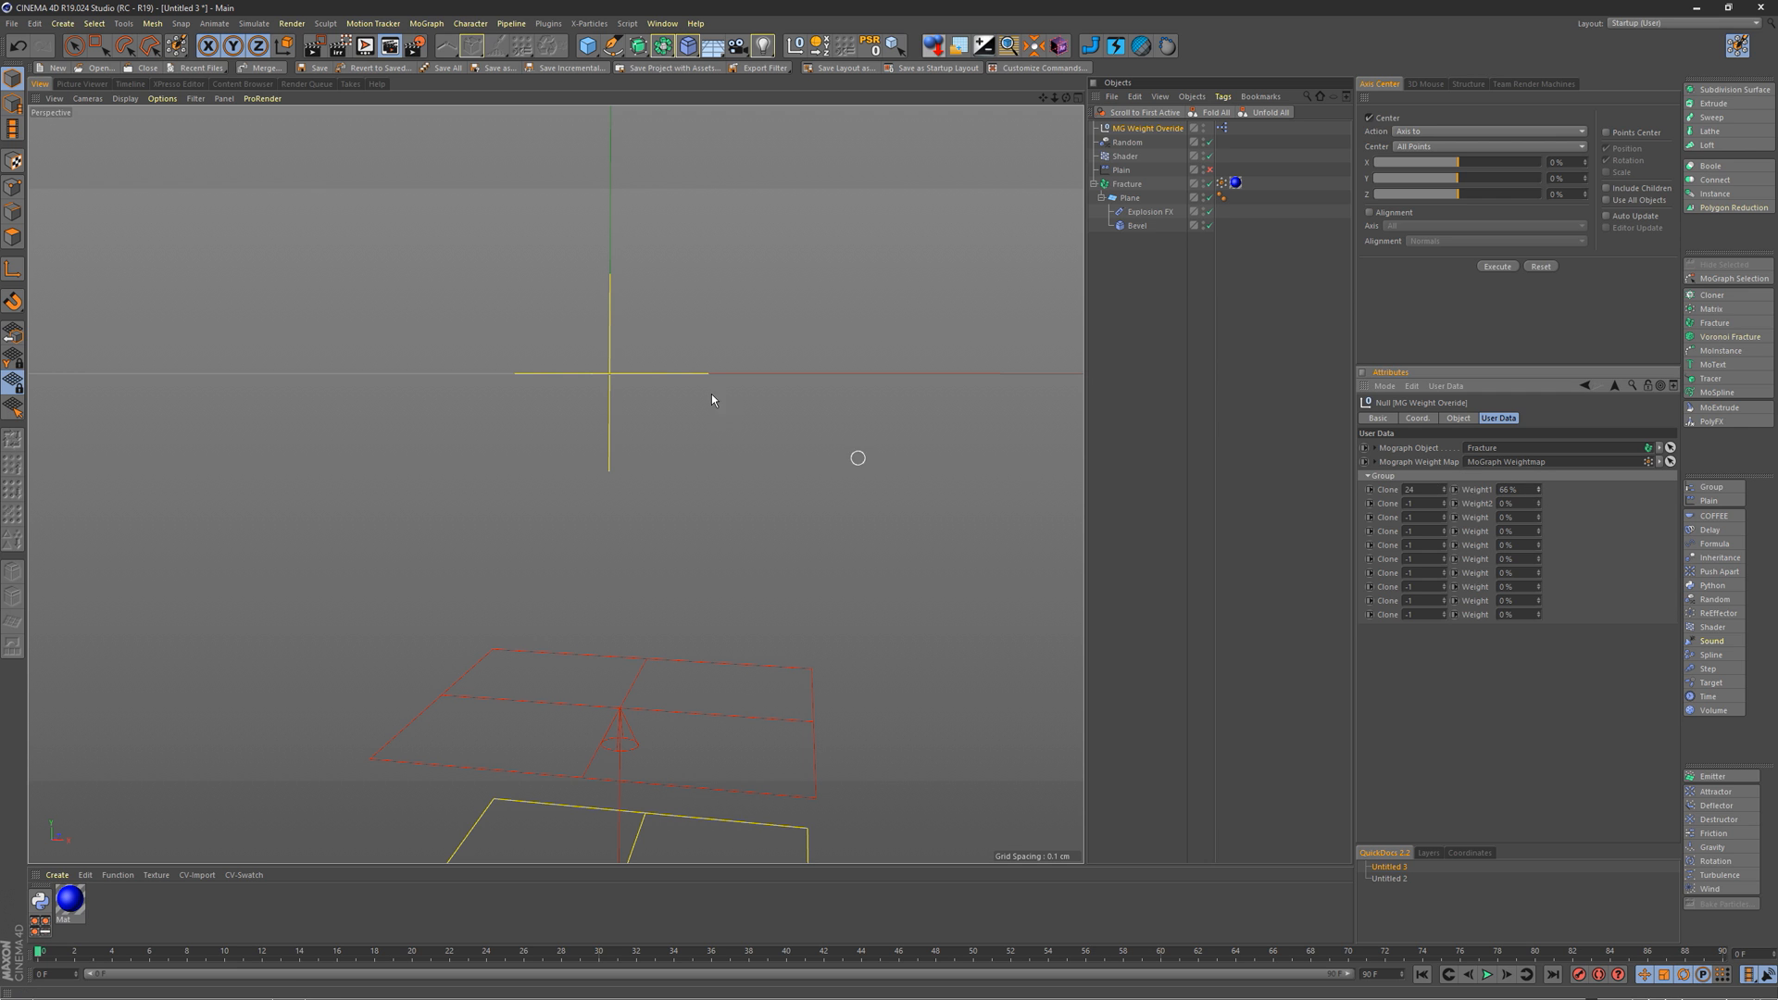
Step: Go to frame 14 and keyframe Weight1 of the MG Weight Override null
middle_click_drag(714, 395, 729, 479, "alt")
right_click_drag(705, 422, 627, 460, "alt")
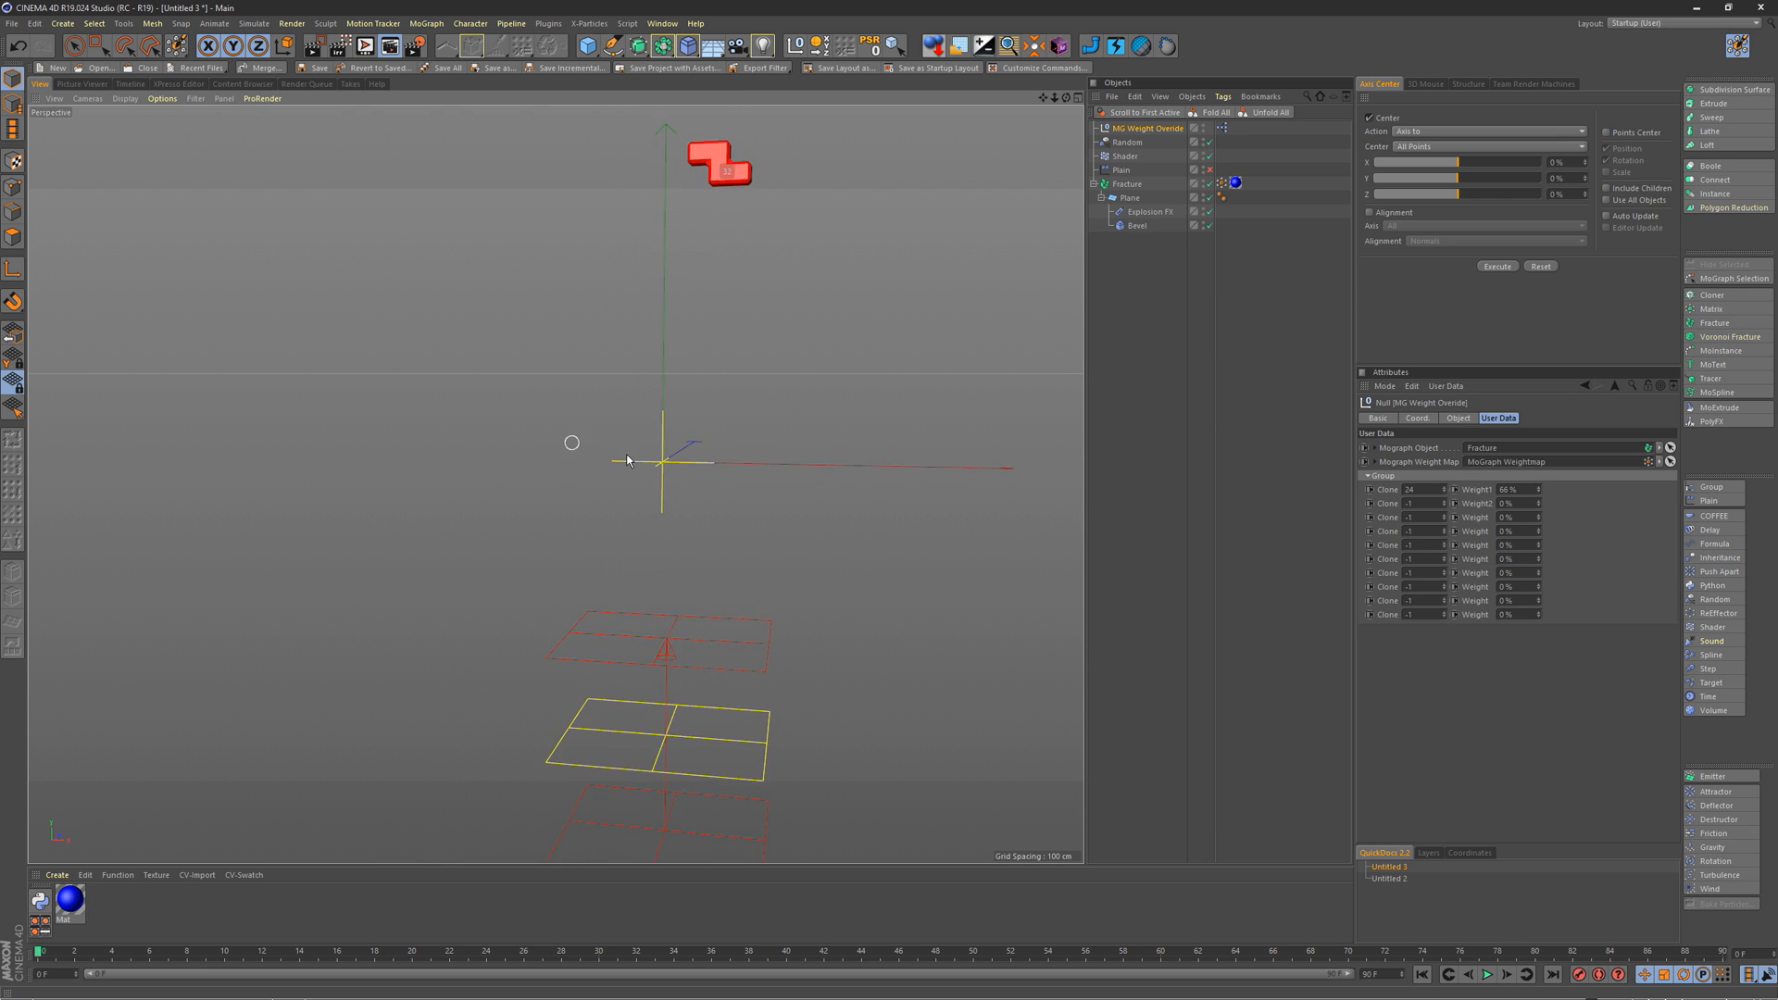
left_click_drag(43, 952, 303, 922)
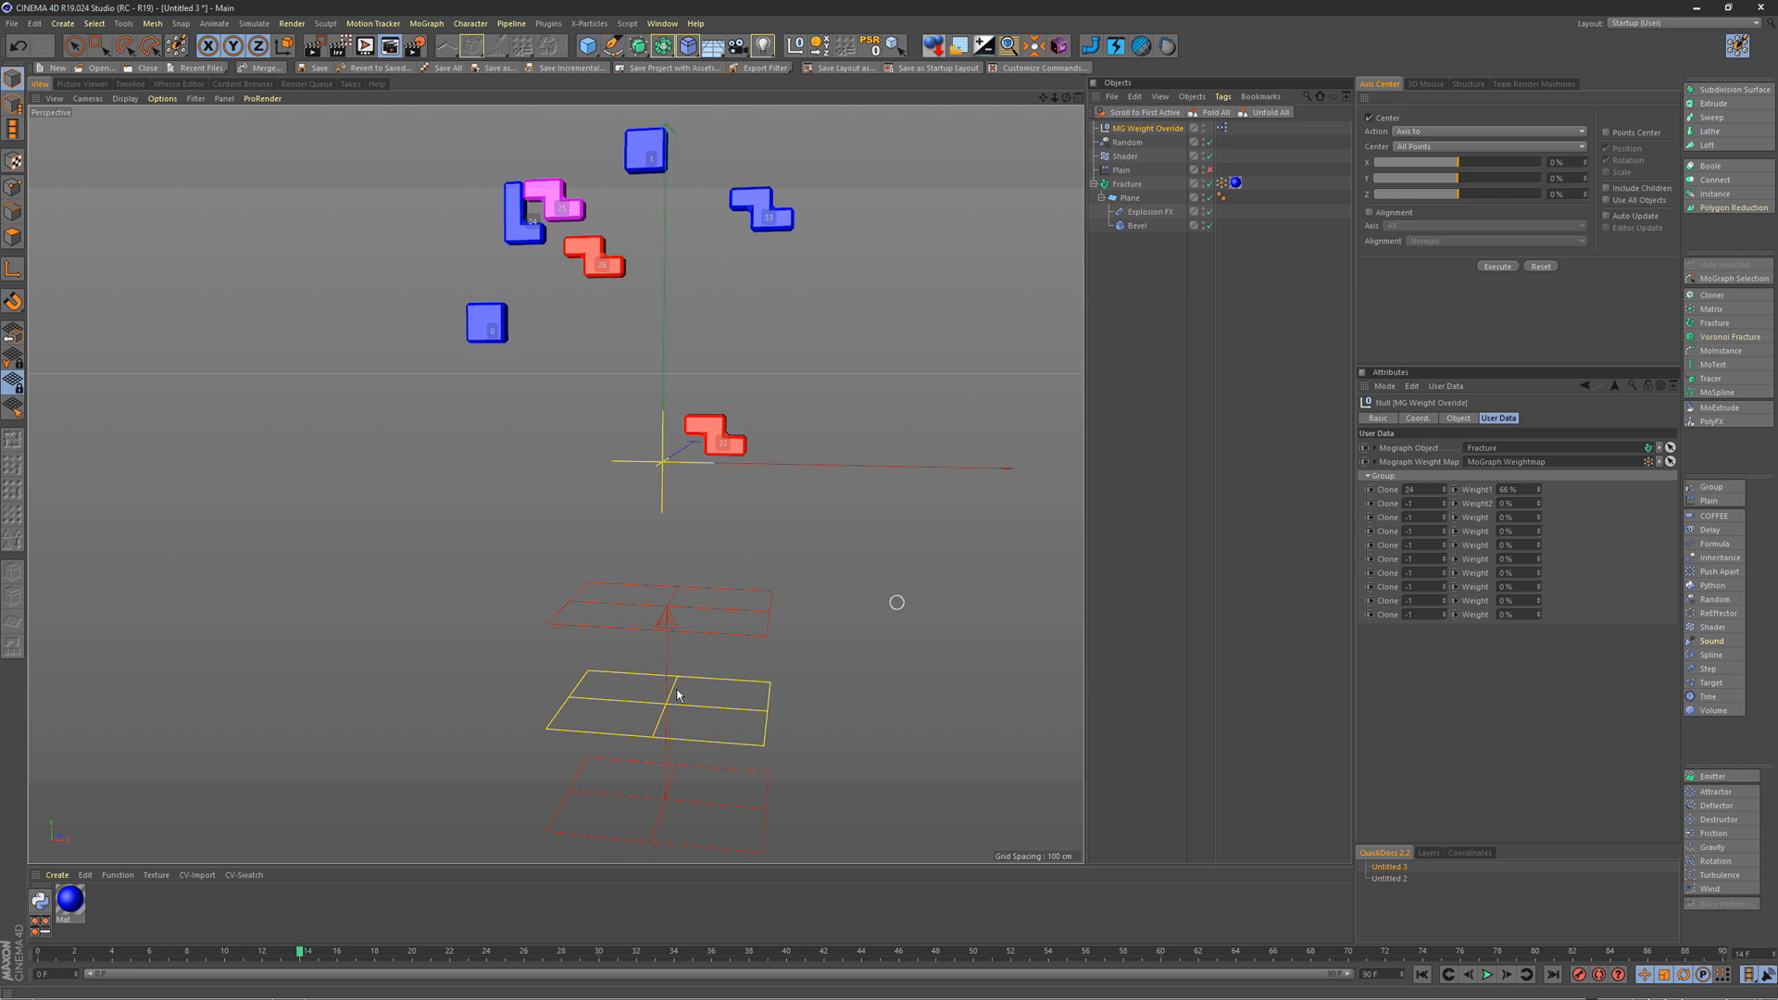
left_click(1454, 493)
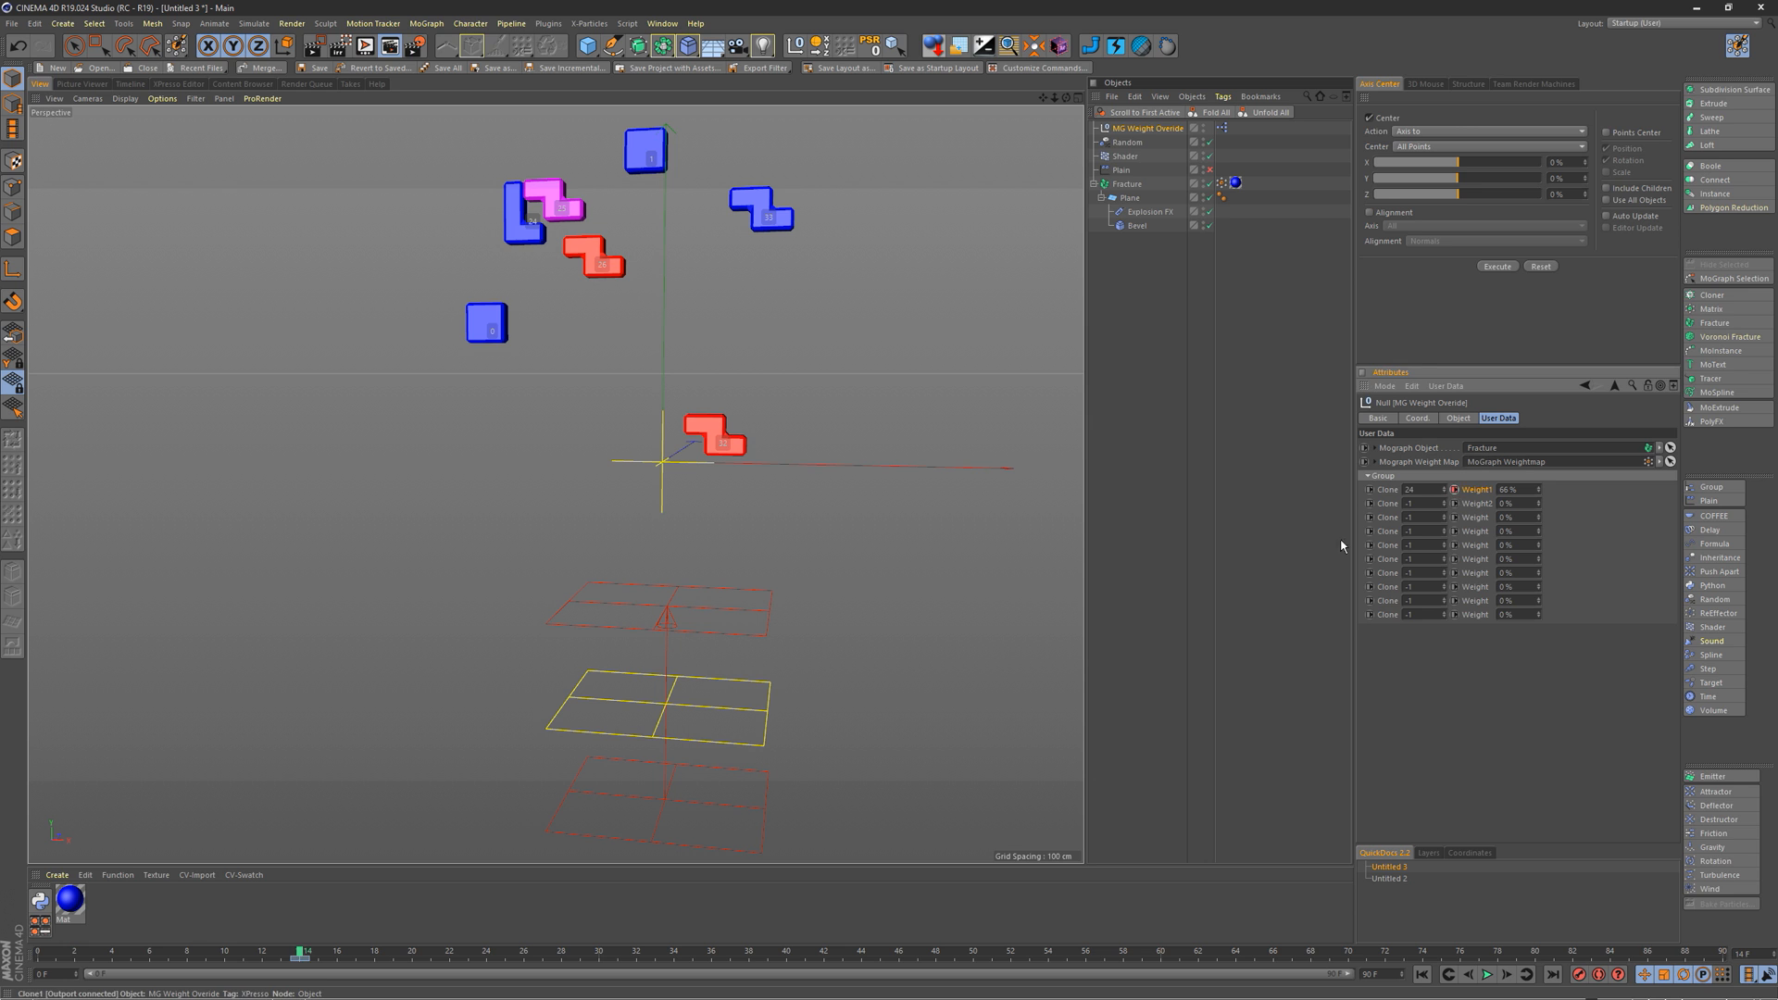
Step: Move the Weight1 keyframe to frame 1 and check the blue L-shaped piece's fall up to frame 26
left_click_drag(302, 961, 281, 961)
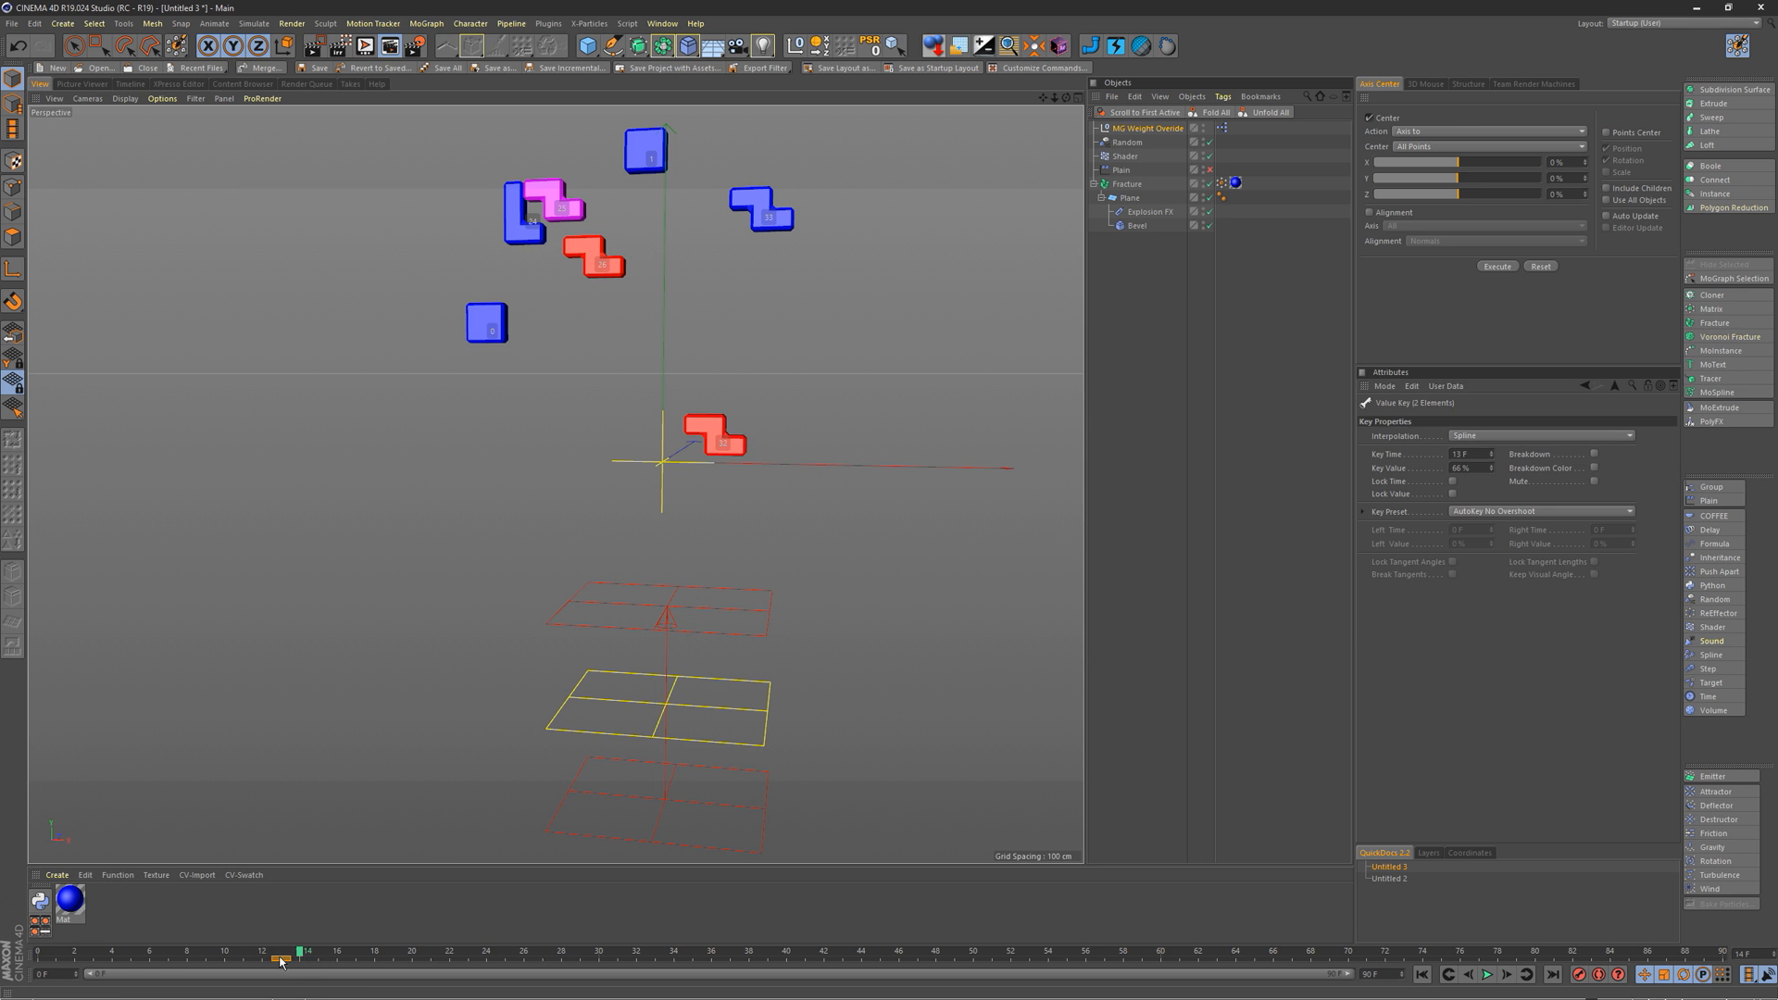
left_click_drag(123, 969, 43, 968)
left_click_drag(304, 959, 378, 946)
right_click_drag(567, 572, 663, 557, "alt")
middle_click_drag(694, 581, 633, 537, "alt")
left_click_drag(374, 950, 524, 954)
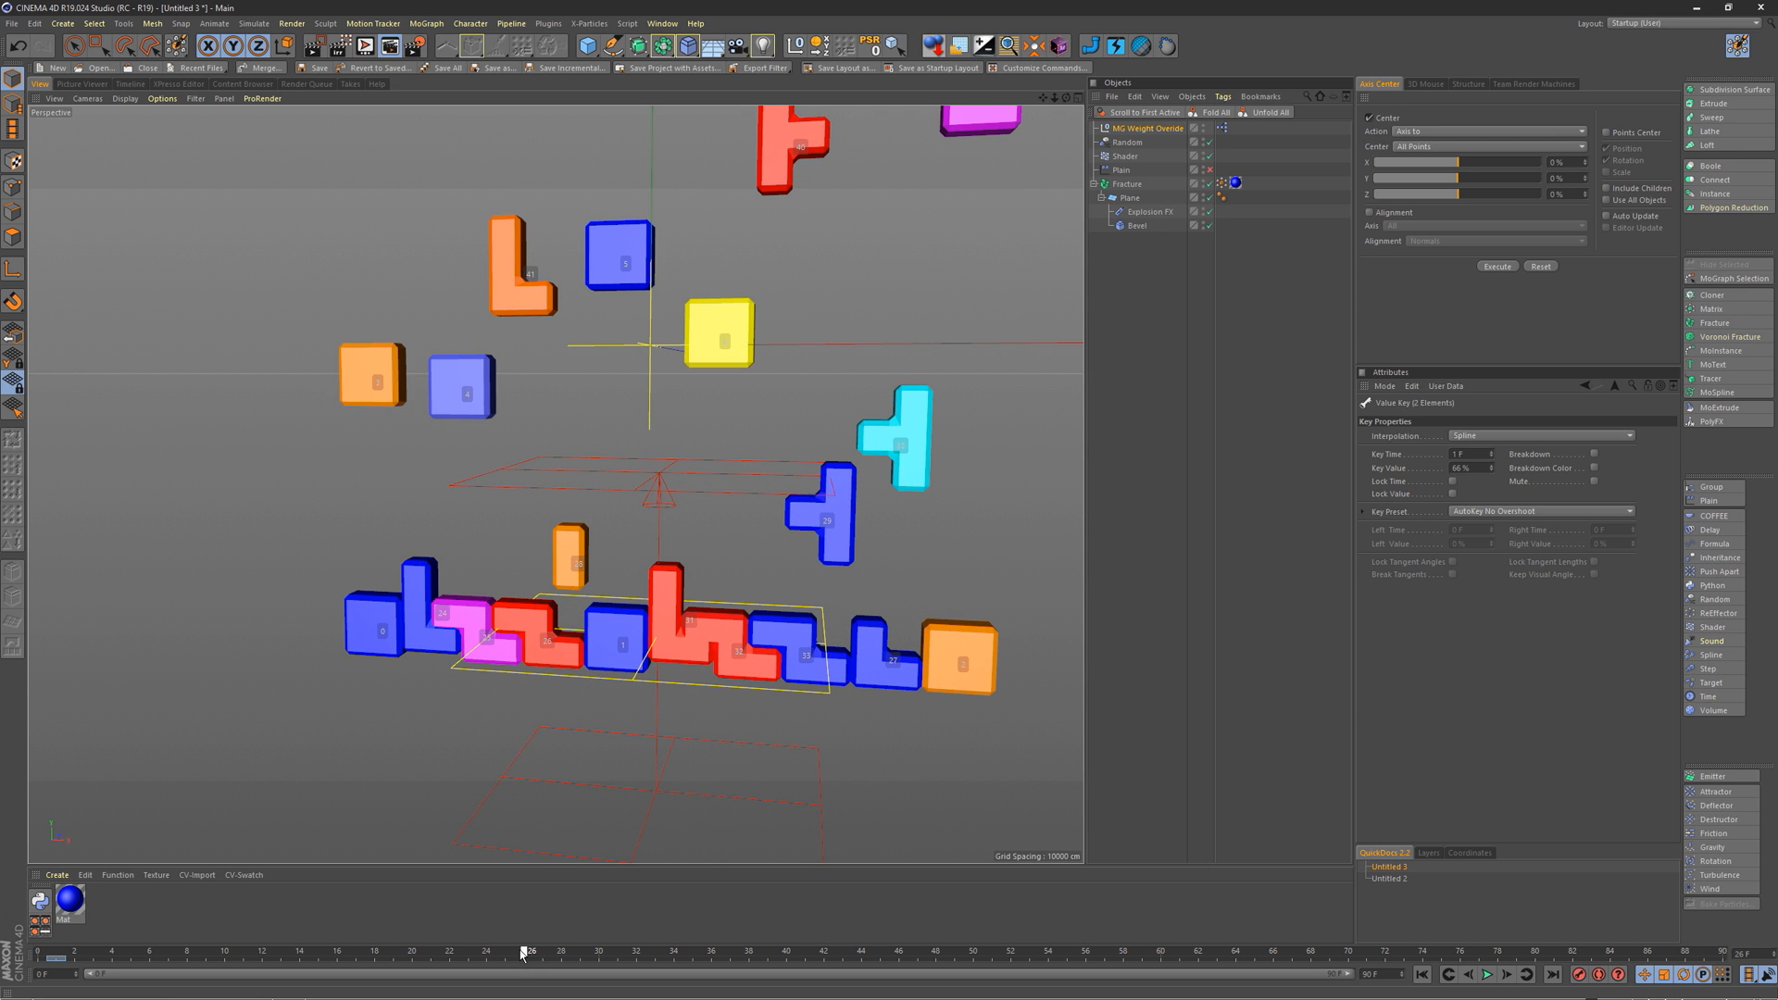
Step: At frame 22, set the MG Weight Override's Weight1 to 0% and keyframe it
left_click_drag(504, 956, 450, 957)
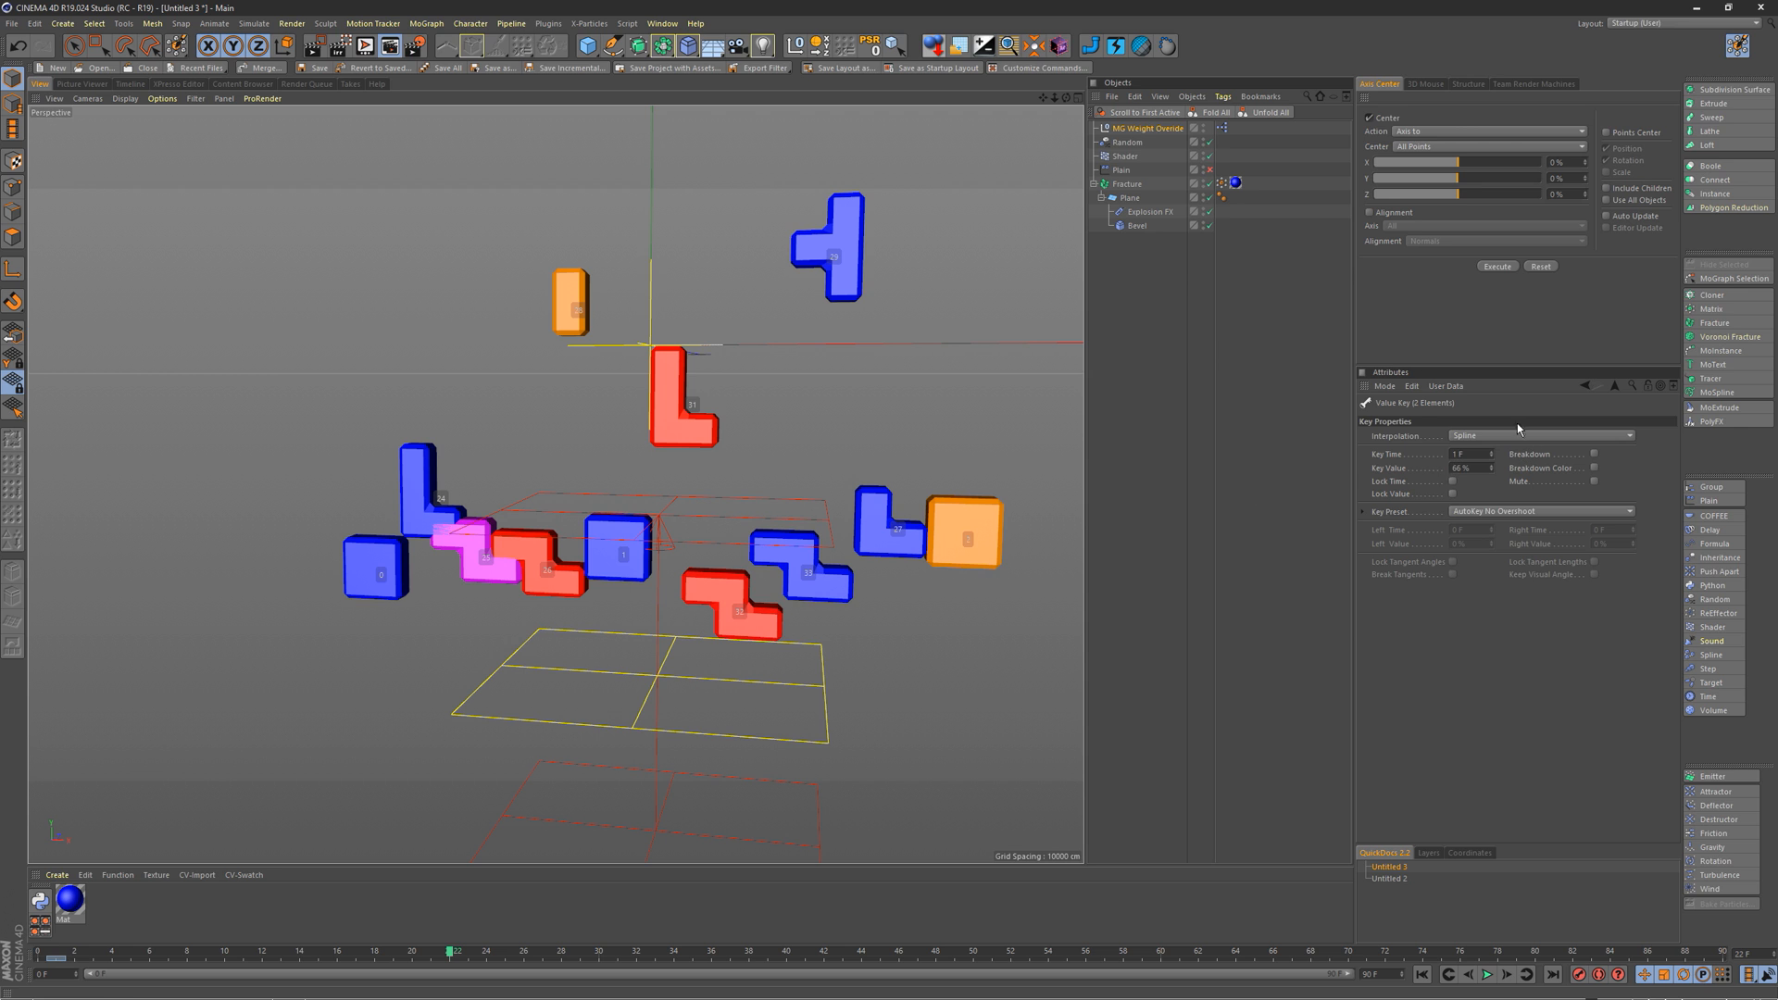
left_click(1125, 131)
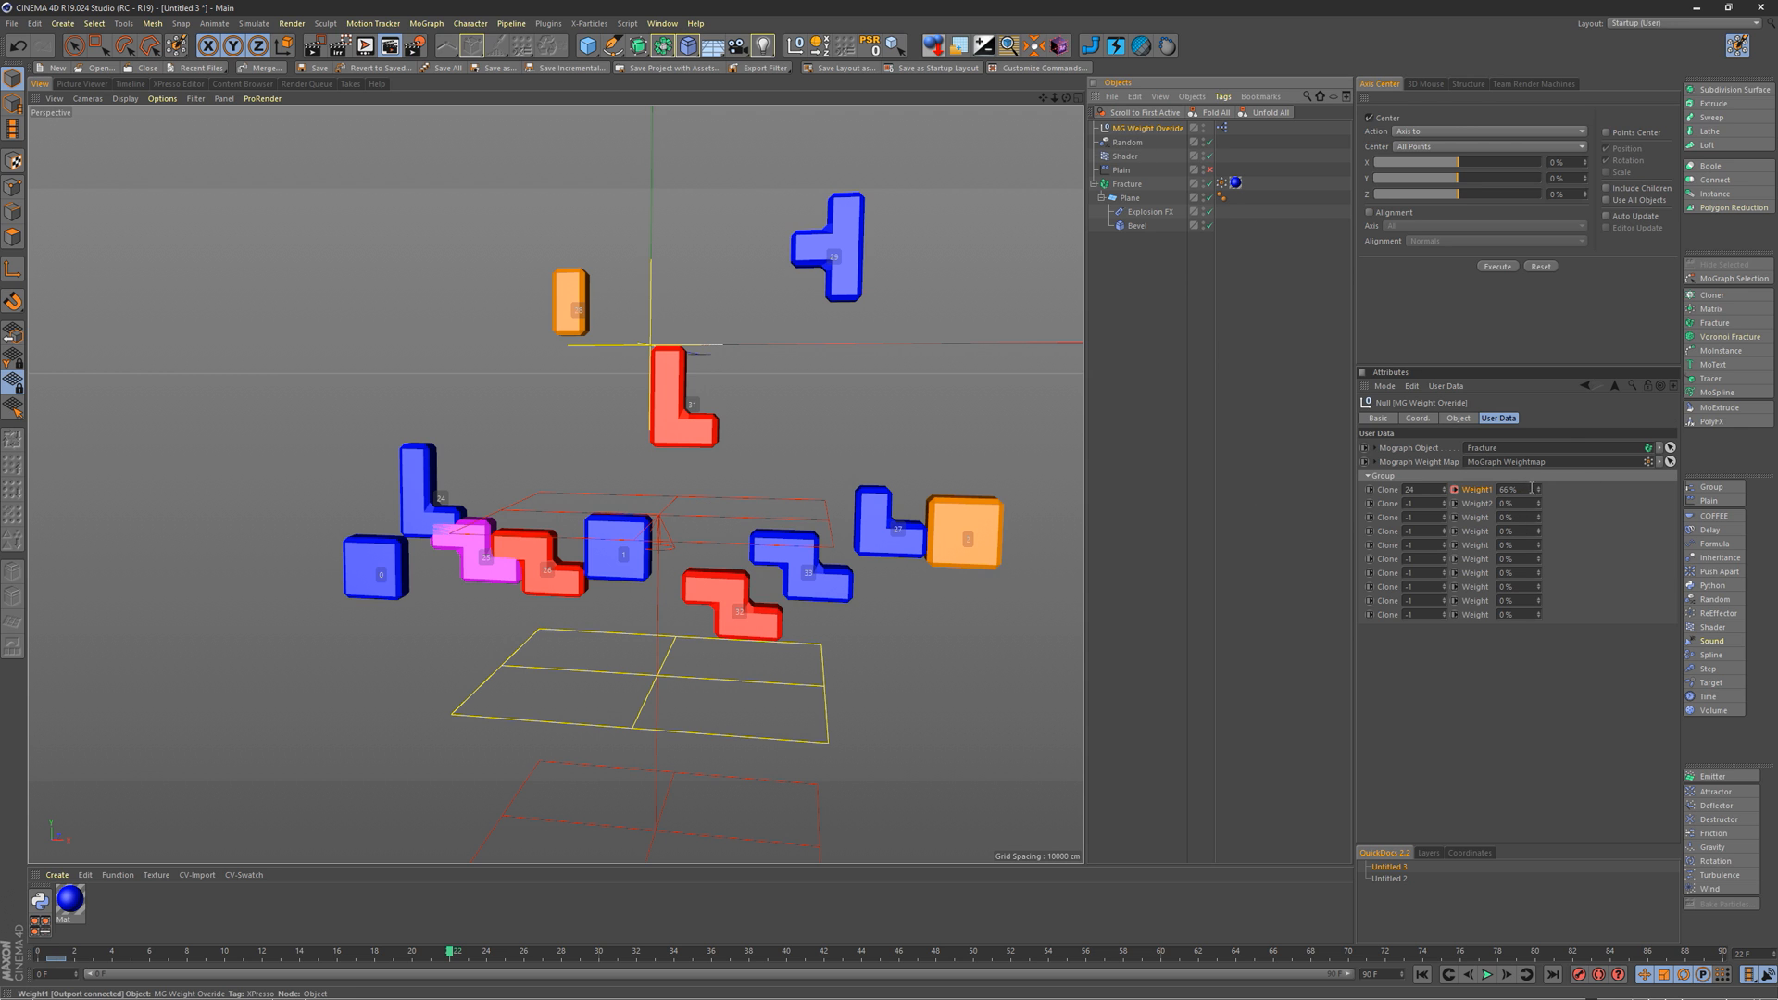
left_click_drag(1541, 493, 1563, 595)
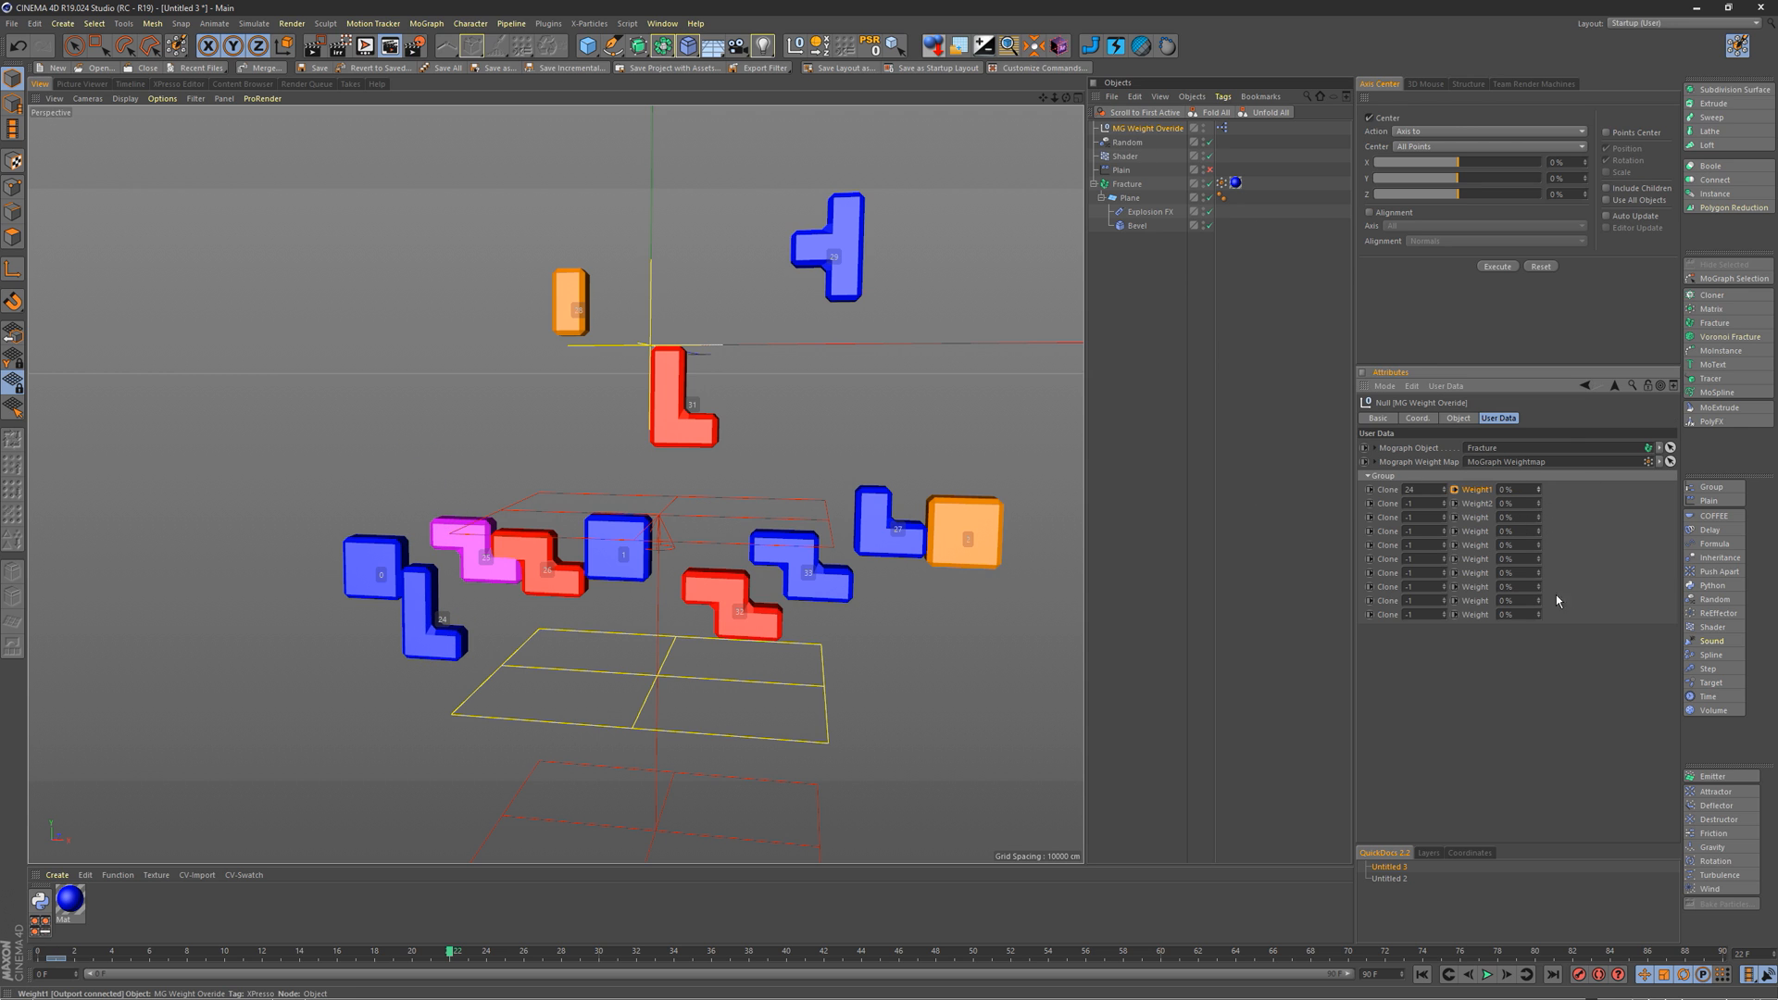
left_click(1454, 489)
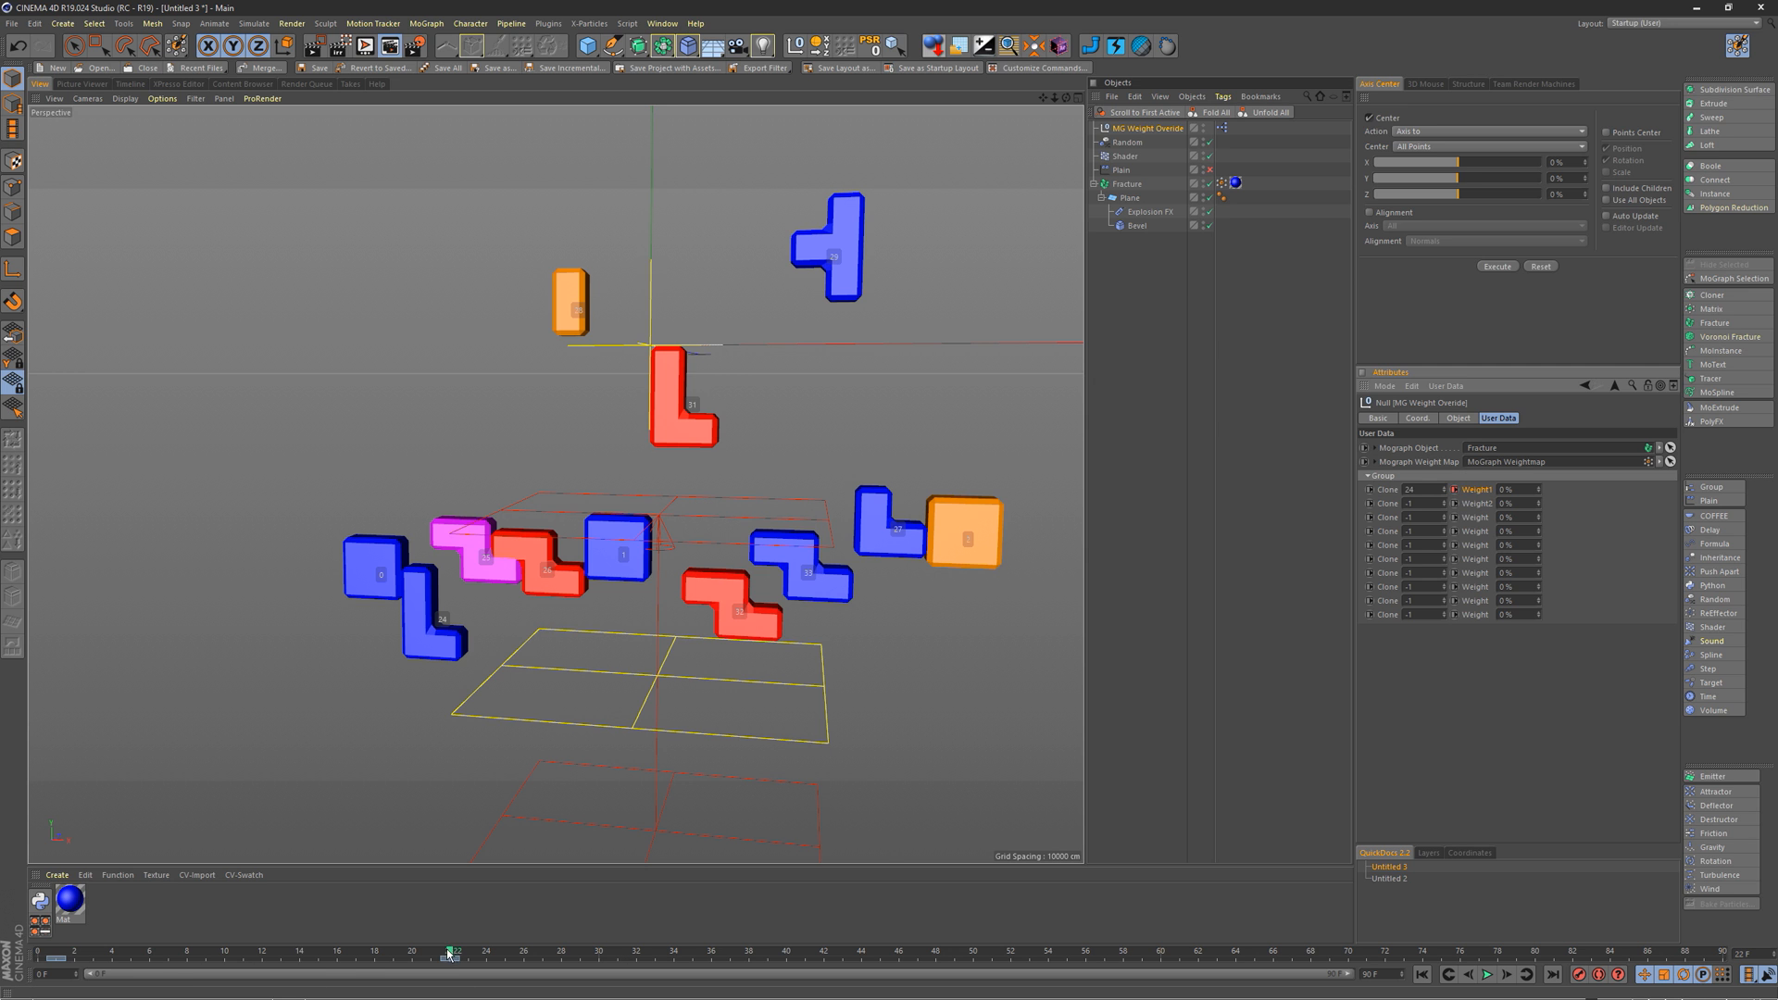
Step: Move the 0% Weight1 keyframe to frame 27, checking clone 24's descent along the timeline
left_click_drag(448, 955, 262, 954)
left_click_drag(450, 958, 598, 958)
left_click_drag(246, 957, 451, 958)
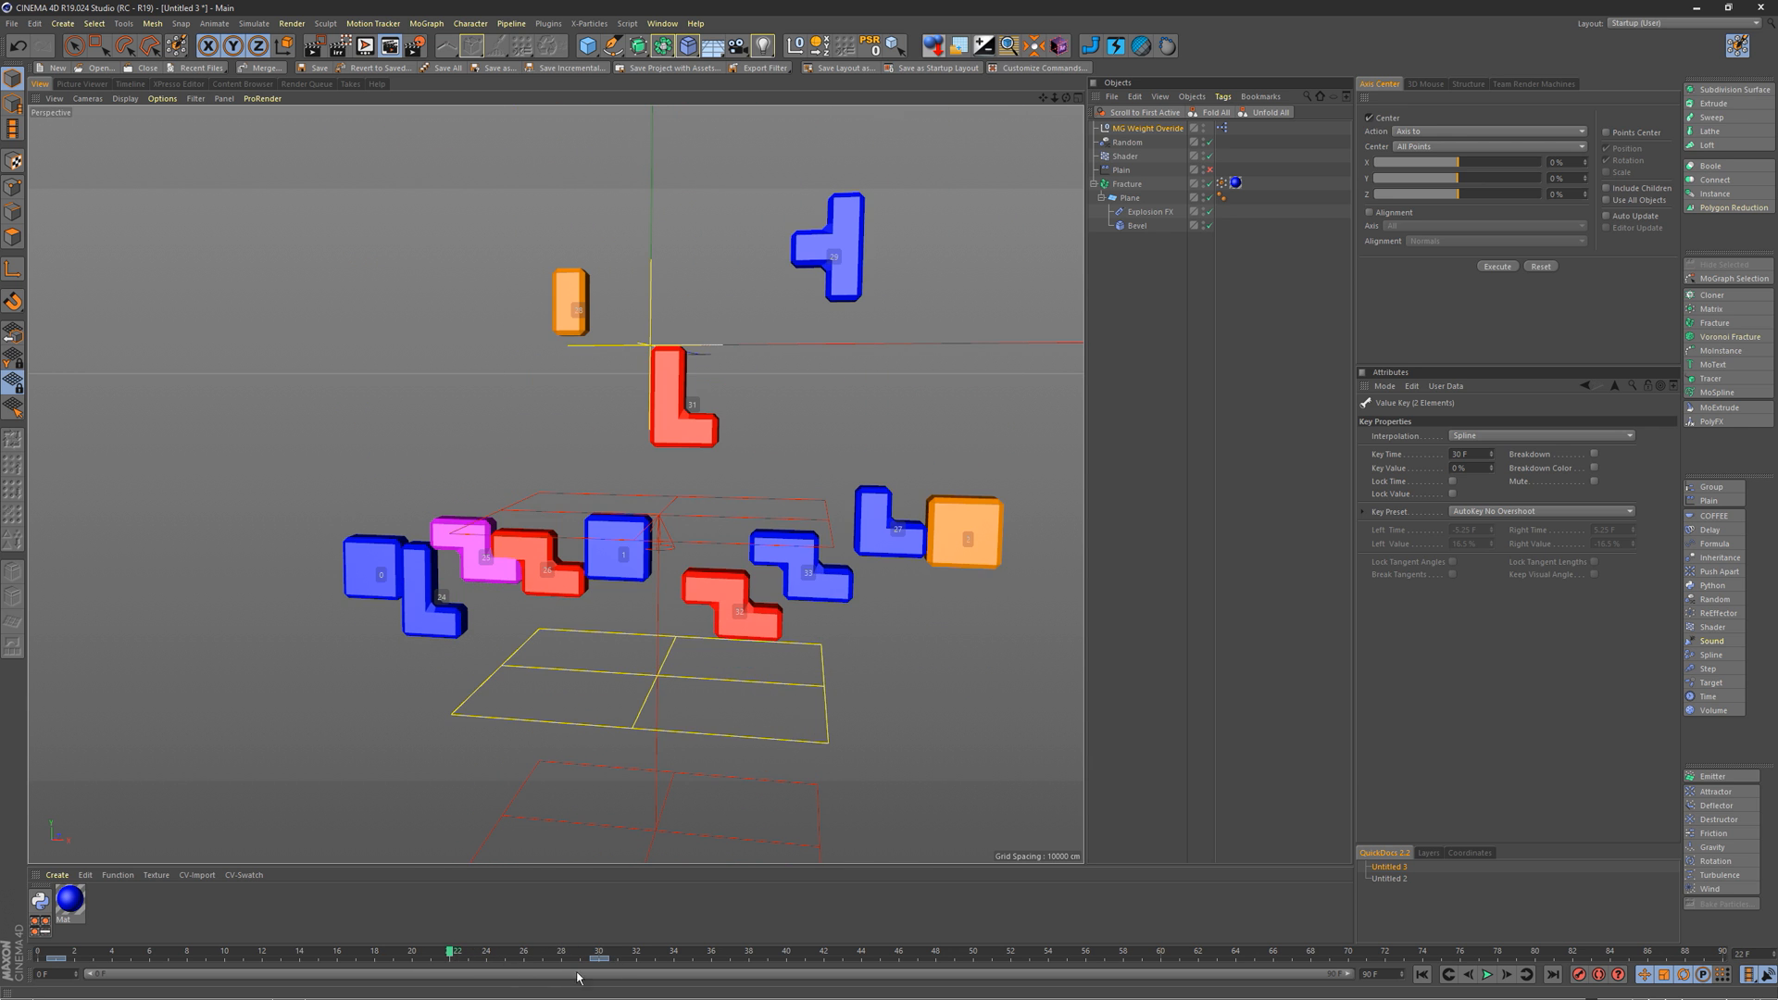
left_click_drag(588, 963, 398, 953)
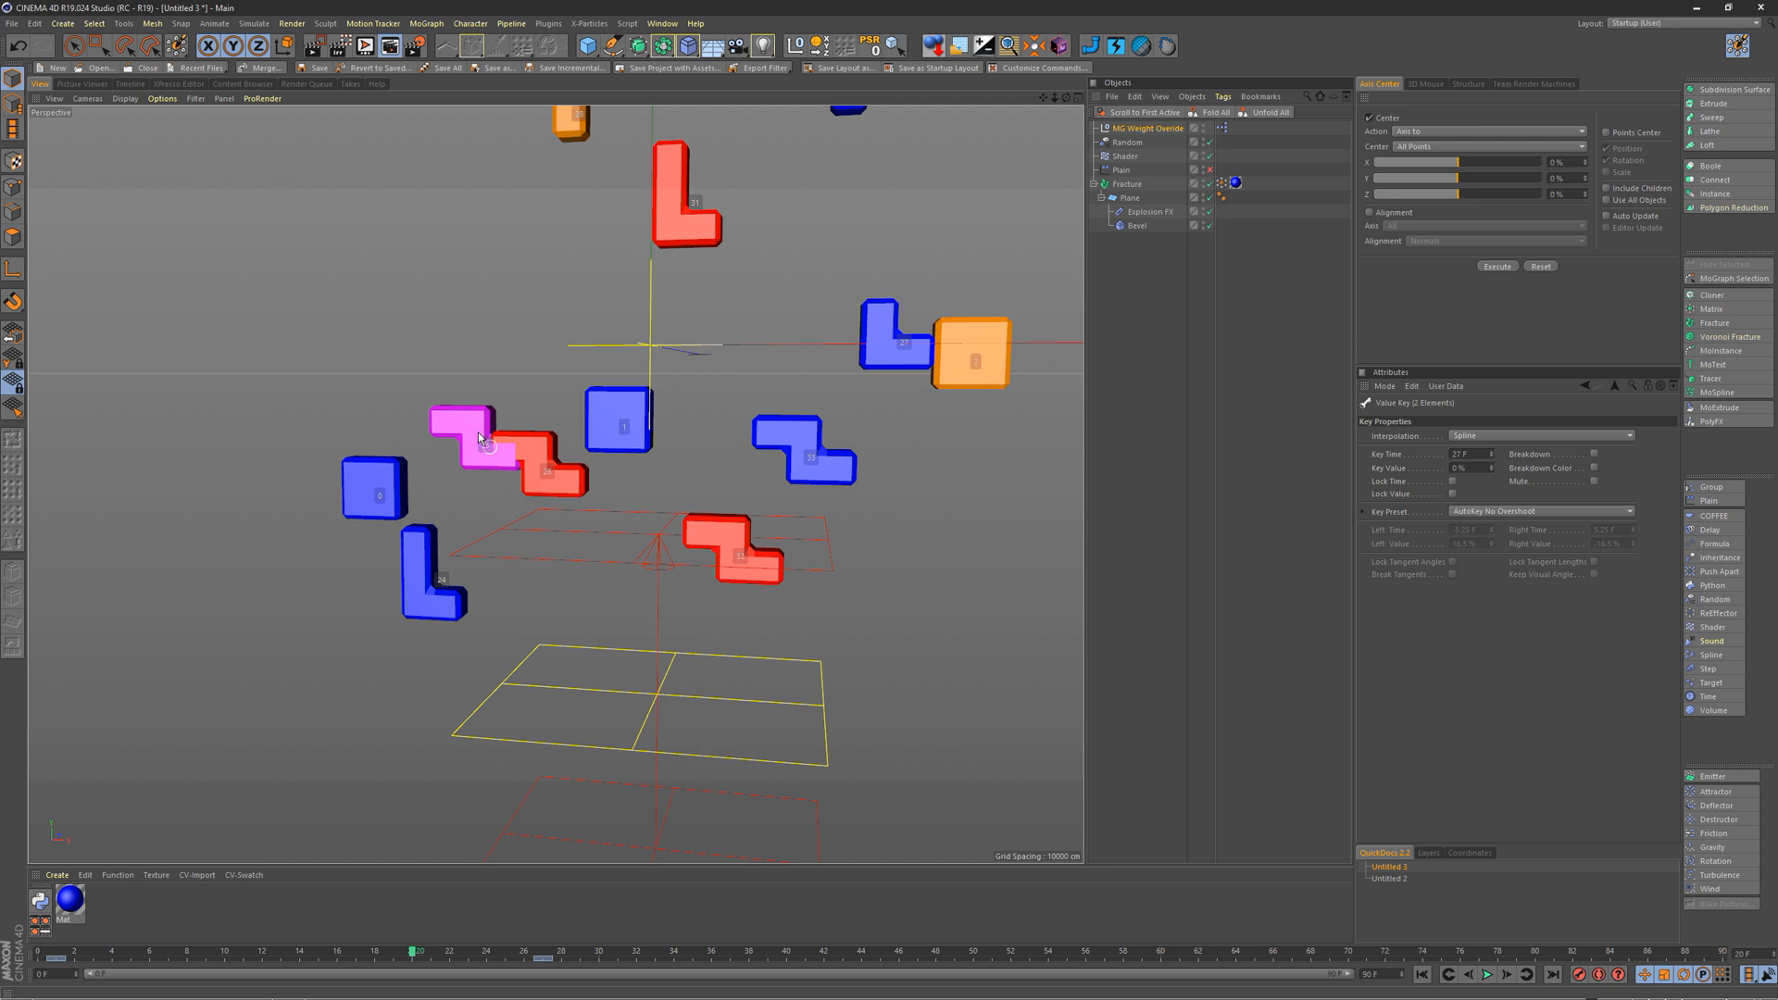
Step: At frame 21, set the MG Weight Override's second Clone index to 25, the magenta piece
left_click(1145, 127)
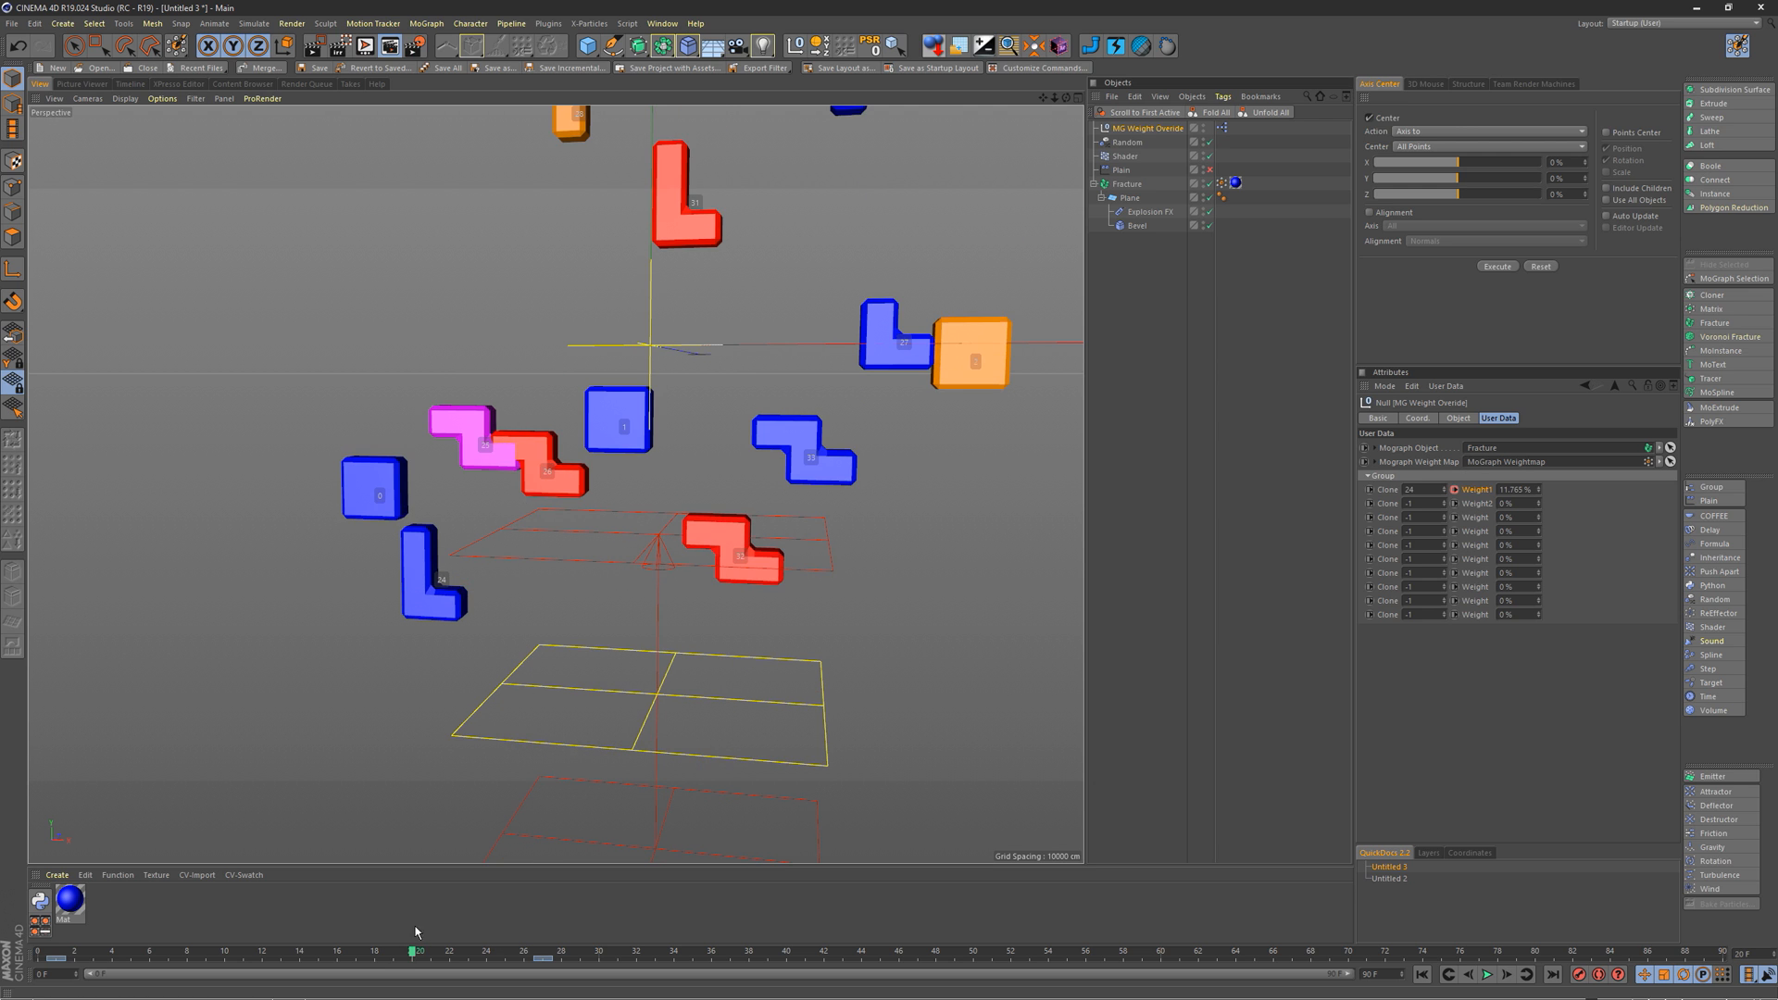
mouse_move(414, 953)
left_mouse_down()
mouse_move(358, 953)
mouse_move(432, 954)
mouse_move(351, 953)
mouse_move(528, 947)
mouse_move(431, 952)
left_mouse_up()
left_click(1428, 507)
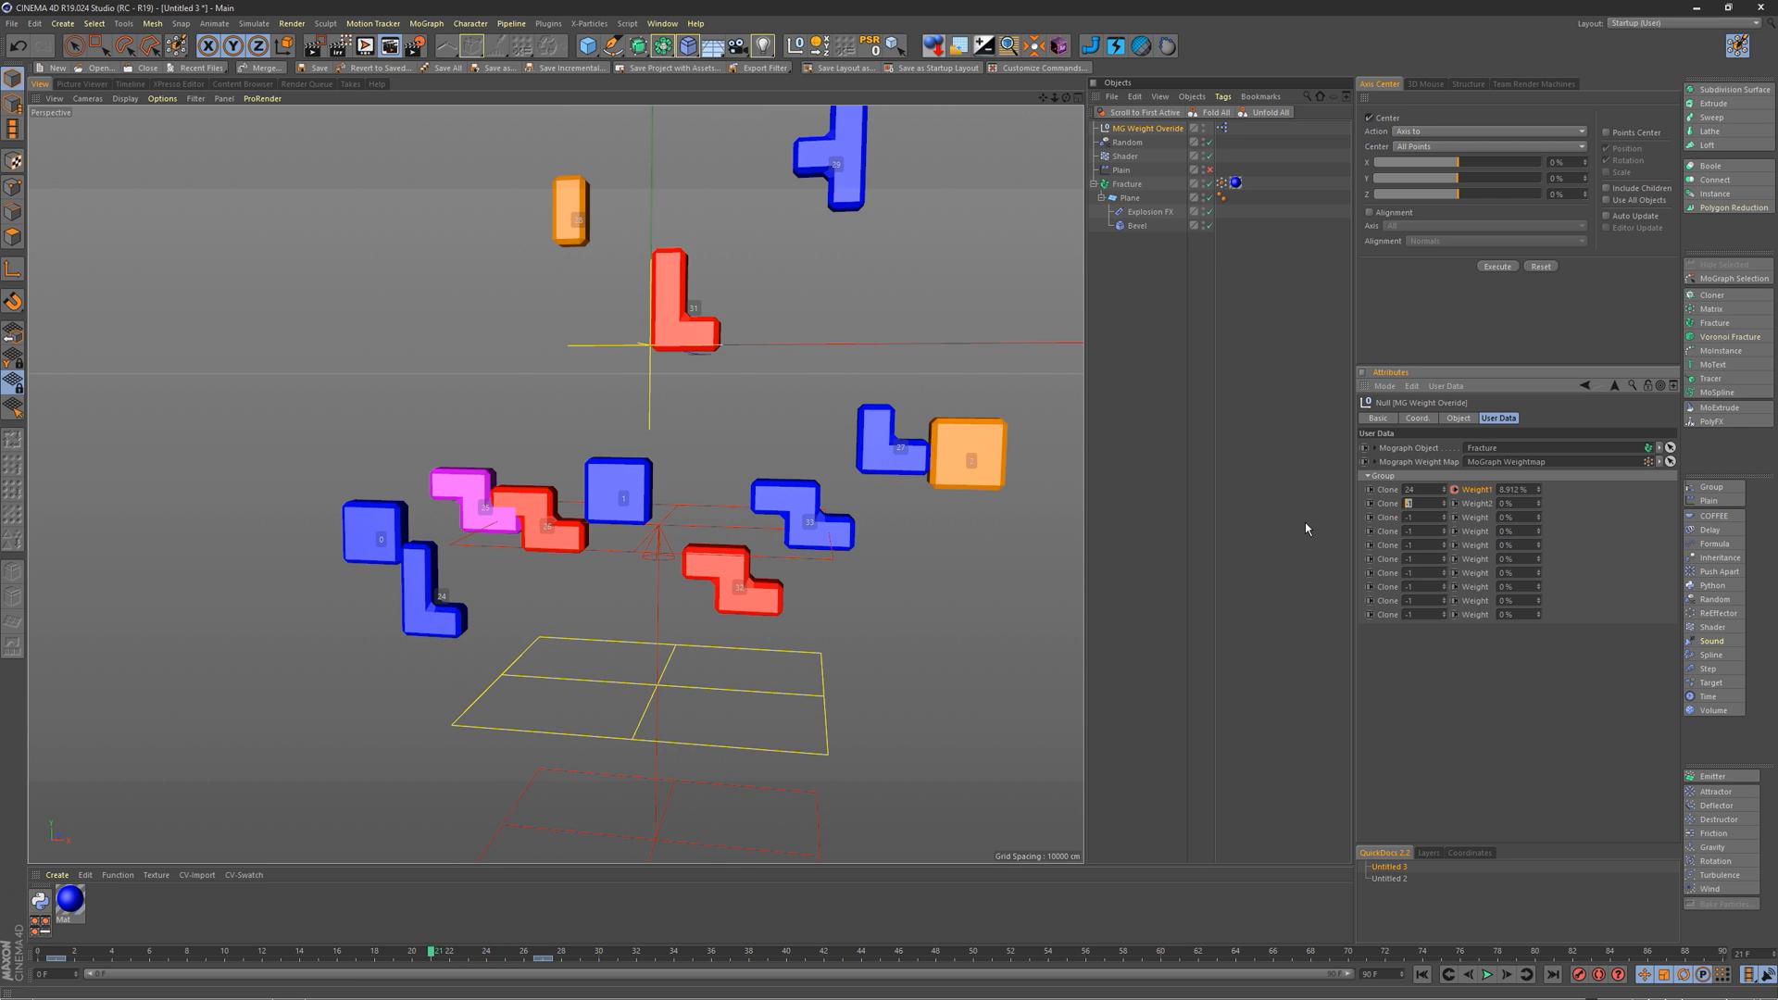
type("25")
key("Return")
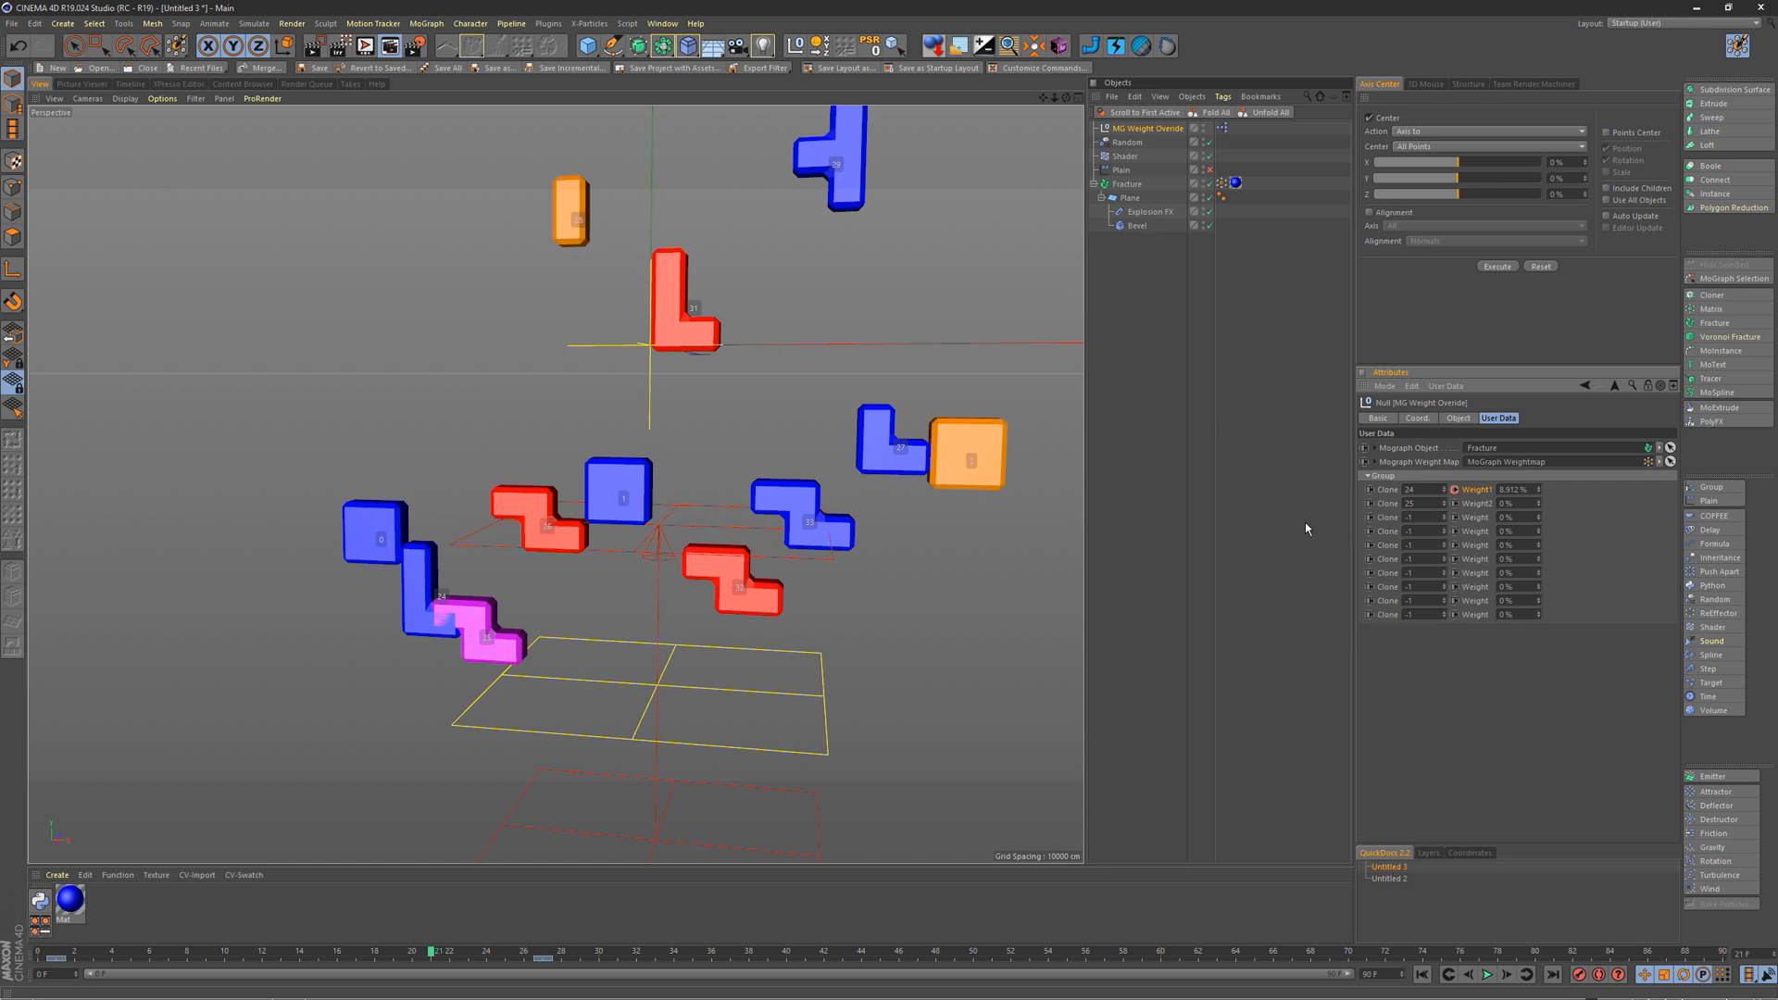
left_click(1444, 501)
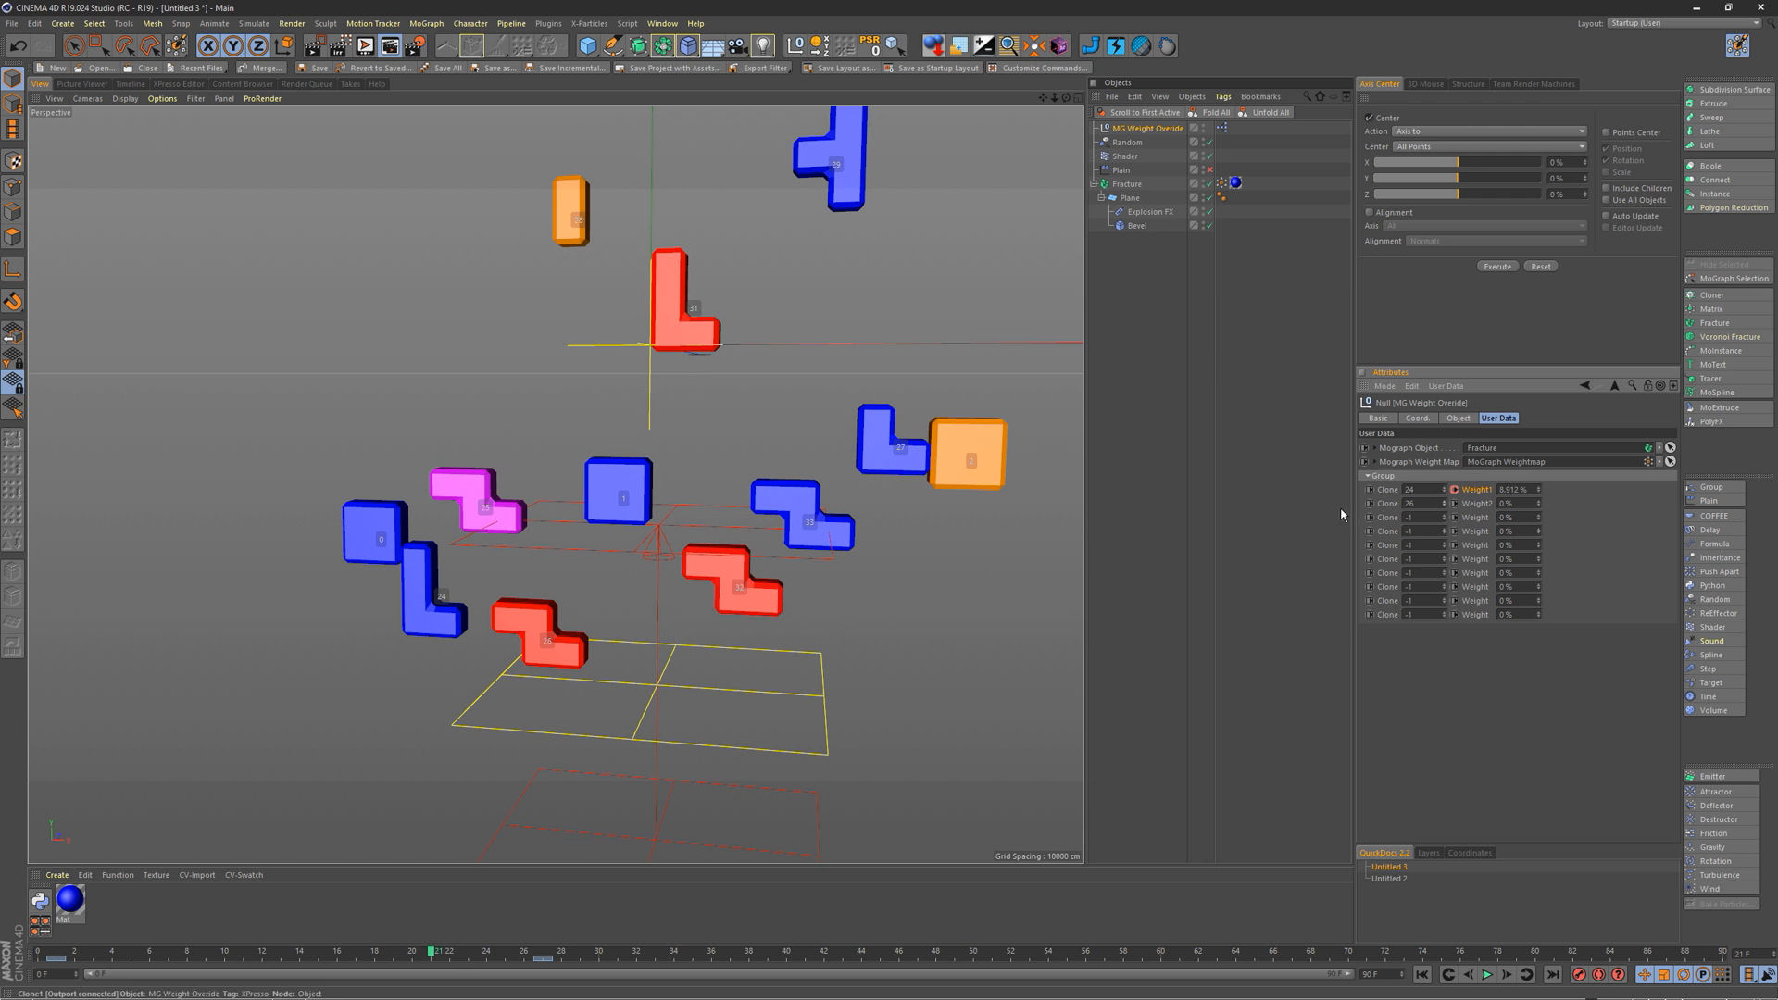
mouse_move(428, 953)
left_mouse_down()
mouse_move(467, 951)
mouse_move(431, 951)
left_mouse_up()
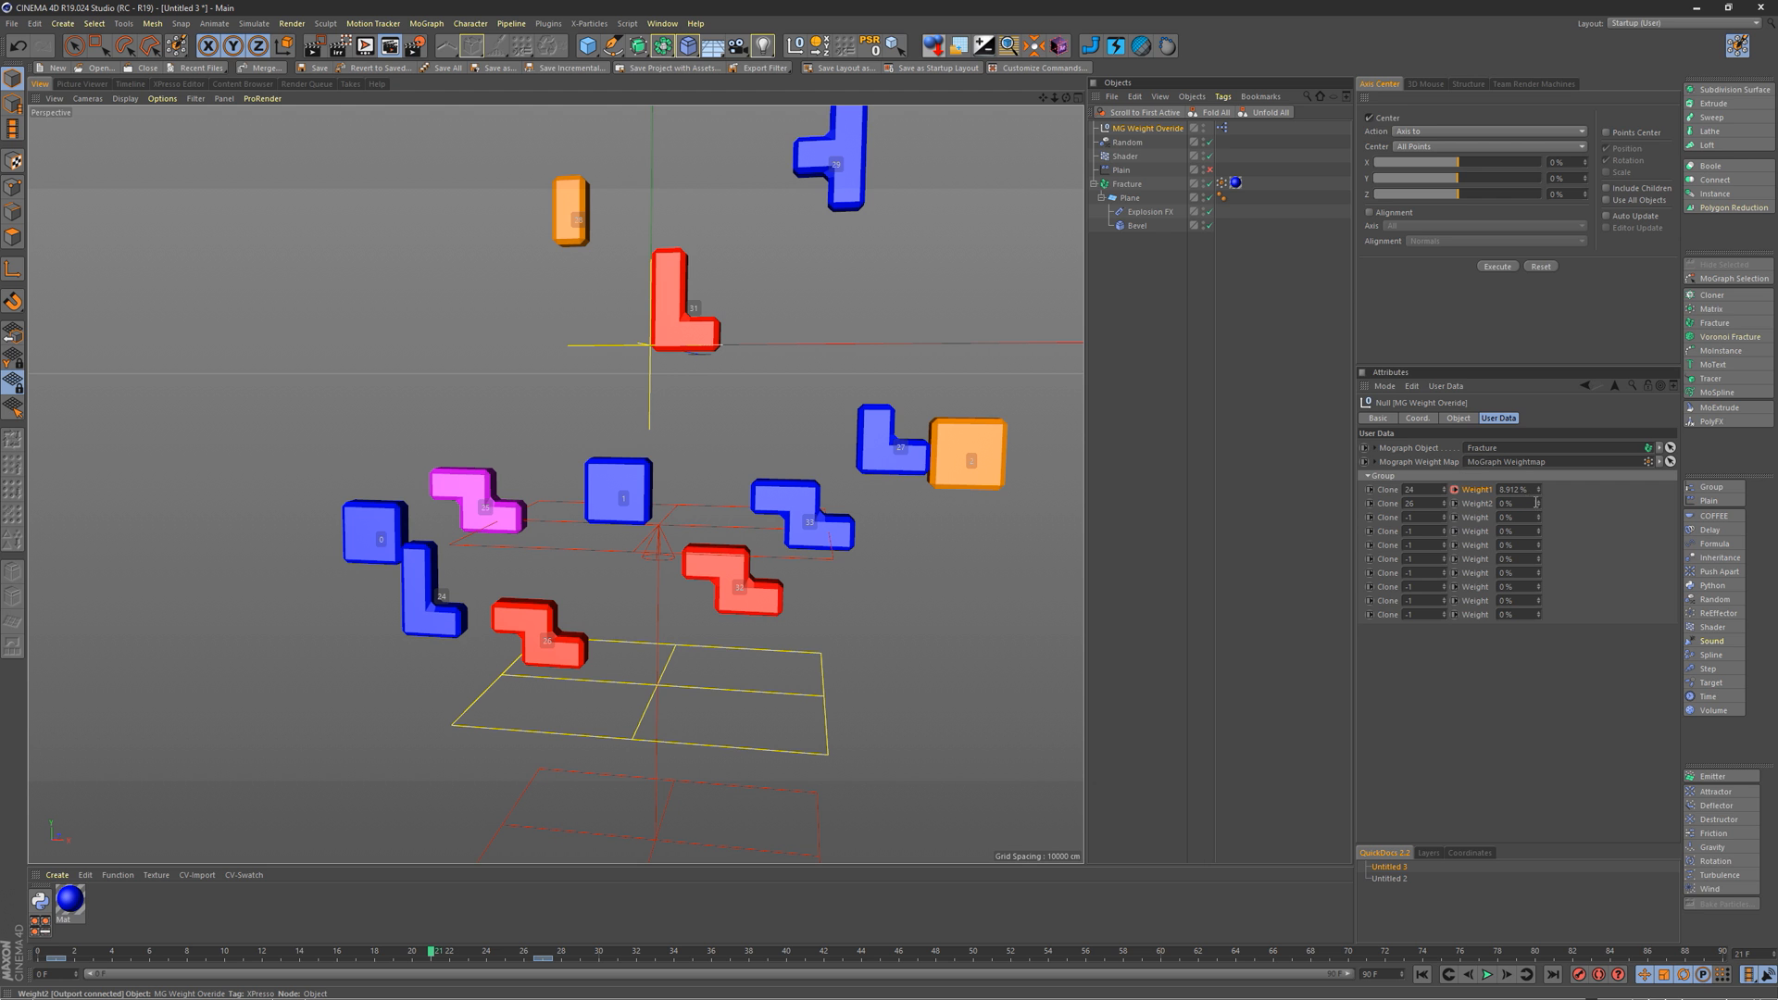
left_click_drag(1538, 505, 1536, 423)
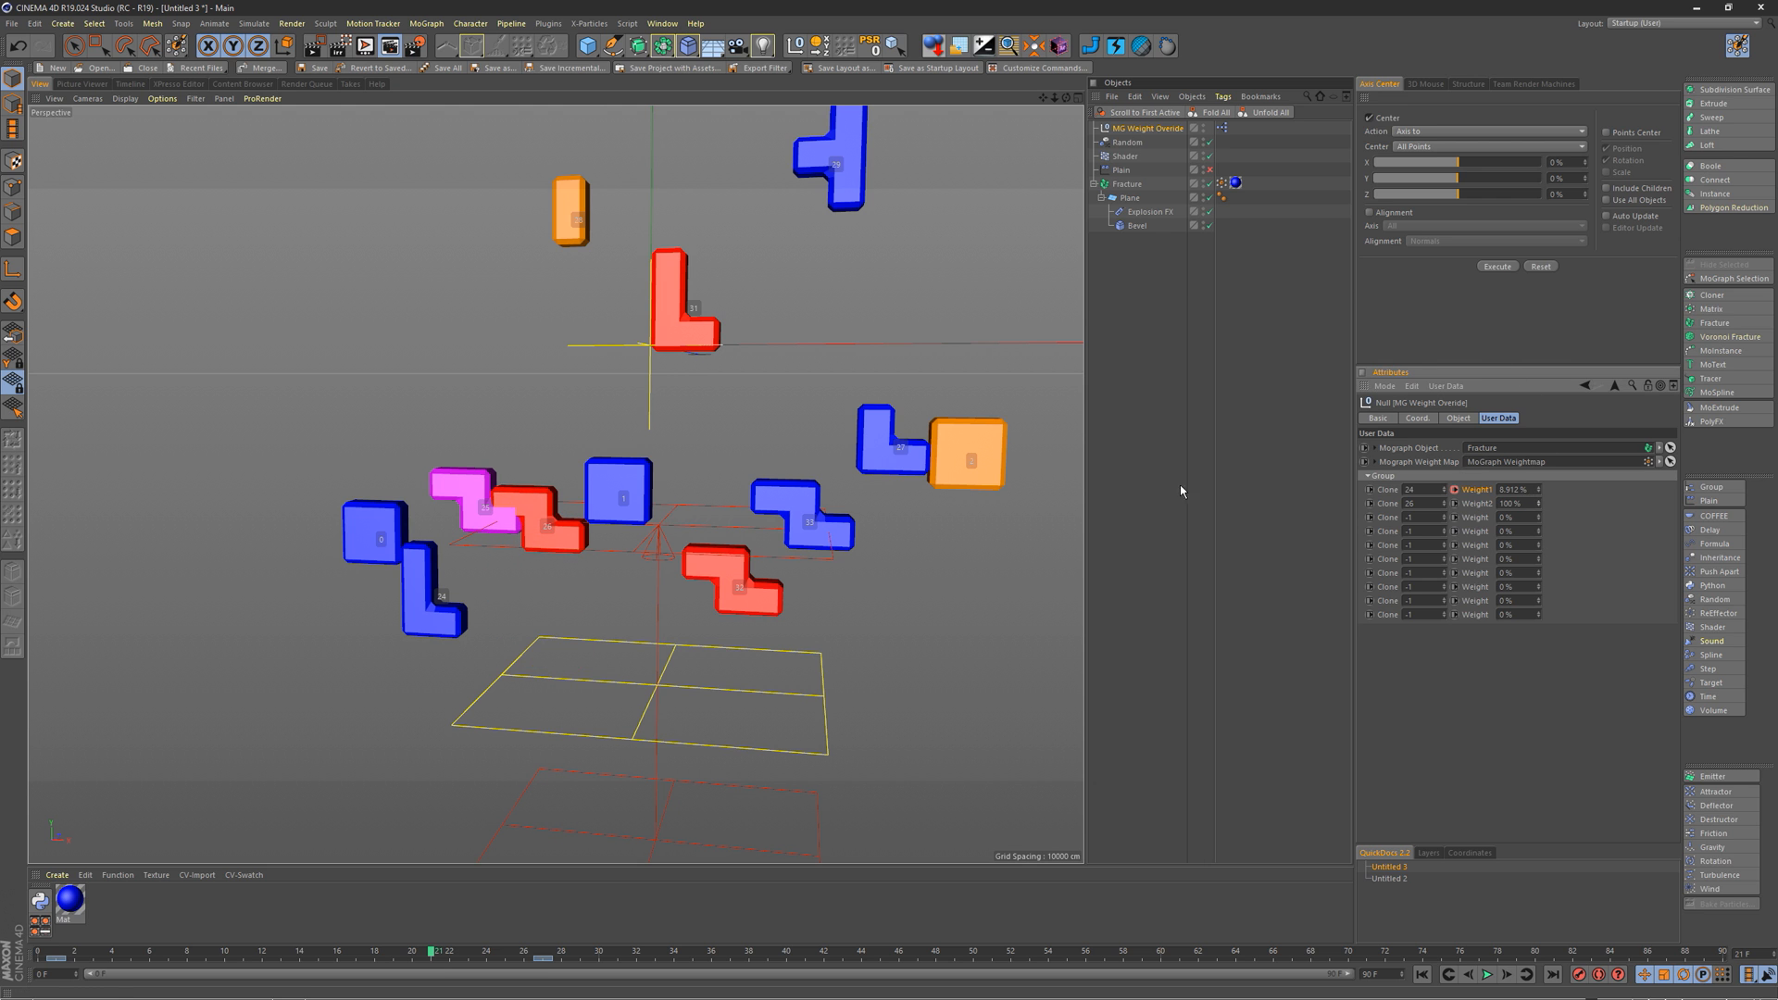
Step: At frame 19, set the second Clone index back to 25 and keyframe Weight2 at 58%
mouse_move(445, 954)
left_mouse_down()
mouse_move(297, 954)
mouse_move(393, 954)
left_mouse_up()
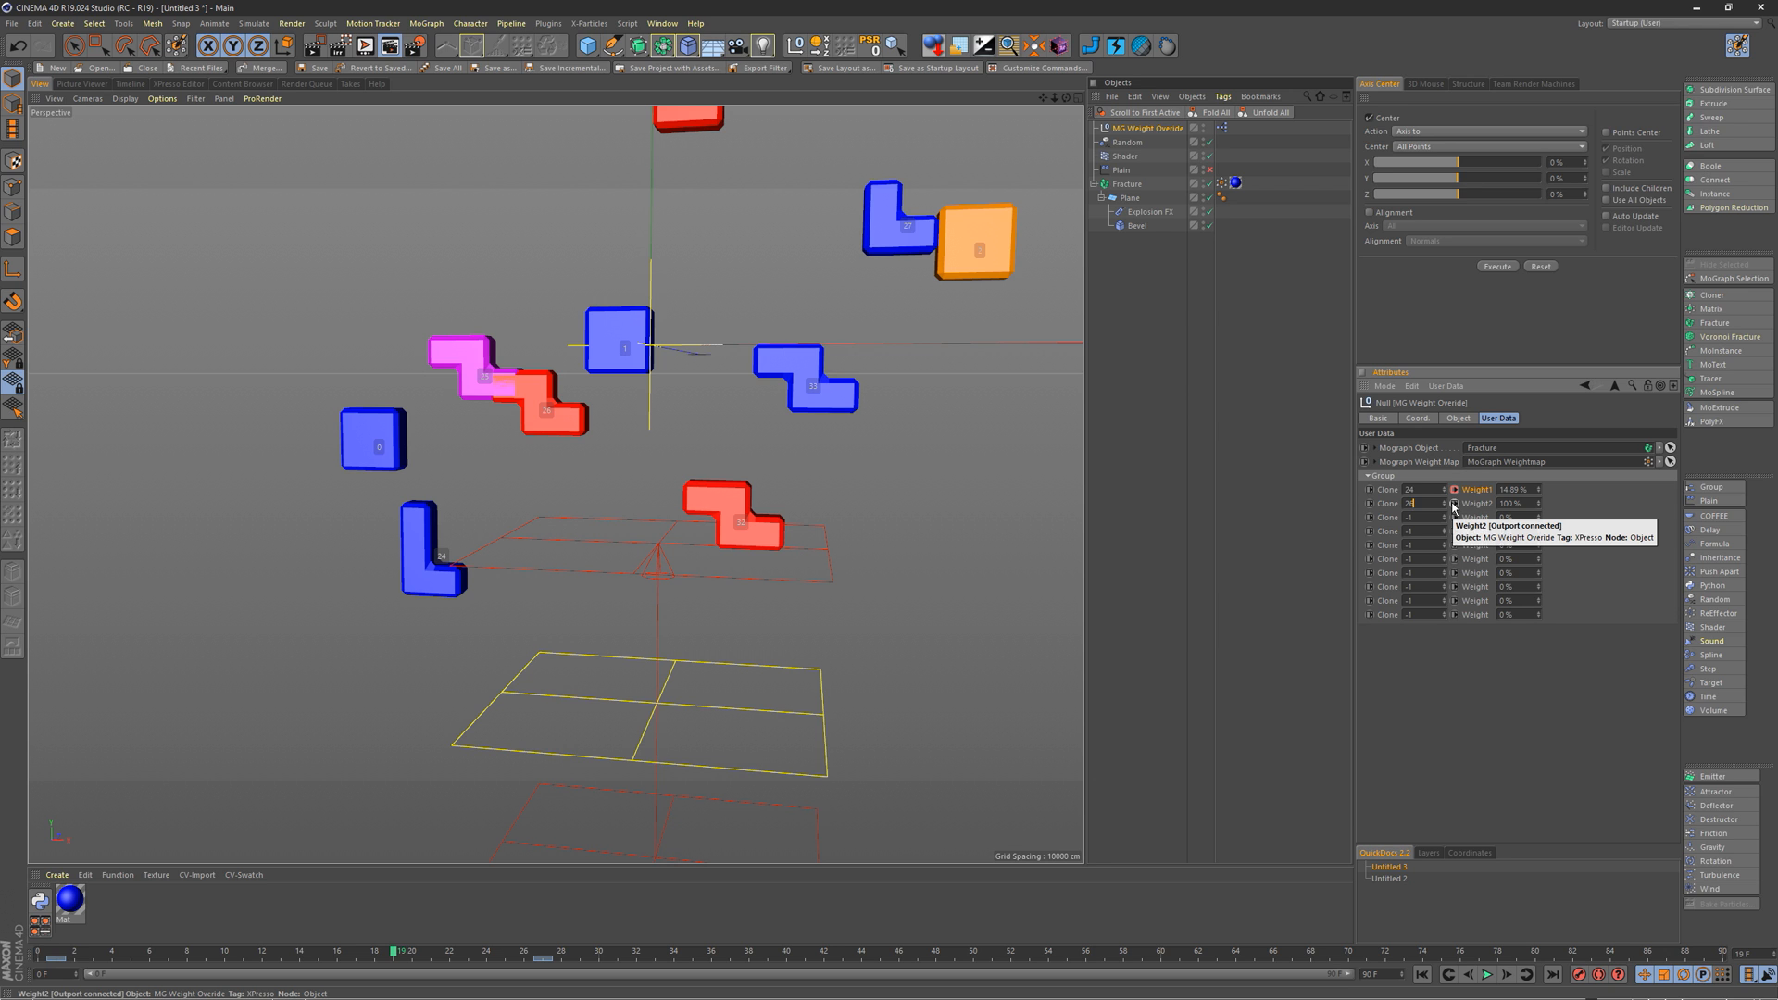
key("BackSpace")
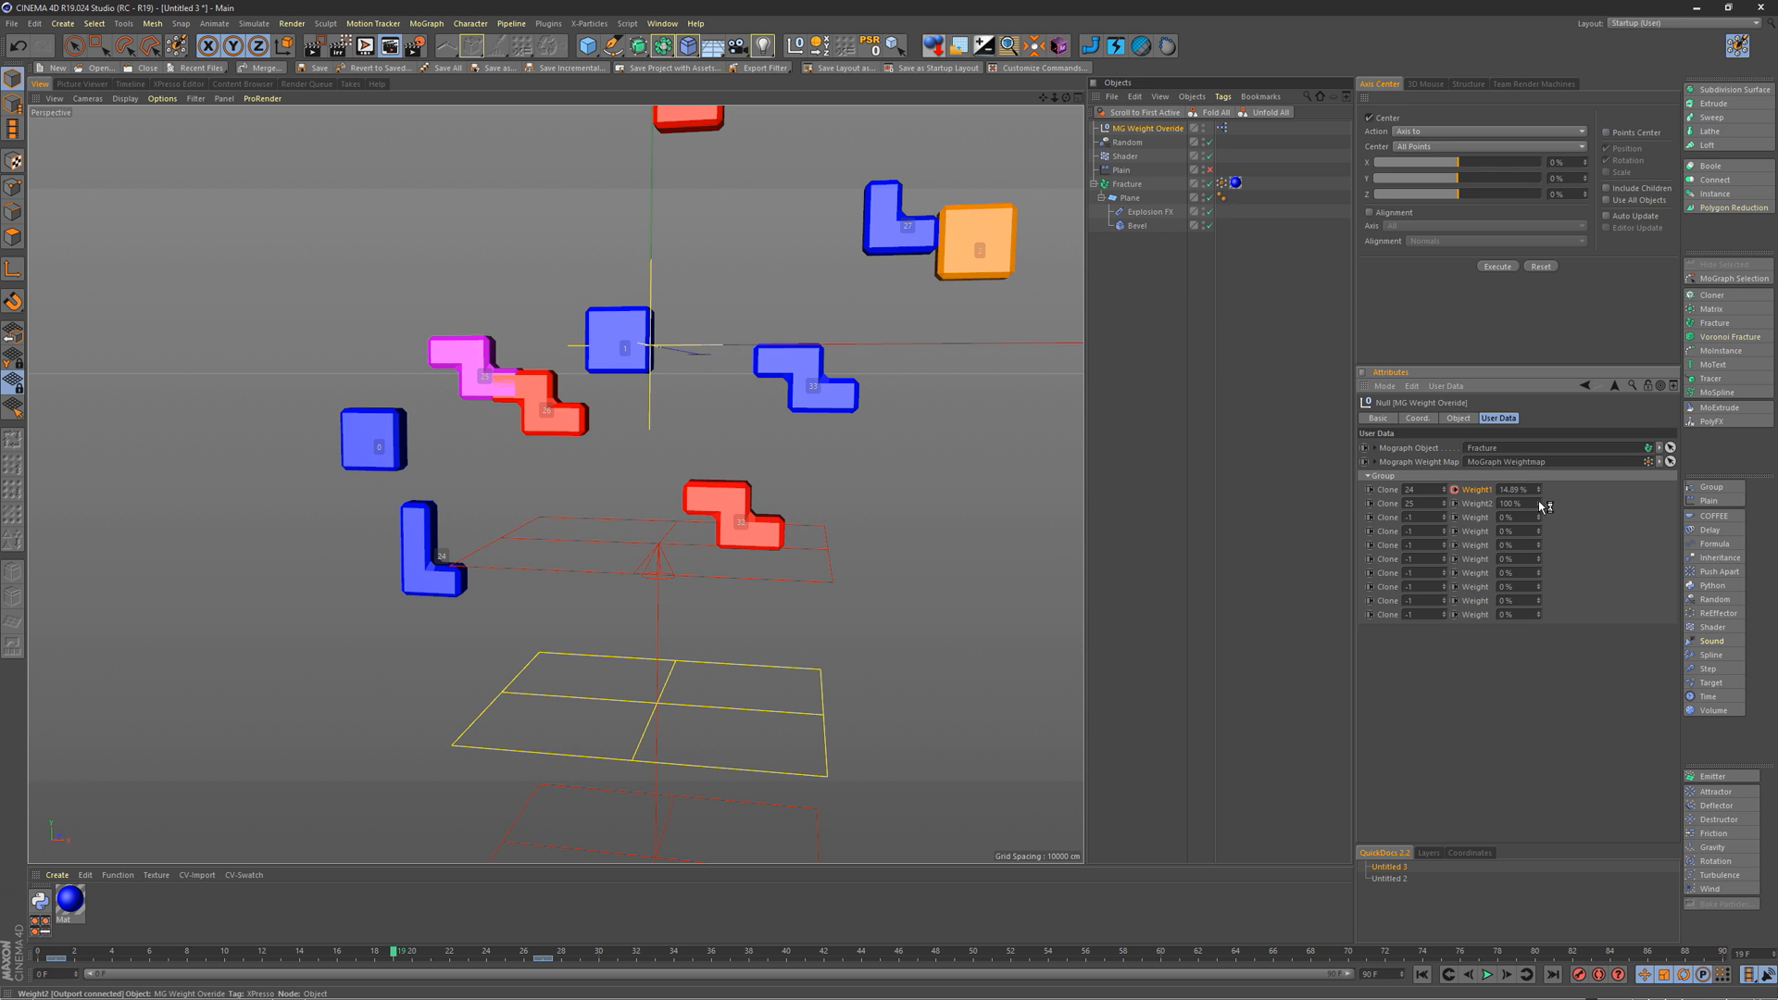
mouse_move(1542, 506)
left_mouse_down()
mouse_move(1532, 531)
mouse_move(1507, 517)
left_mouse_up()
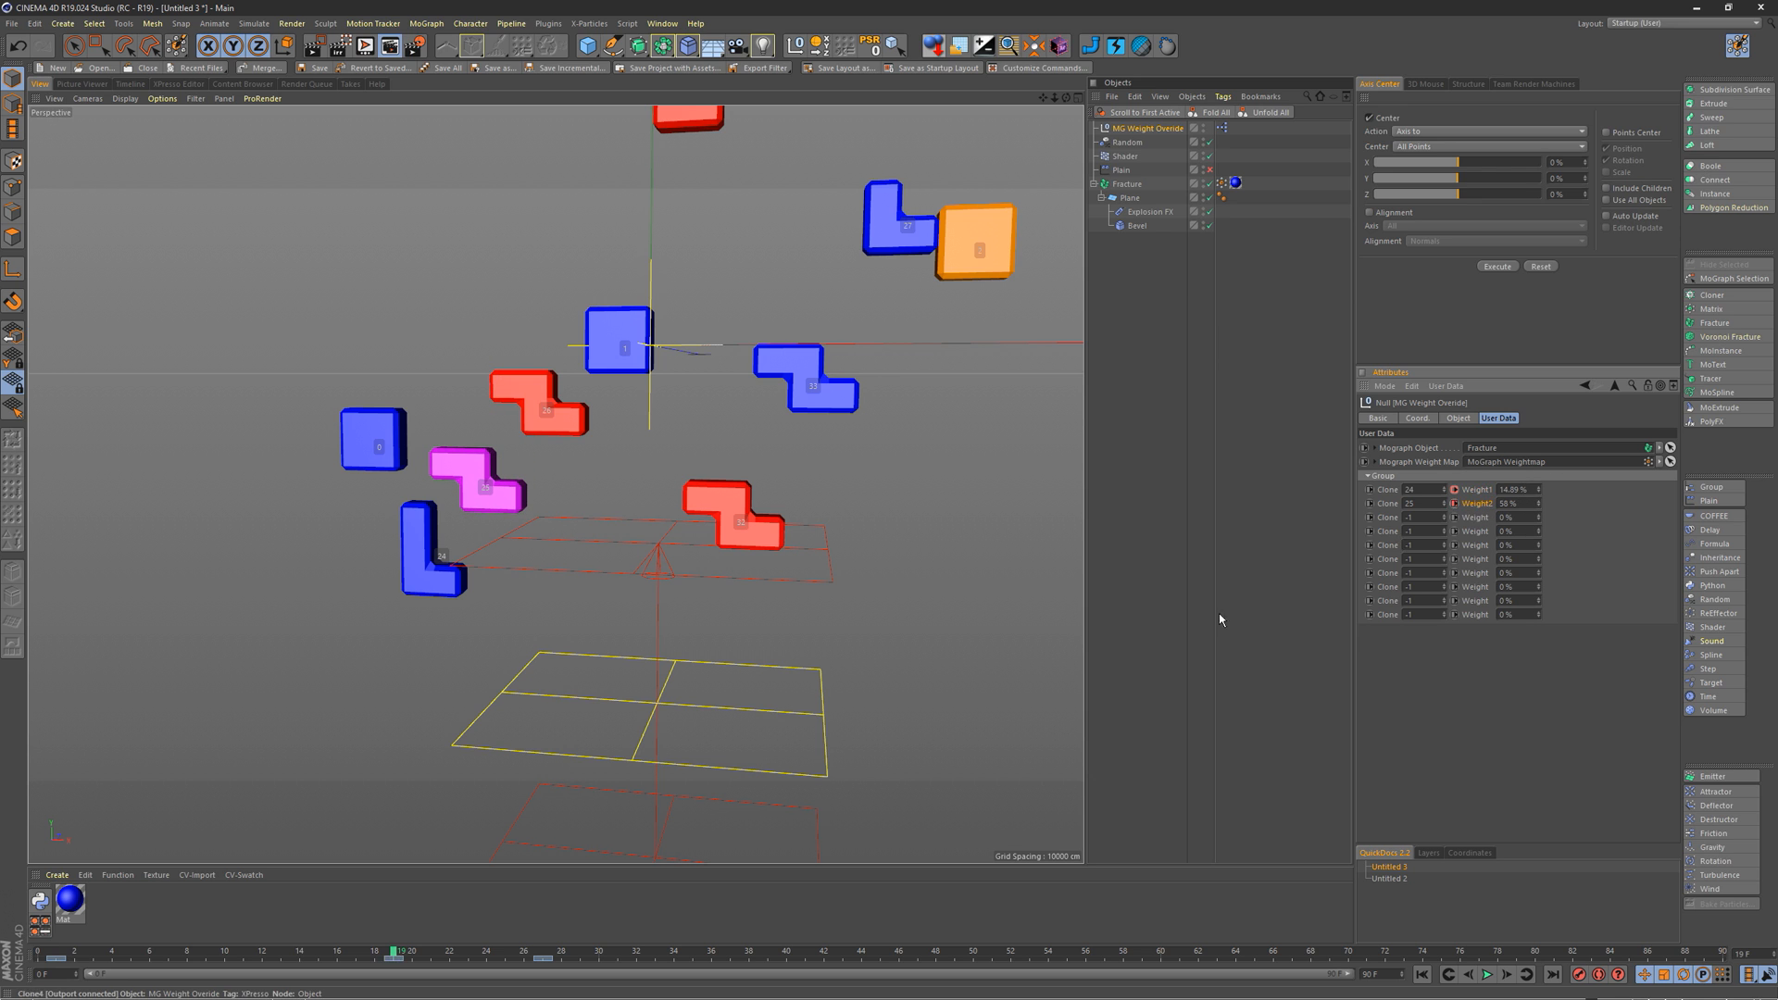
Step: Move the Weight2 keyframe to frame 15 and check the magenta piece's position around frames 20 and 21
mouse_move(397, 953)
left_mouse_down()
mouse_move(470, 952)
mouse_move(195, 942)
mouse_move(418, 937)
mouse_move(374, 937)
left_mouse_up()
left_click_drag(329, 942, 543, 951)
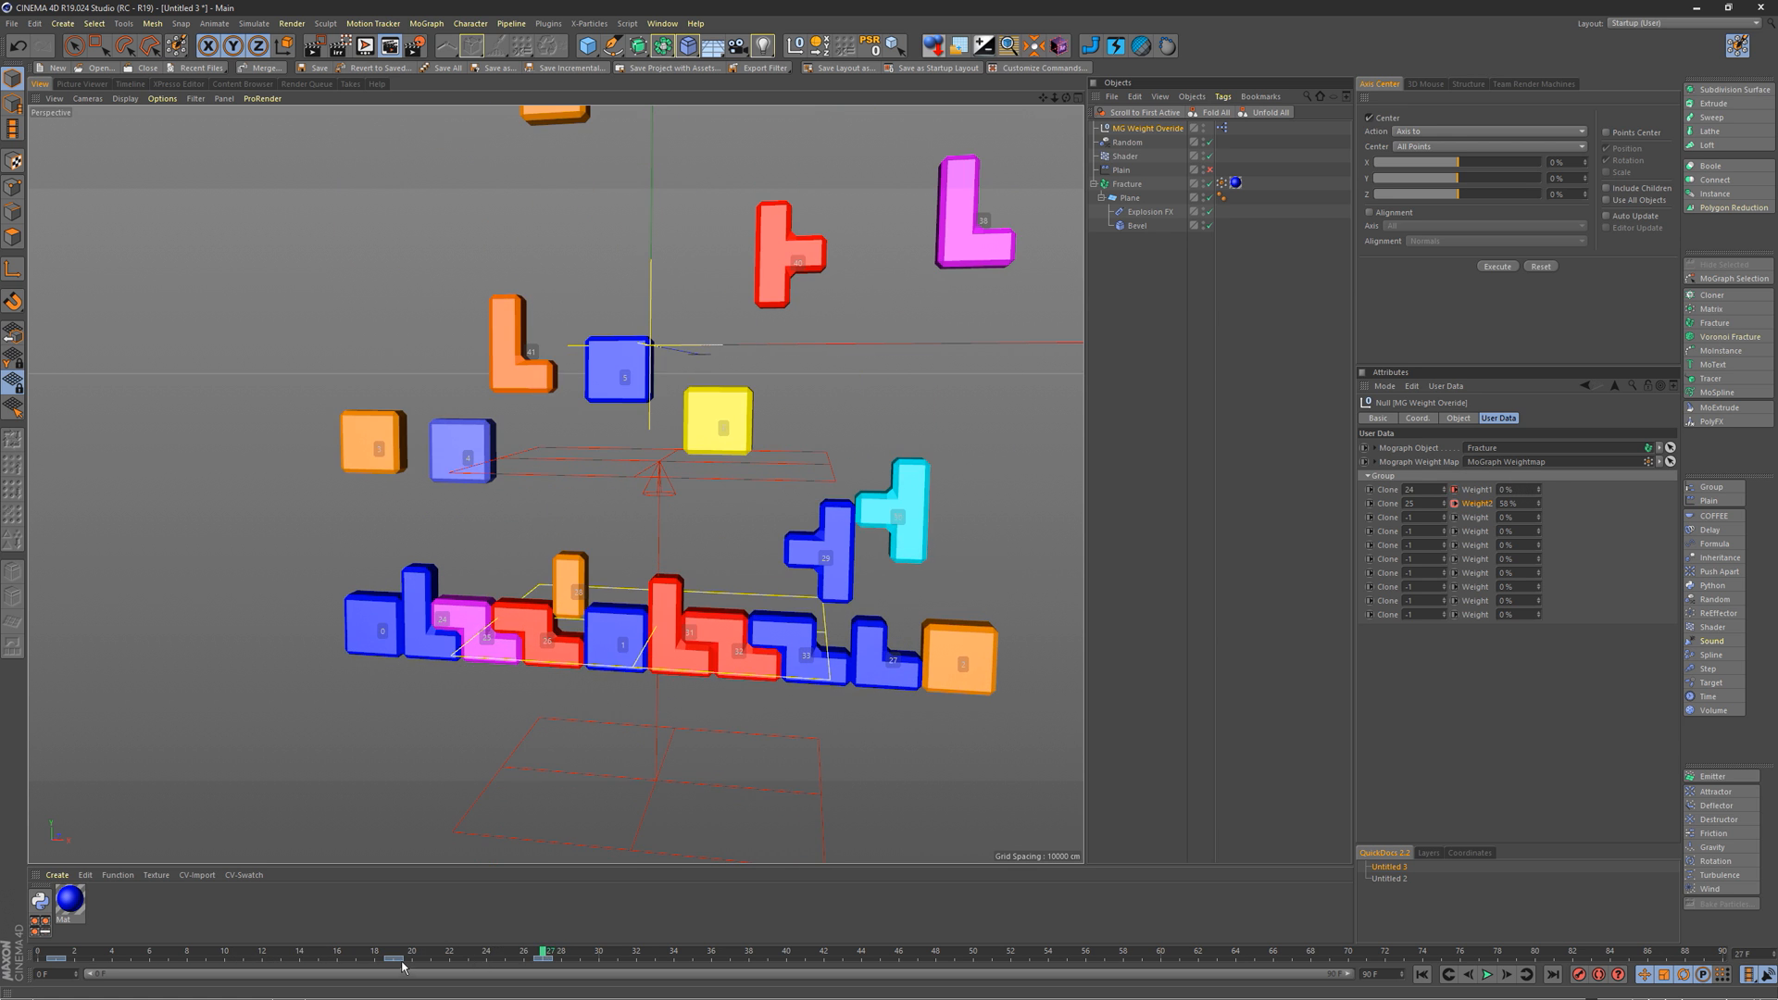
mouse_move(396, 958)
left_mouse_down()
mouse_move(277, 951)
mouse_move(545, 951)
mouse_move(186, 951)
mouse_move(584, 951)
mouse_move(431, 951)
left_mouse_up()
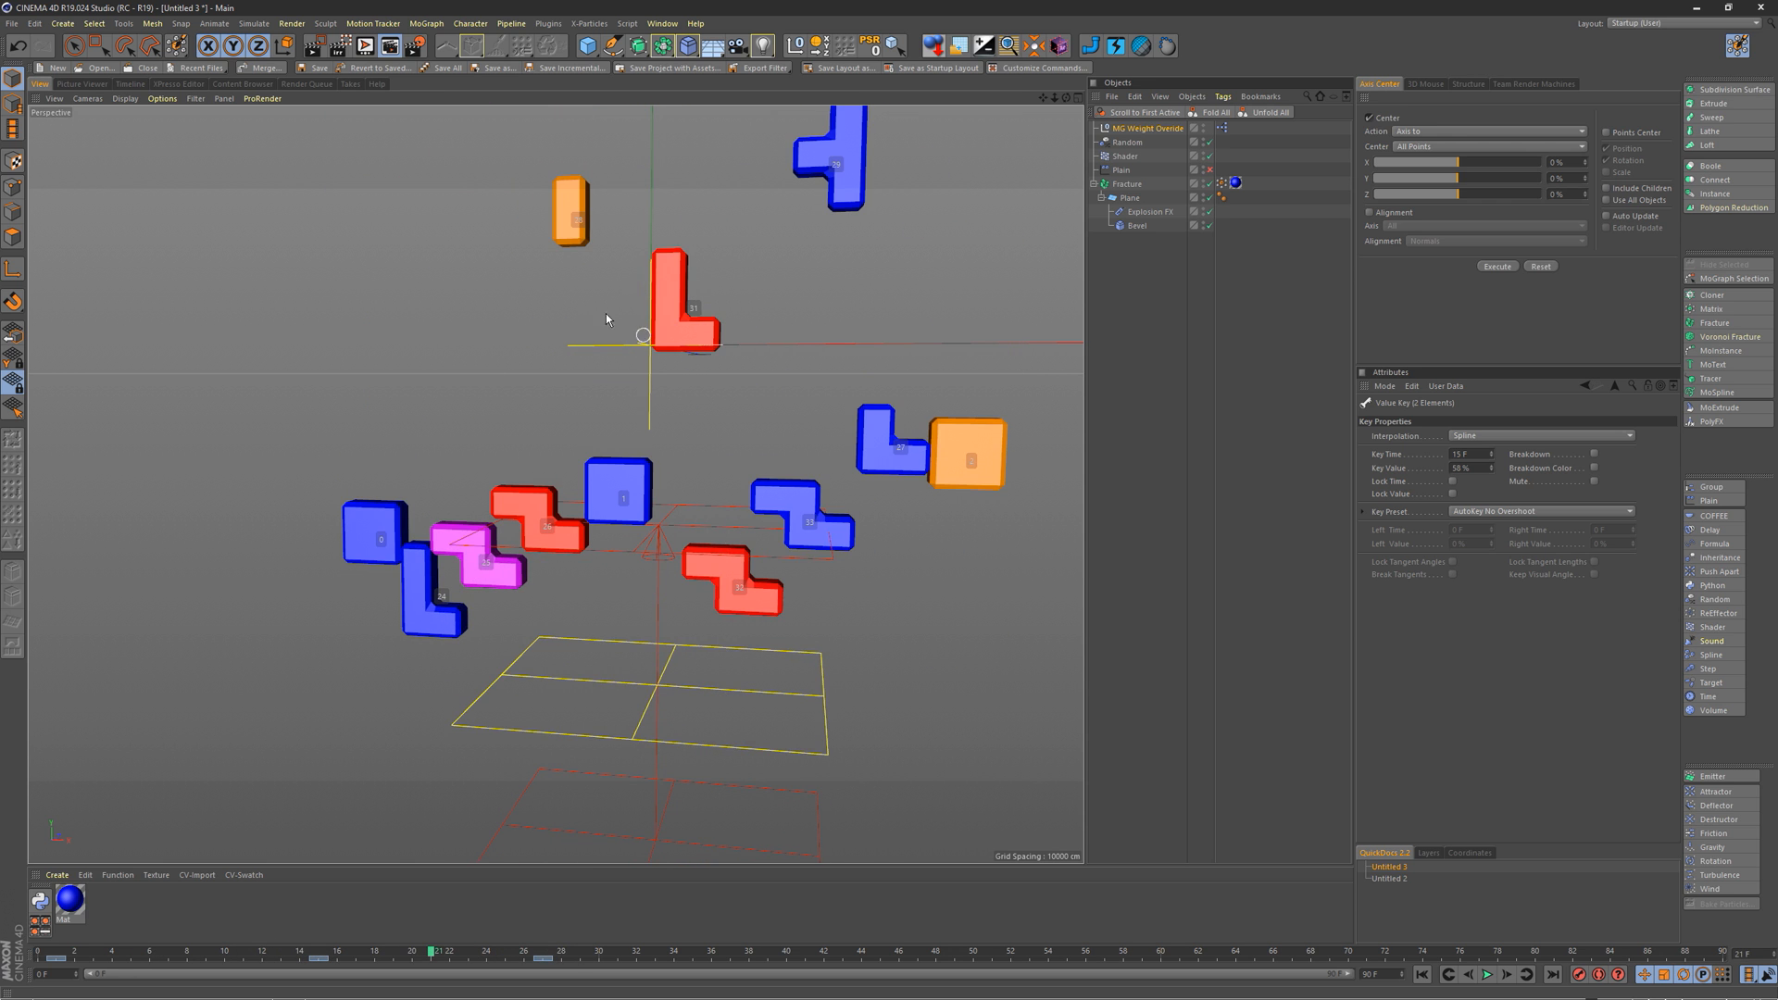
left_click(418, 954)
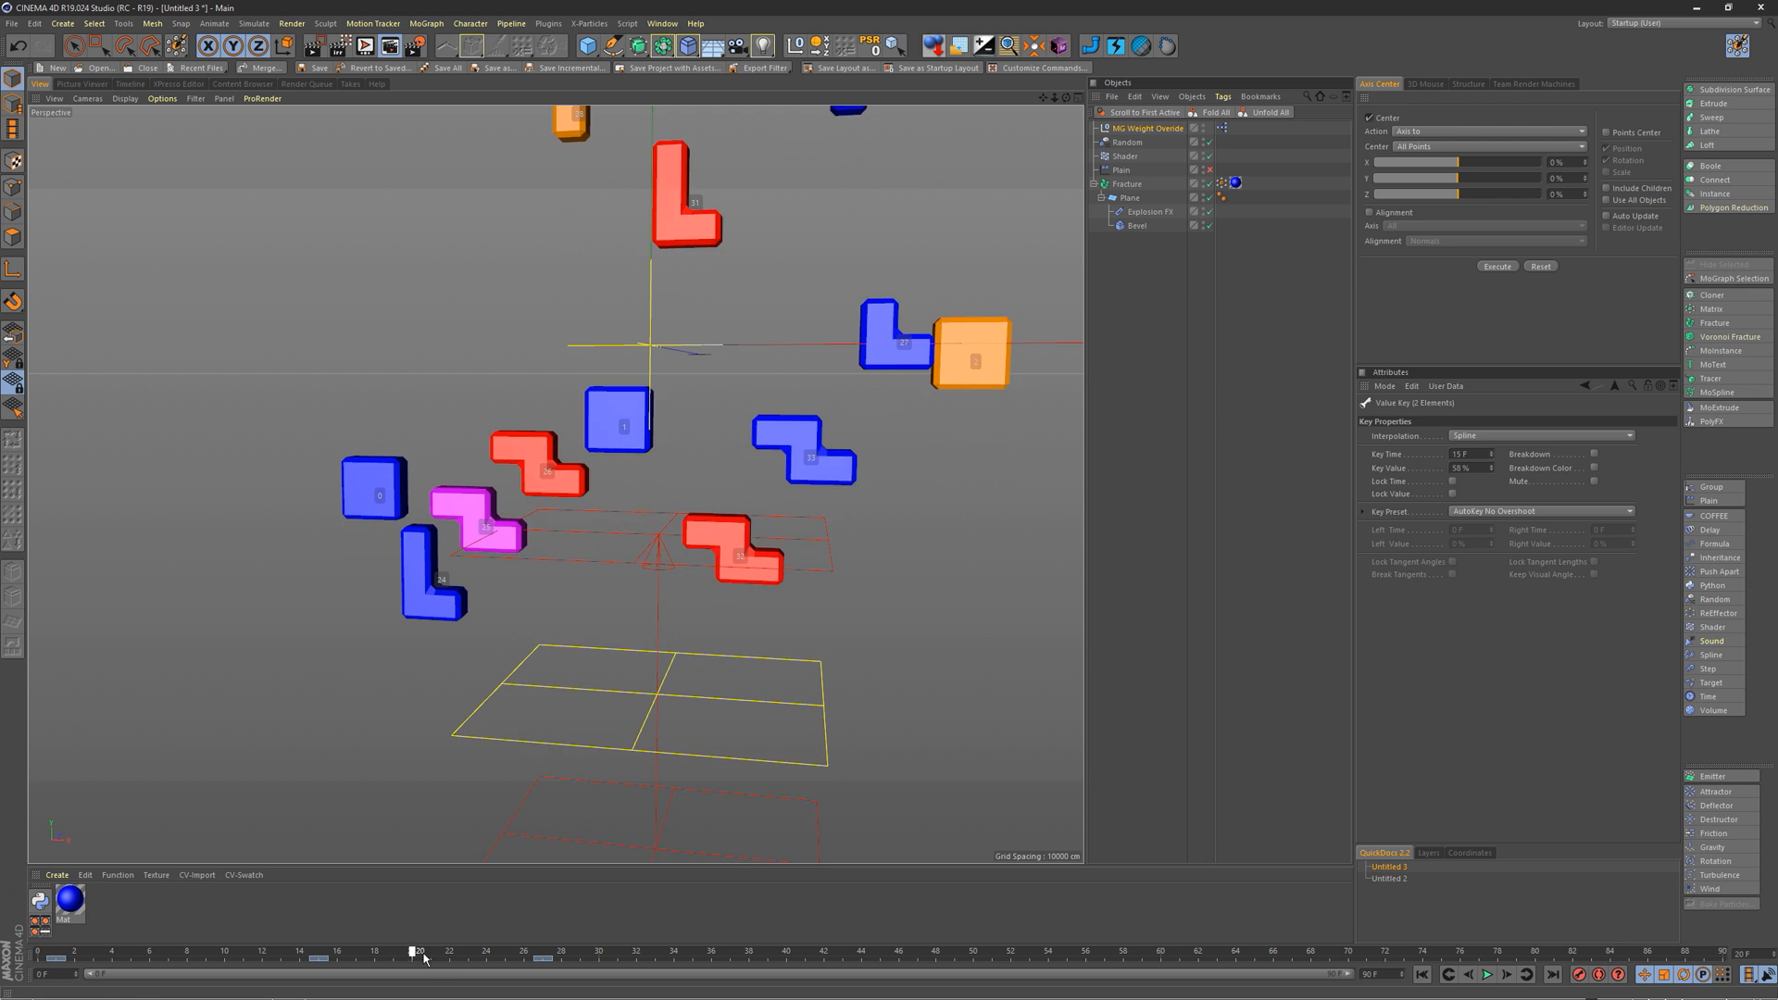
left_click(430, 954)
Step: Examine how the pieces fall and stack from frame 28 through to the full wall at frame 84
left_click(1147, 128)
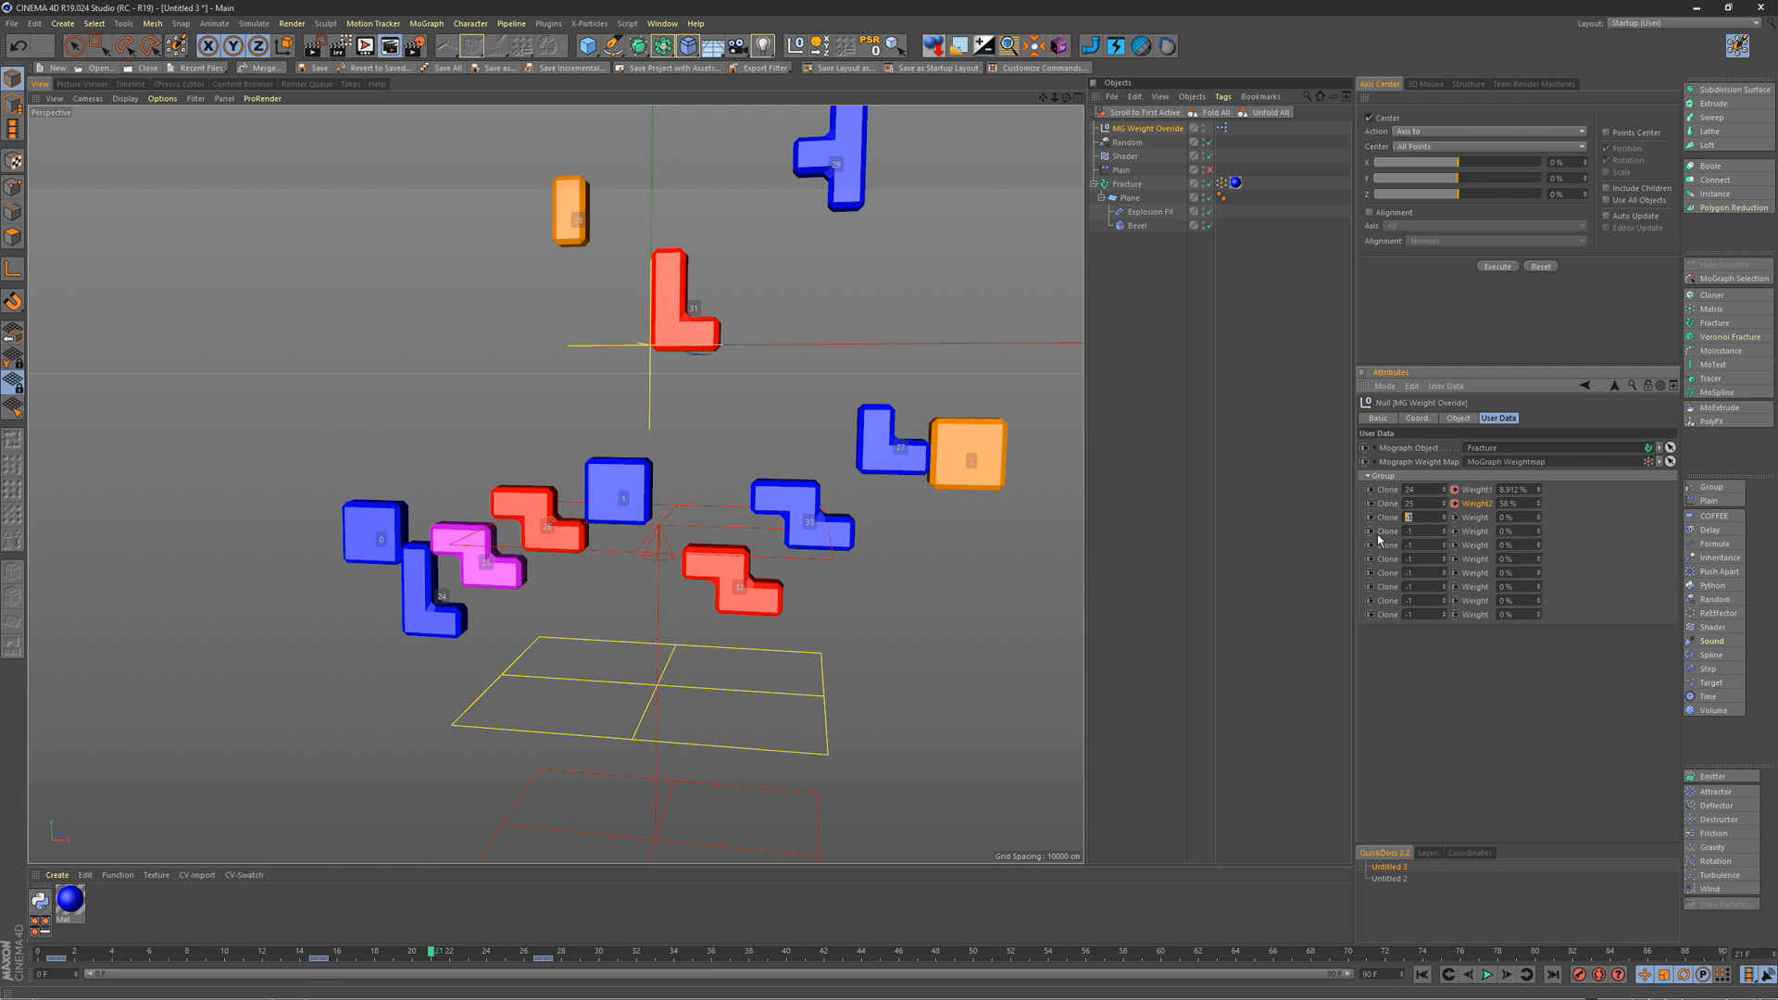
left_click(1505, 517)
left_click_drag(429, 954, 556, 925)
key("e")
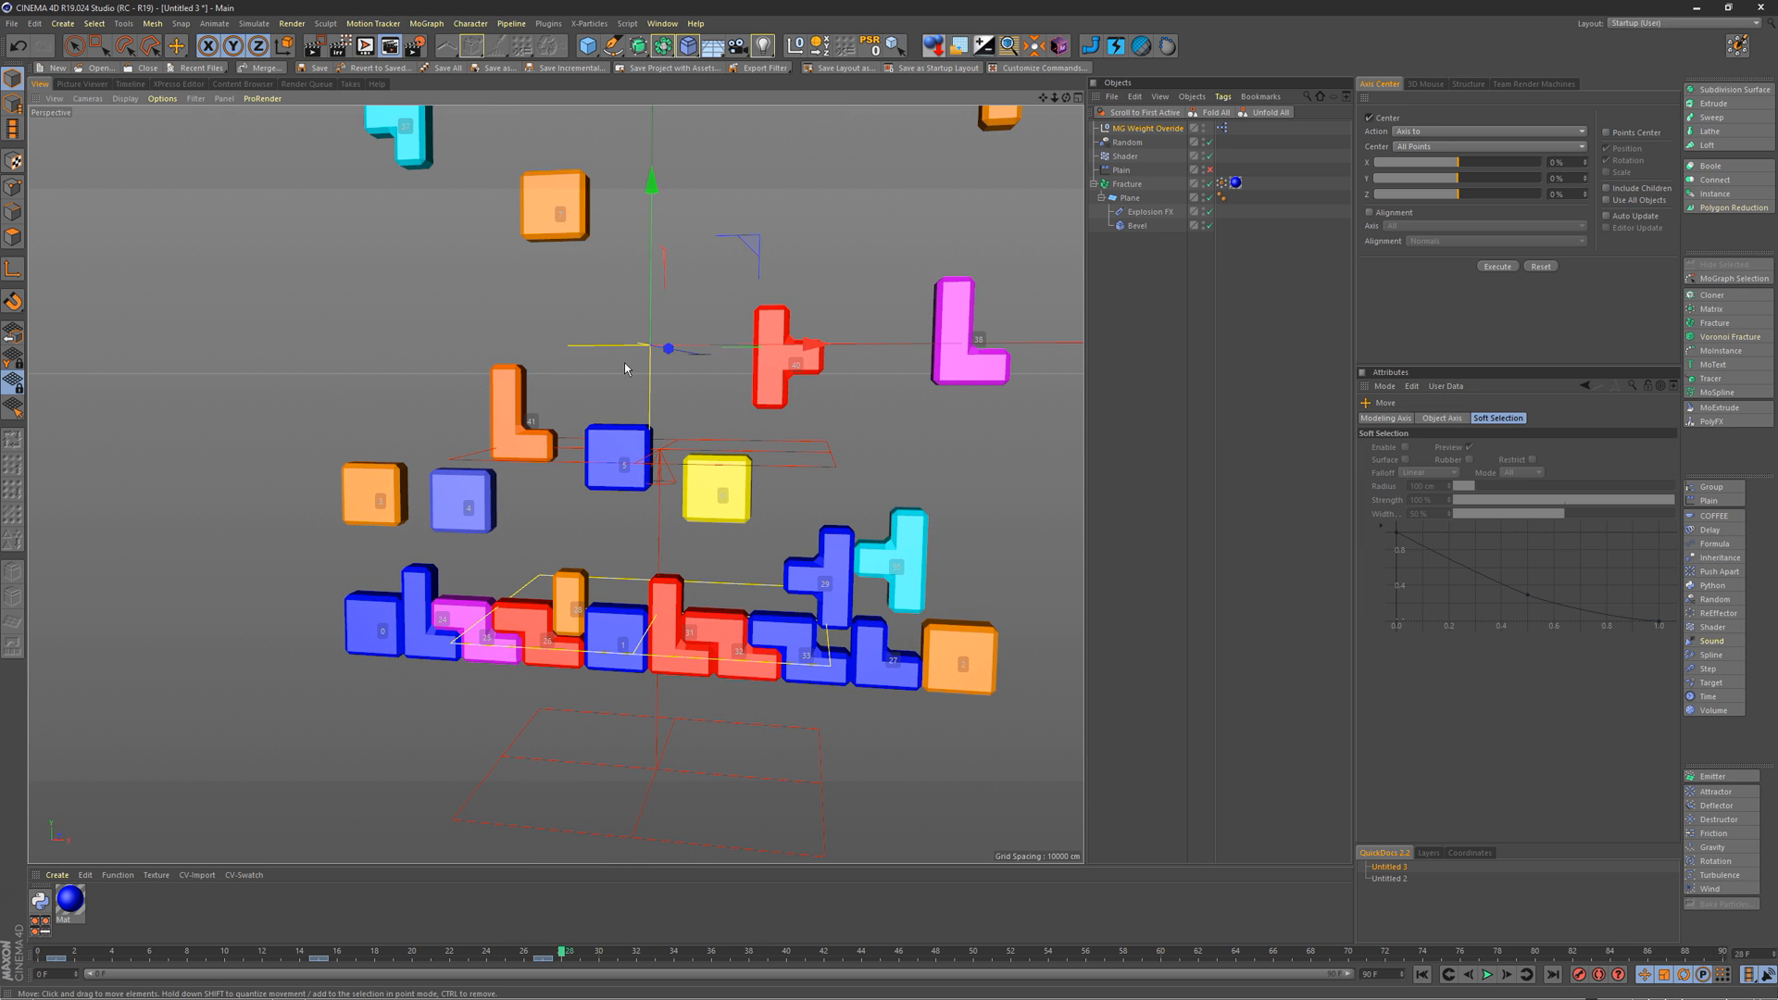
scroll(627, 367, "down", 5)
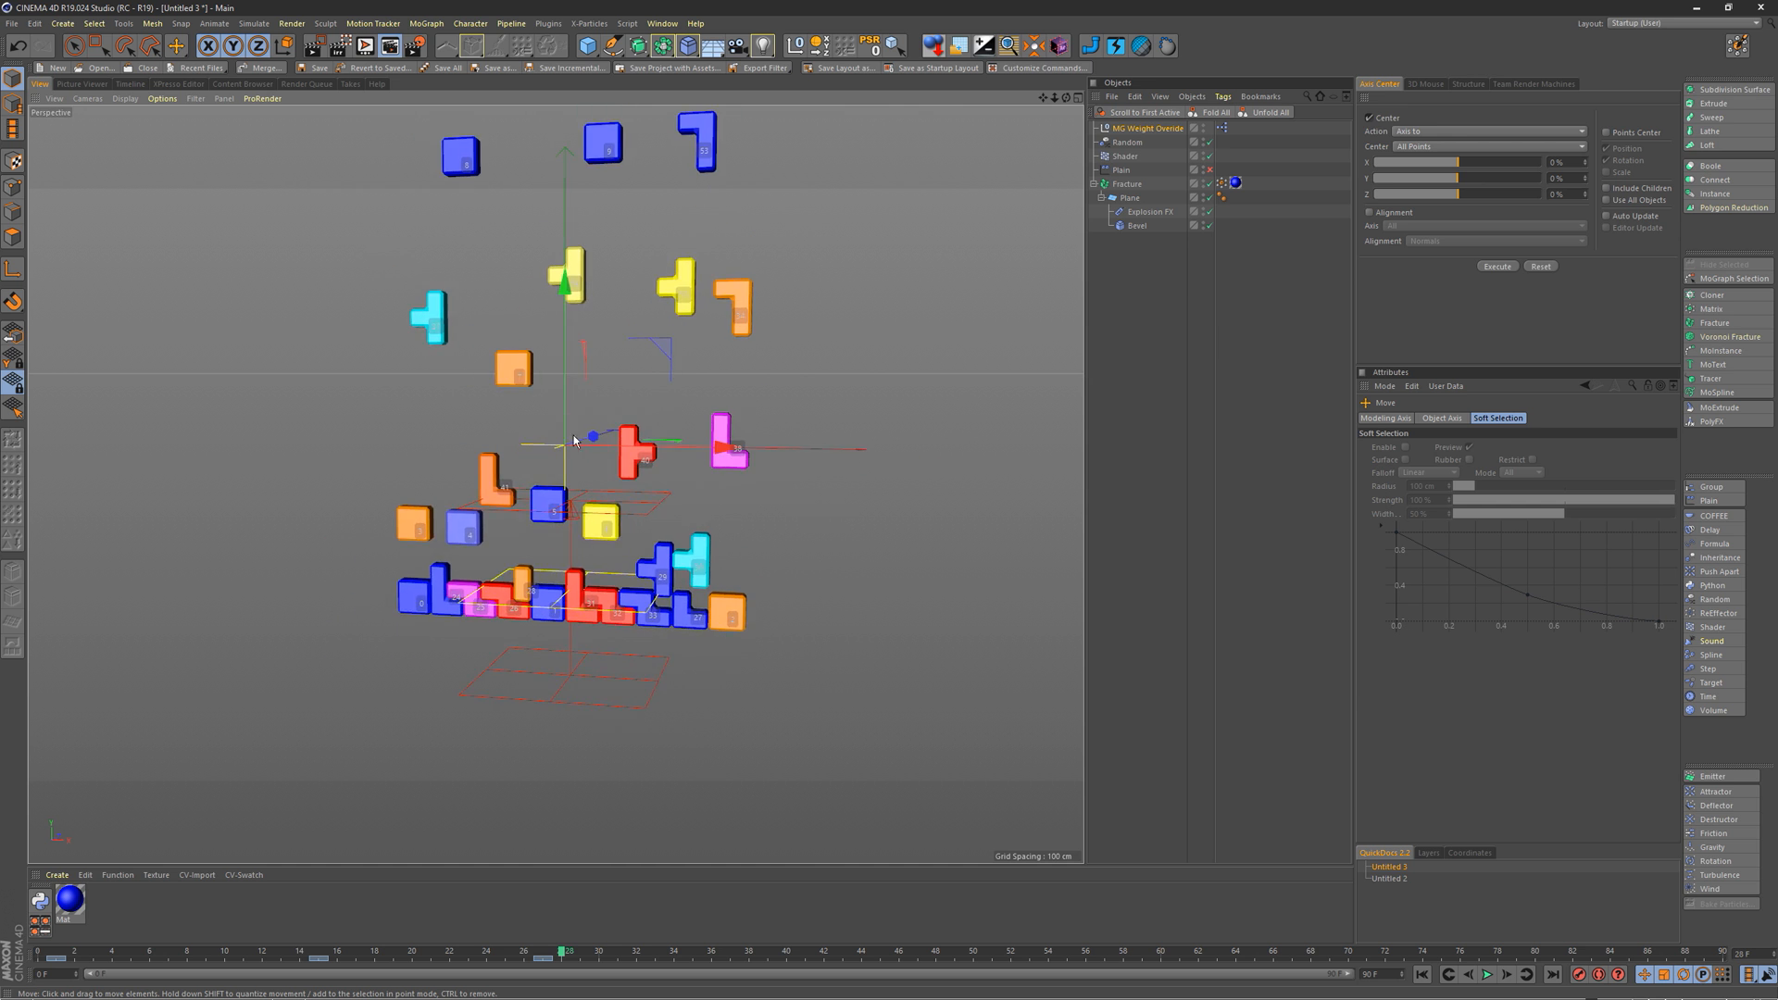
scroll(575, 441, "down", 6)
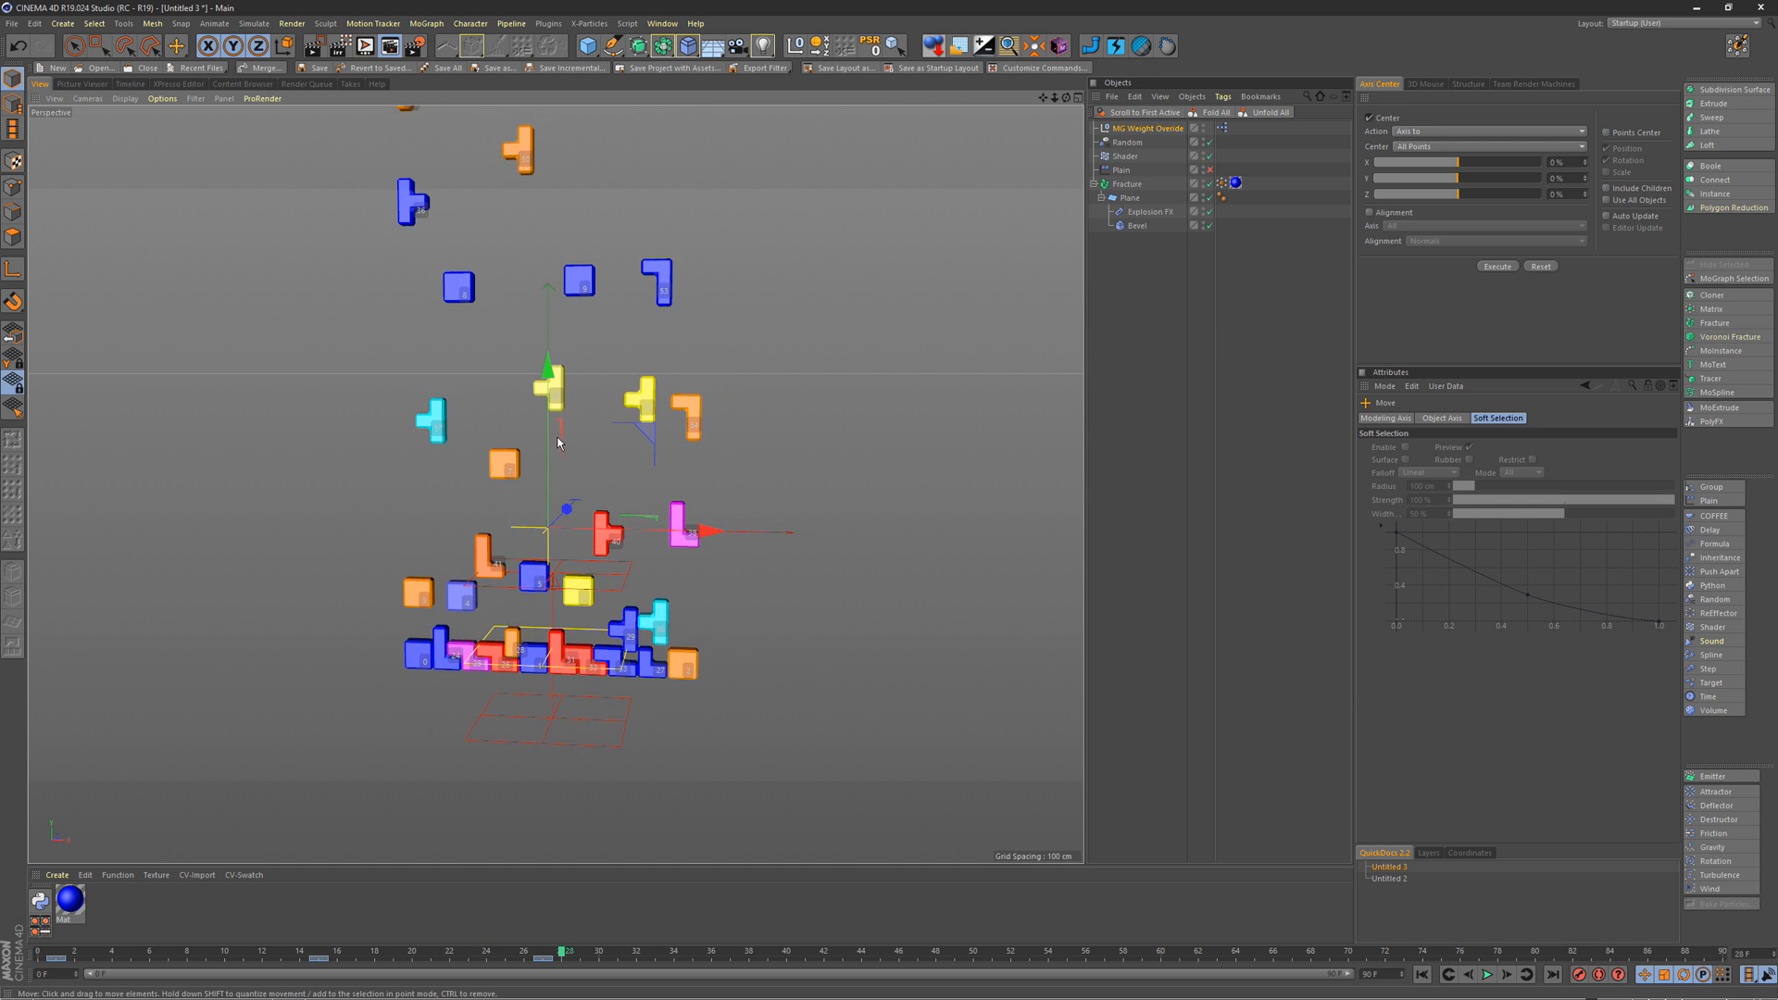
scroll(574, 442, "up", 6)
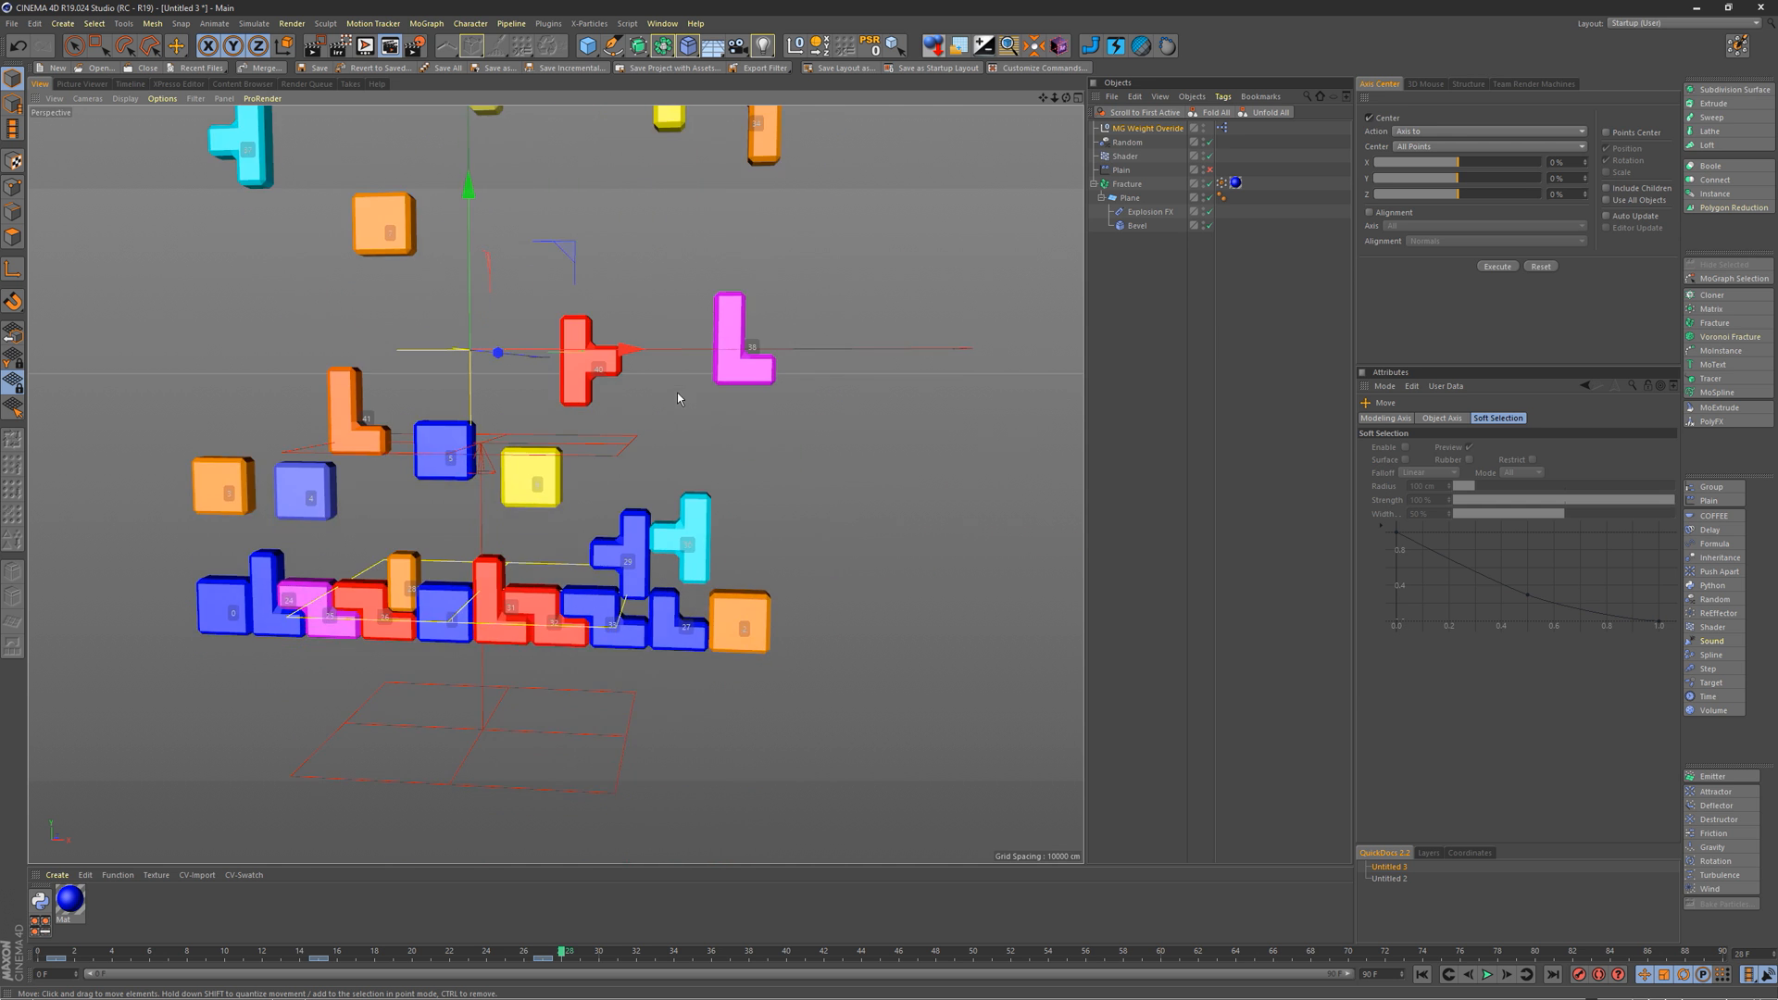
scroll(677, 398, "down", 5)
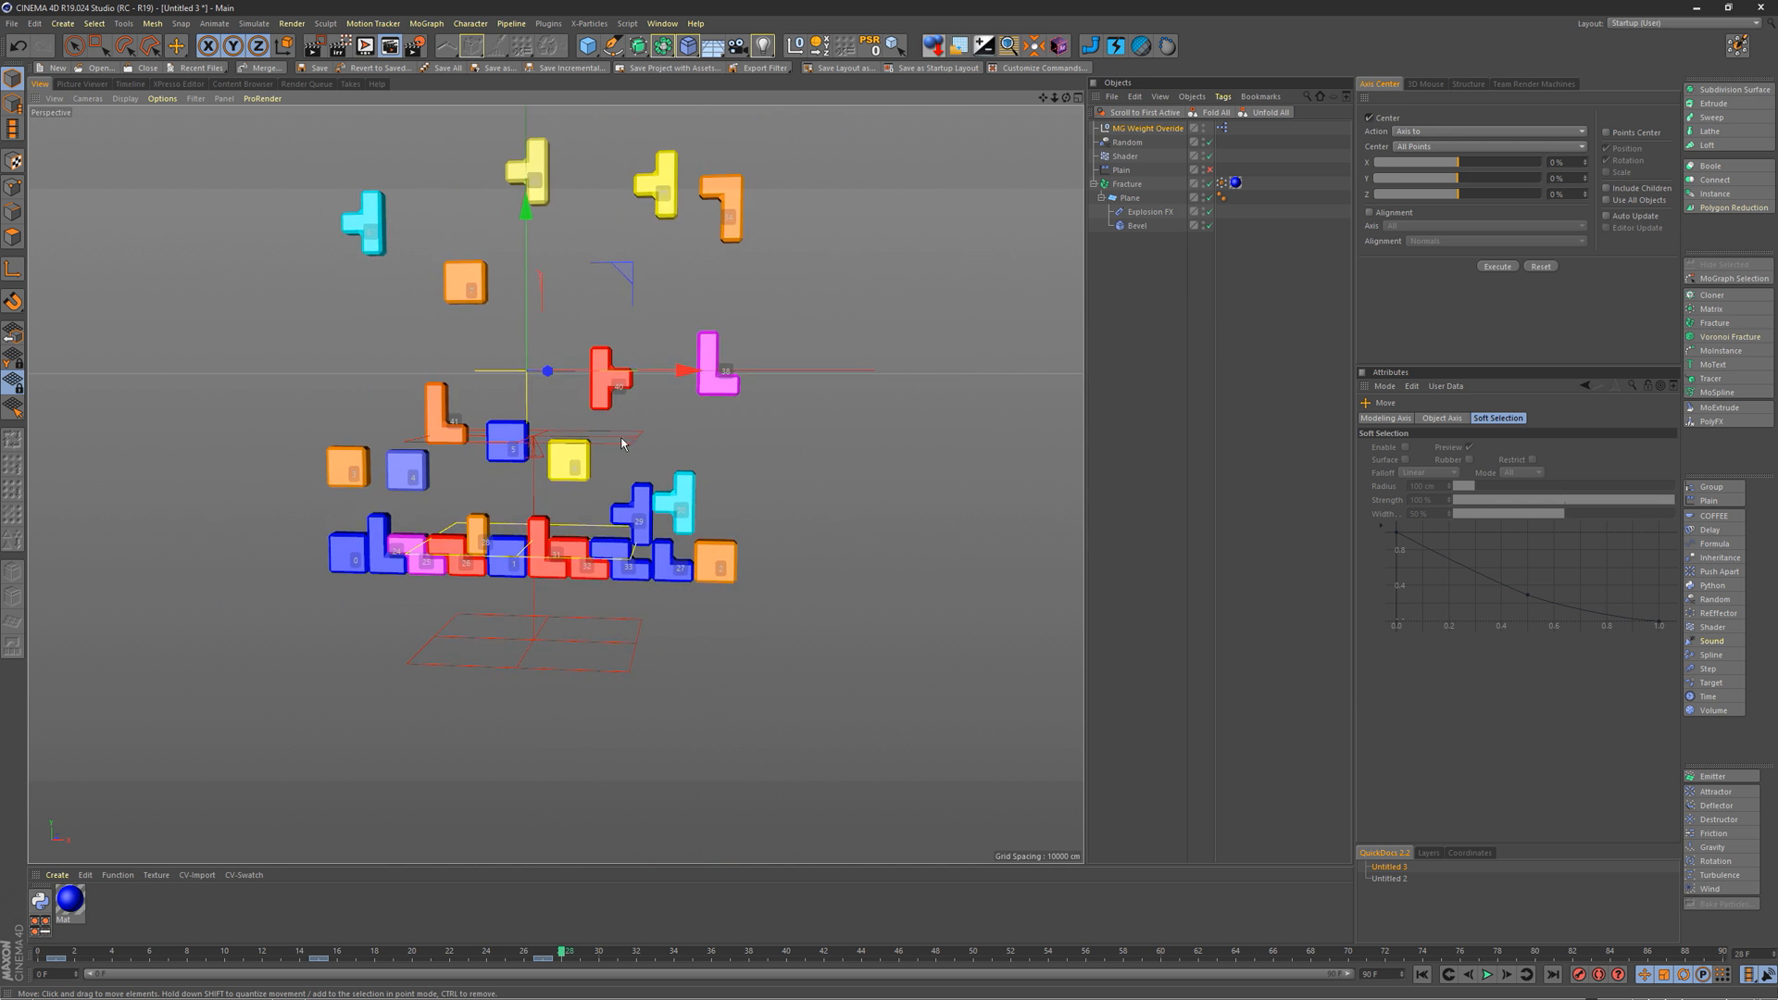
scroll(782, 401, "up", 3)
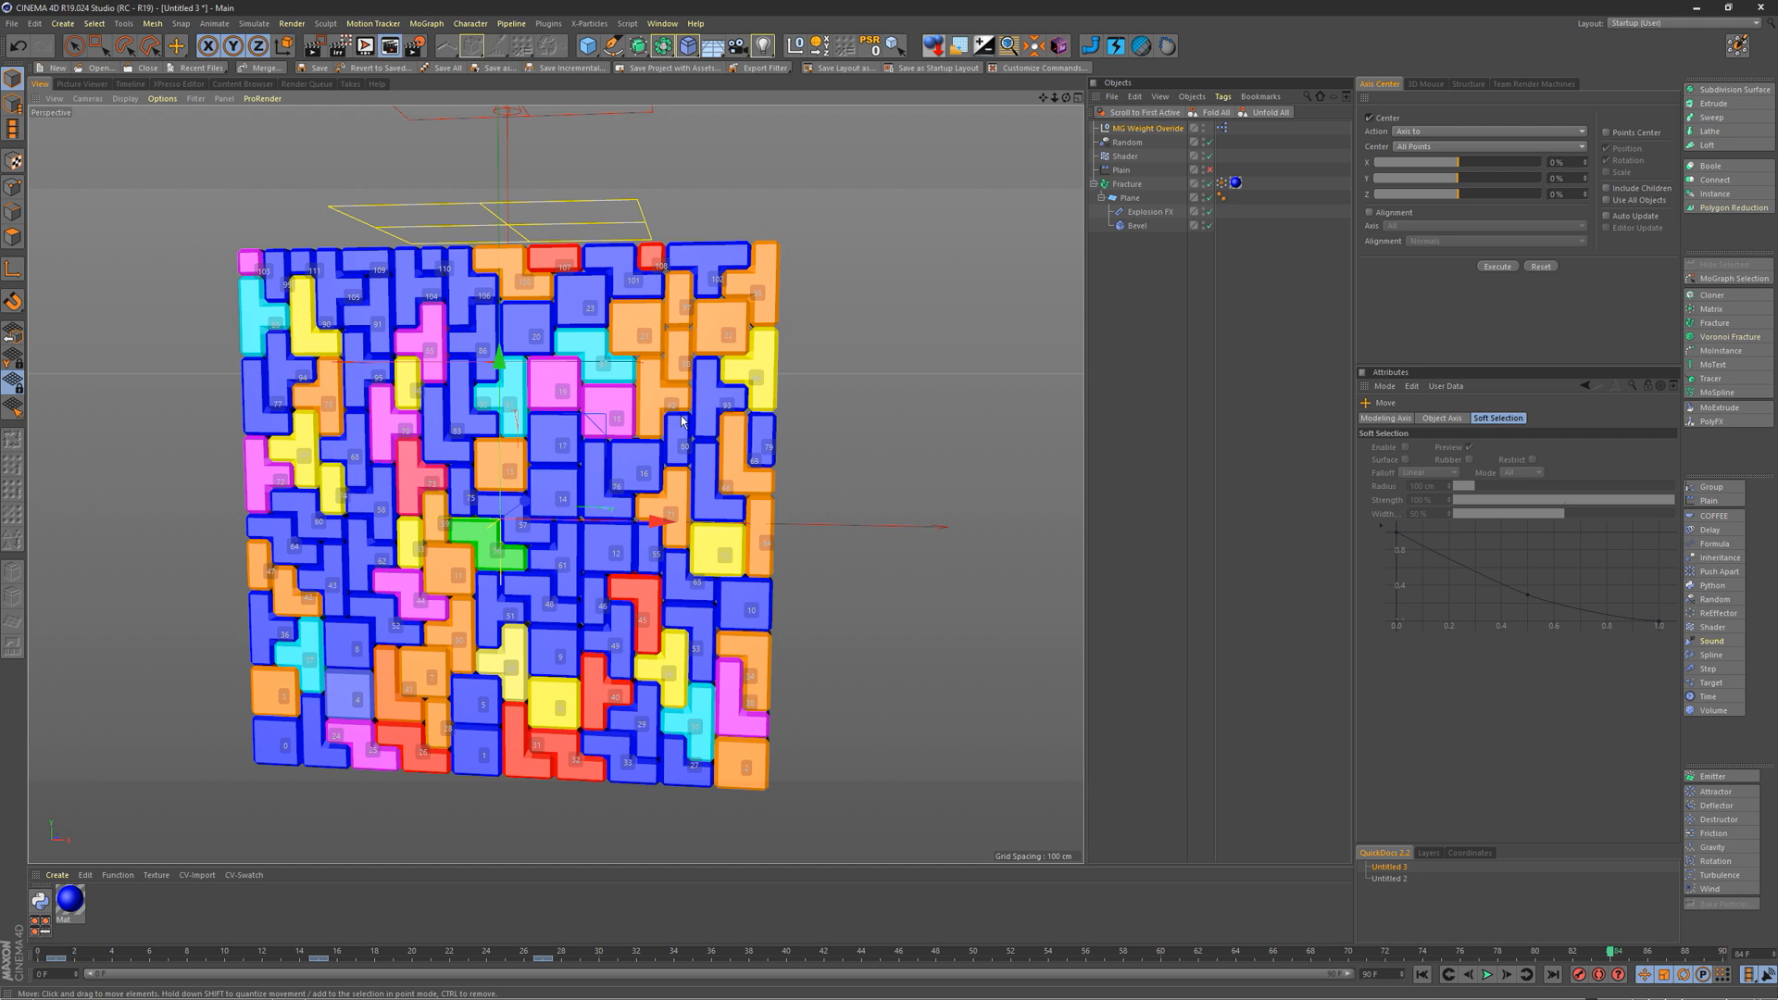
Step: Go to frame 73 and start an interactive render region over the wall of pieces
left_click_drag(679, 421, 646, 418, "alt")
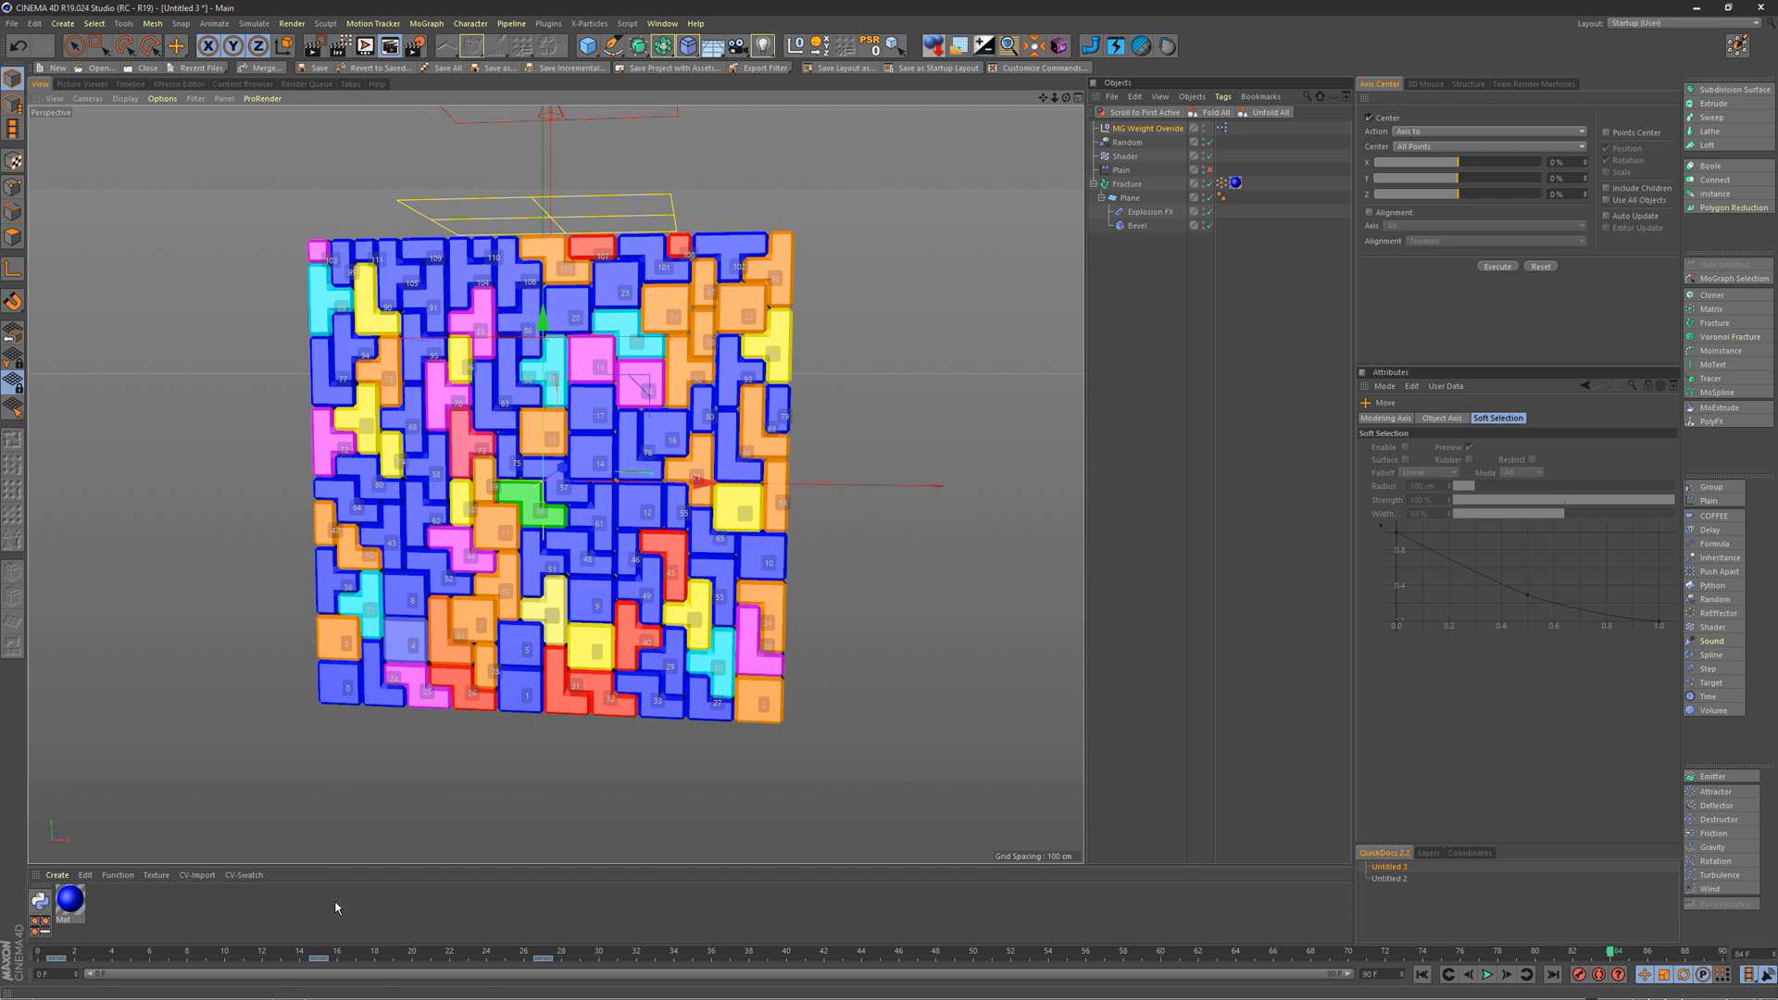
left_click_drag(366, 954, 1405, 935)
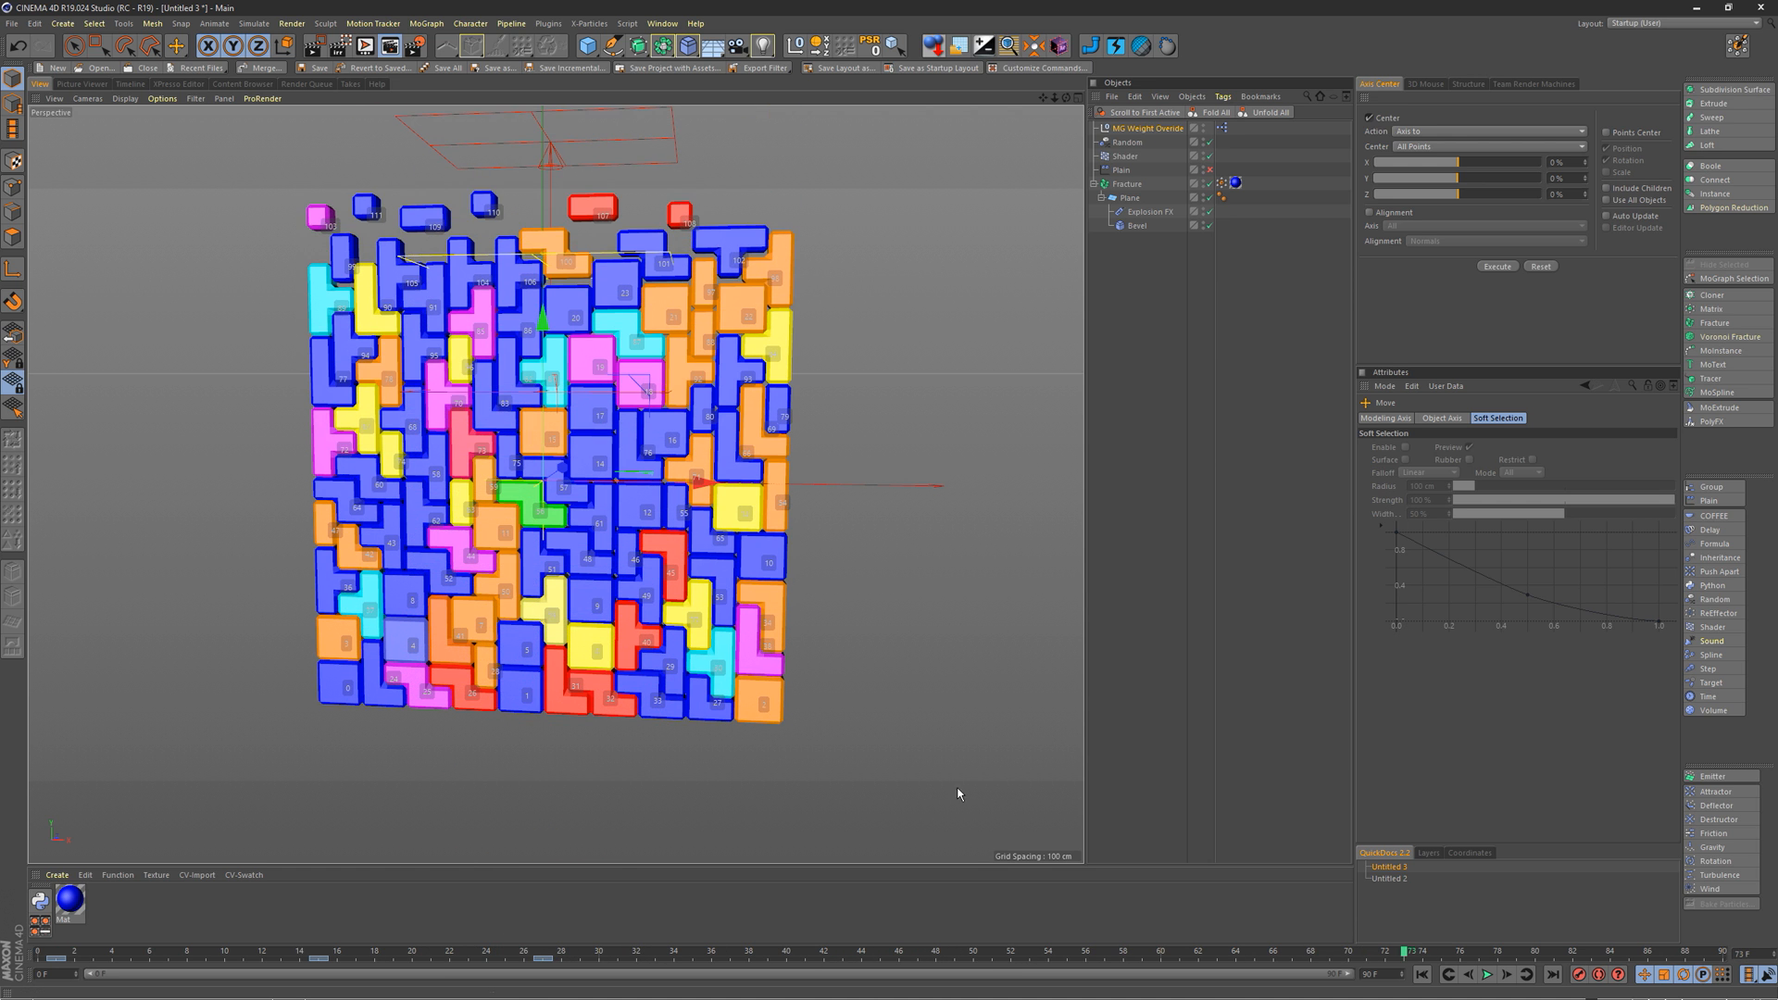
key("alt+r")
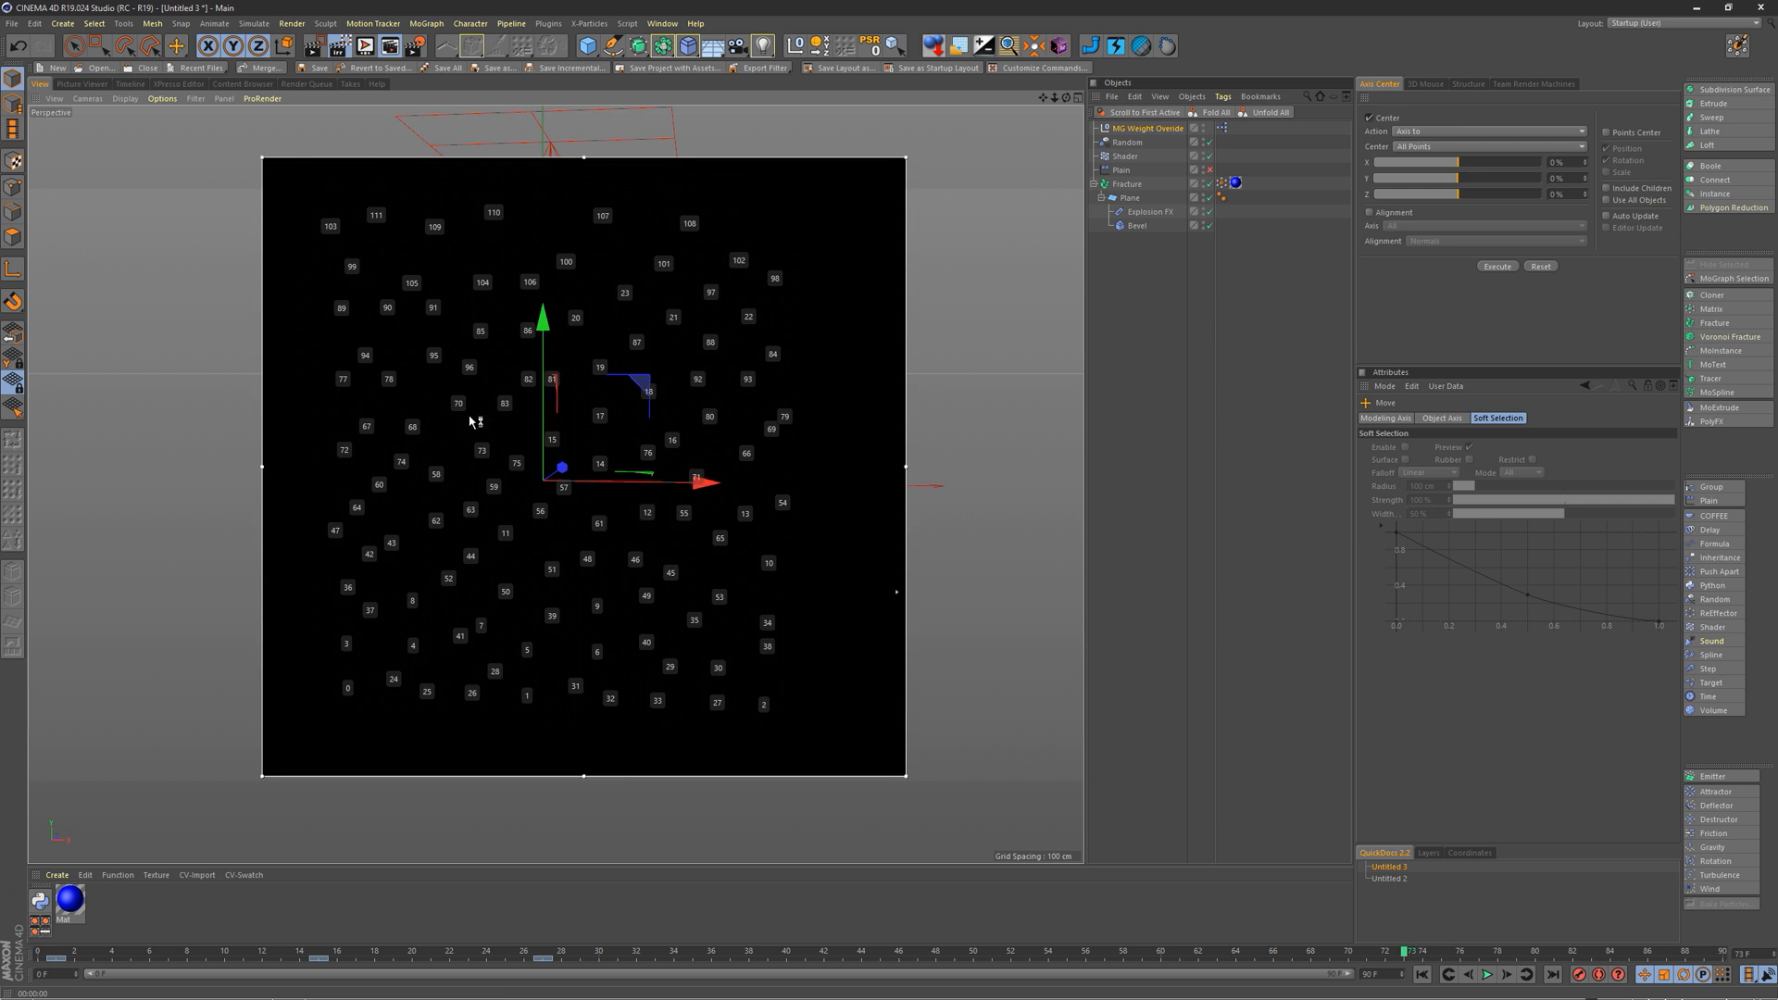